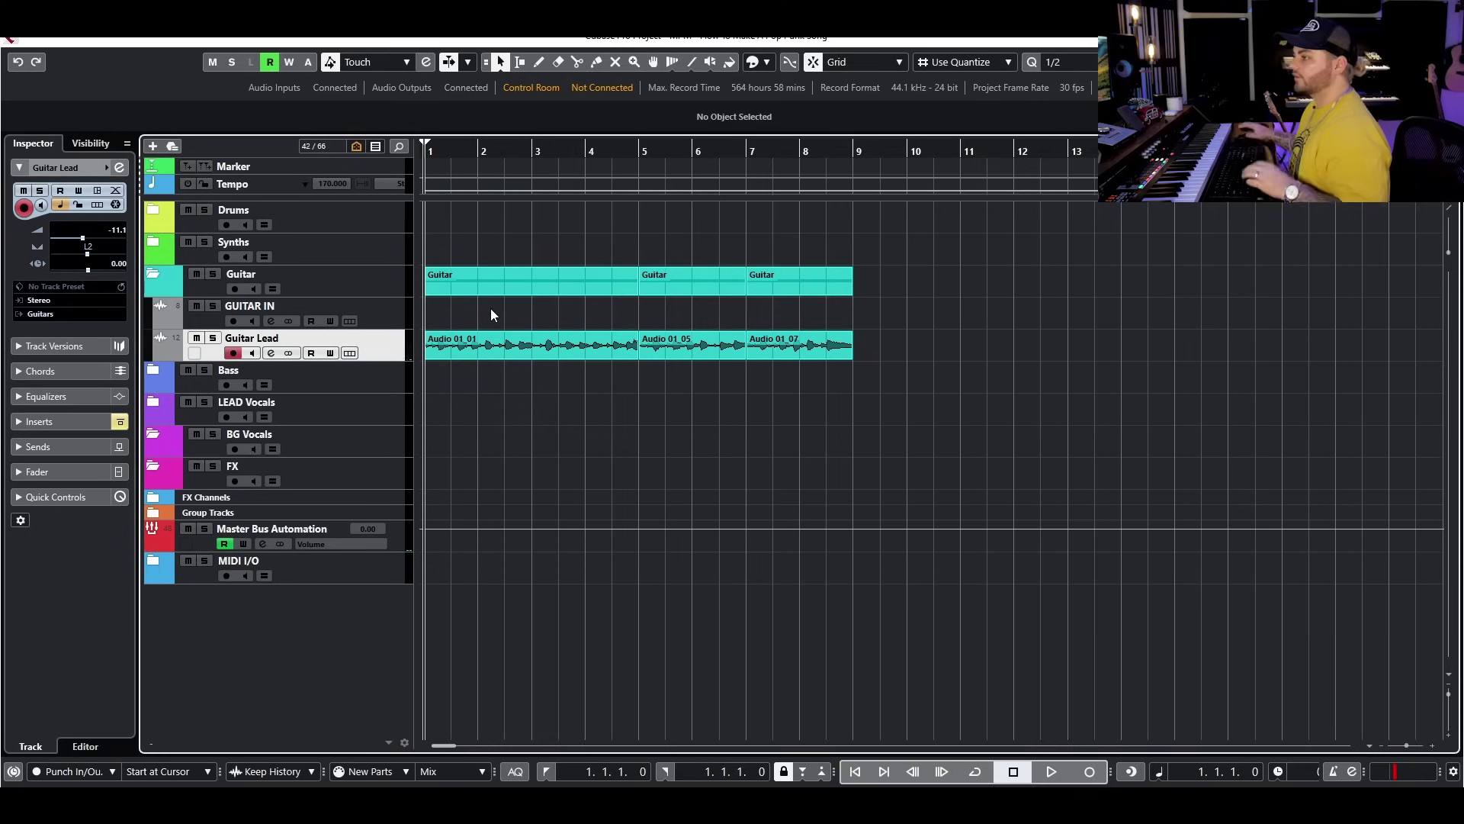
Step: Play back the Guitar Lead part, then open its Guitar Rig insert with the All the Blink Things preset
key(space)
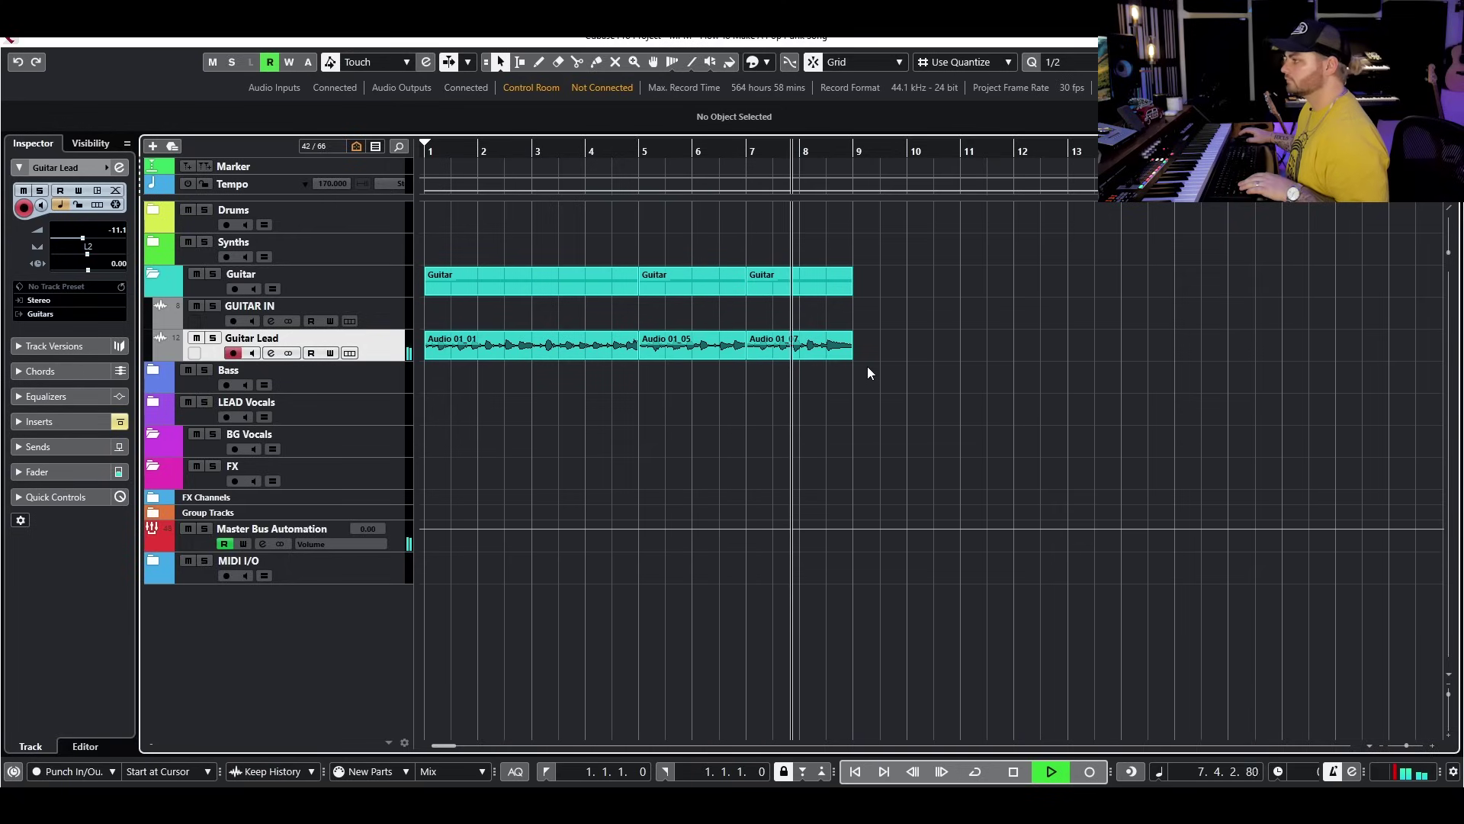
key(space)
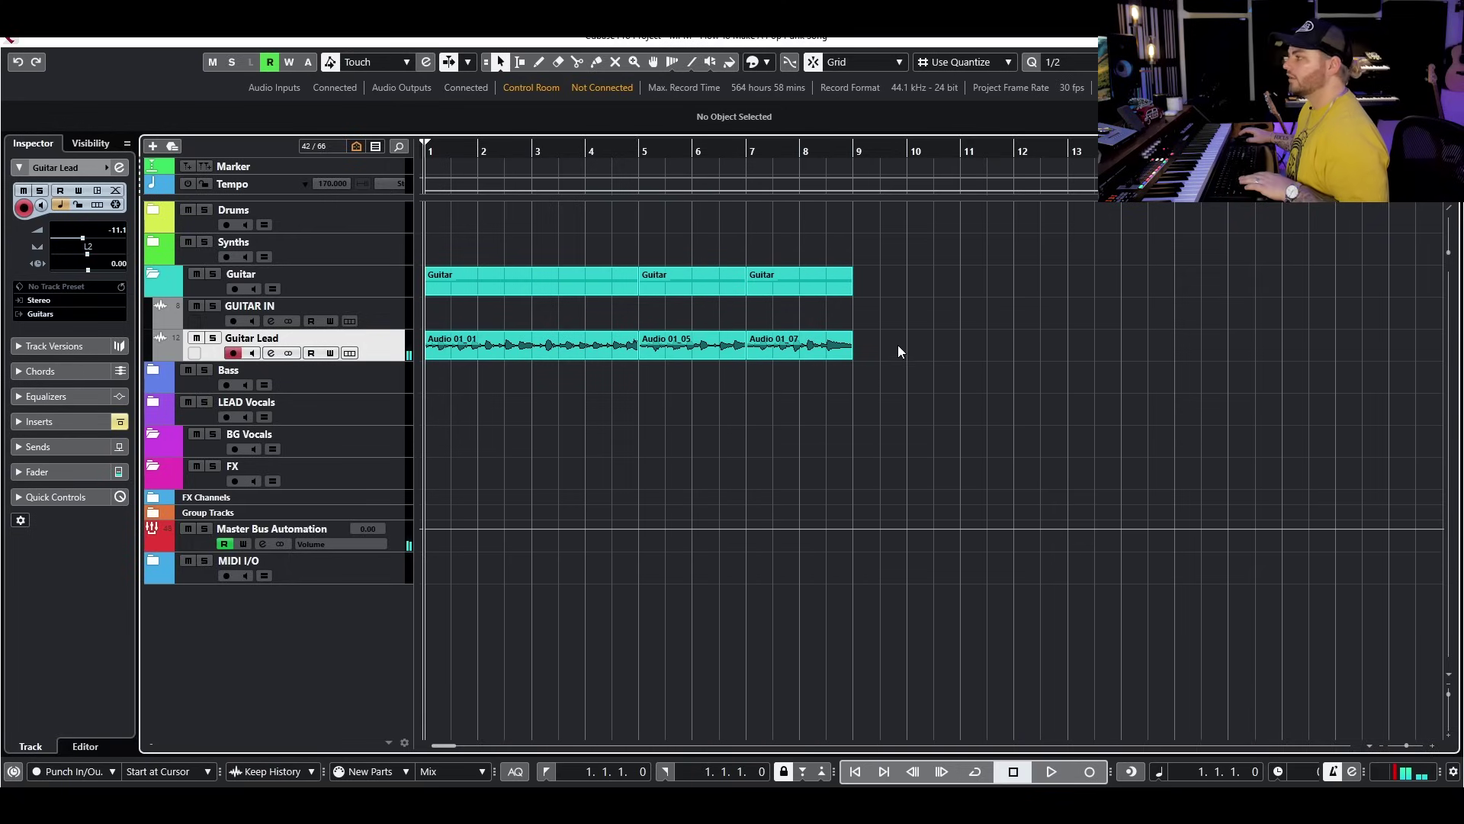
key(e)
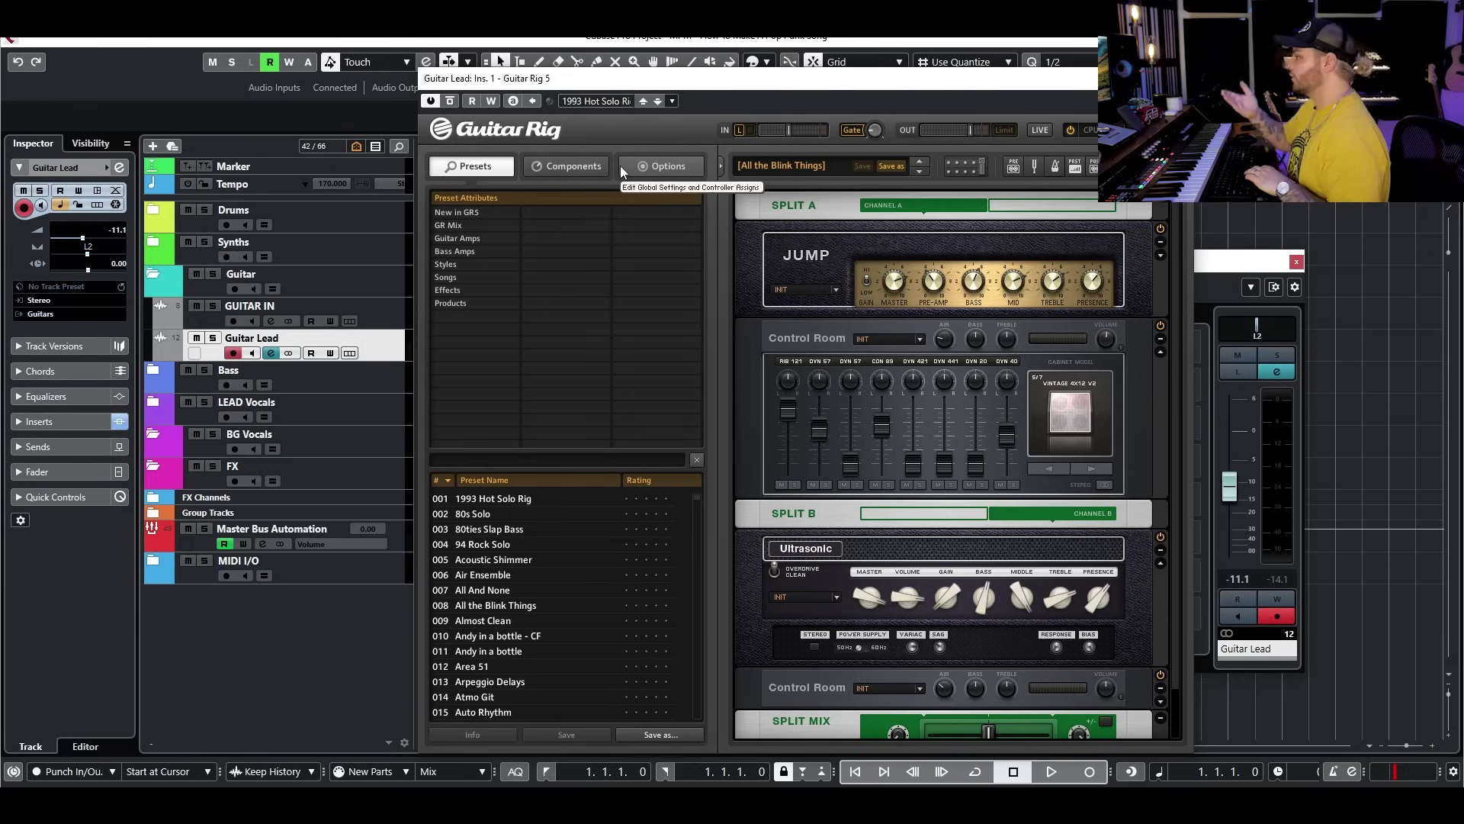
key(space)
scroll(1179, 371, down, 1)
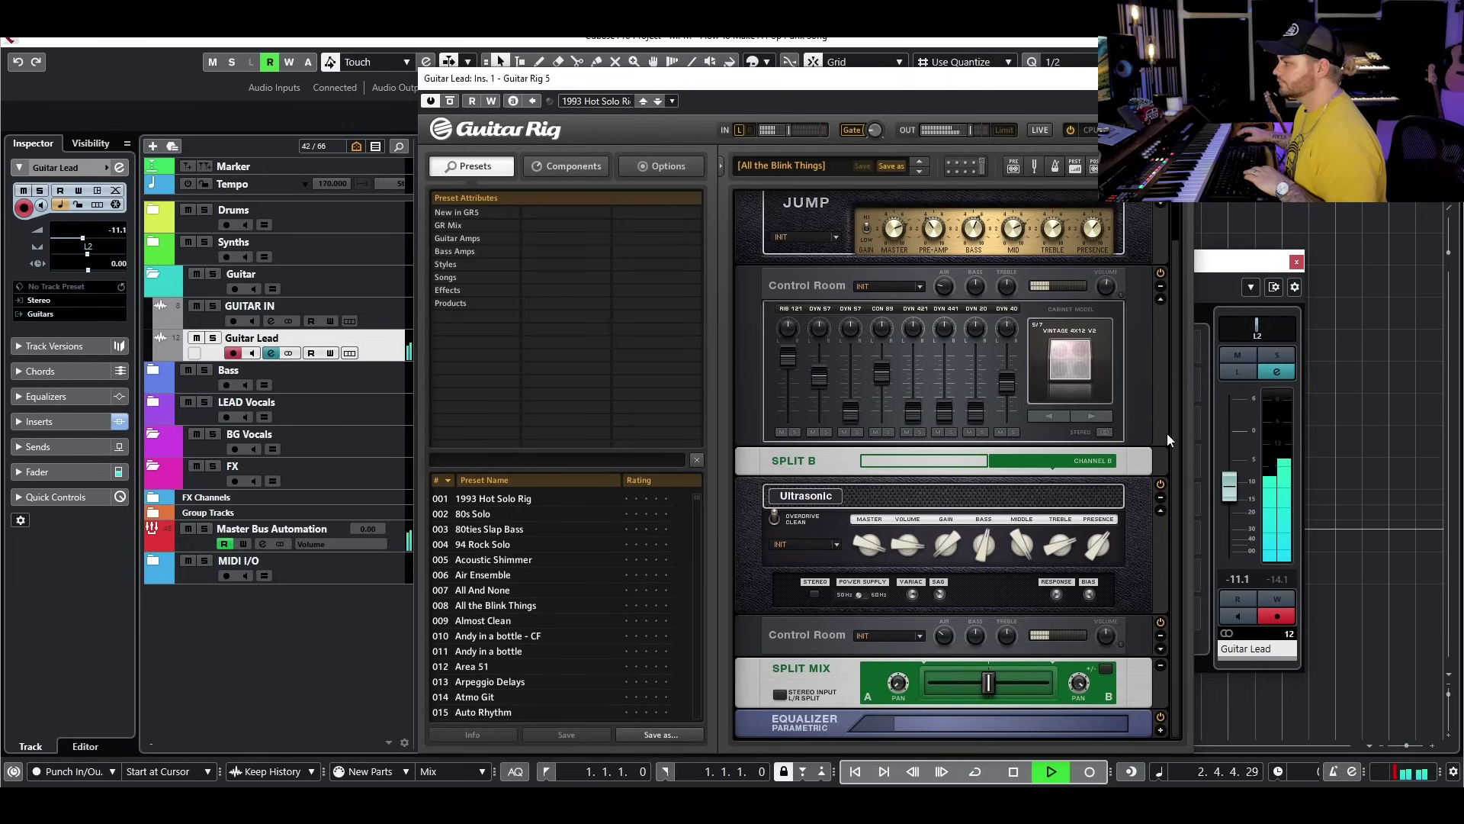
scroll(1162, 311, up, 1)
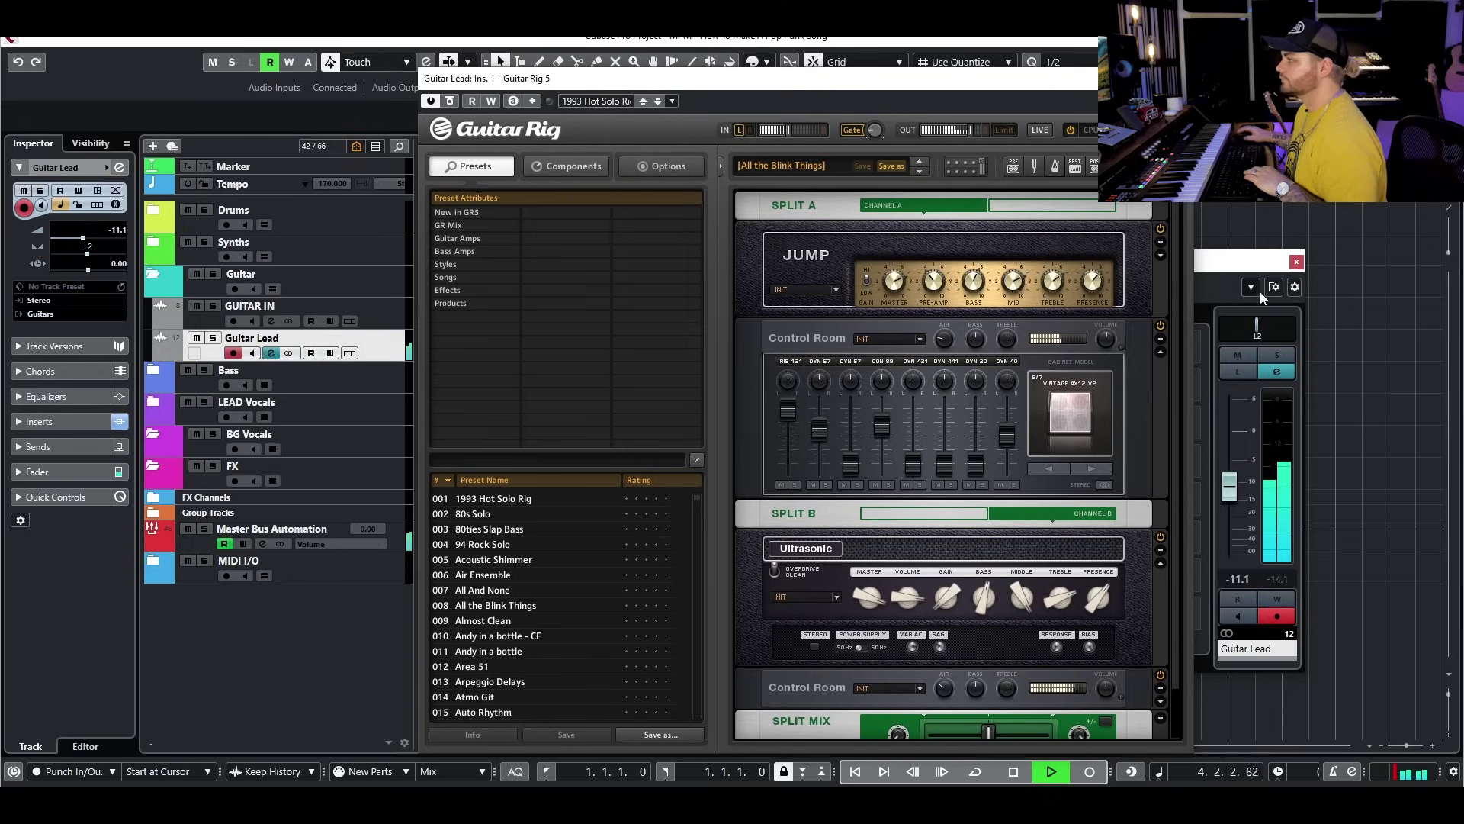
key(space)
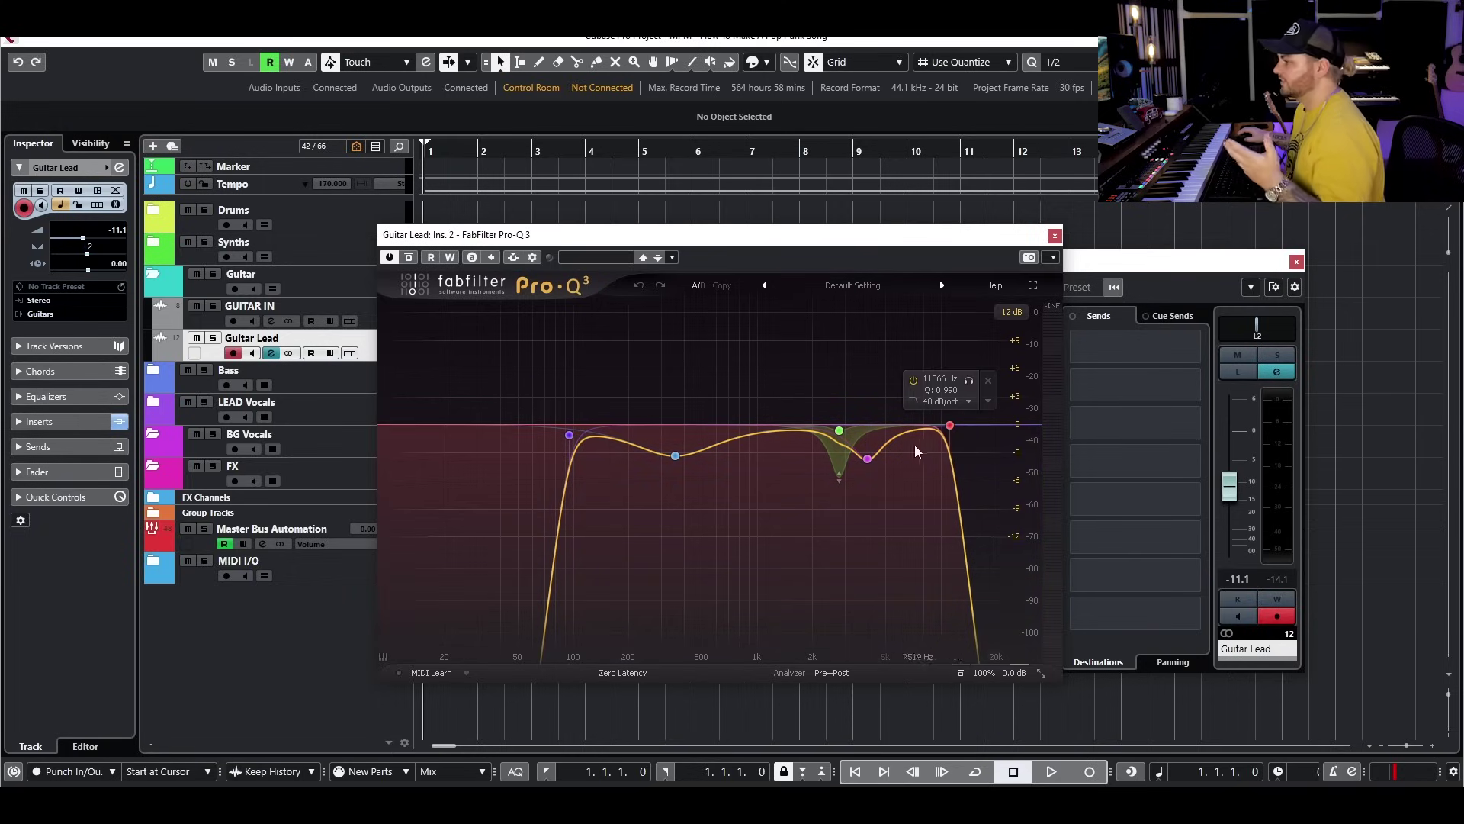
Step: Inspect the green and purple Pro-Q 3 bands on Guitar Lead while playing the equalised guitar
click(839, 433)
click(867, 459)
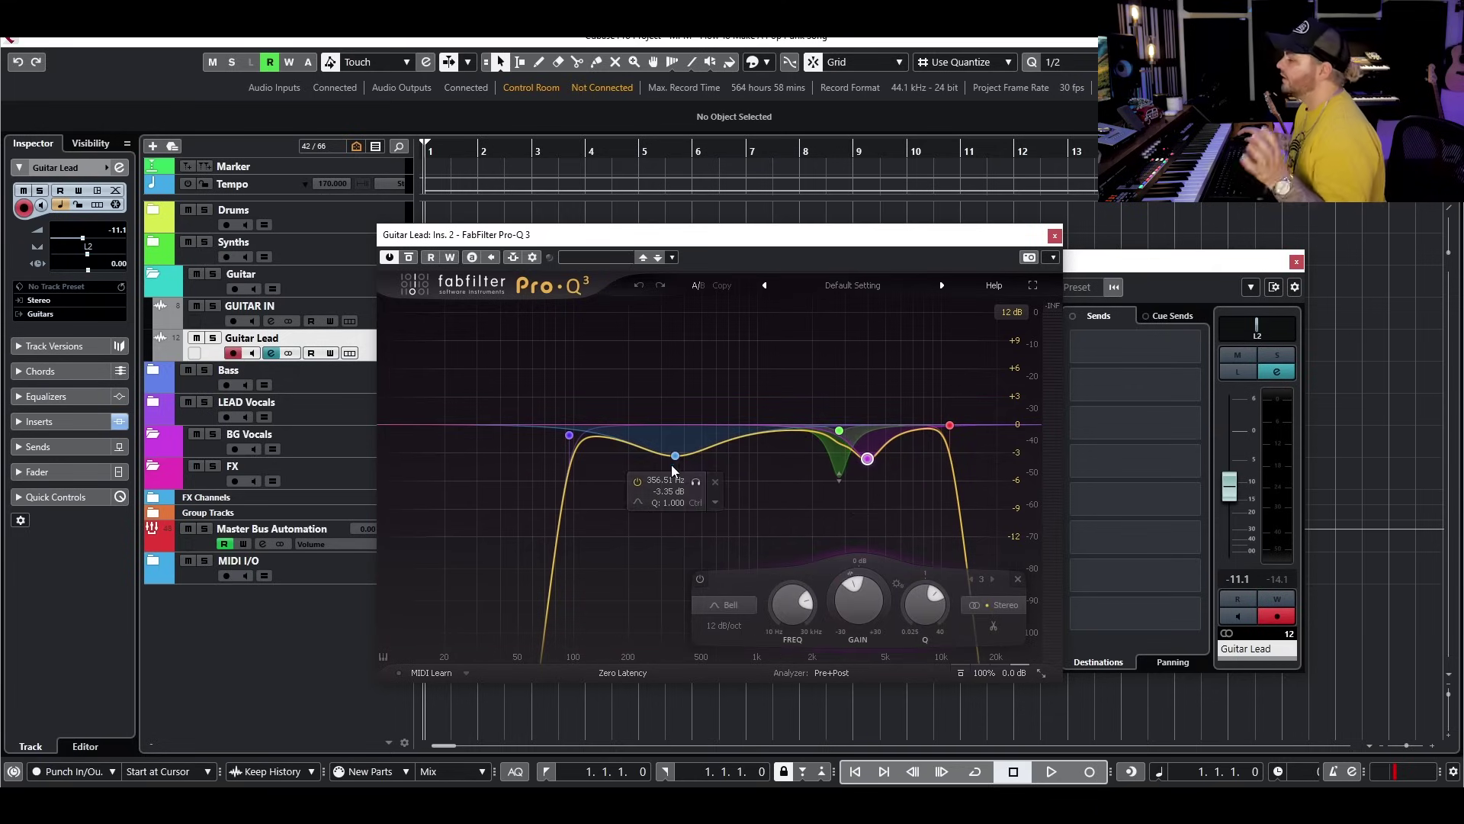
key(space)
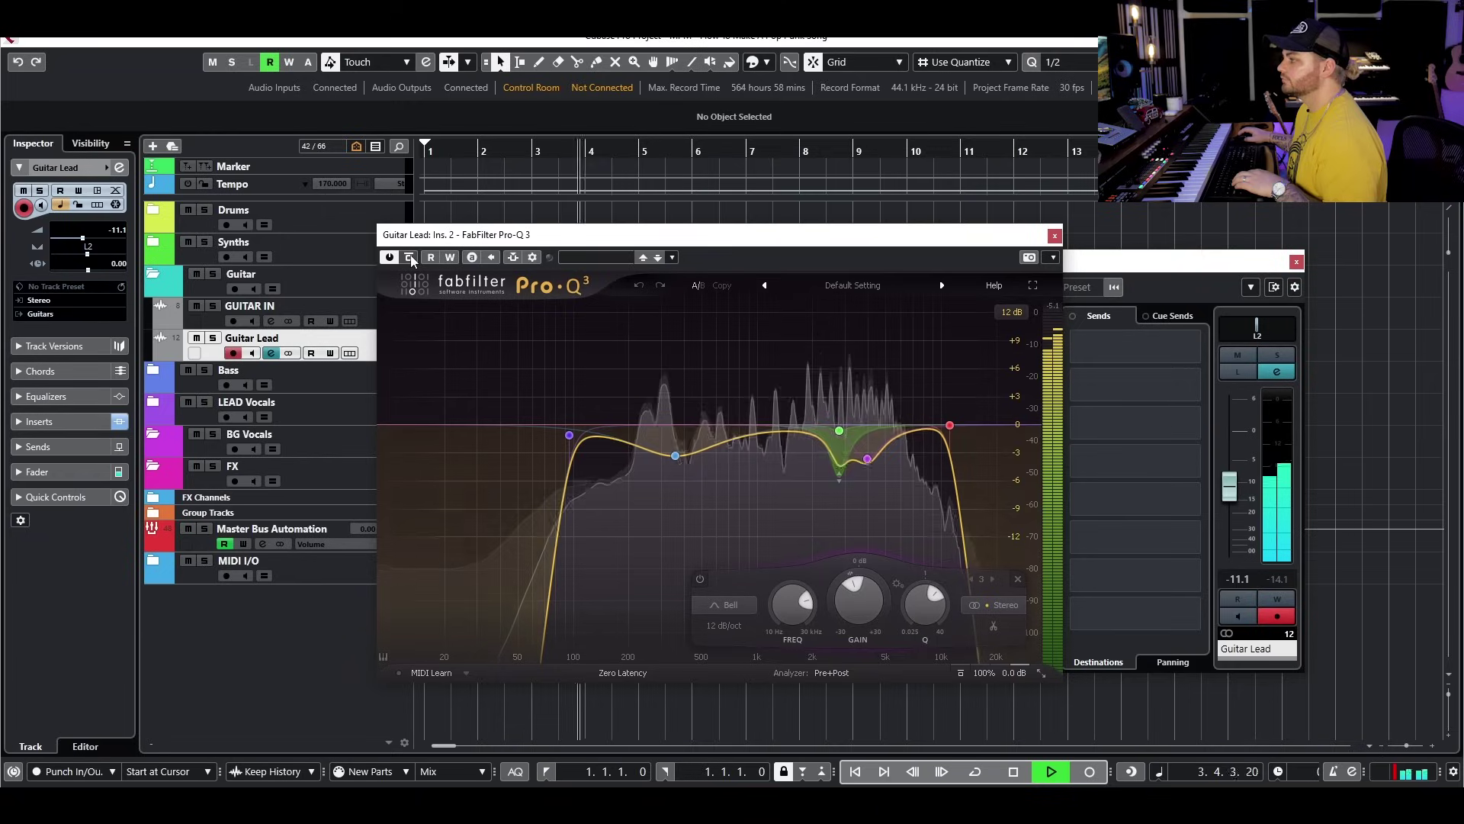
key(space)
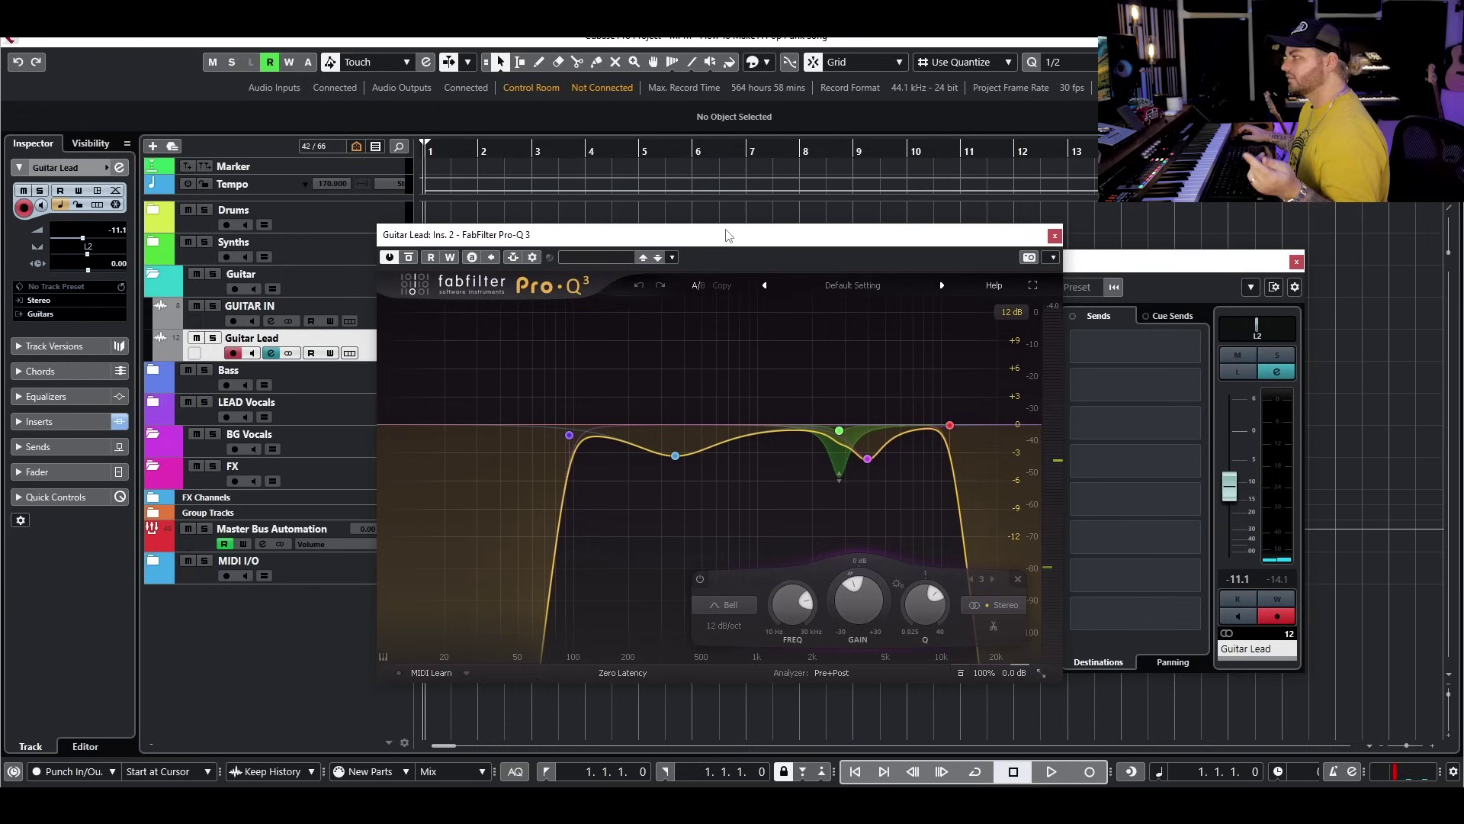
Step: Close Pro-Q 3, audition the kHs Haas widening, then close the Haas and Guitar Lead channel windows
click(1055, 235)
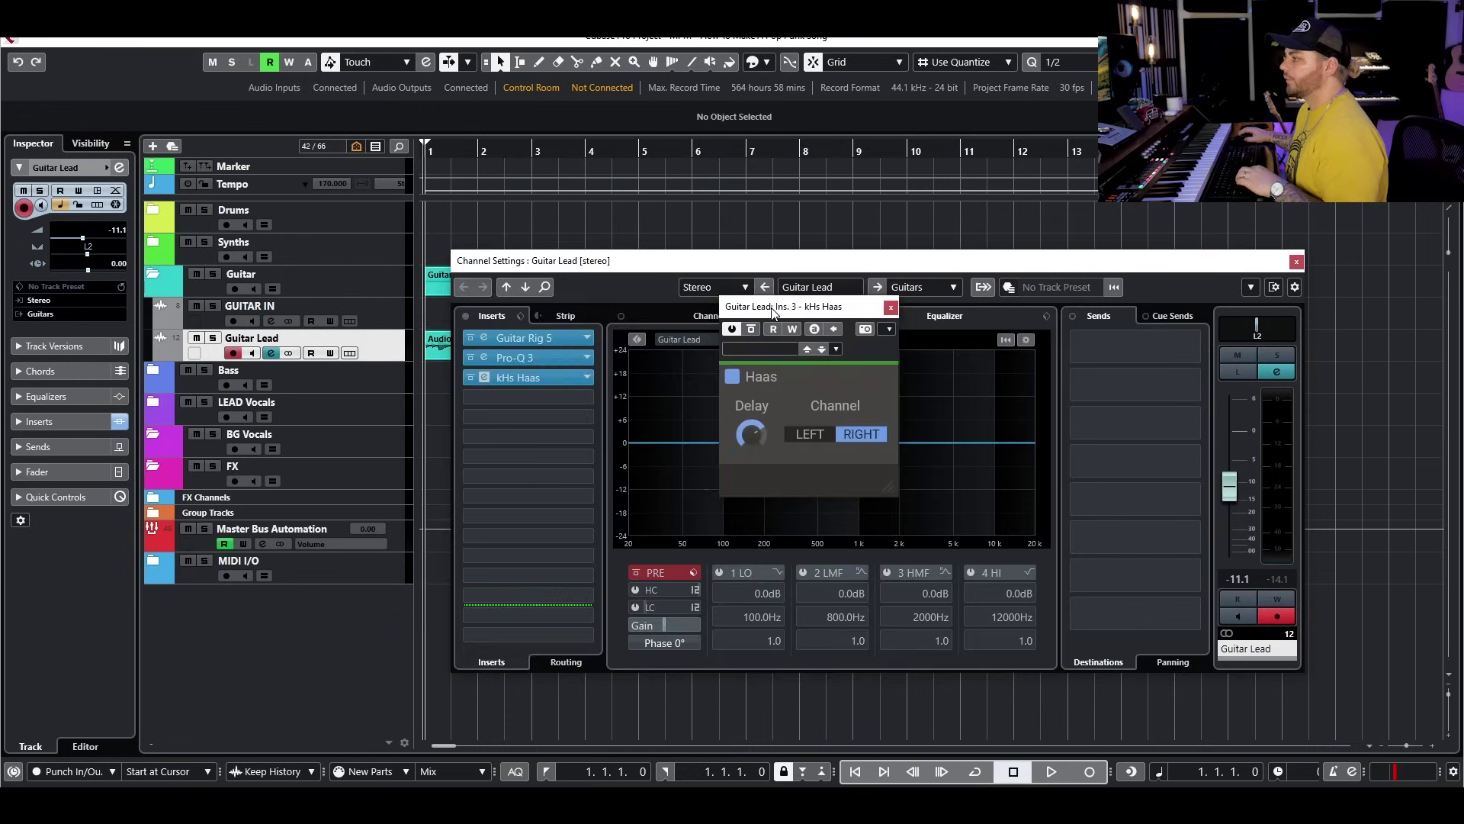
key(space)
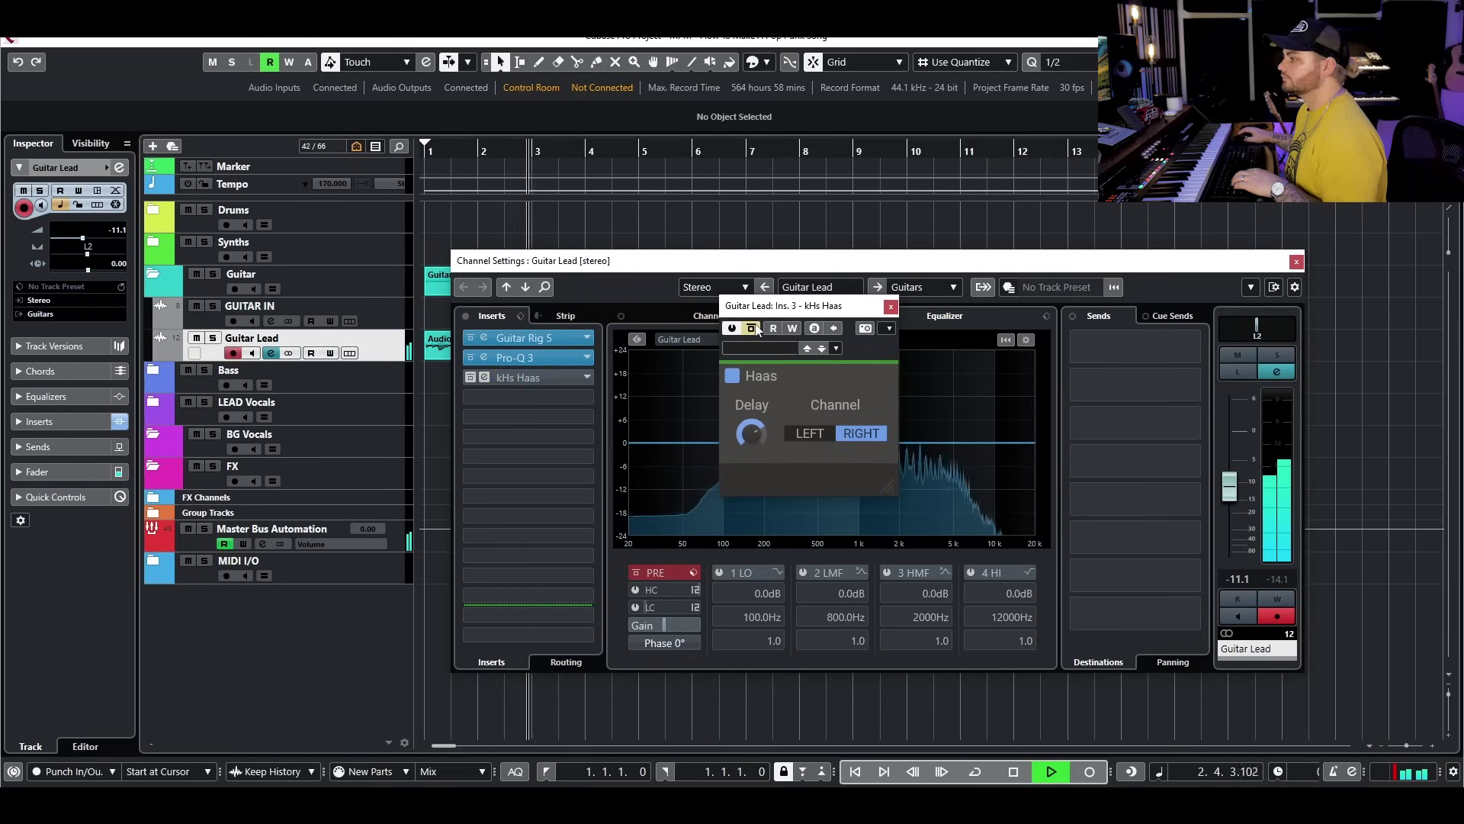
key(space)
click(890, 307)
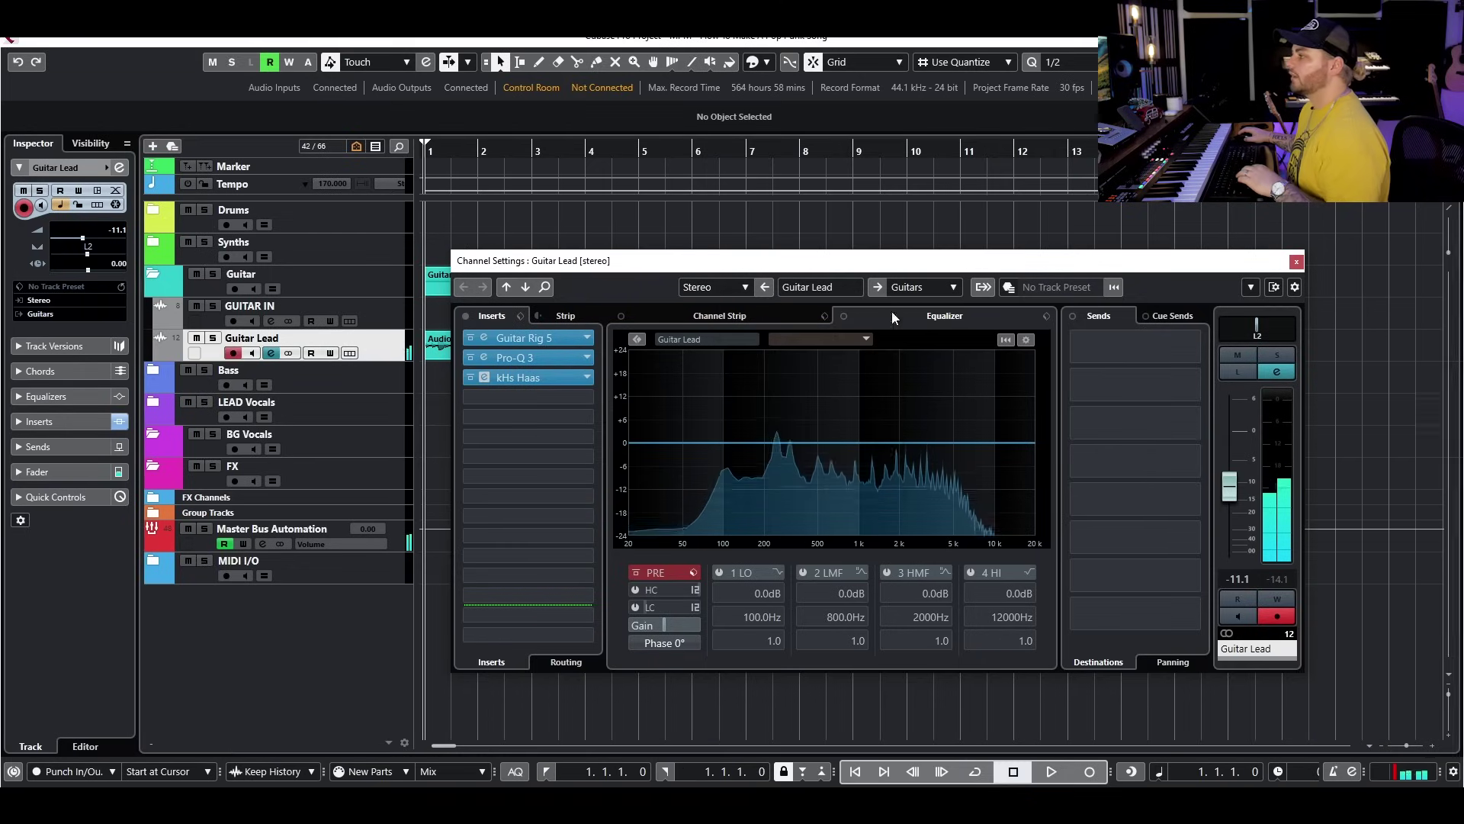
click(1294, 262)
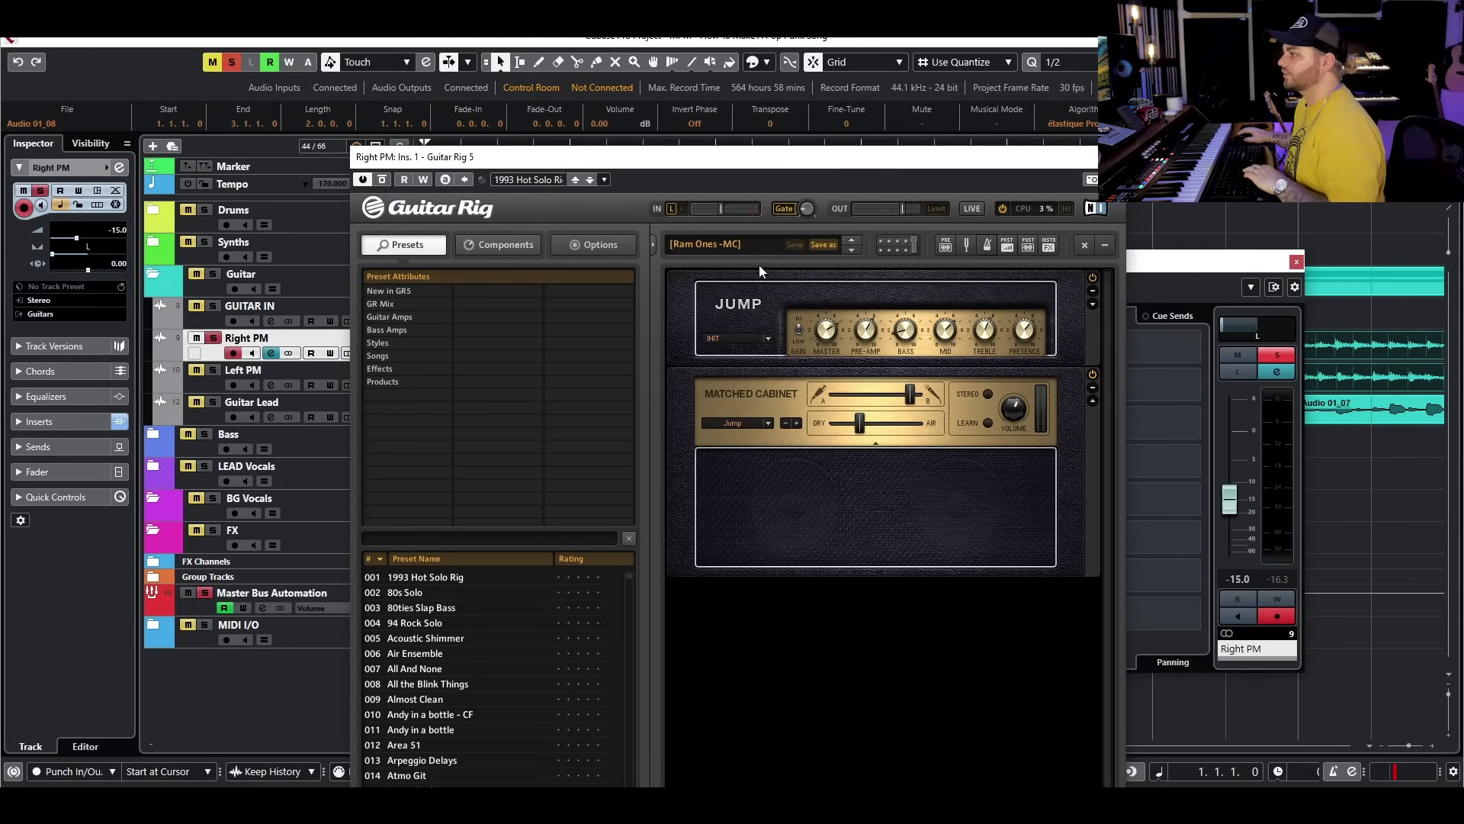
Step: Select the JUMP amp module, play the Right PM tone, solo Left PM, then close Guitar Rig
click(758, 313)
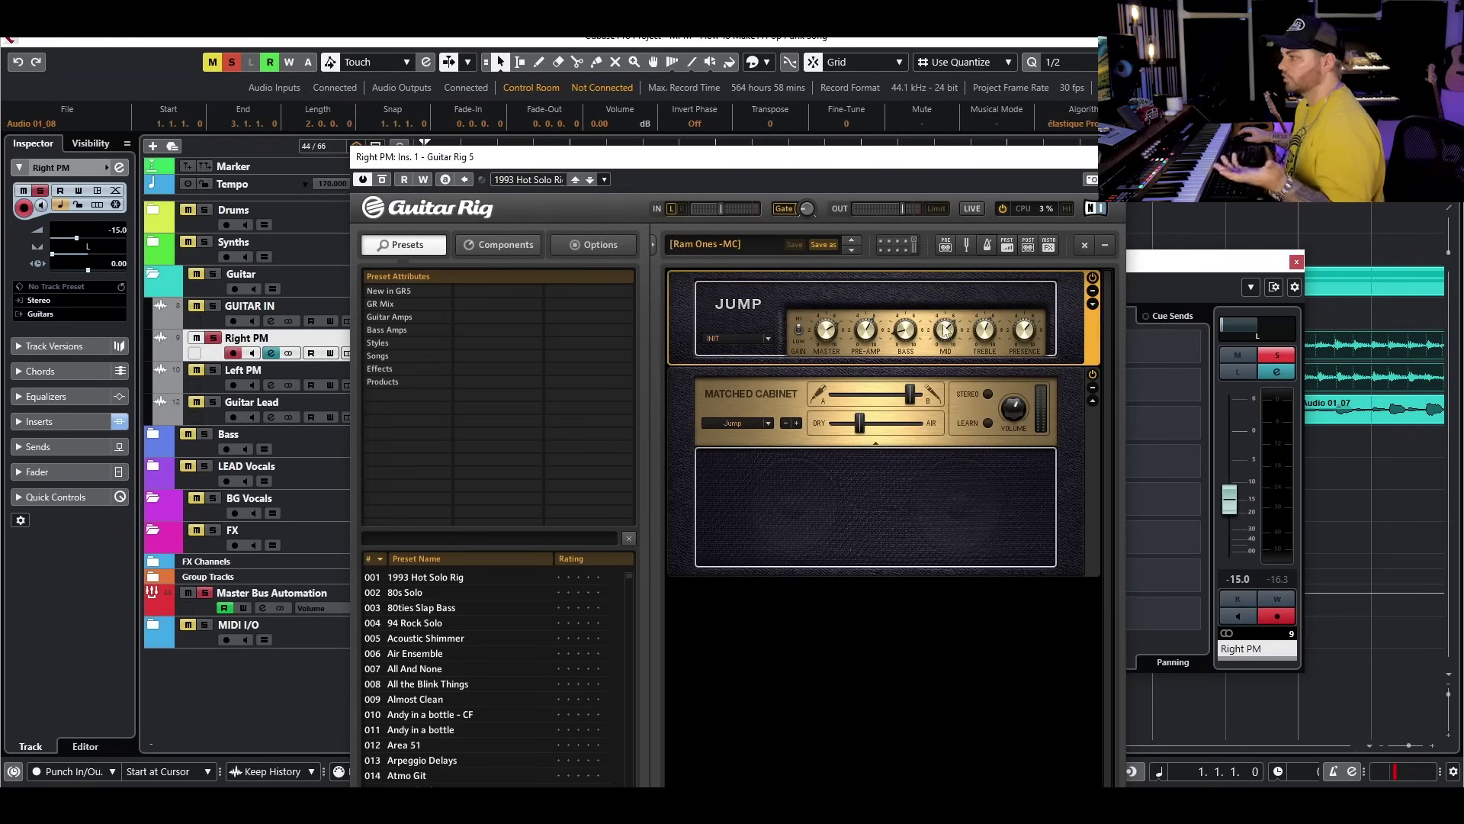
key(space)
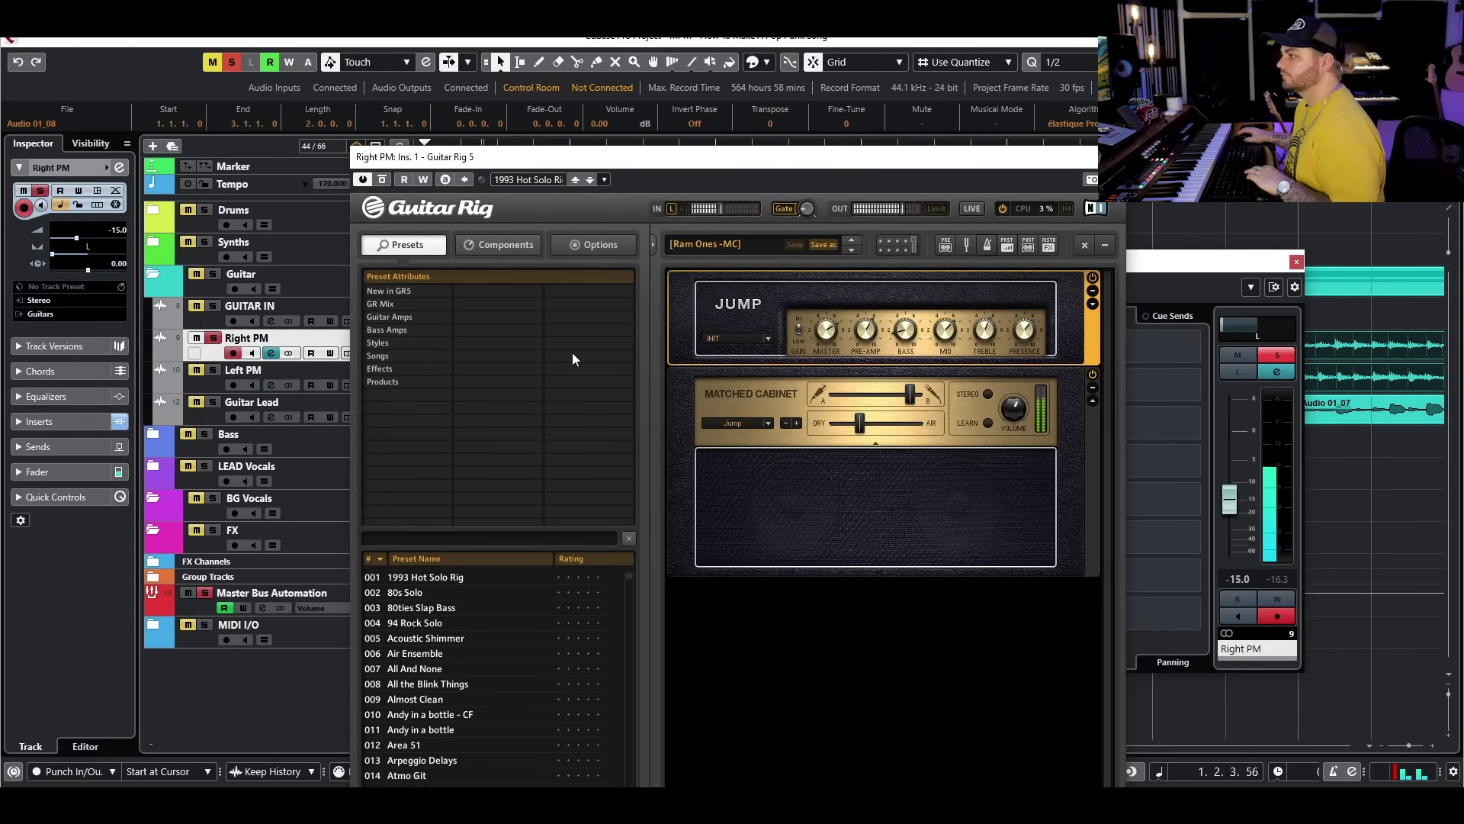
click(211, 373)
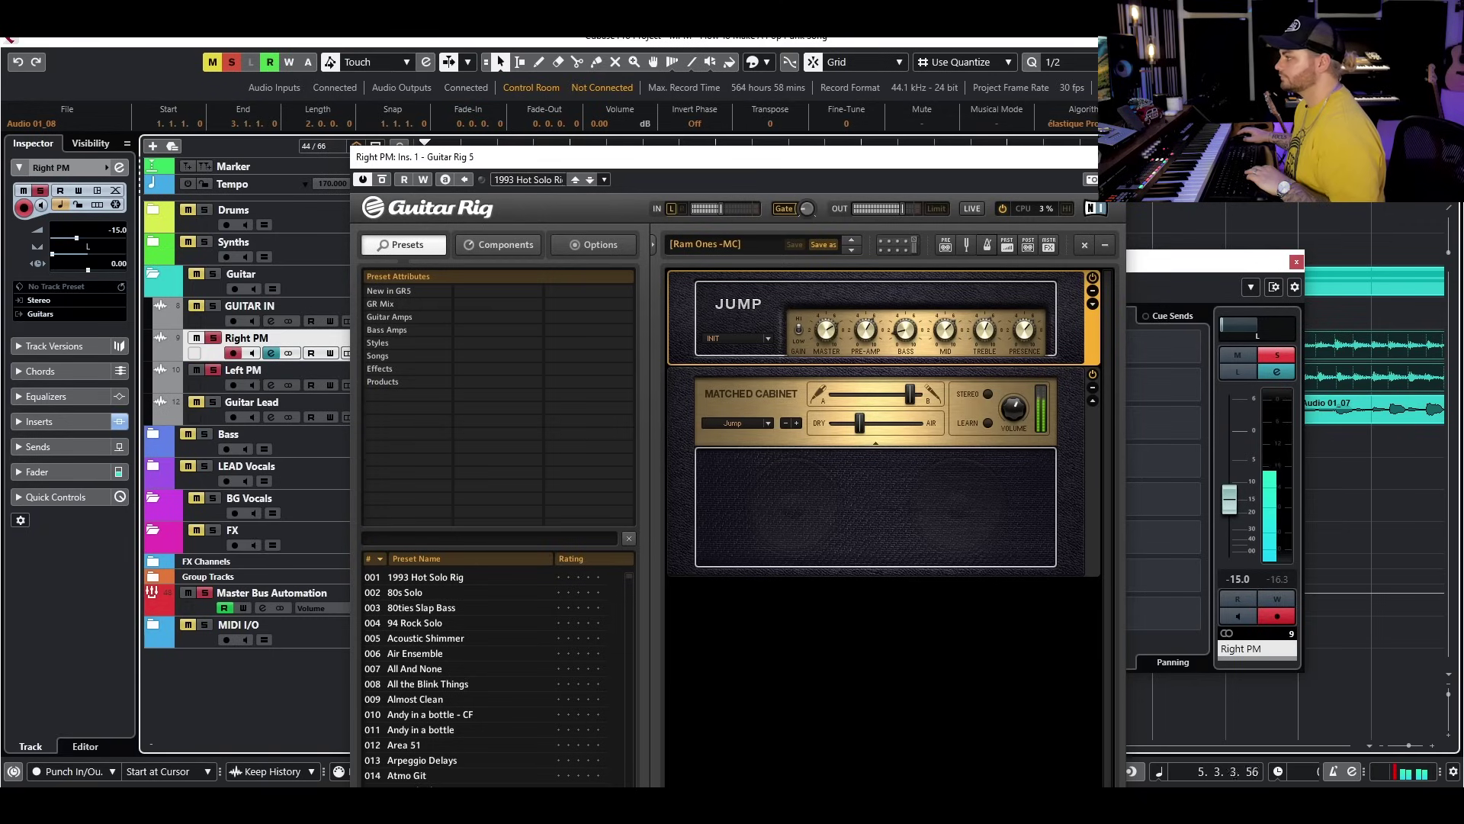
key(space)
key(Escape)
key(Escape)
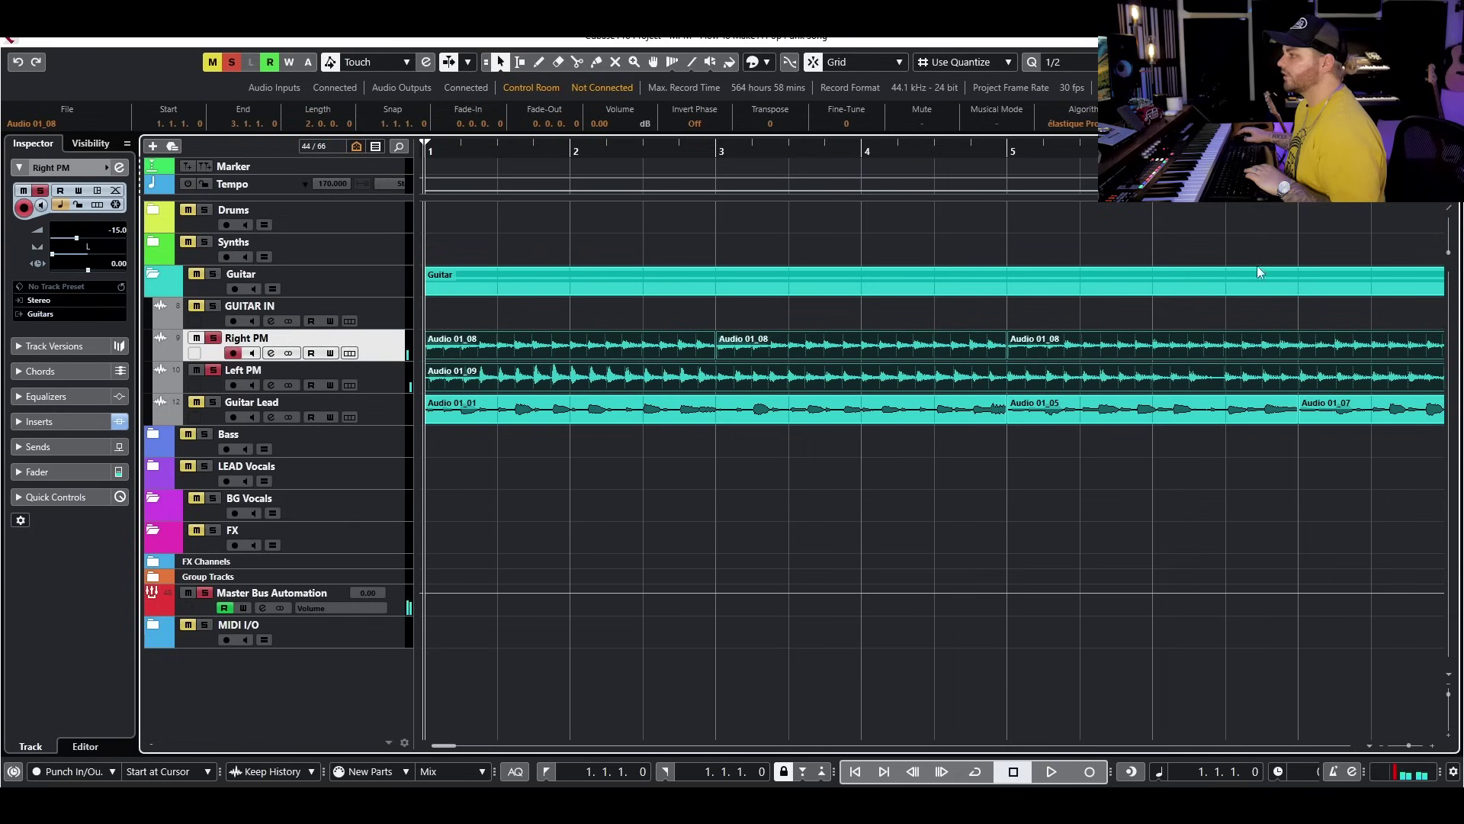
Step: Reset all solos and mutes, play the full guitar mix, and zoom out to bars 1–9
click(231, 62)
click(212, 62)
key(space)
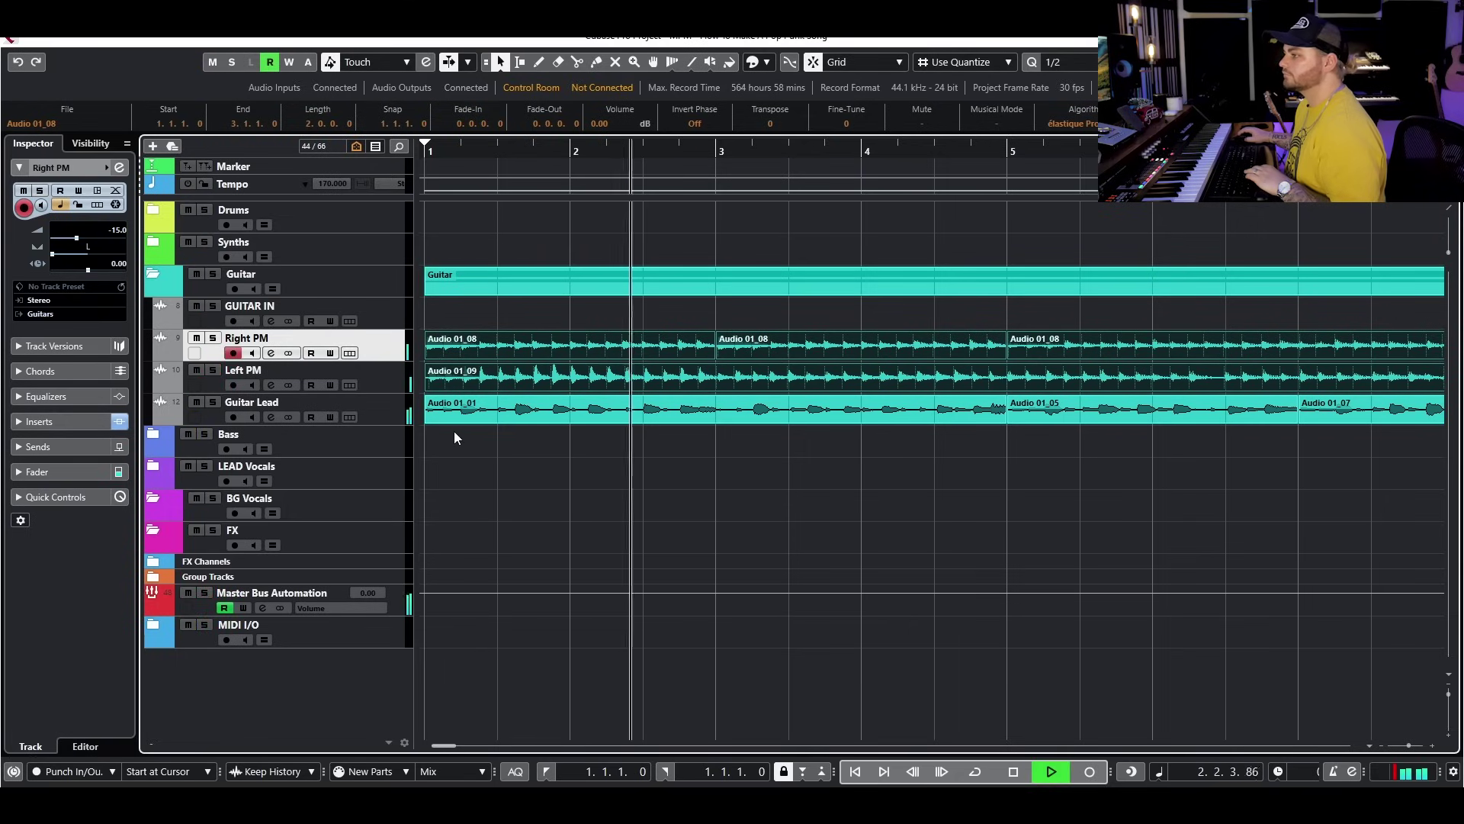
click(399, 418)
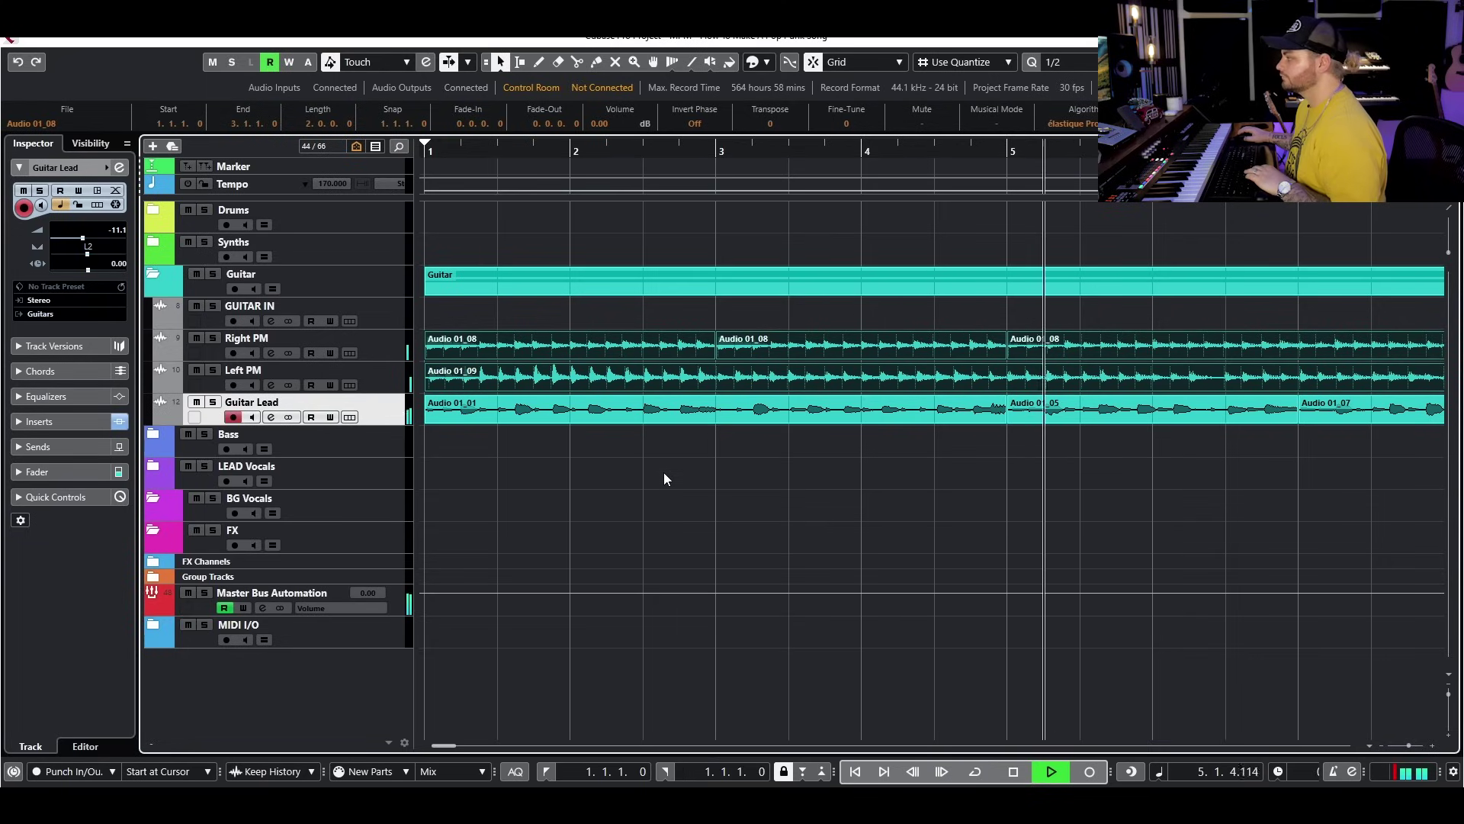
key(g)
key(space)
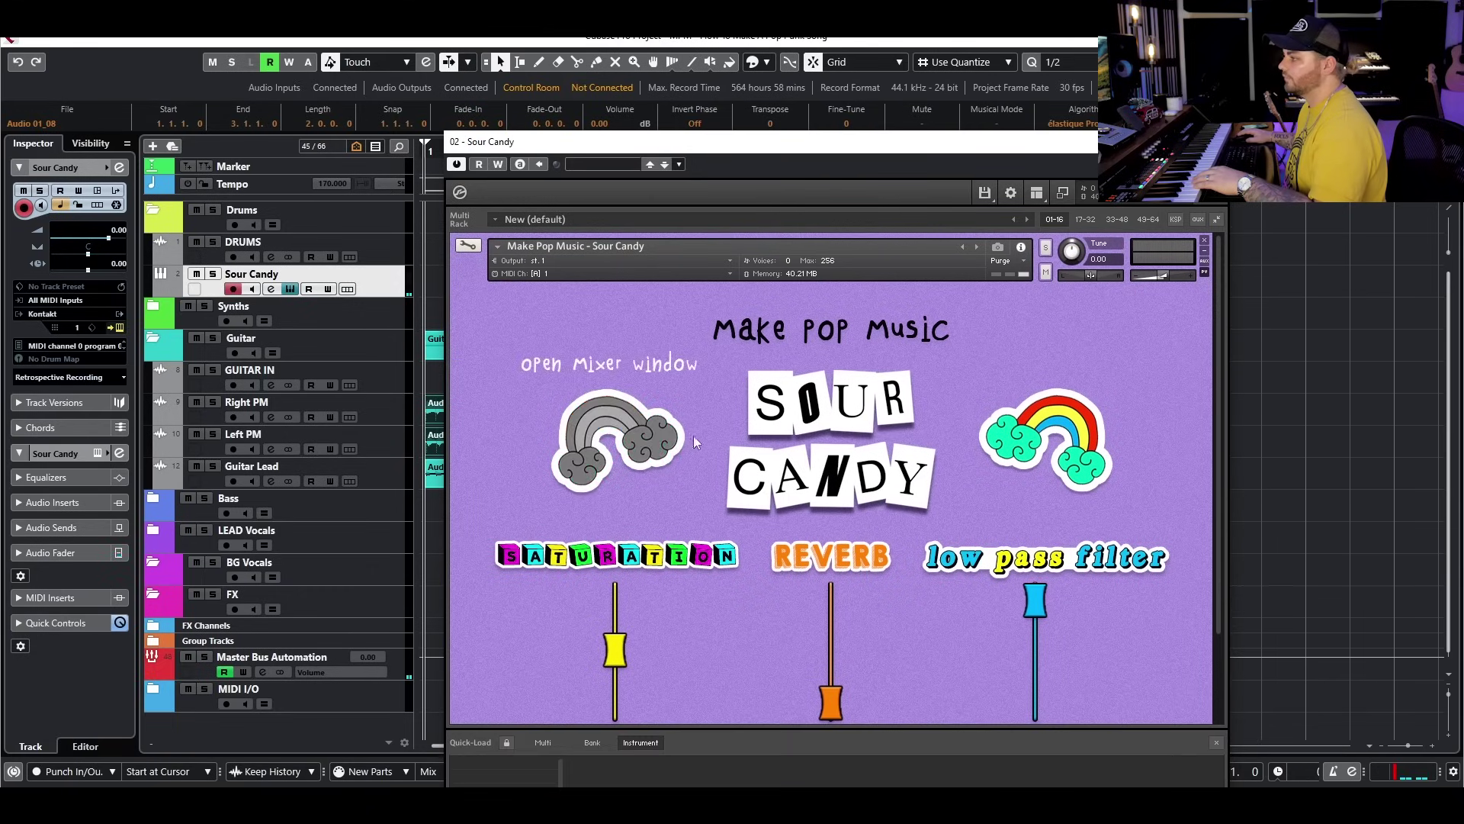
Step: View the Sour Candy mixer page, play the drums from near bar 4, then close Kontakt
click(630, 435)
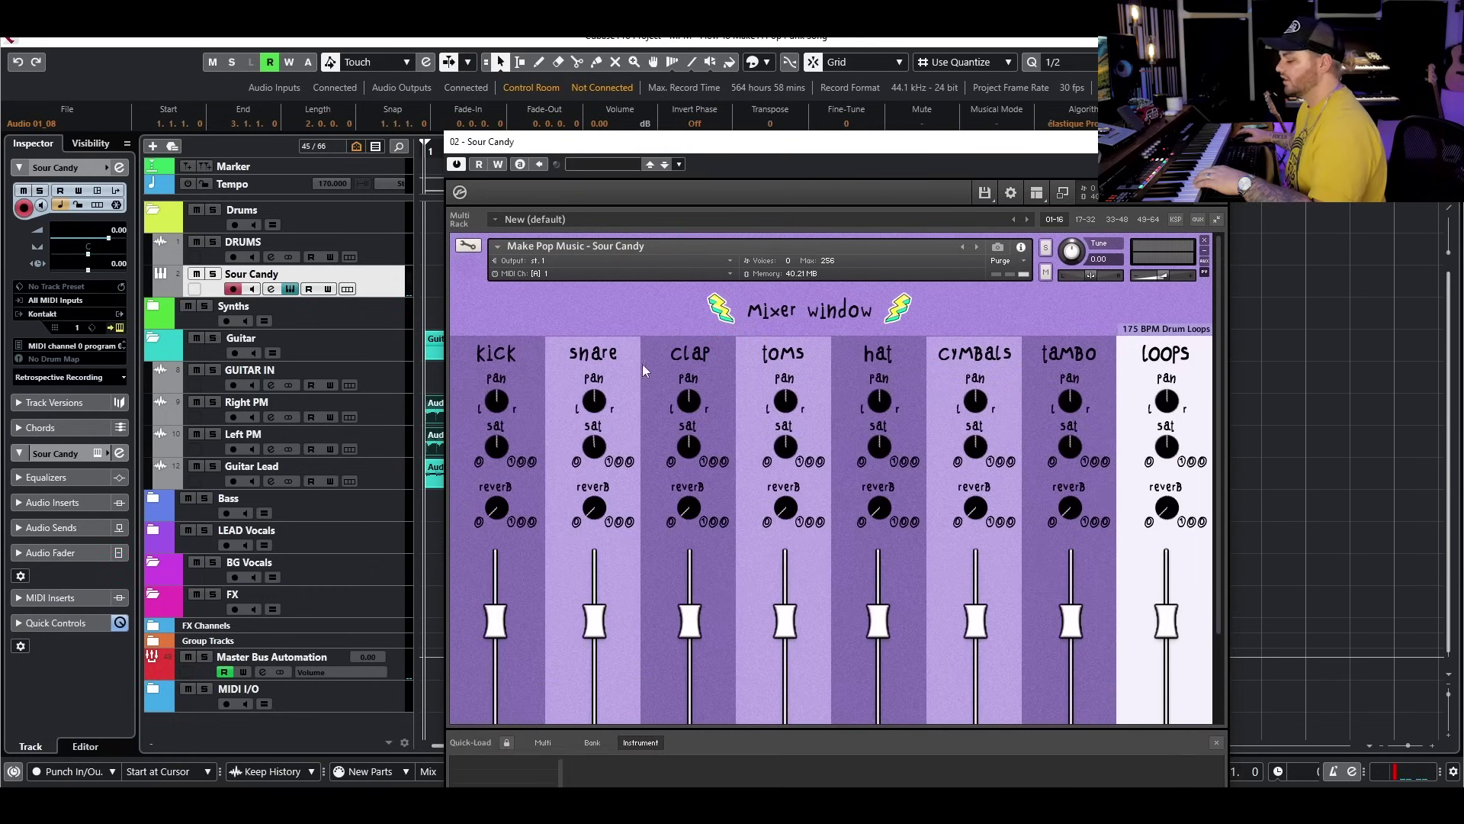
drag(1022, 147, 1069, 312)
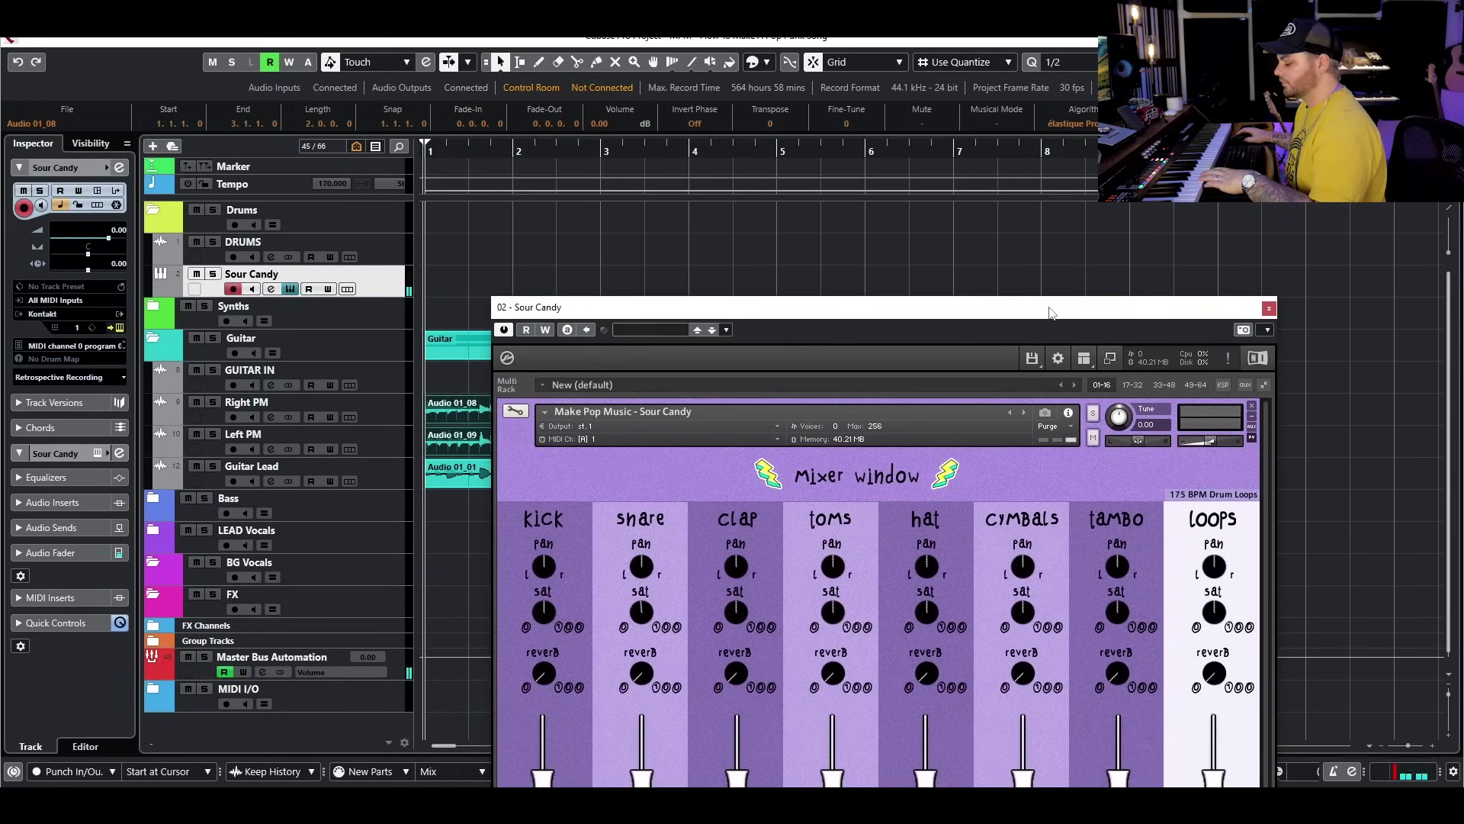
drag(661, 307, 647, 447)
click(737, 146)
key(space)
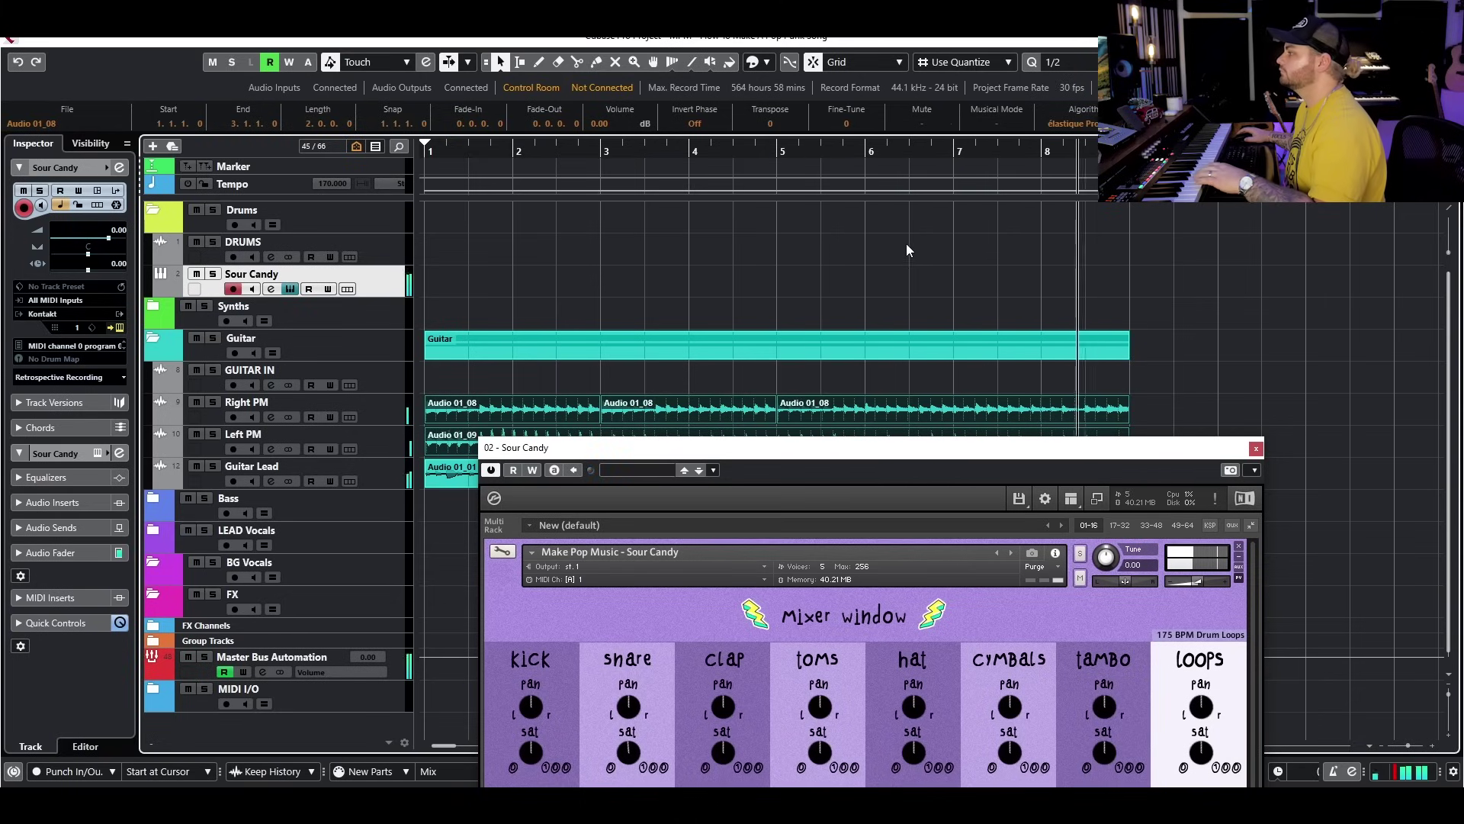
click(1255, 451)
key(shift+f)
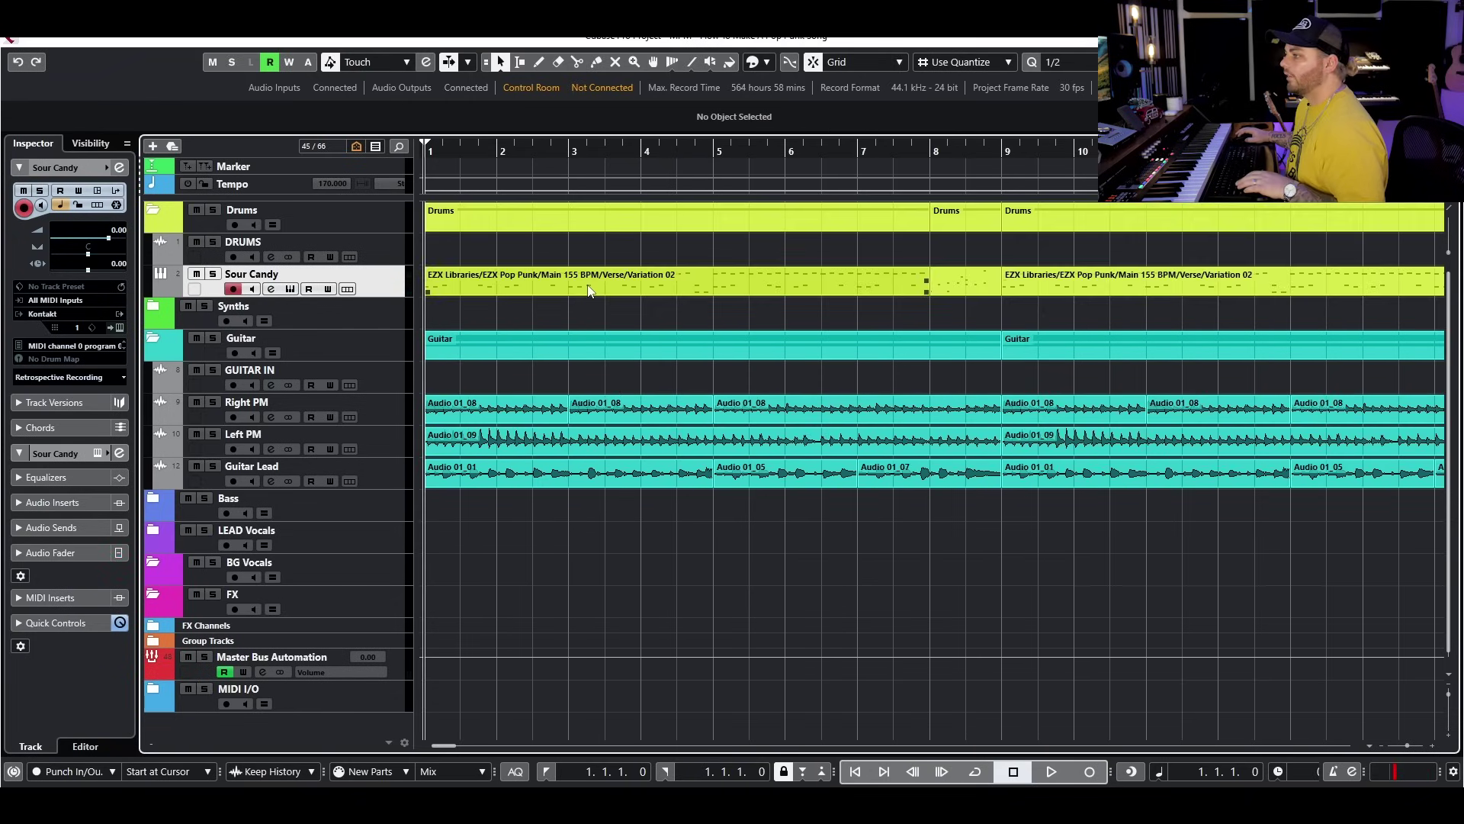
key(space)
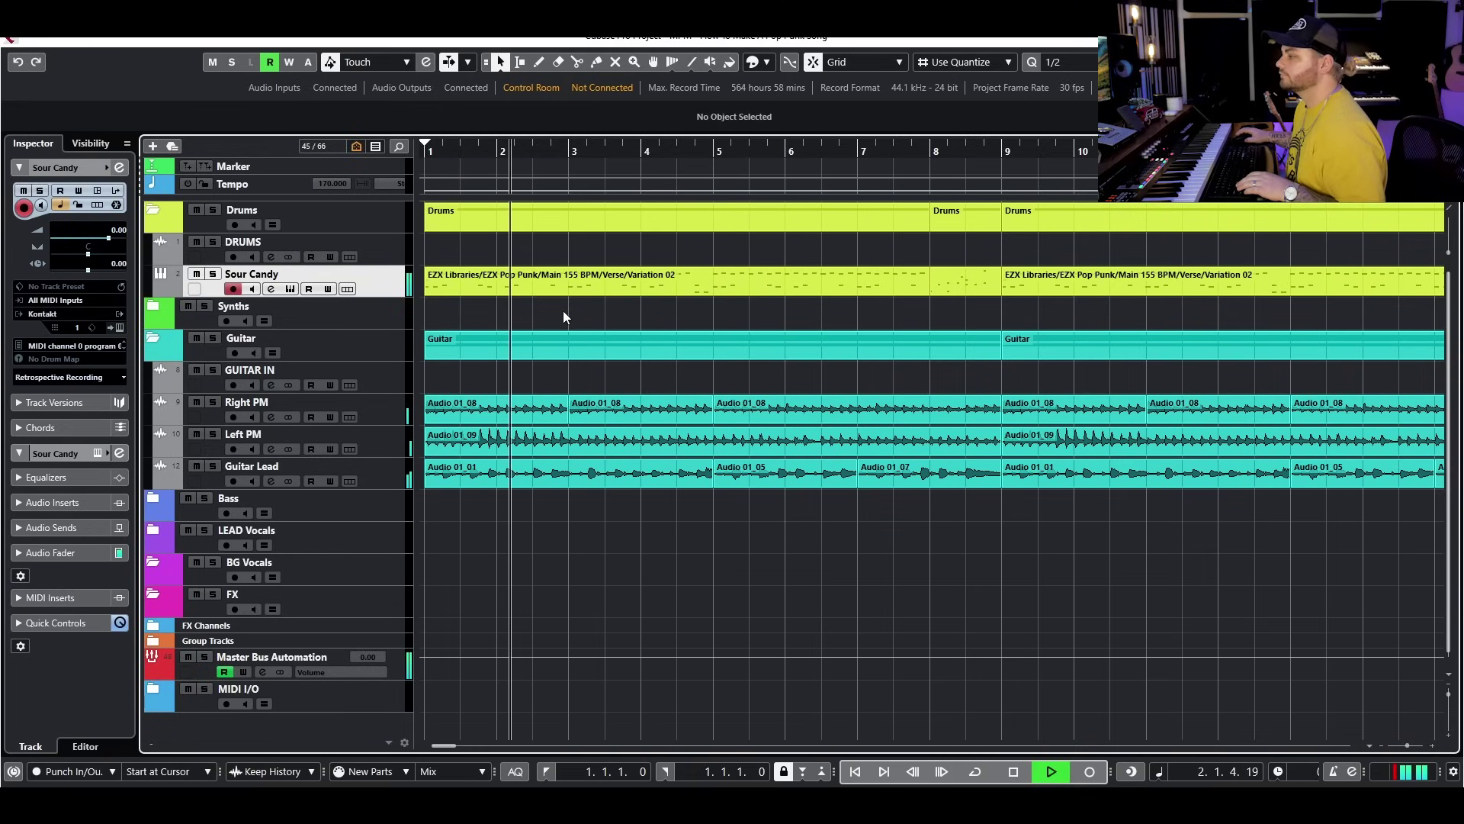
key(g)
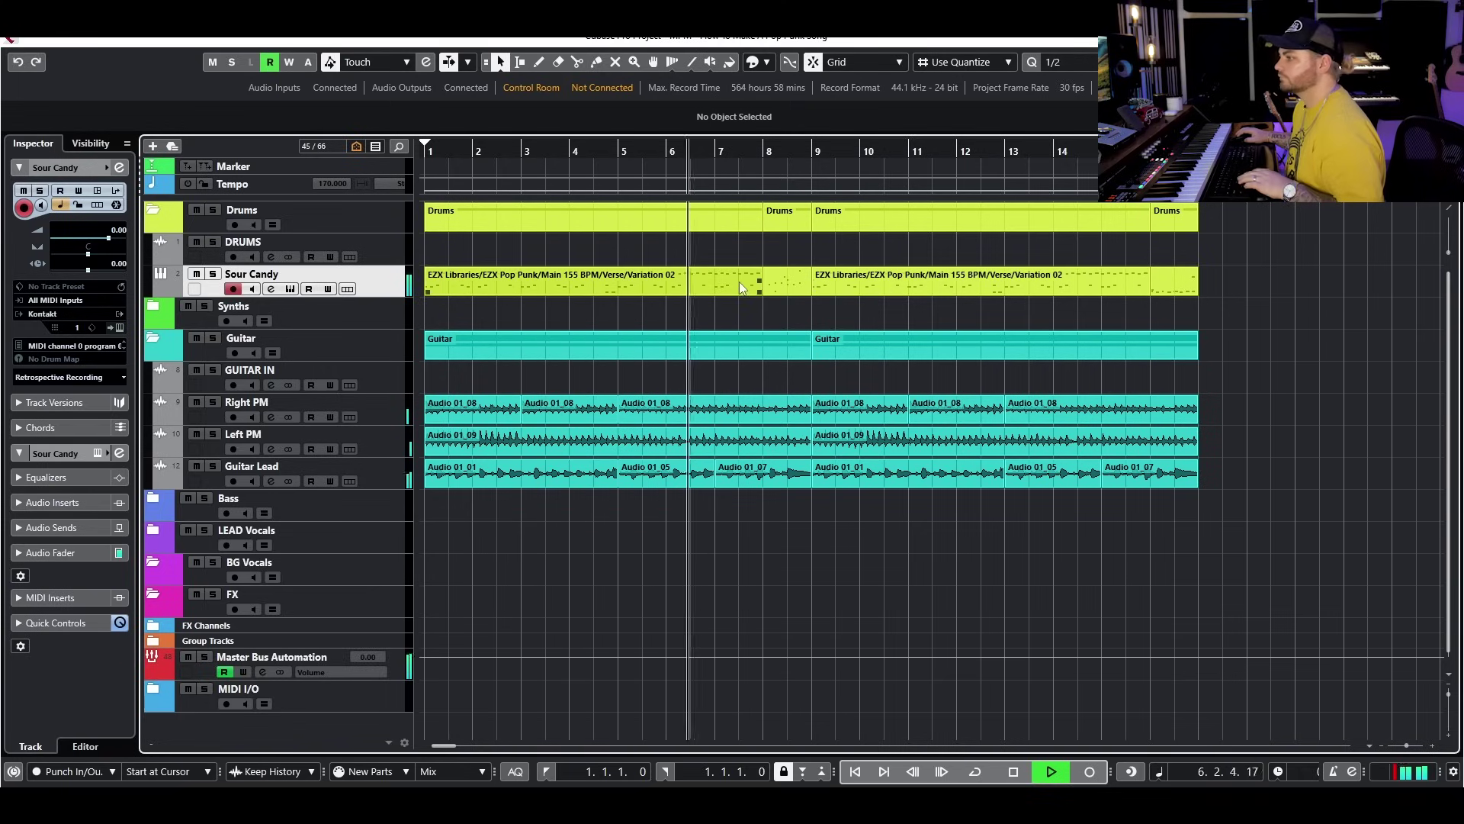
key(space)
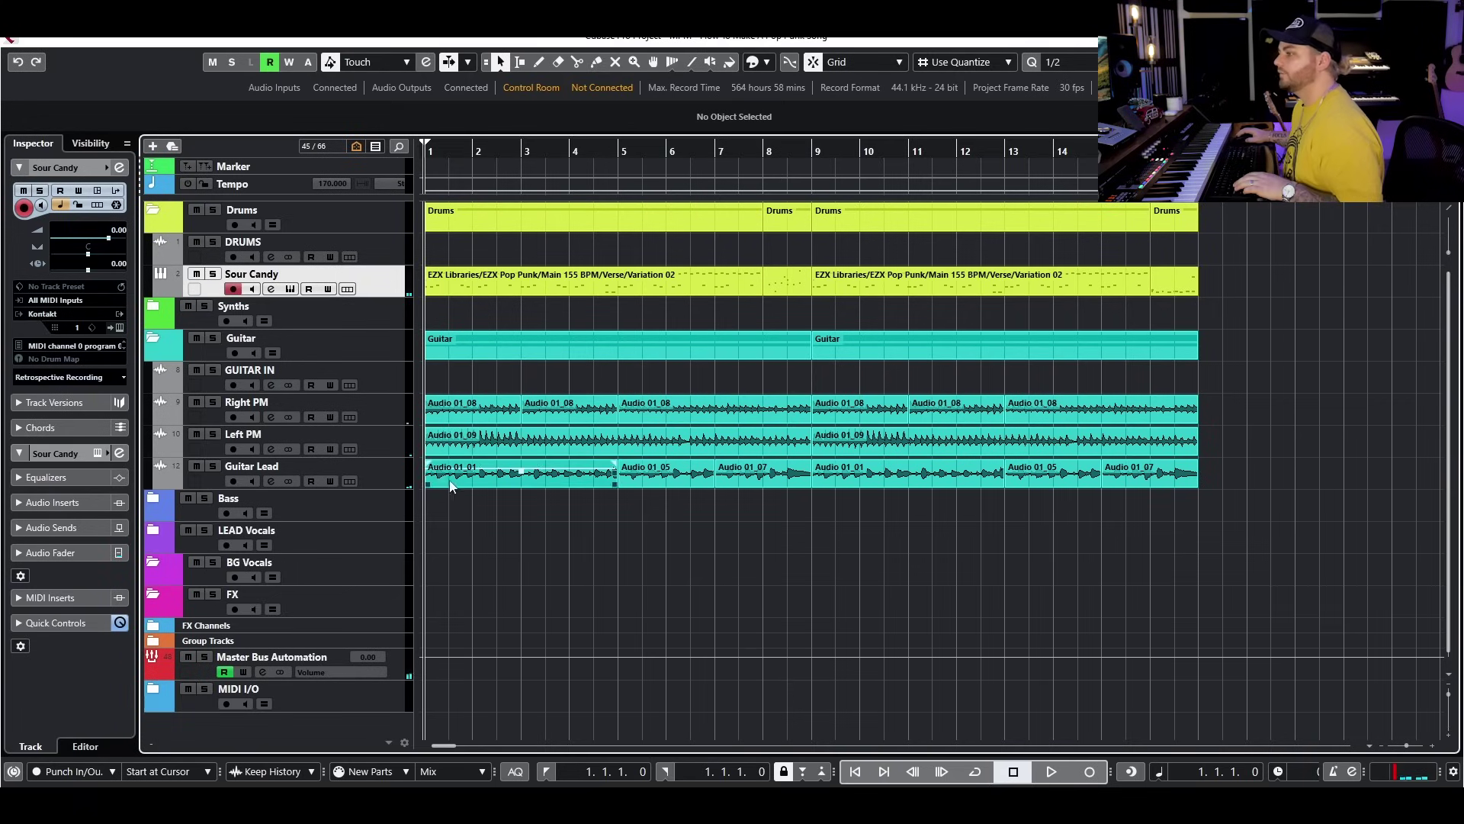
Step: Add an instrument track in the Bass folder using Kontakt's PunkBass First Bass, then close its window
click(390, 505)
right_click(390, 505)
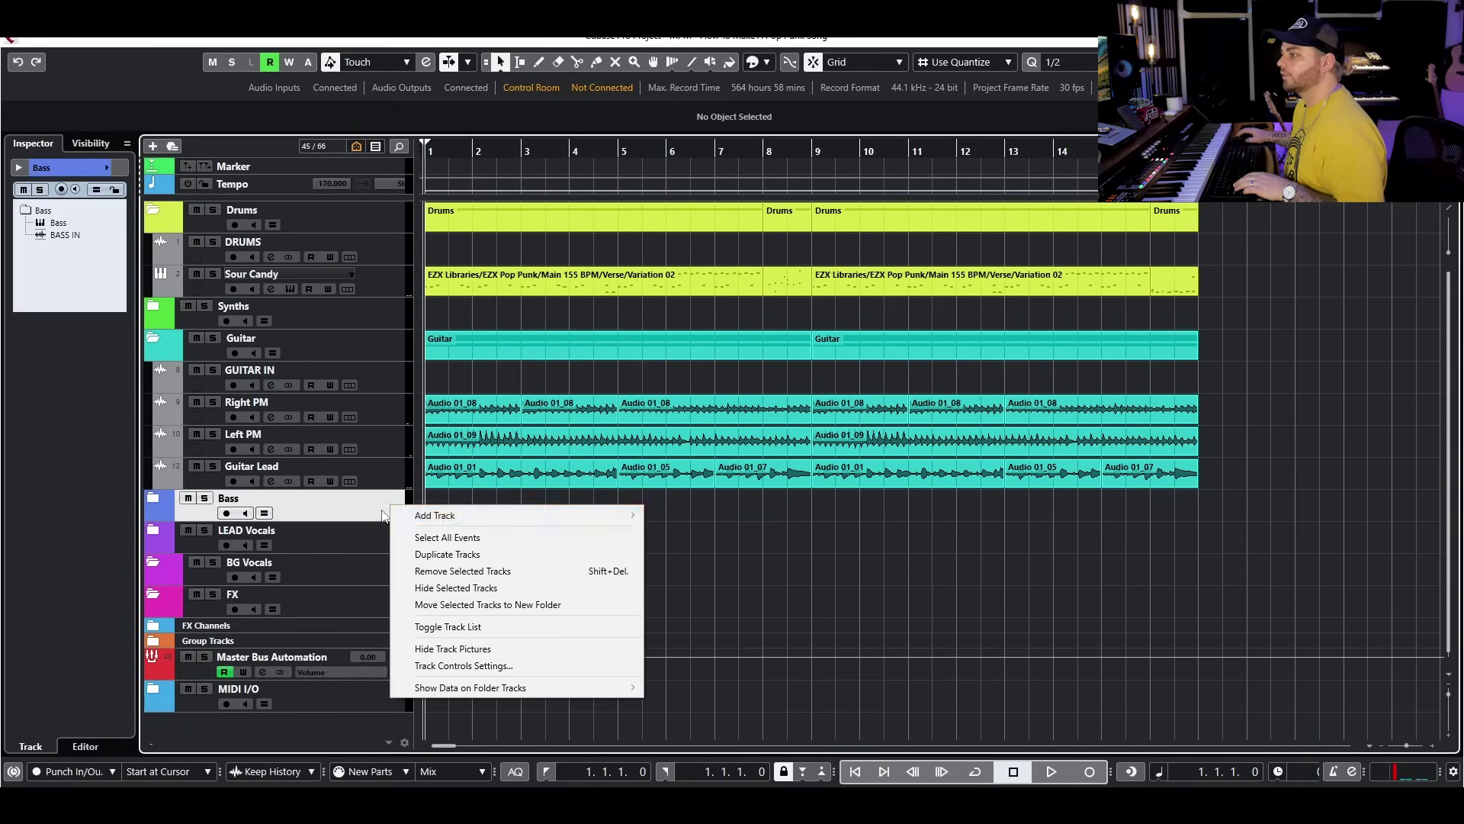
mouse_move(580, 516)
click(698, 531)
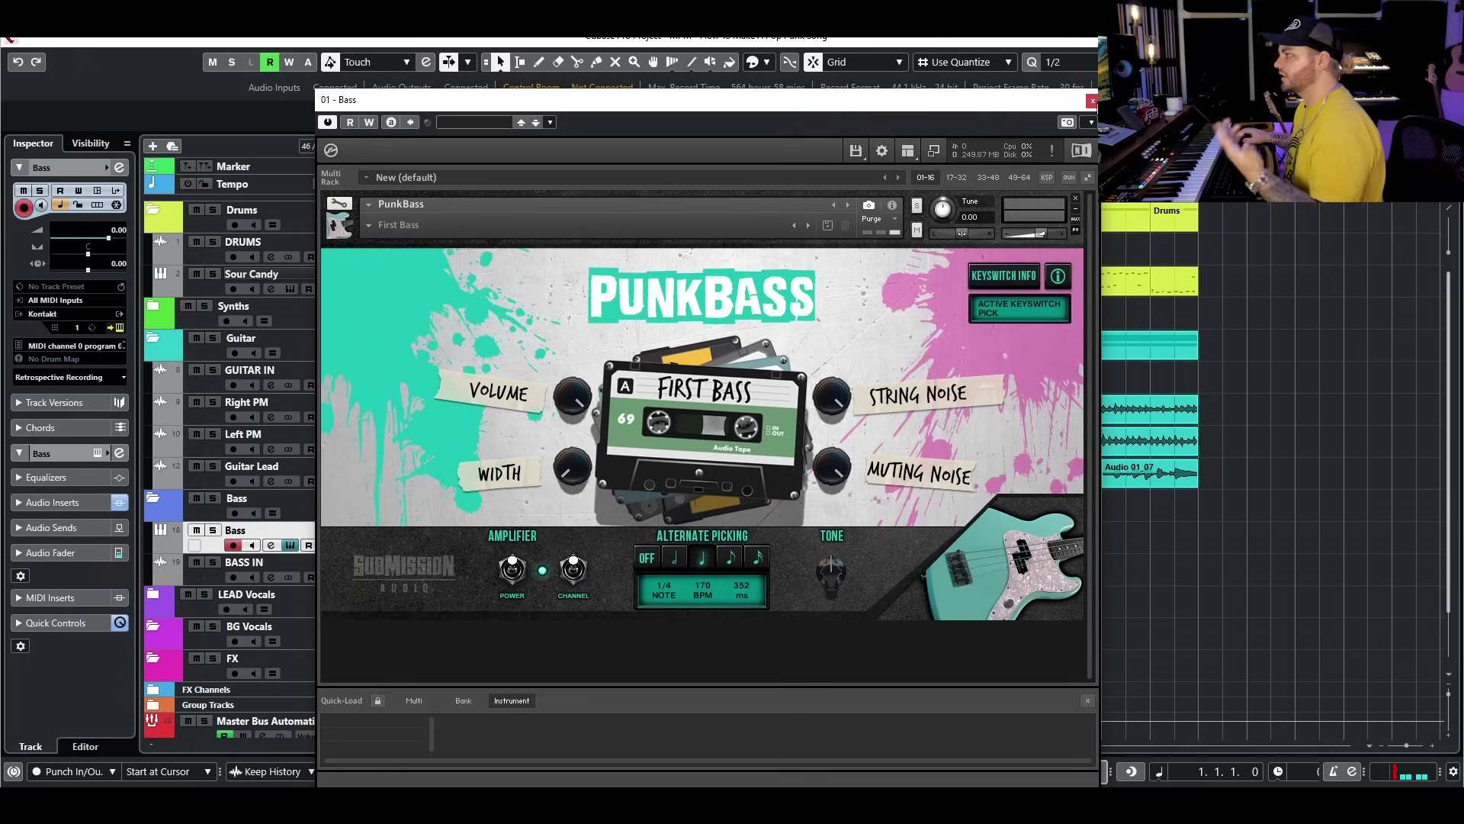
click(1093, 102)
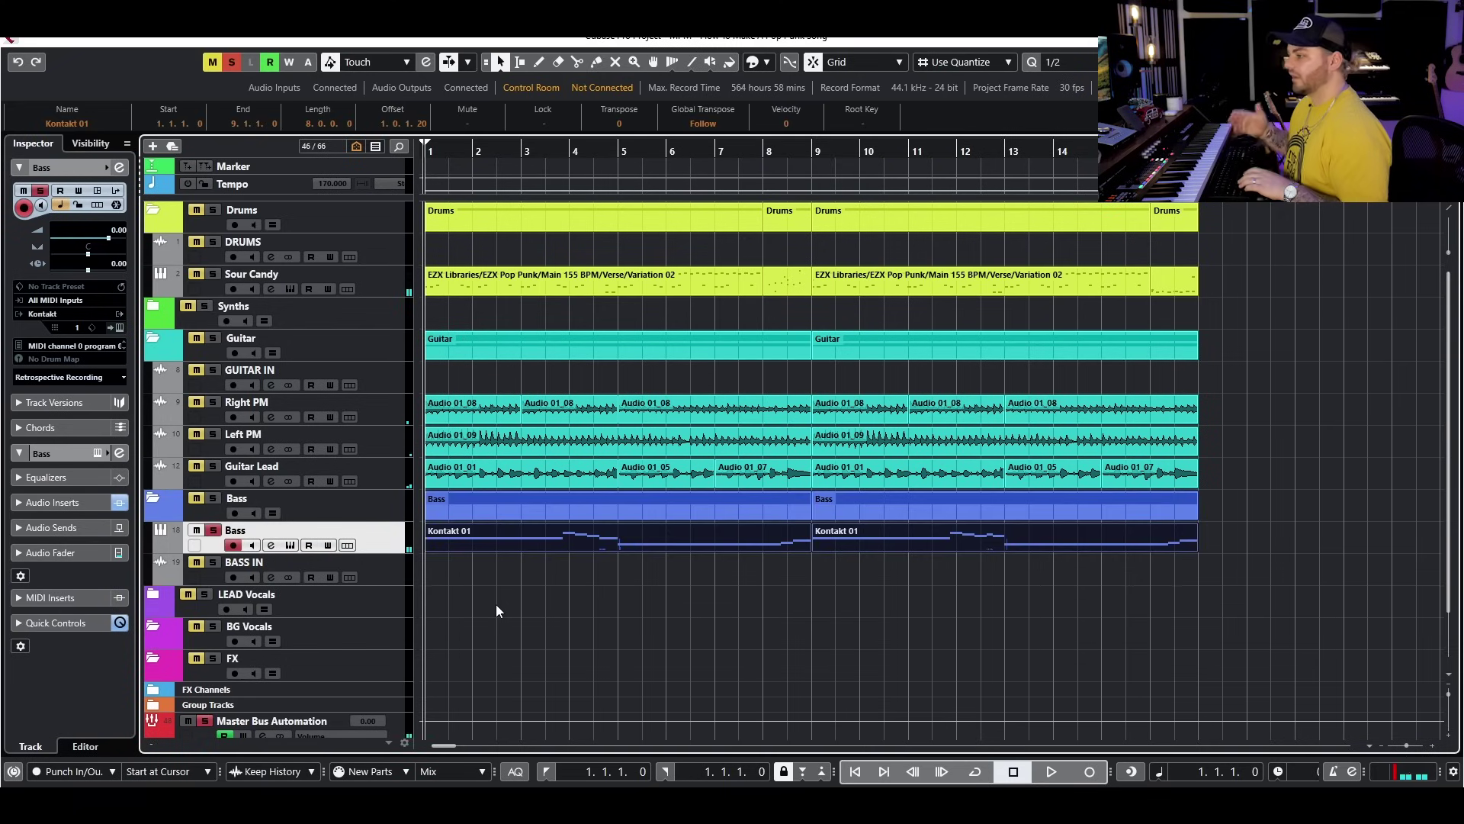
Step: Audition the new bass, unsolo the Bass track, and play the whole arrangement from bar 1
key(space)
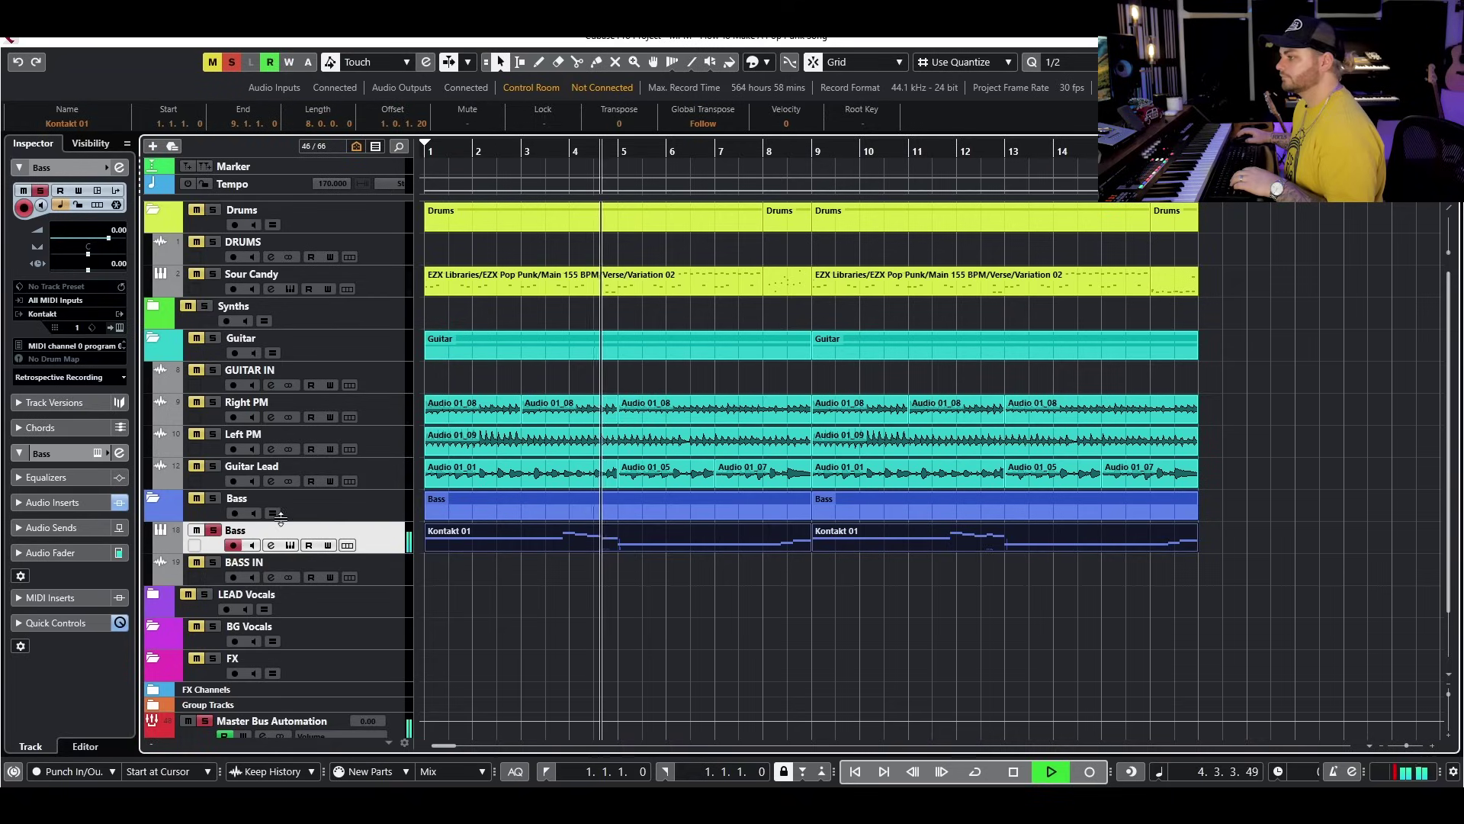
key(space)
click(214, 530)
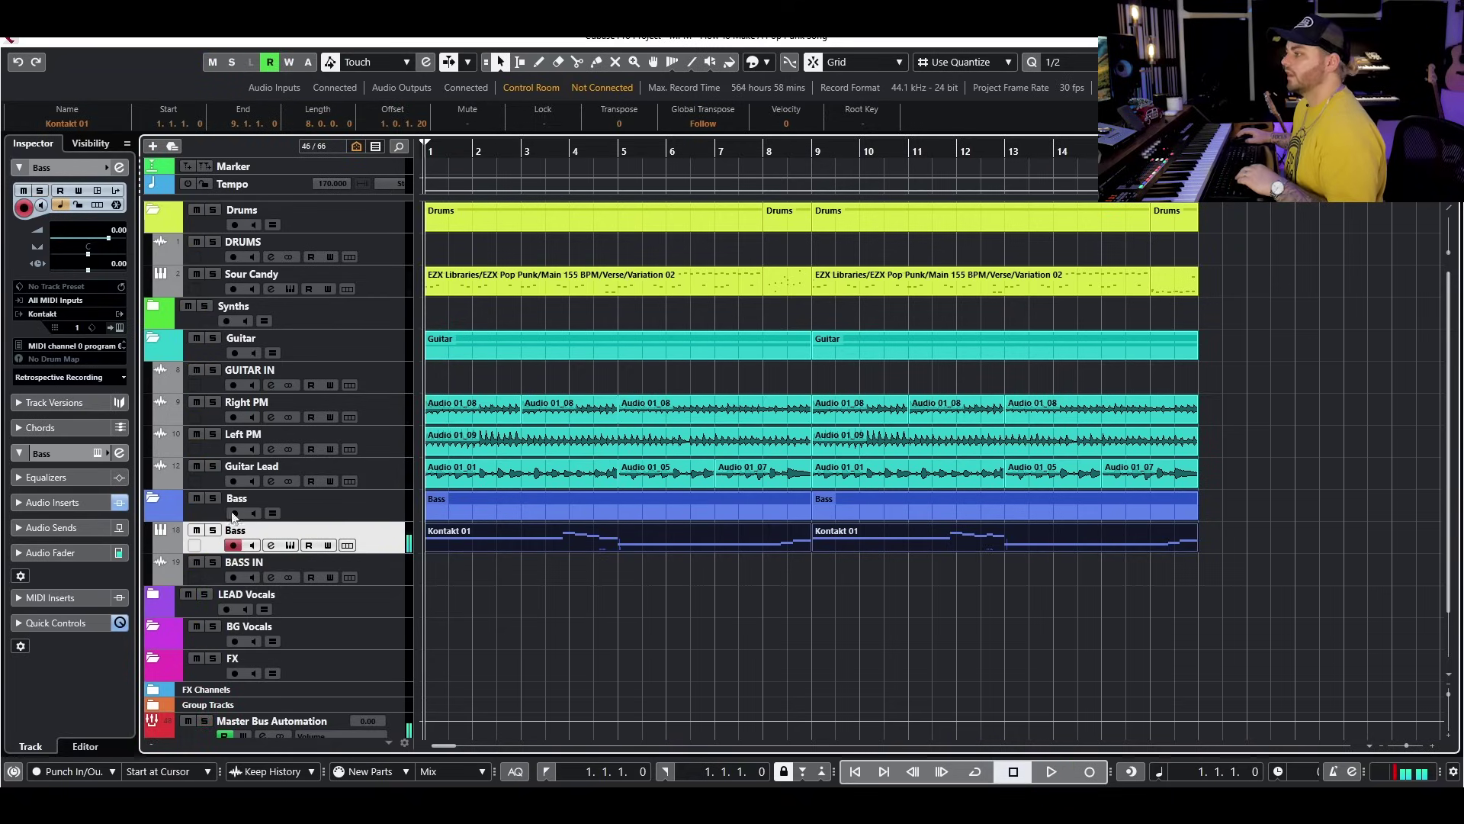
key(g)
key(space)
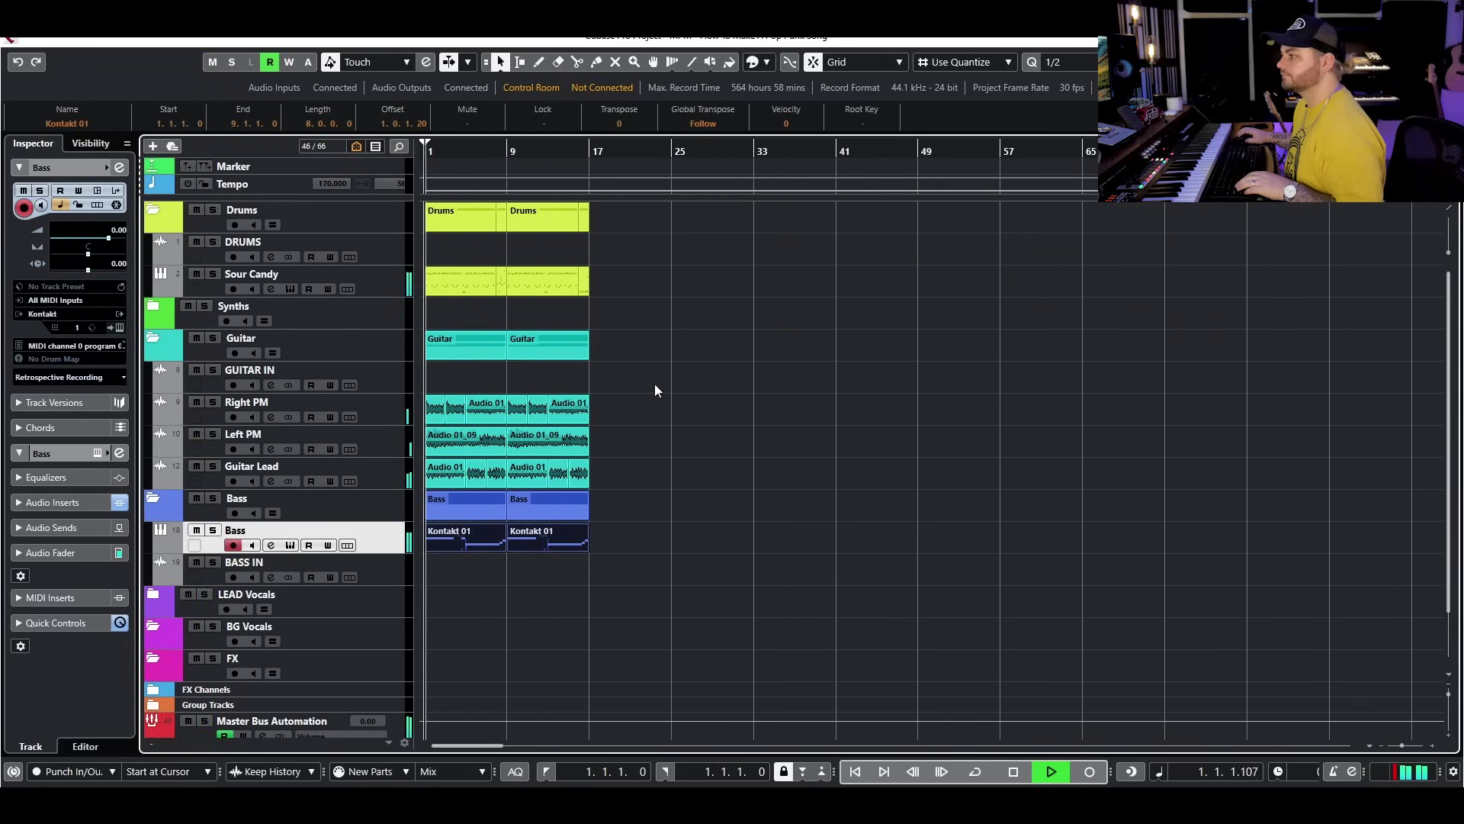
key(h)
key(h)
key(h)
key(h)
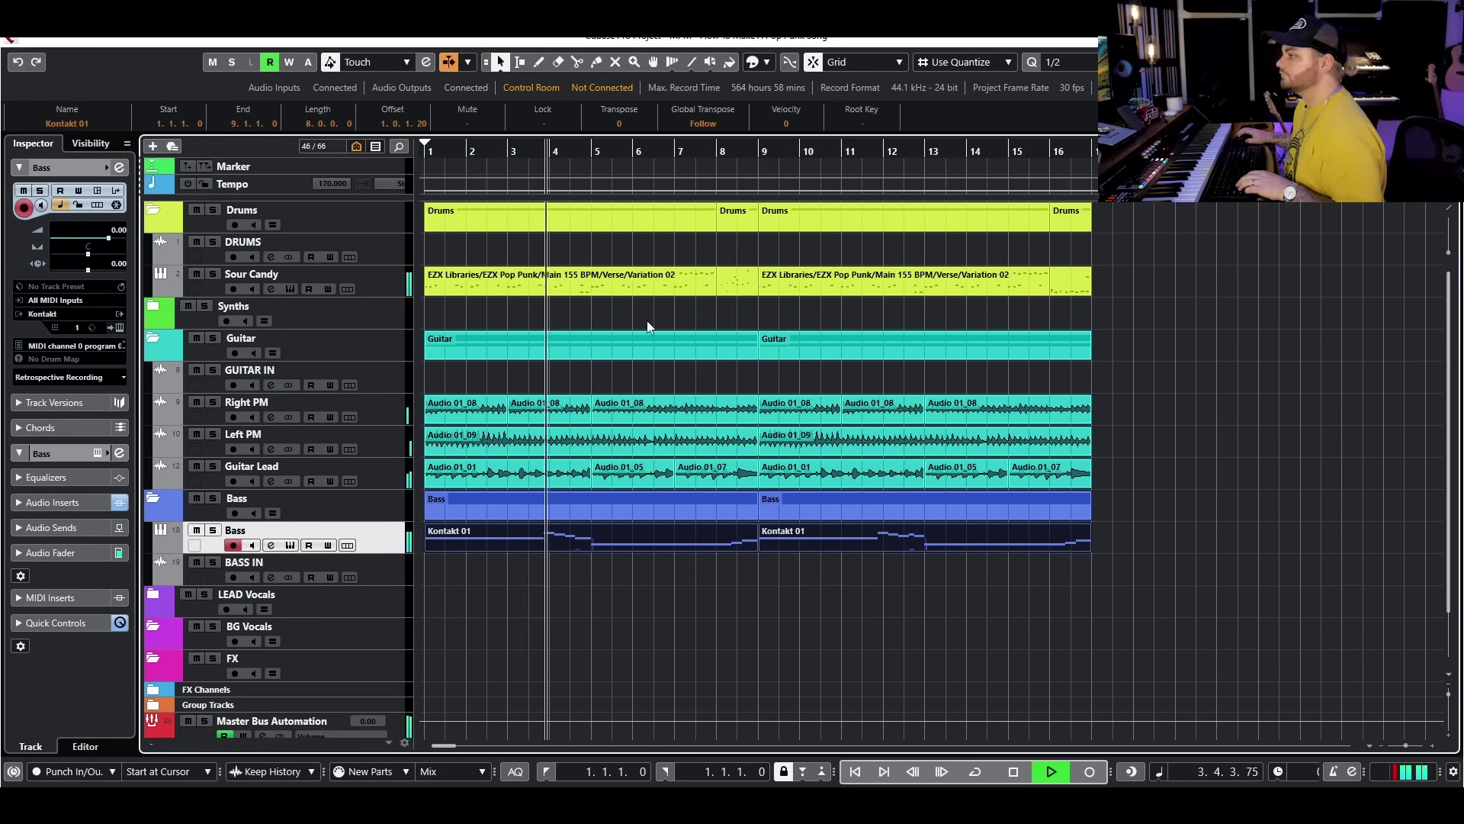
key(space)
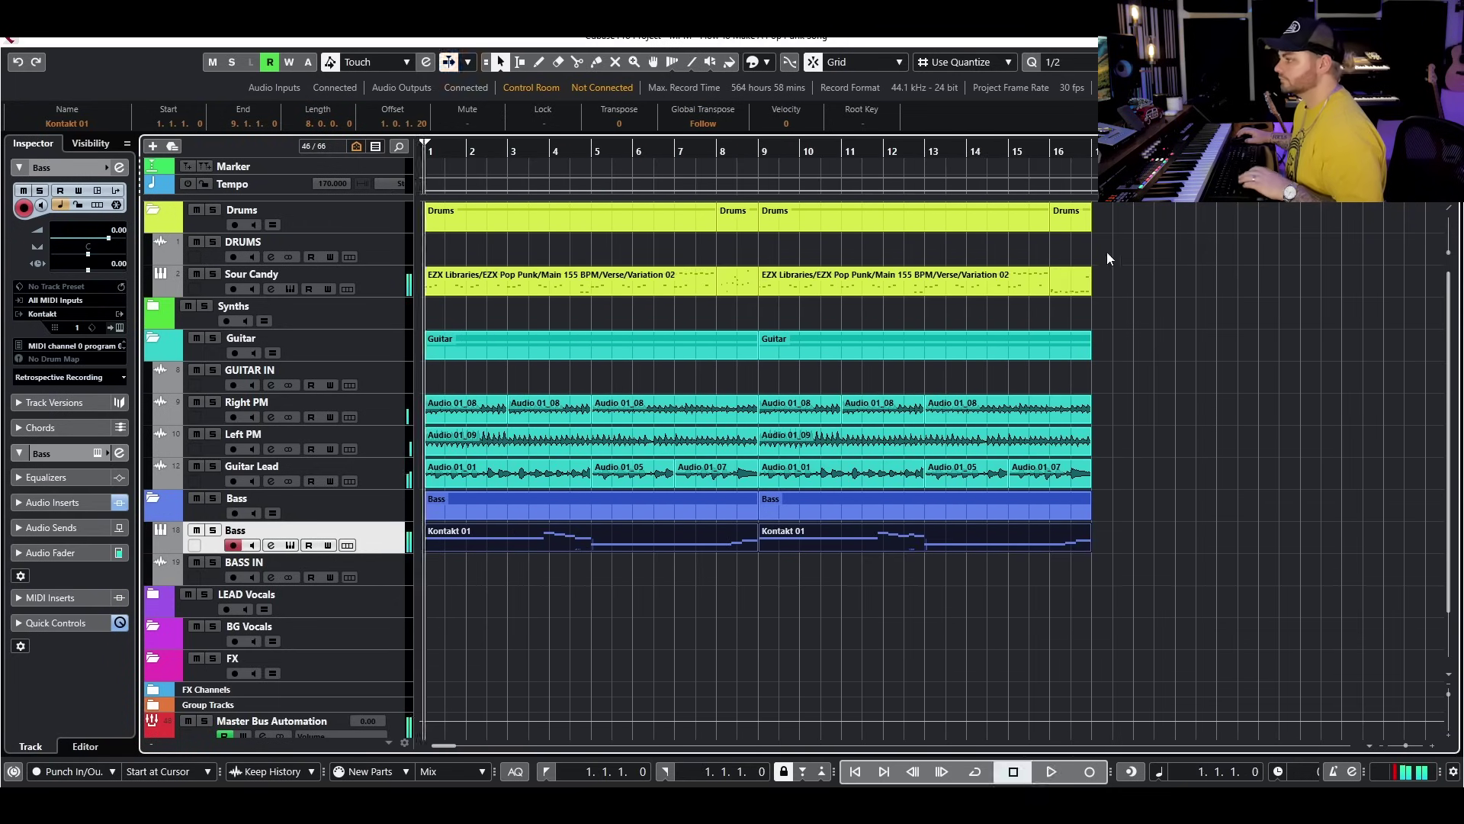
key(h)
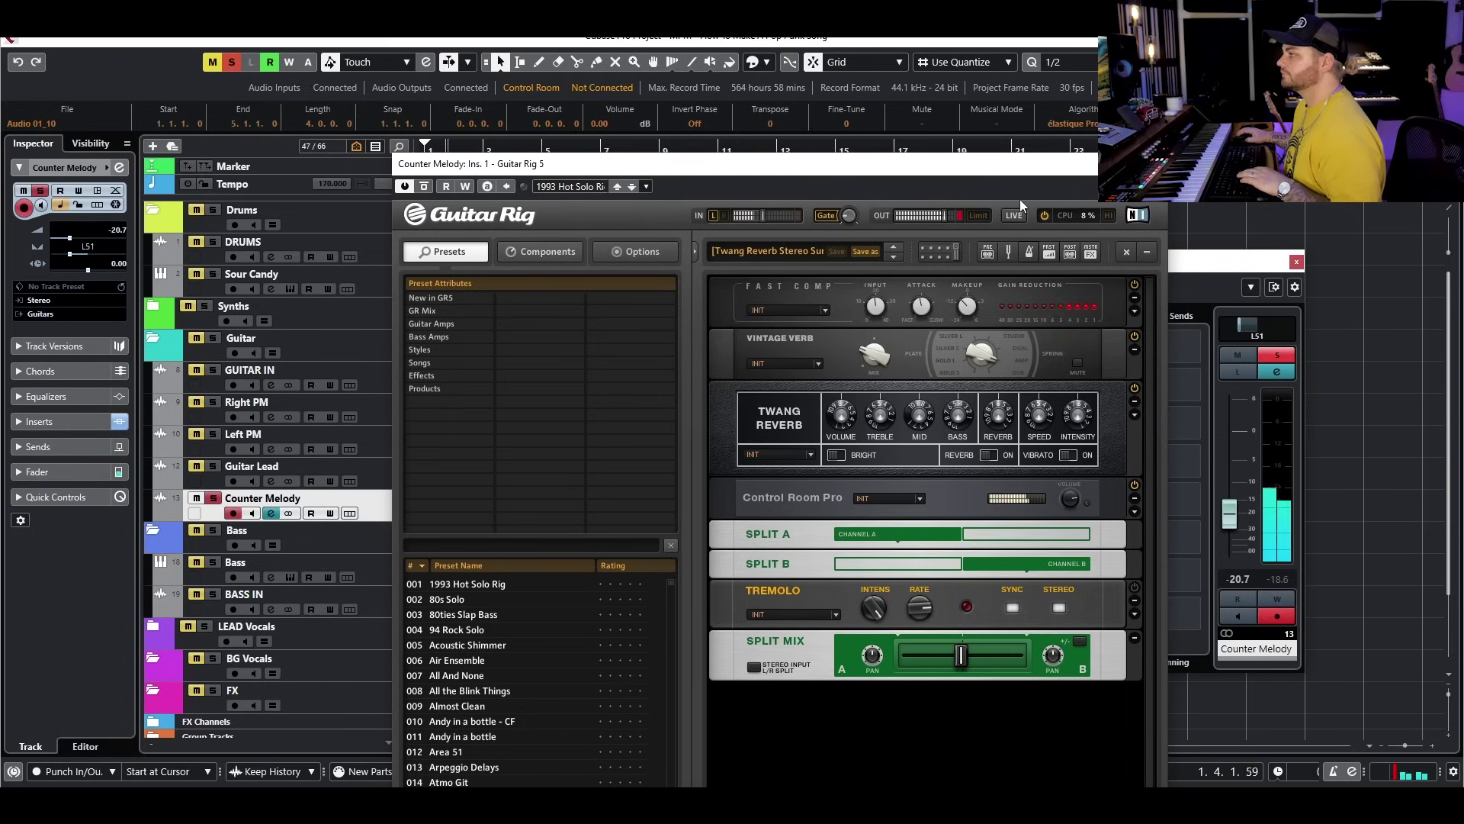
Step: Close Counter Melody's Guitar Rig, play it while checking ValhallaVintageVerb, then close the channel windows
key(space)
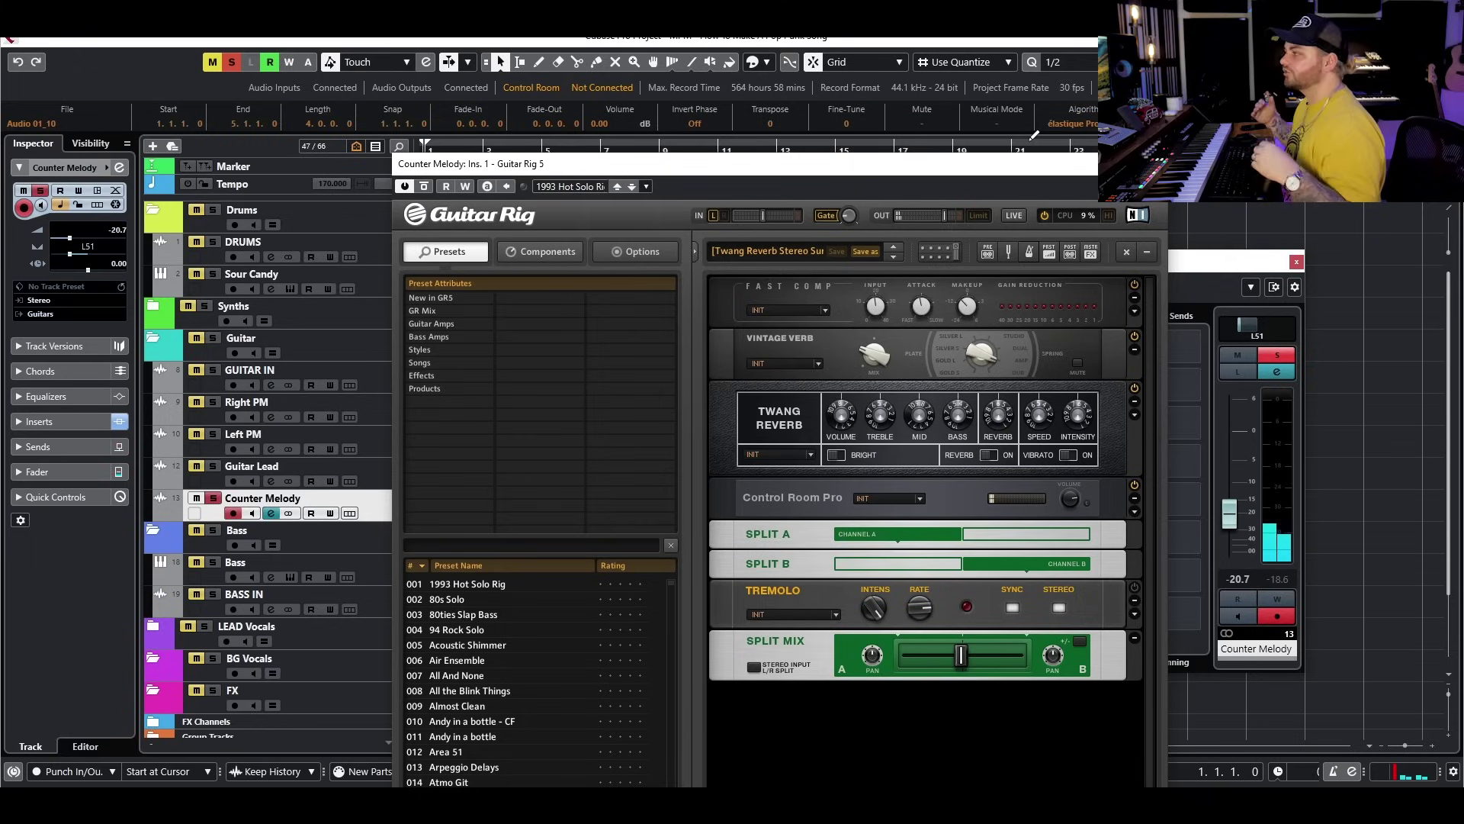
click(1158, 163)
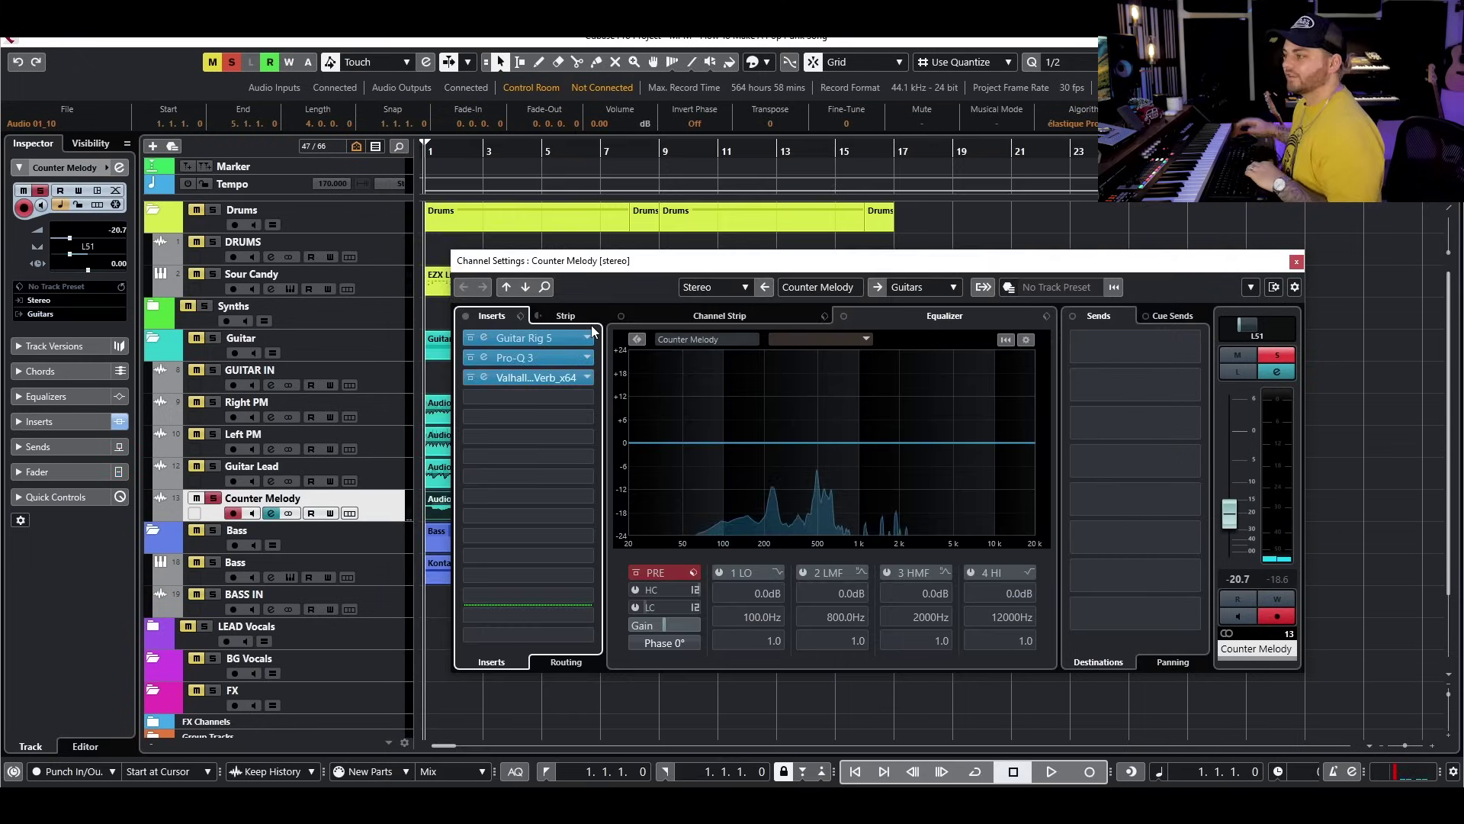
key(space)
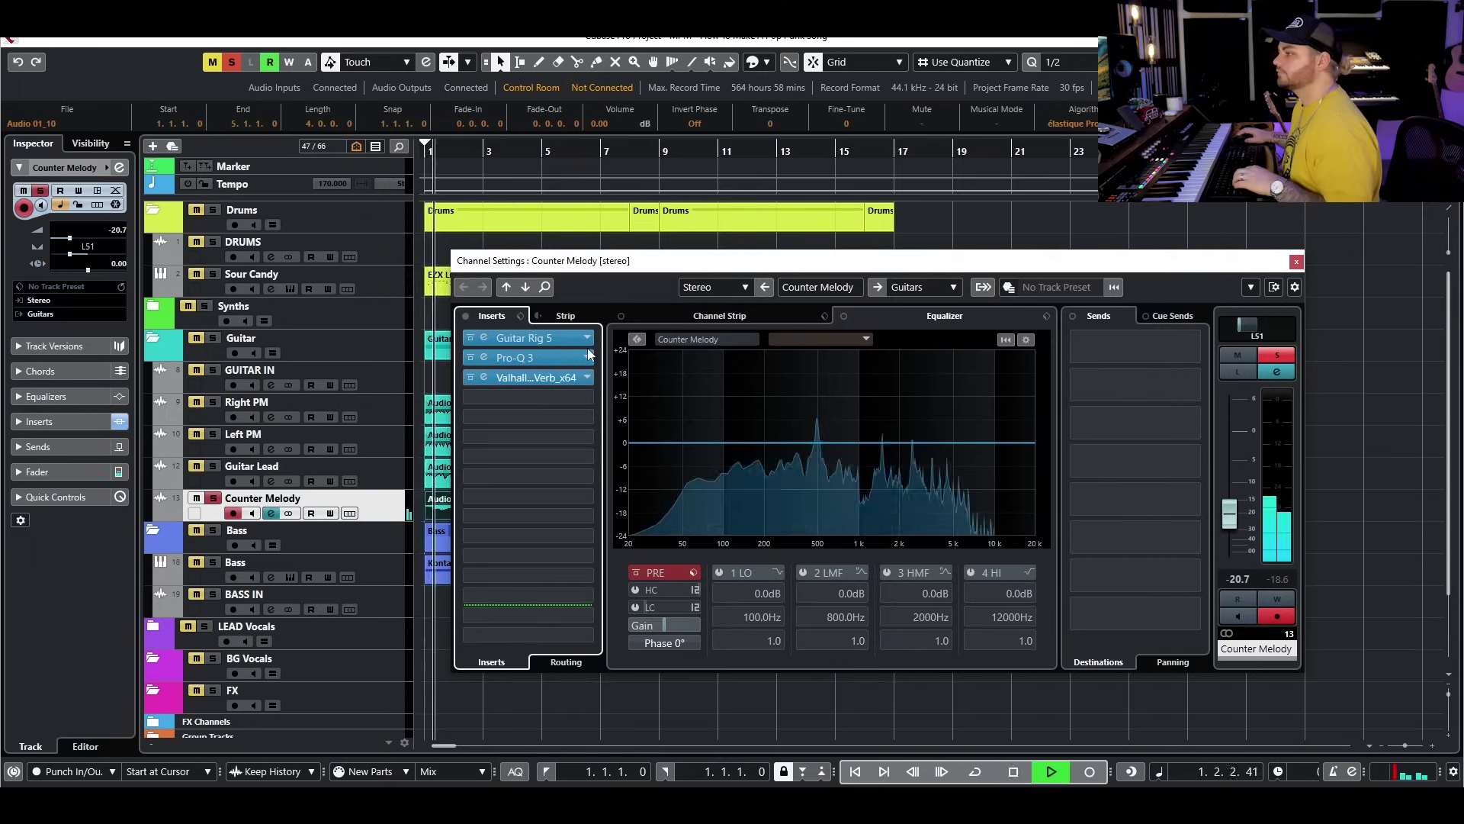
click(555, 383)
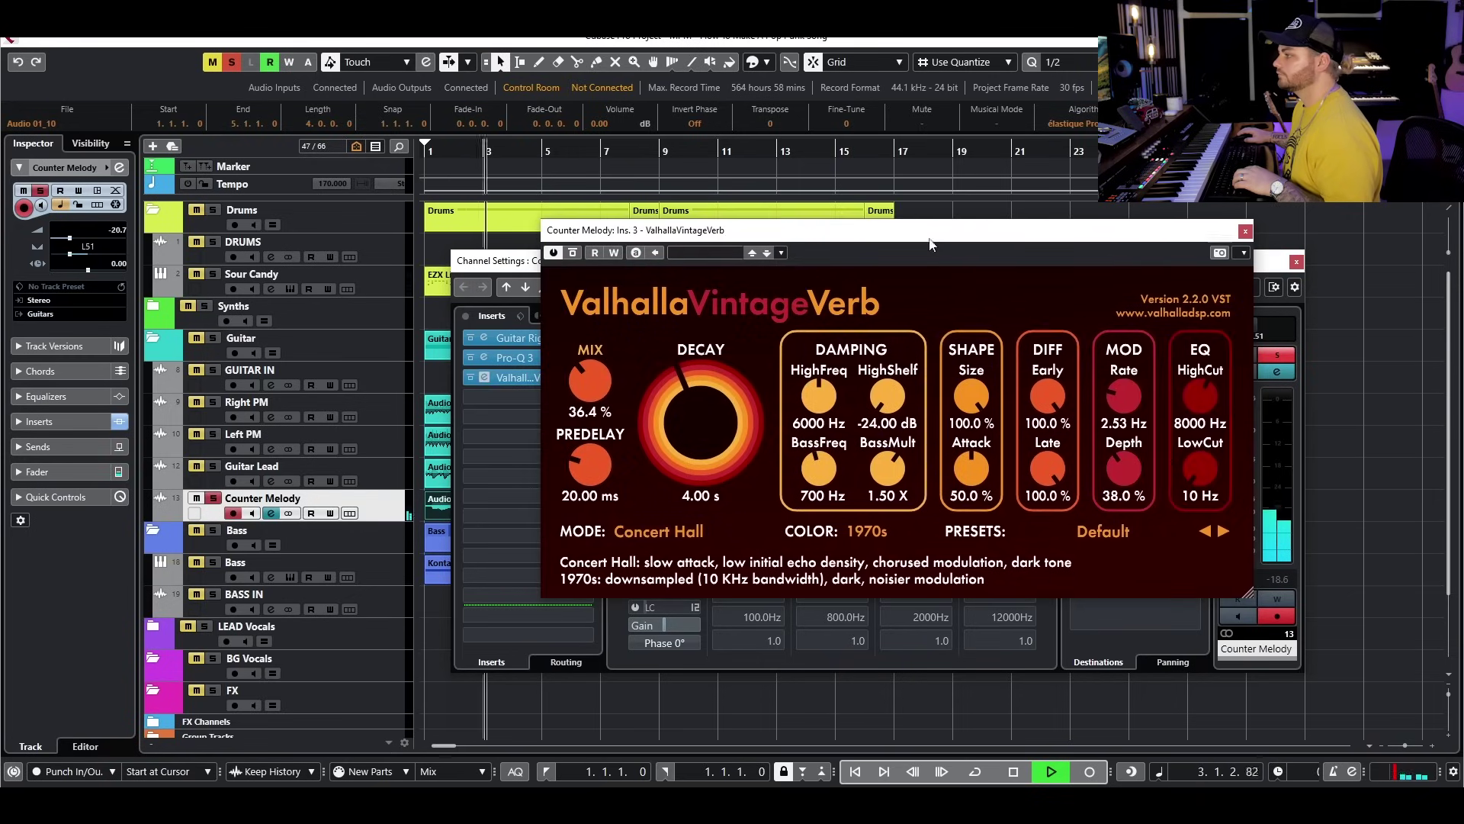
click(1245, 231)
click(1296, 262)
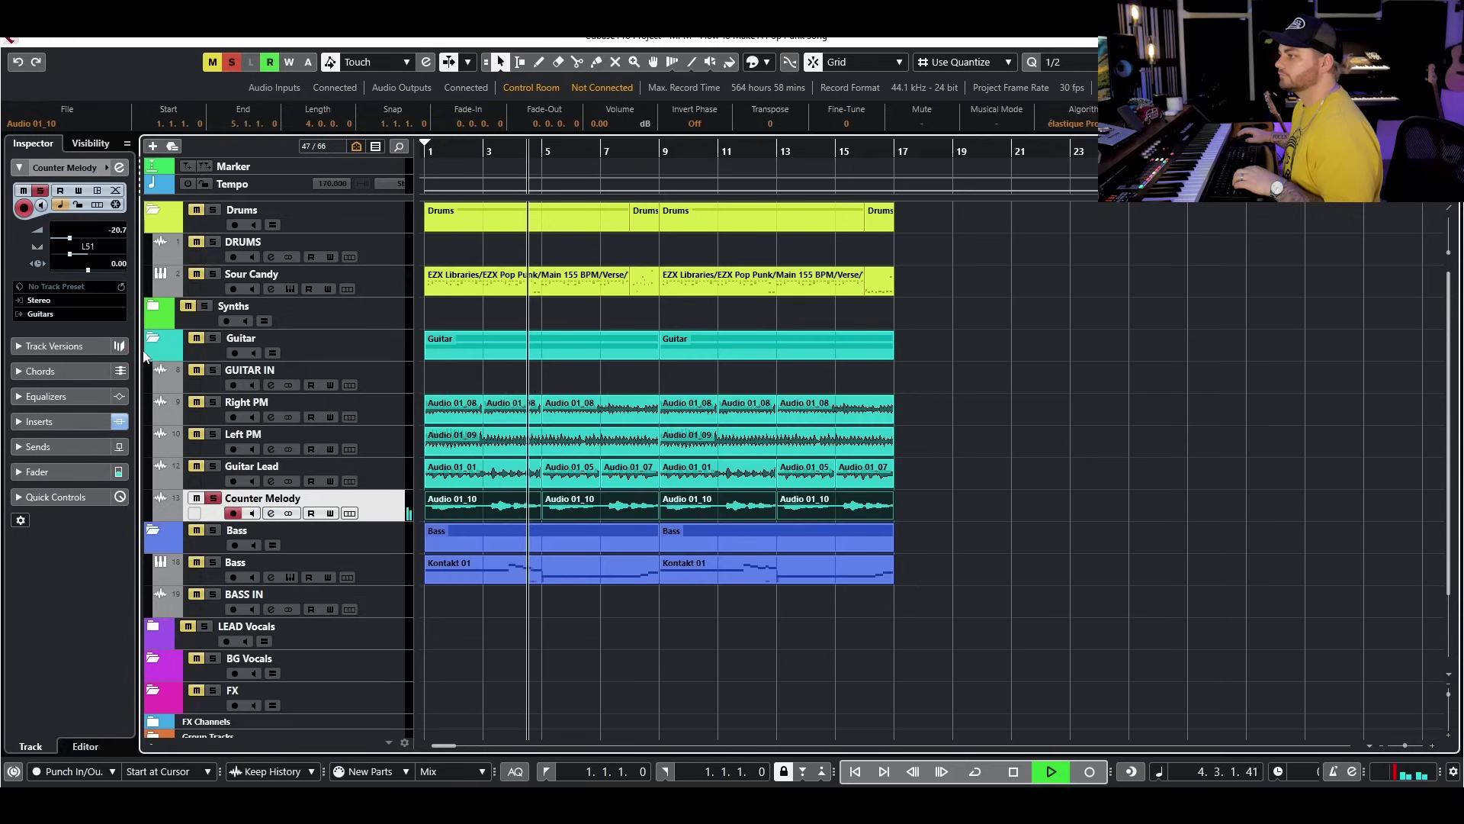
Step: Unsolo the Guitar folder and delete the first Guitar Lead event, Audio 01_01
key(space)
click(213, 337)
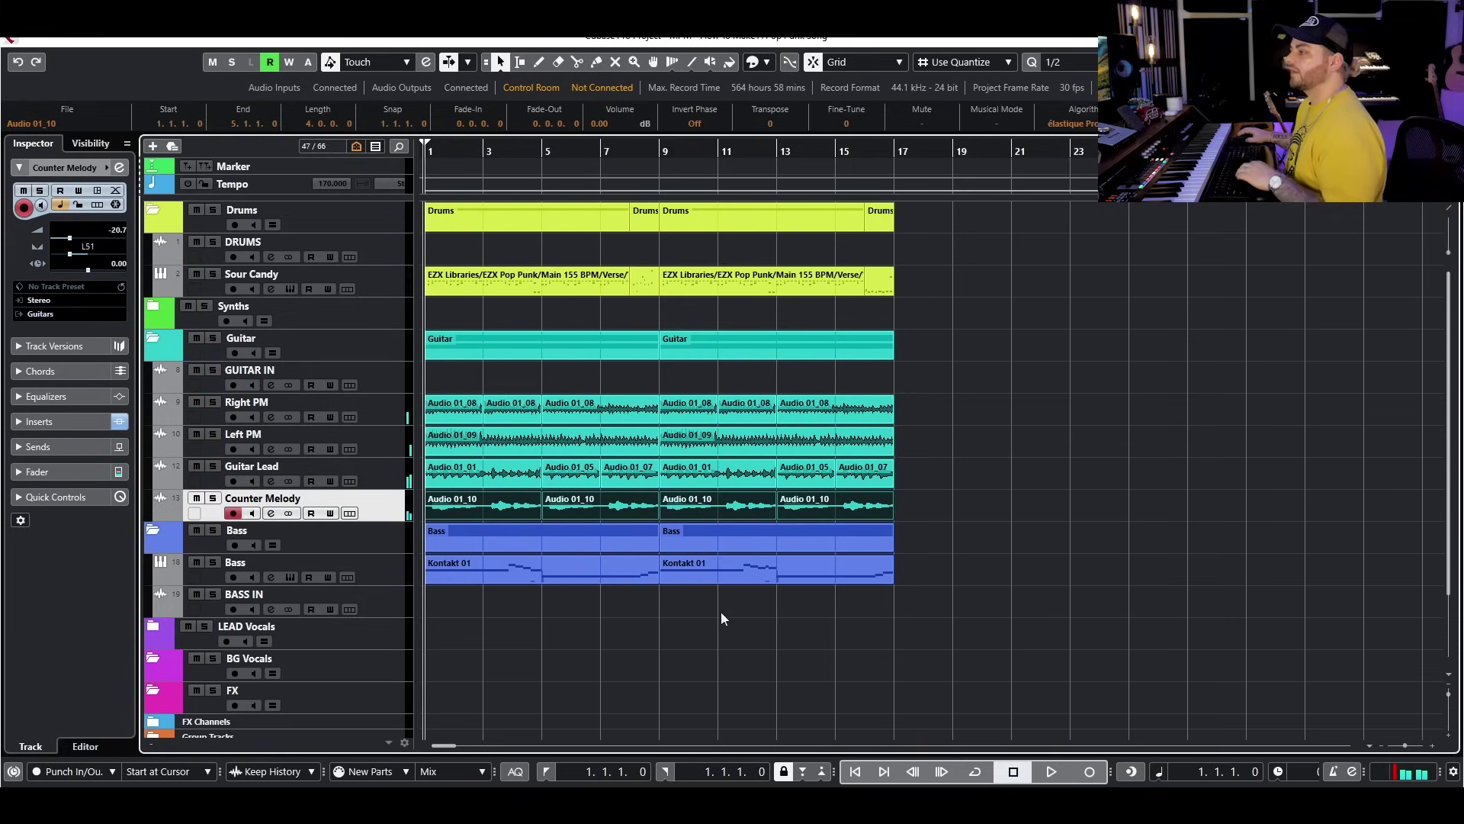
click(520, 473)
key(Delete)
key(Delete)
key(Delete)
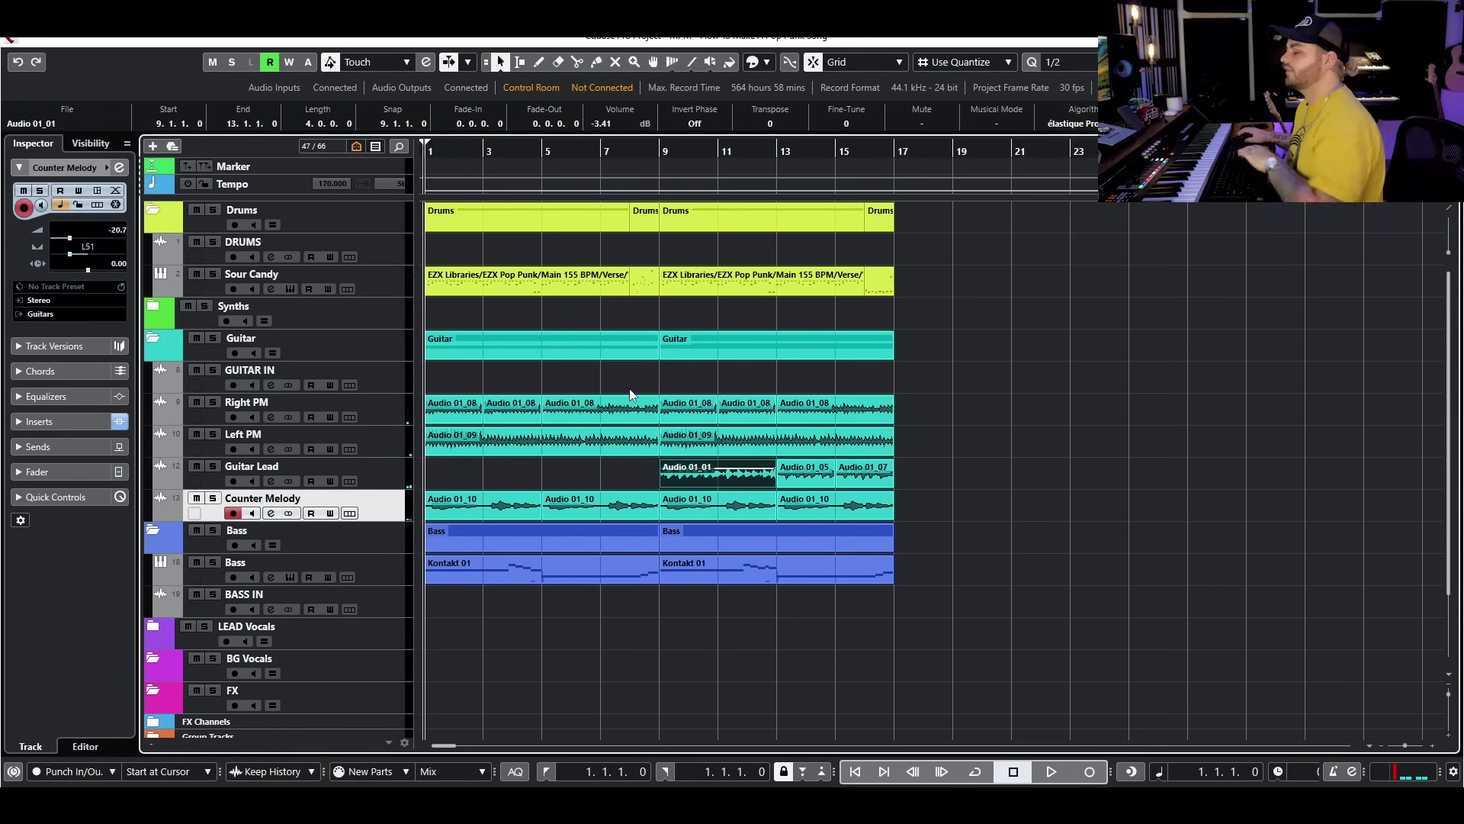
Step: Zoom out, play the song from the beginning, and bring up the Sour Candy drum instrument
key(g)
key(space)
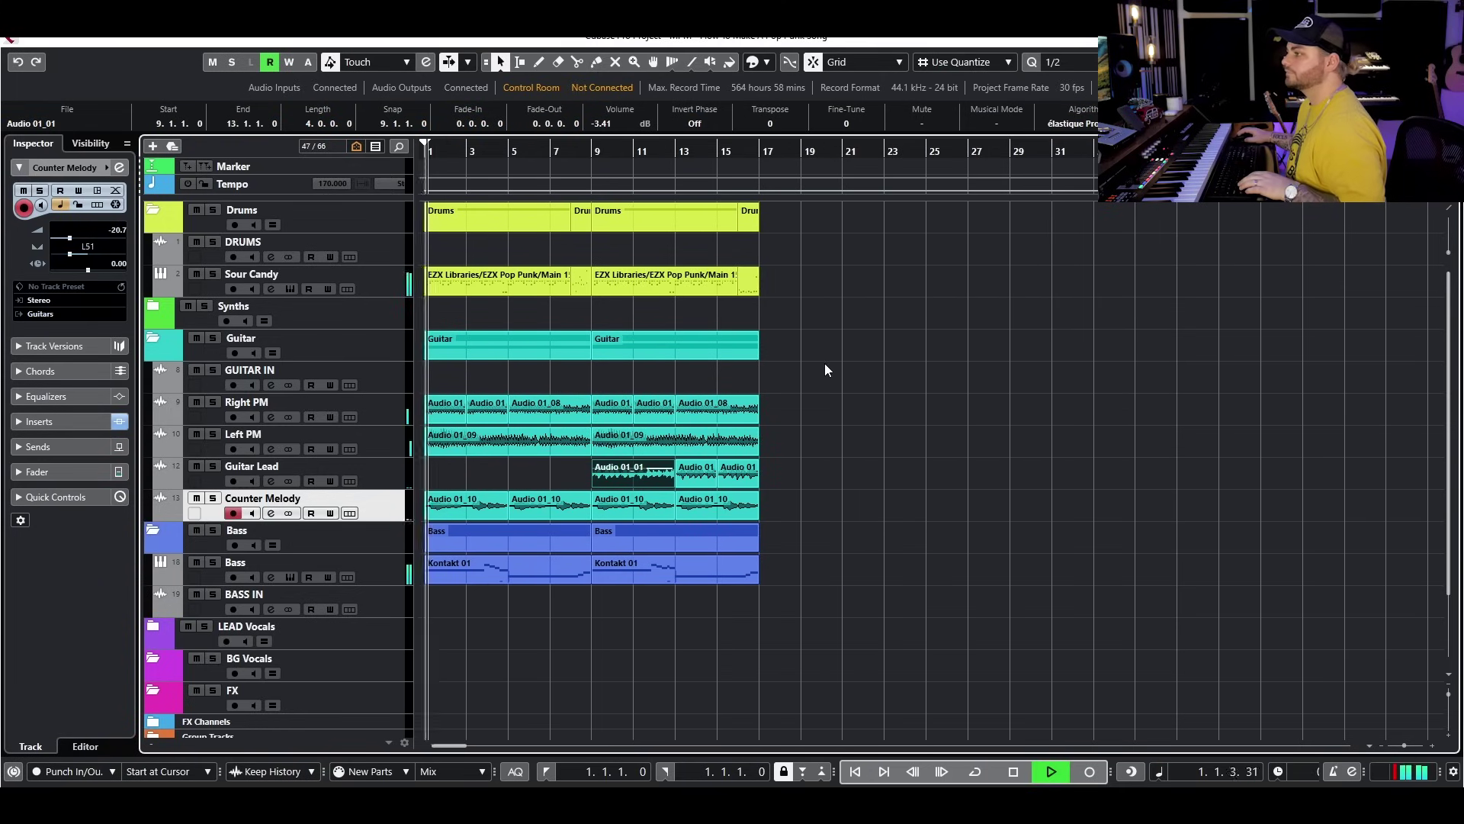
click(291, 288)
Step: Lower the hi-hat fader in Sour Candy's Kontakt drum mixer, close the window and stop playback
drag(625, 448, 614, 202)
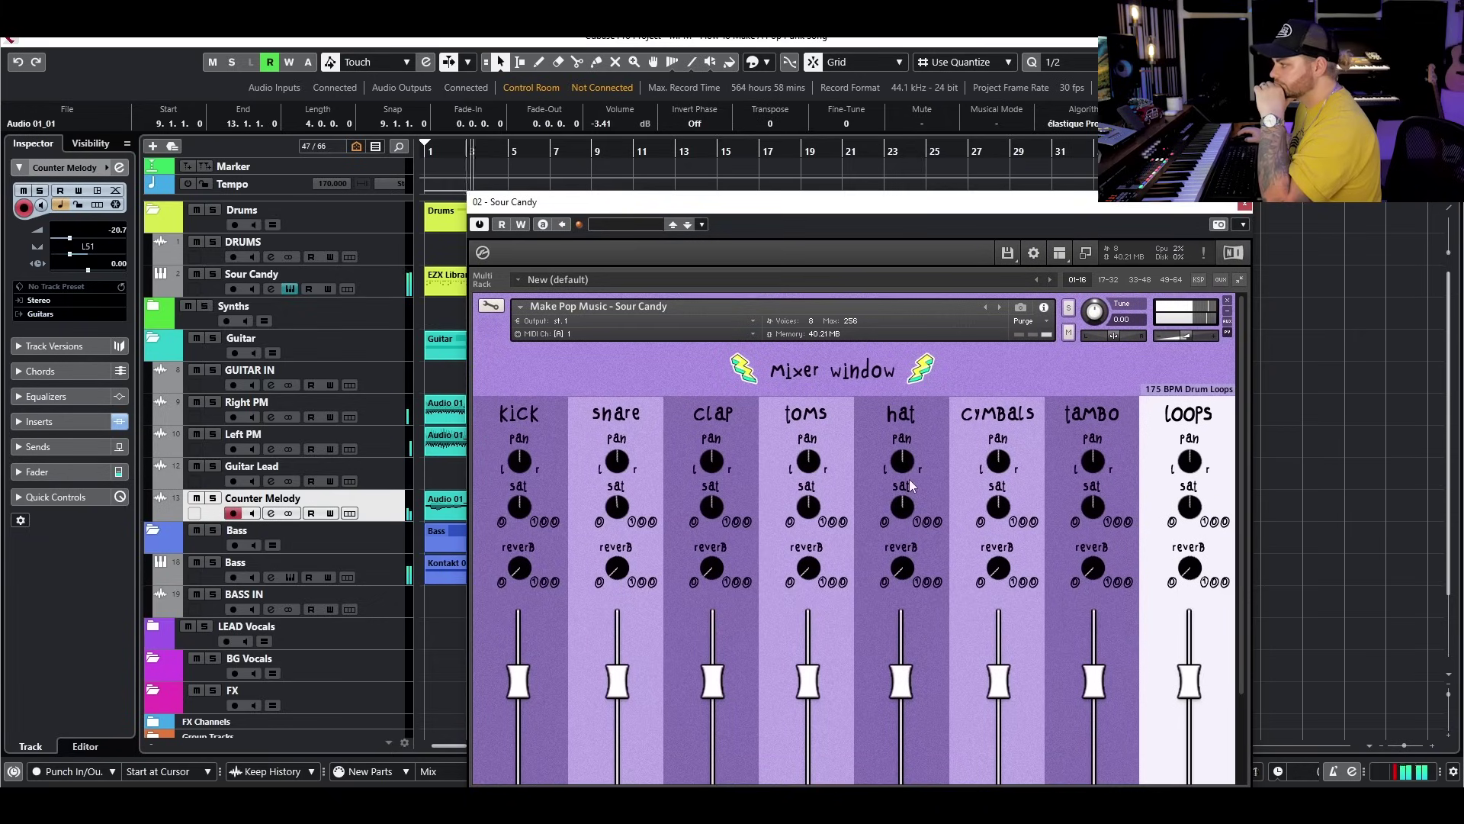
drag(905, 681, 908, 713)
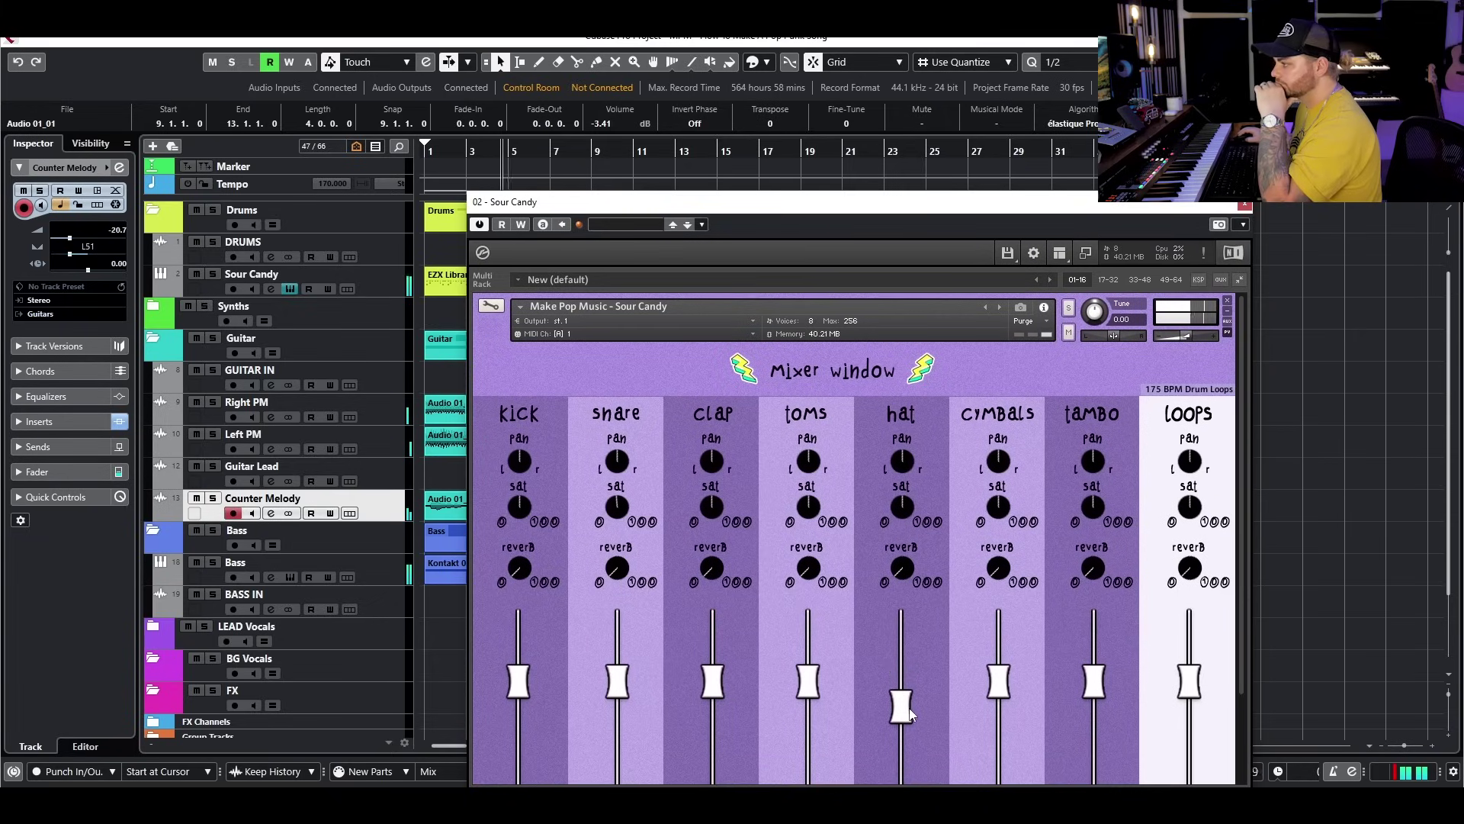
click(1244, 206)
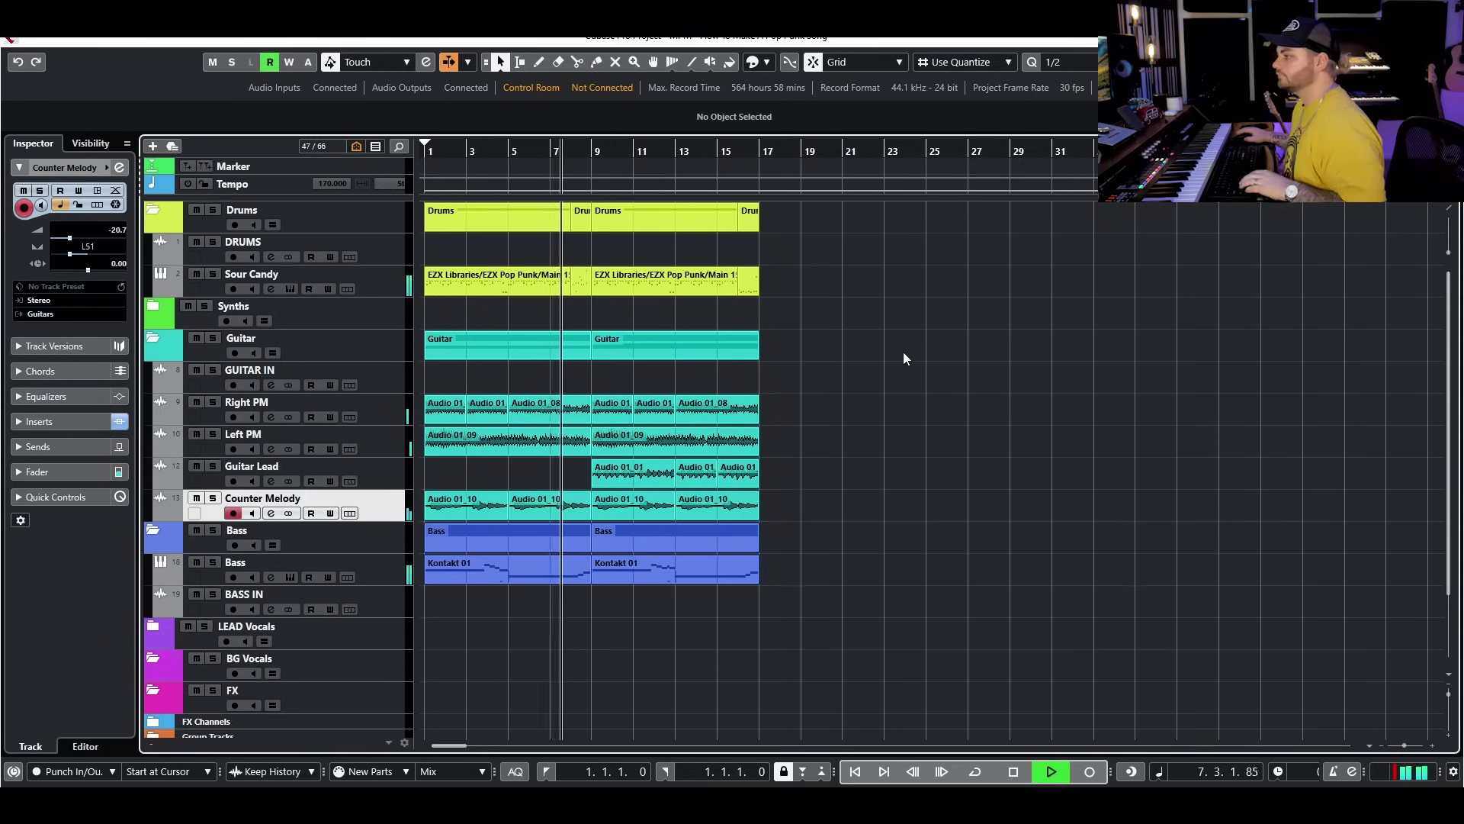
key(g)
key(space)
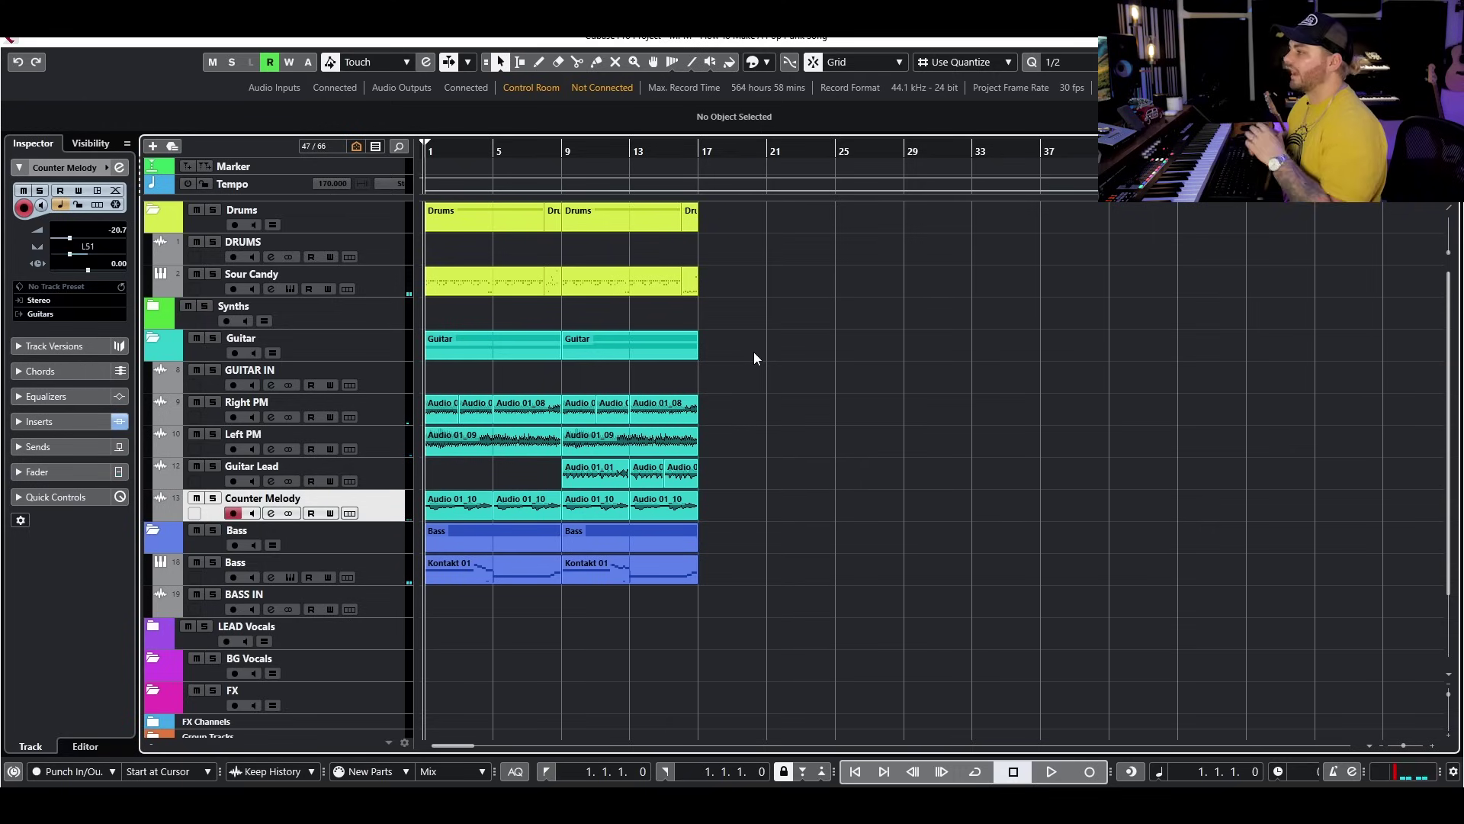
key(h)
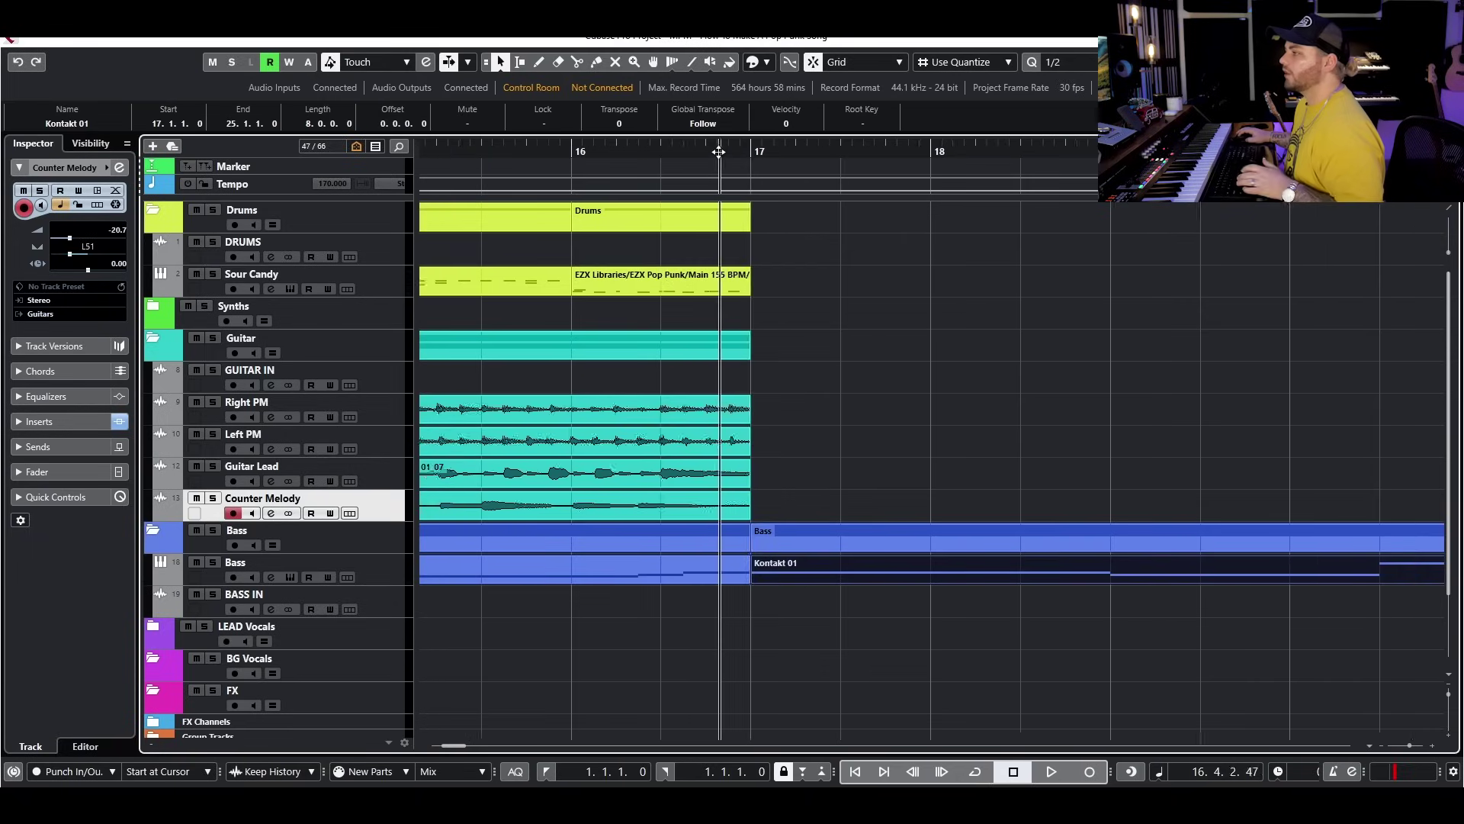
key(space)
key(h)
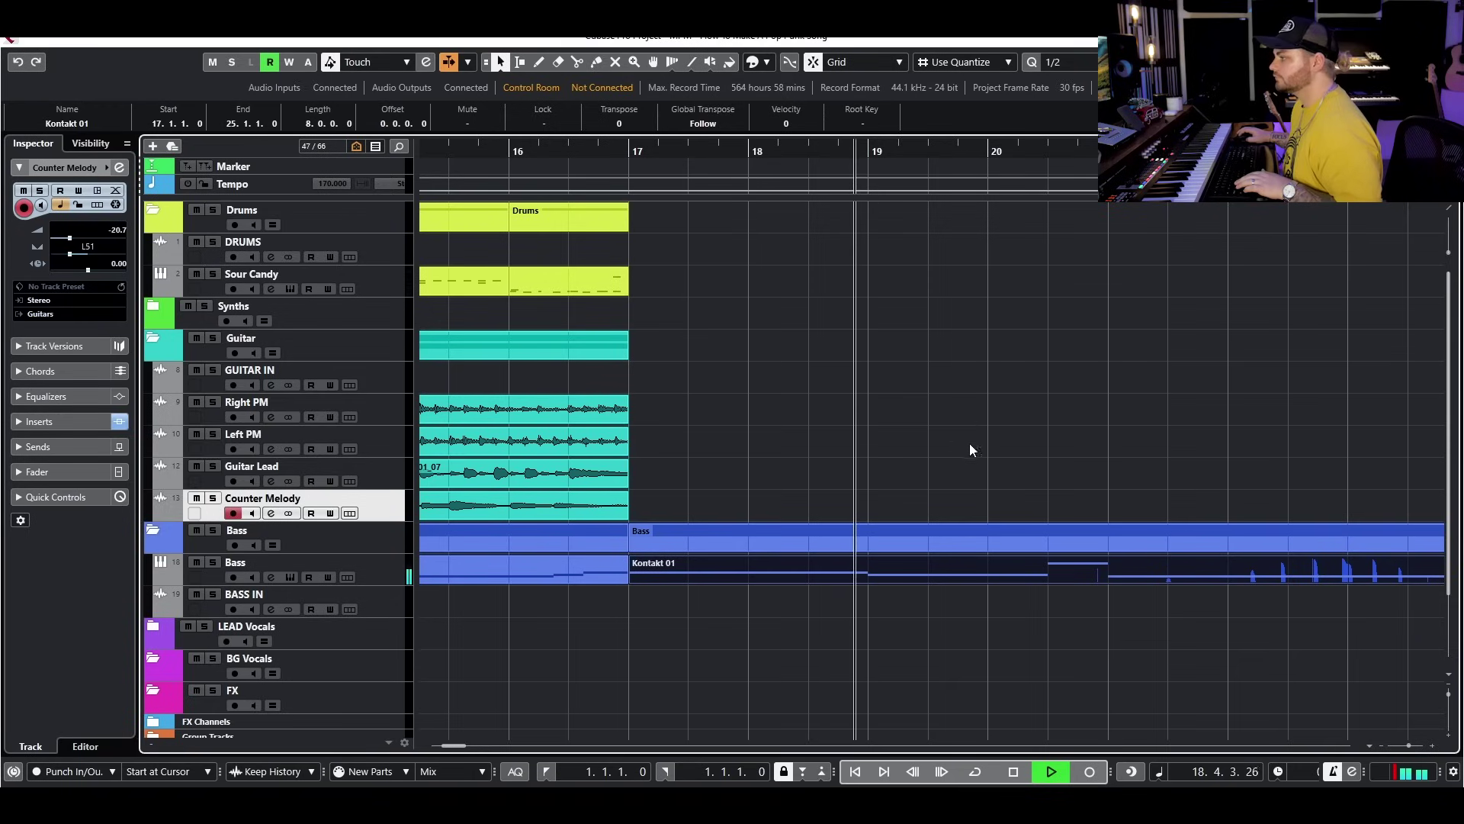
key(g)
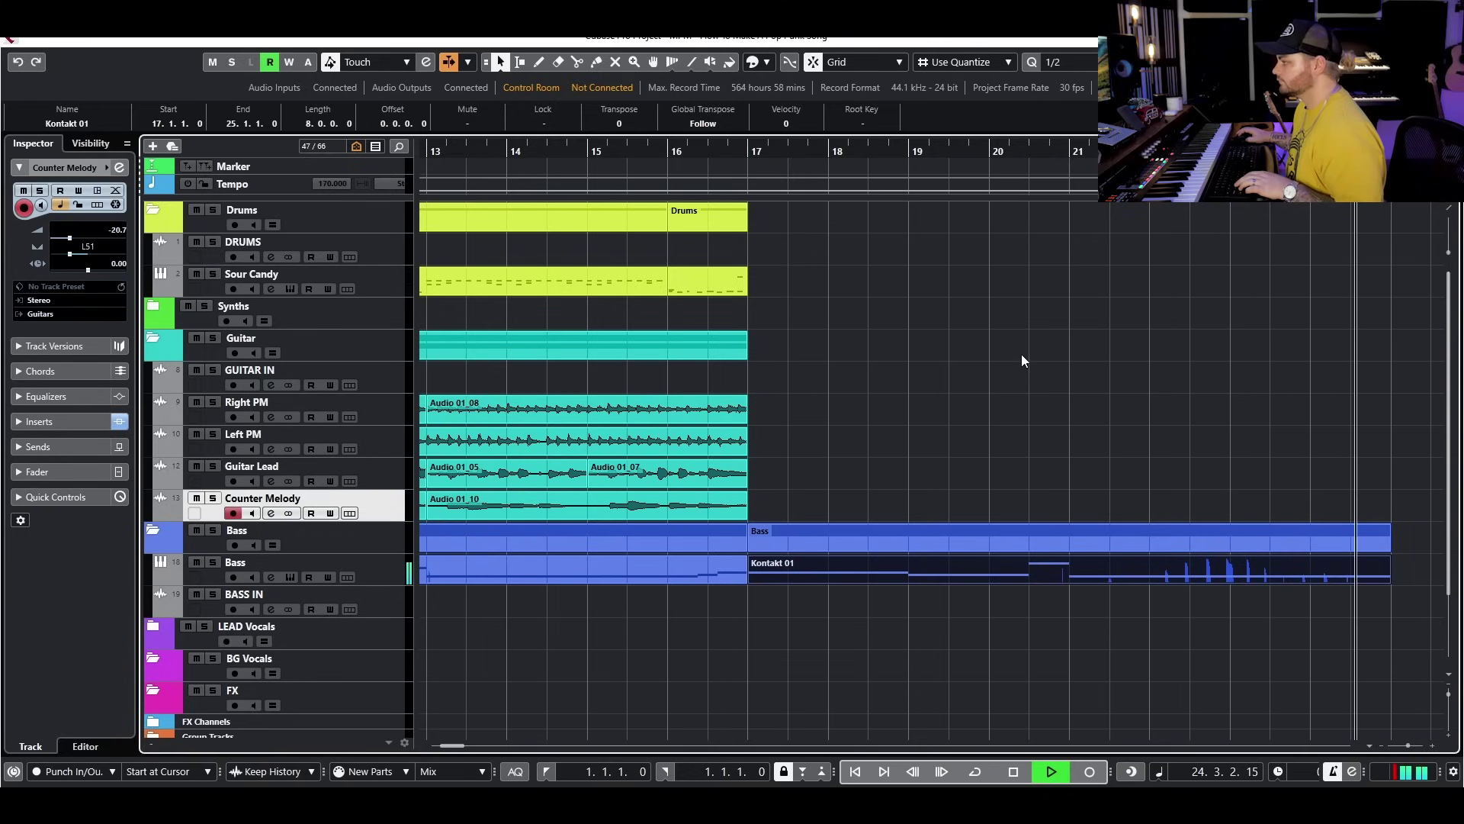
key(space)
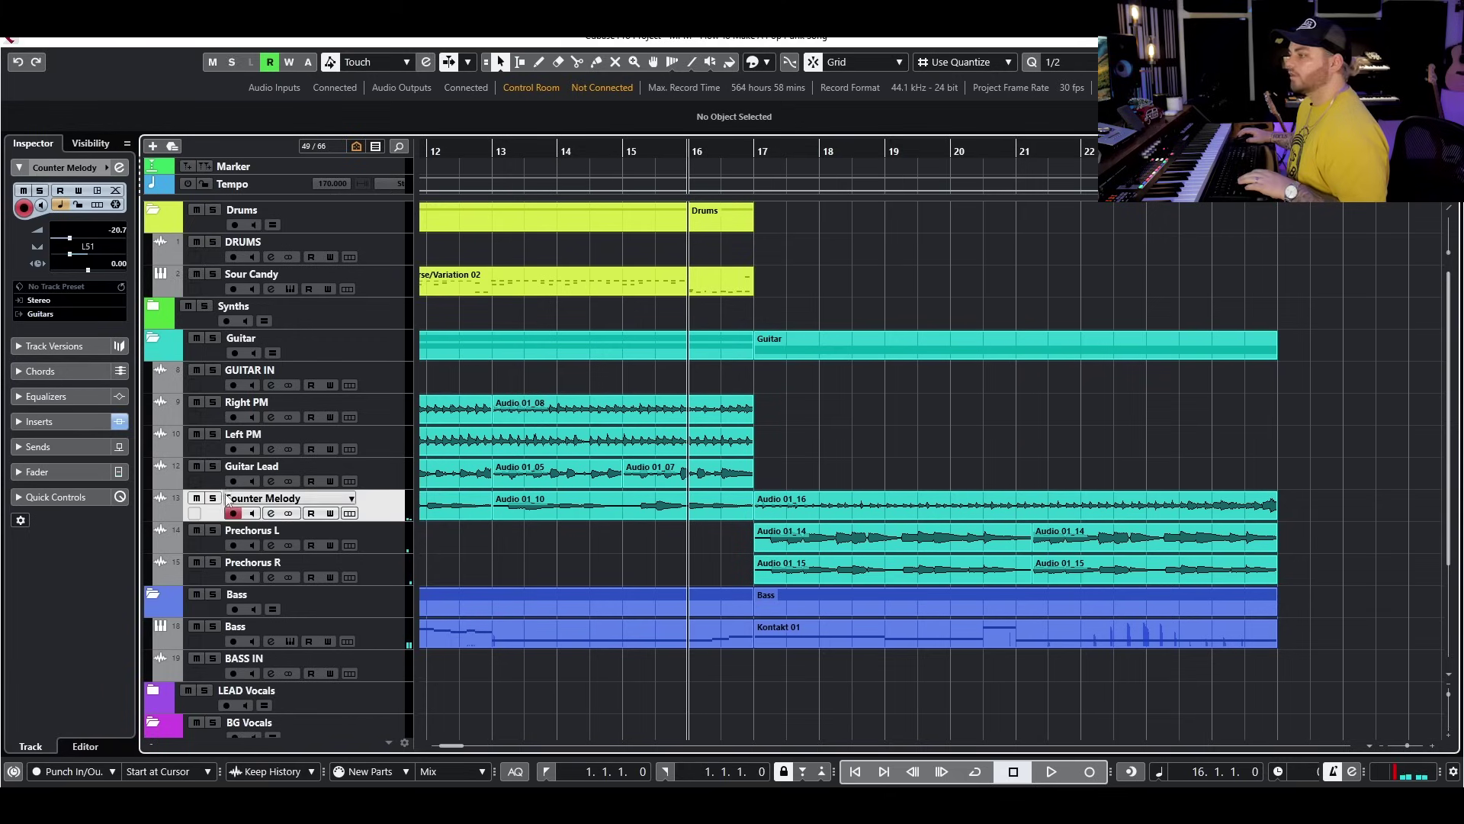
Step: Set the playback position just before bar 17 and zoom out to bars 12–22
key(s)
scroll(833, 471, up, 2)
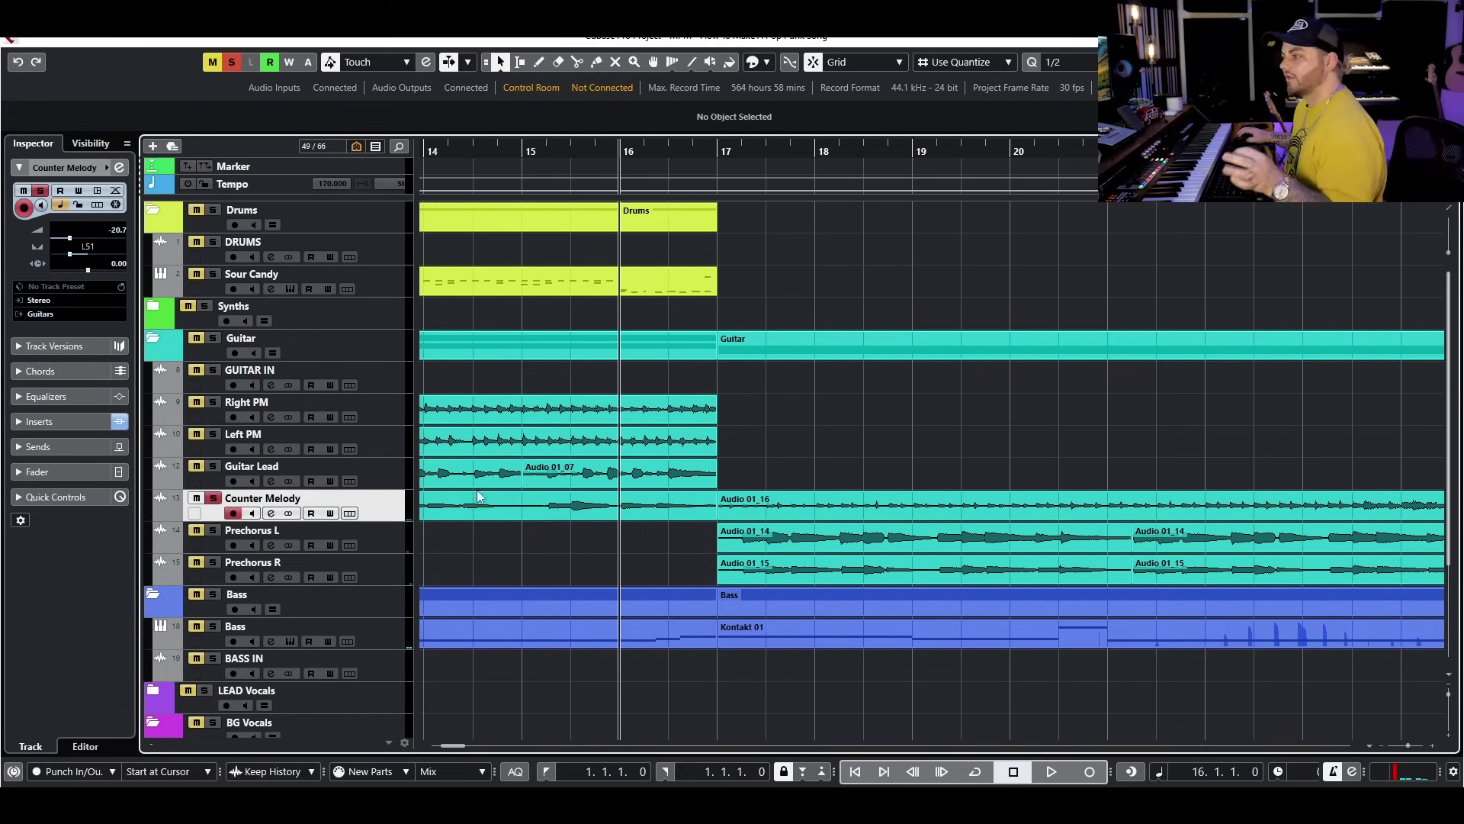
click(716, 146)
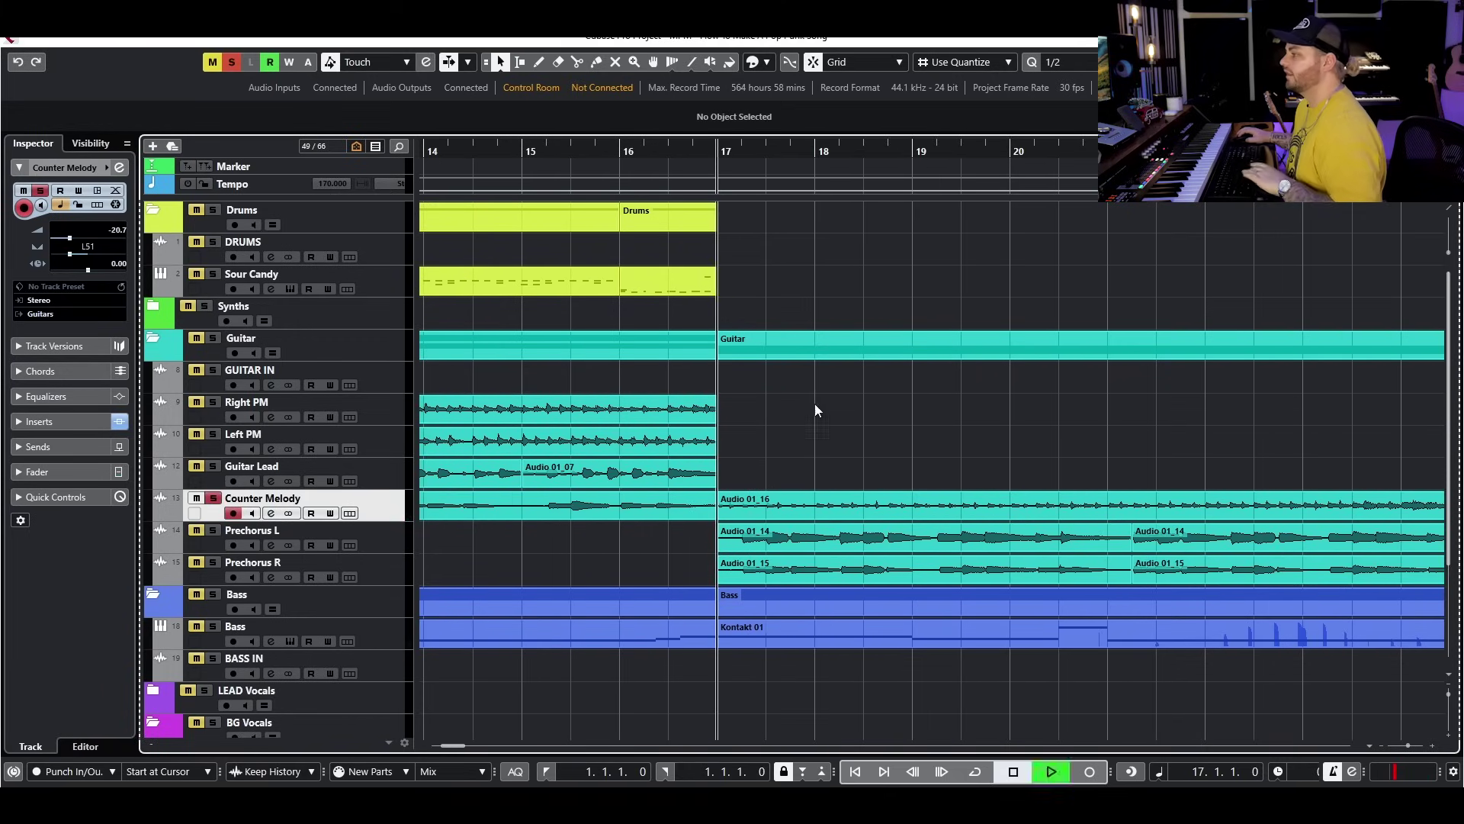
key(g)
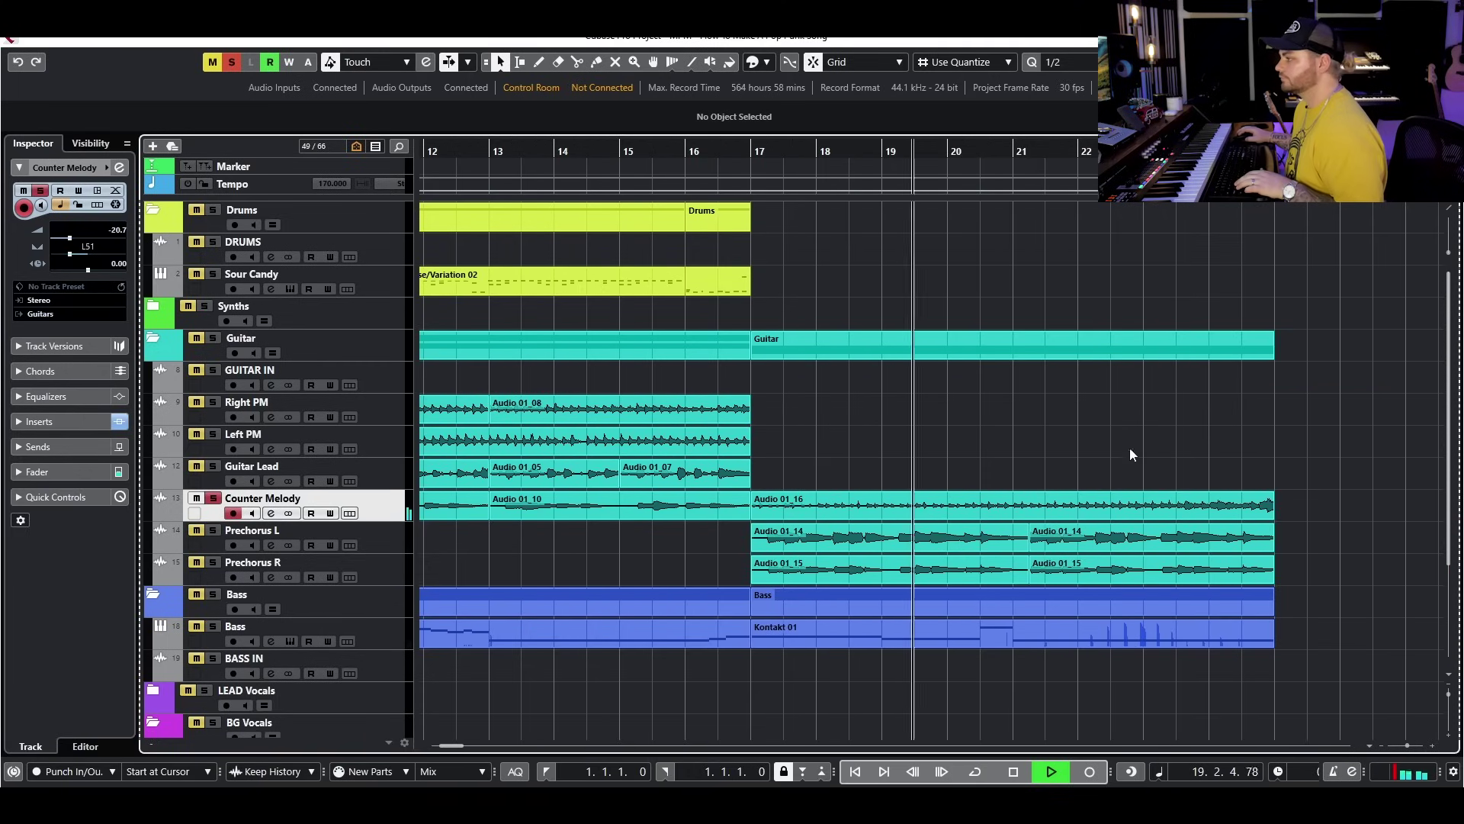
key(space)
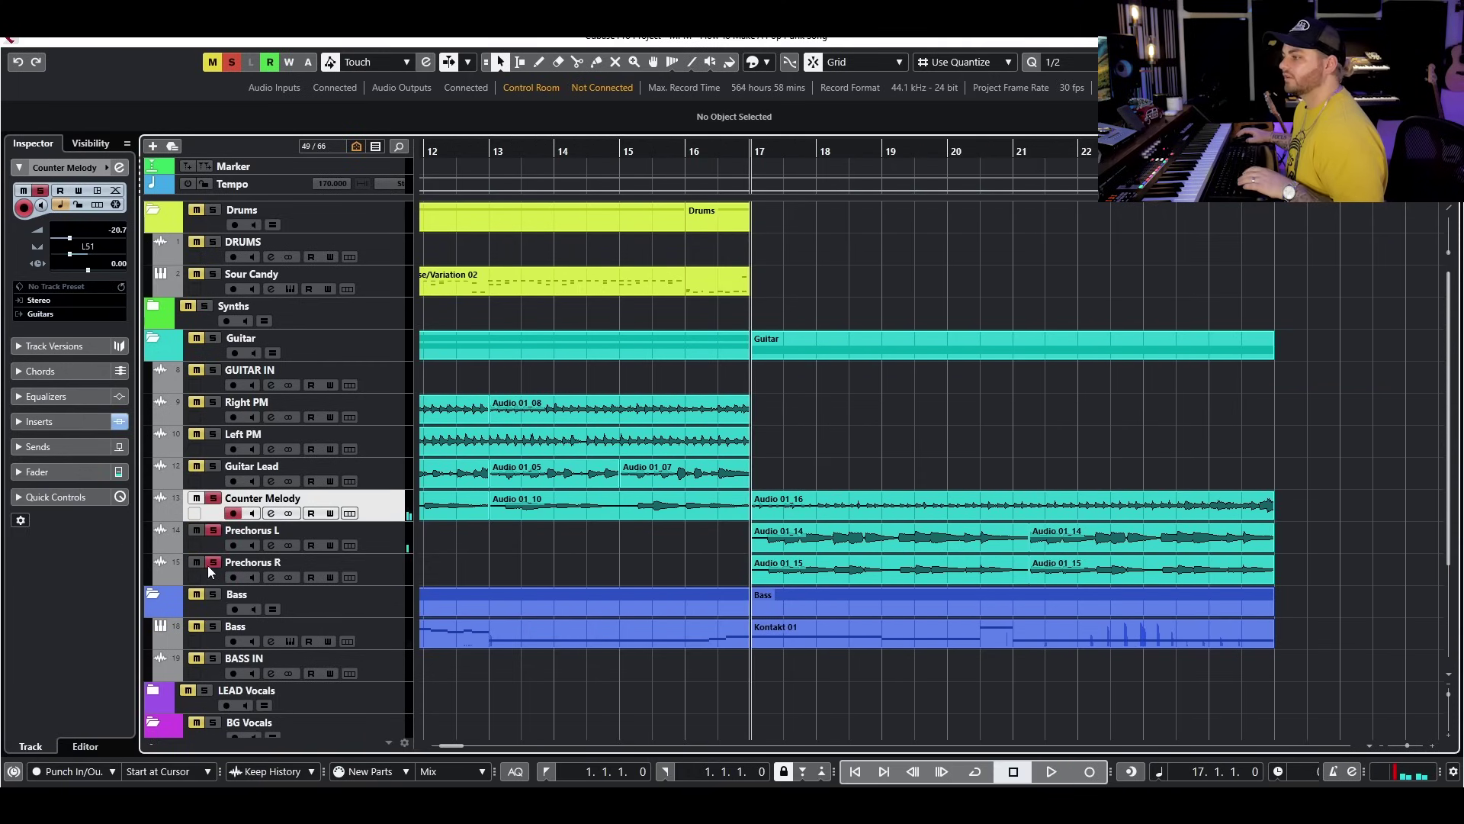
Step: Check the Guitar Rig 5 insert in Prechorus L's channel settings, then close both windows
click(270, 546)
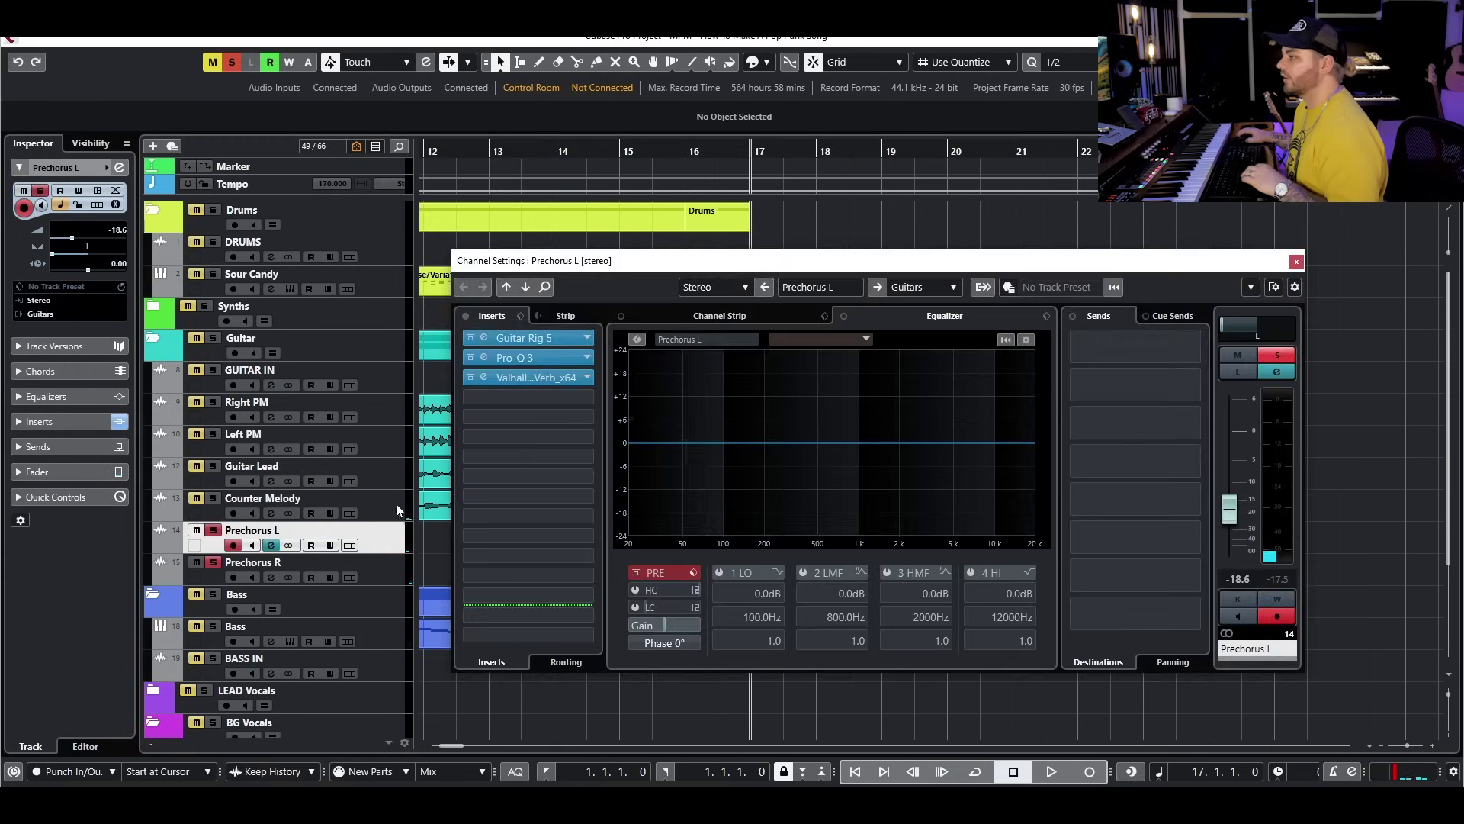
click(534, 338)
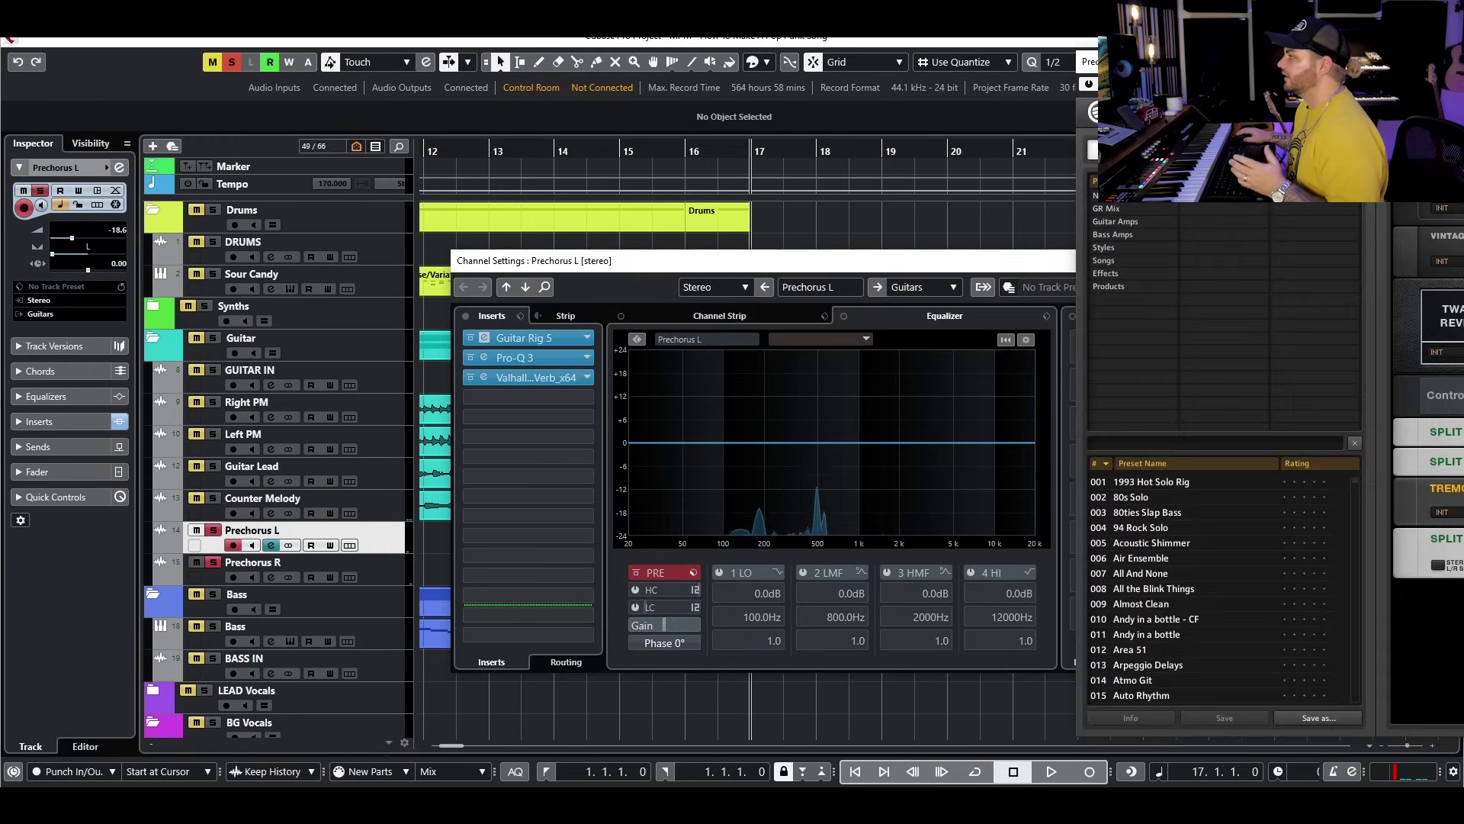
drag(1440, 72, 679, 166)
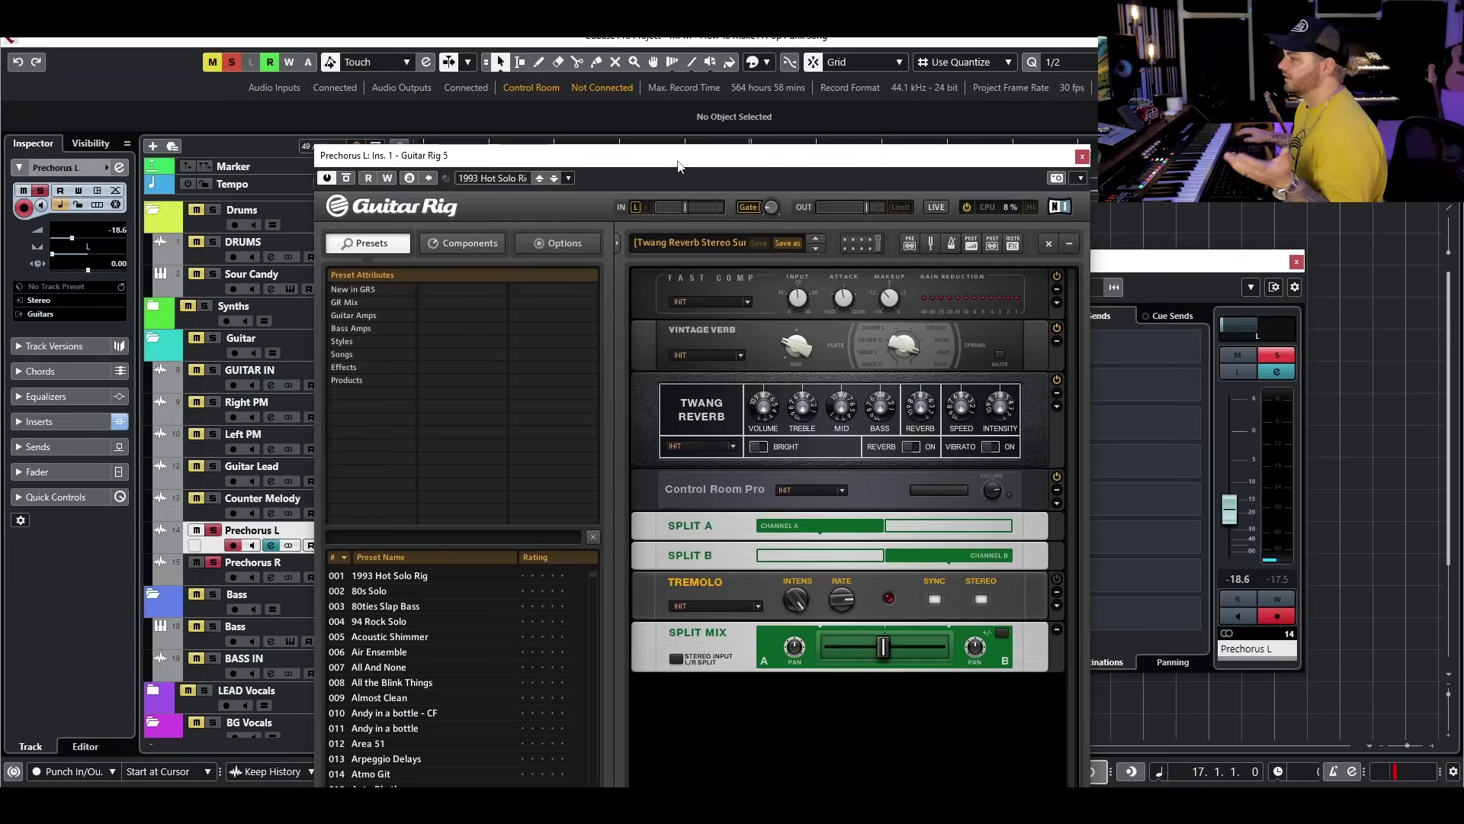
click(1082, 157)
click(1296, 262)
Step: Play from bar 17 with the Bass and Guitar folders soloed
key(space)
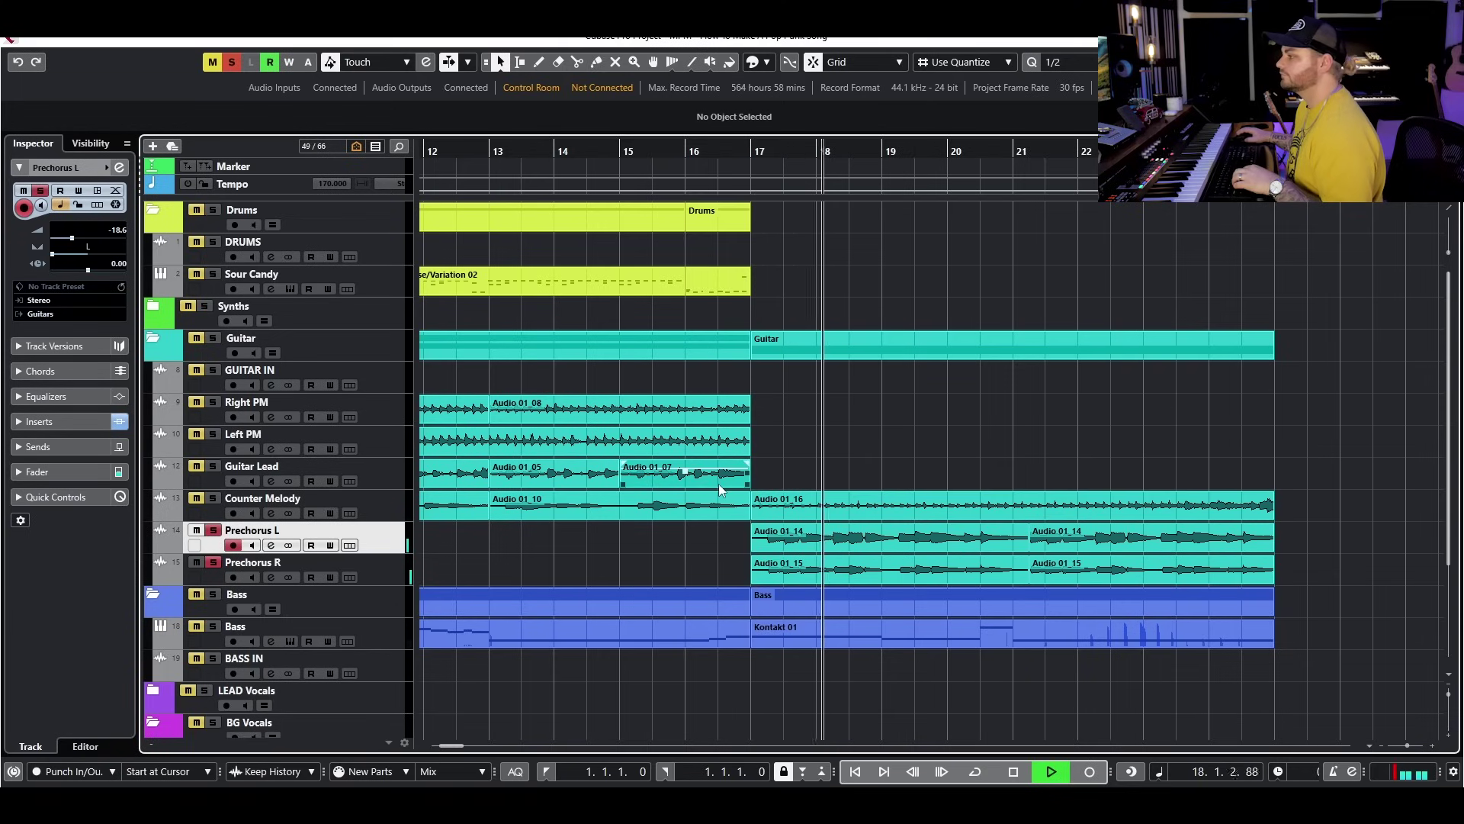
click(214, 595)
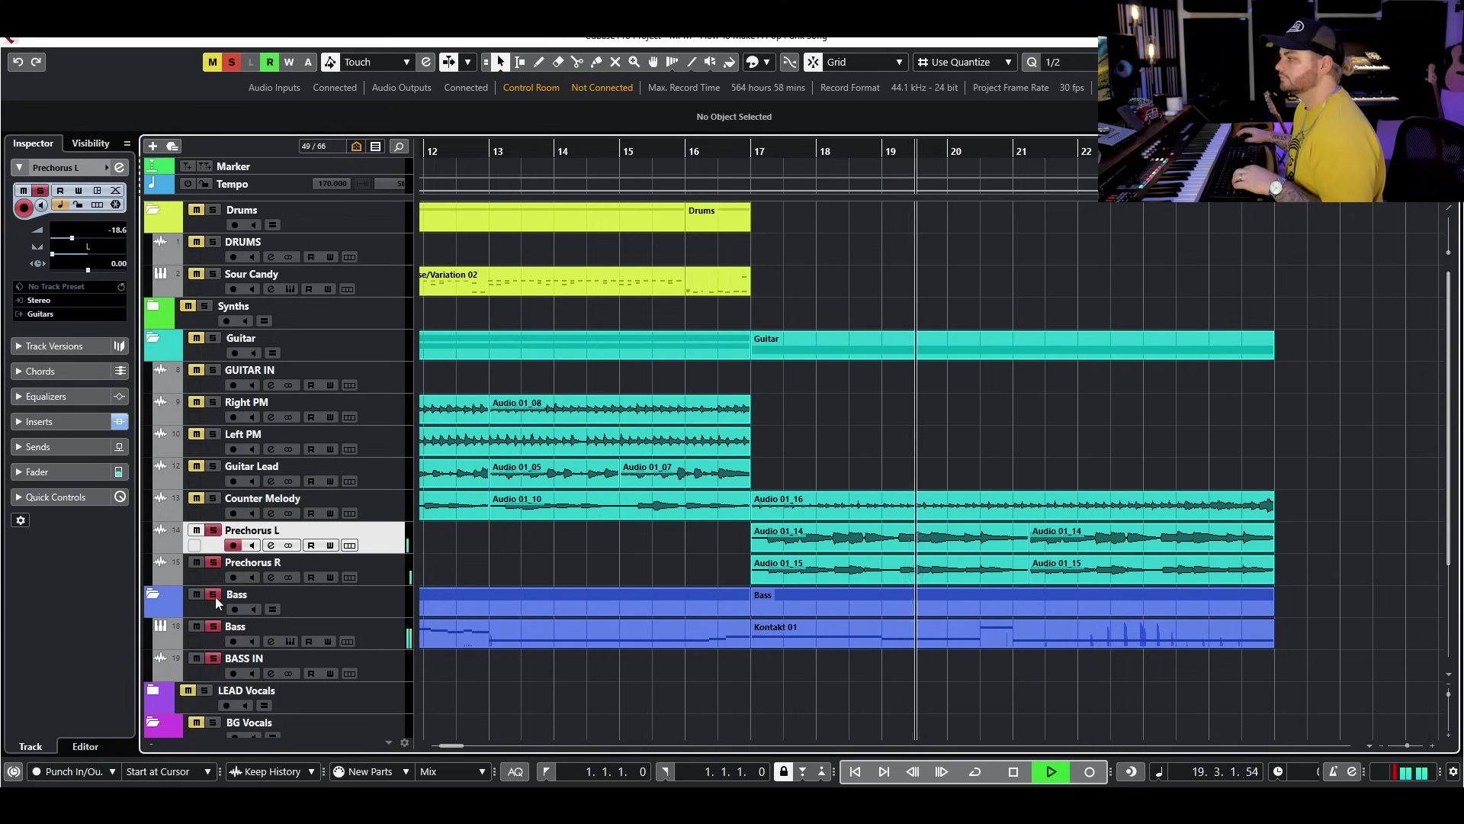
click(214, 338)
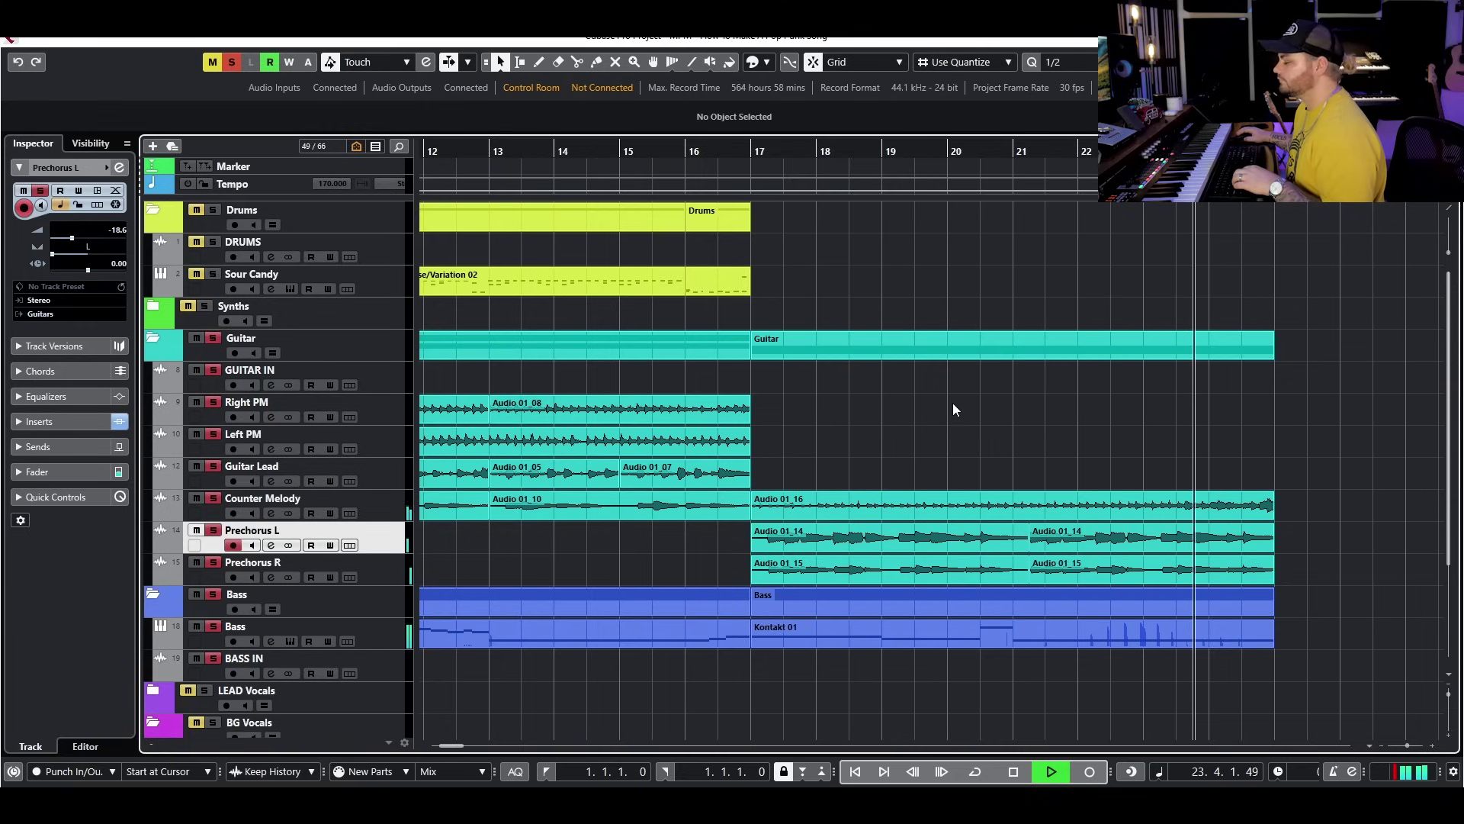
key(space)
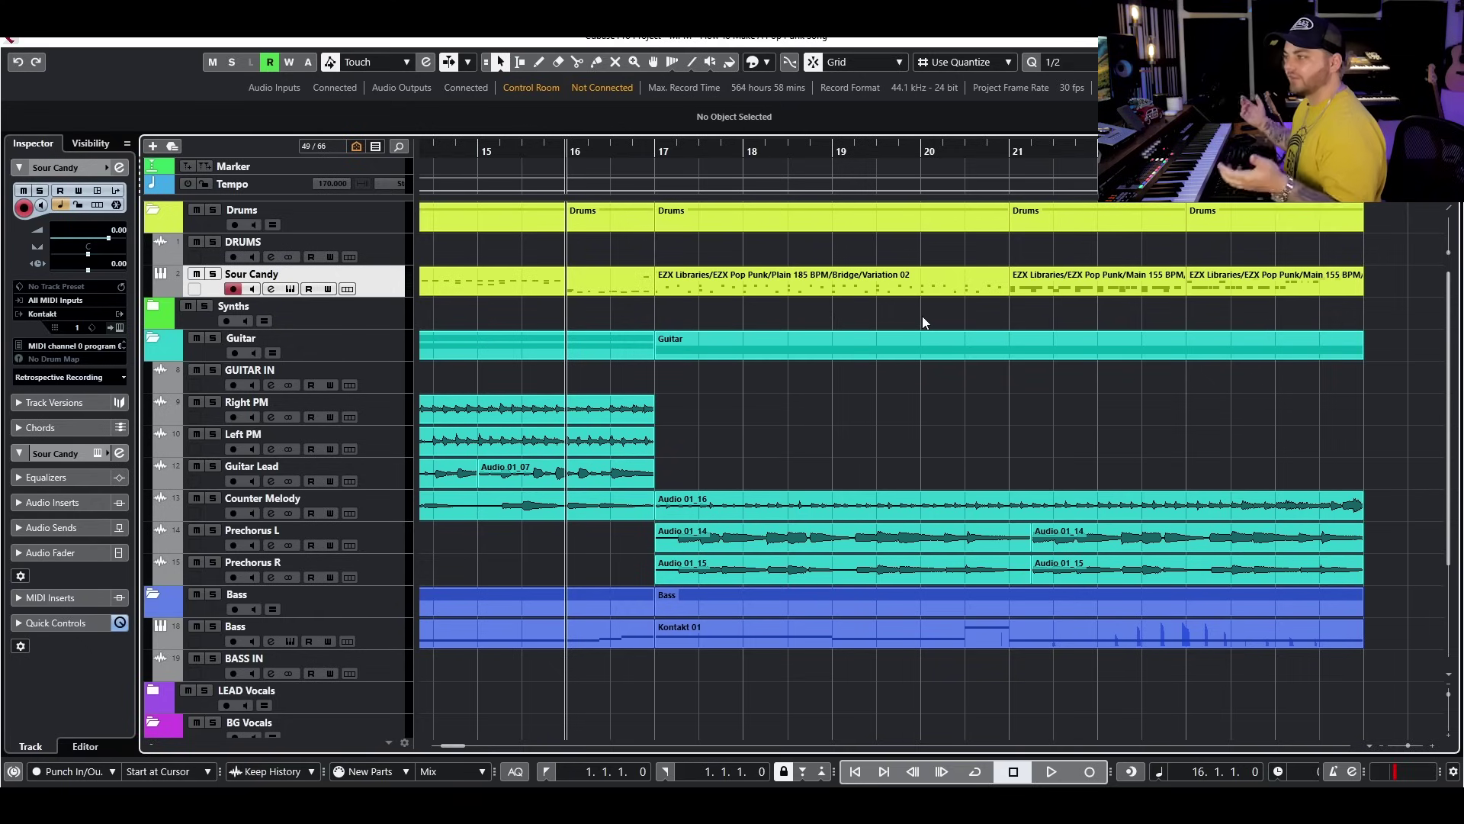
Step: Play back the bridge from bar 16, then jump the playback position to bar 25
drag(926, 328, 1058, 294)
click(714, 239)
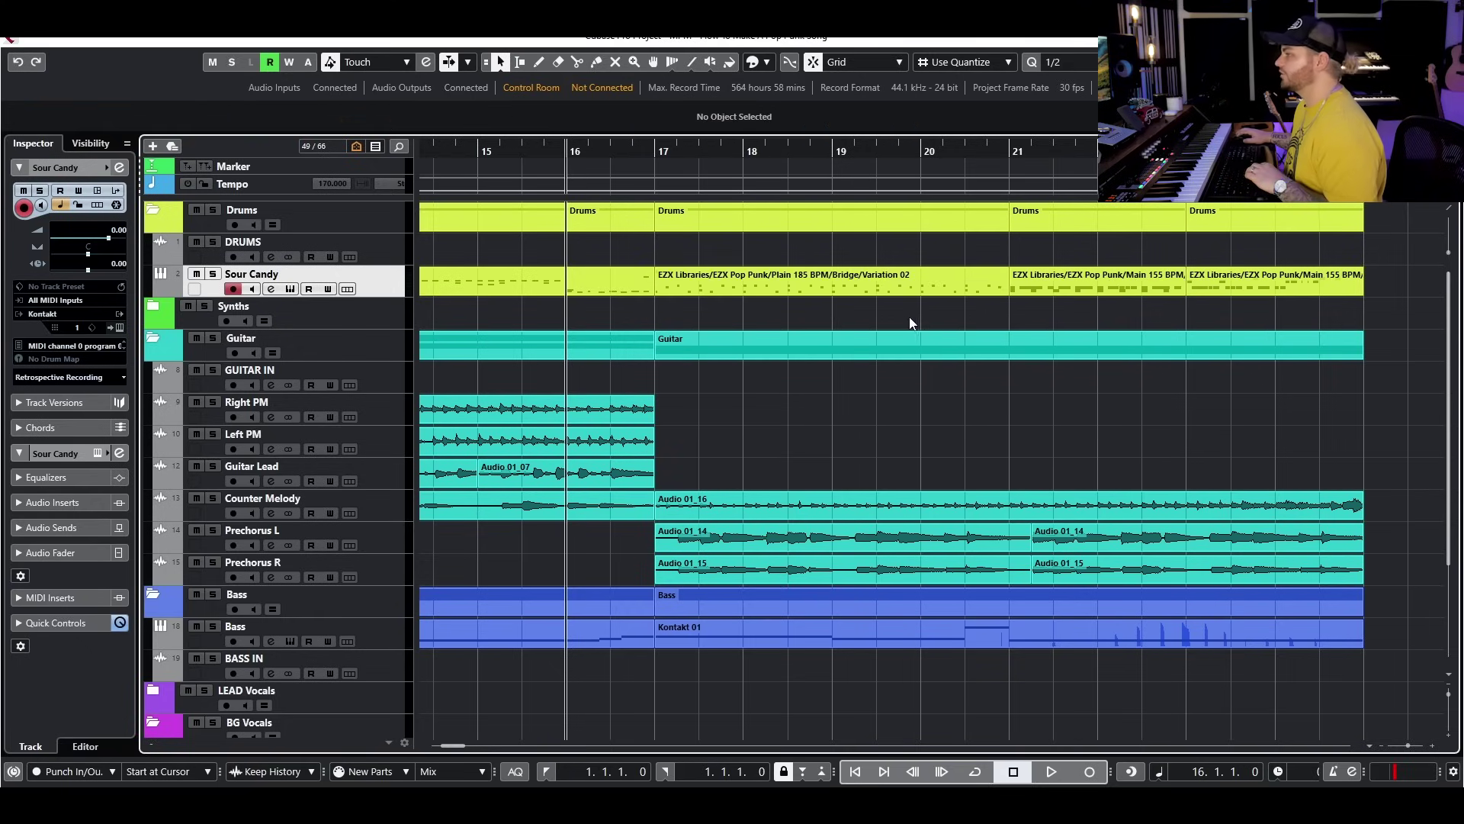
key(space)
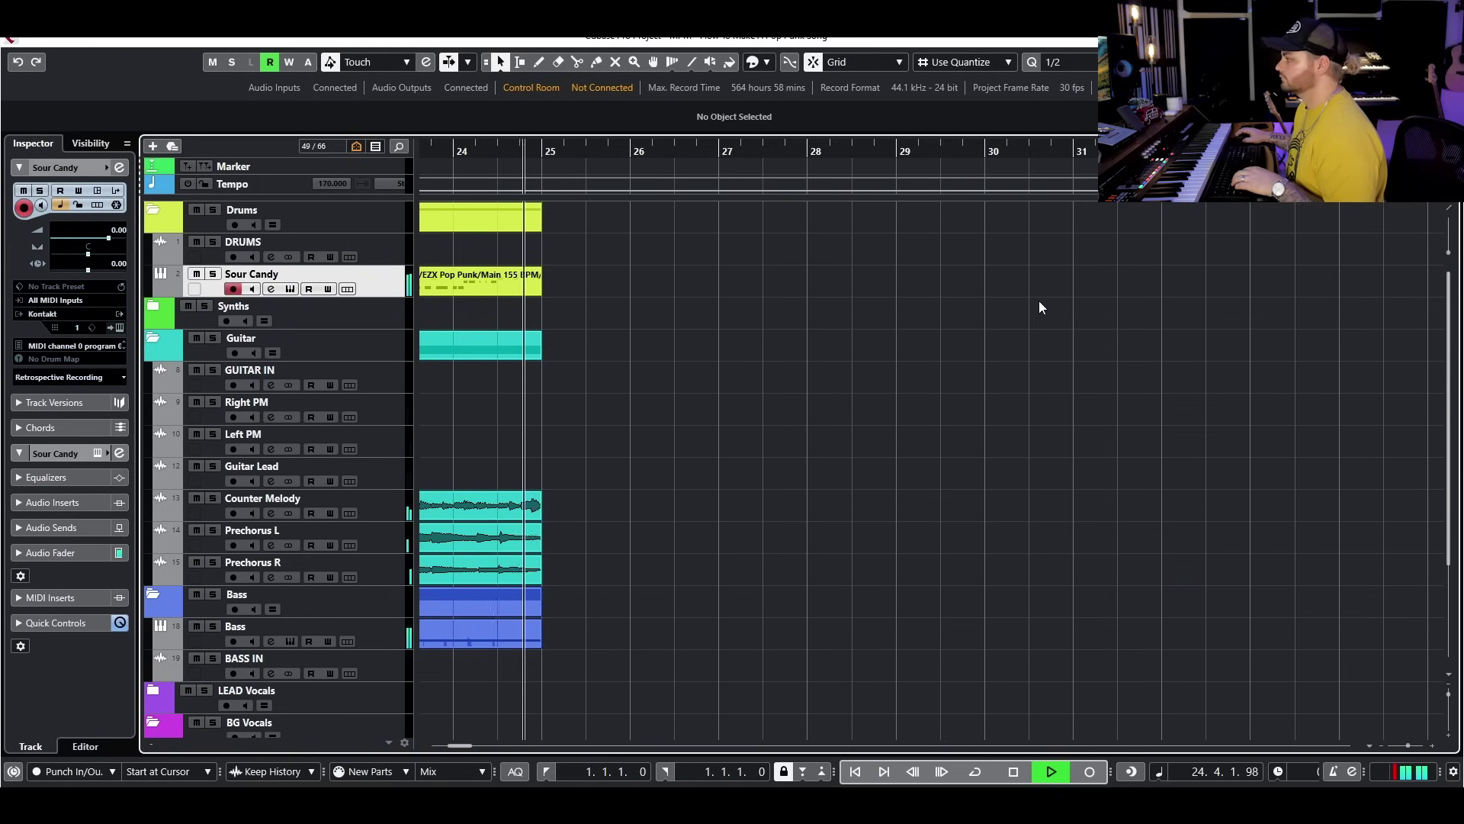
key(space)
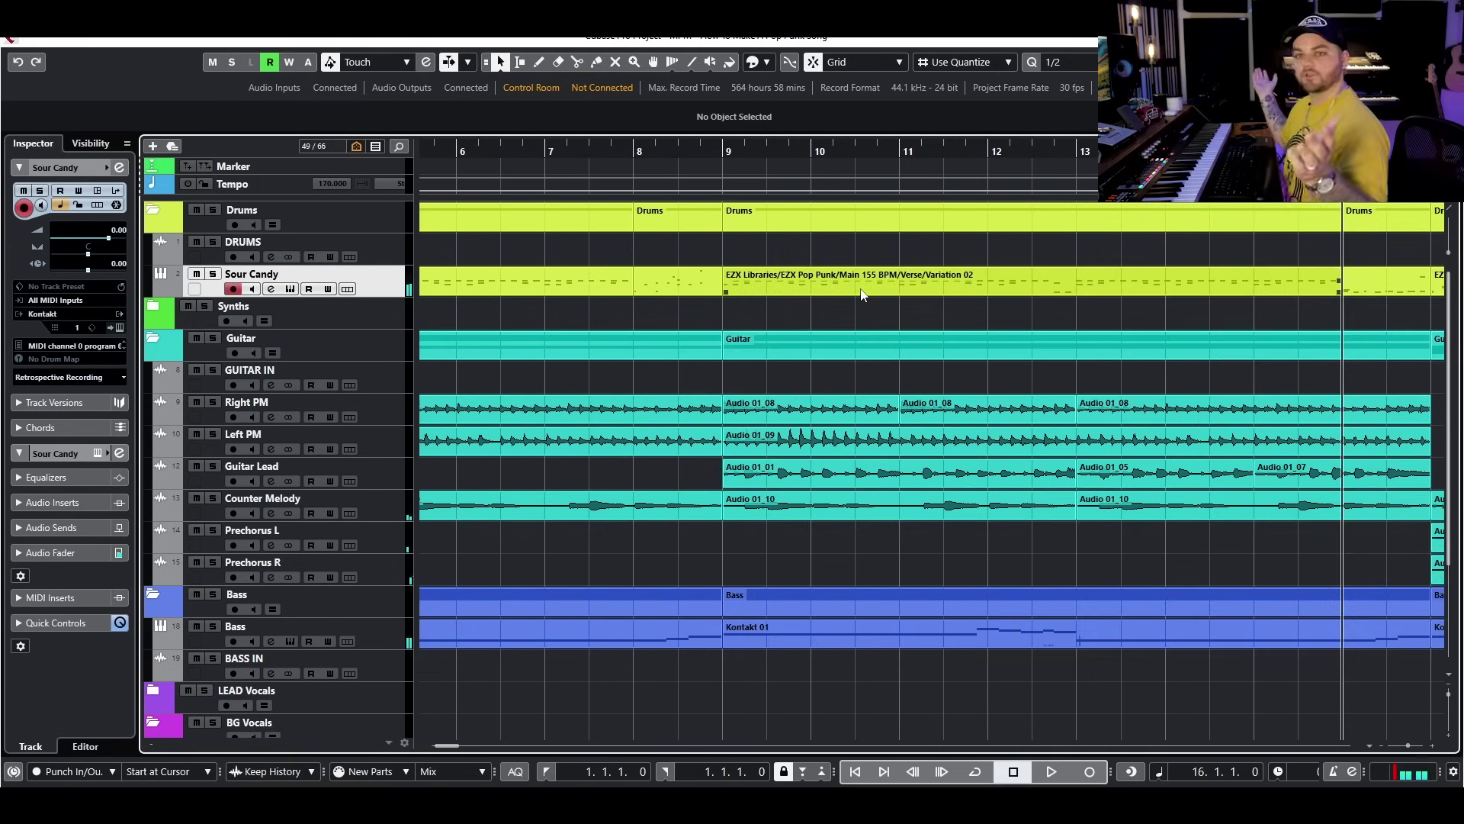
key(g)
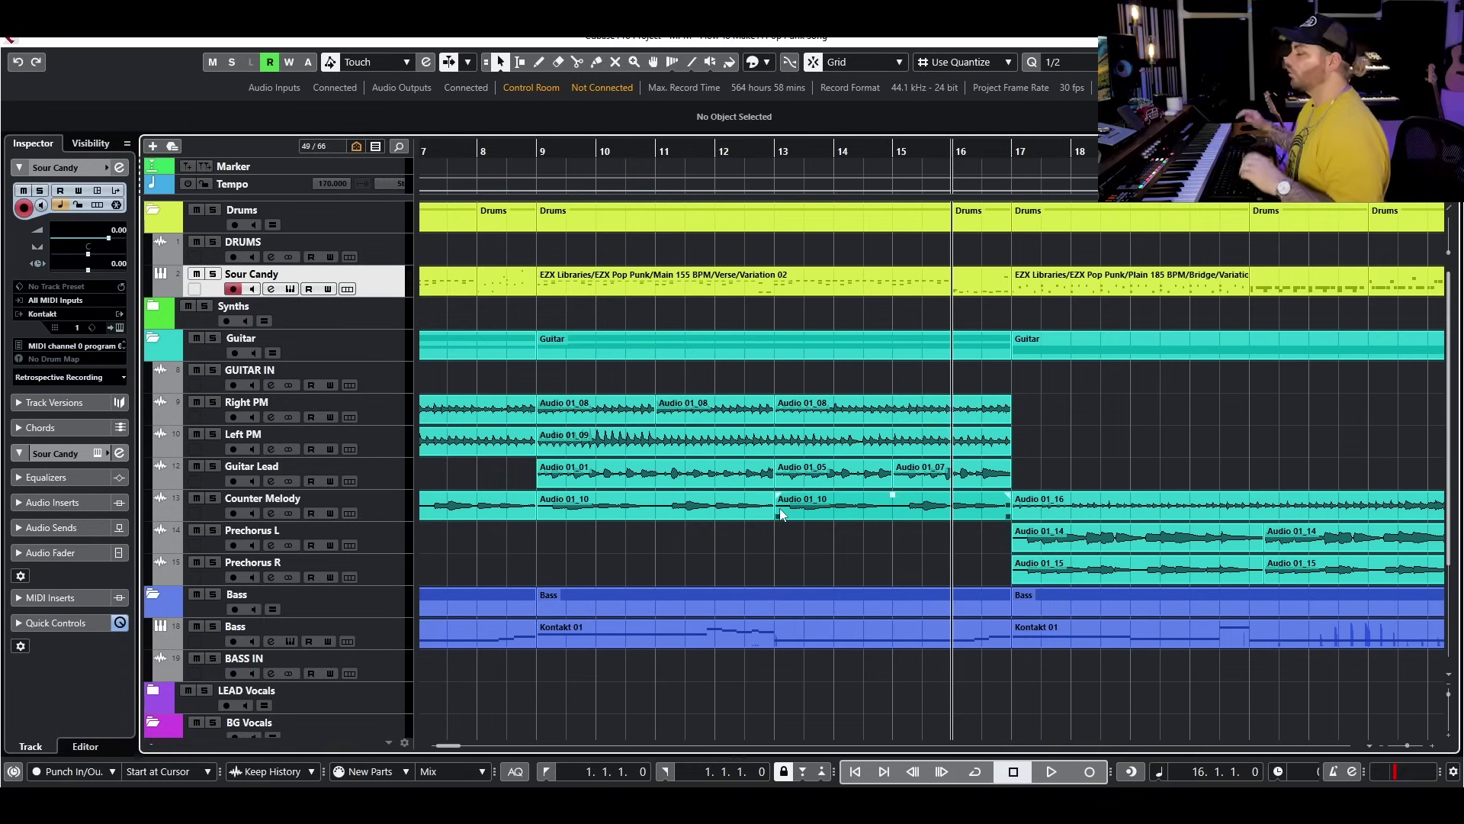
scroll(665, 406, right, 3)
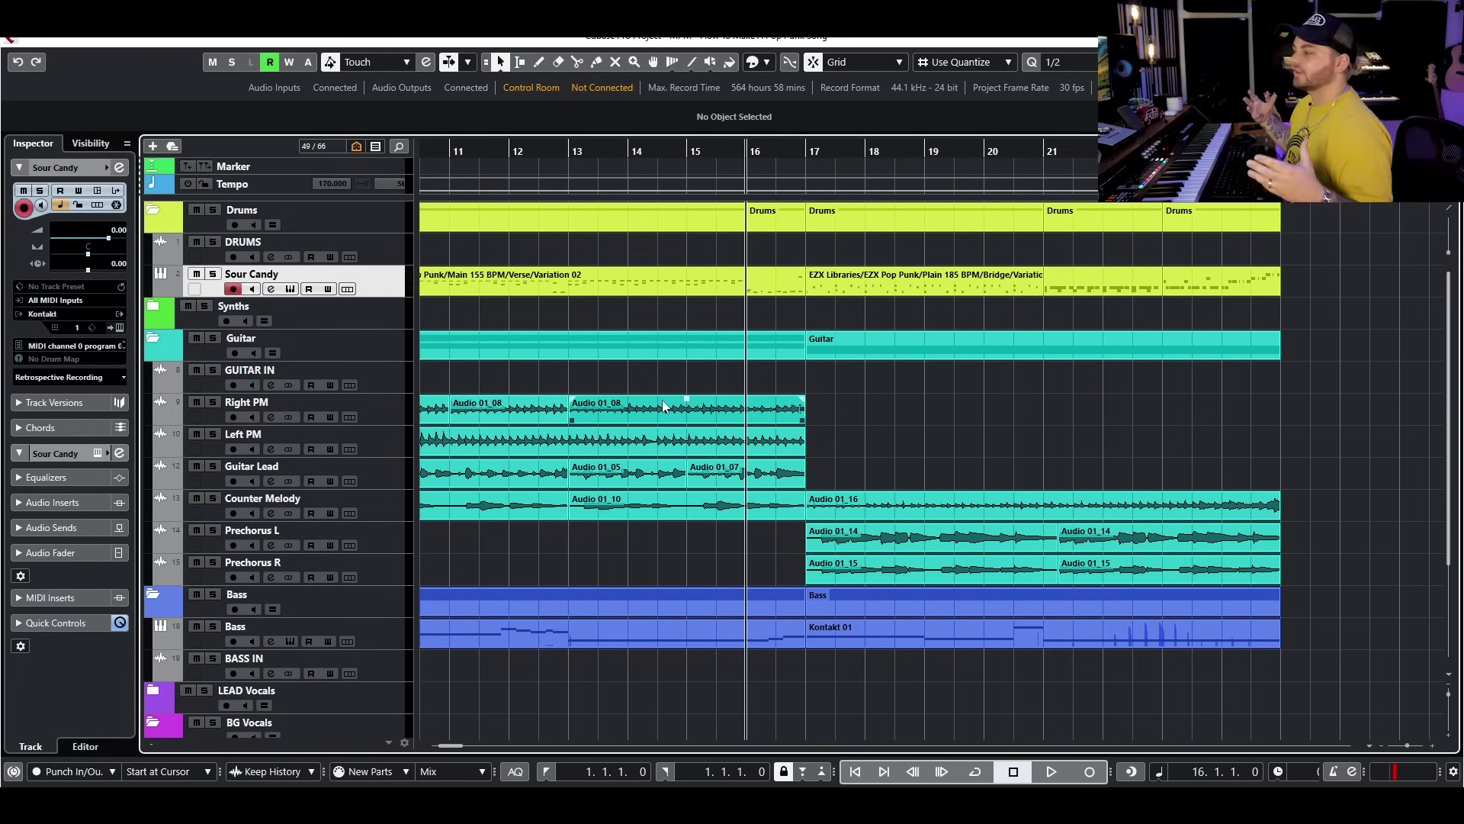
key(shift+n)
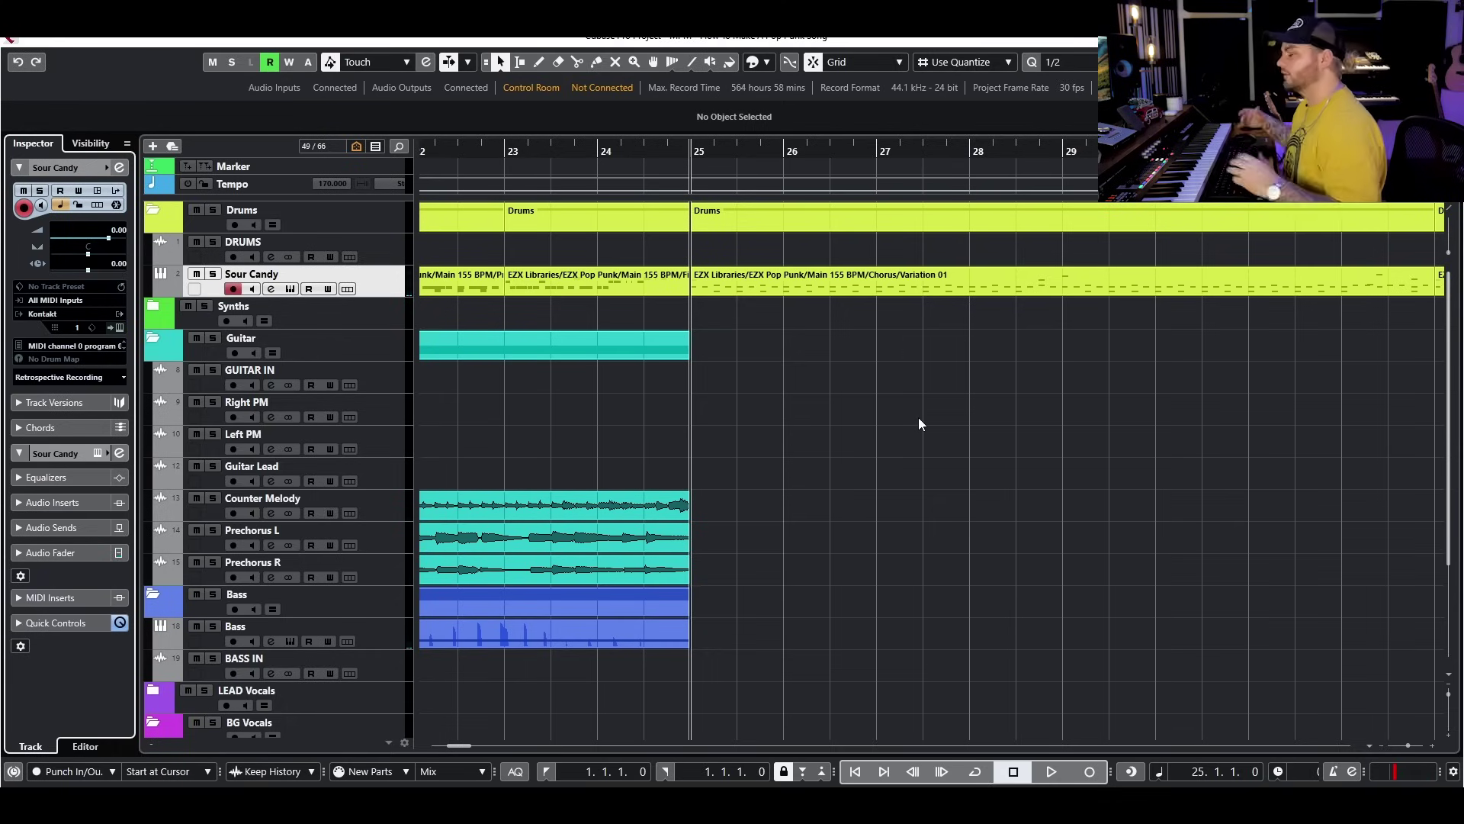
Step: Audition the Sour Candy chorus drum part at bar 25, inspecting its MIDI notes in the Key Editor
key(space)
double_click(900, 276)
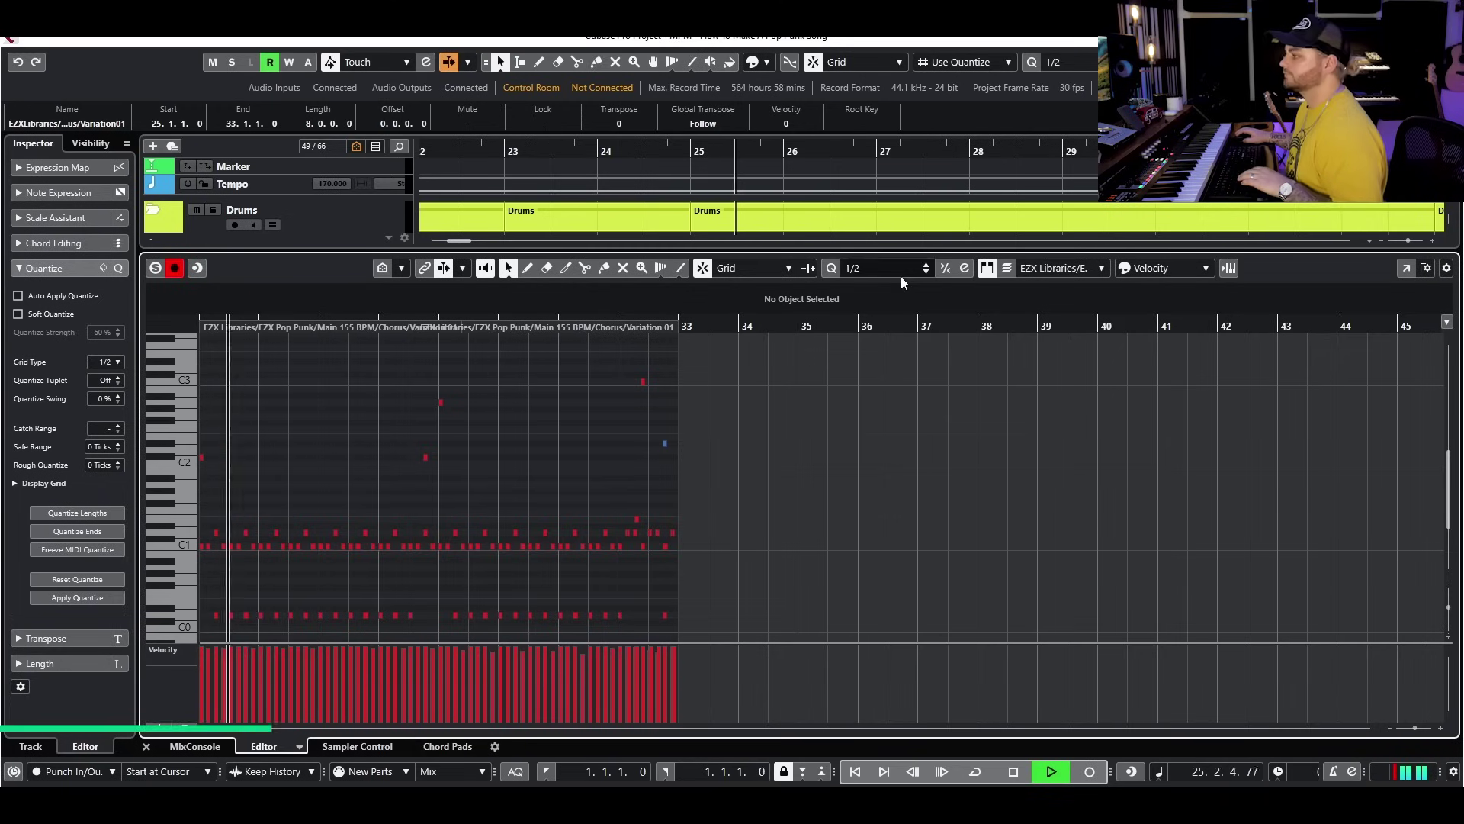
scroll(619, 524, down, 3)
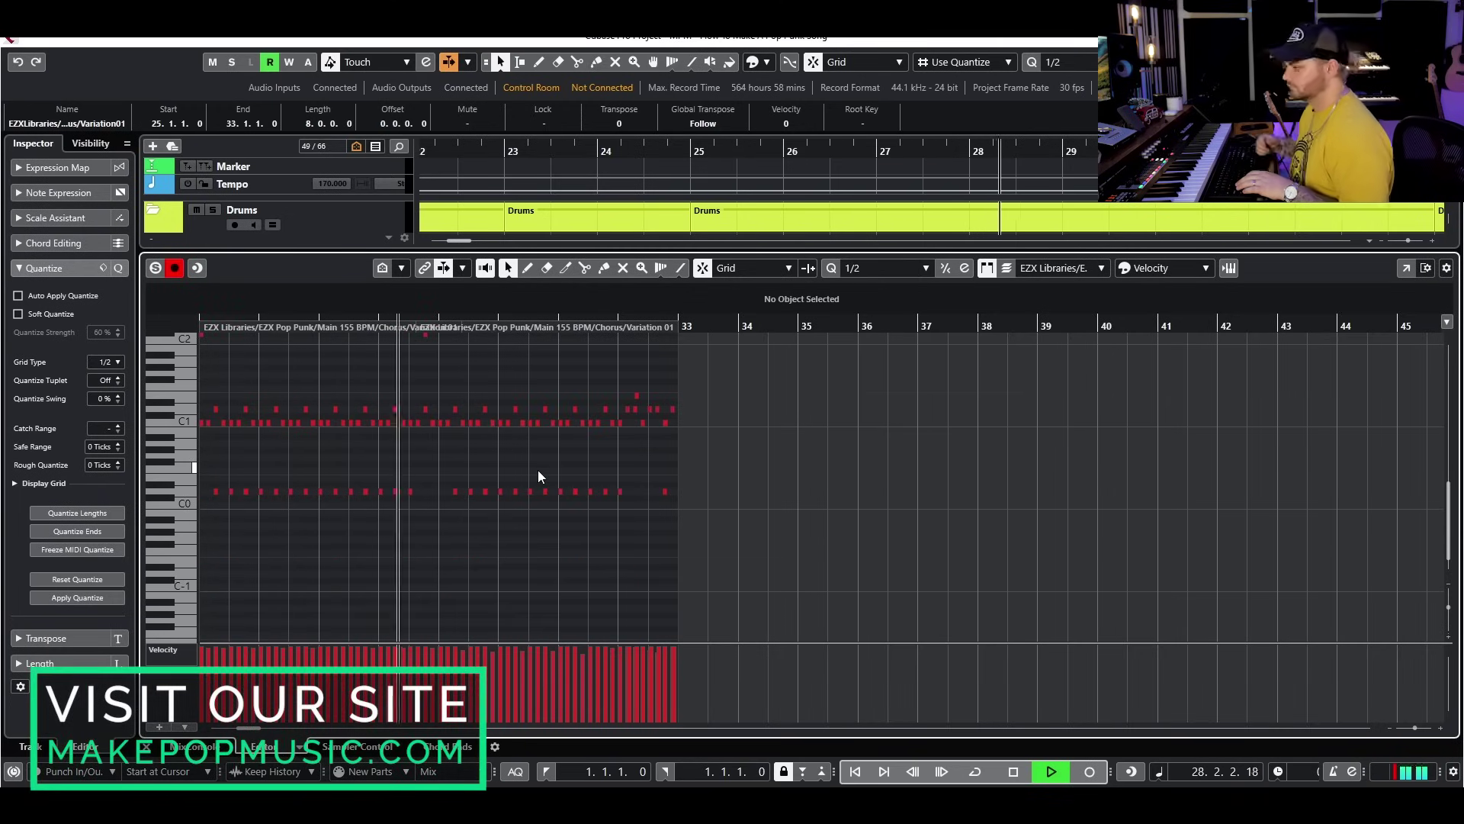
scroll(538, 469, up, 3)
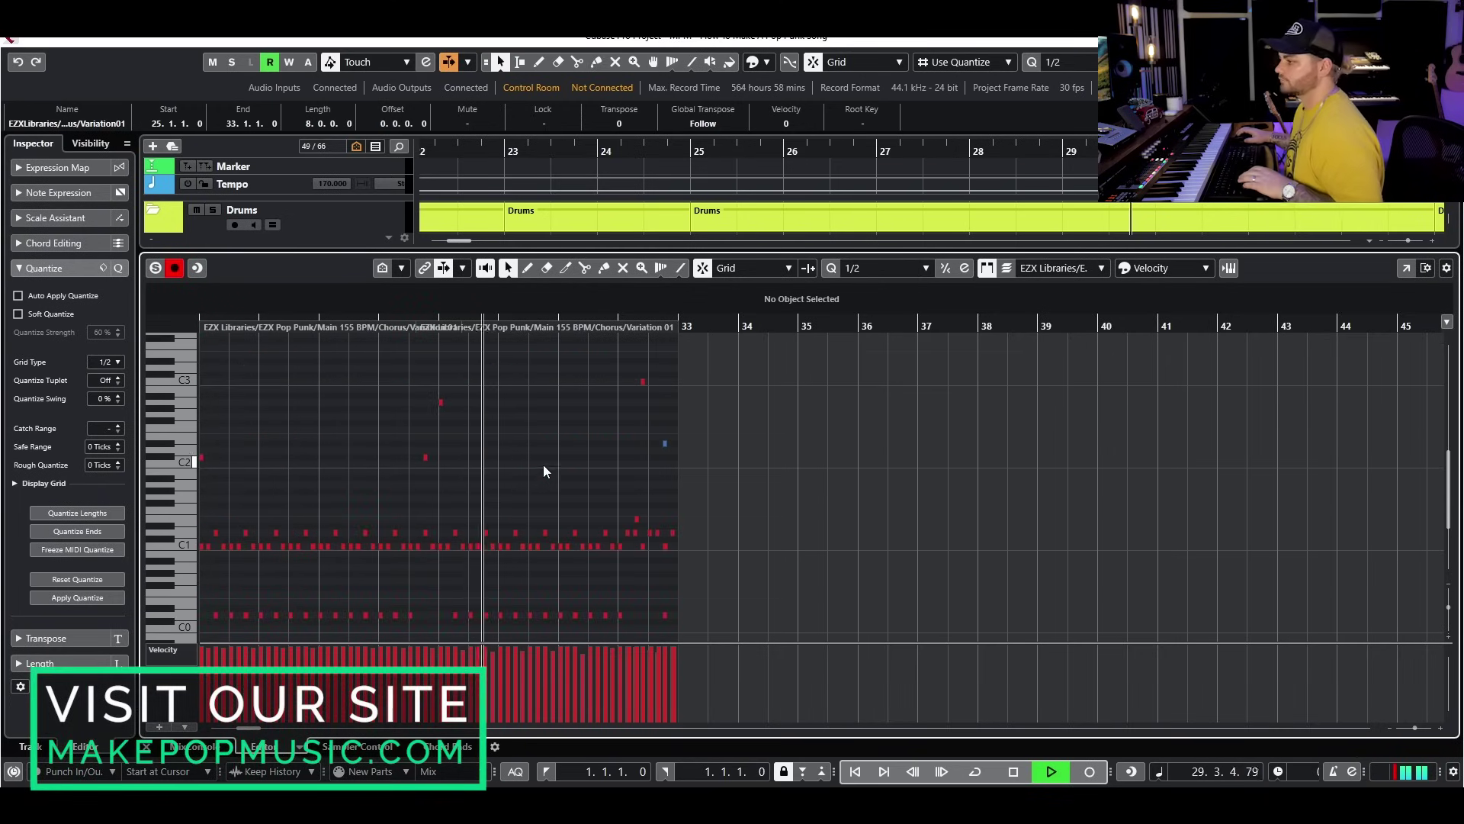
scroll(544, 472, down, 2)
key(space)
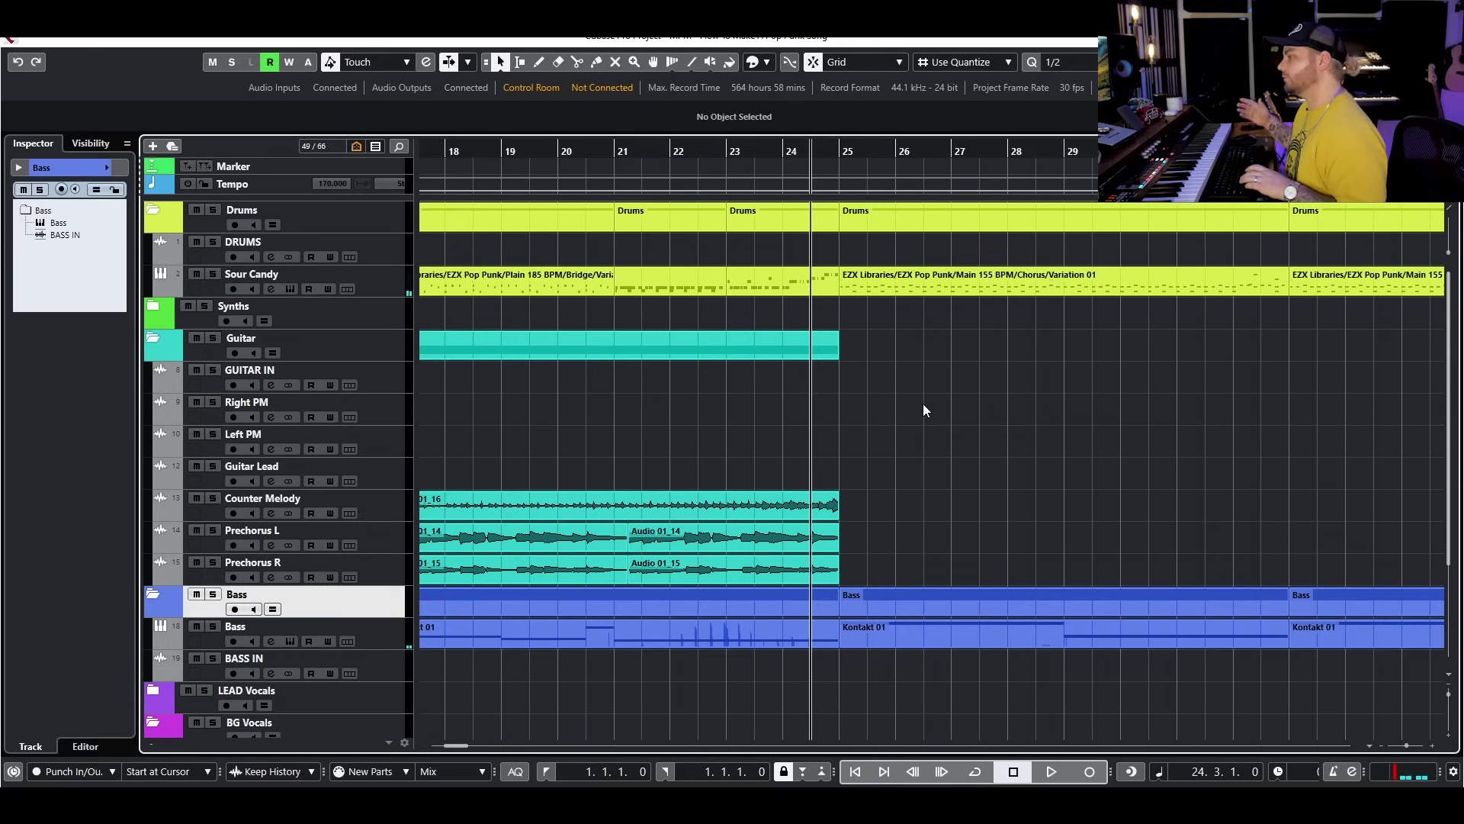
key(space)
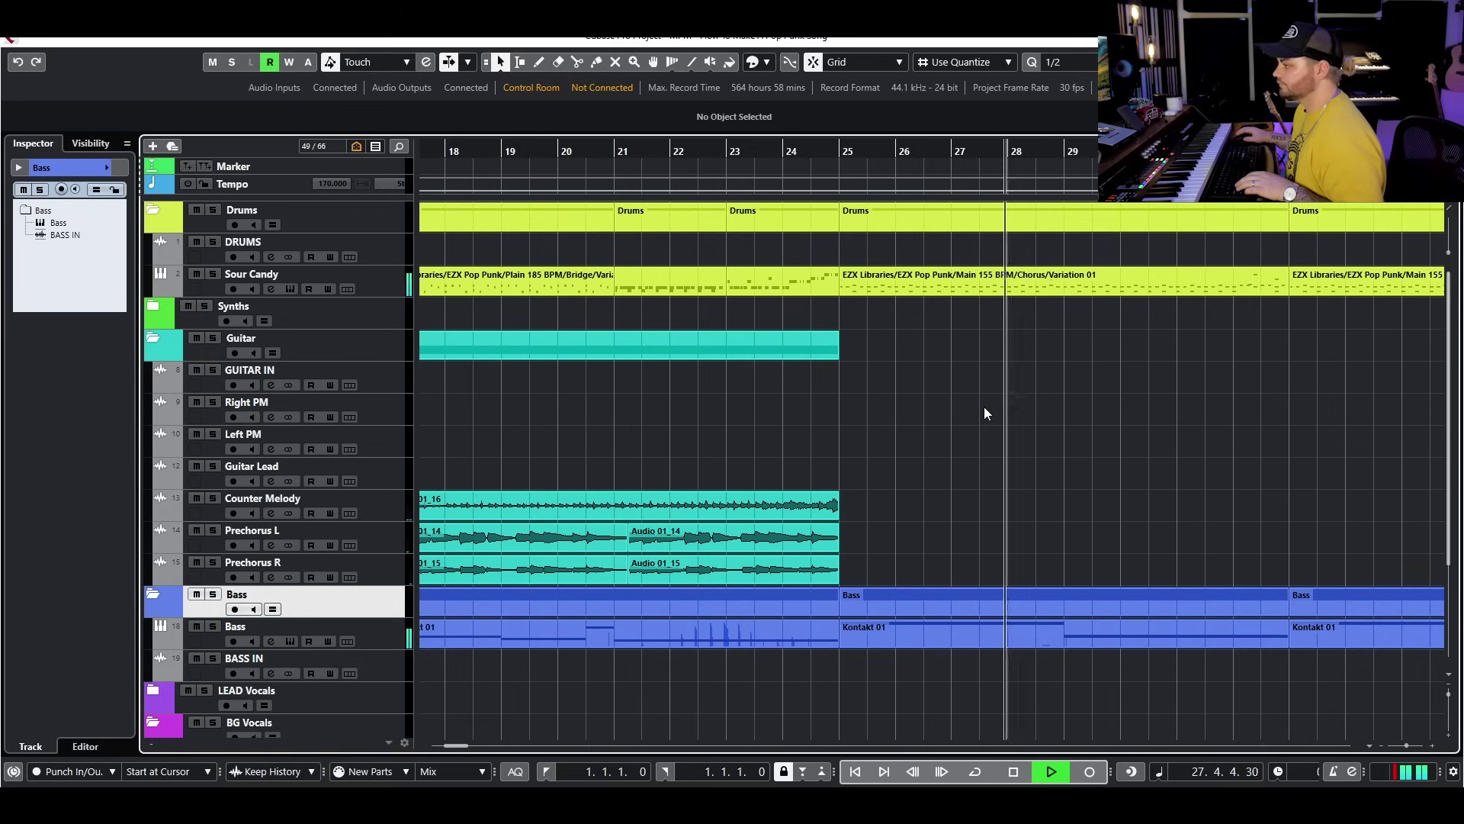
key(space)
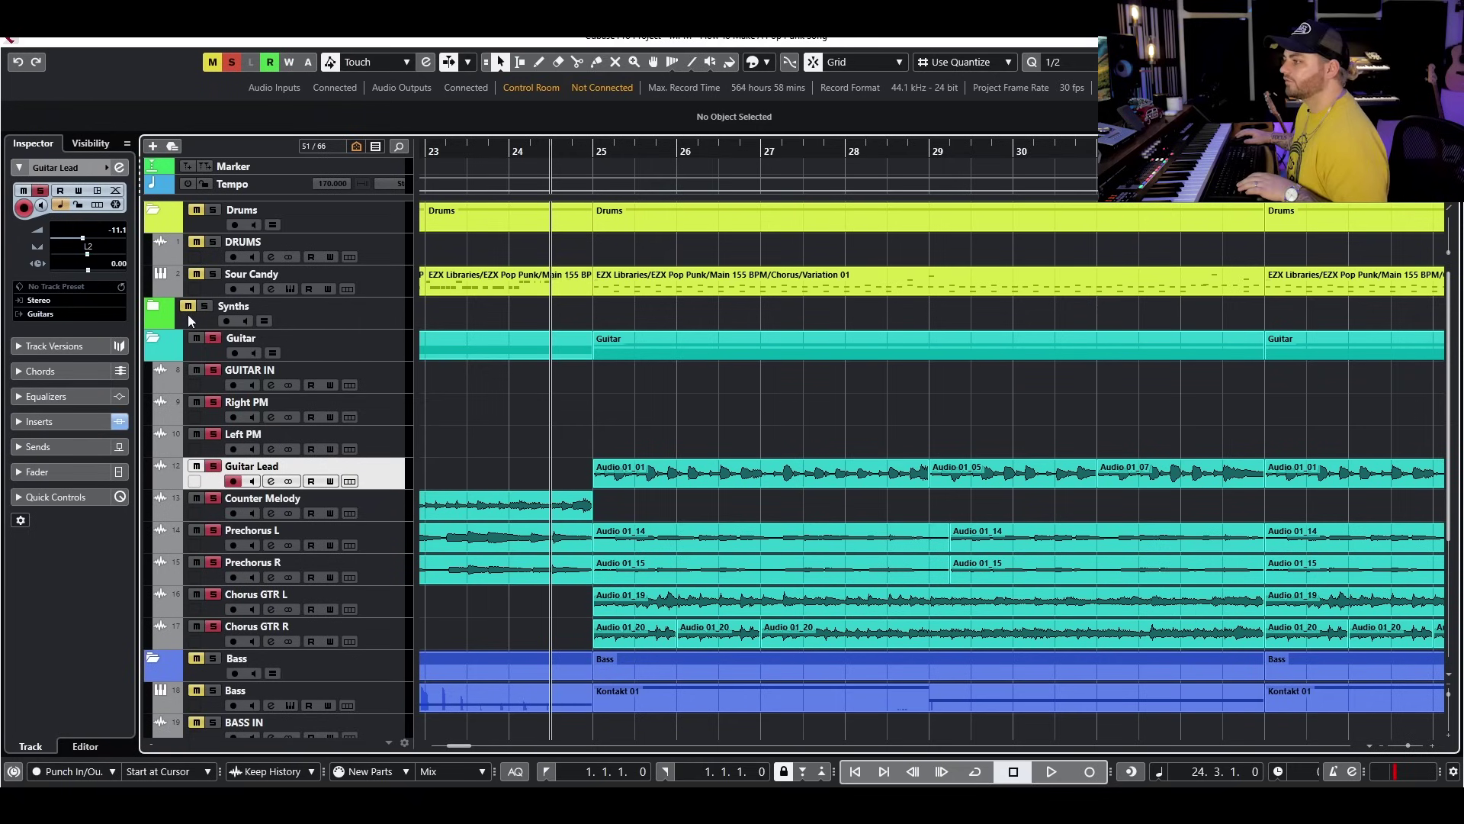
Step: Play from bar 25 with Guitar Lead, Prechorus L and Prechorus R soloed
click(212, 340)
click(216, 466)
key(space)
click(589, 159)
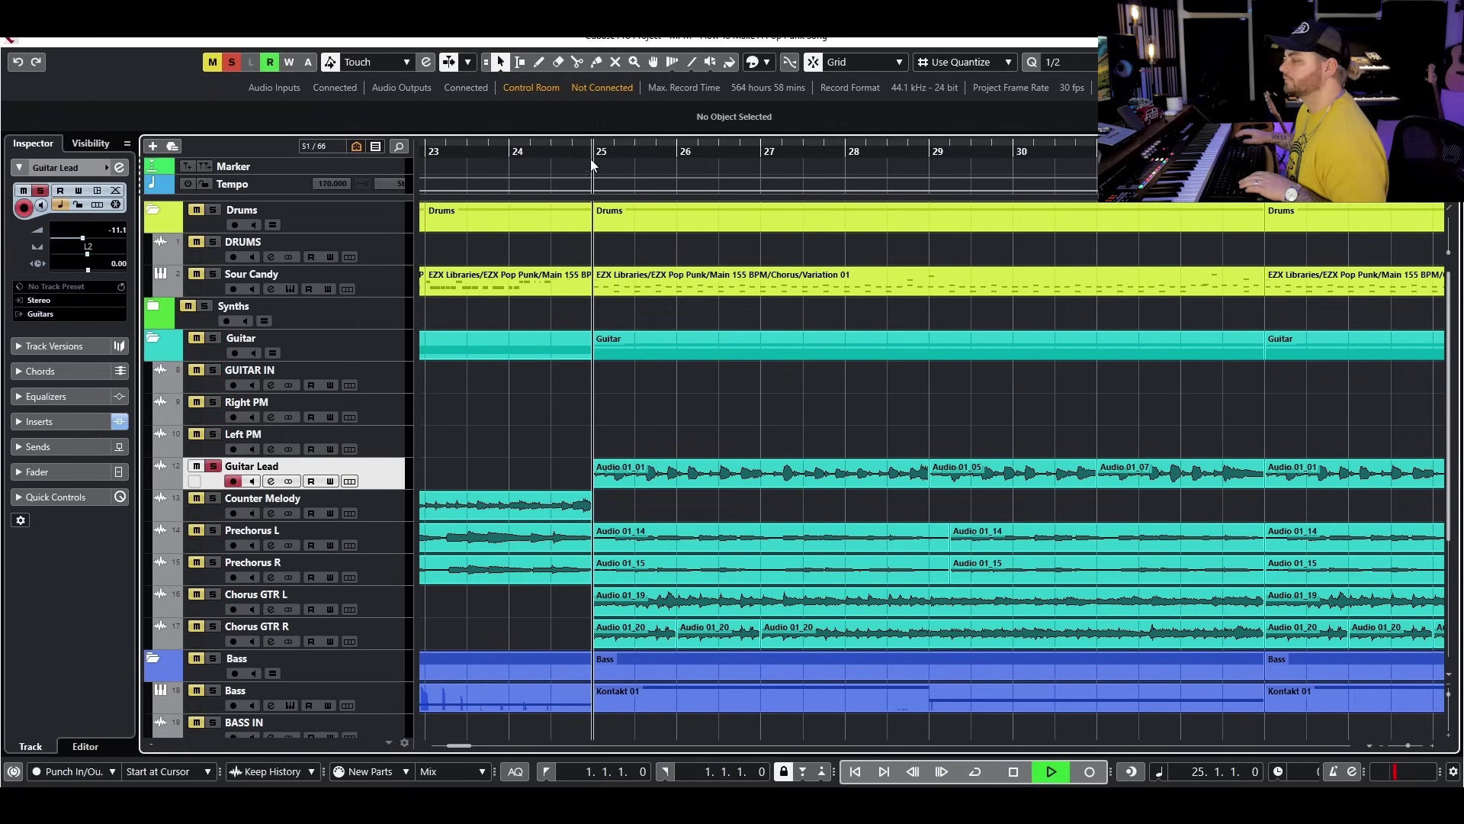
click(215, 532)
key(space)
click(214, 563)
key(space)
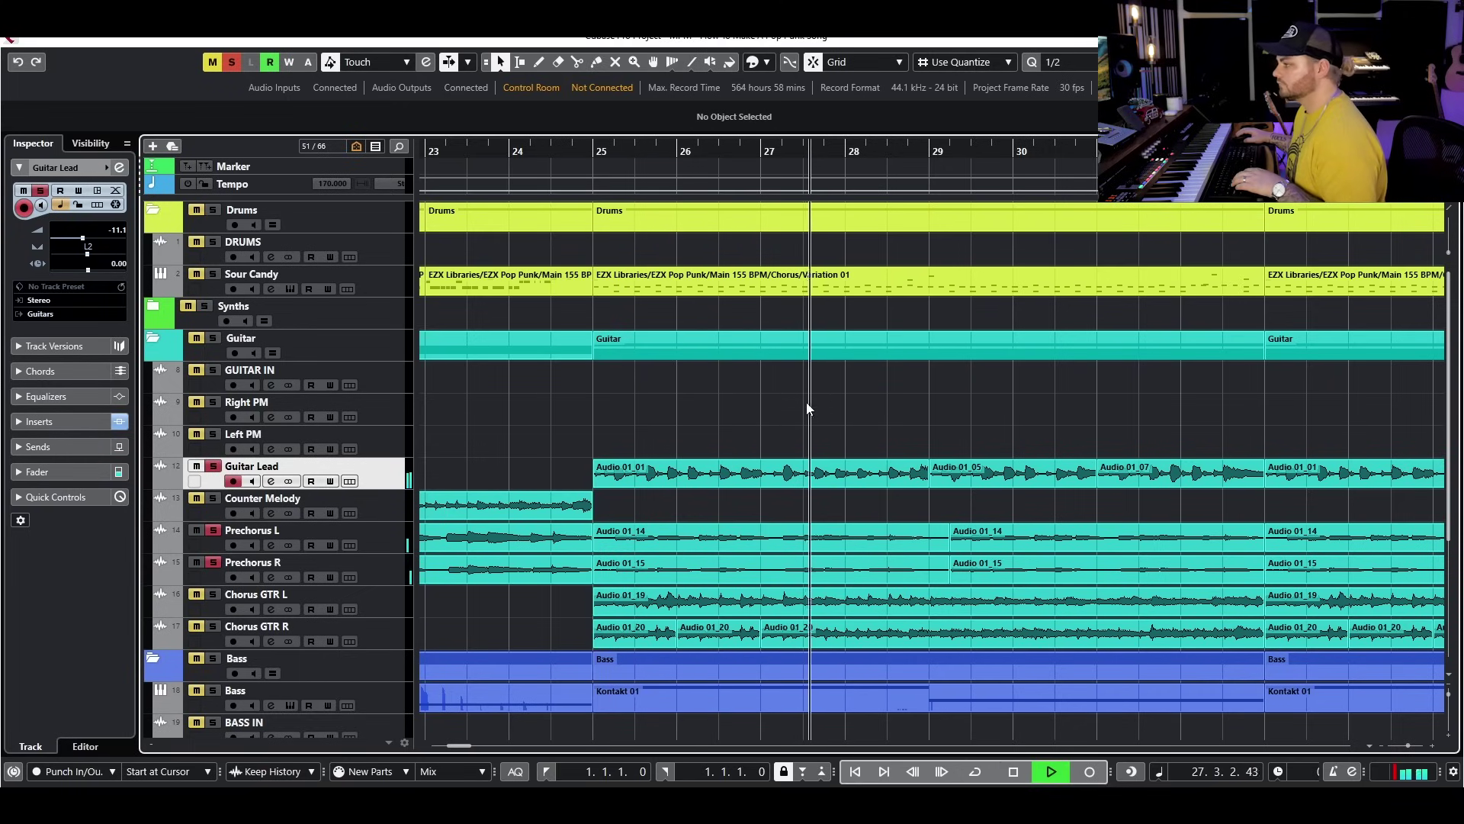
key(space)
Step: Solo Chorus GTR L and audition its Guitar Rig 5 amp during playback
click(215, 467)
click(214, 563)
click(212, 598)
click(273, 609)
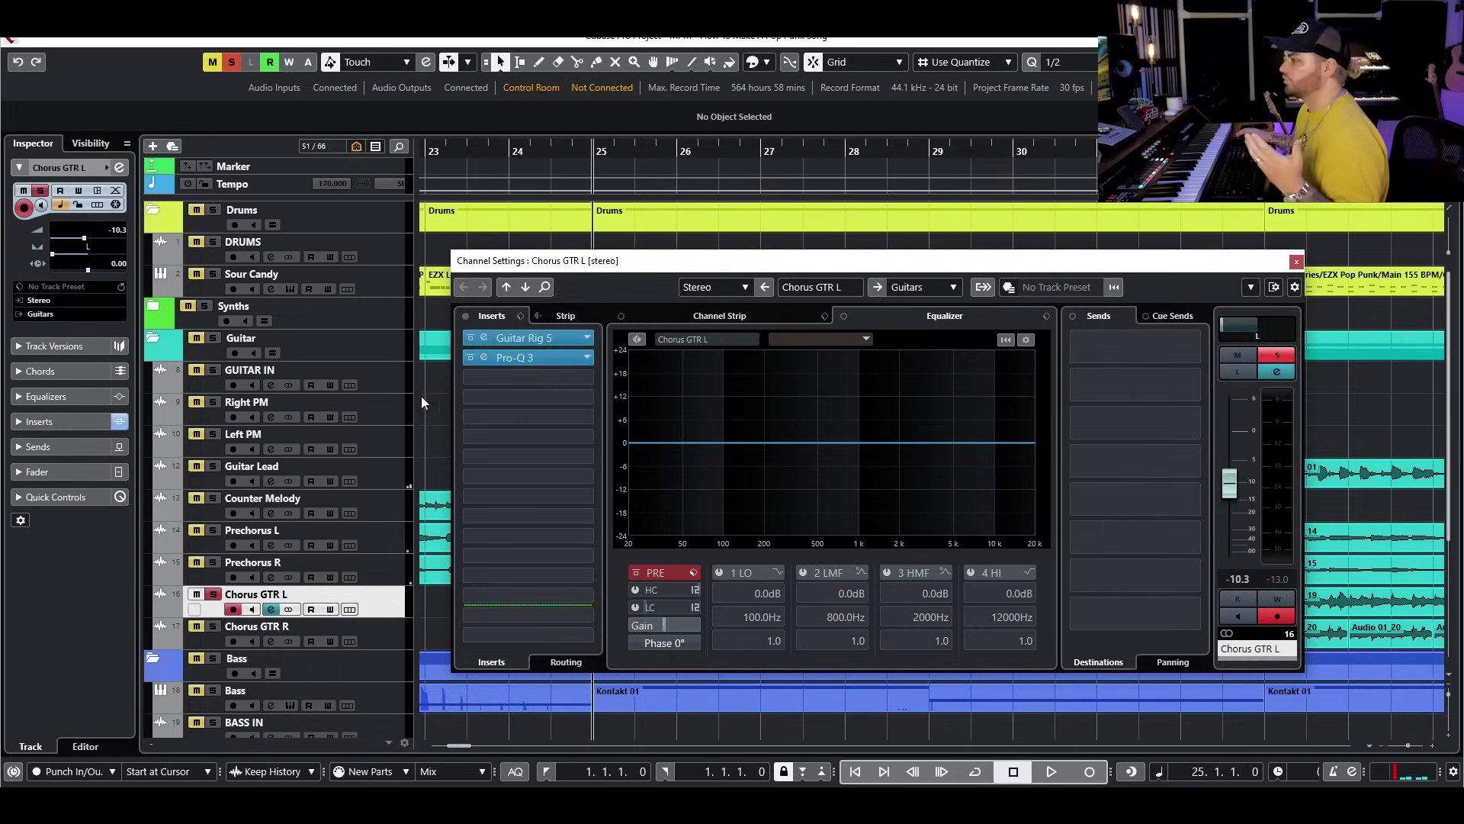
key(space)
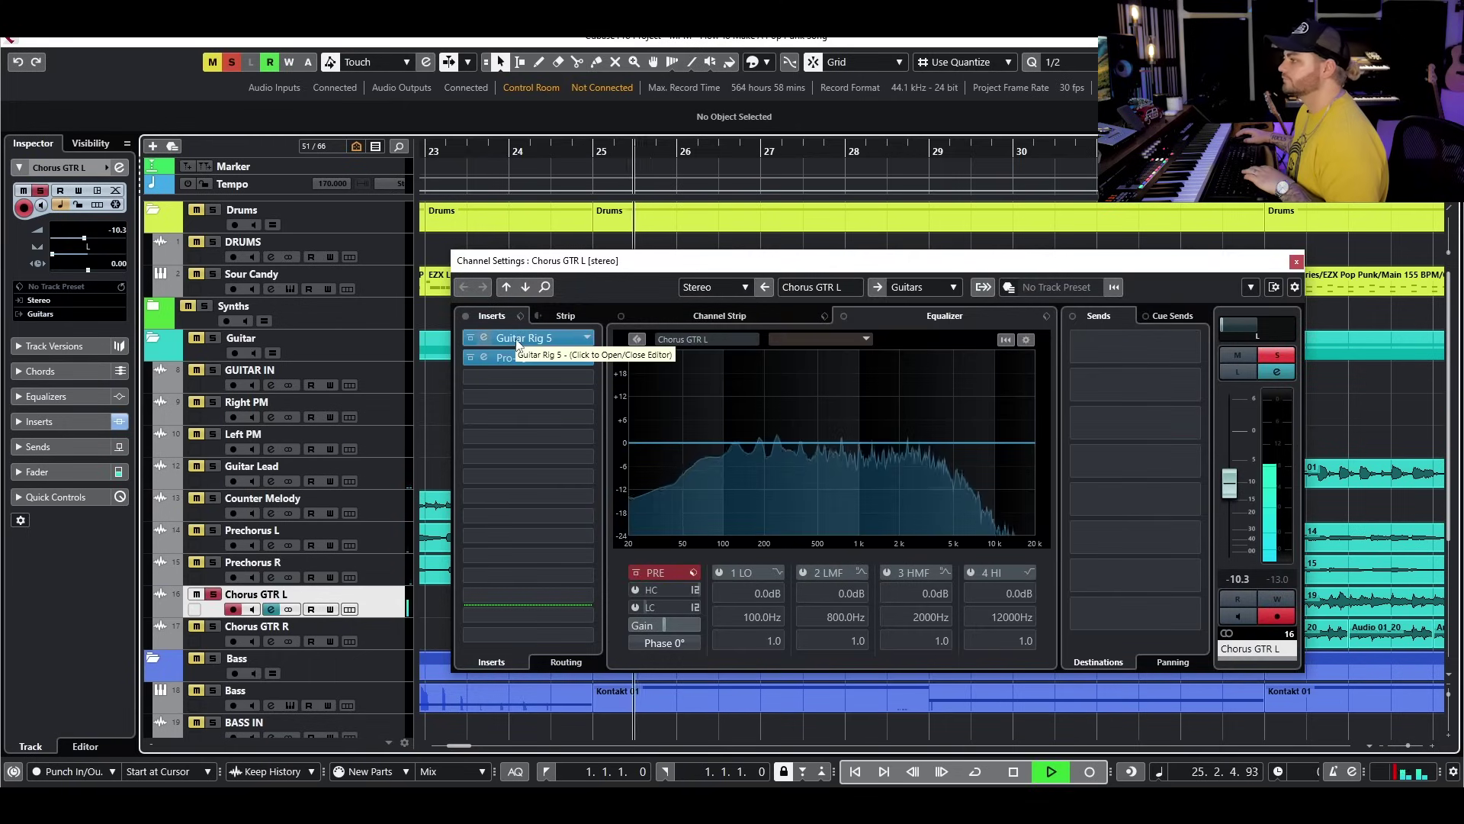
click(516, 339)
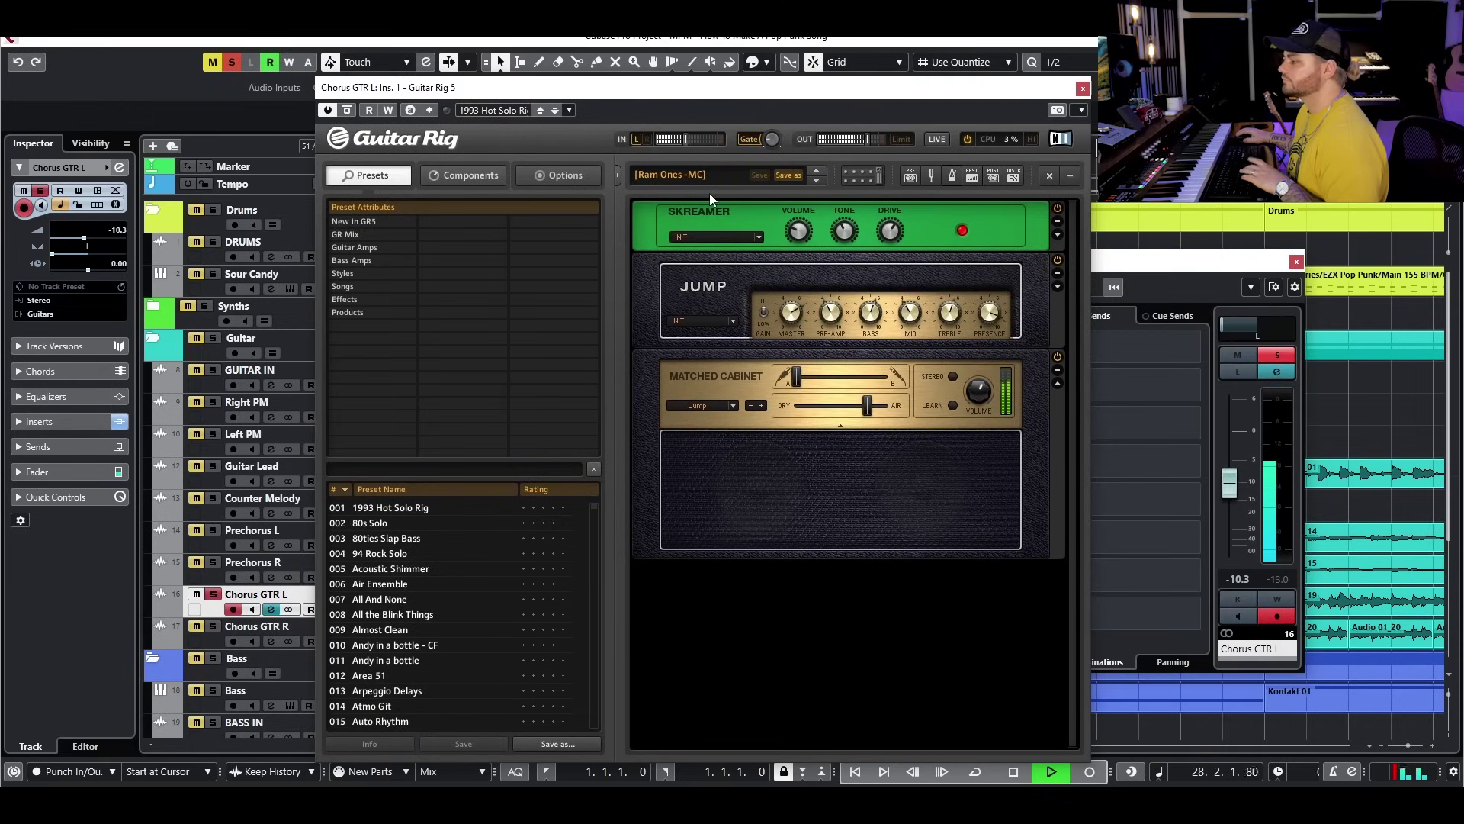
key(space)
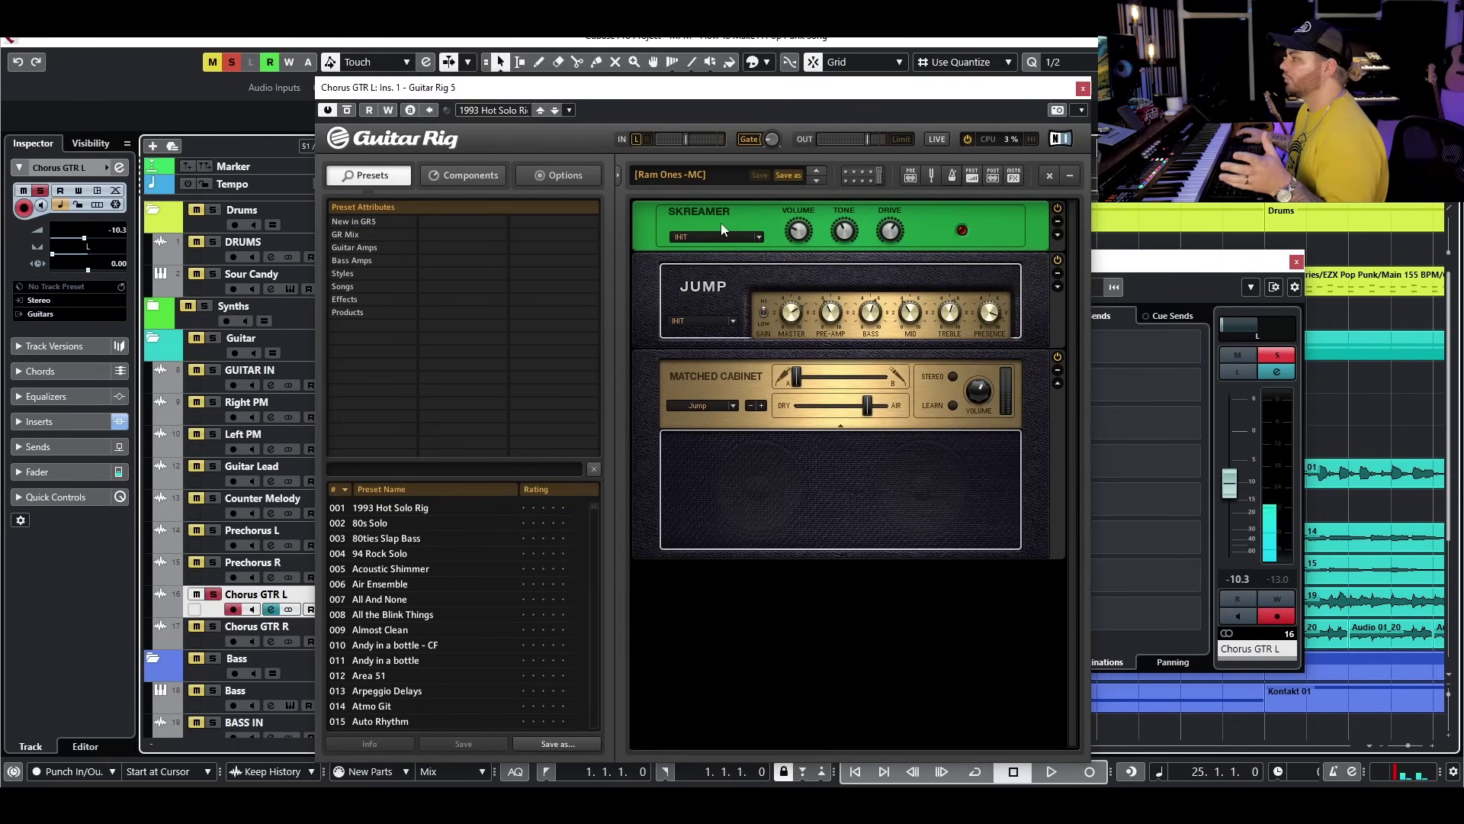
click(1082, 88)
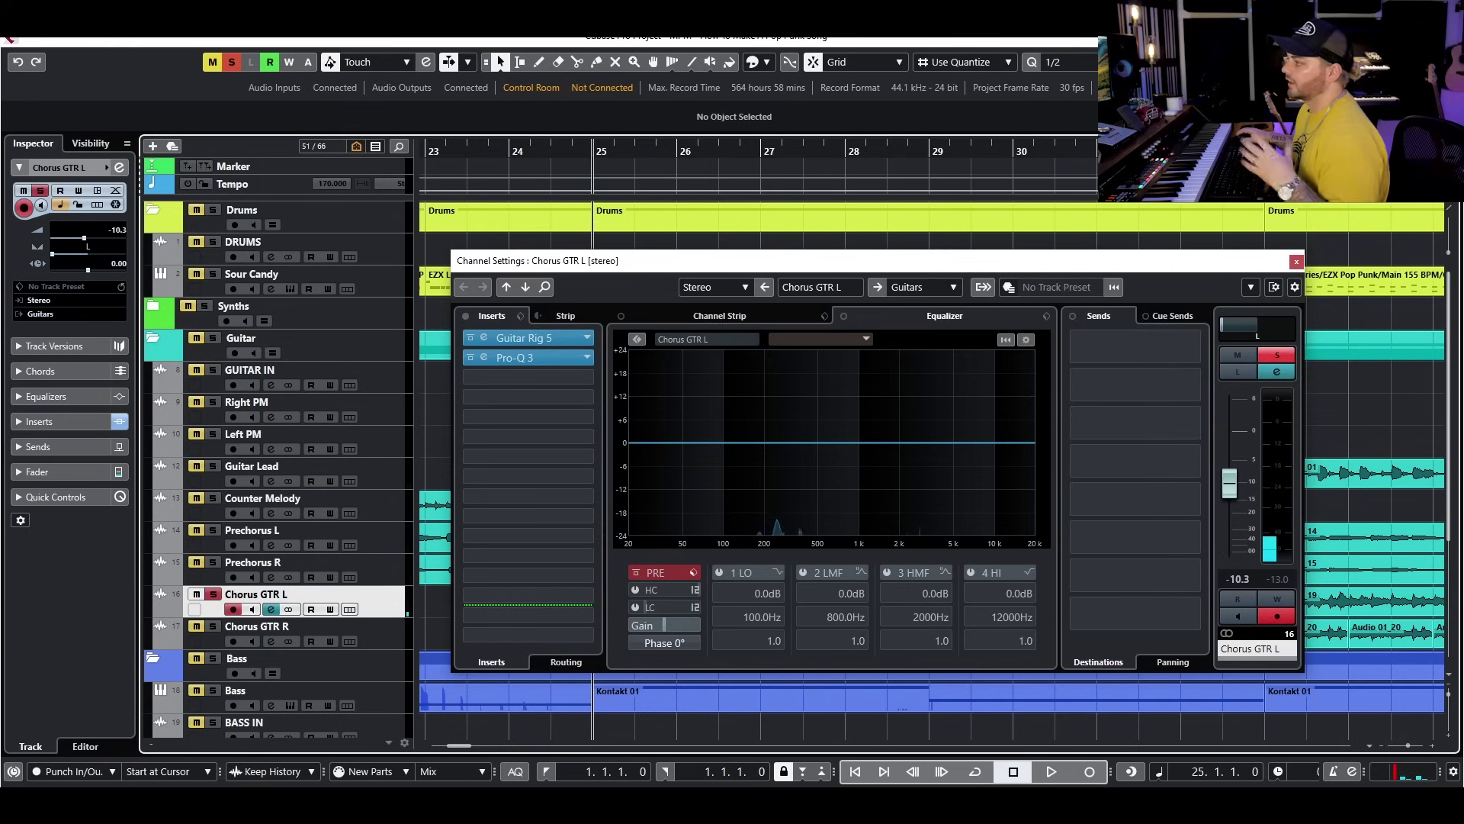
click(1297, 261)
Step: Audition Chorus GTR R and the whole Guitar folder, then clear all solos
click(214, 639)
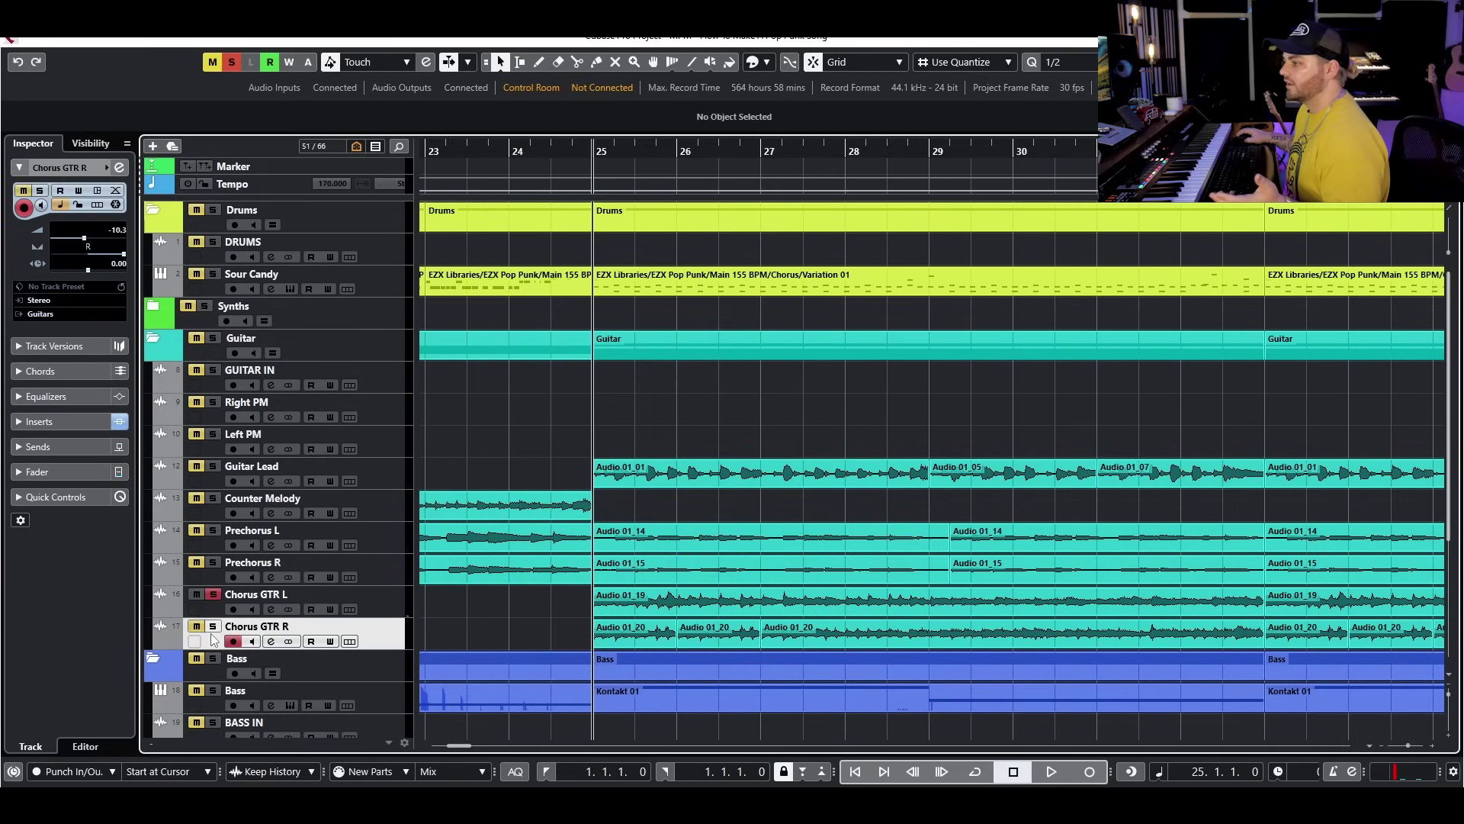
click(214, 627)
click(271, 640)
key(space)
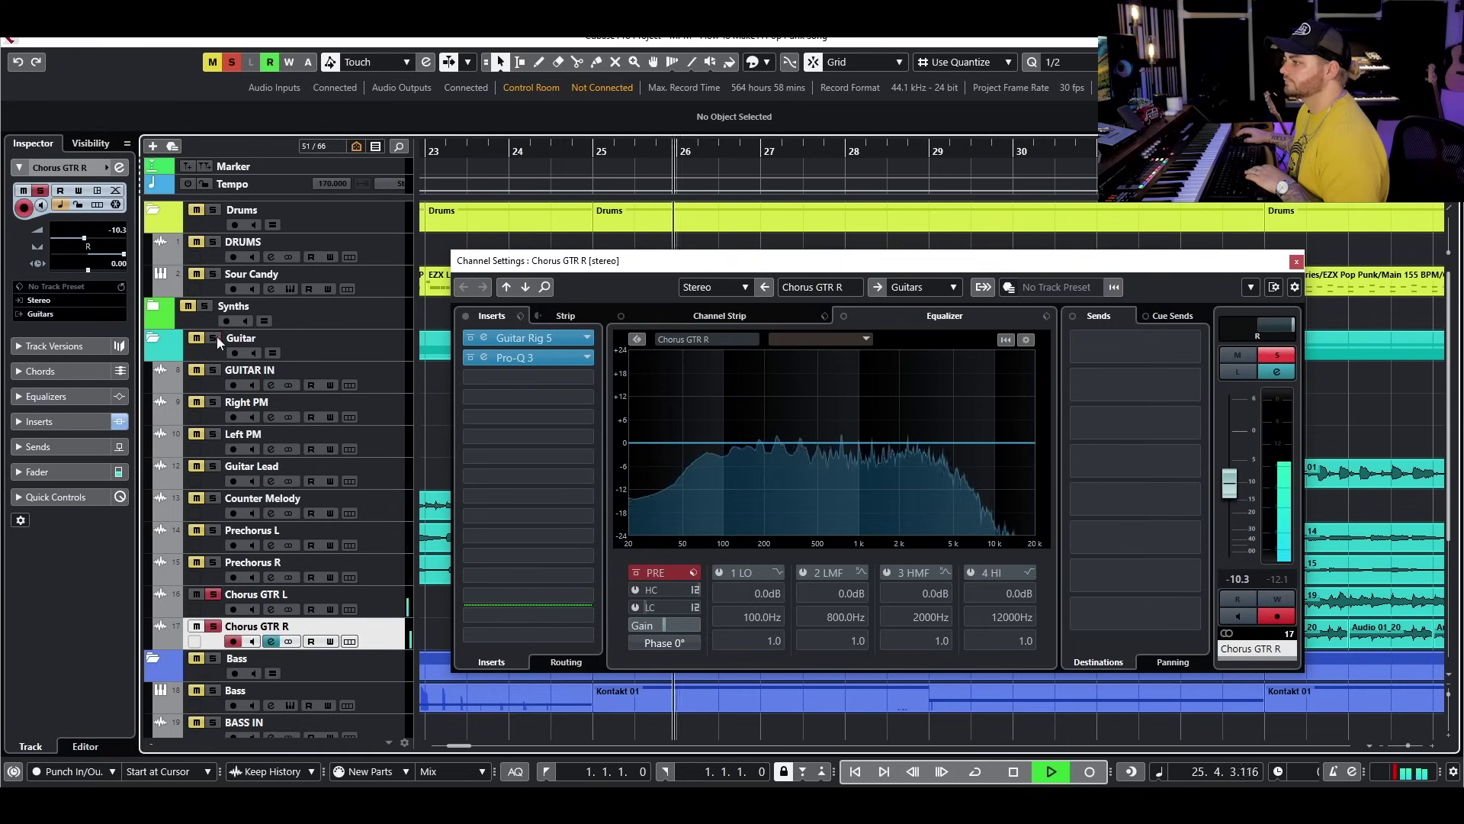
click(214, 338)
click(1277, 355)
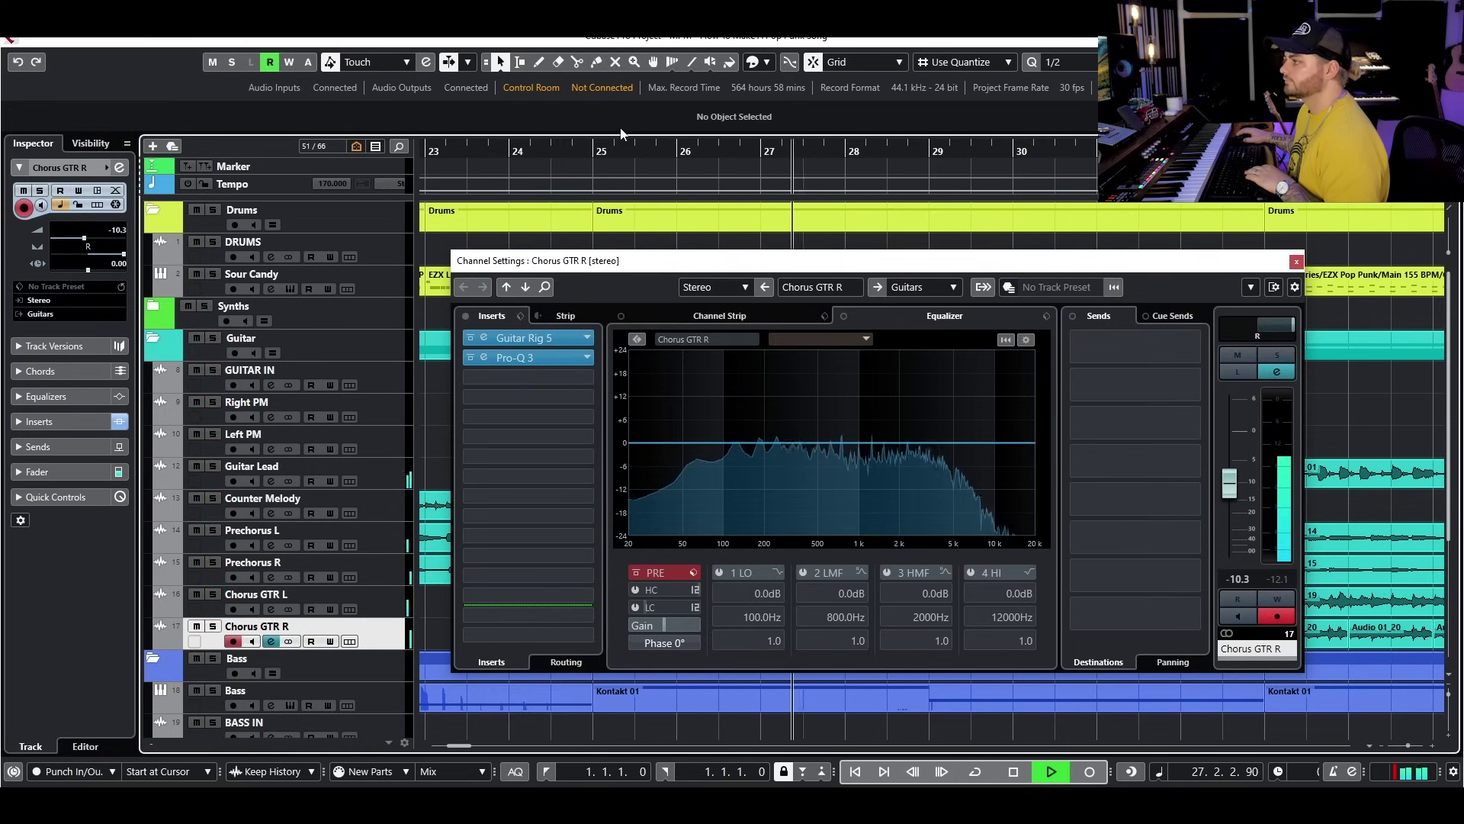
click(1296, 261)
key(g)
key(g)
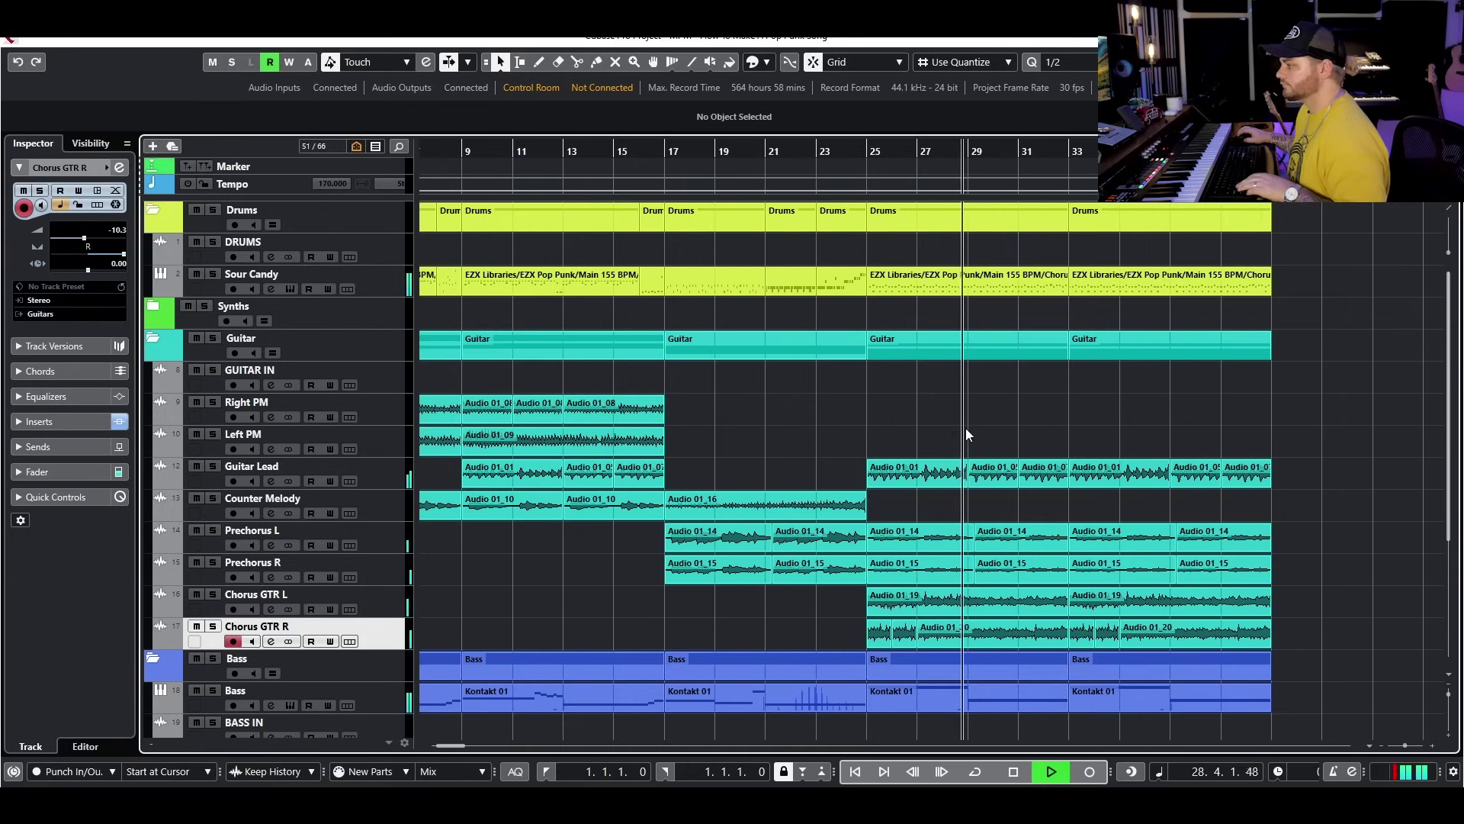
key(space)
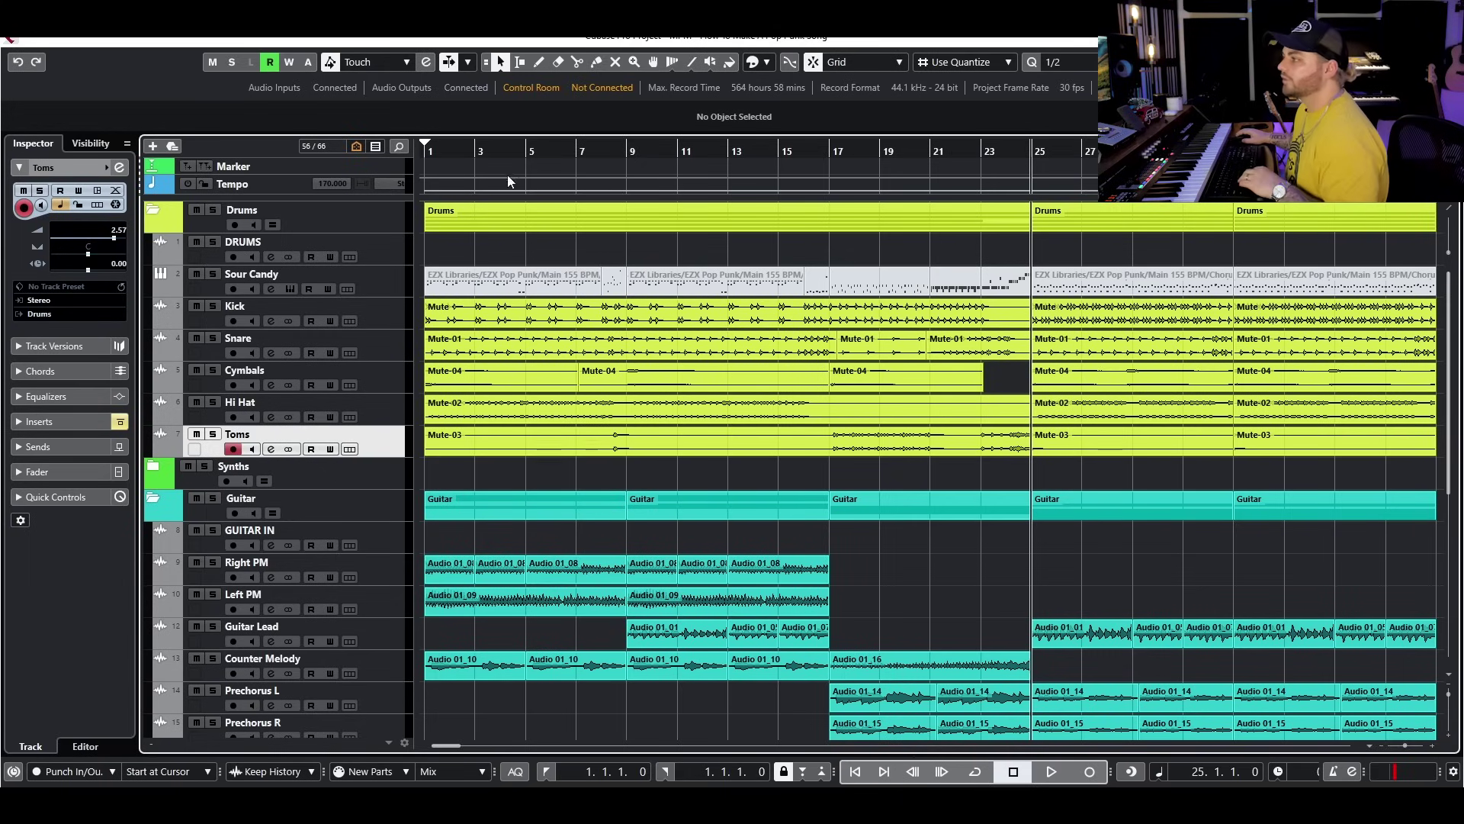
Step: Play the song's opening bars, then solo the Kick and open its FabFilter Pro-Q 3 EQ
key(g)
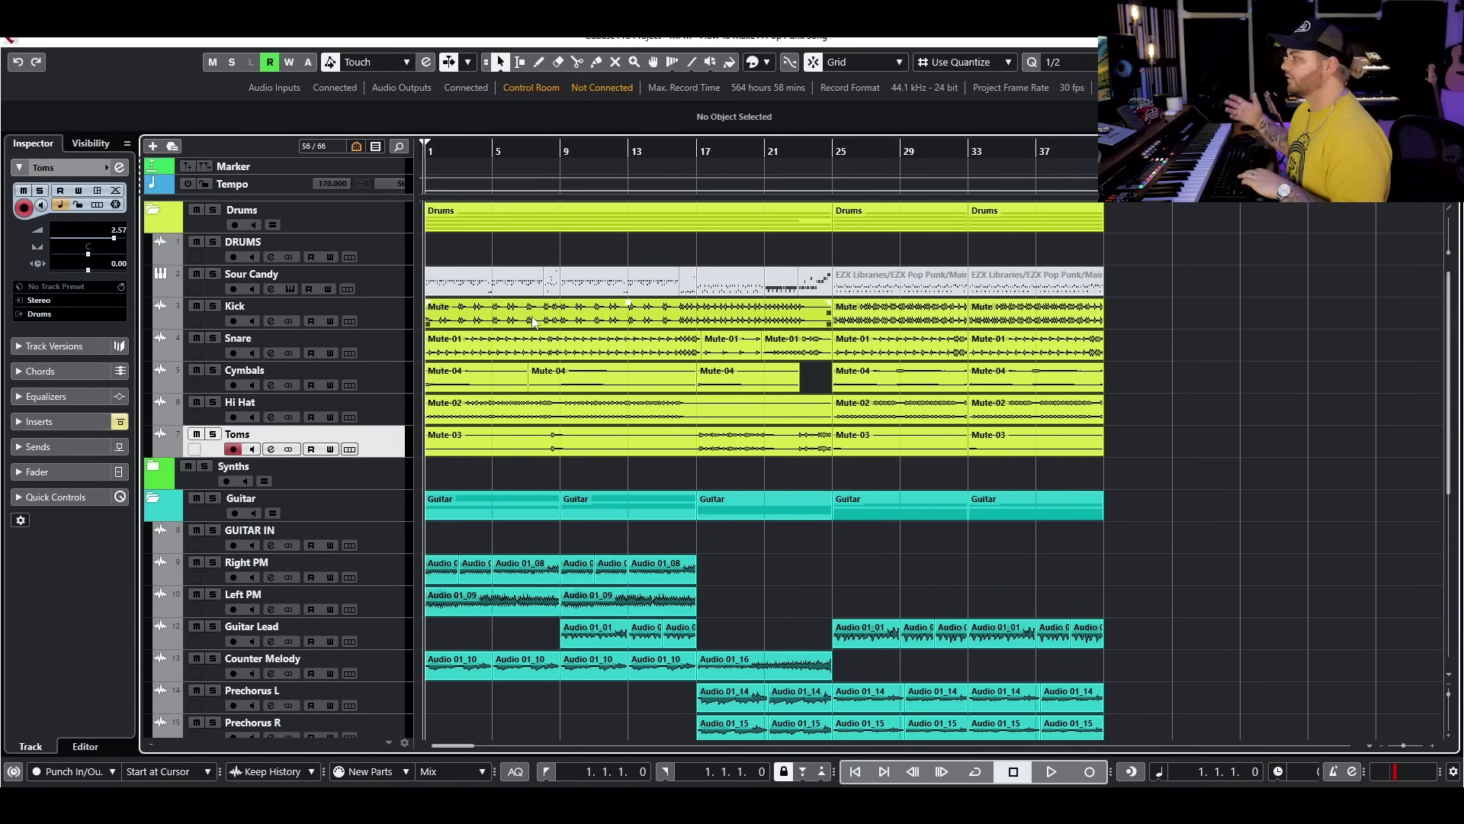
key(space)
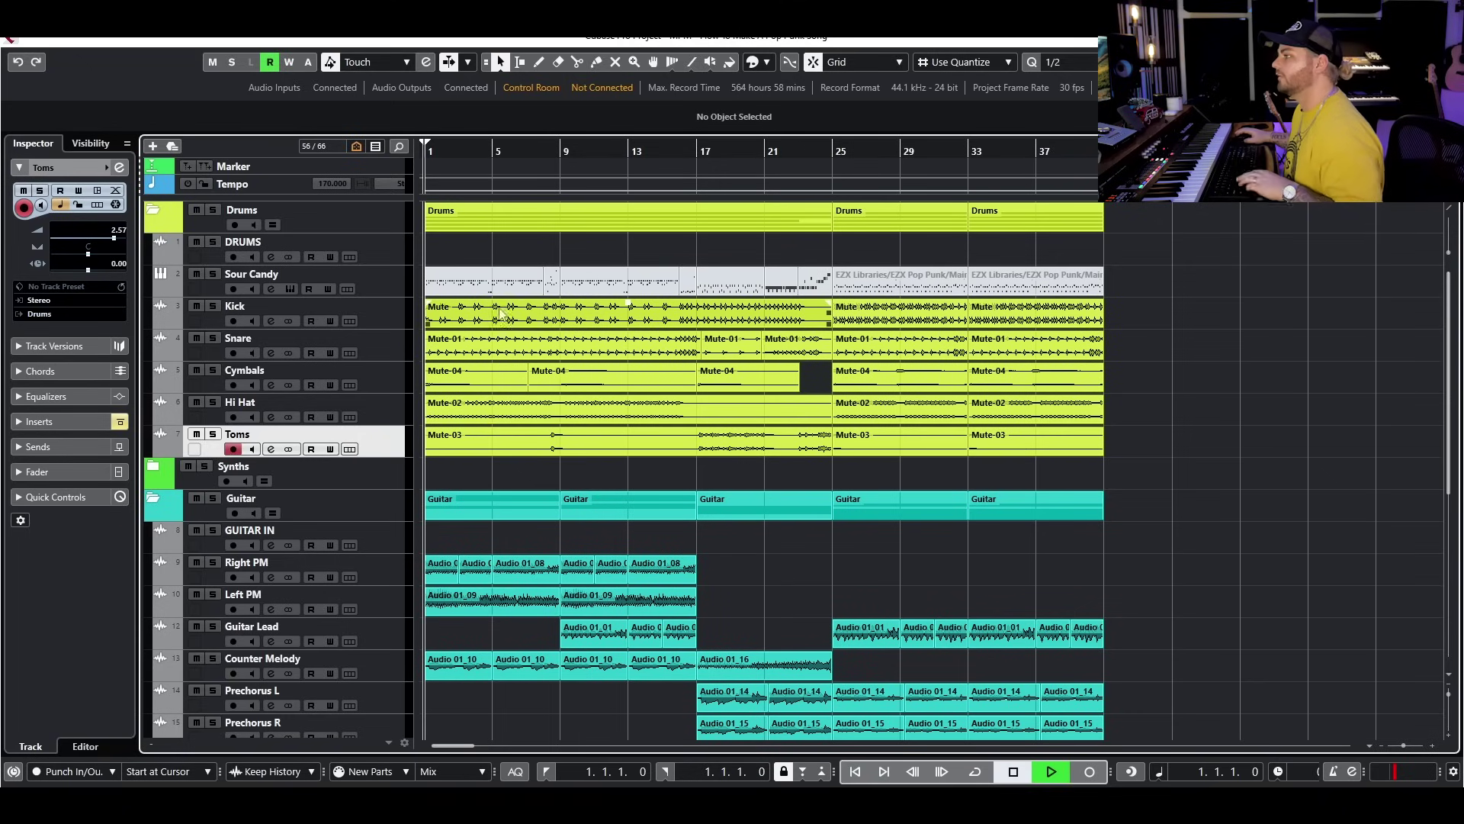
key(h)
key(f)
key(h)
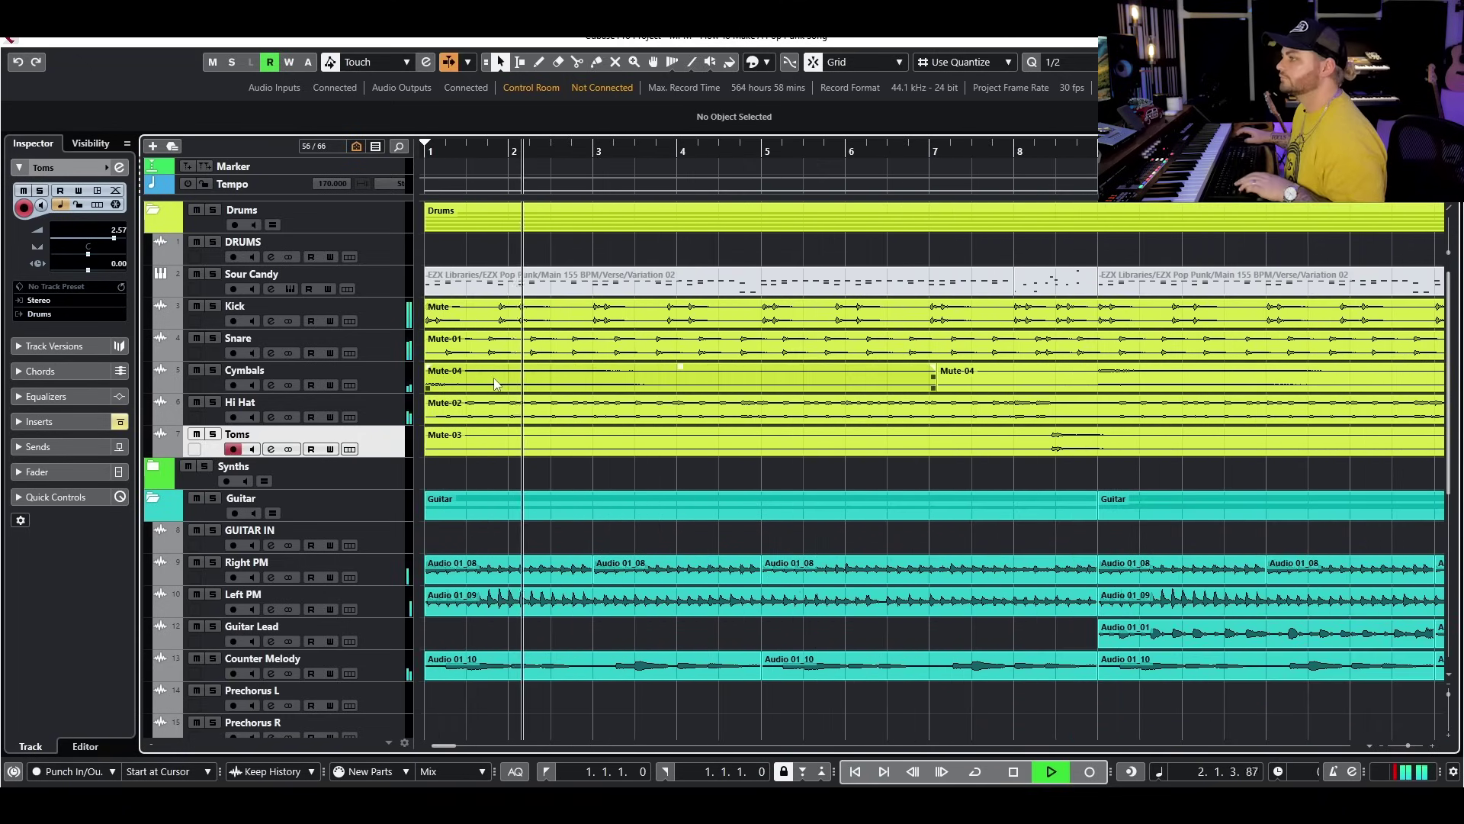
key(g)
key(g)
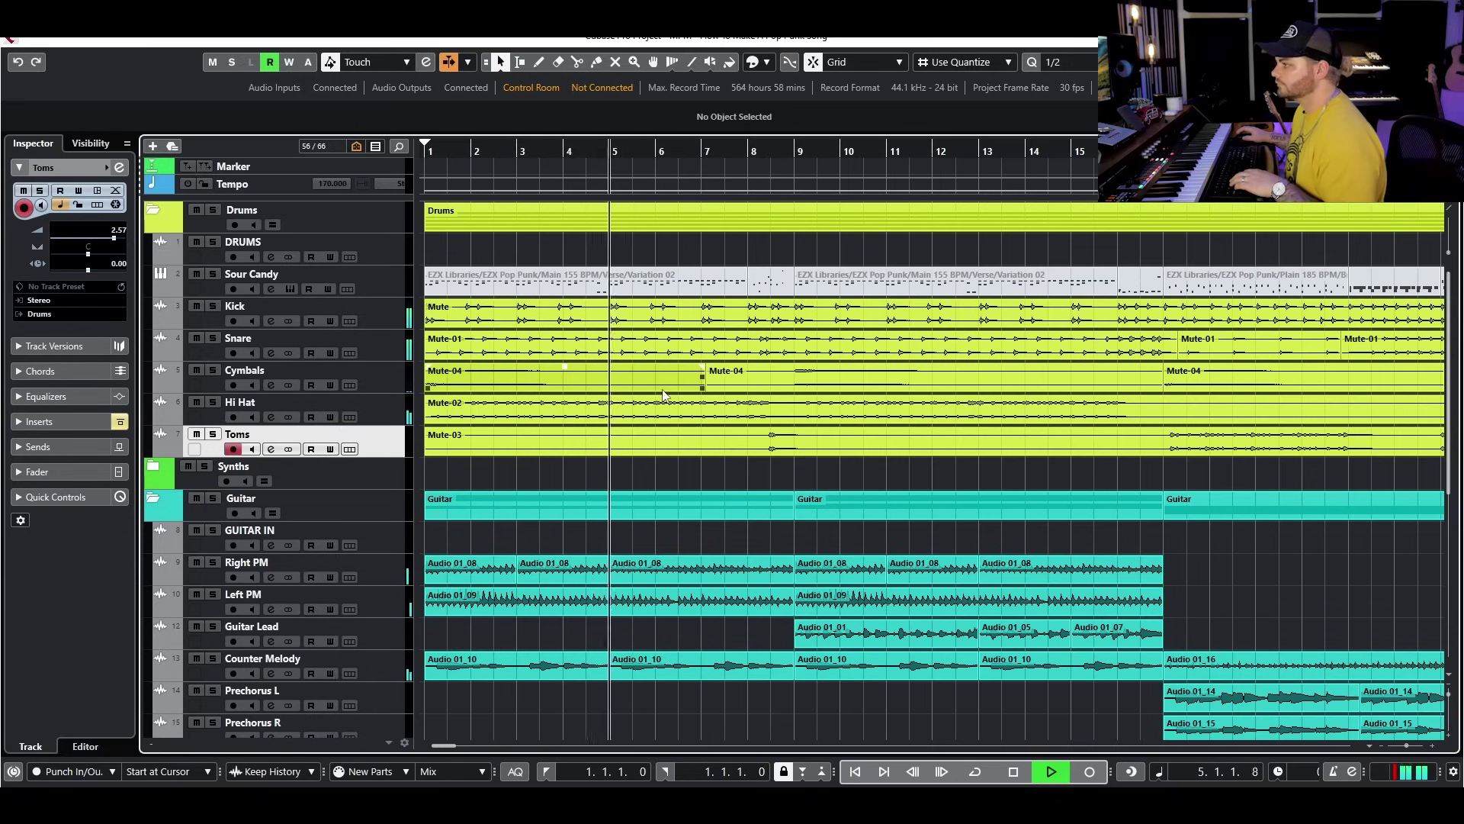
key(space)
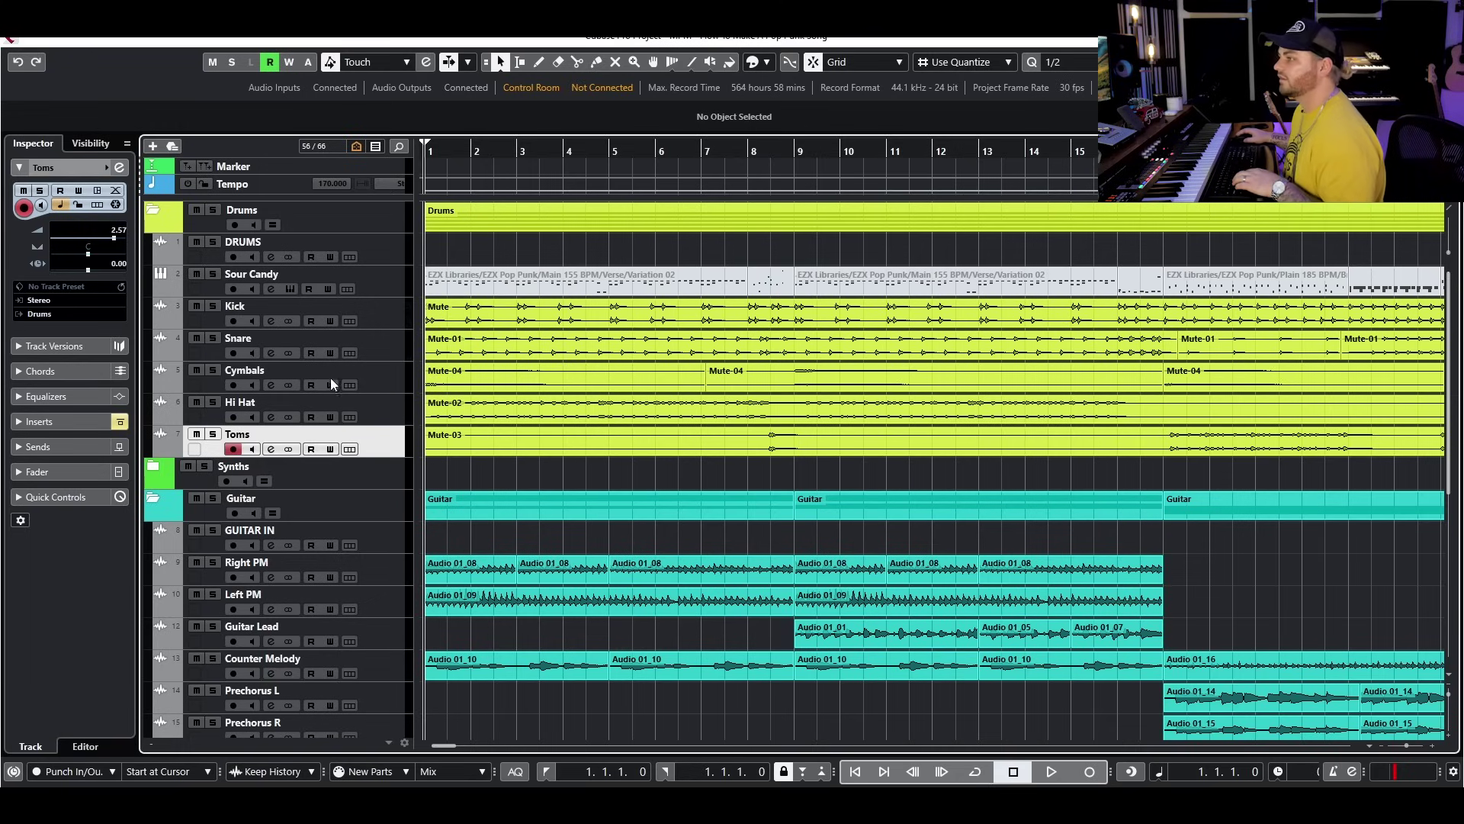
click(213, 306)
key(e)
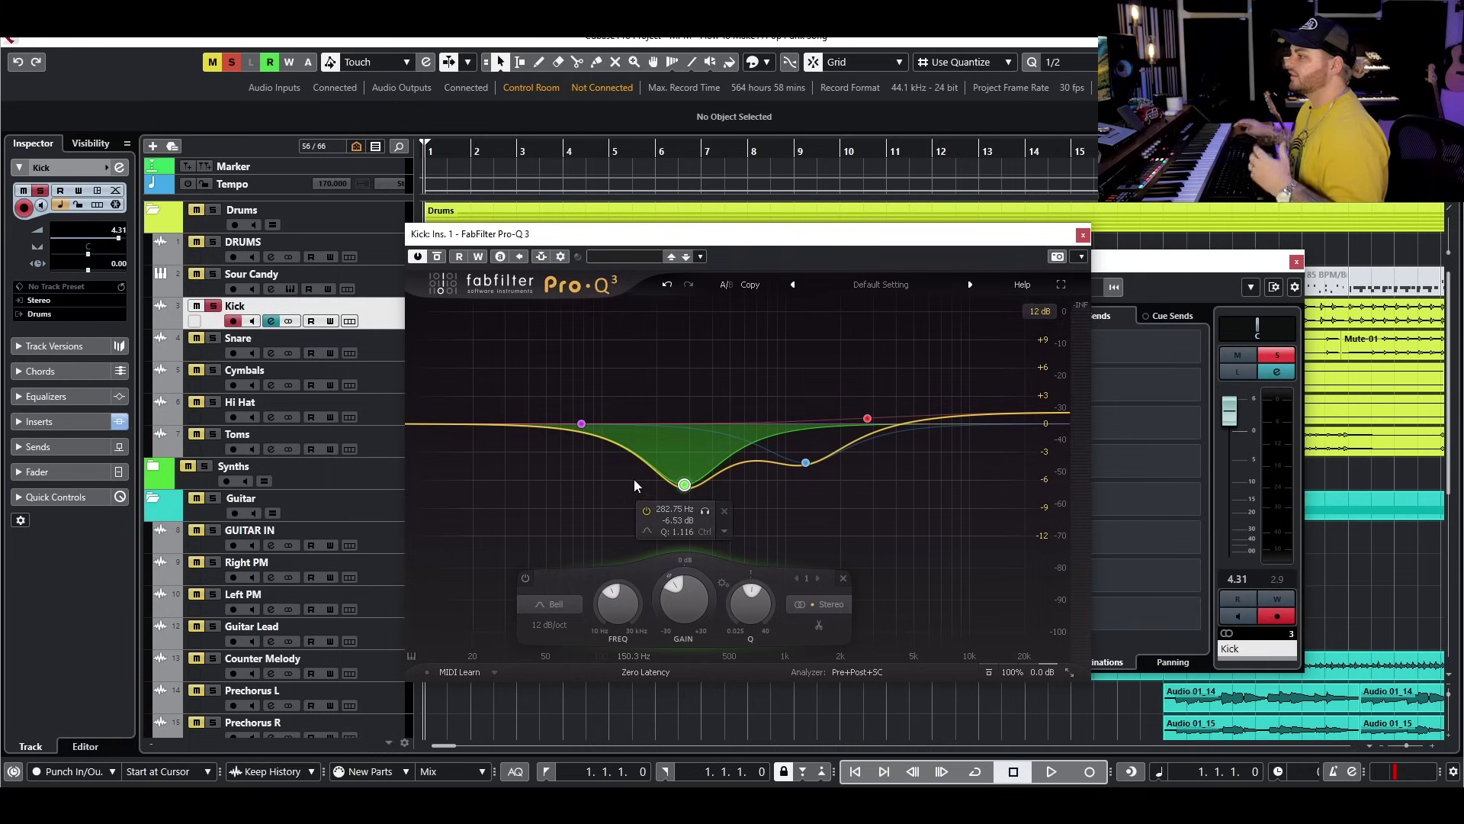
Step: Compare the Kick's Pro-Q 3 EQ bypassed and active during playback, selecting the blue dip band
click(439, 256)
key(space)
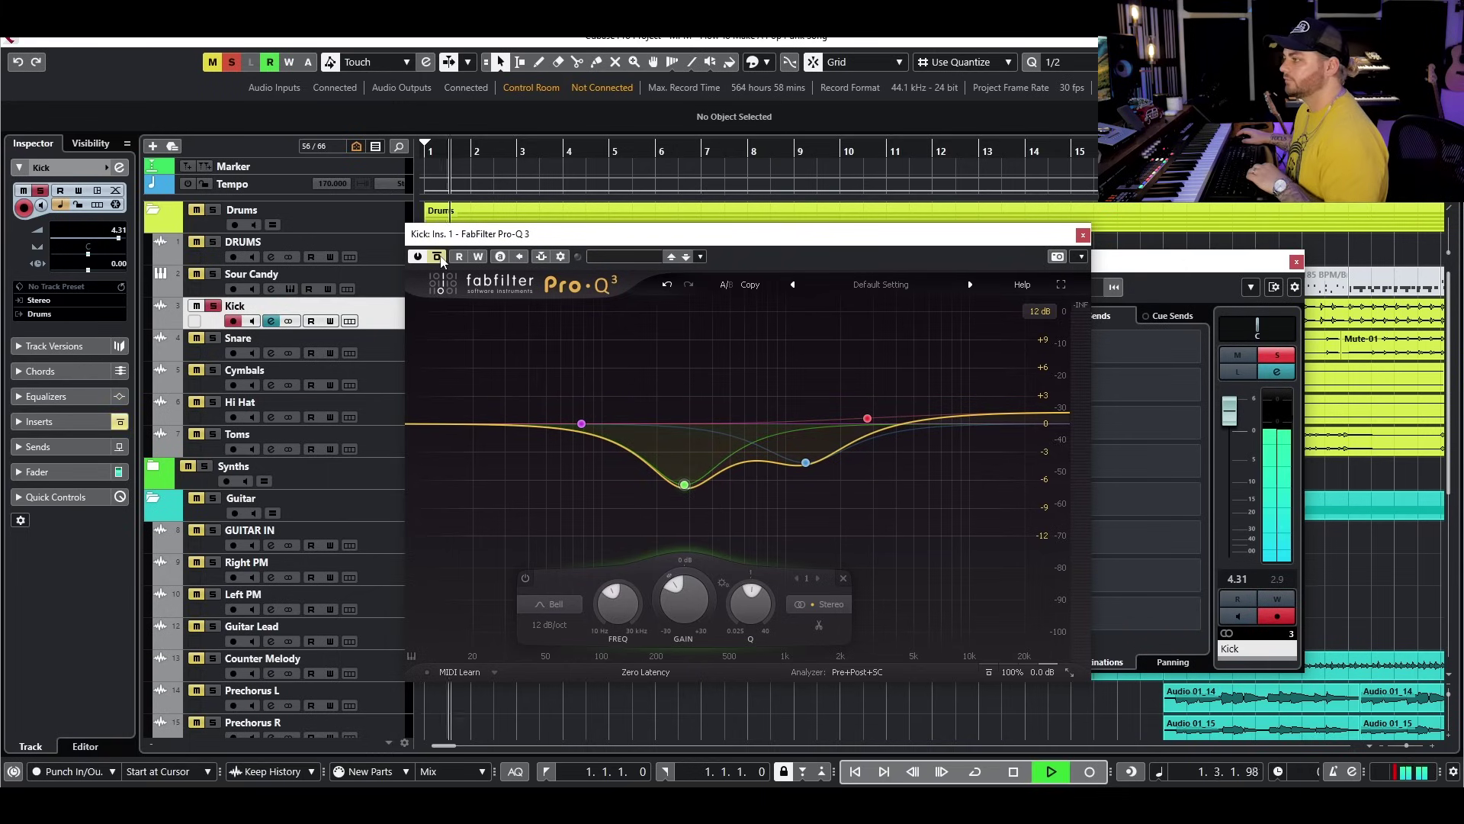
click(439, 256)
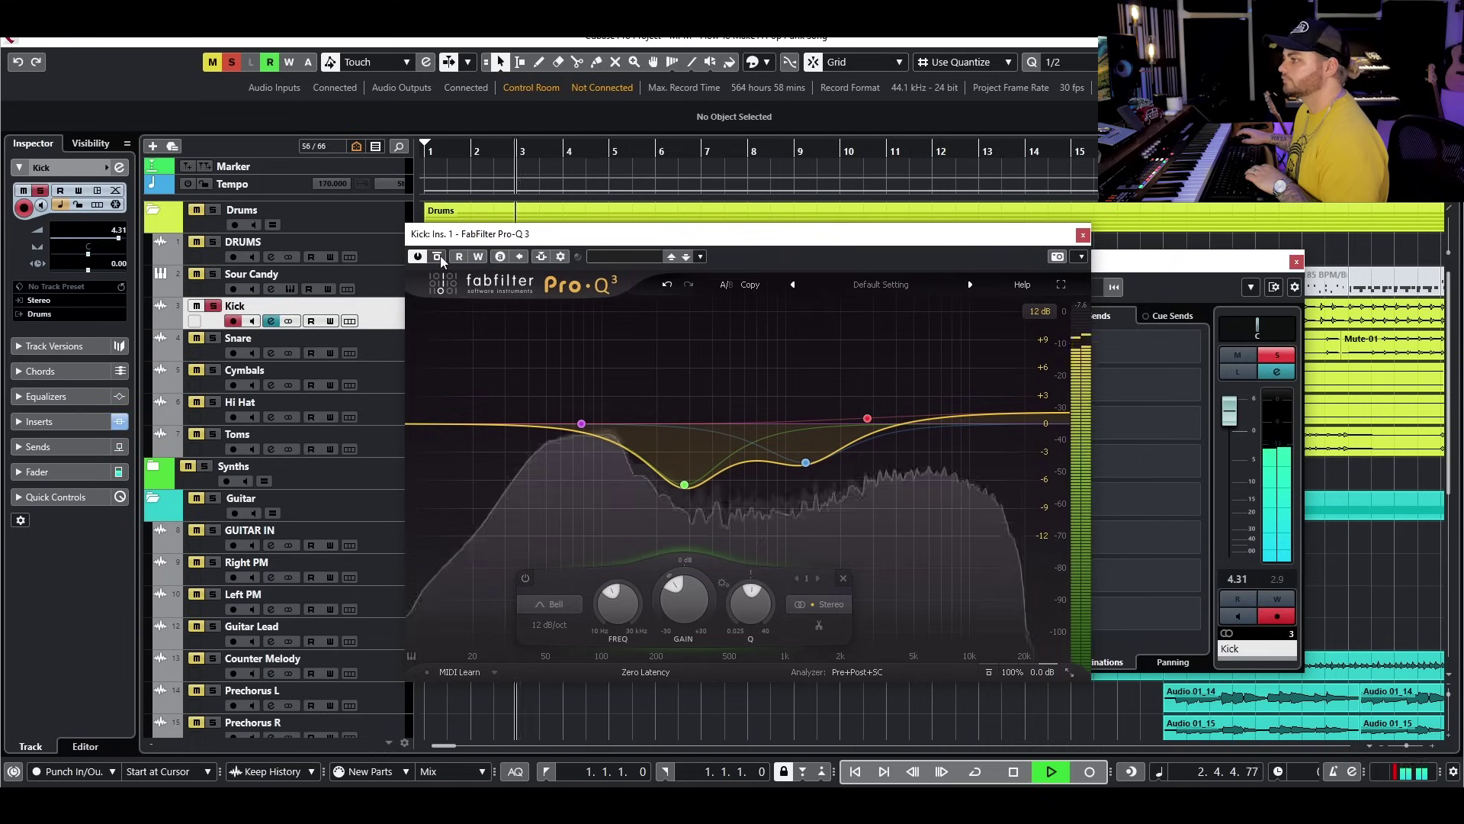
key(space)
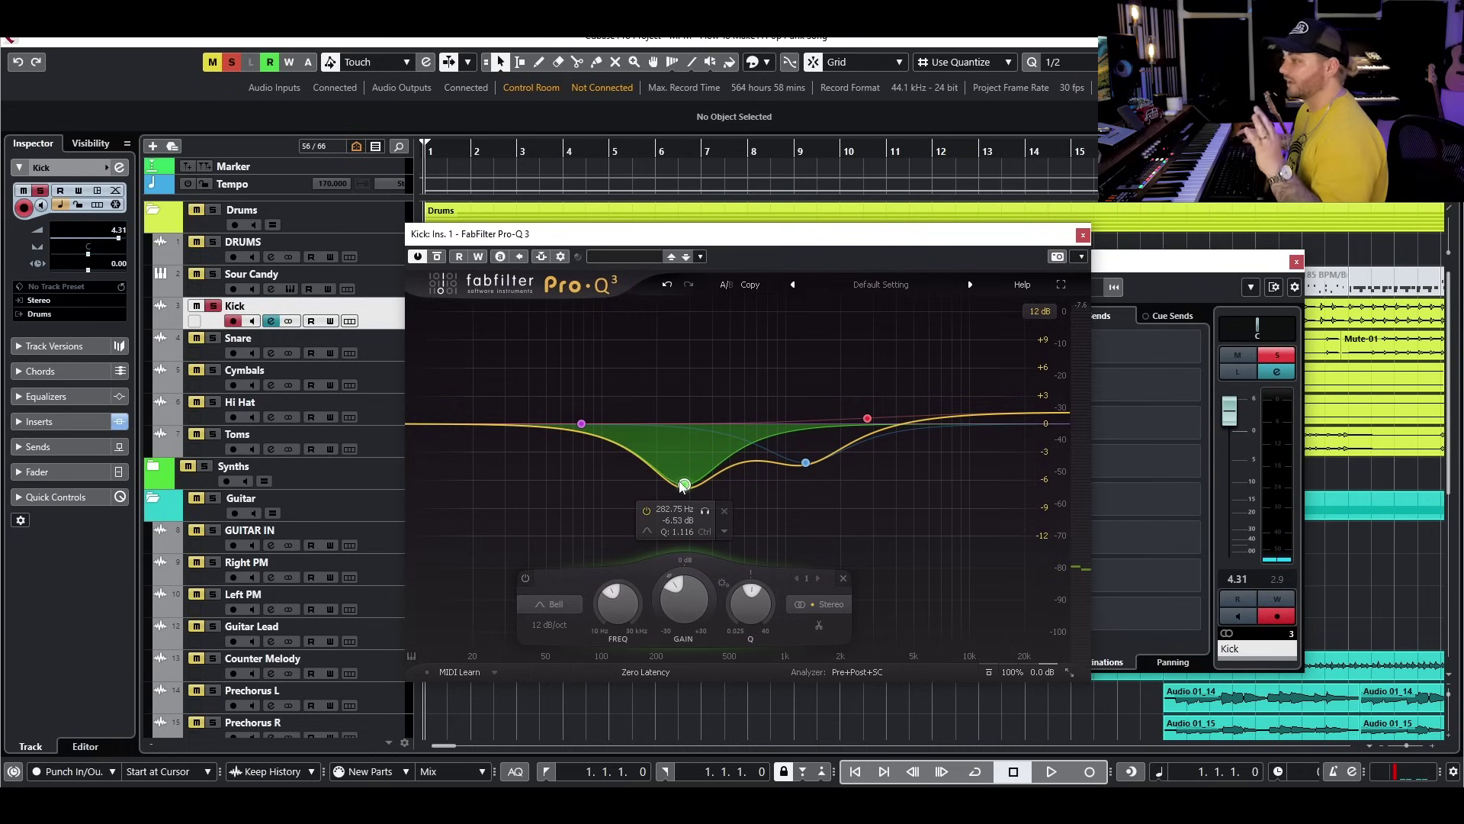
click(806, 462)
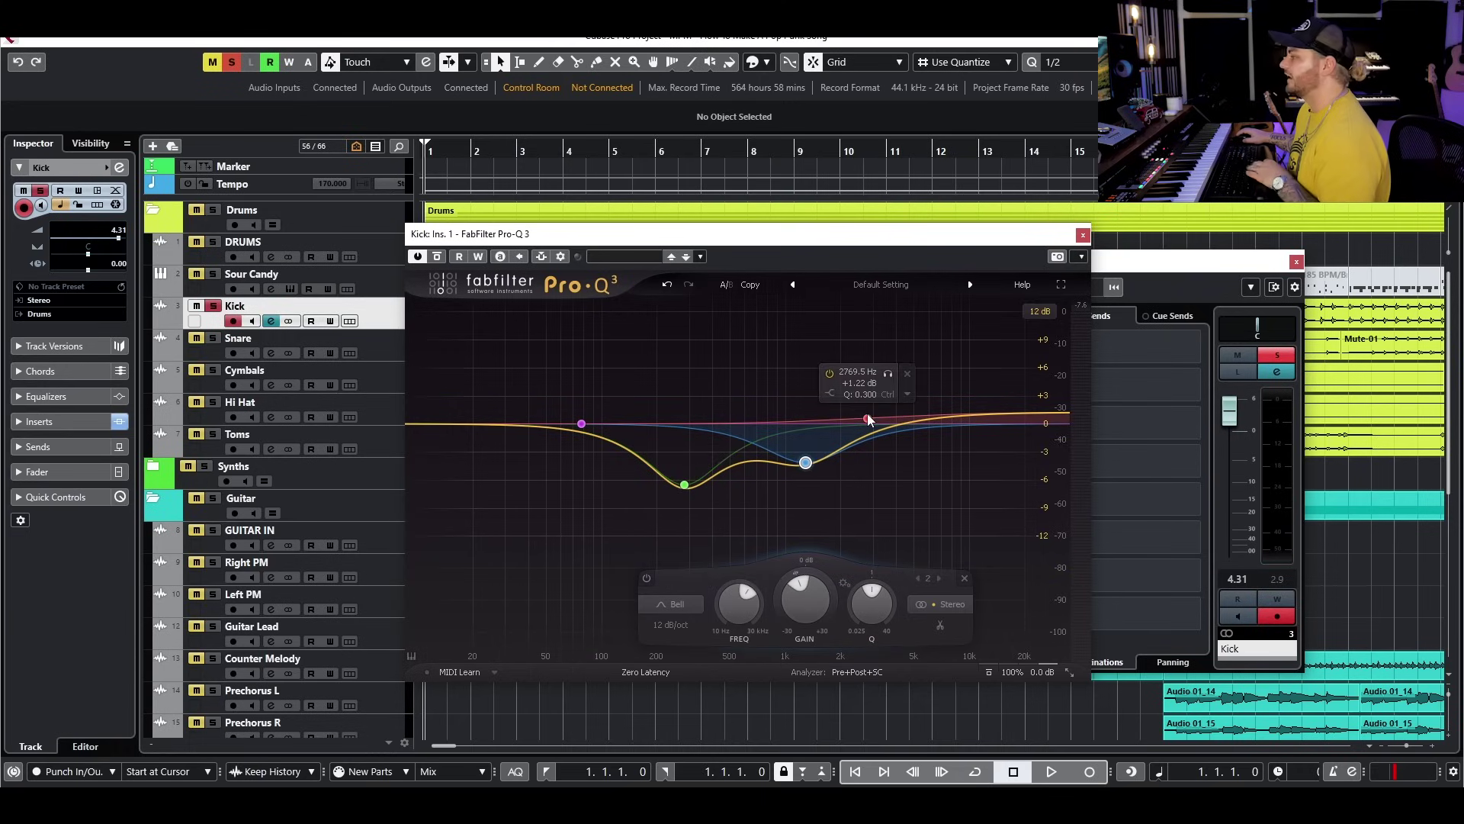
key(space)
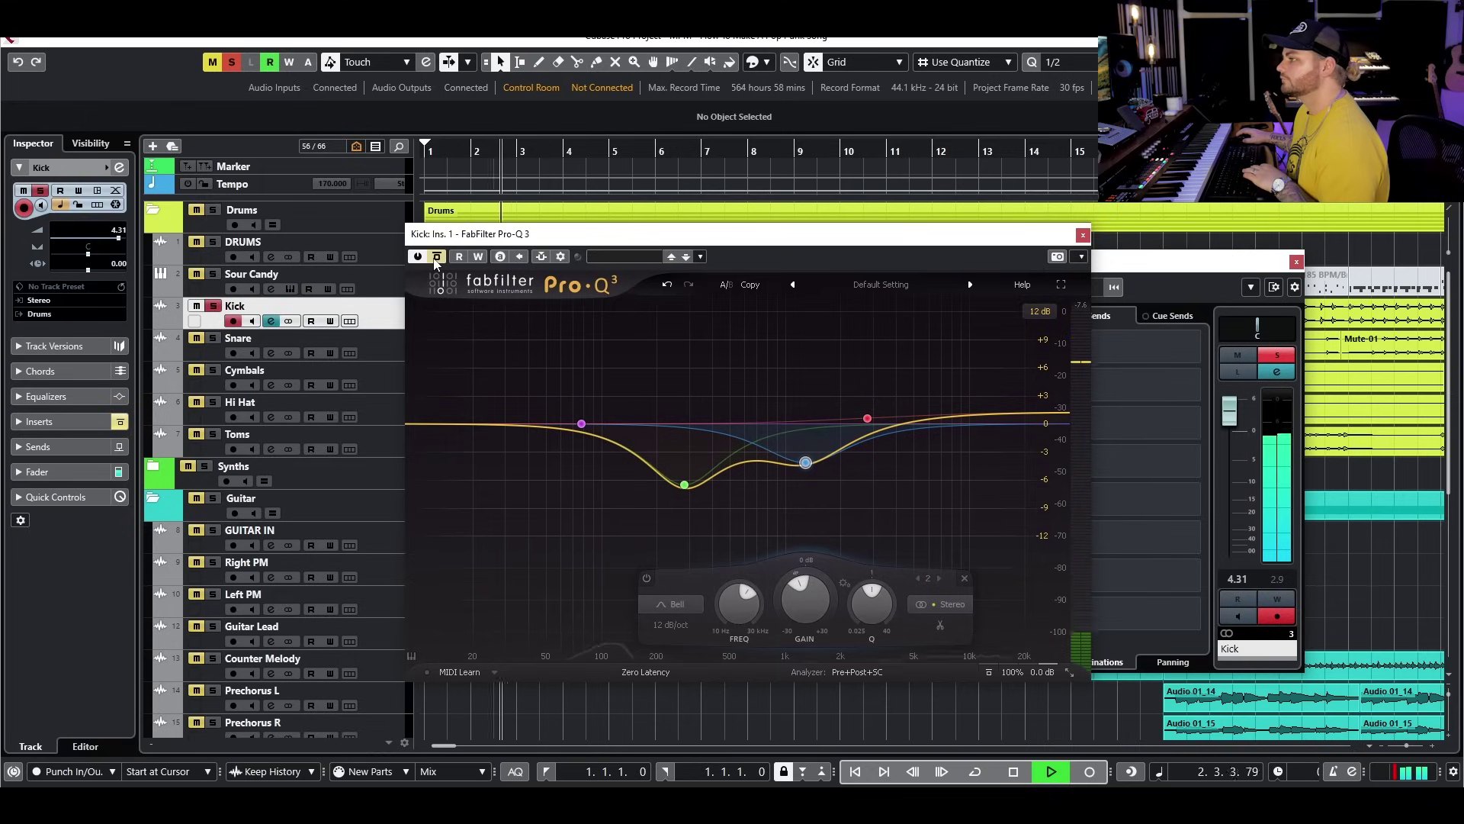
click(436, 256)
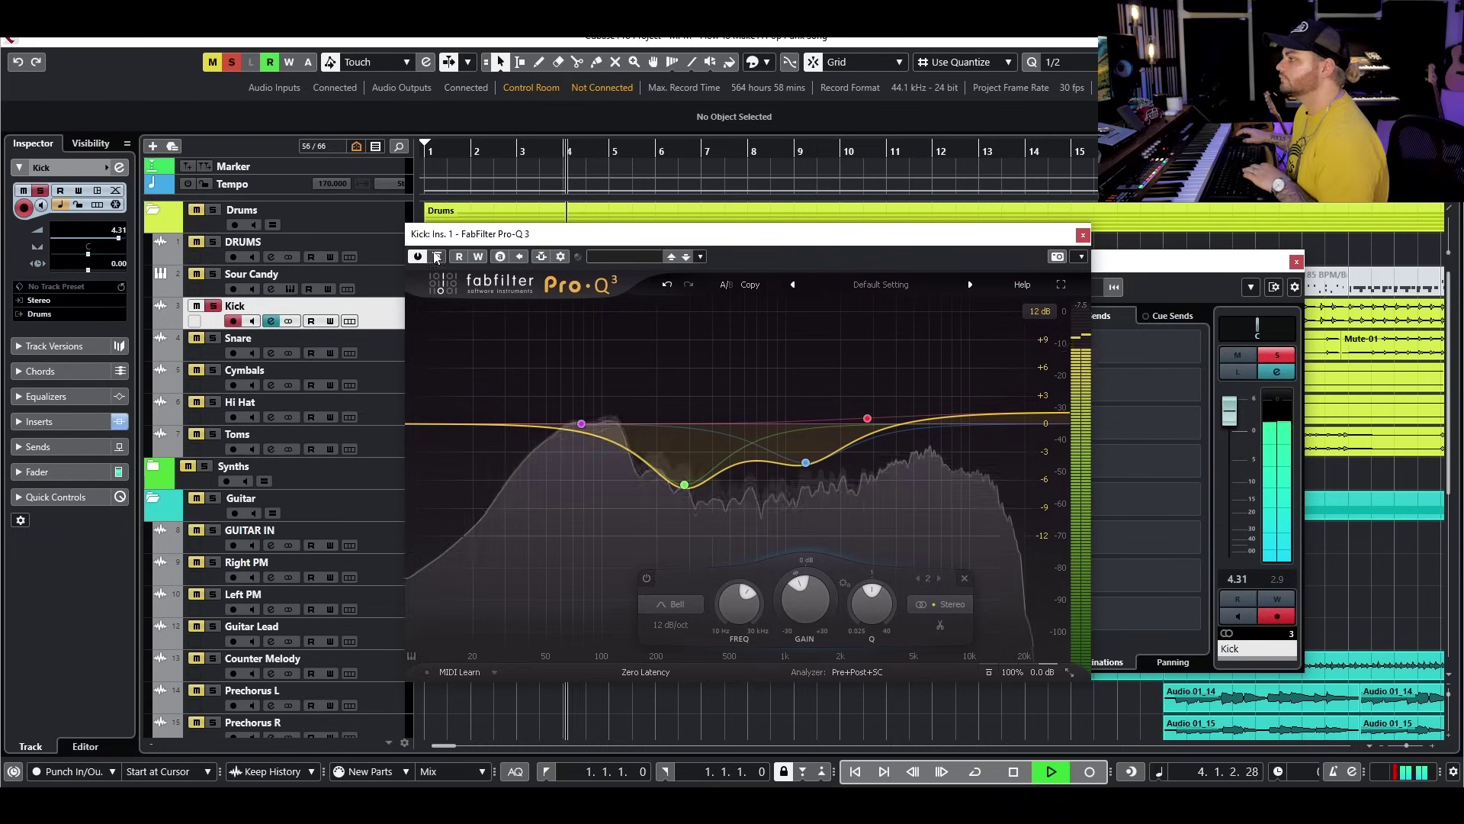
key(space)
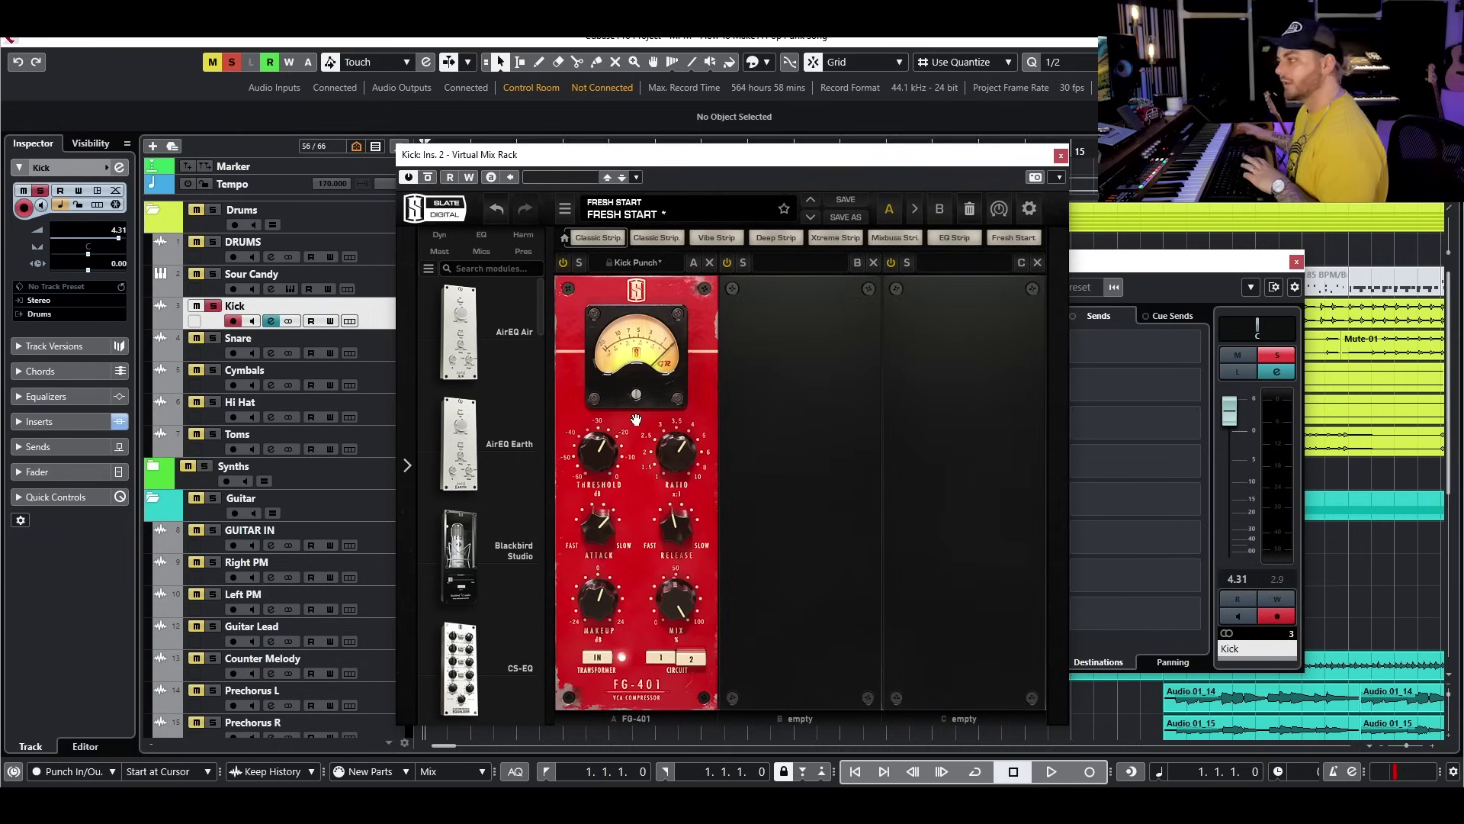
Step: Toggle the Kick's FG-401 compressor off and back on during playback
key(space)
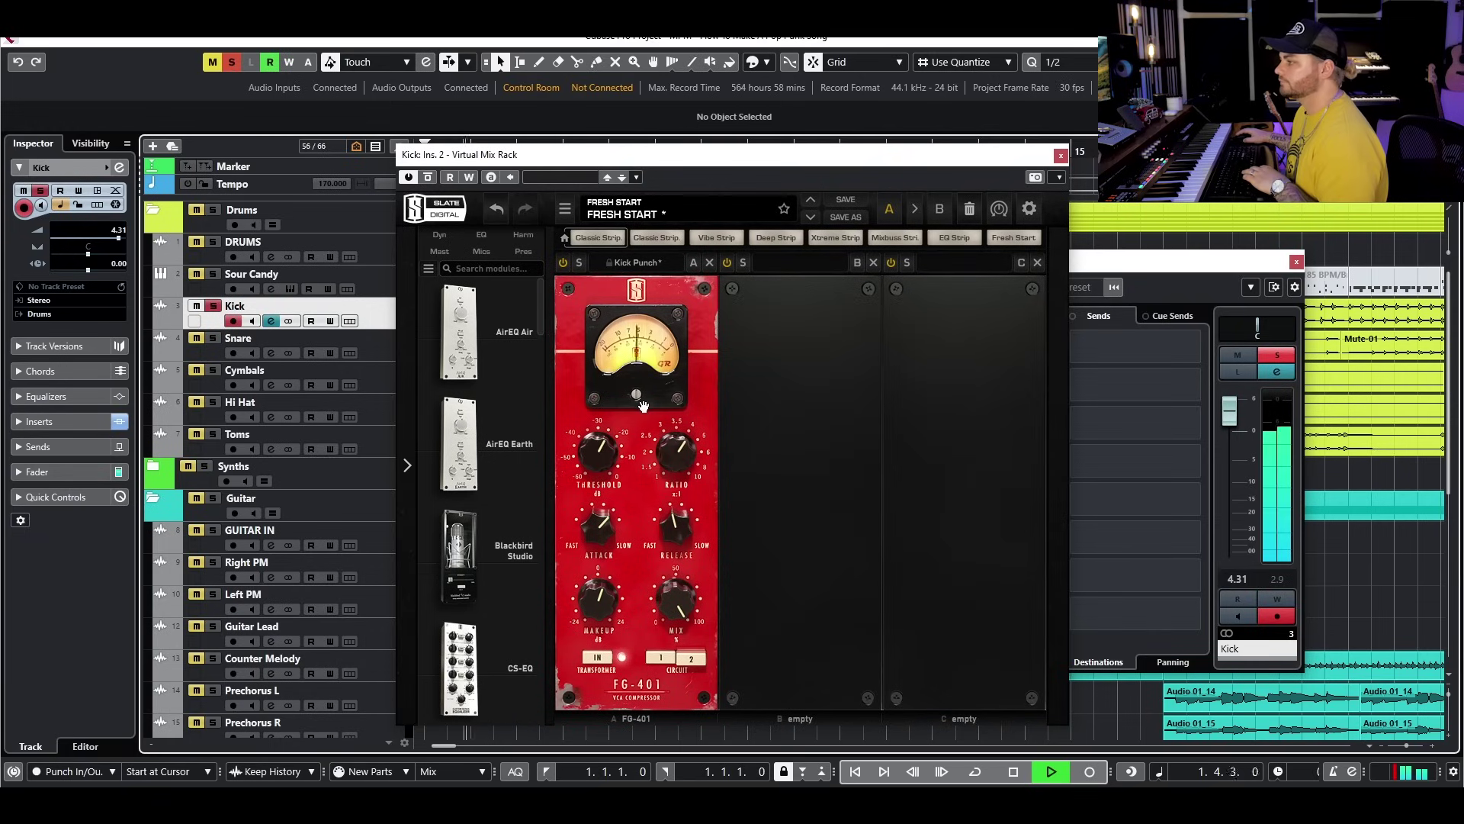
click(566, 263)
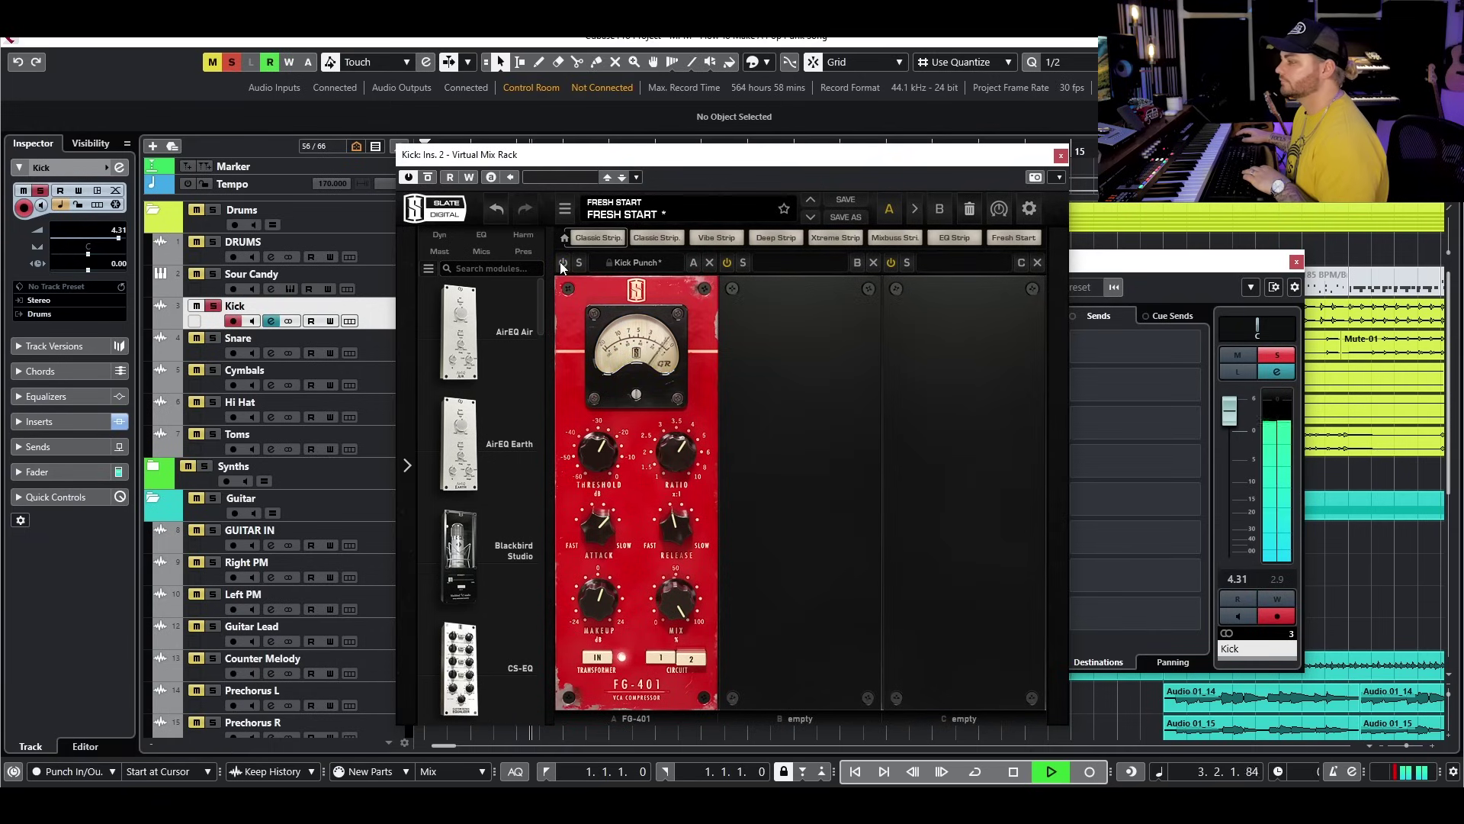
click(565, 263)
key(space)
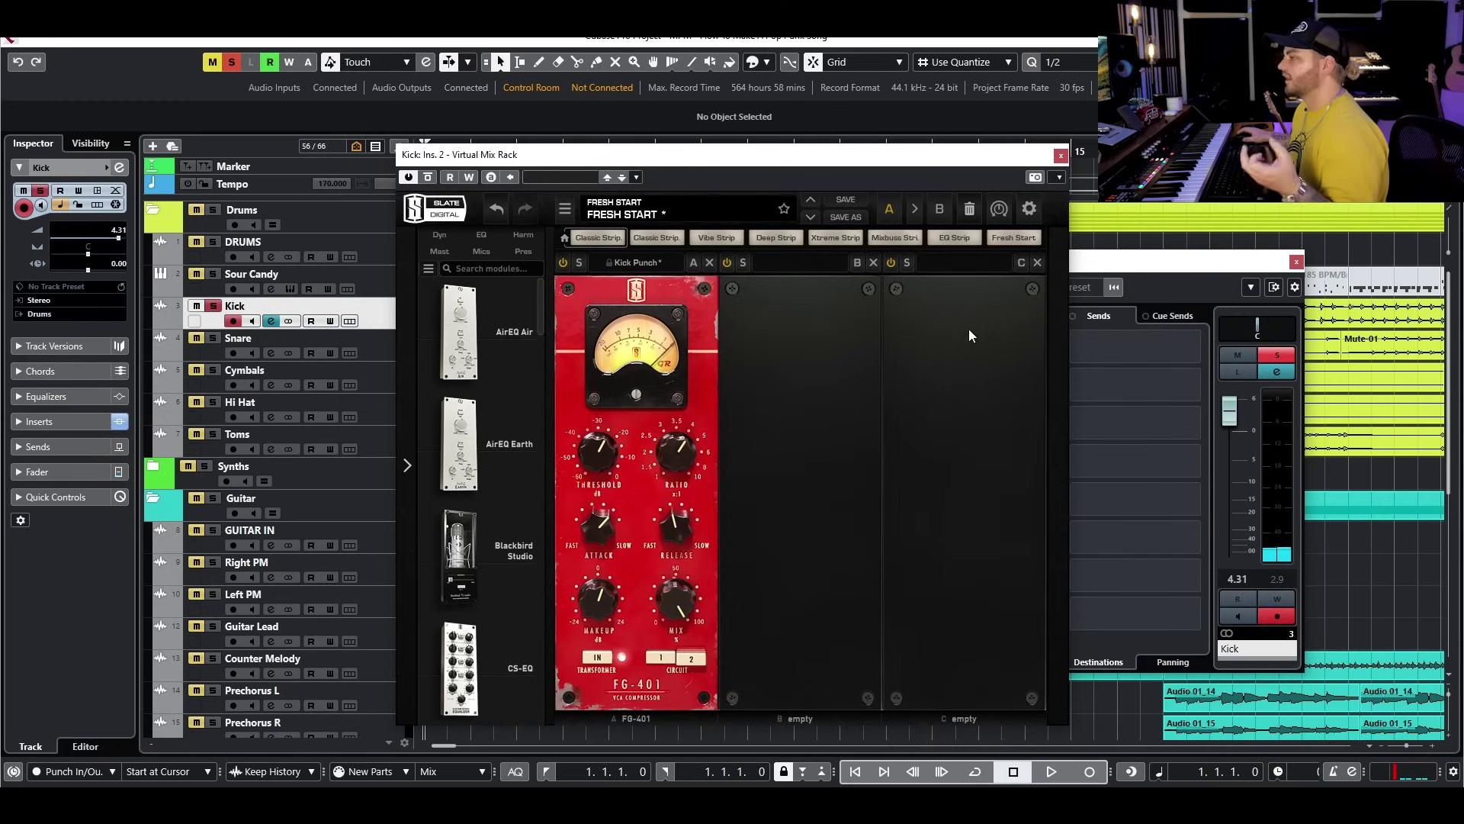
Step: Audition the Kick's VerbSuite Classics CLA AL2 Drum Verb, then re-enable all its inserts
click(1060, 156)
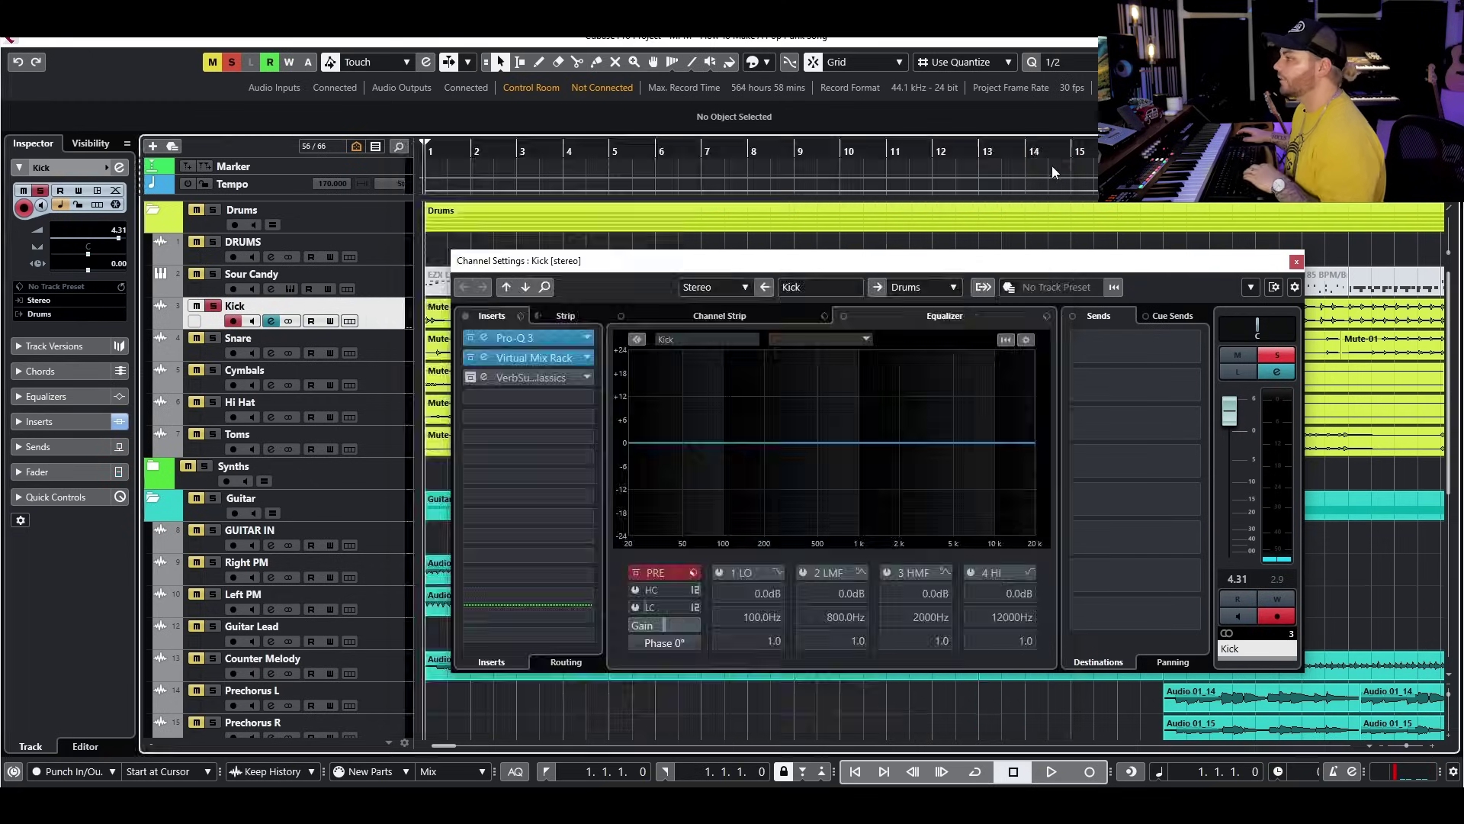
click(532, 378)
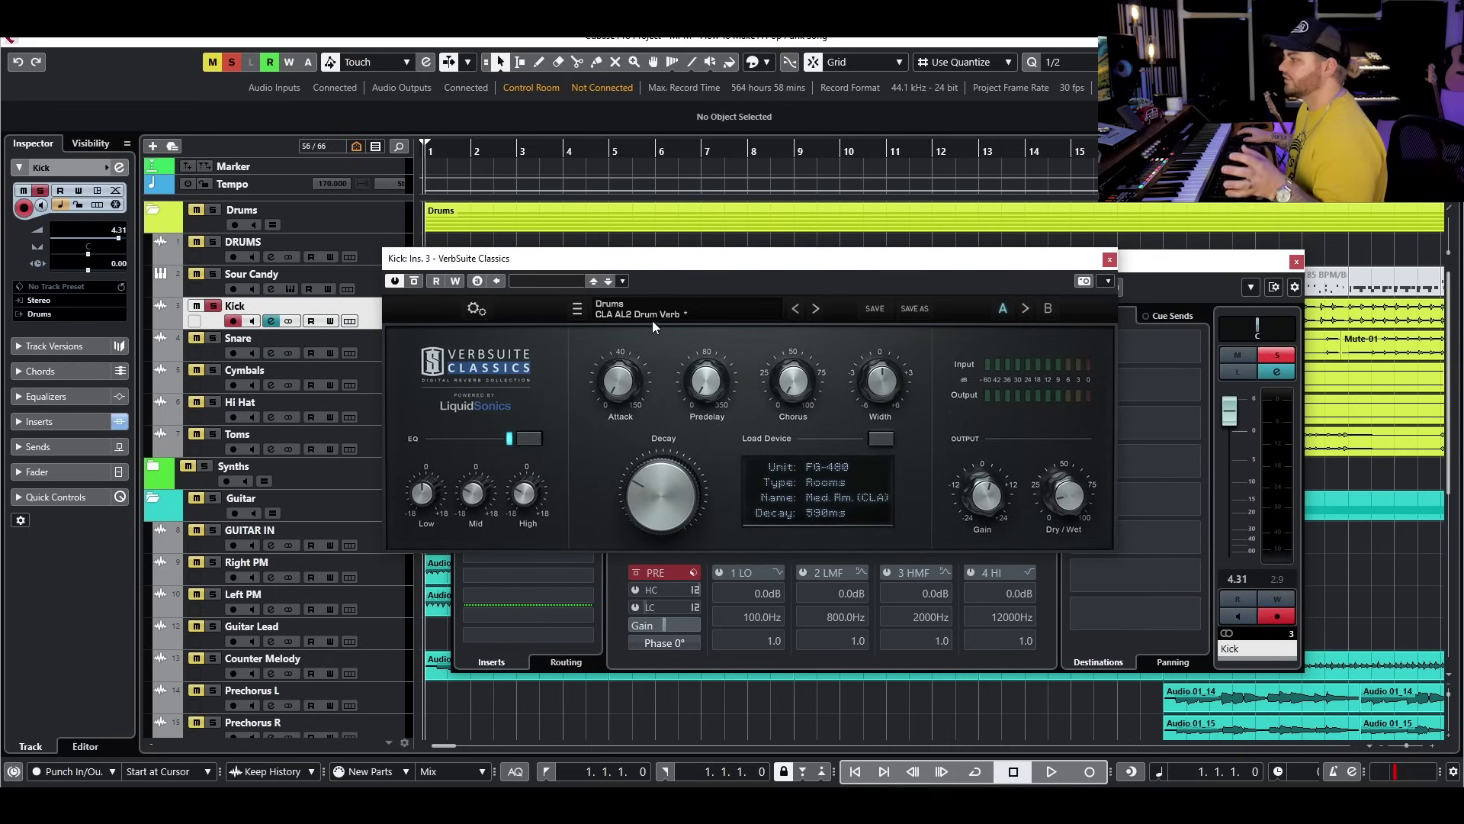
mouse_move(1077, 501)
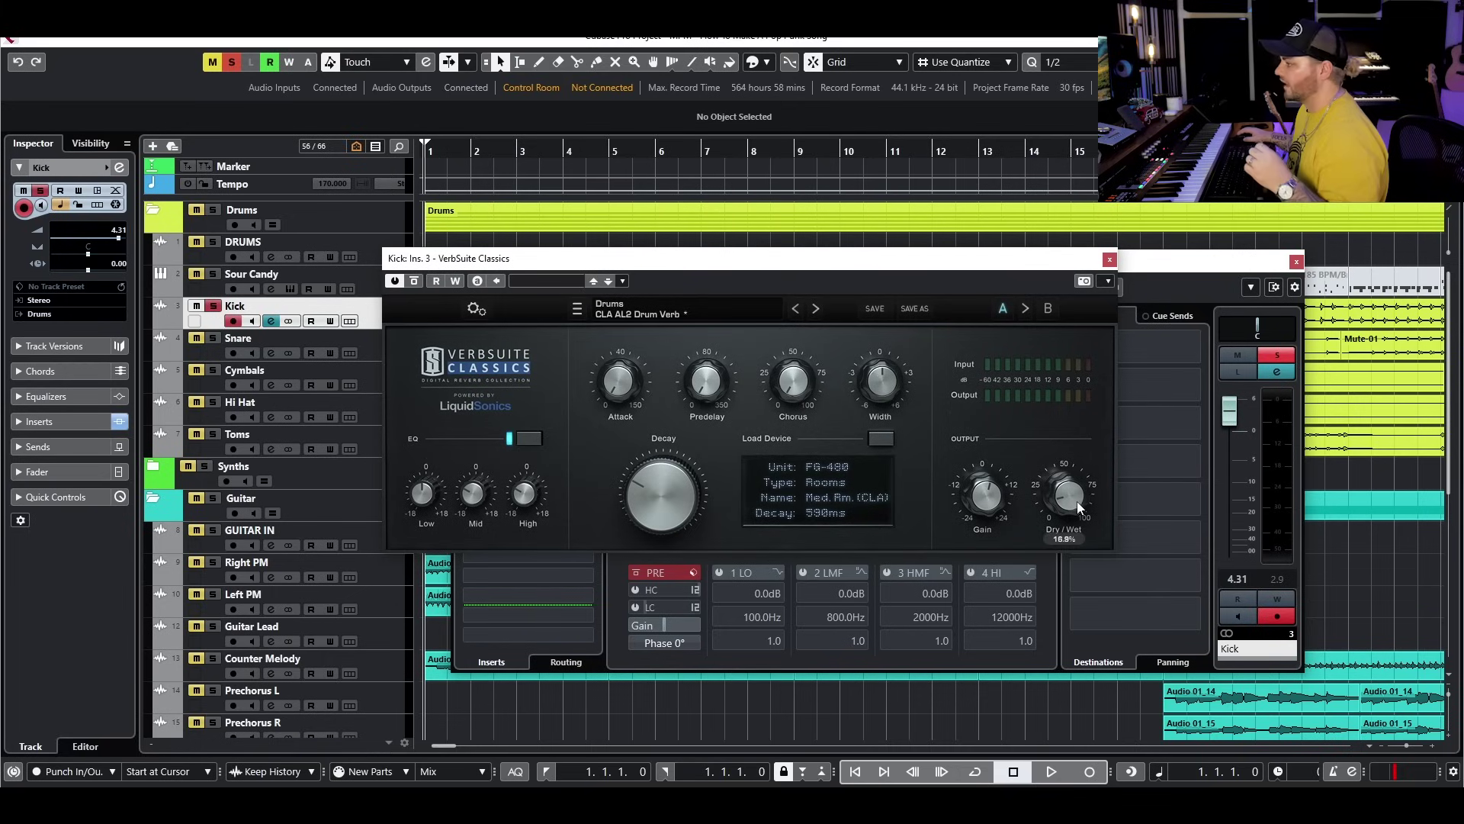
key(space)
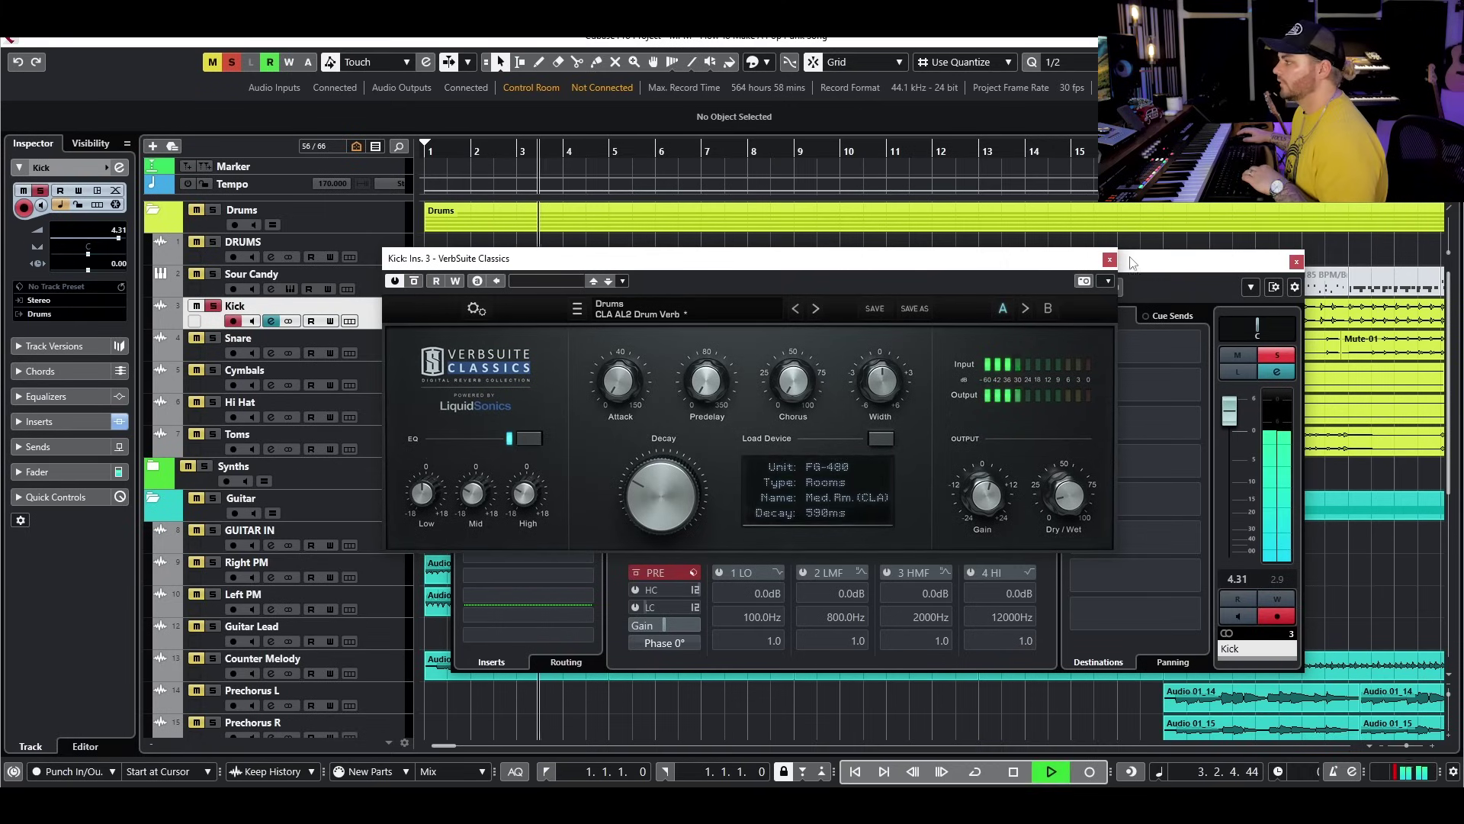
key(ctrl+w)
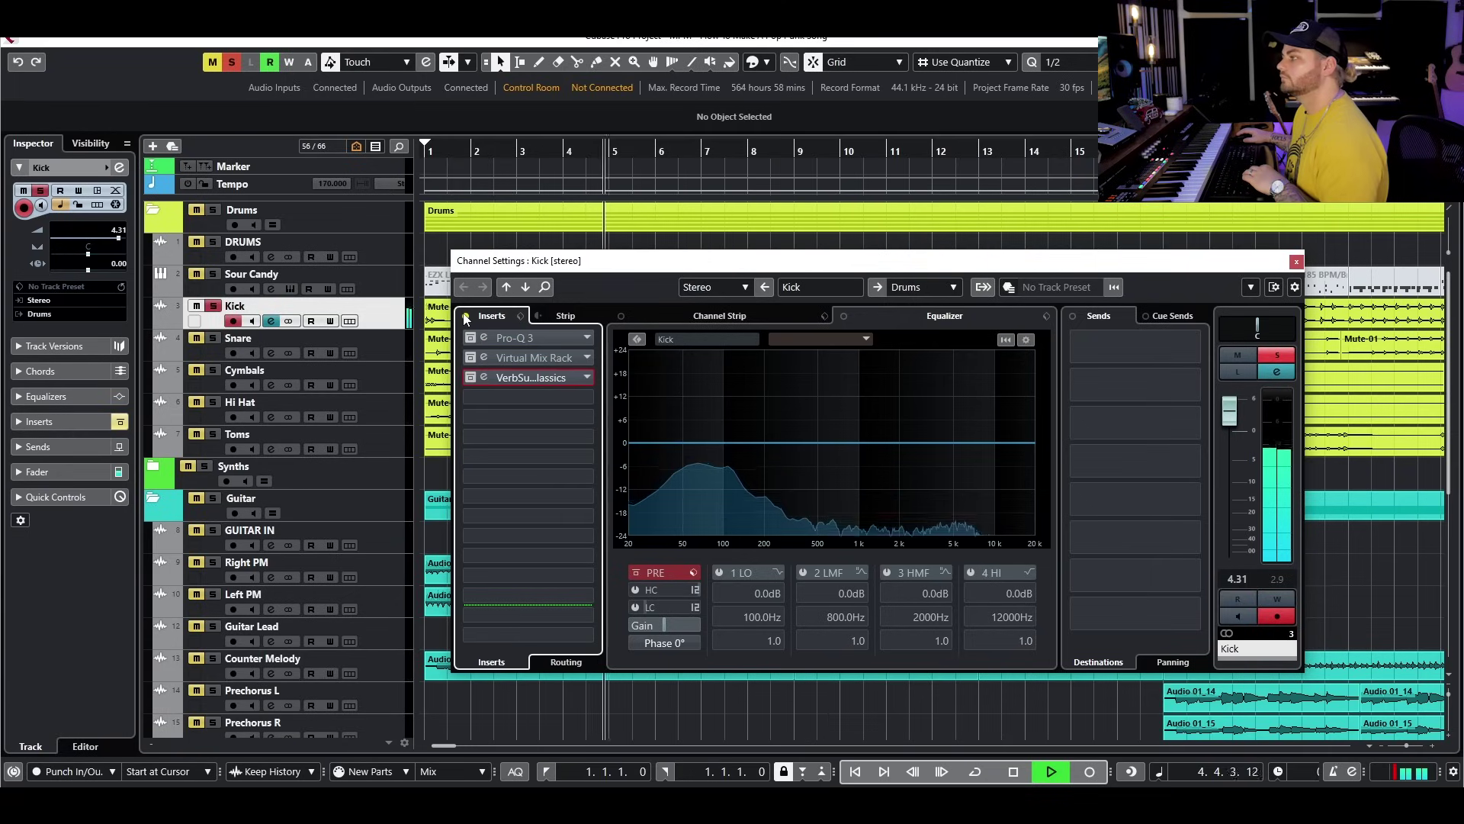
click(466, 316)
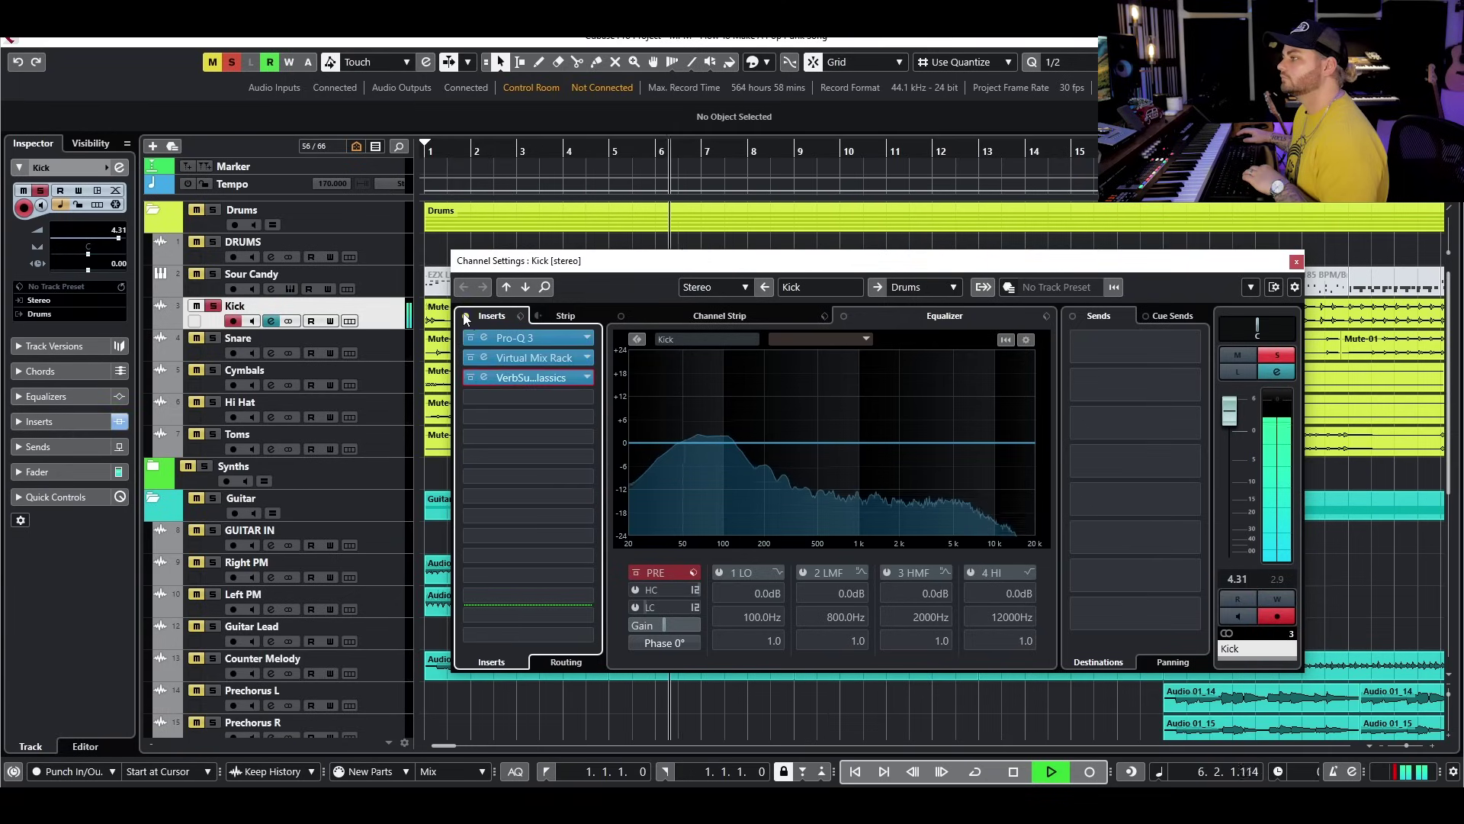
key(space)
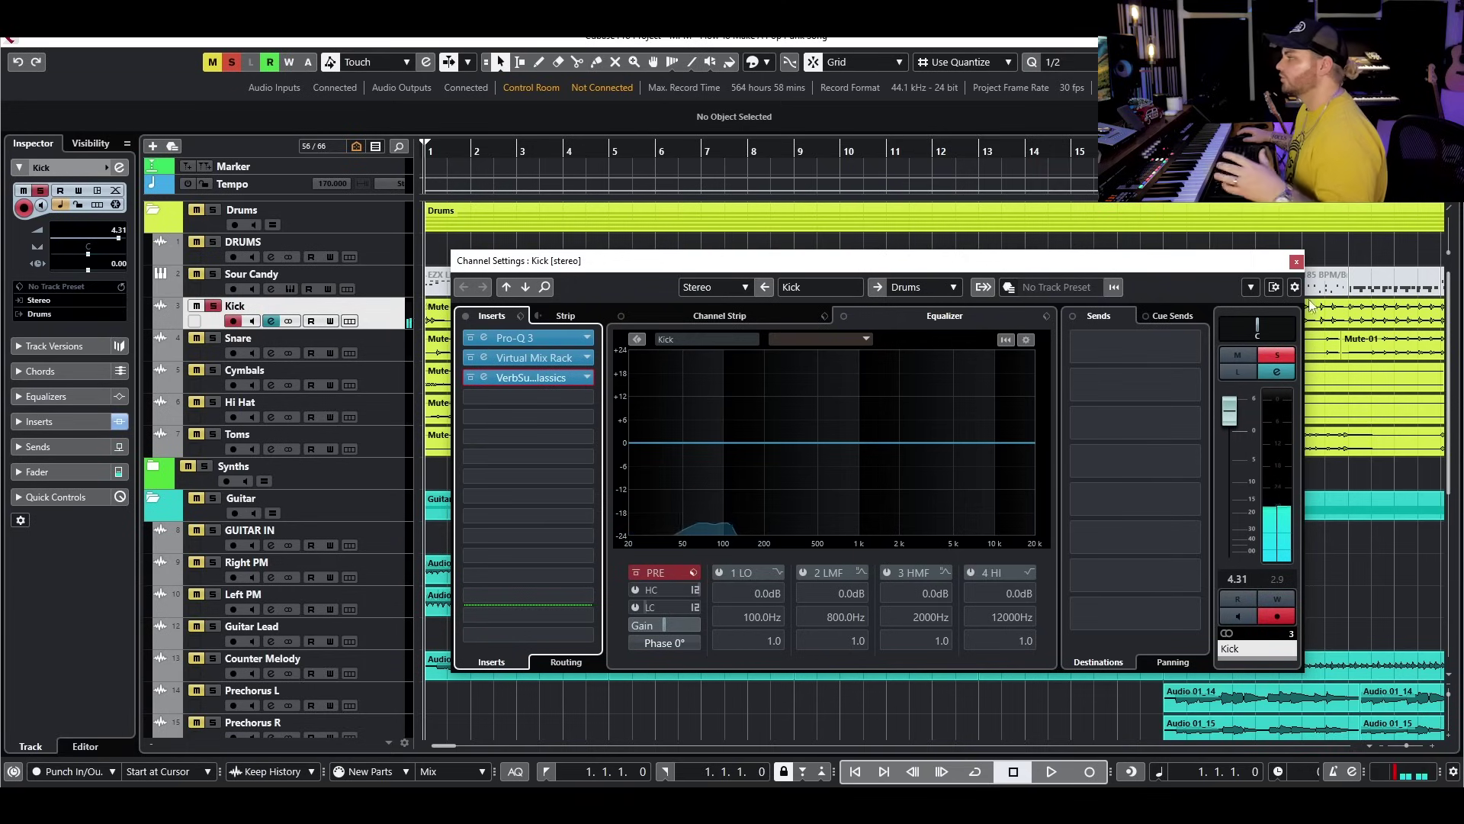
Step: Solo the Snare alongside the Kick and play them together
click(1297, 263)
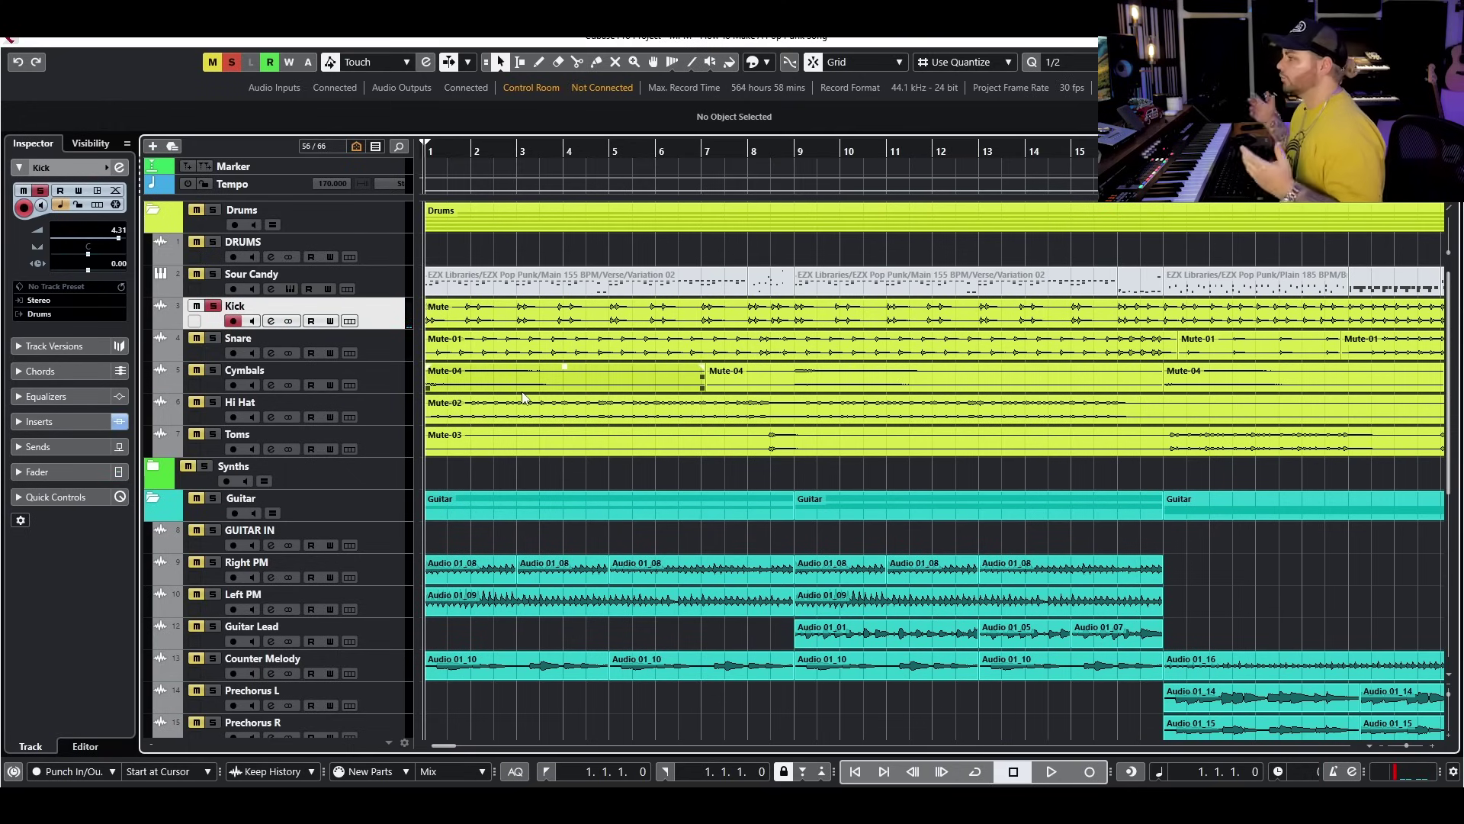
click(212, 338)
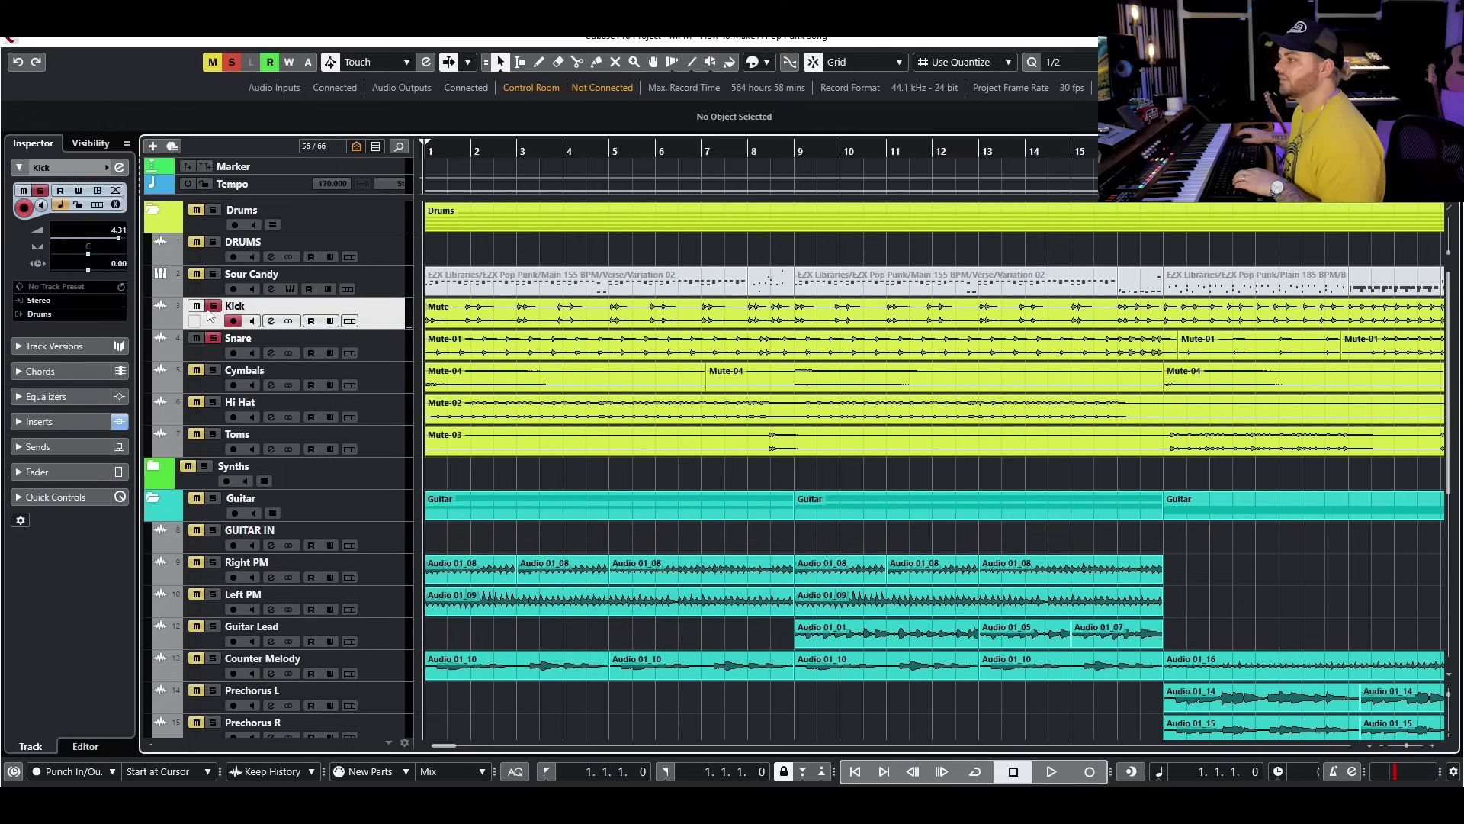
key(space)
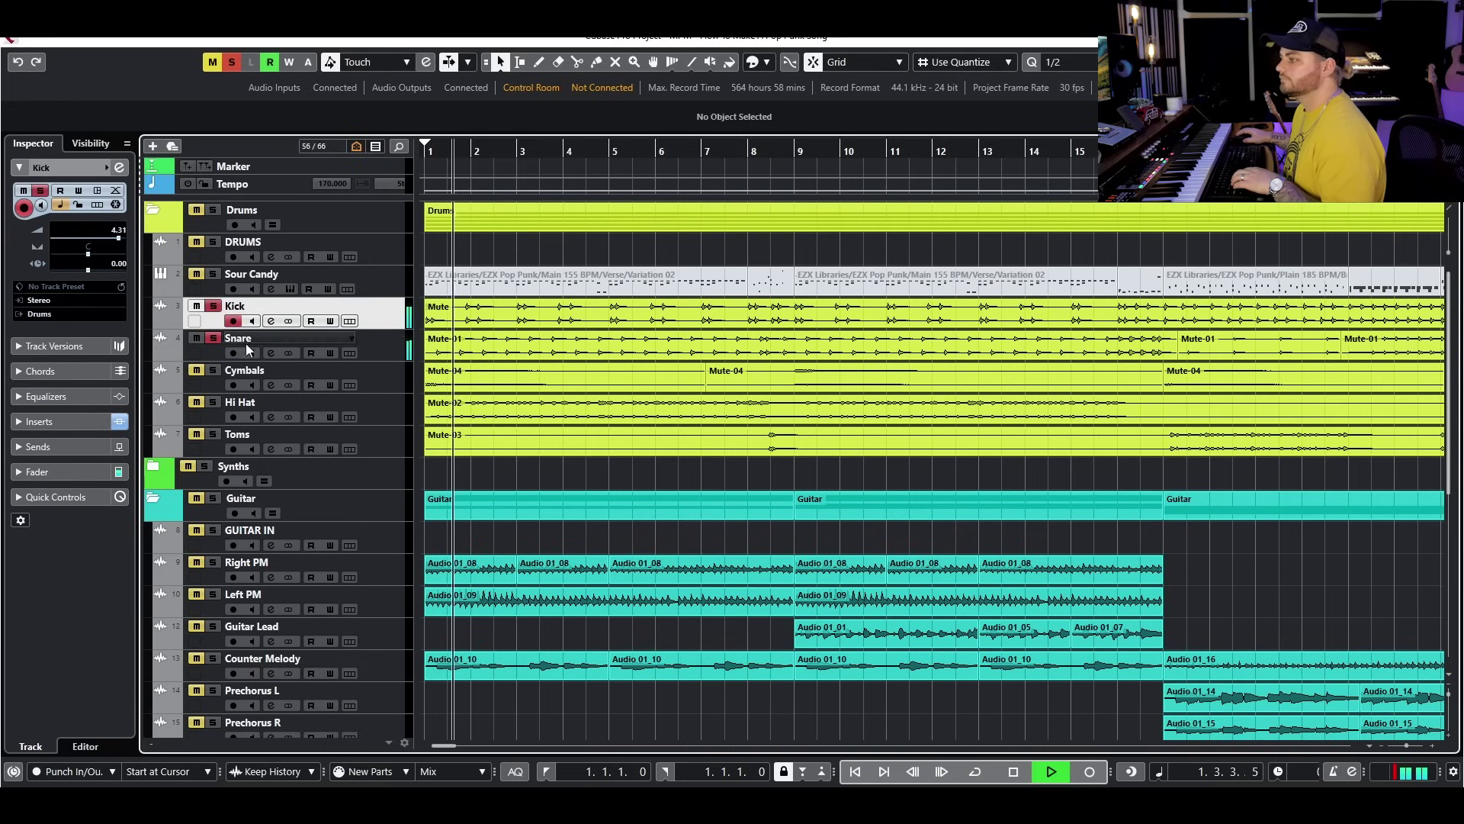
key(space)
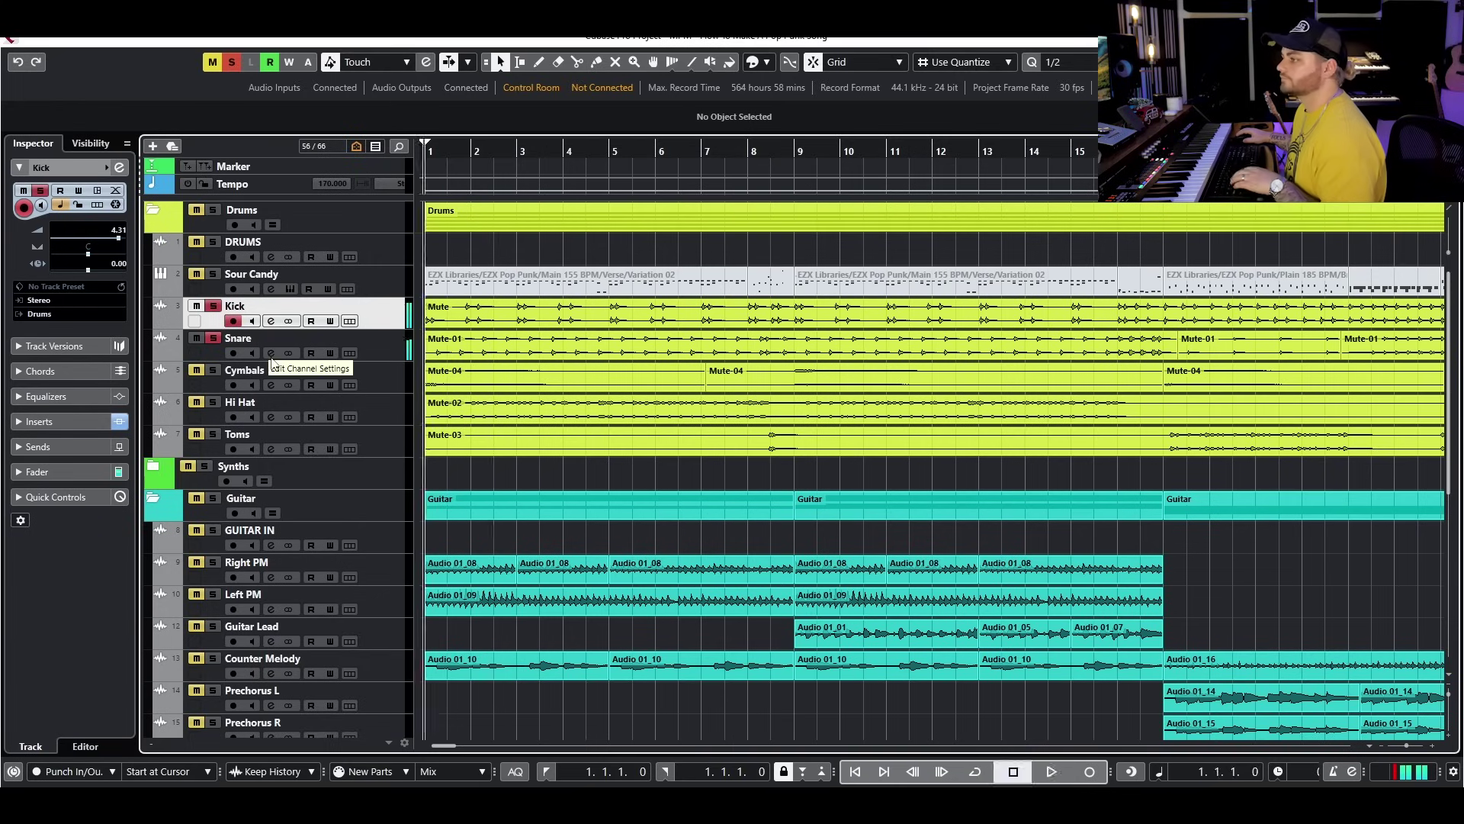
Step: Compare the Snare's EnvelopeShaper bypassed and active, then reposition its Pro-Q 3 window
click(271, 353)
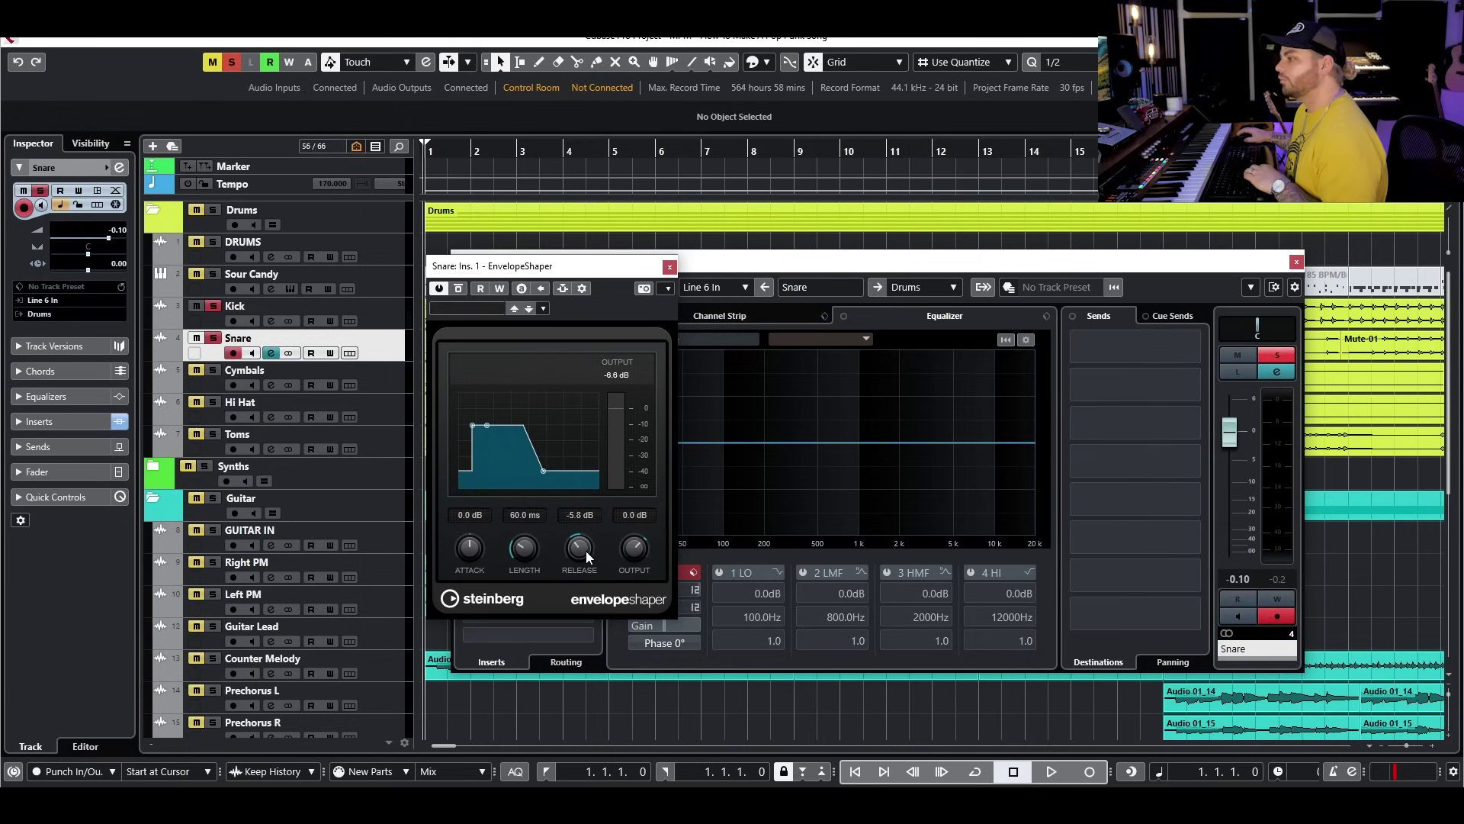
key(space)
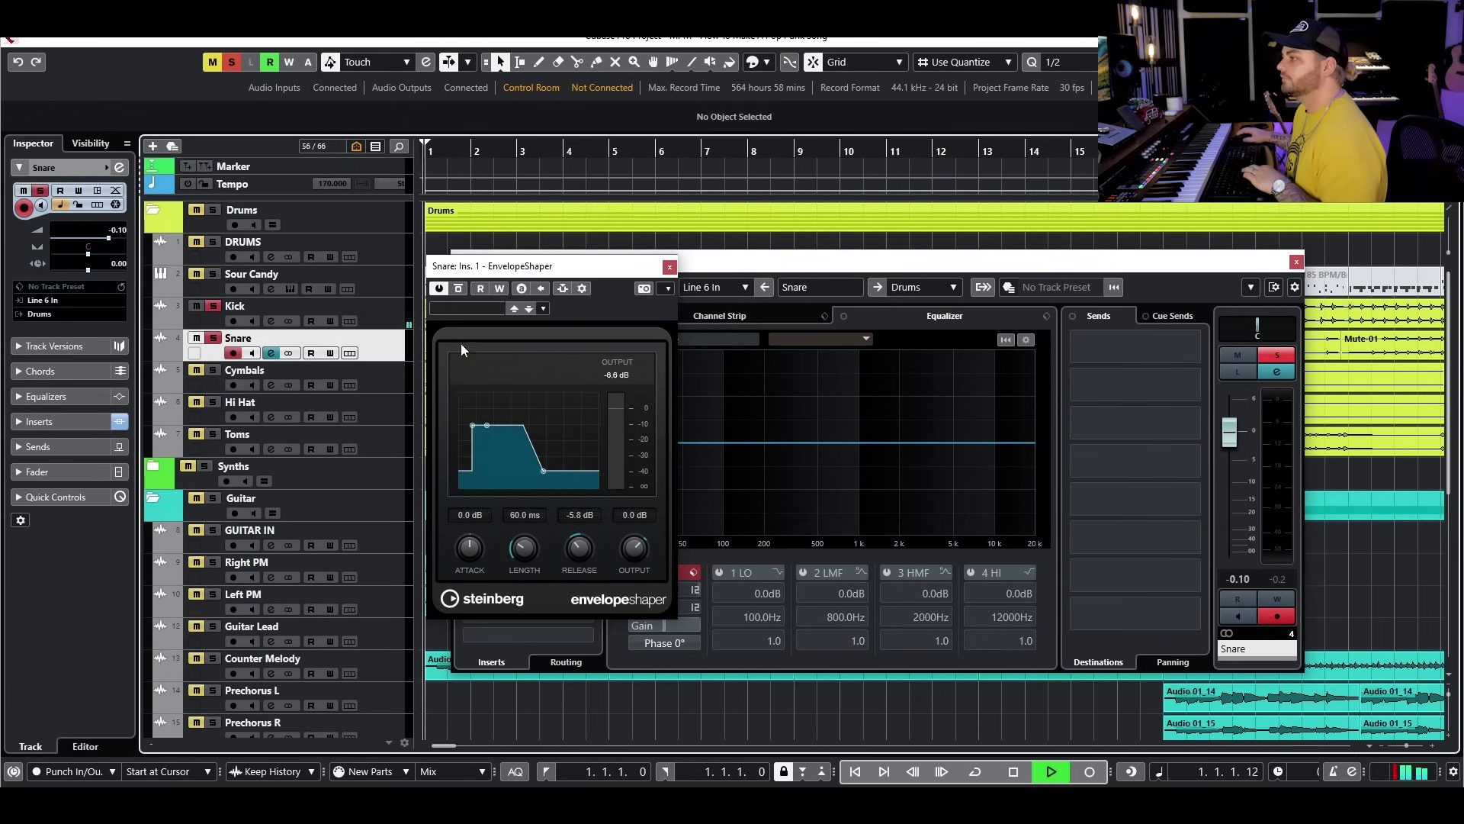
click(460, 289)
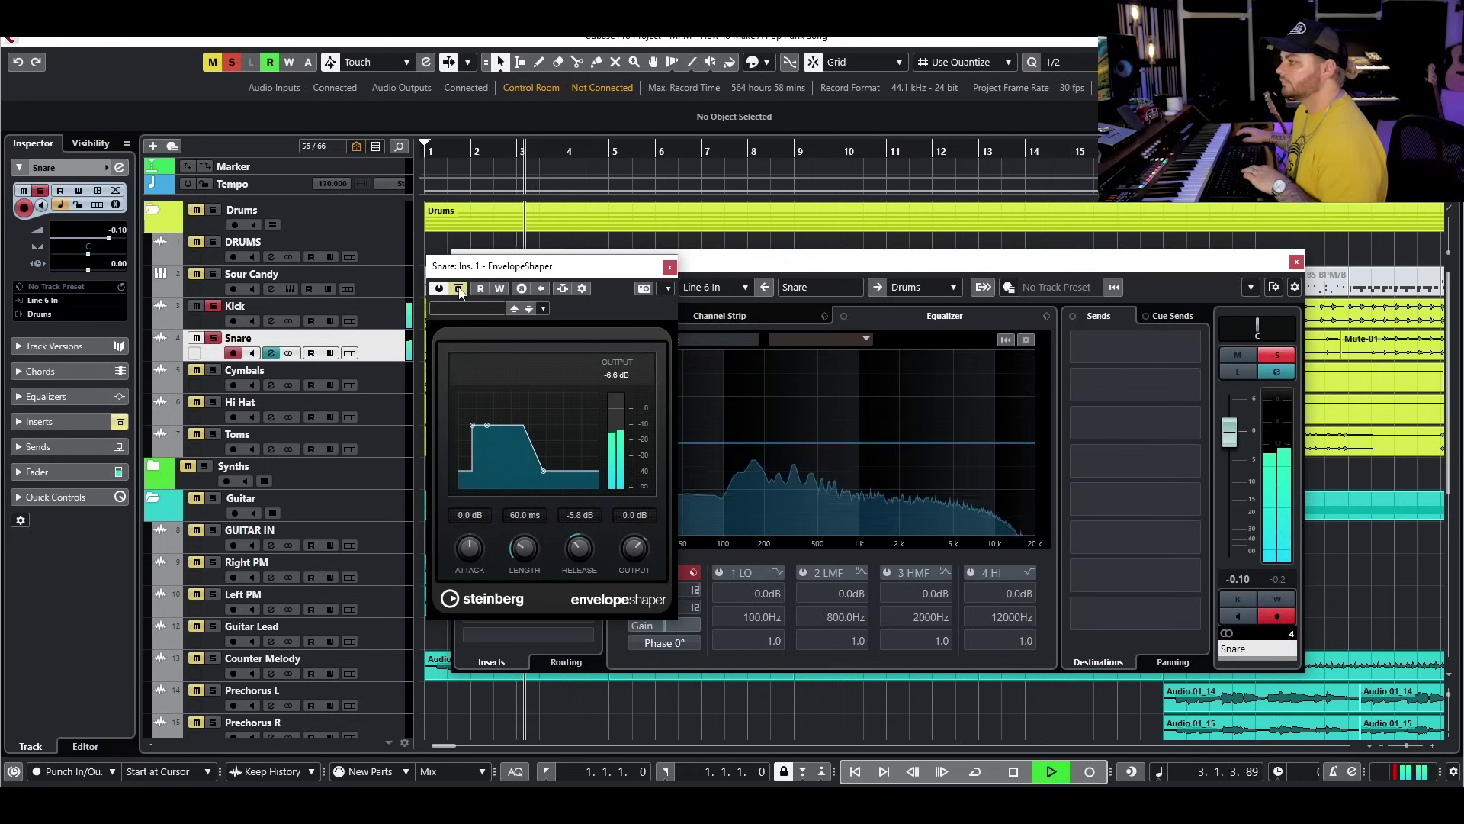
key(space)
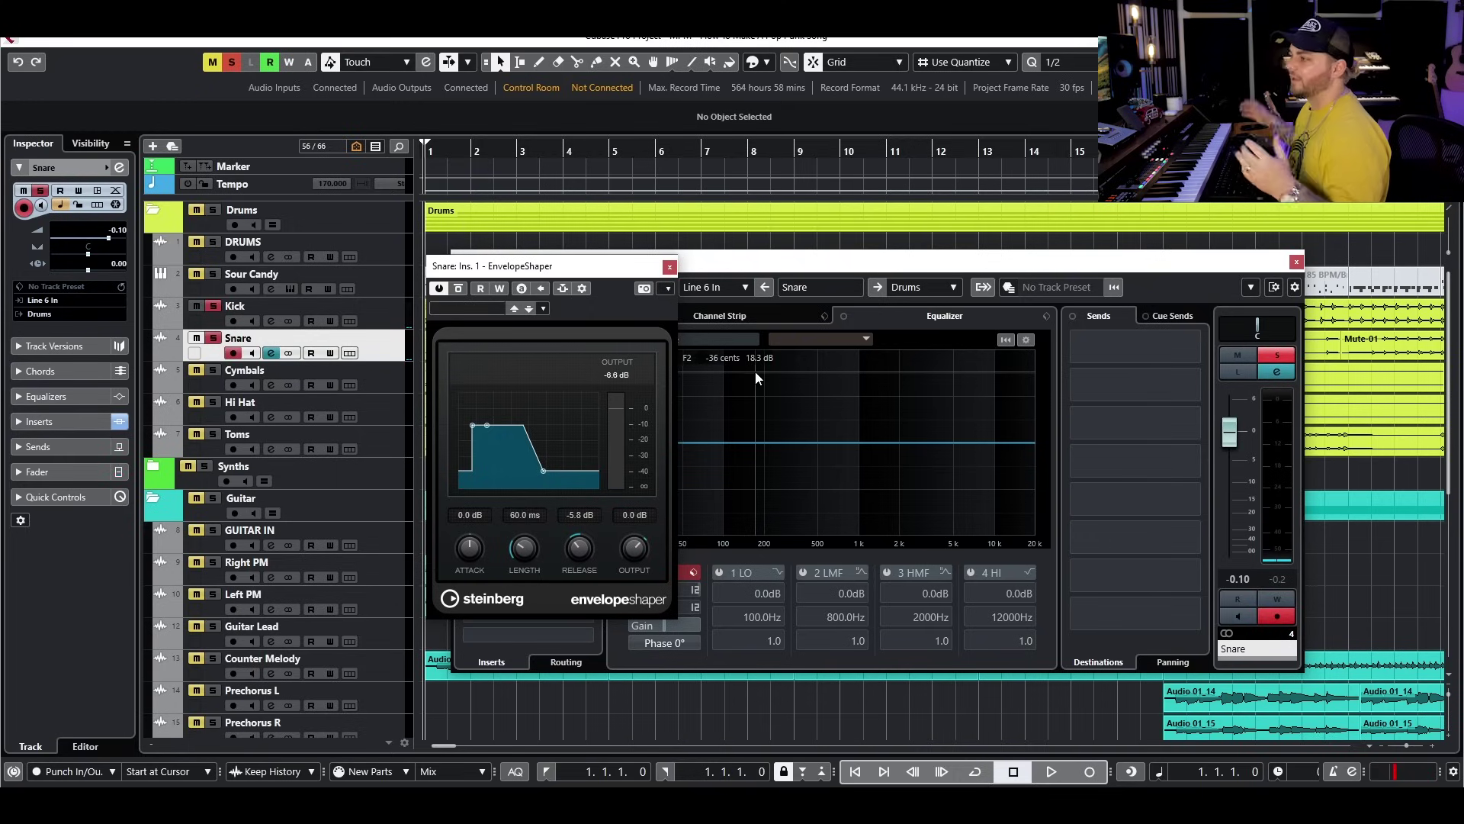
drag(745, 229, 763, 251)
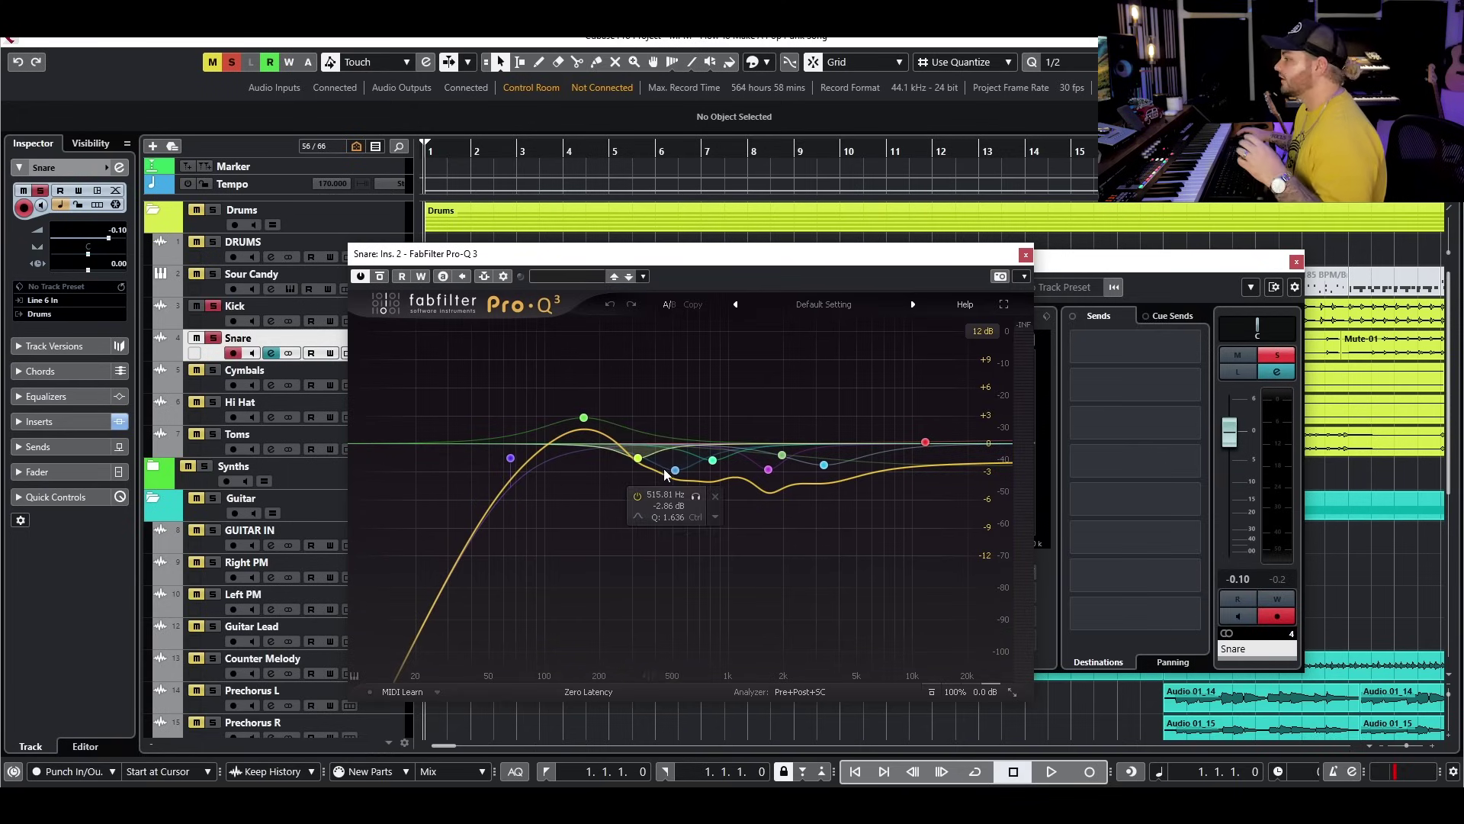
Step: During playback, solo and unsolo the snare's 65 Hz low-cut and 164 Hz boost bands
scroll(784, 456, up, 5)
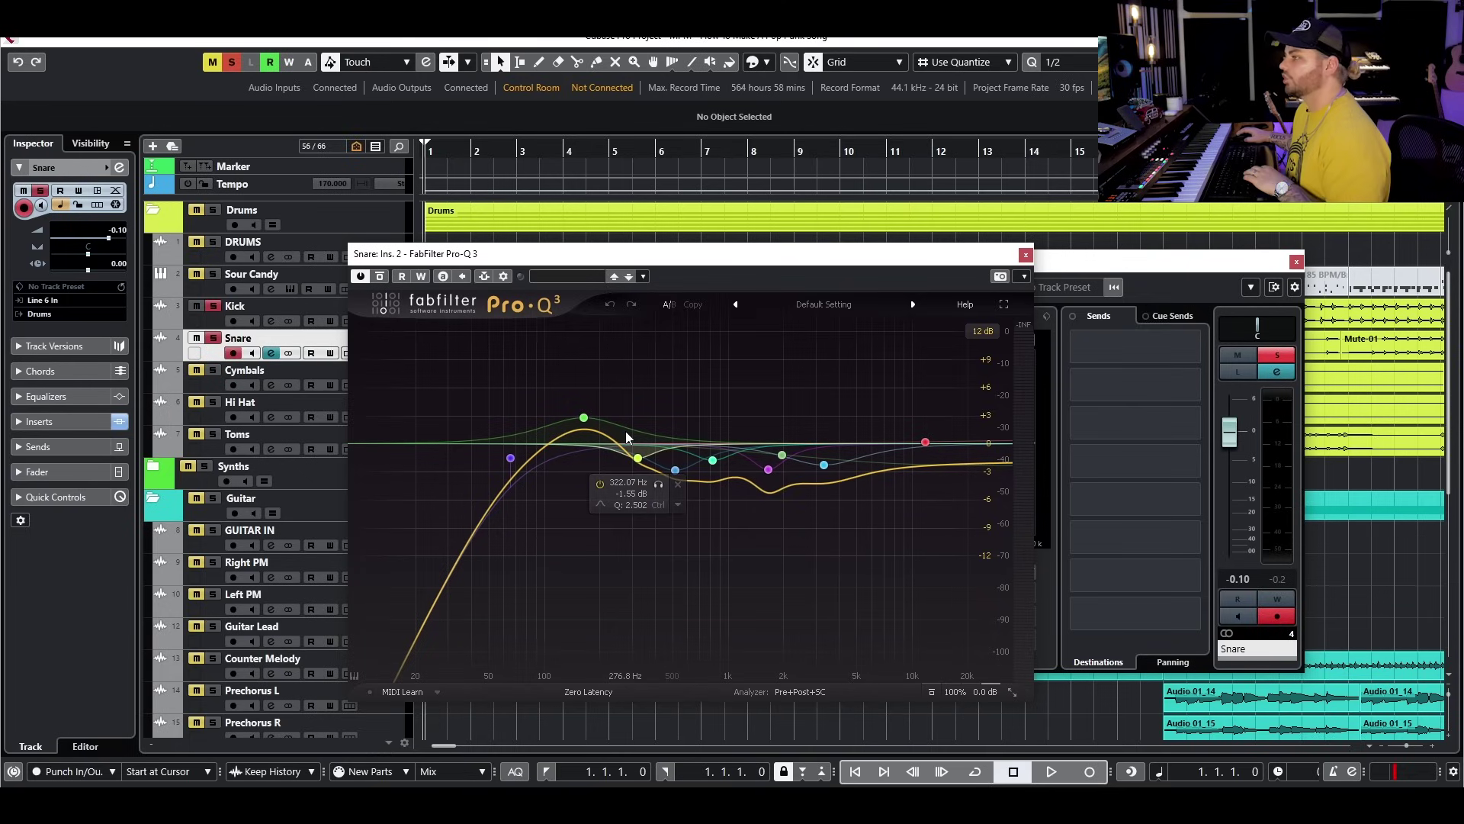
key(space)
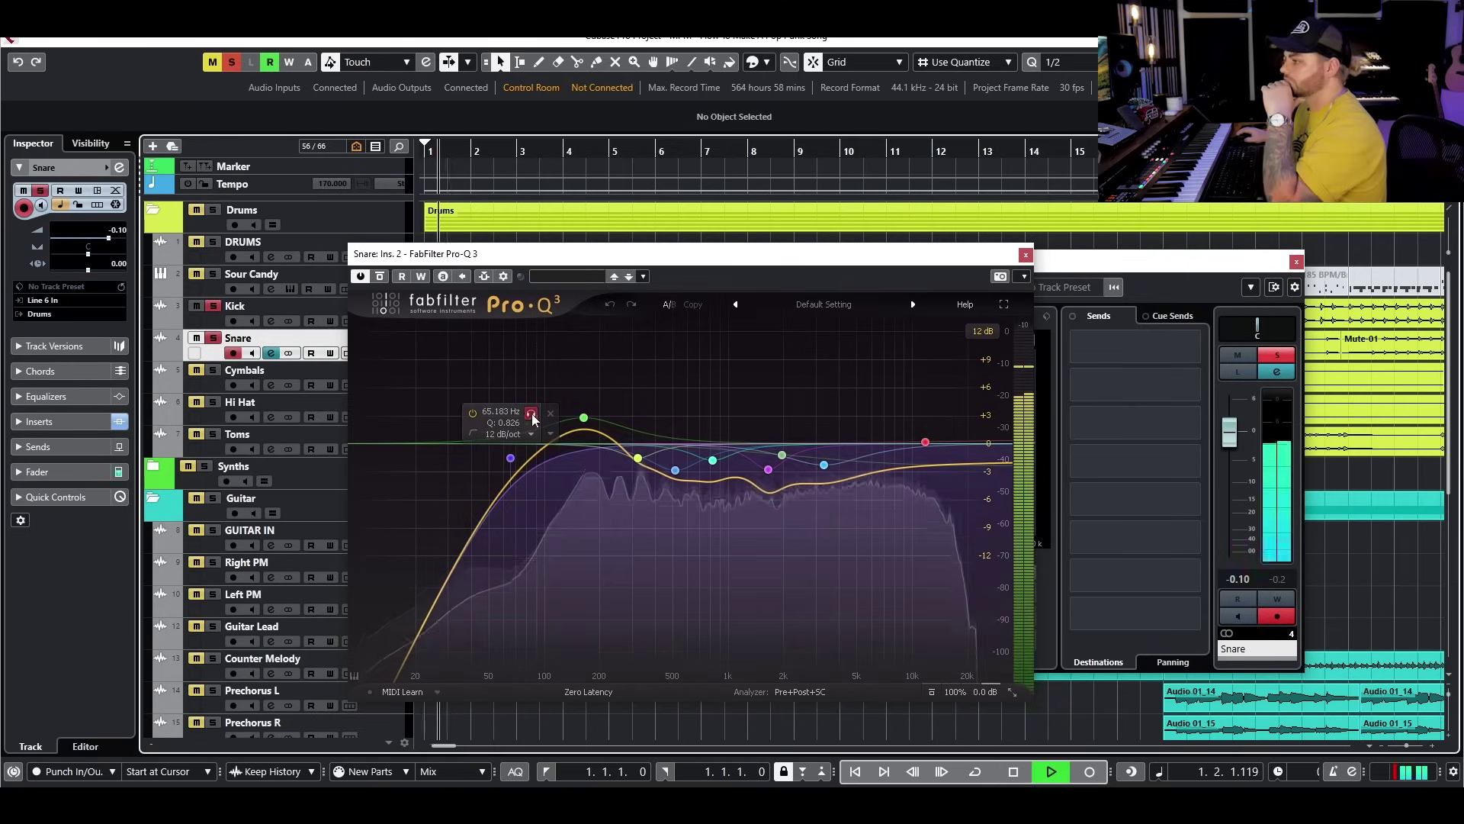
click(532, 413)
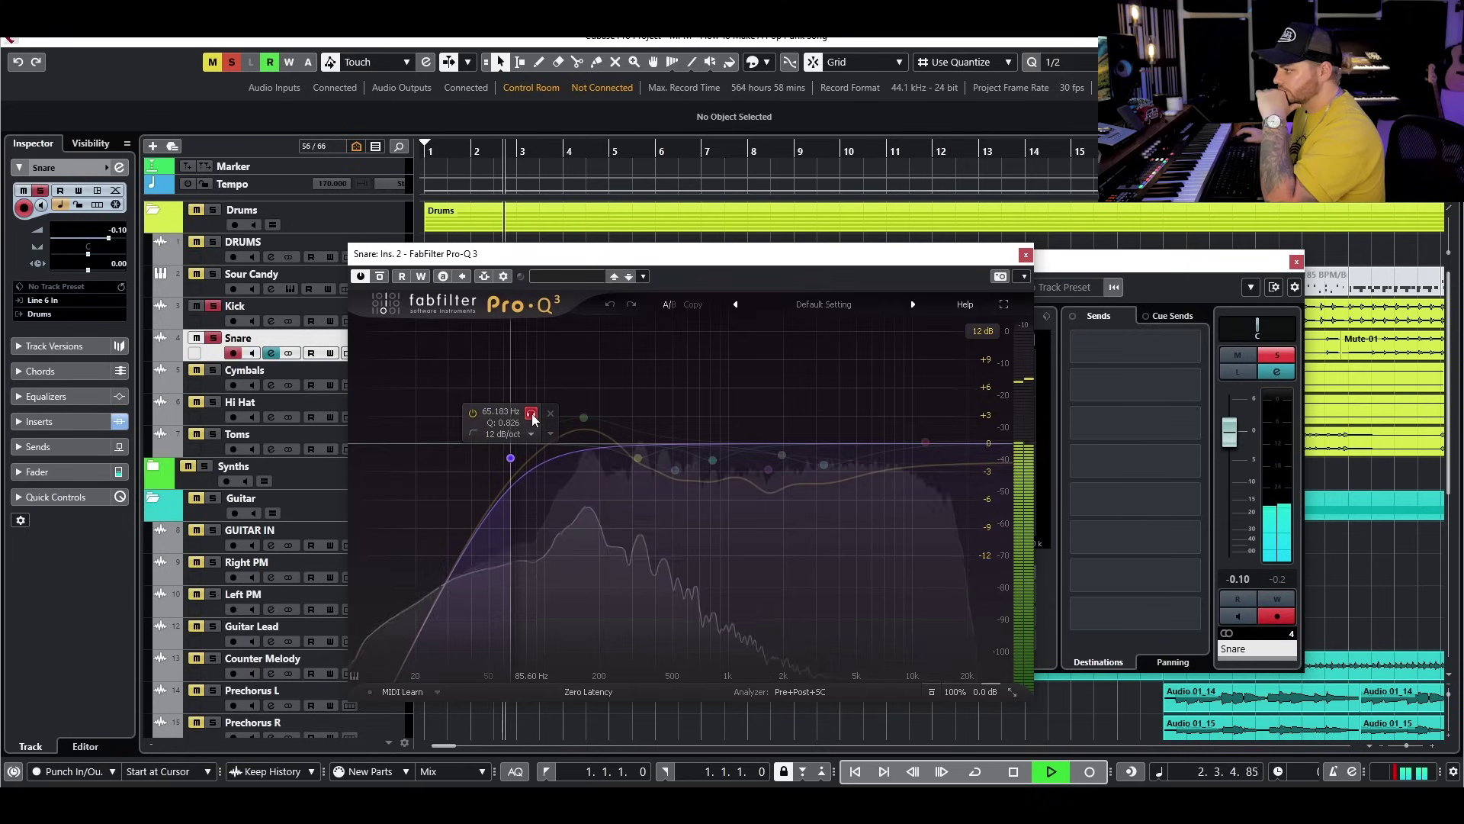
click(532, 414)
click(607, 373)
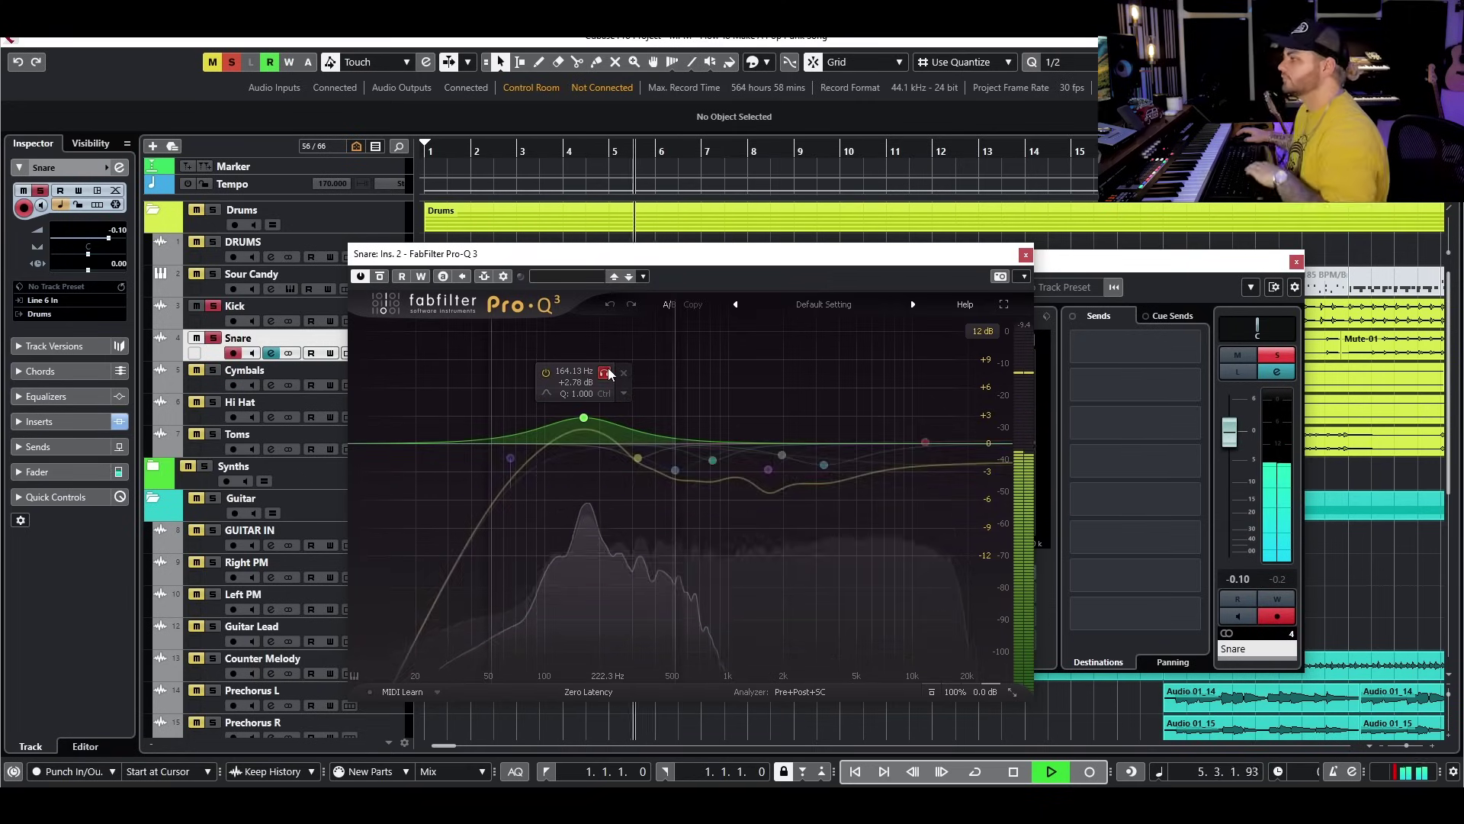
click(606, 373)
key(space)
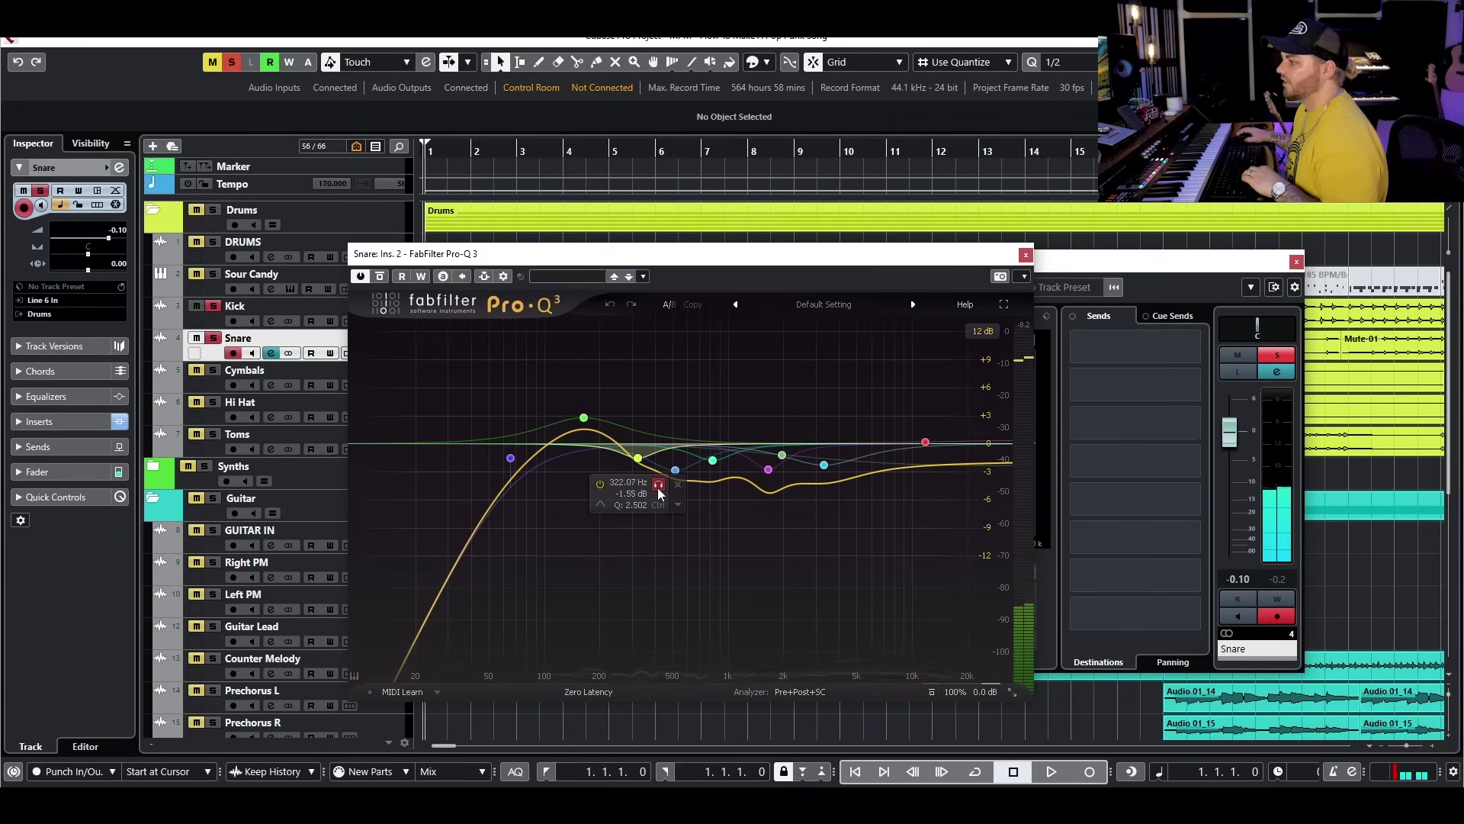
Step: Audition the 322 Hz band alone, then the 515 Hz cut, and return to the full curve
click(659, 489)
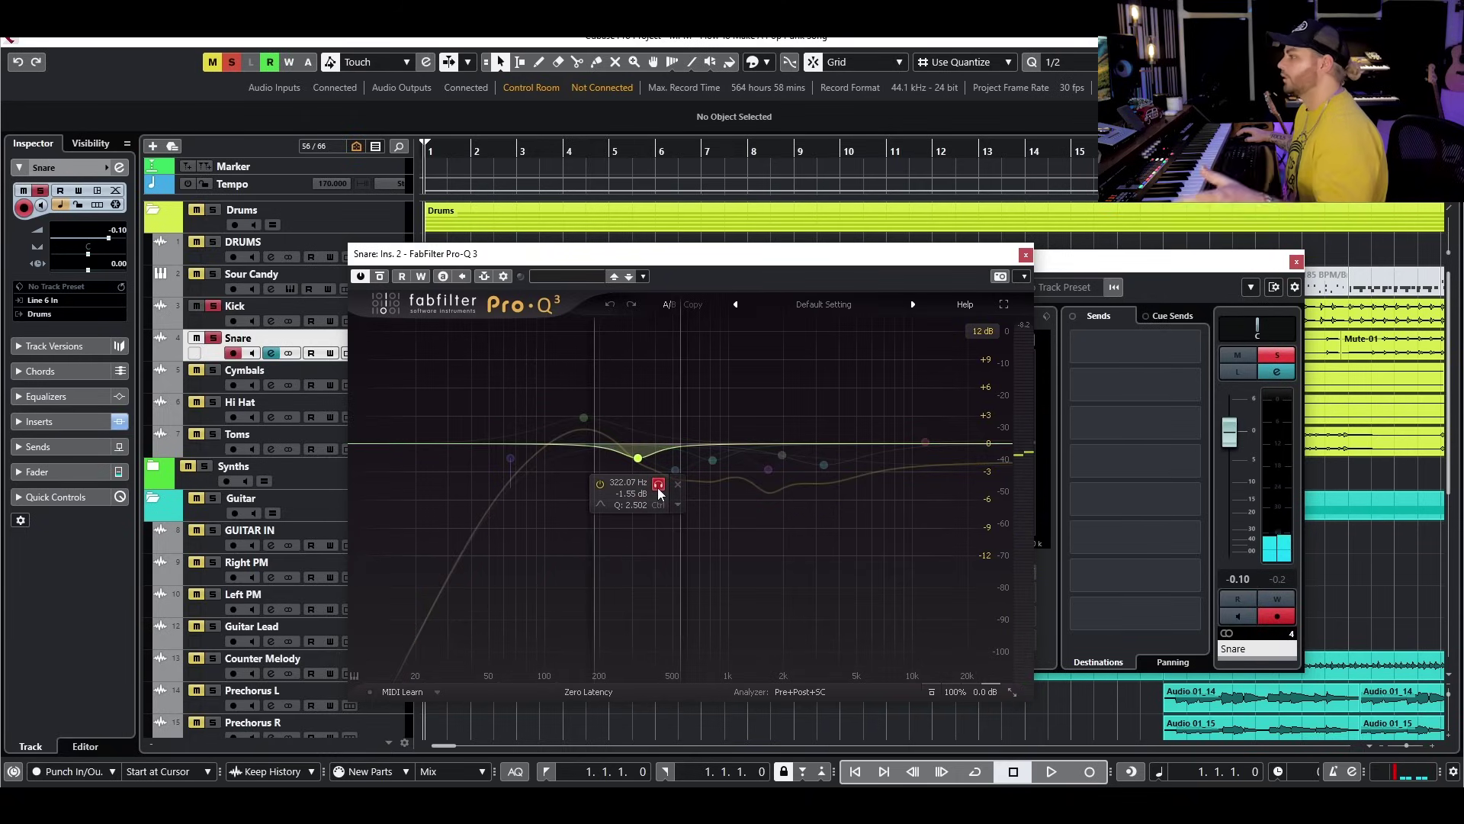
key(space)
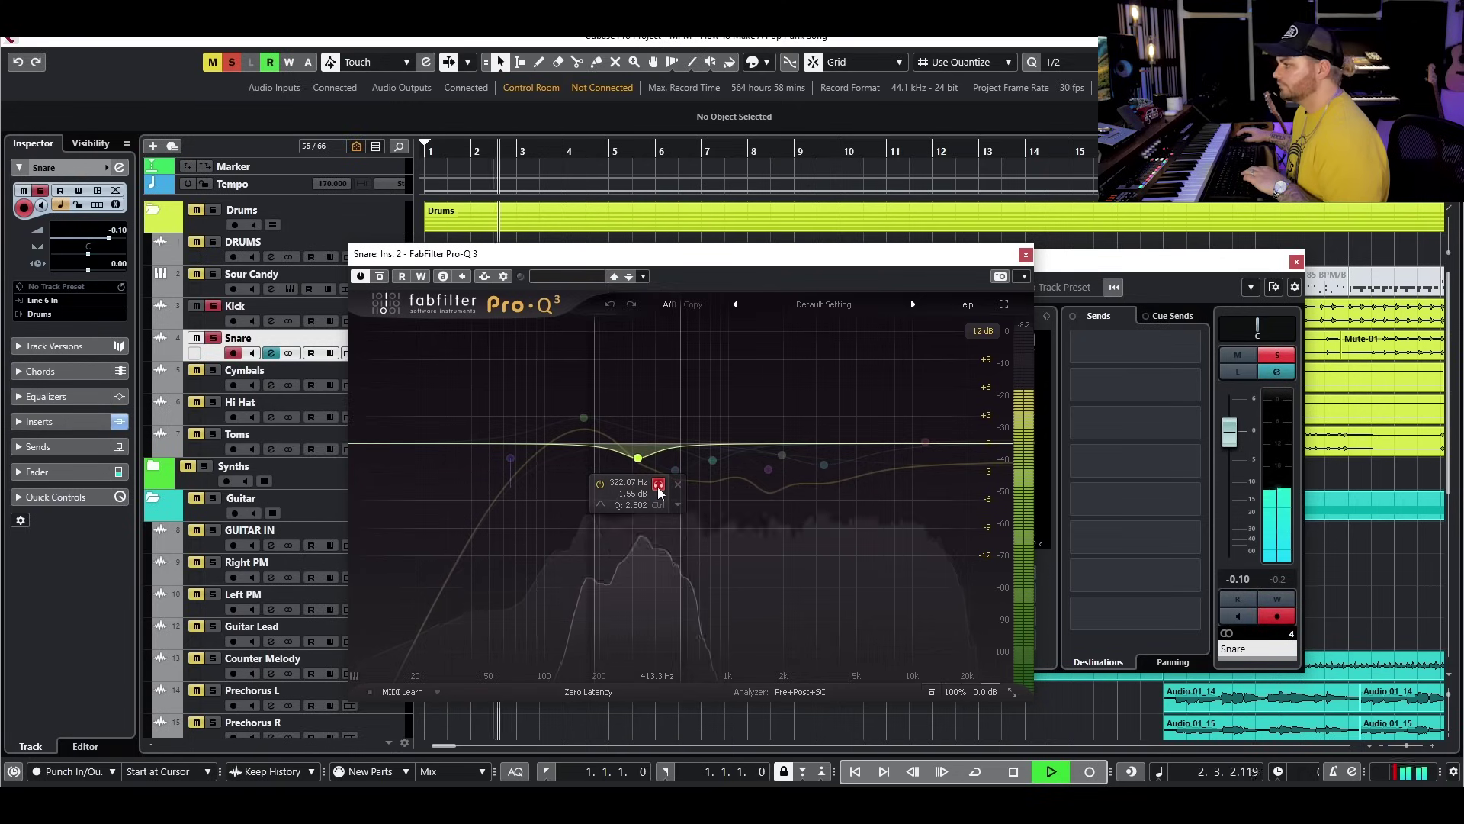
click(659, 489)
click(675, 469)
key(space)
click(697, 501)
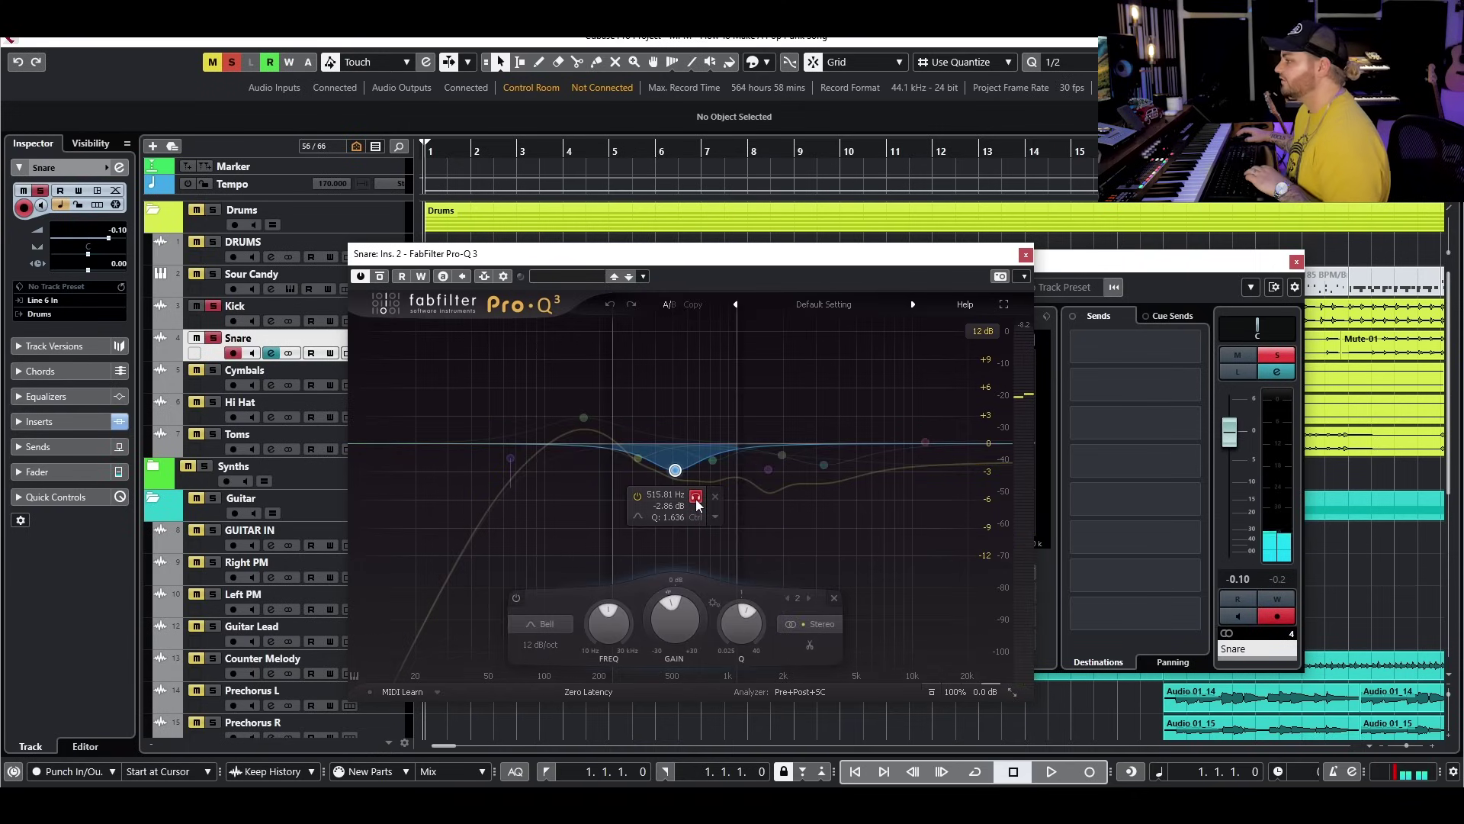
key(space)
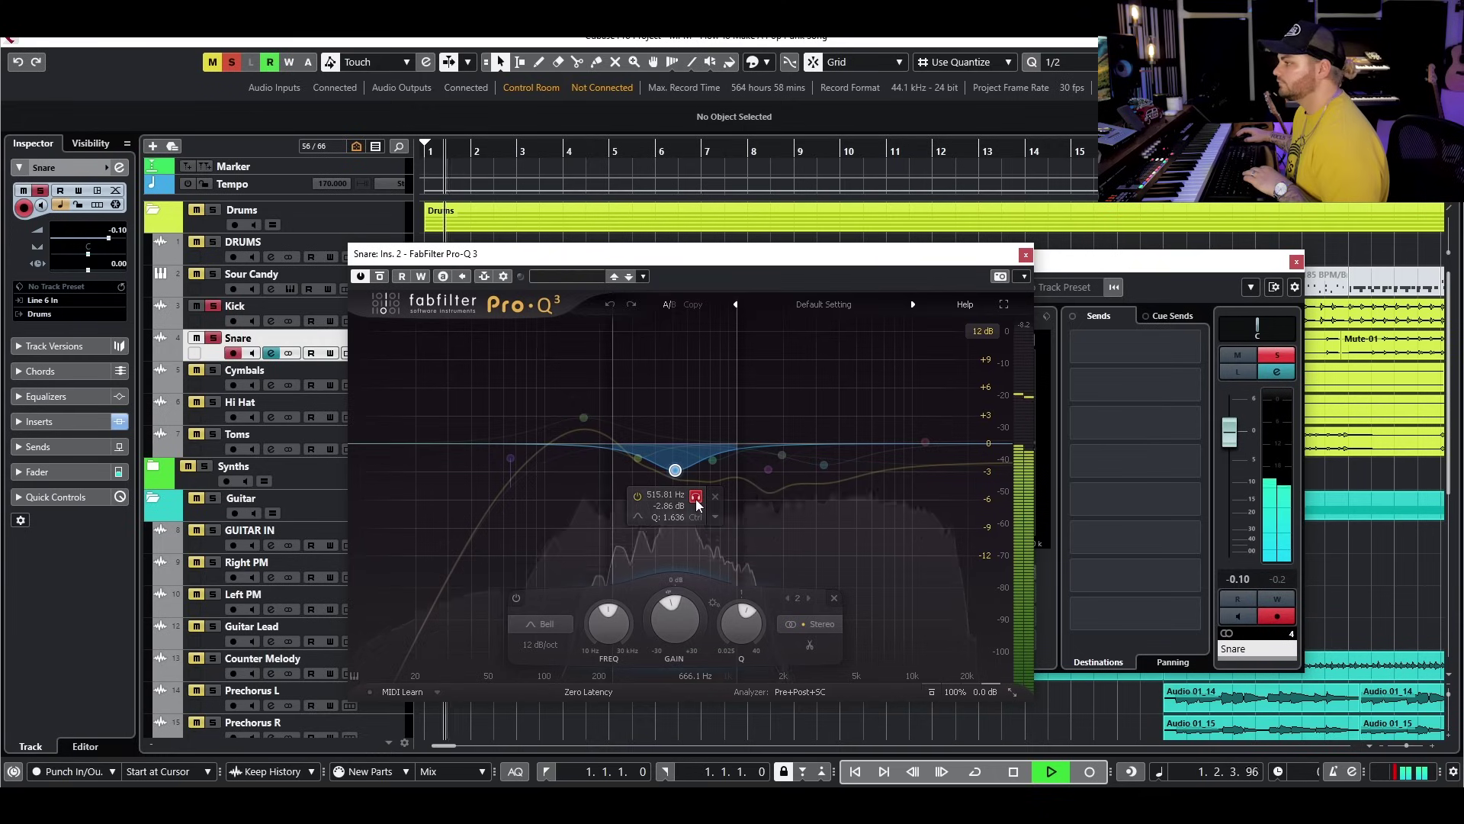
click(697, 498)
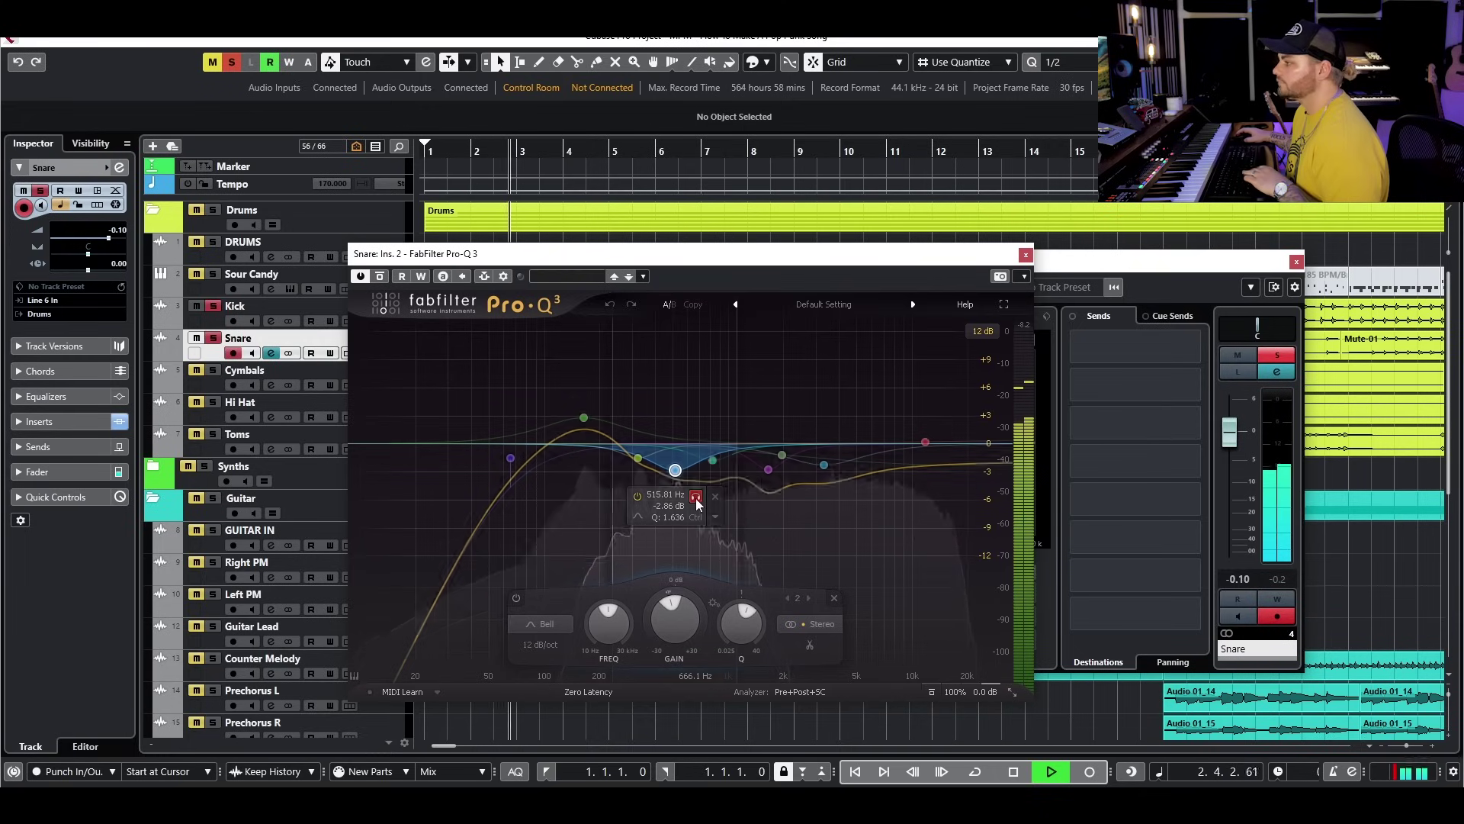
key(space)
Step: Reduce the 1949.9 Hz cut to -2.37 dB, then audition the 818 Hz and 1651 Hz bands alone
scroll(729, 474, down, 3)
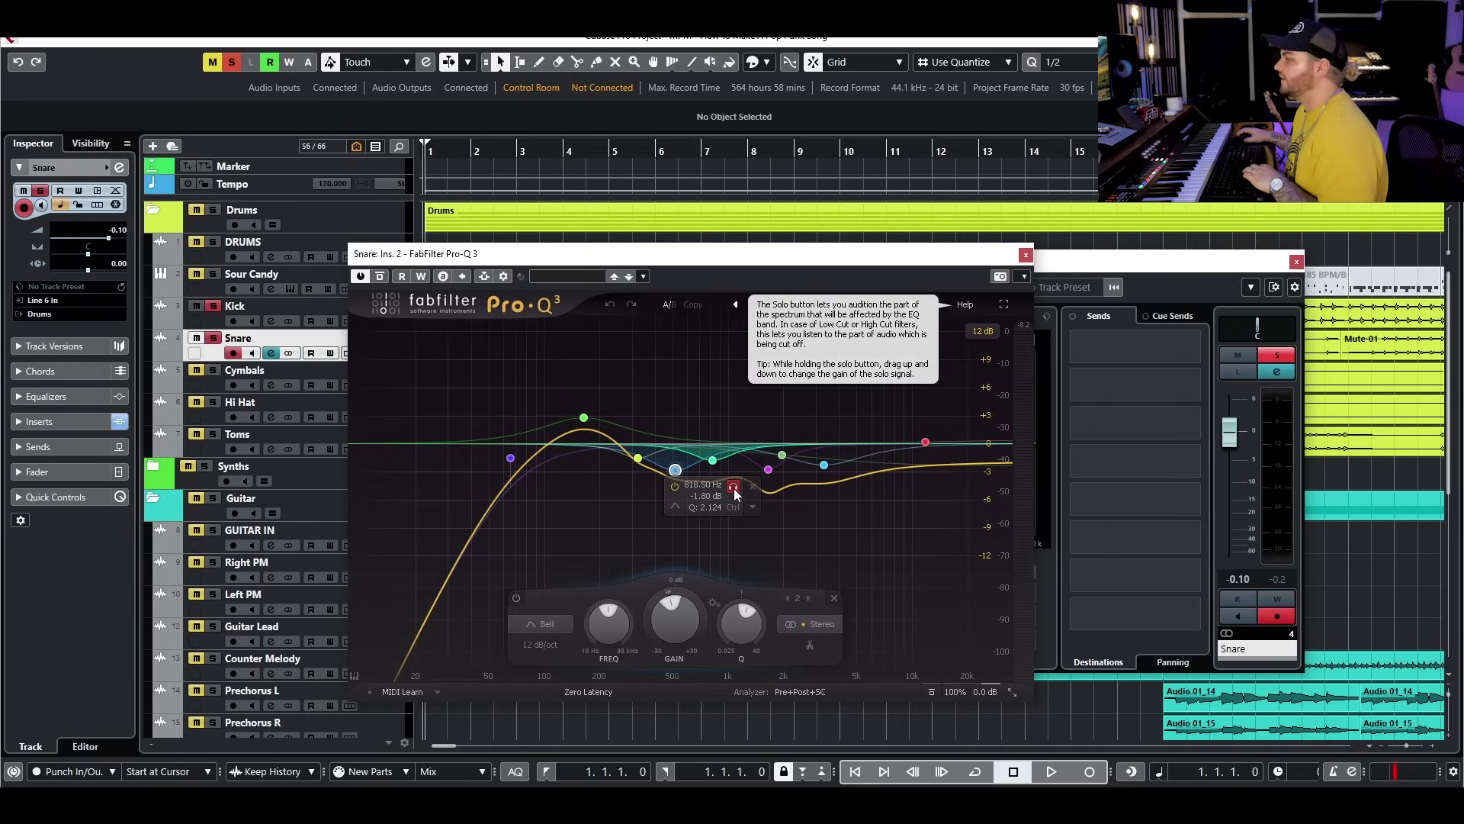
click(734, 487)
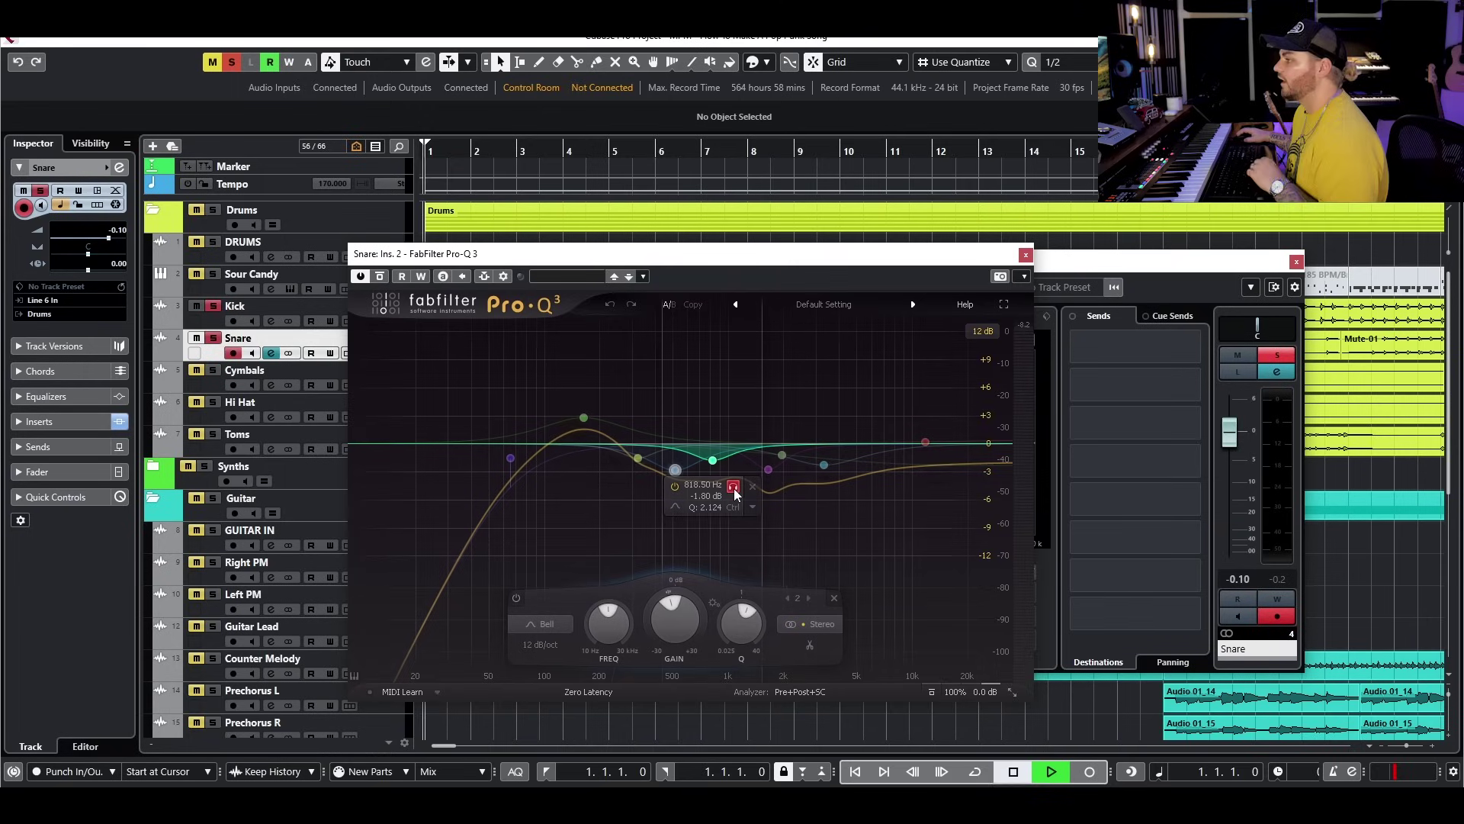
key(space)
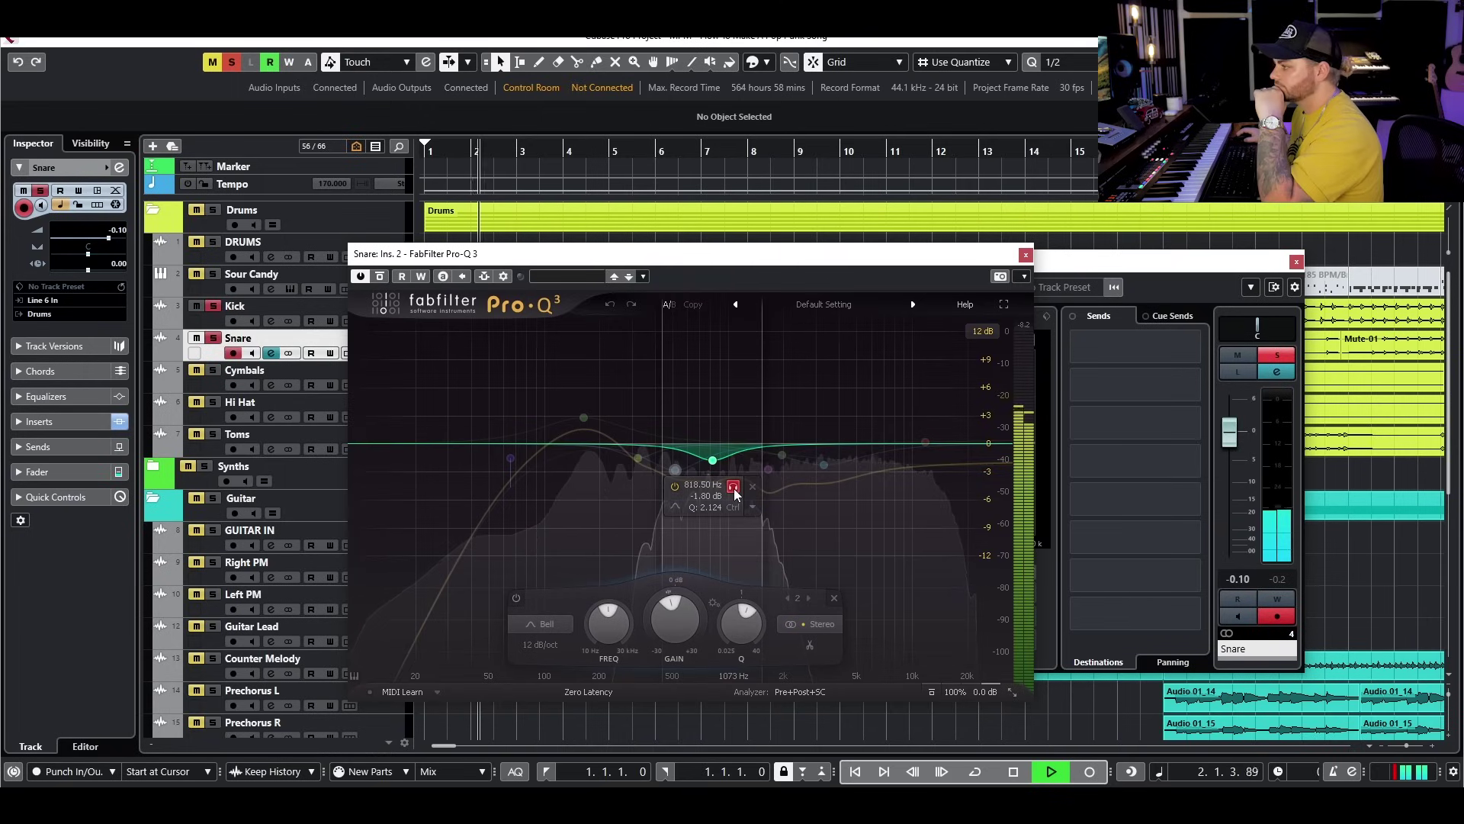
click(734, 488)
click(787, 497)
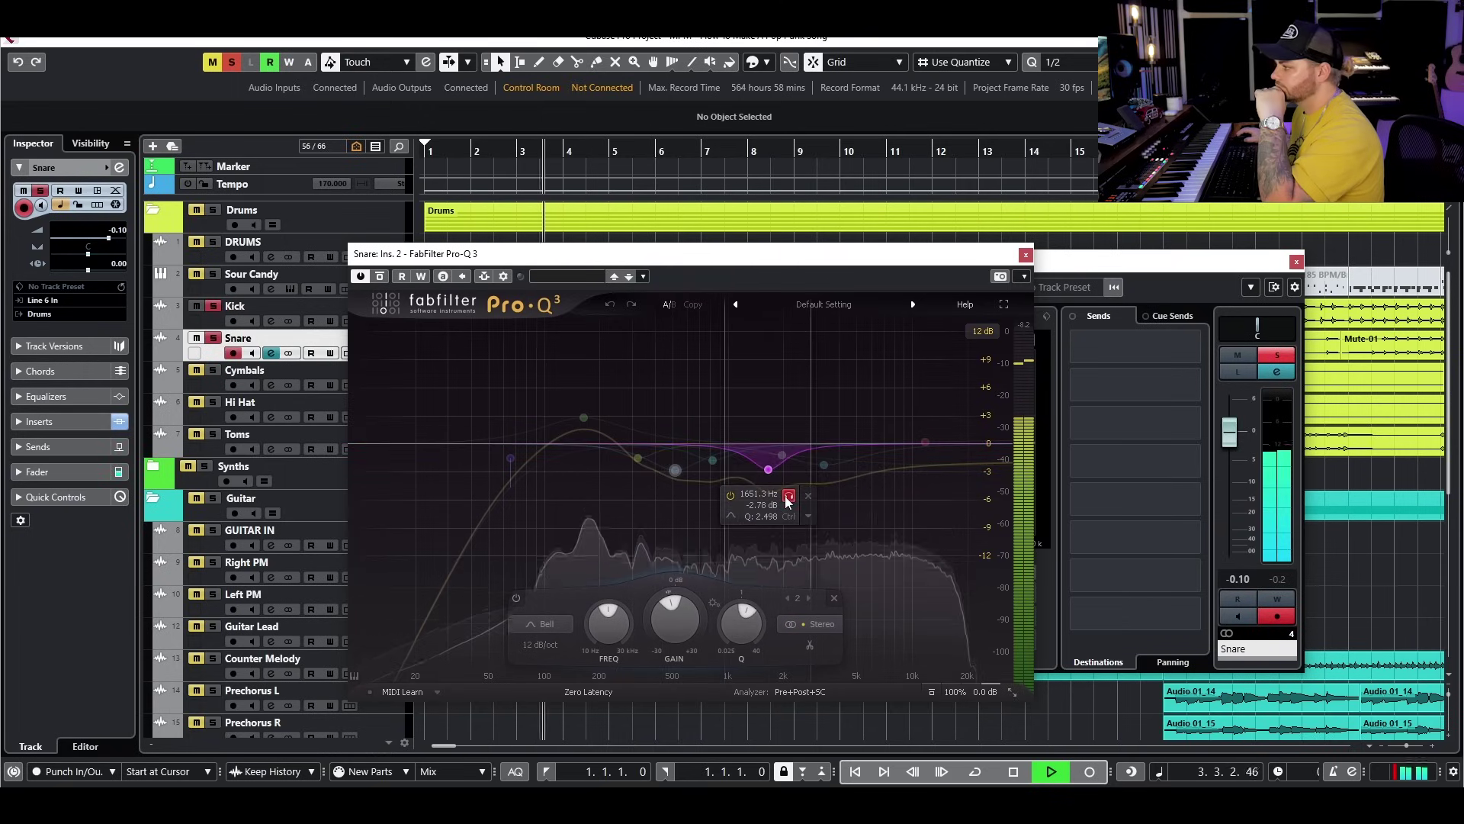
click(788, 496)
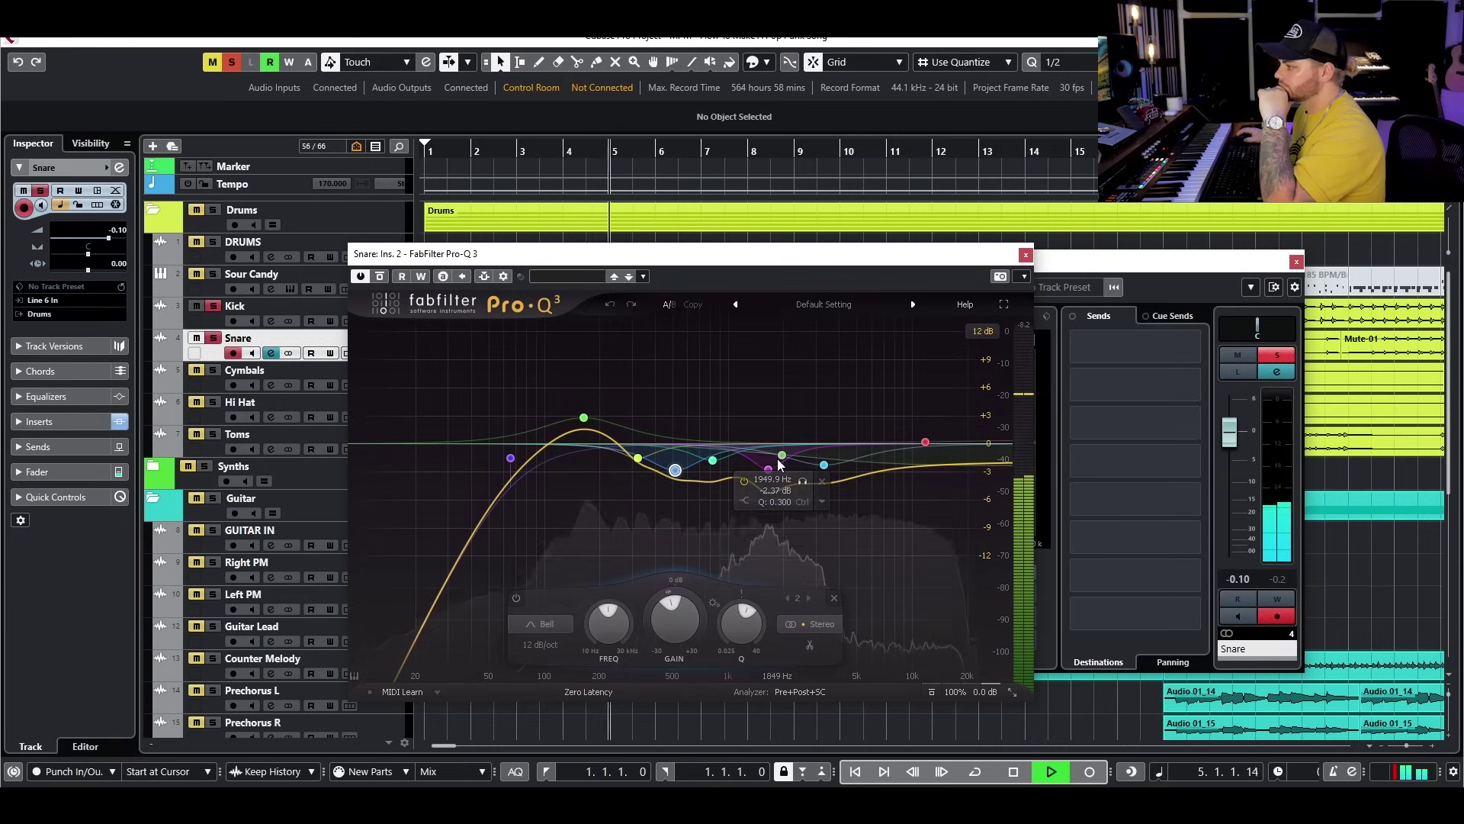
Step: Audition the 1949.9 Hz and 3300.7 Hz bands alone, stop playback and close Pro-Q 3
click(801, 482)
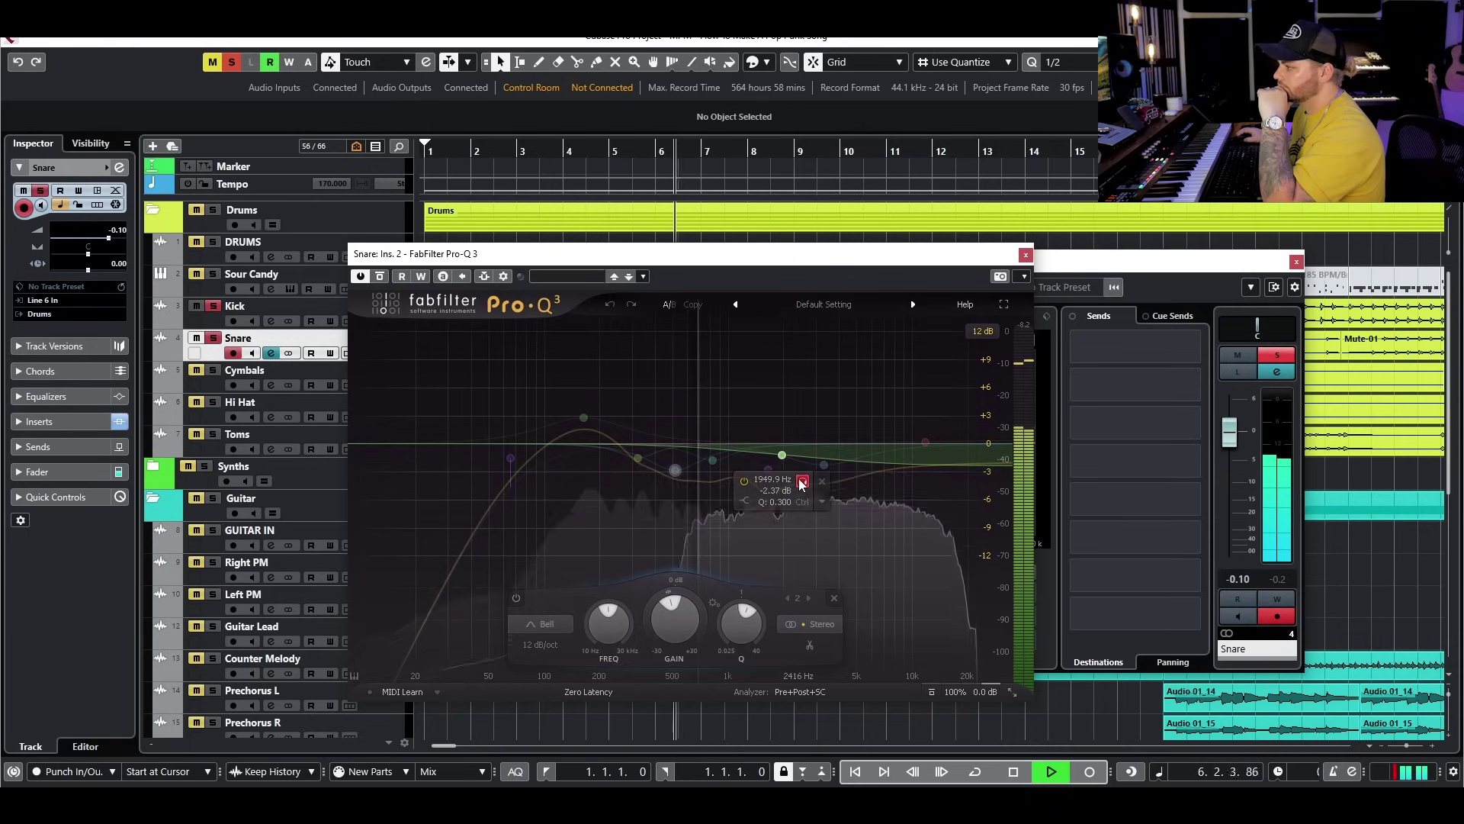
click(802, 482)
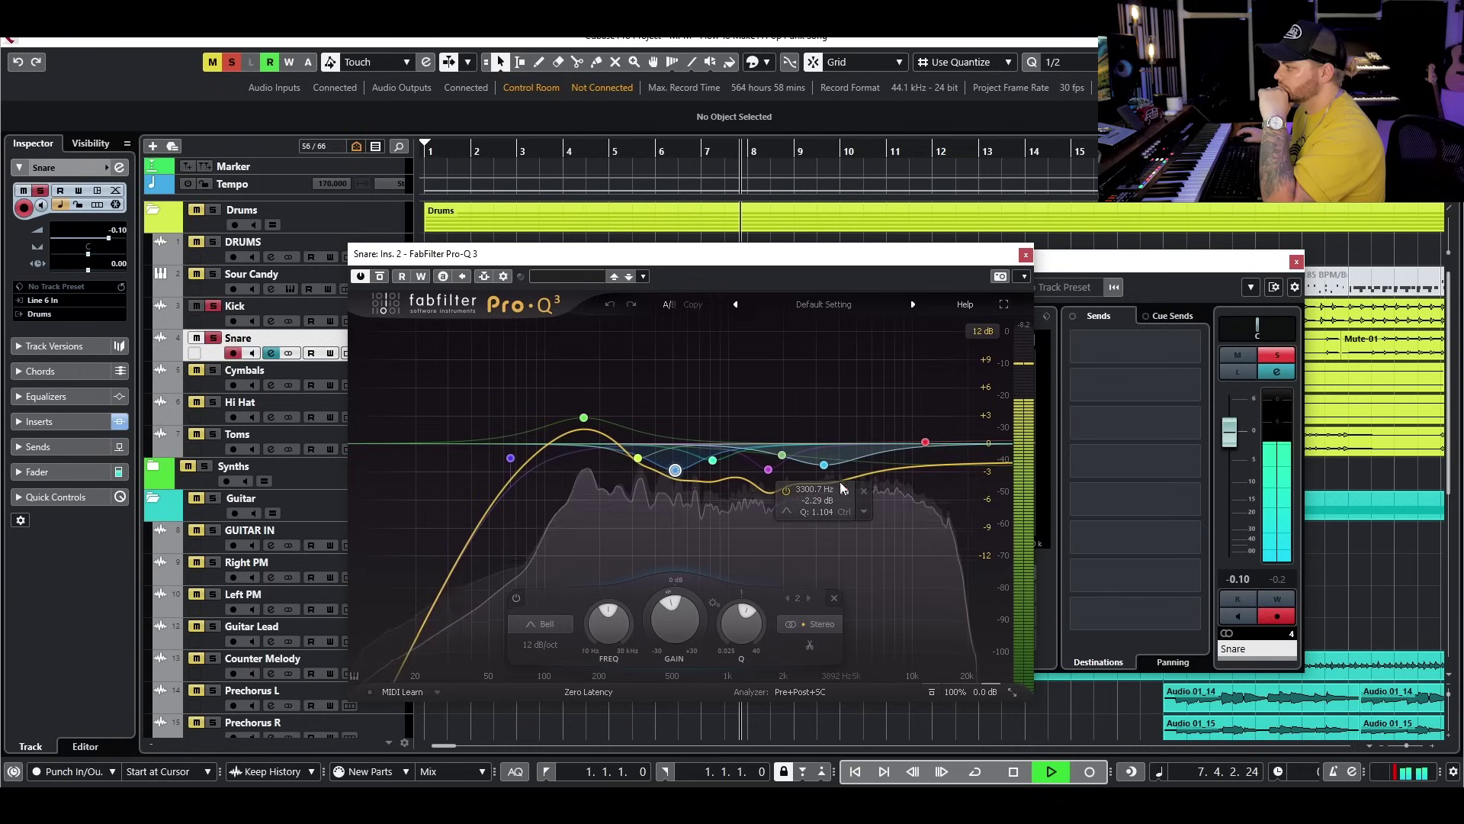
click(844, 488)
click(844, 489)
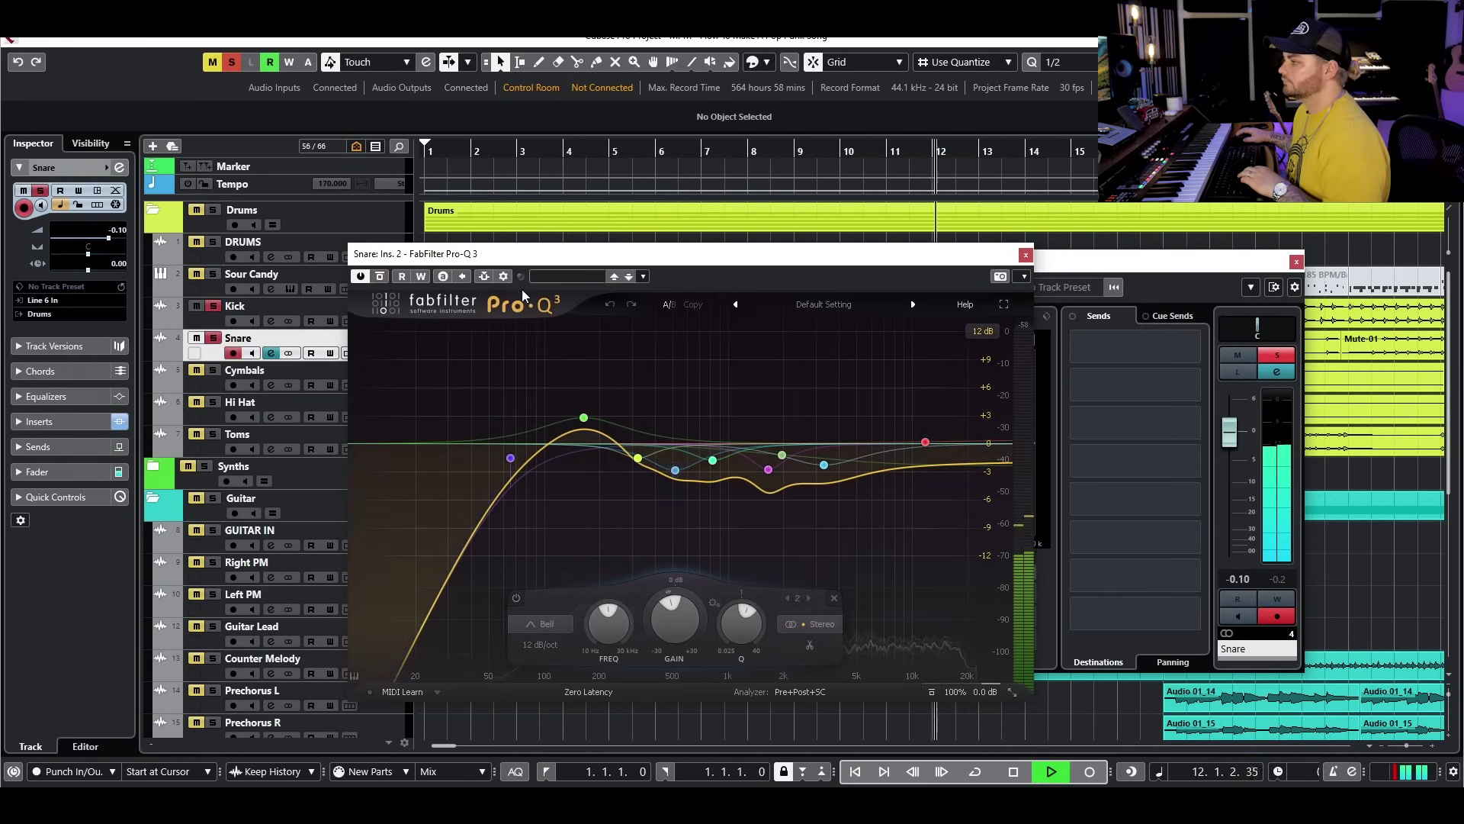
key(space)
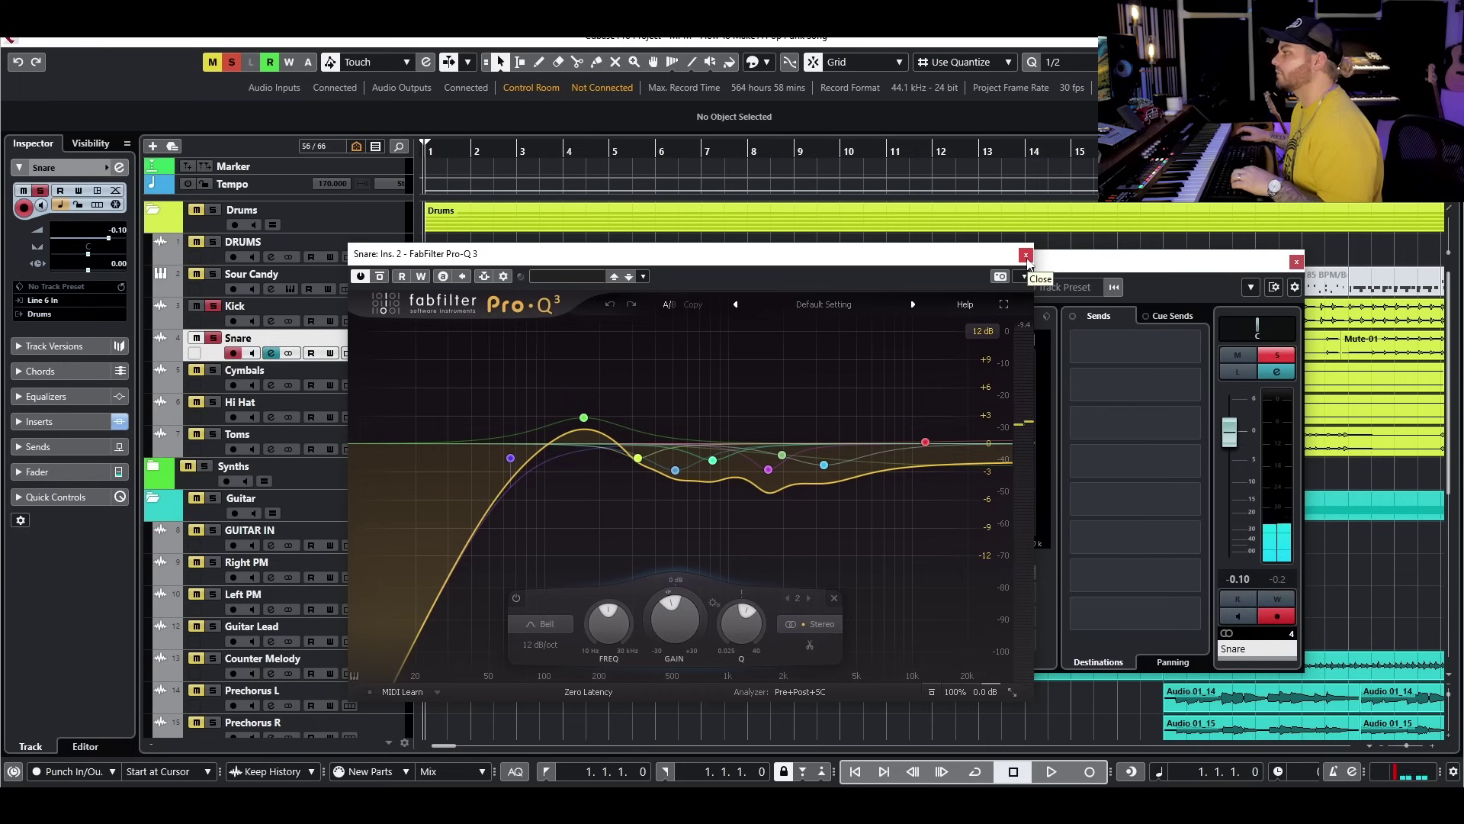
click(1026, 255)
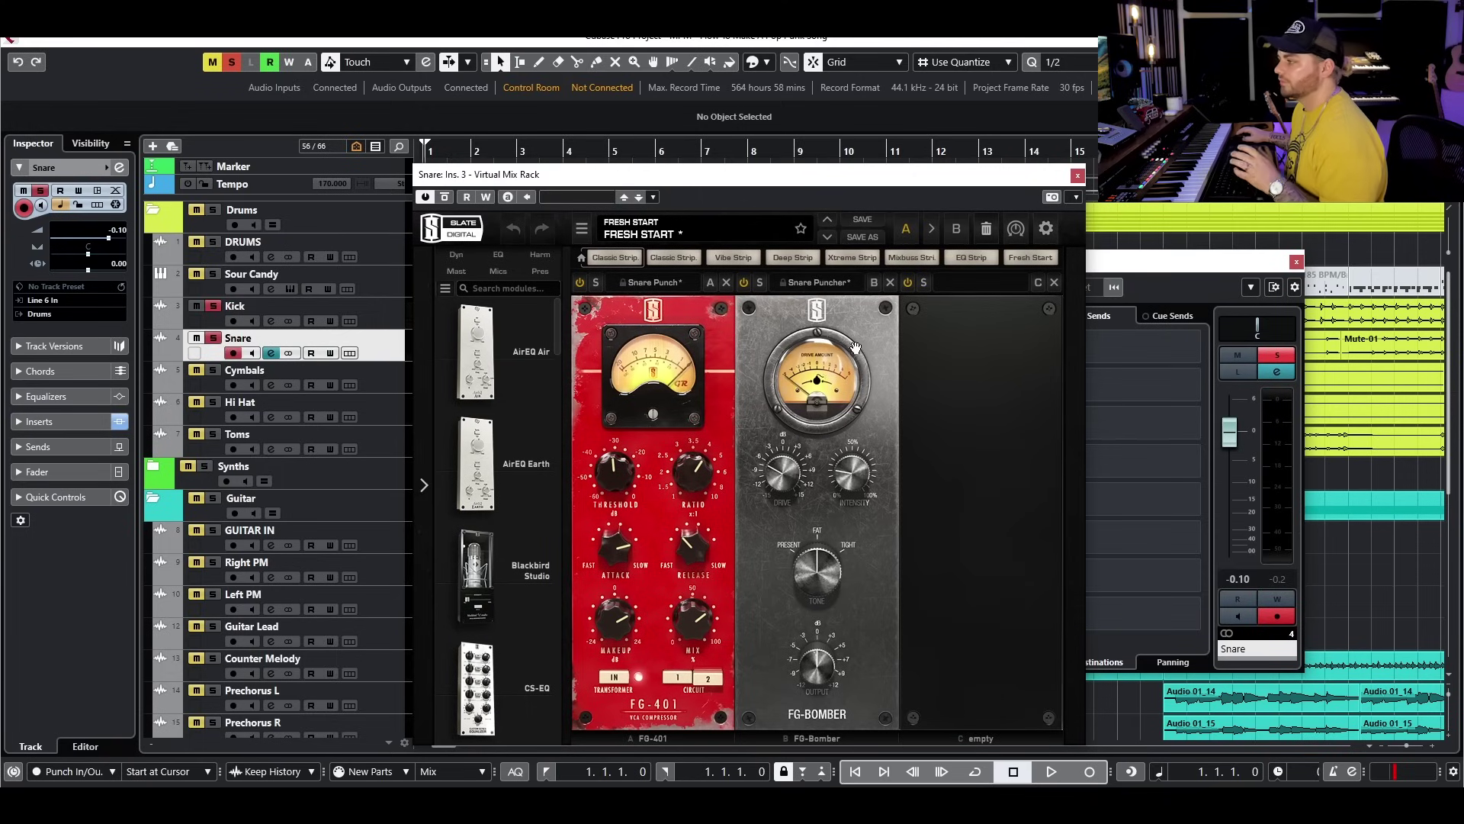
Step: Compare the snare with the Virtual Mix Rack bypassed and active during playback
scroll(528, 447, down, 2)
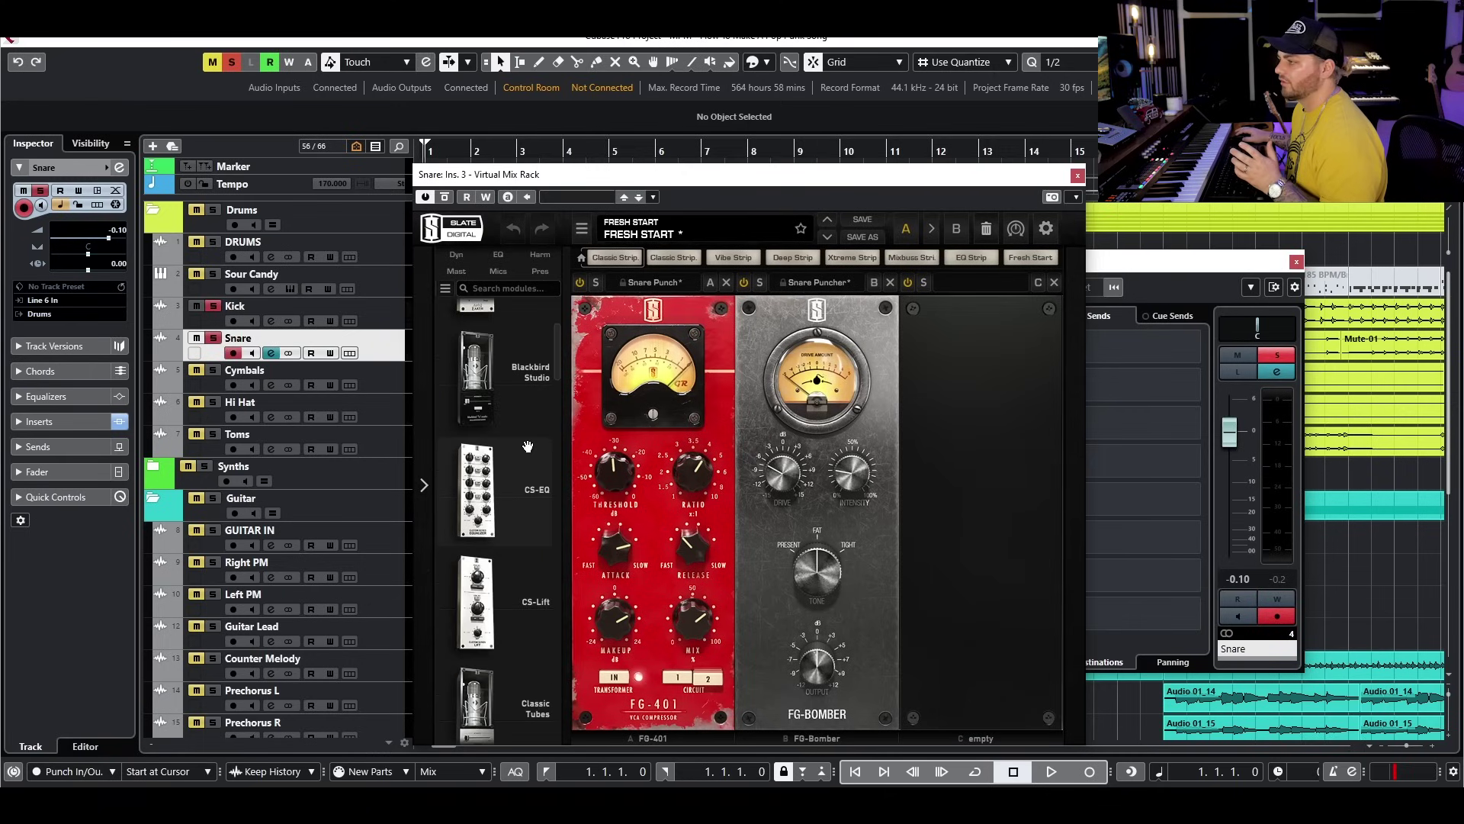
scroll(556, 374, down, 10)
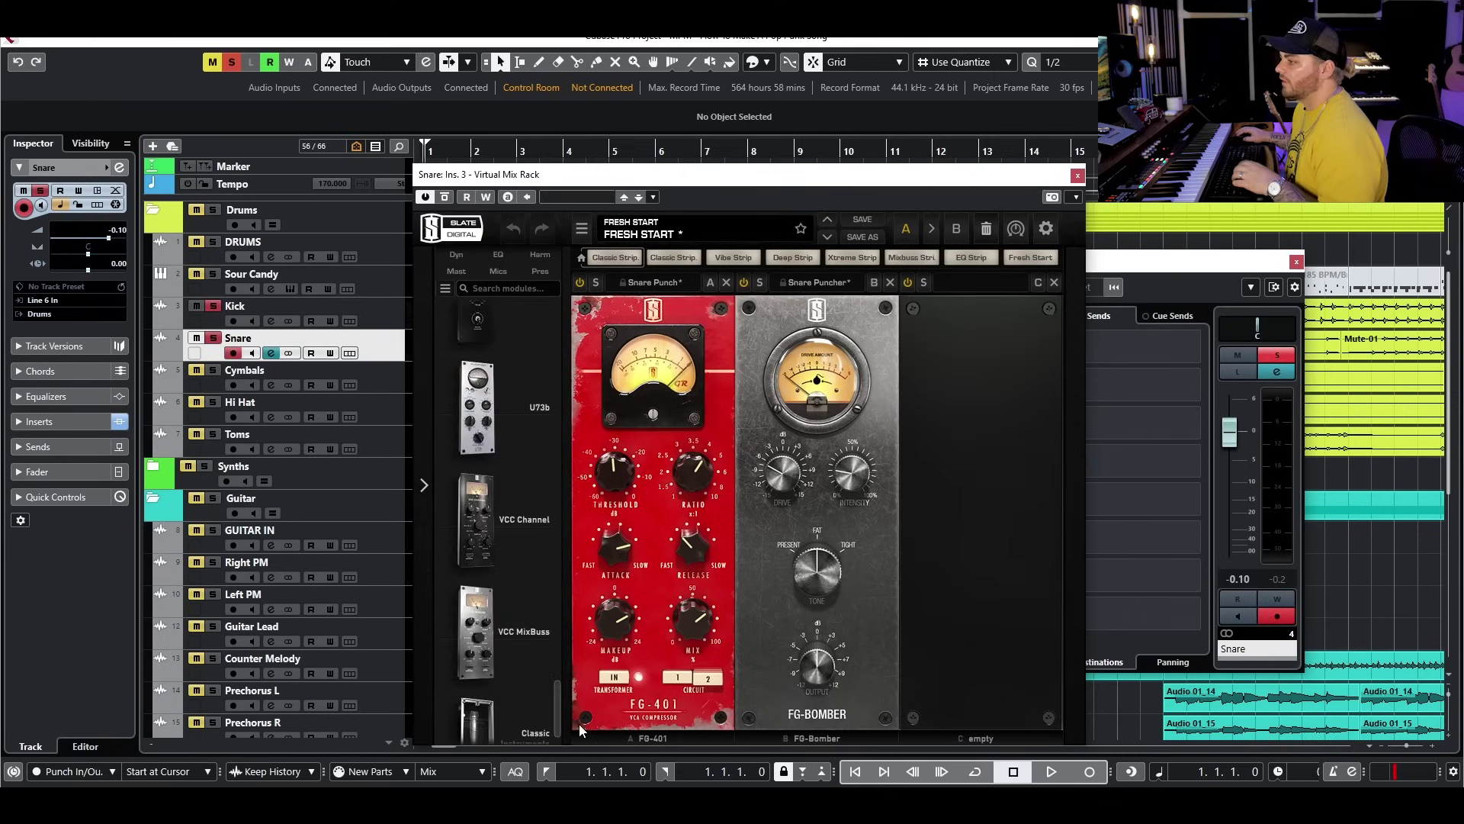
scroll(574, 601, up, 5)
key(space)
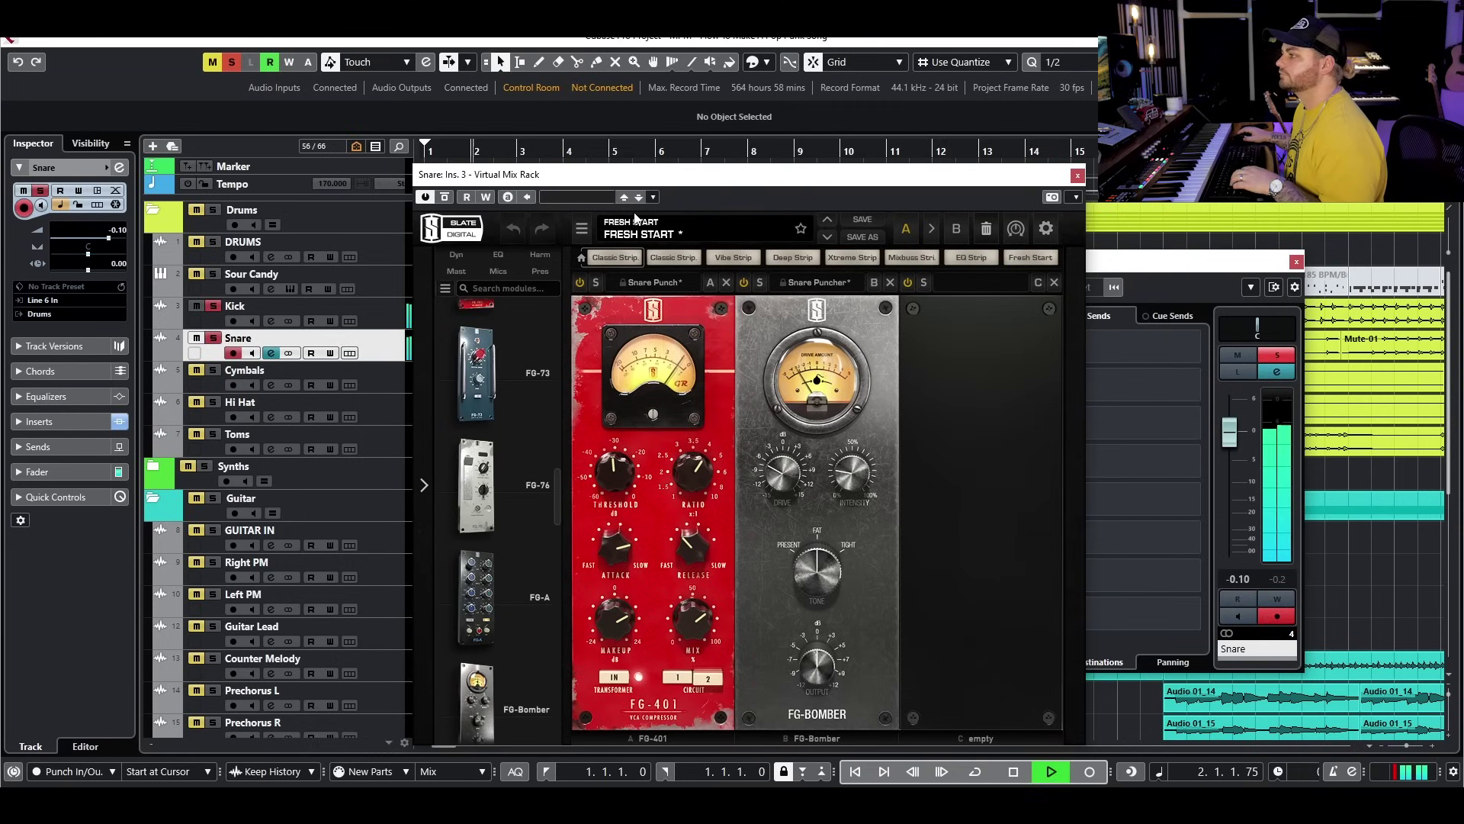
click(446, 197)
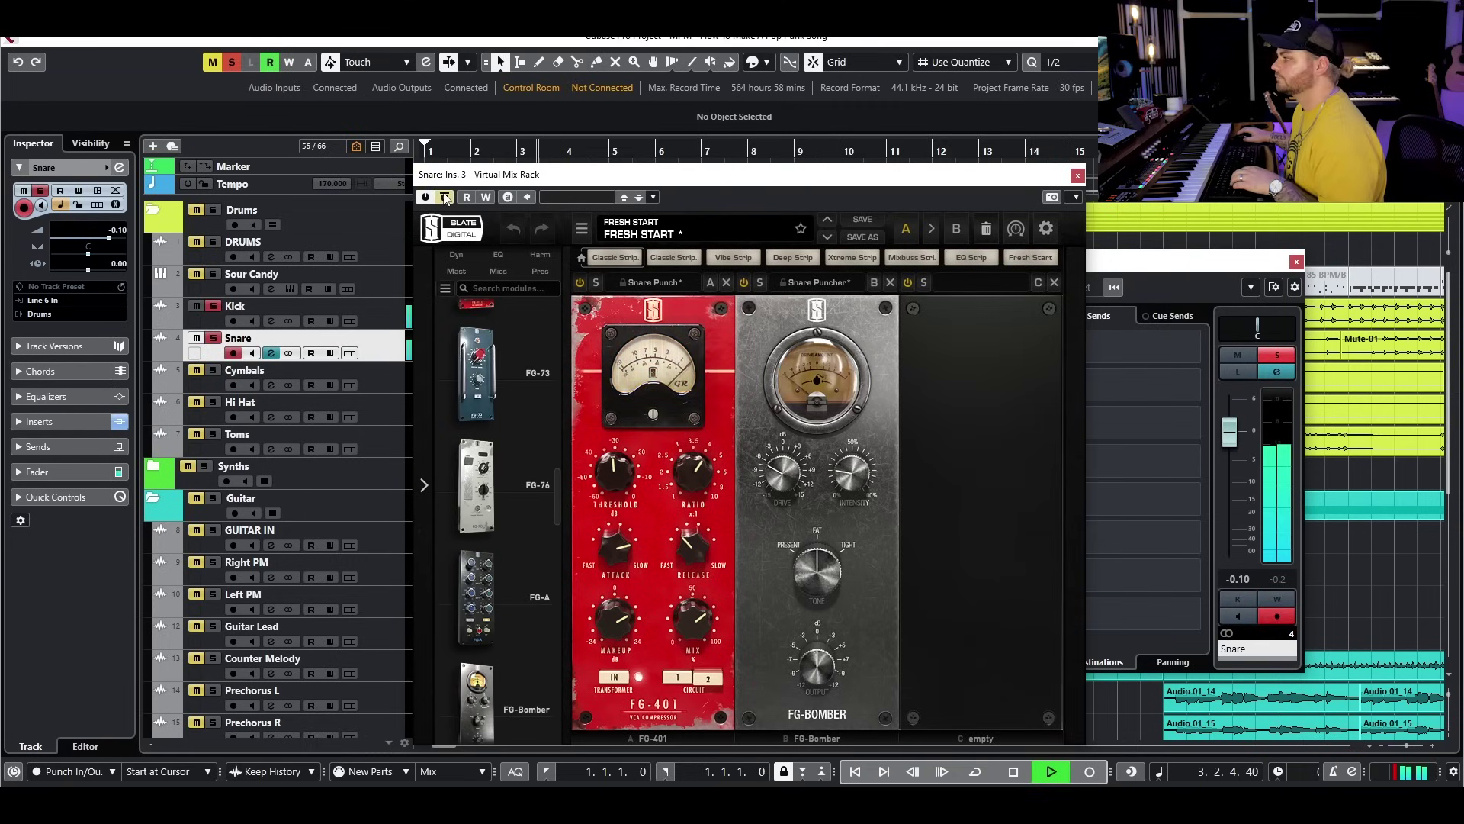
click(446, 196)
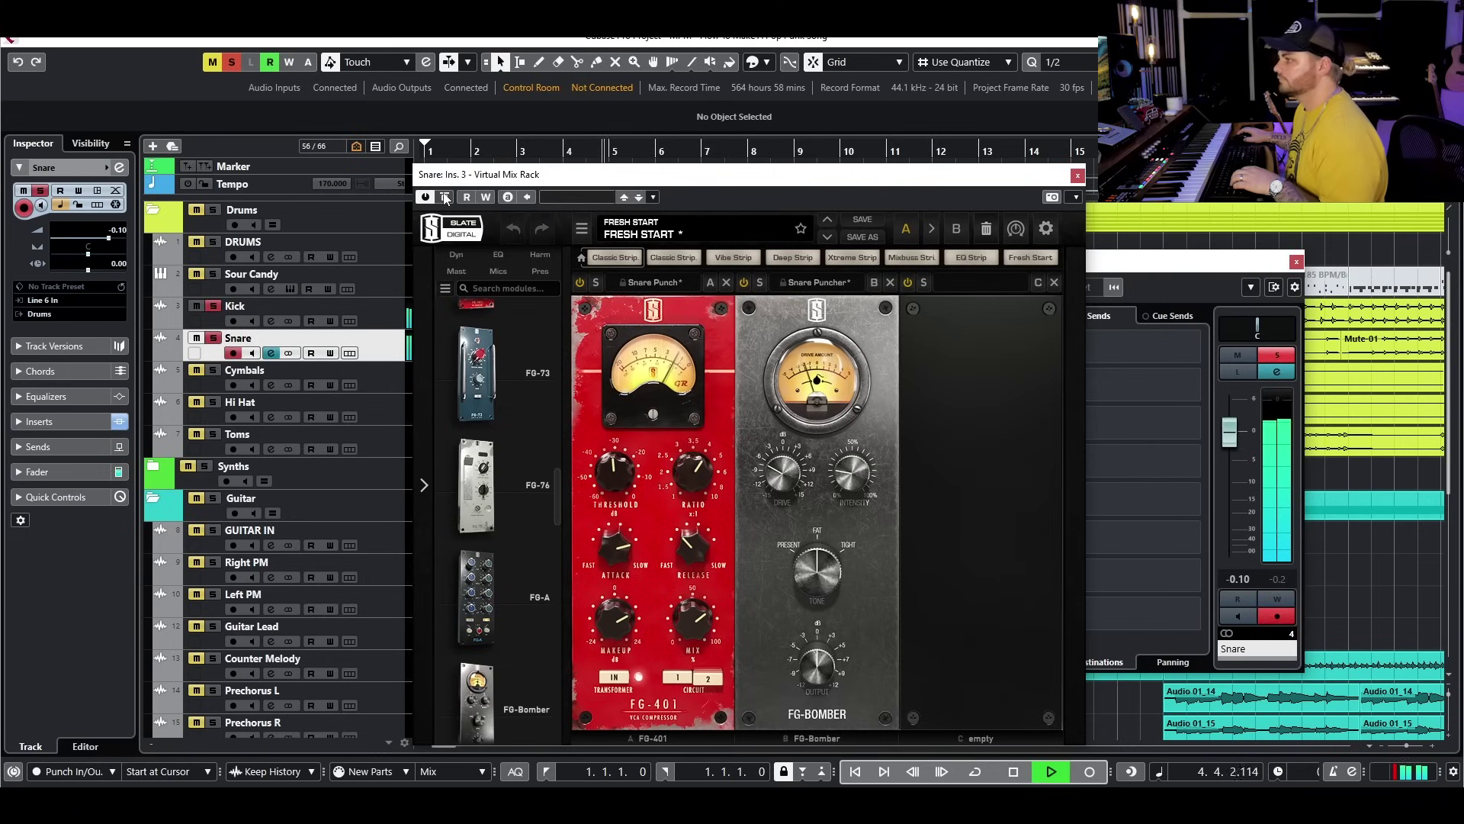
key(space)
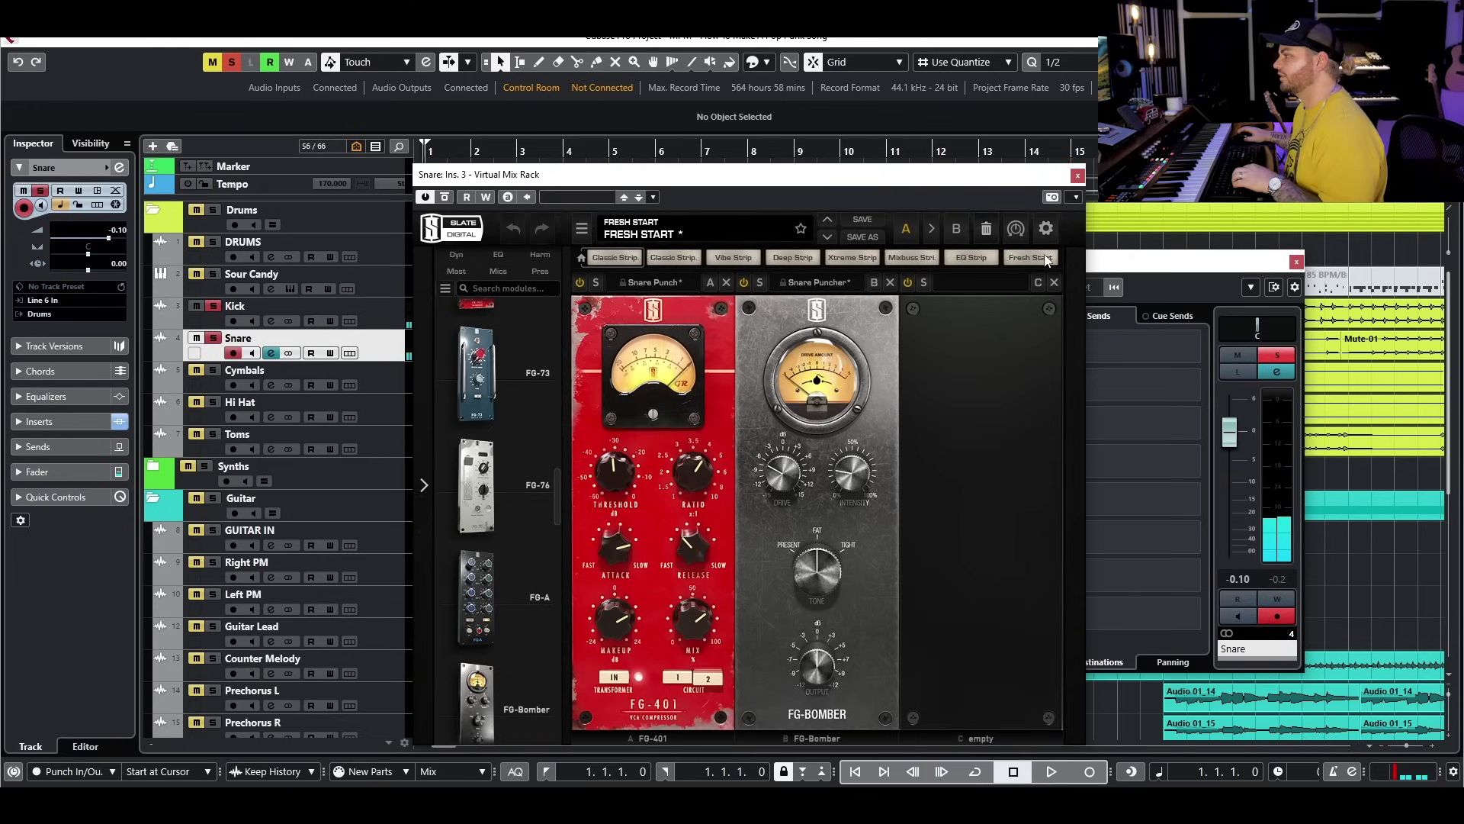
Step: Clear all solos and play the full mix
click(229, 63)
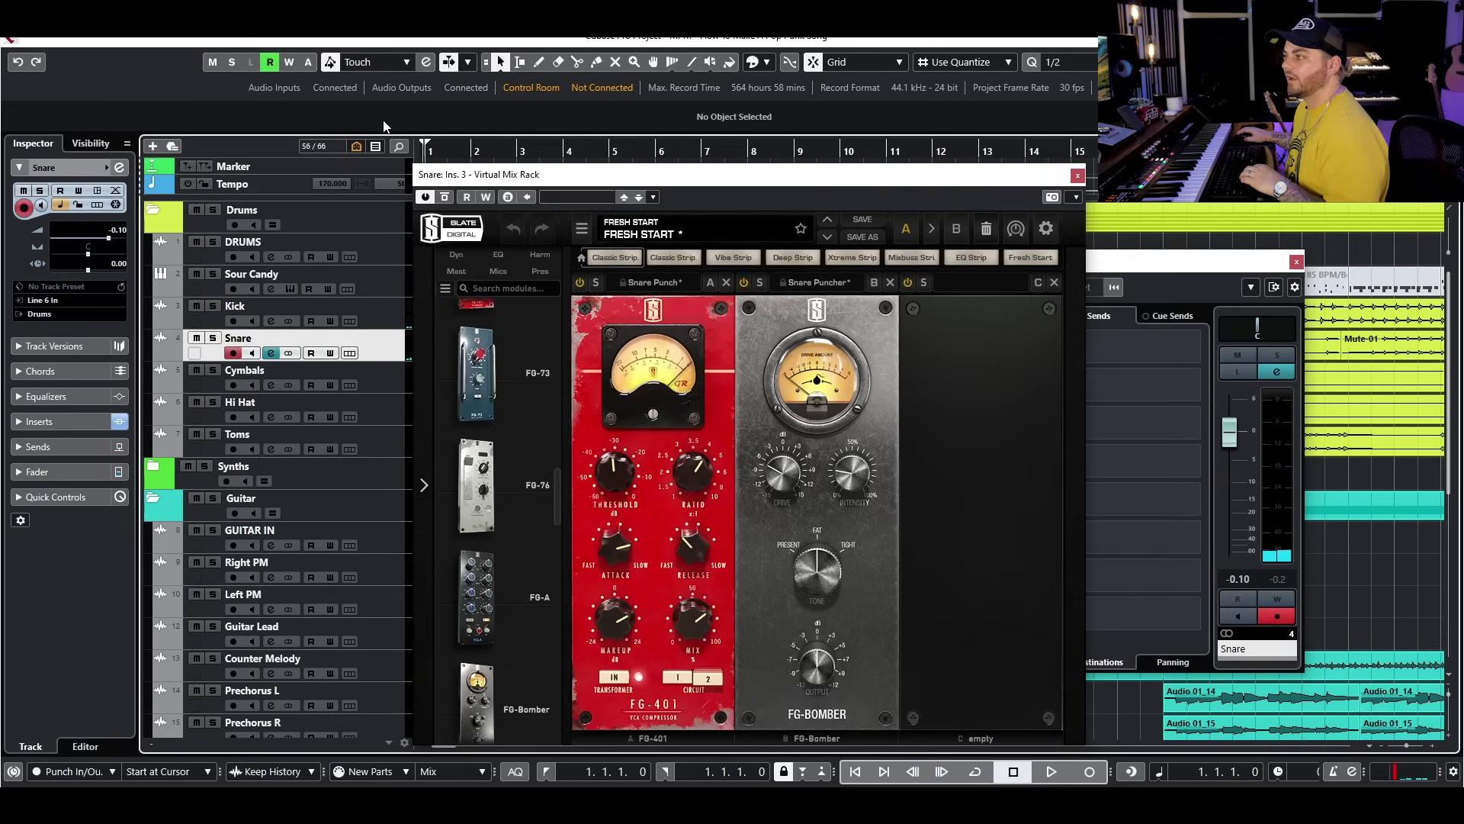
key(space)
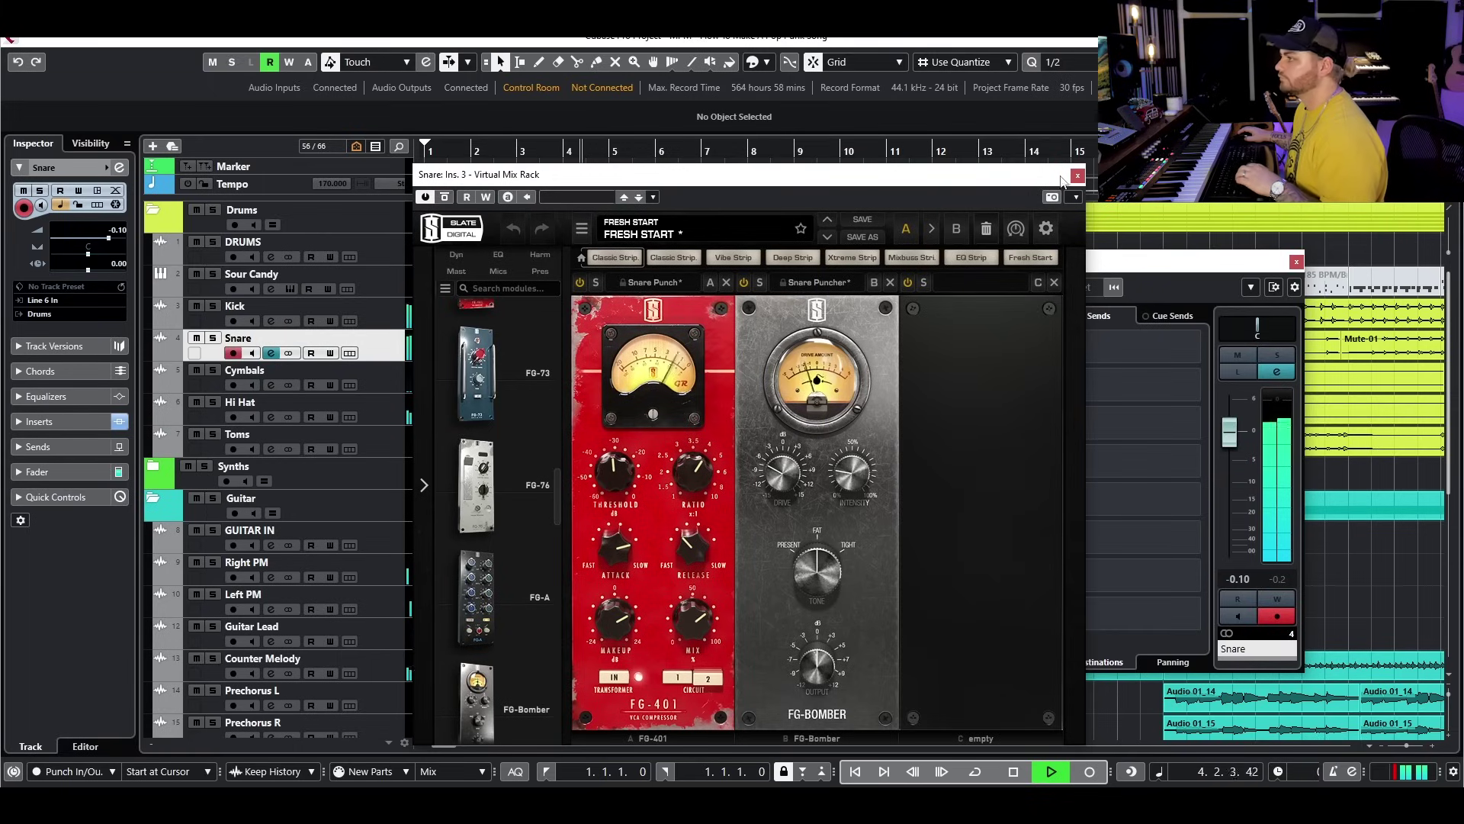
key(space)
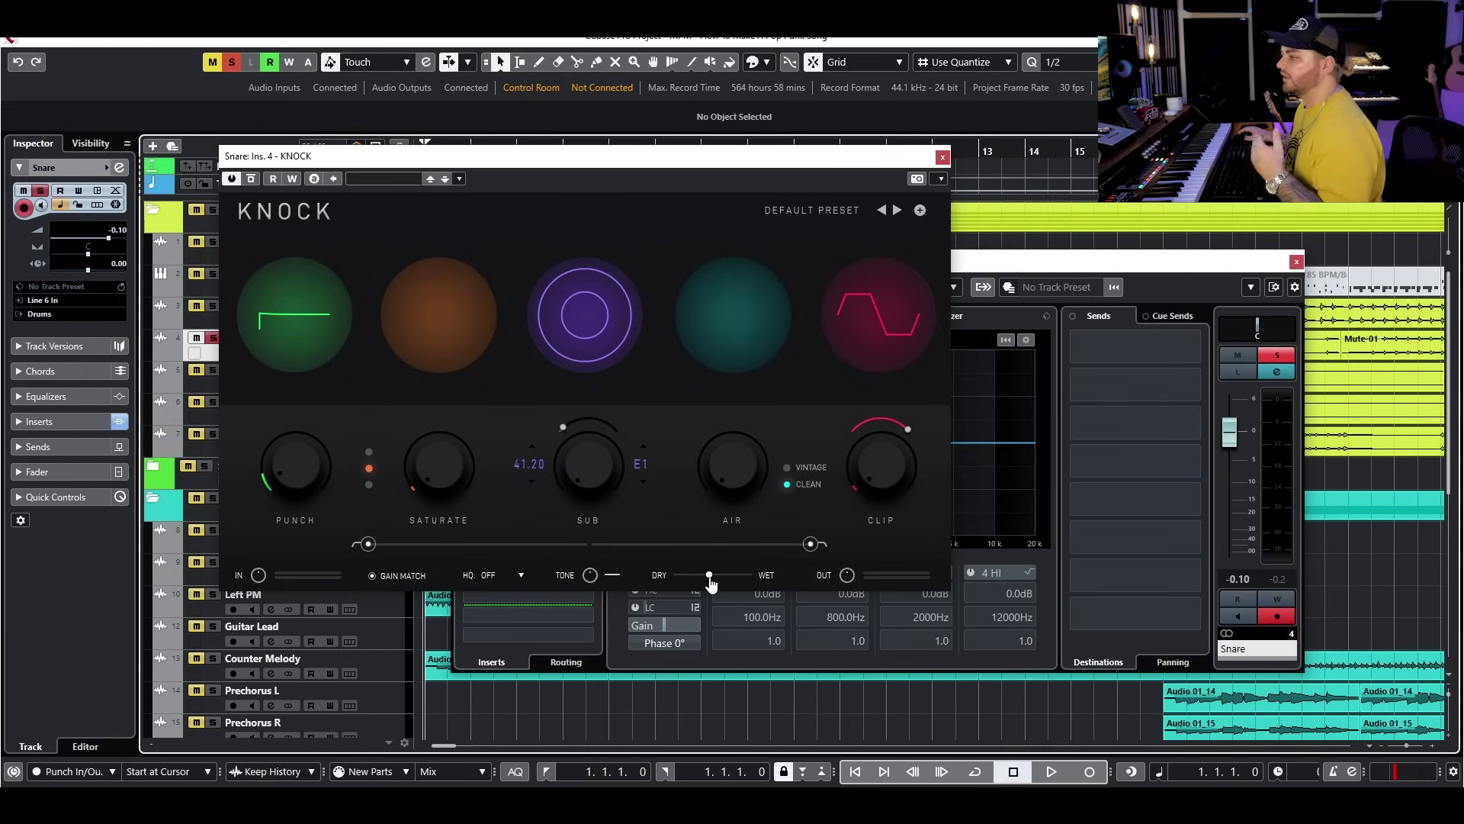
Step: Play and stop the snare to hear its KNOCK processing
key(space)
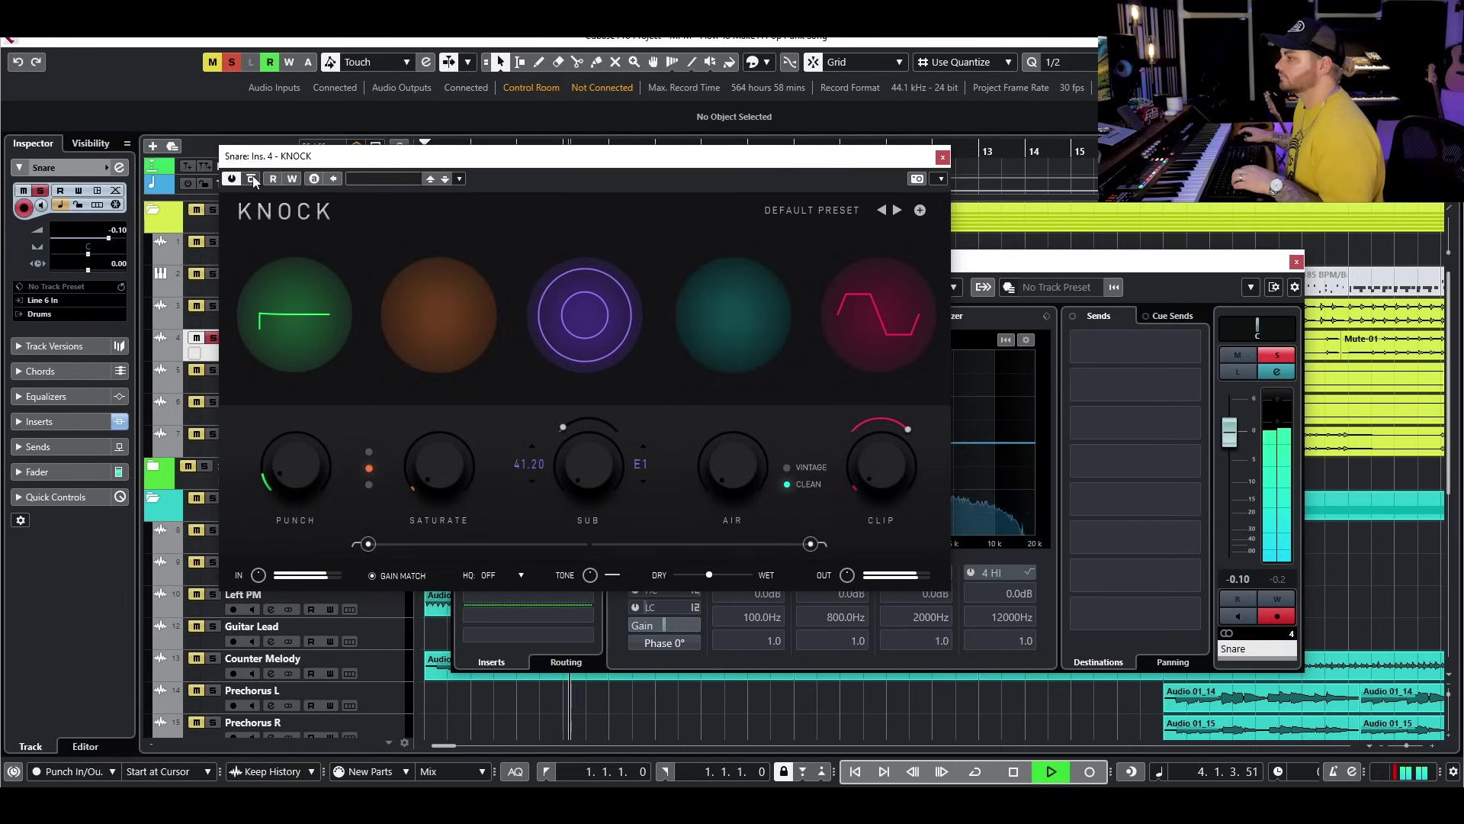
key(space)
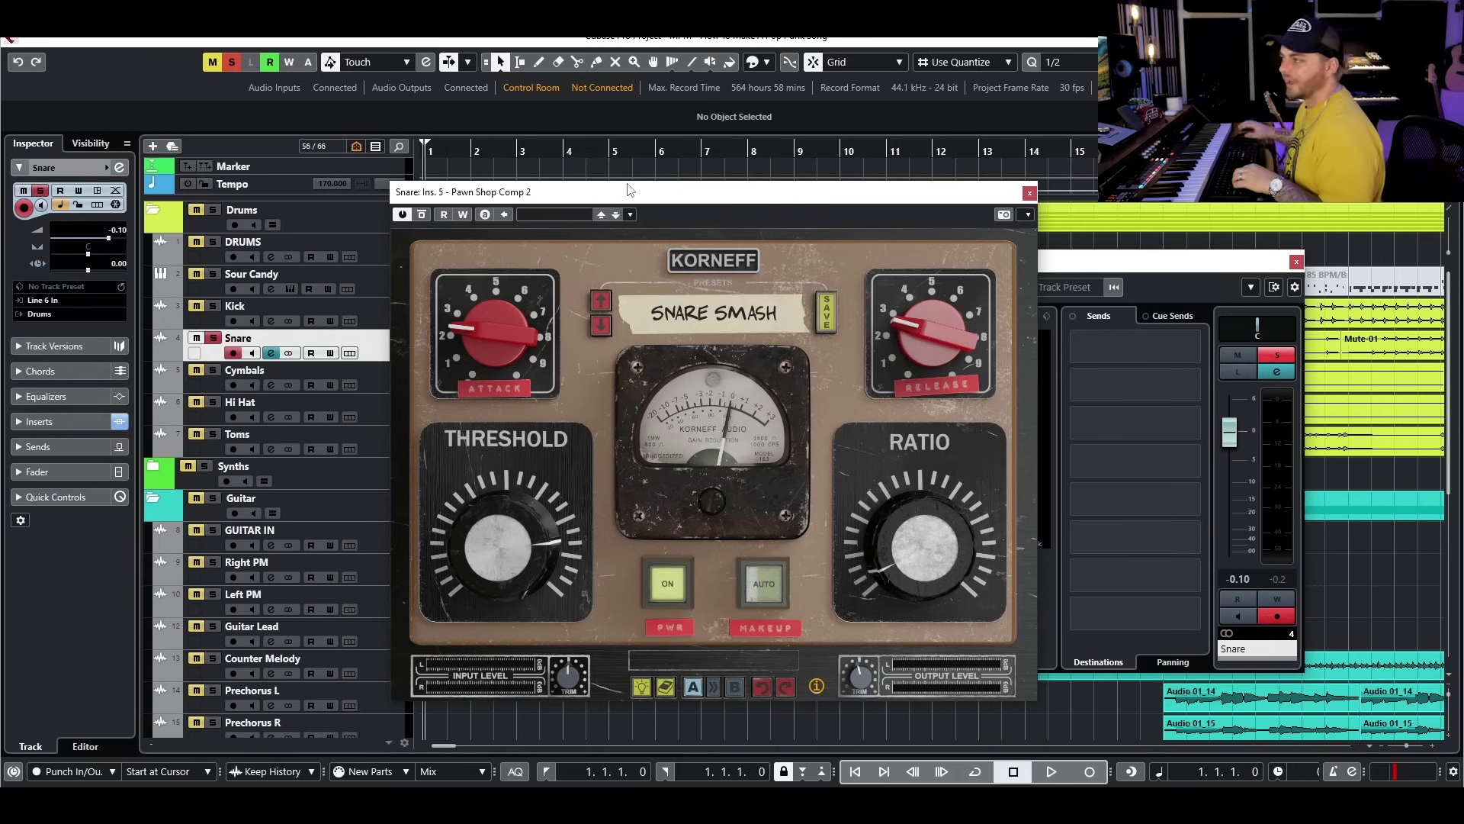
Step: Hear the snare with Snare Smash compression, then clear all solos and play the full mix
key(space)
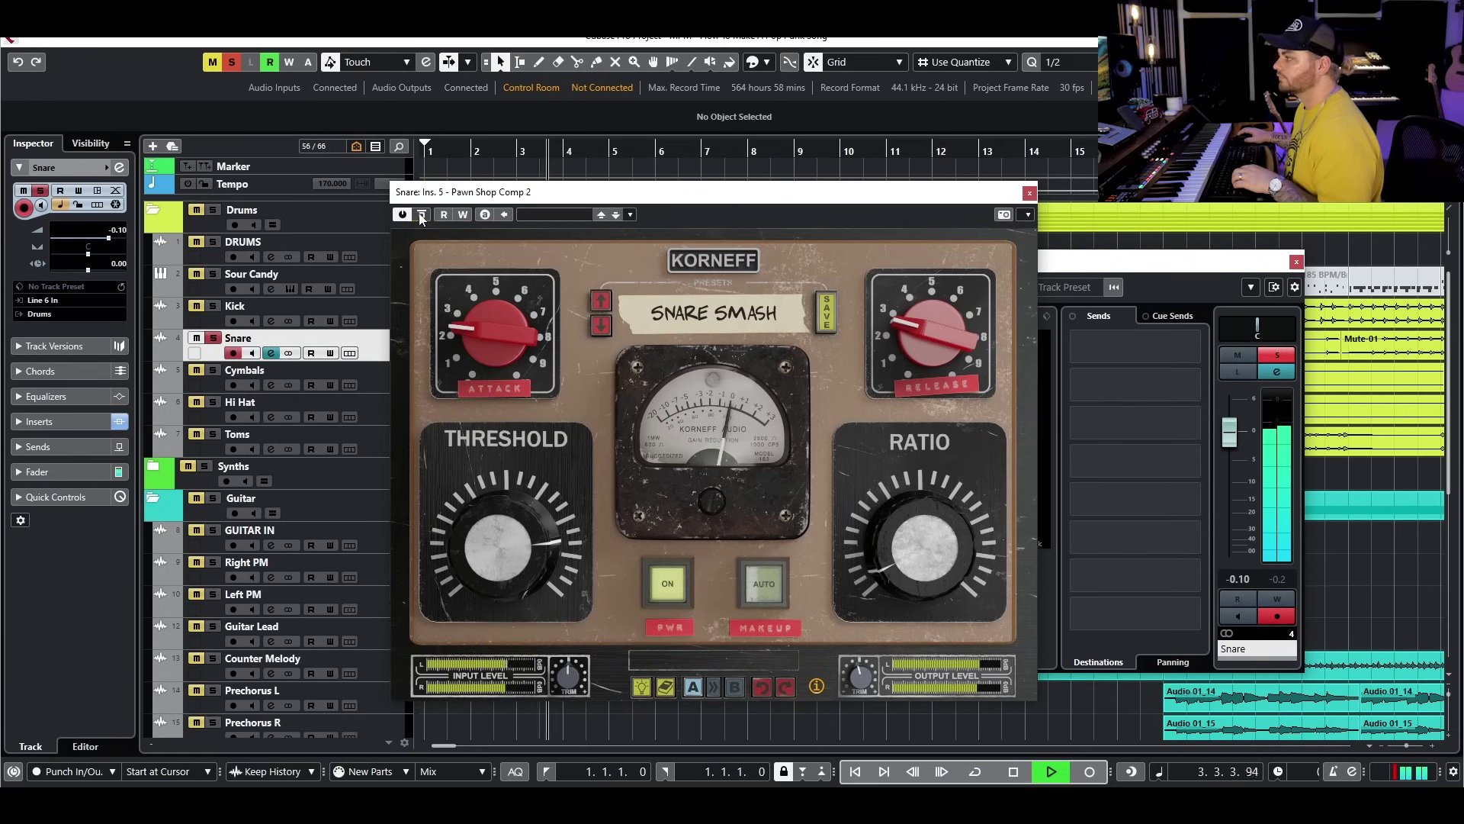
key(space)
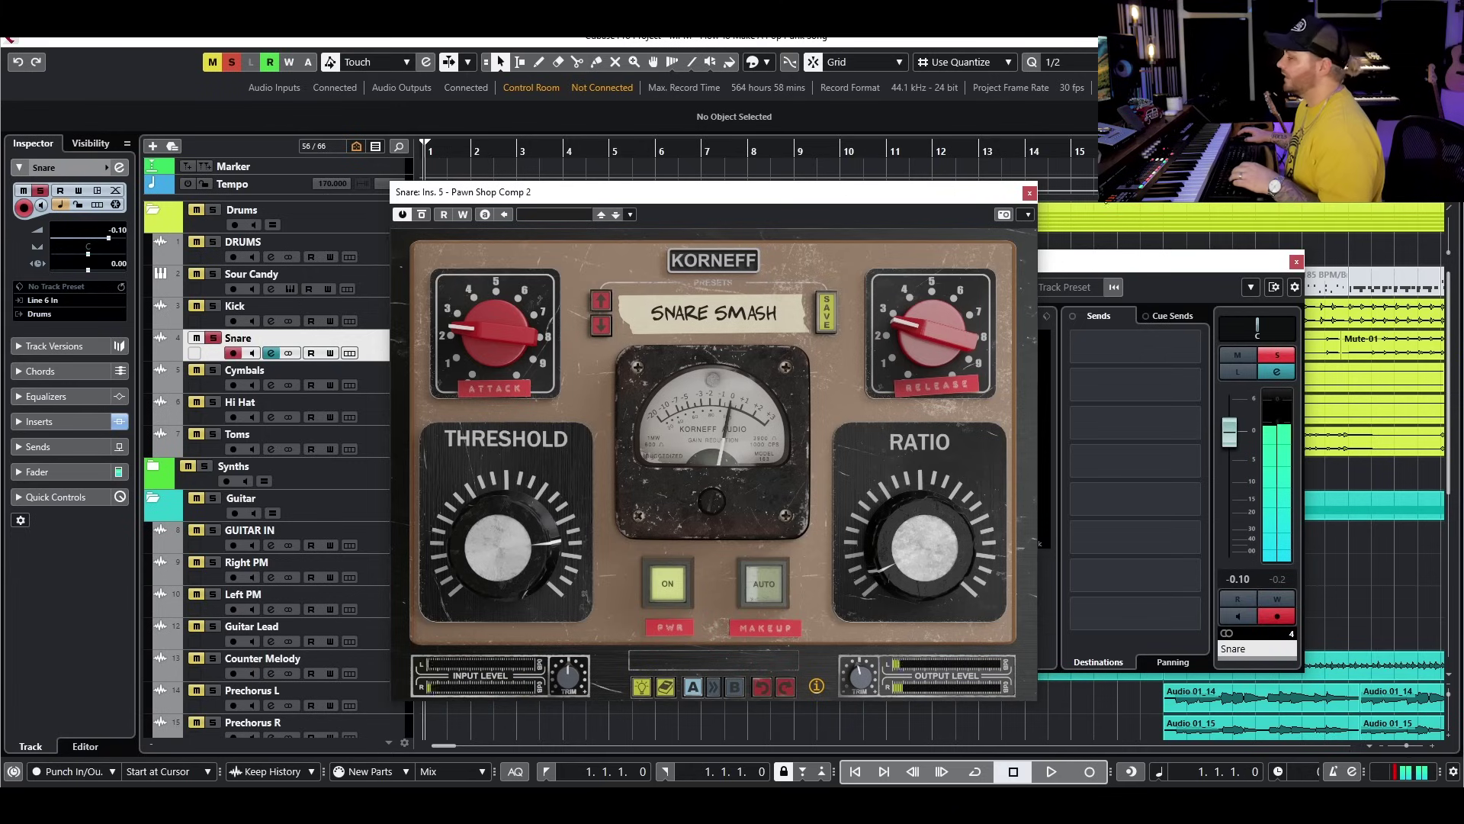
click(213, 210)
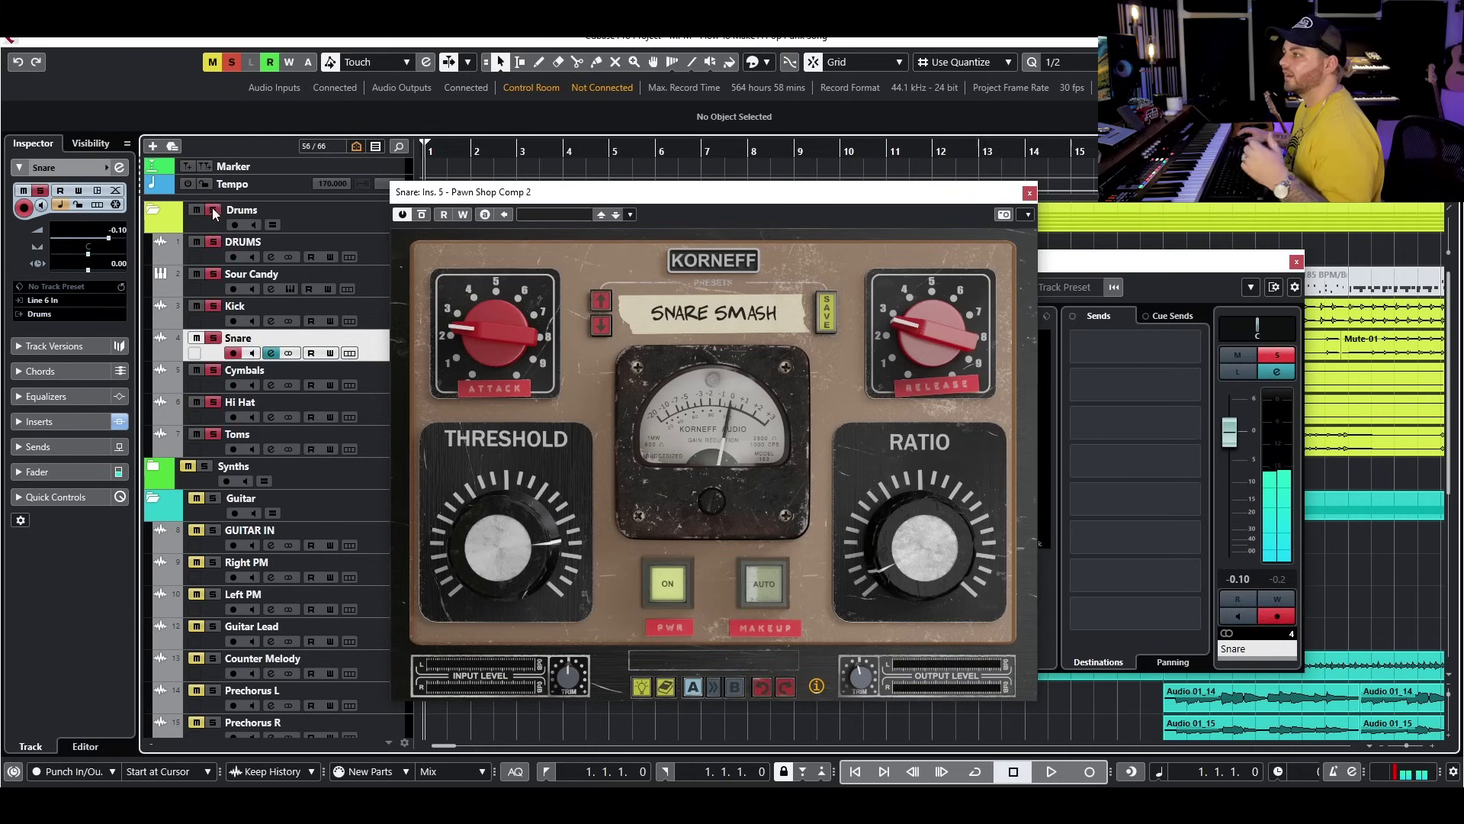
click(231, 64)
key(space)
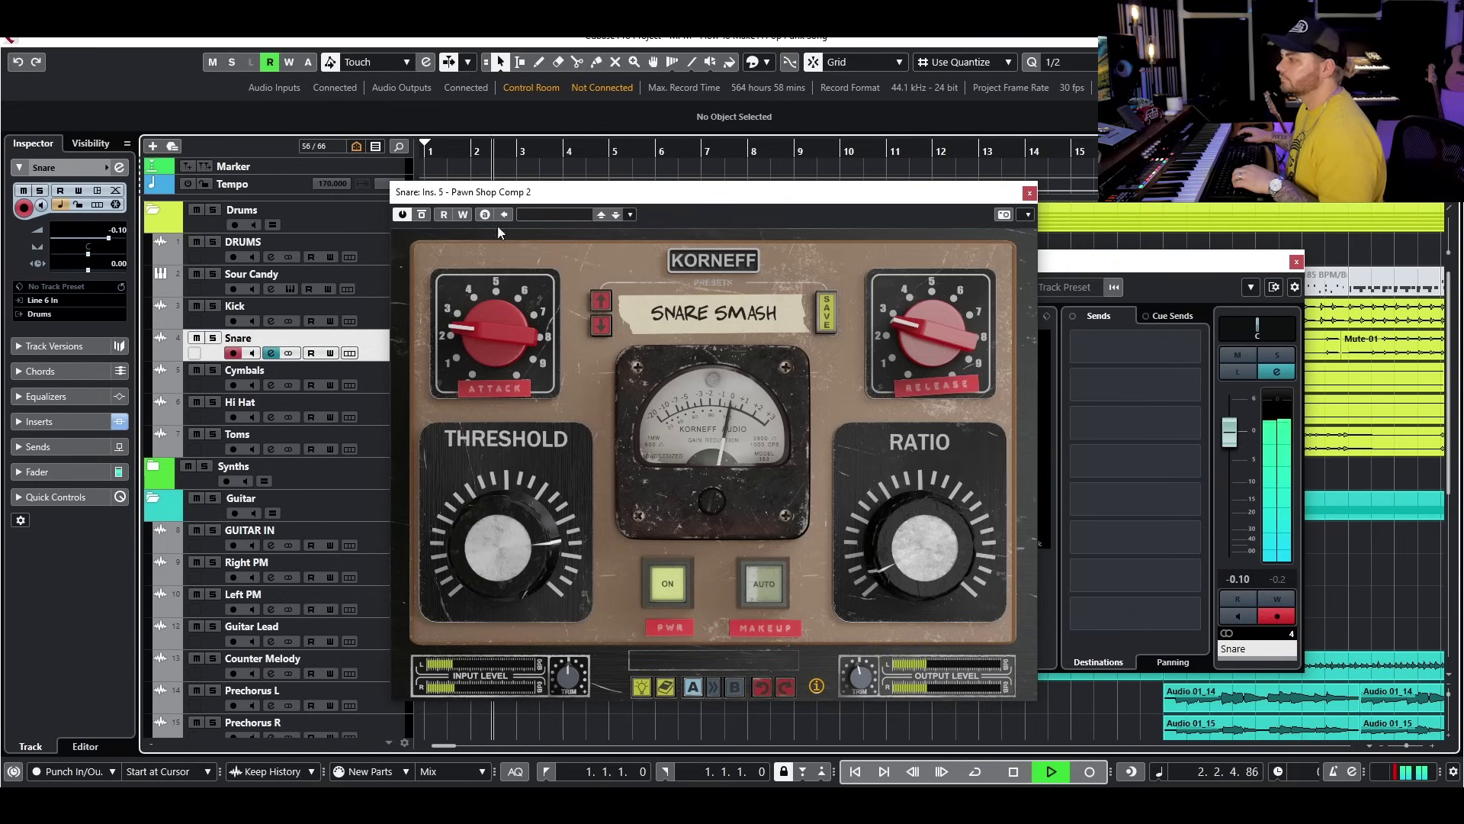
key(space)
Step: Swap Pawn Shop Comp for VerbSuite, solo the snare and compare the drum room reverb on and off
click(1029, 193)
click(612, 296)
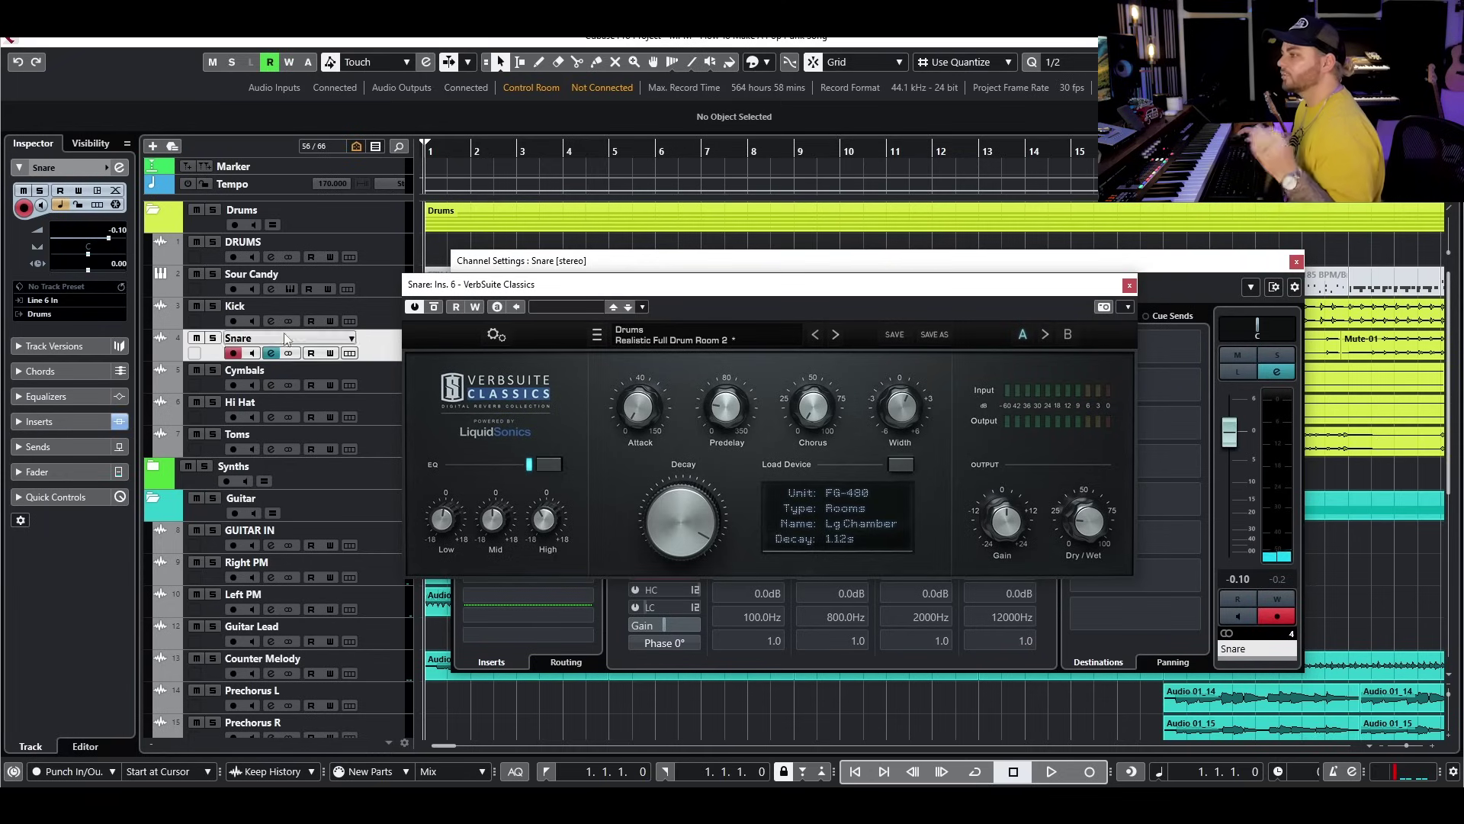
click(214, 338)
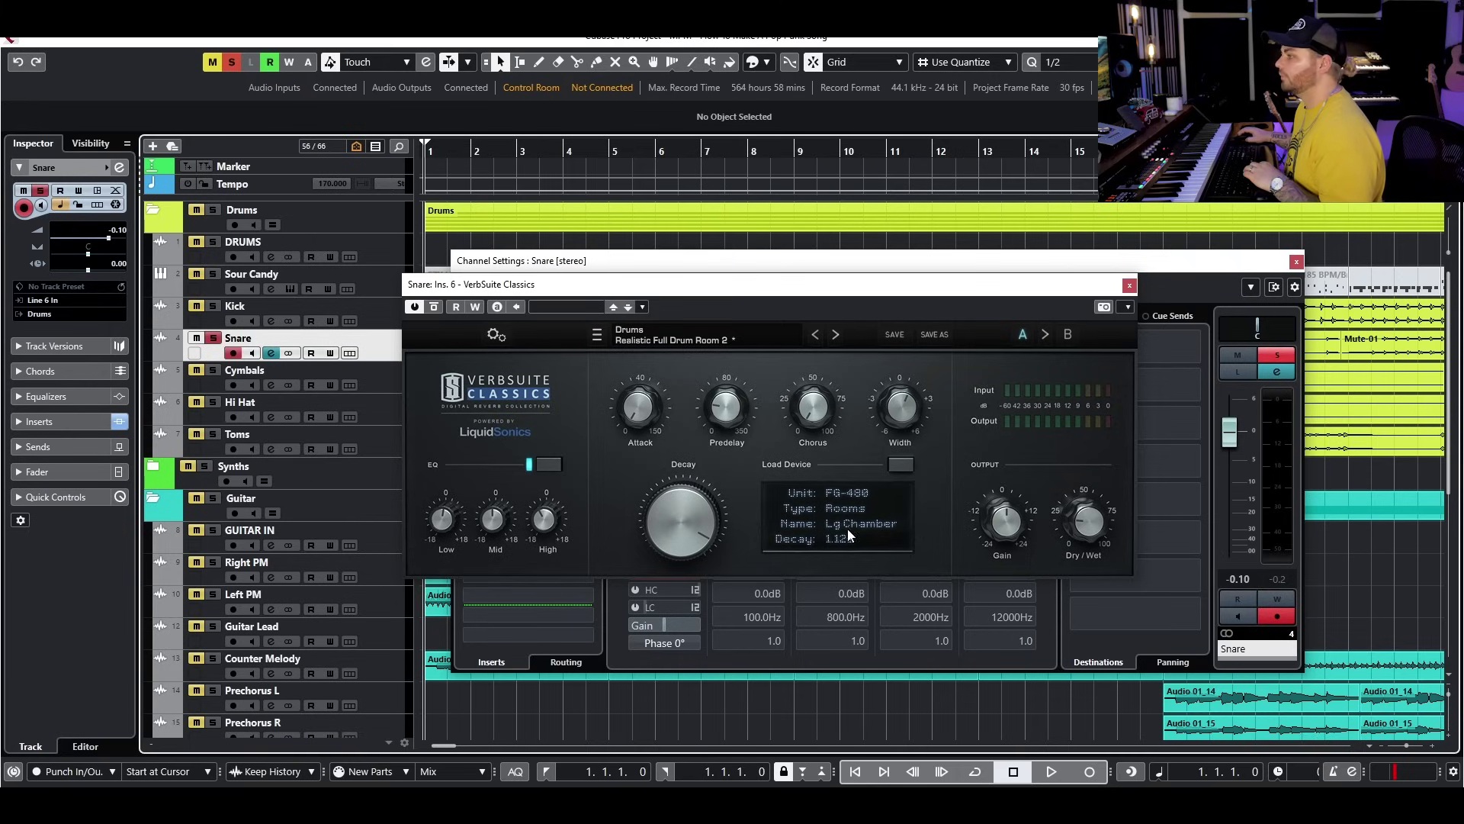
key(space)
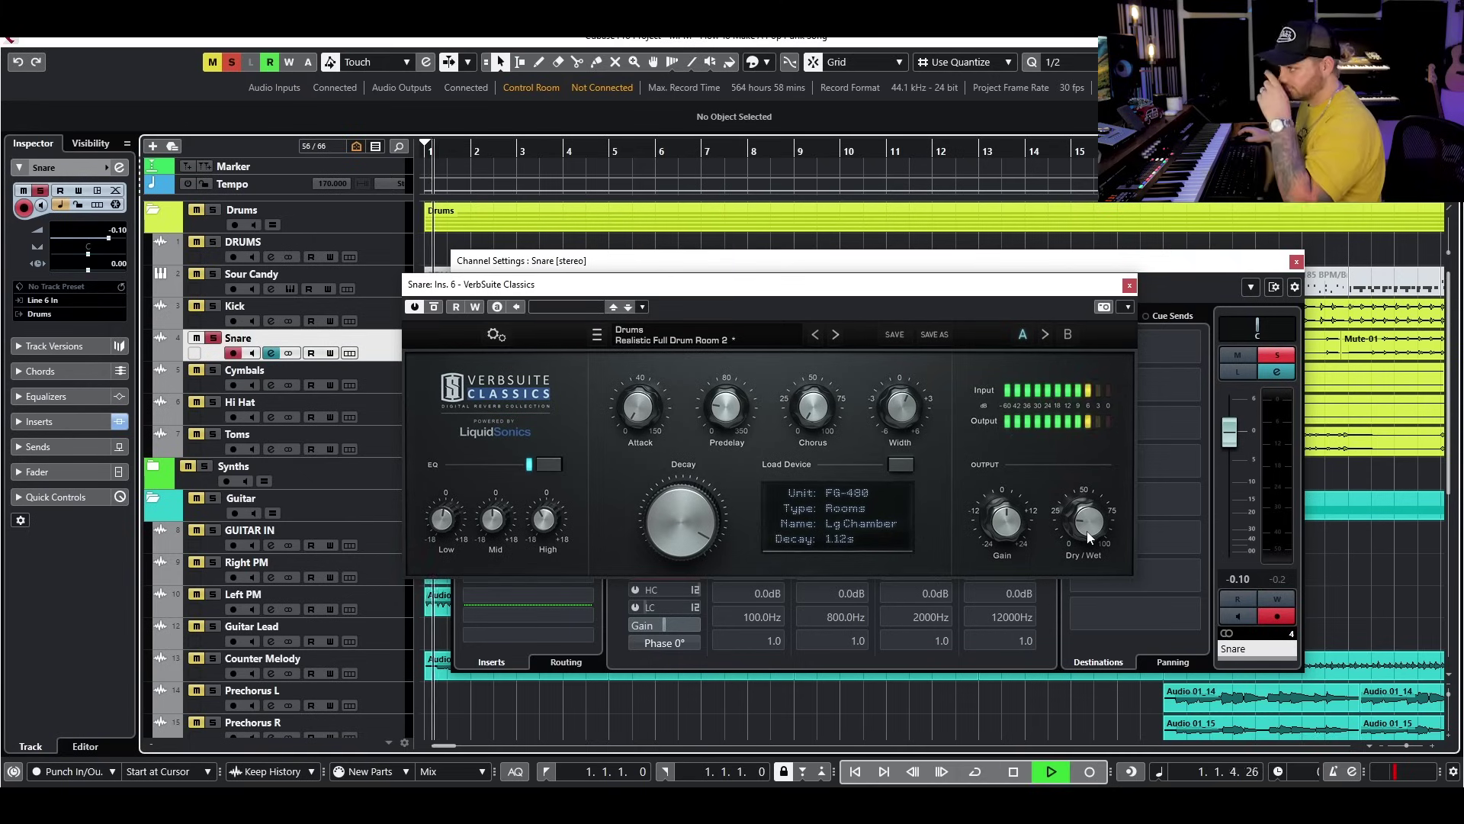
click(434, 308)
click(434, 308)
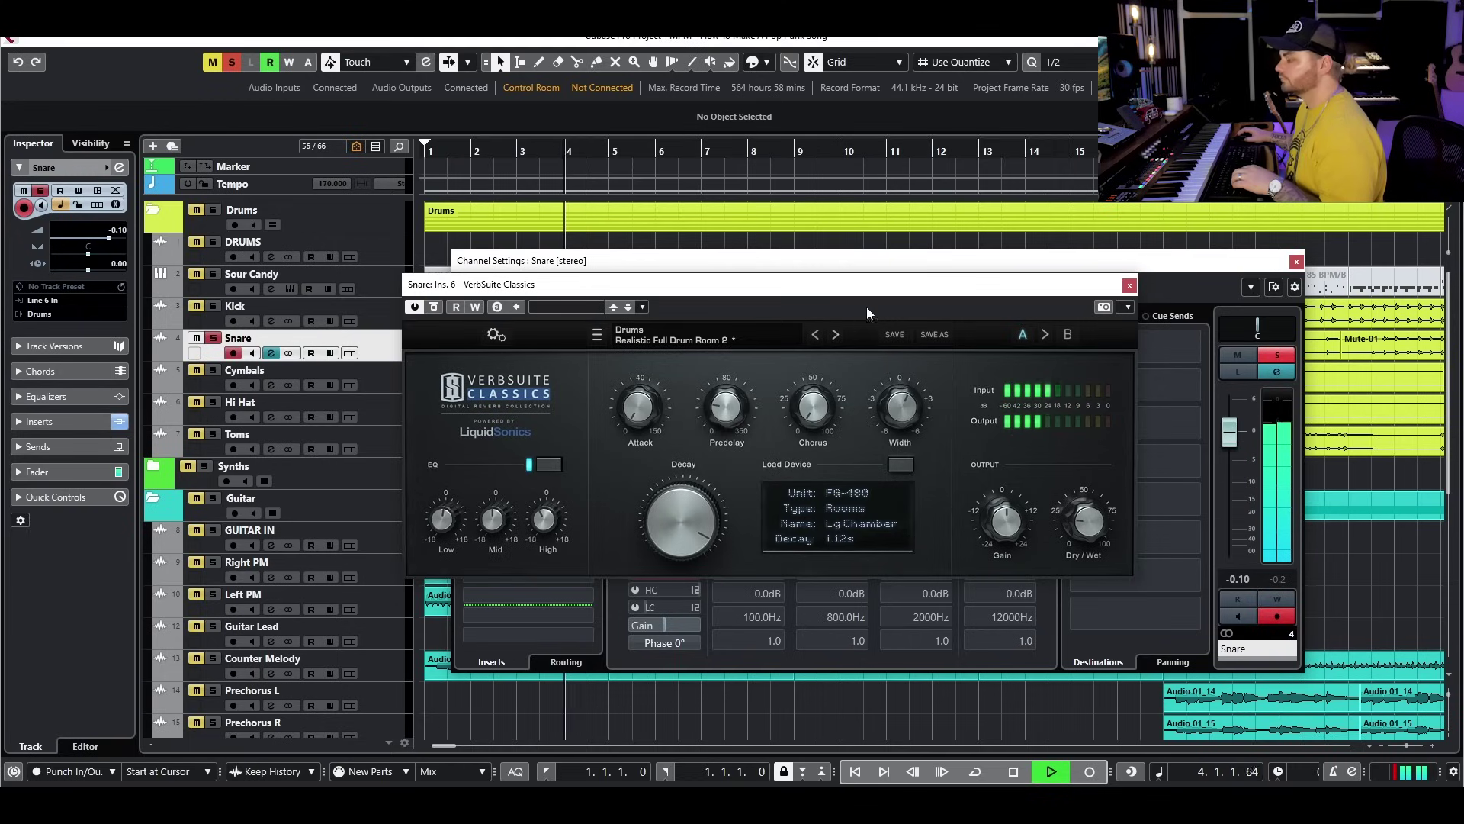
key(space)
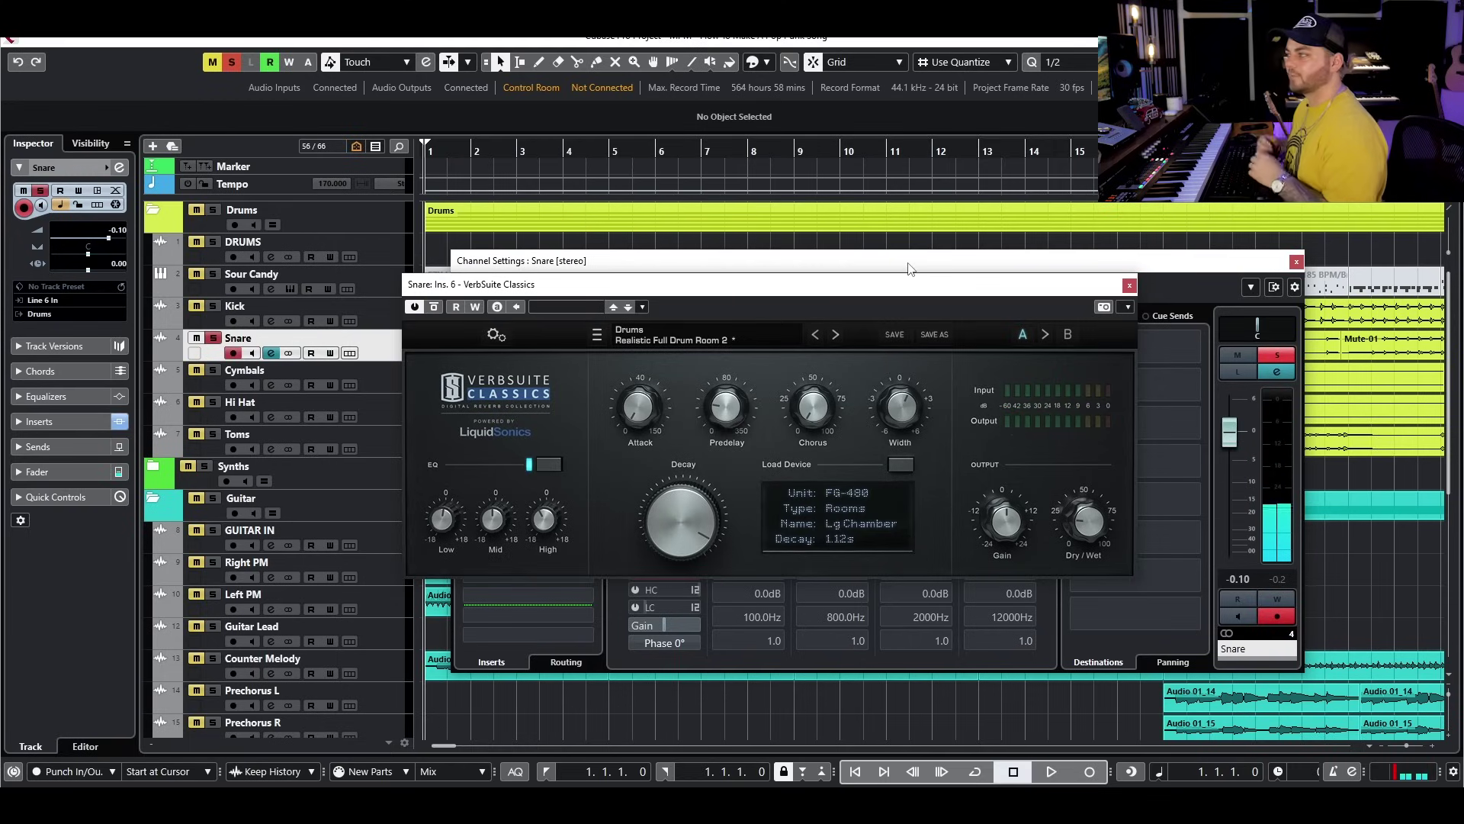
click(987, 273)
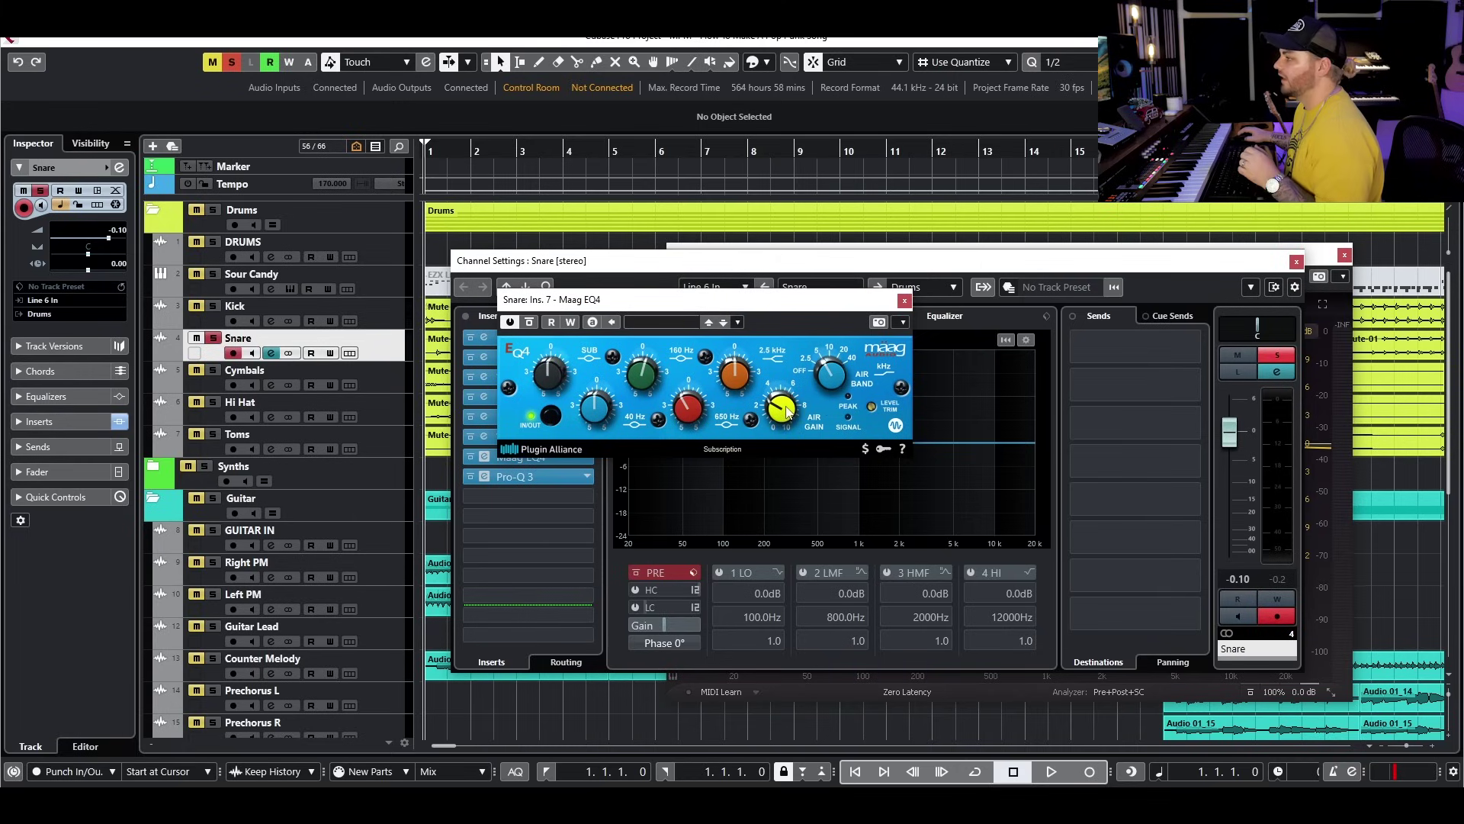
Step: Close Maag EQ4 and compare the snare's full insert chain bypassed and active during playback
click(904, 301)
click(1321, 264)
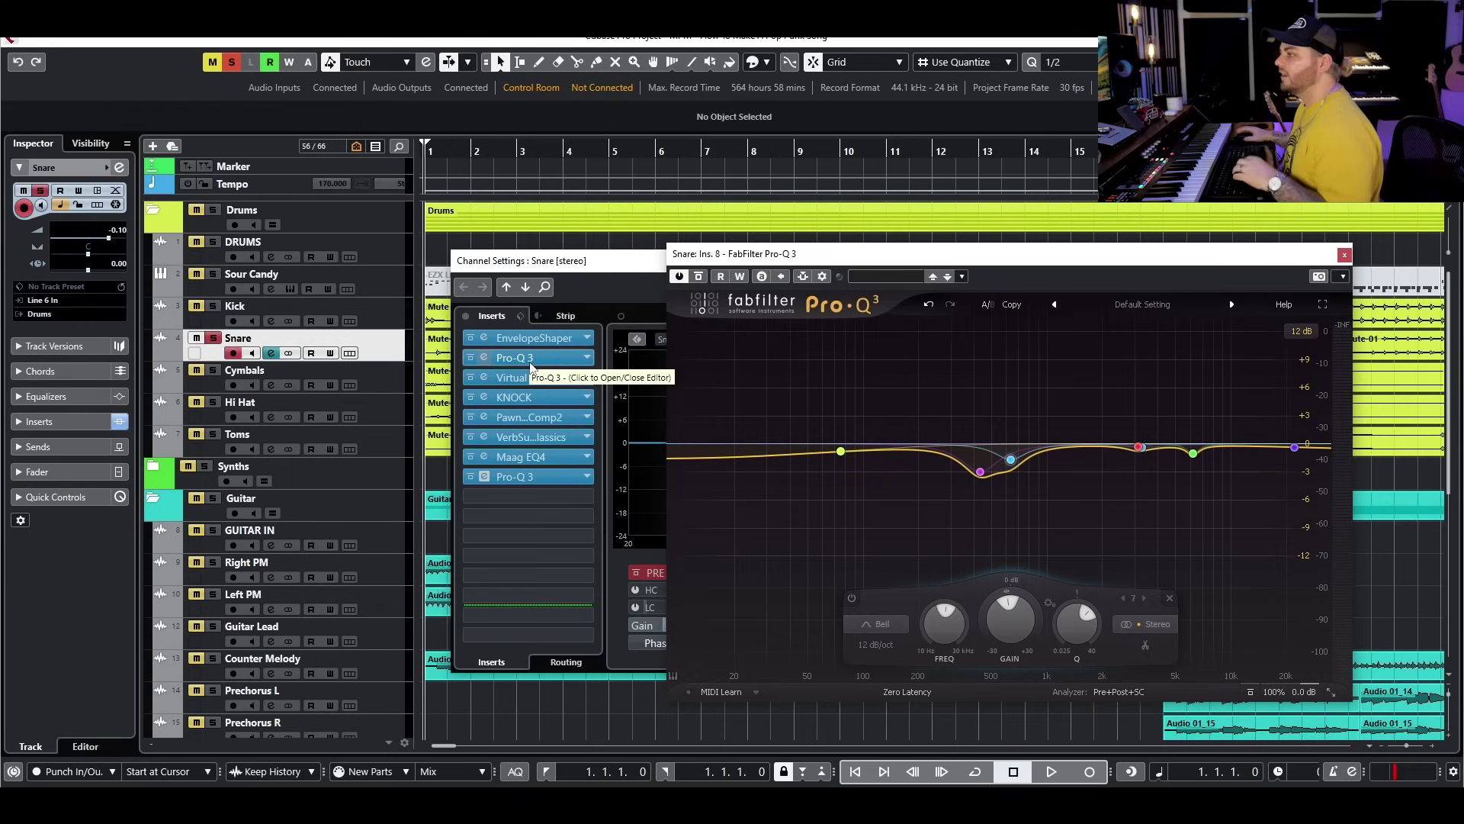
key(space)
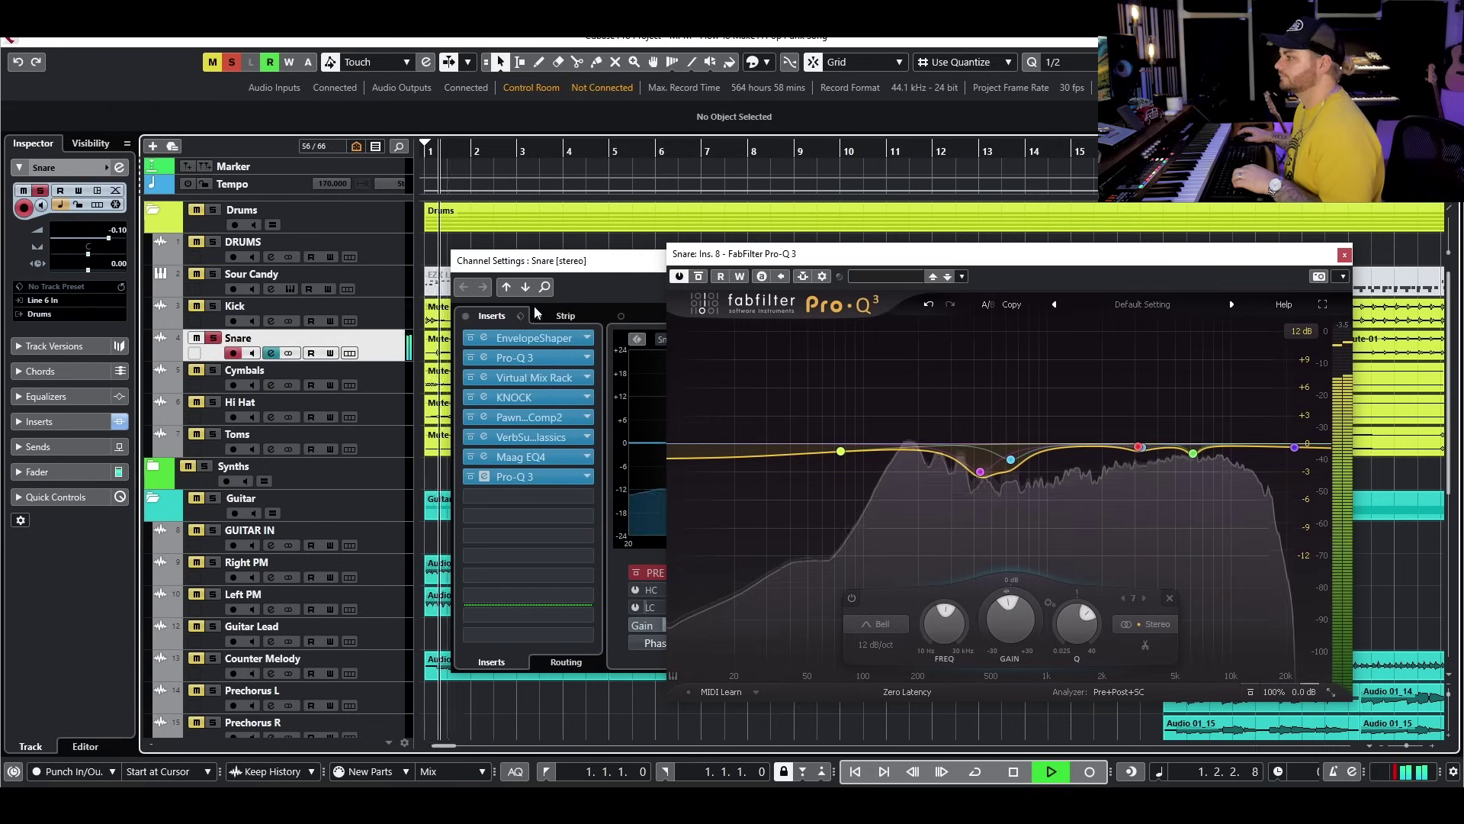
click(466, 317)
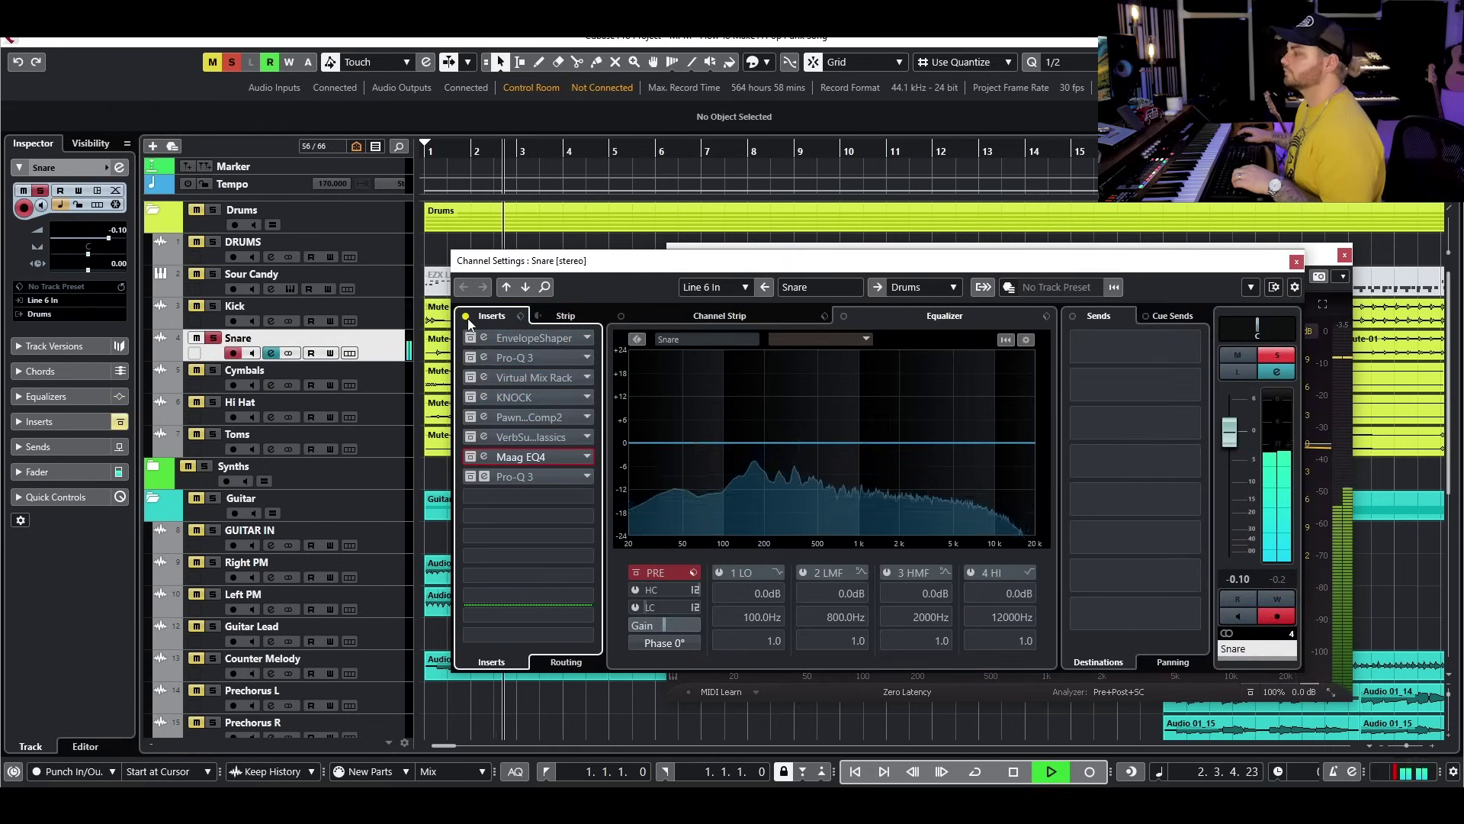
click(467, 317)
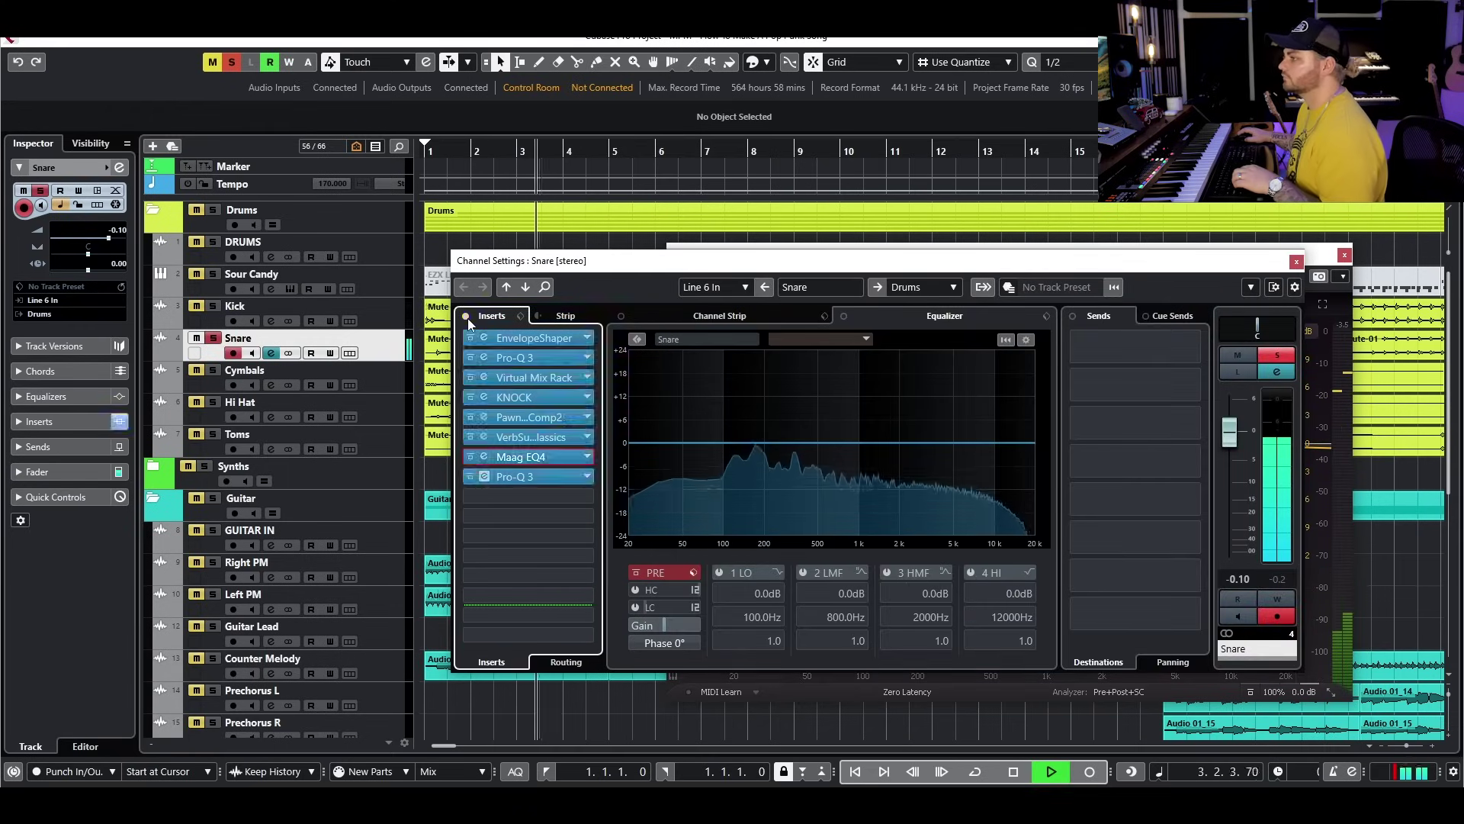
Step: Solo the Drums folder, then clear all solos, stop playback and close the snare's channel settings
click(212, 210)
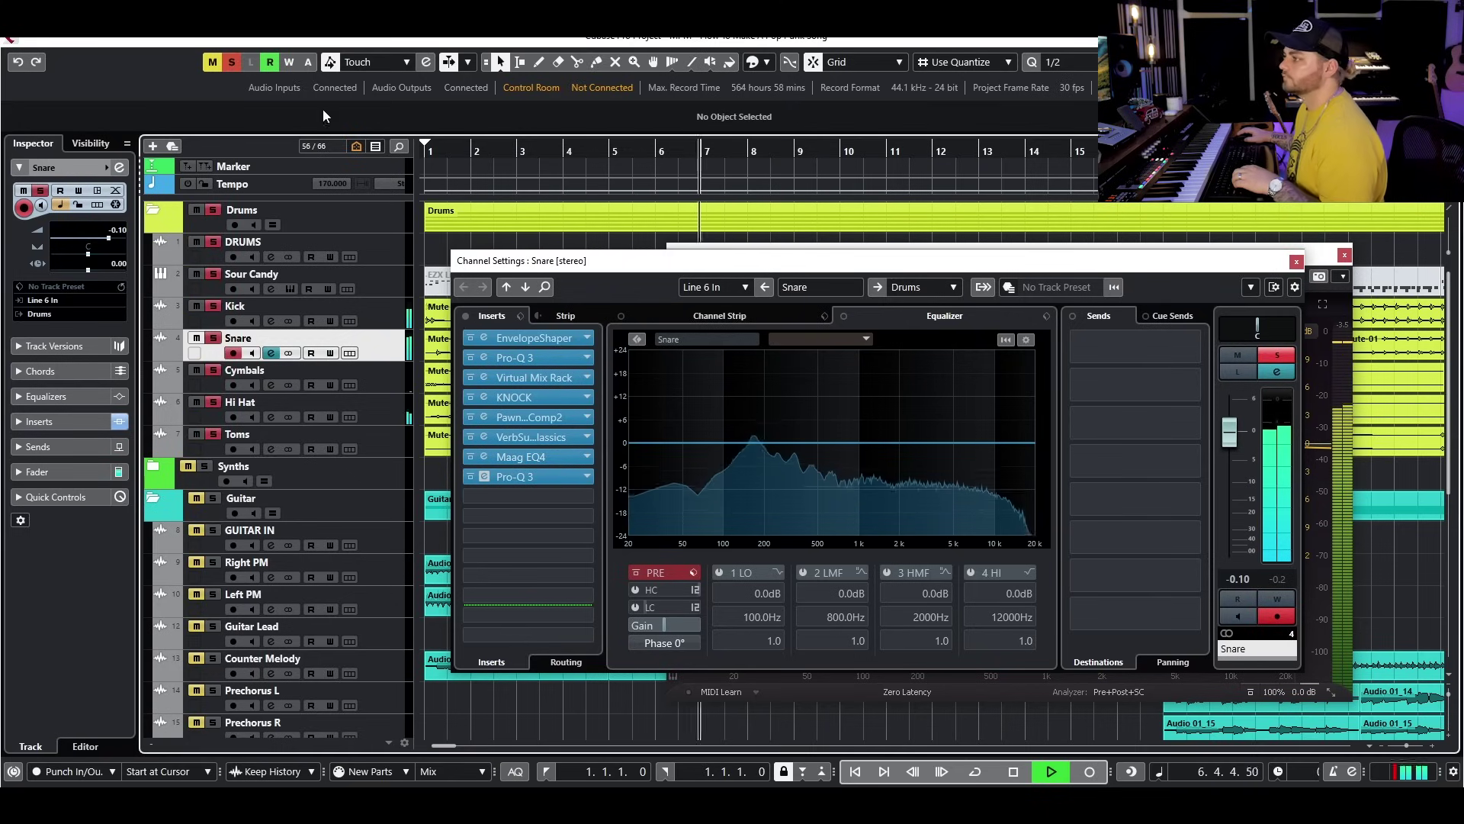
click(227, 67)
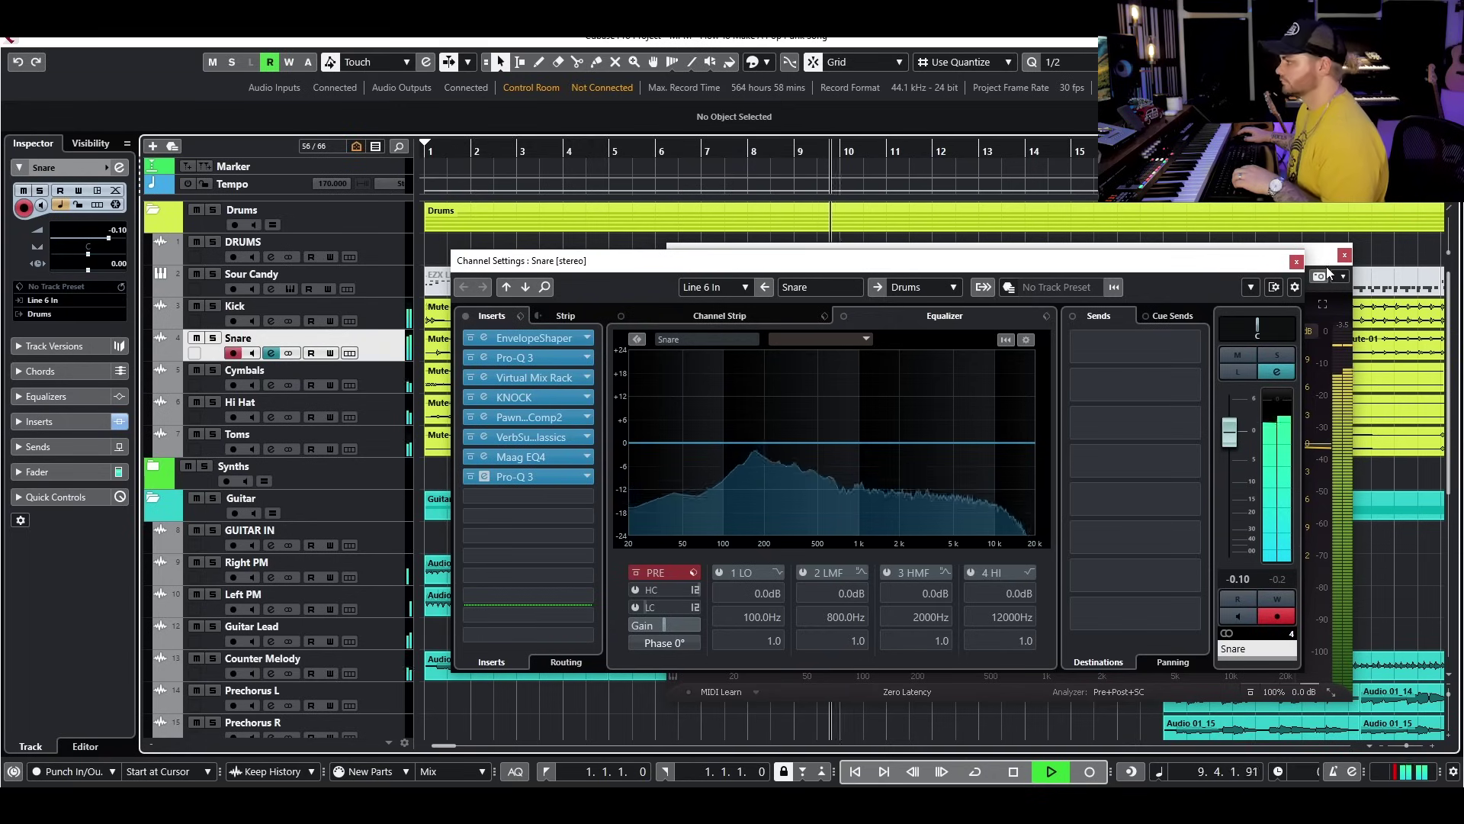
key(space)
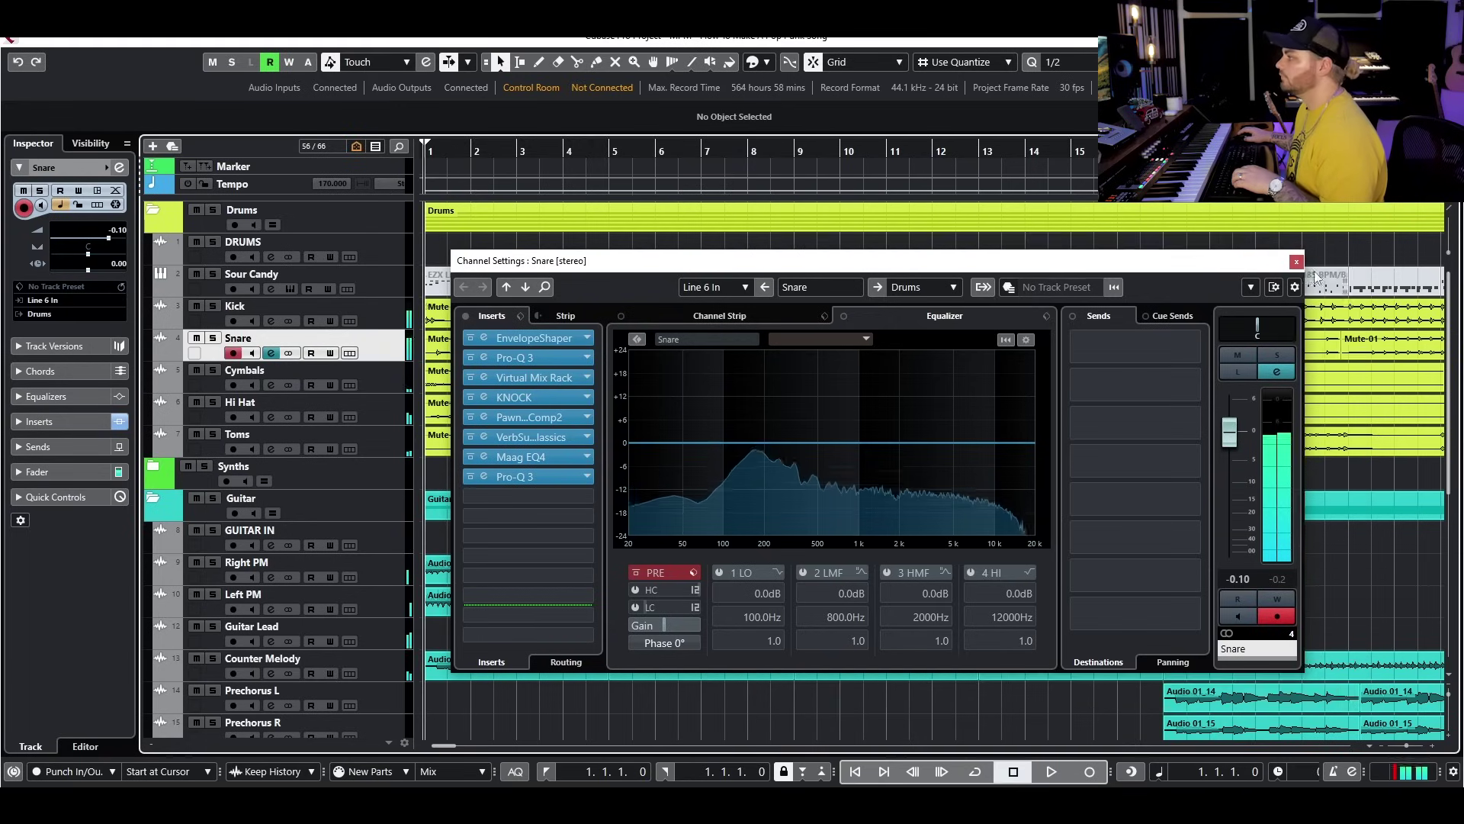
click(1297, 262)
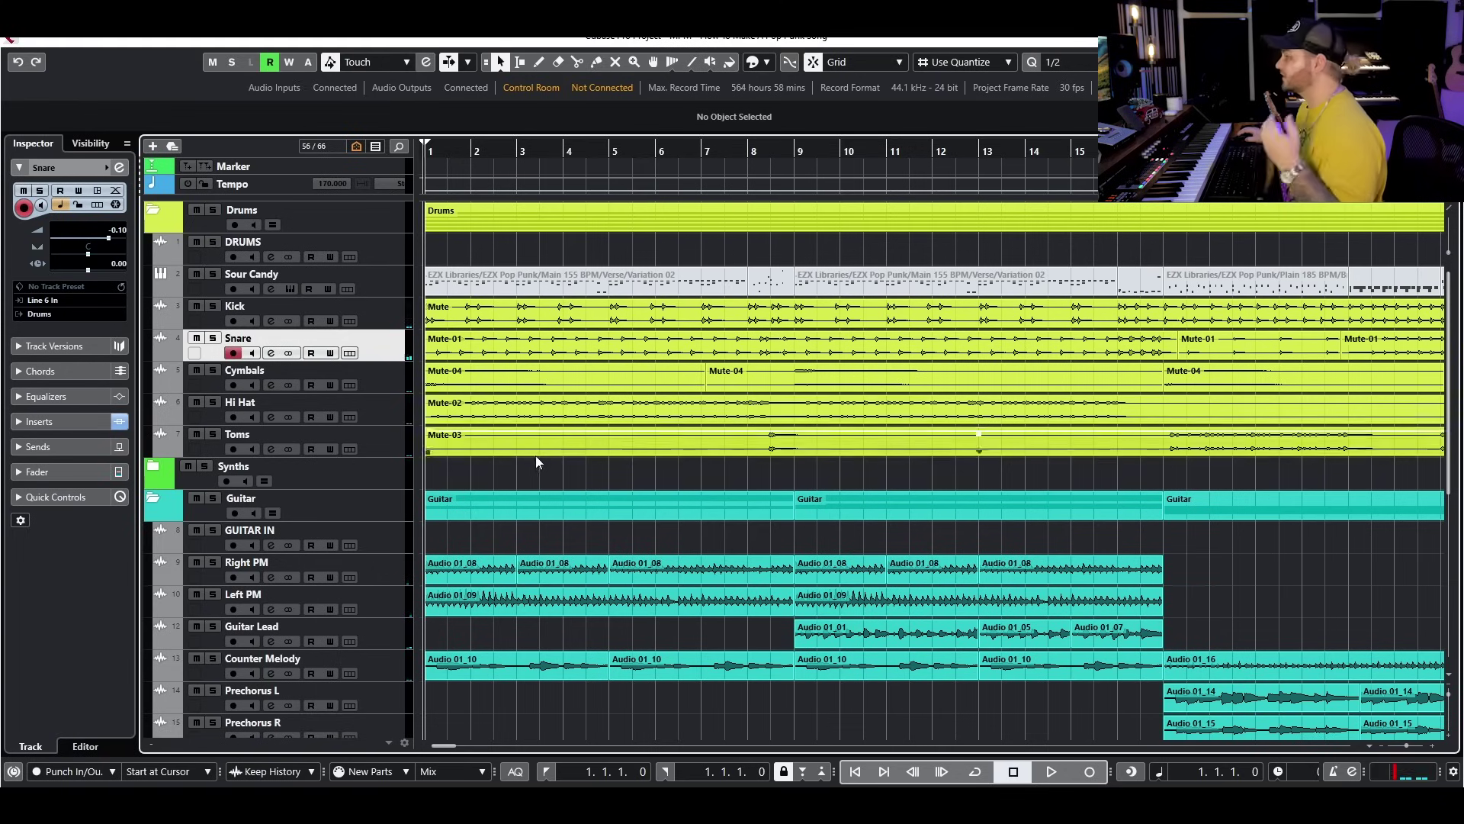
Step: Solo the Toms track and open its channel settings with Pro-Q 3
click(213, 434)
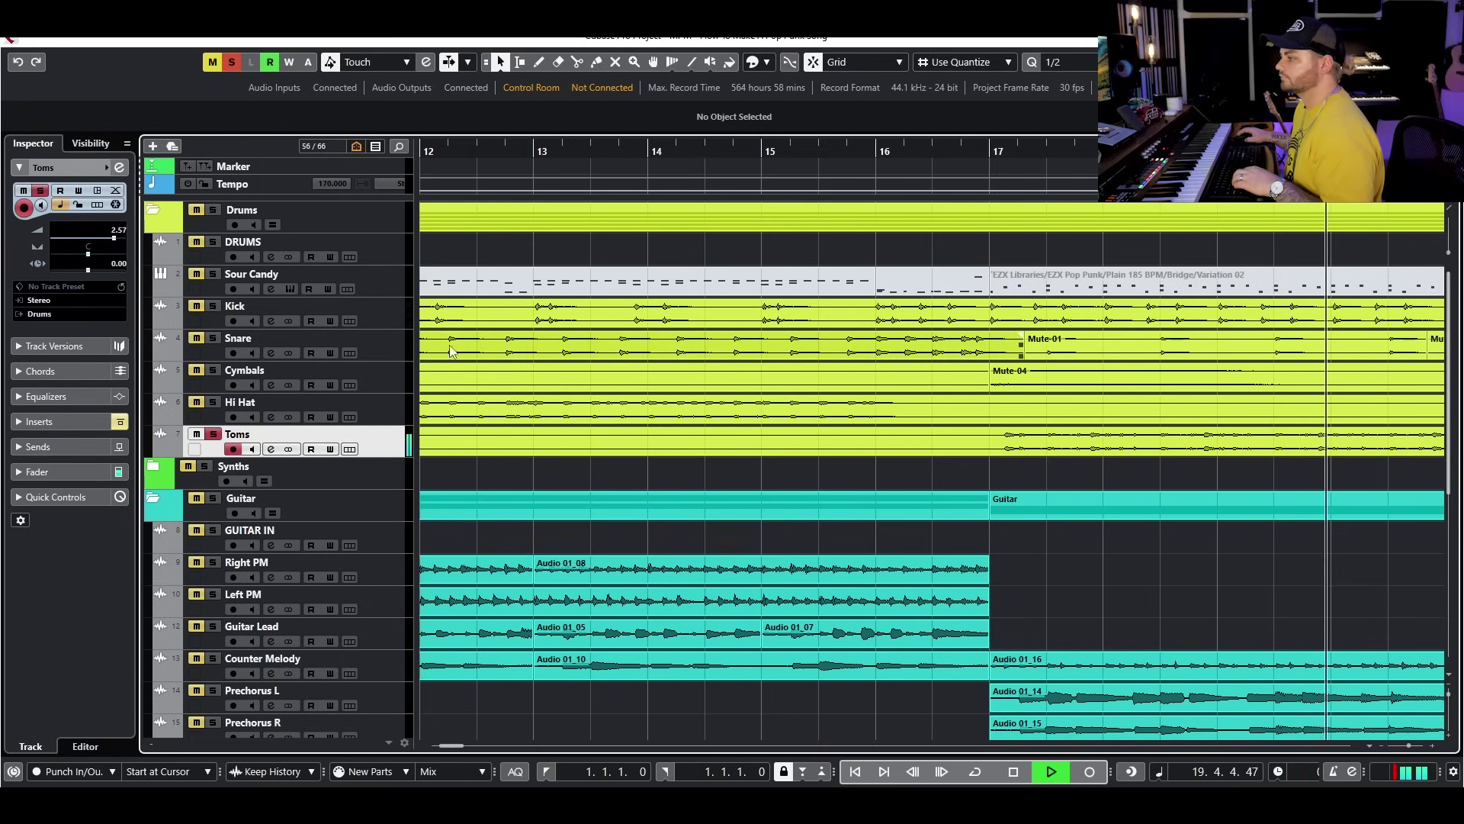
key(space)
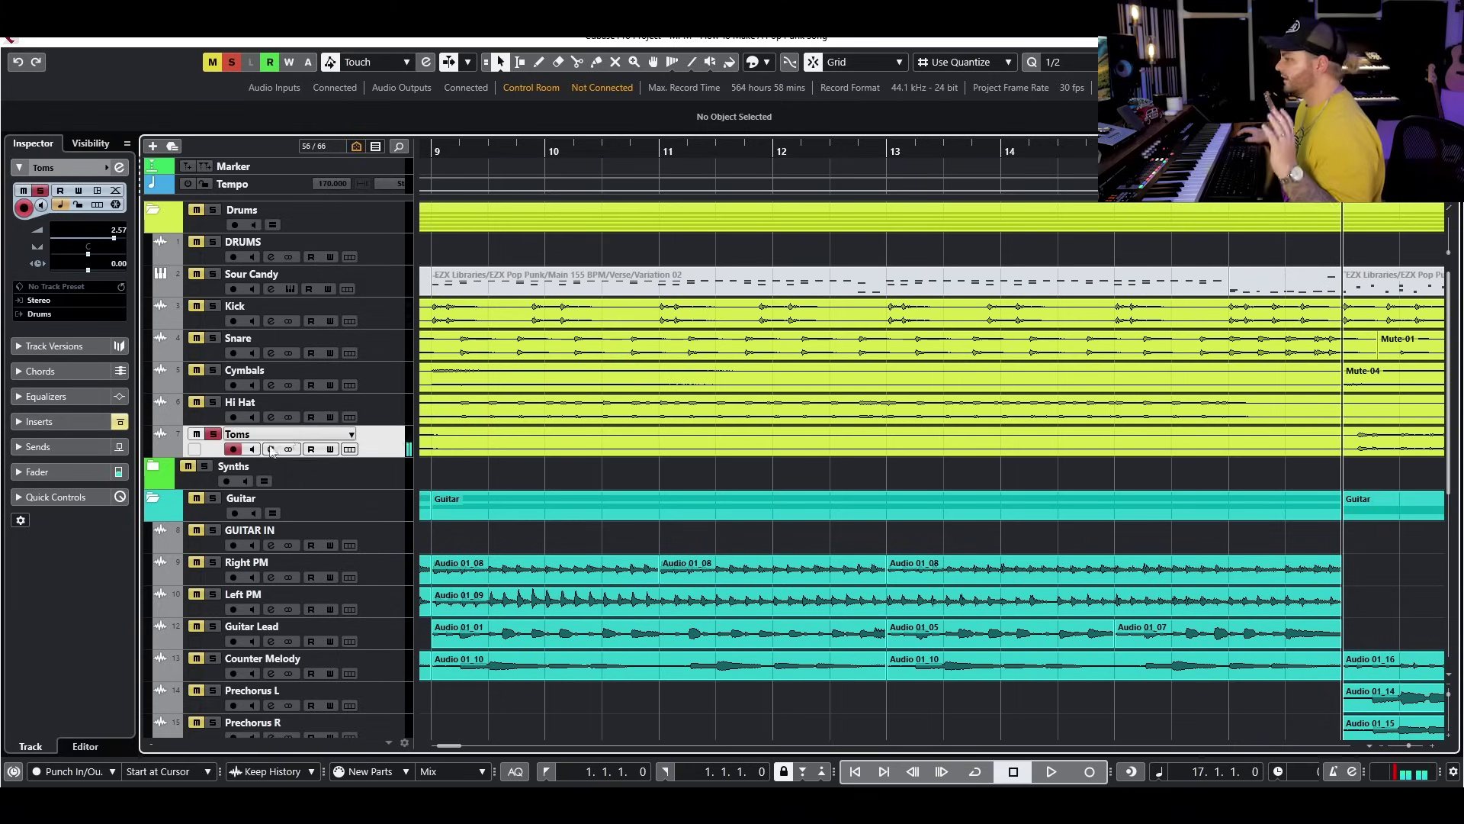
click(271, 449)
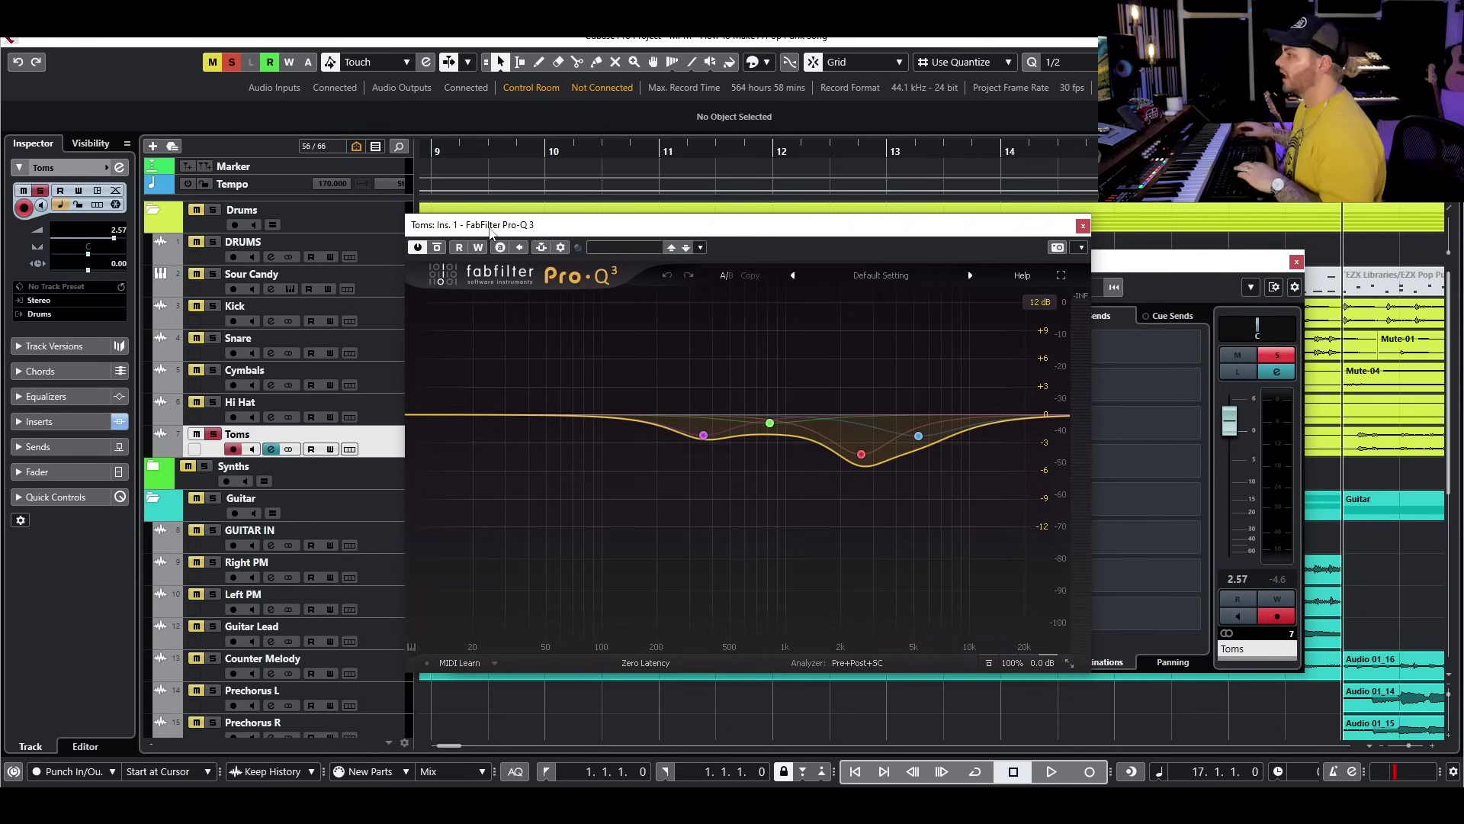
Step: Compare the toms' Pro-Q 3 off and on during playback, then open the KNOCK insert
key(space)
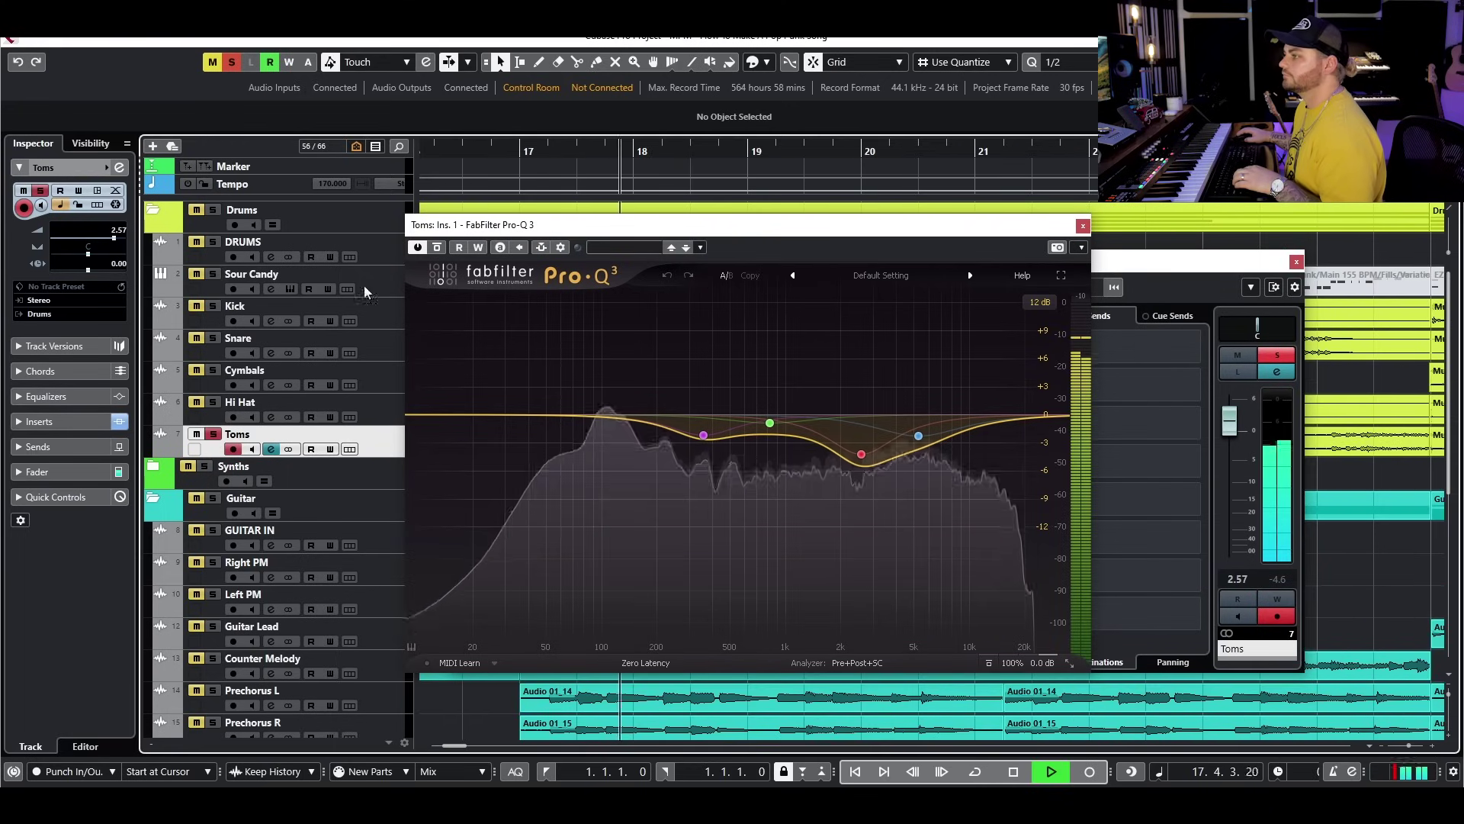
click(438, 249)
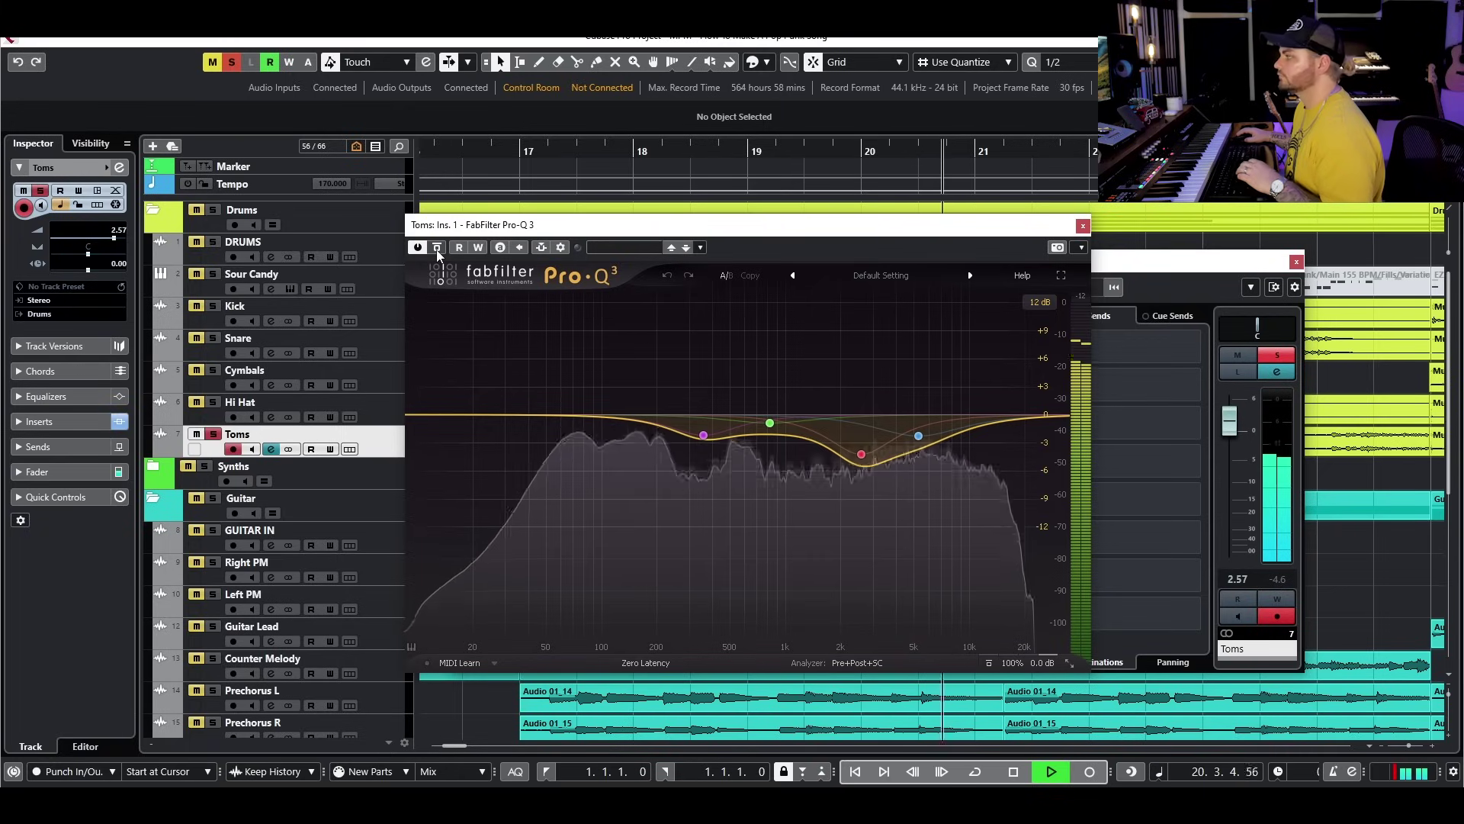
key(space)
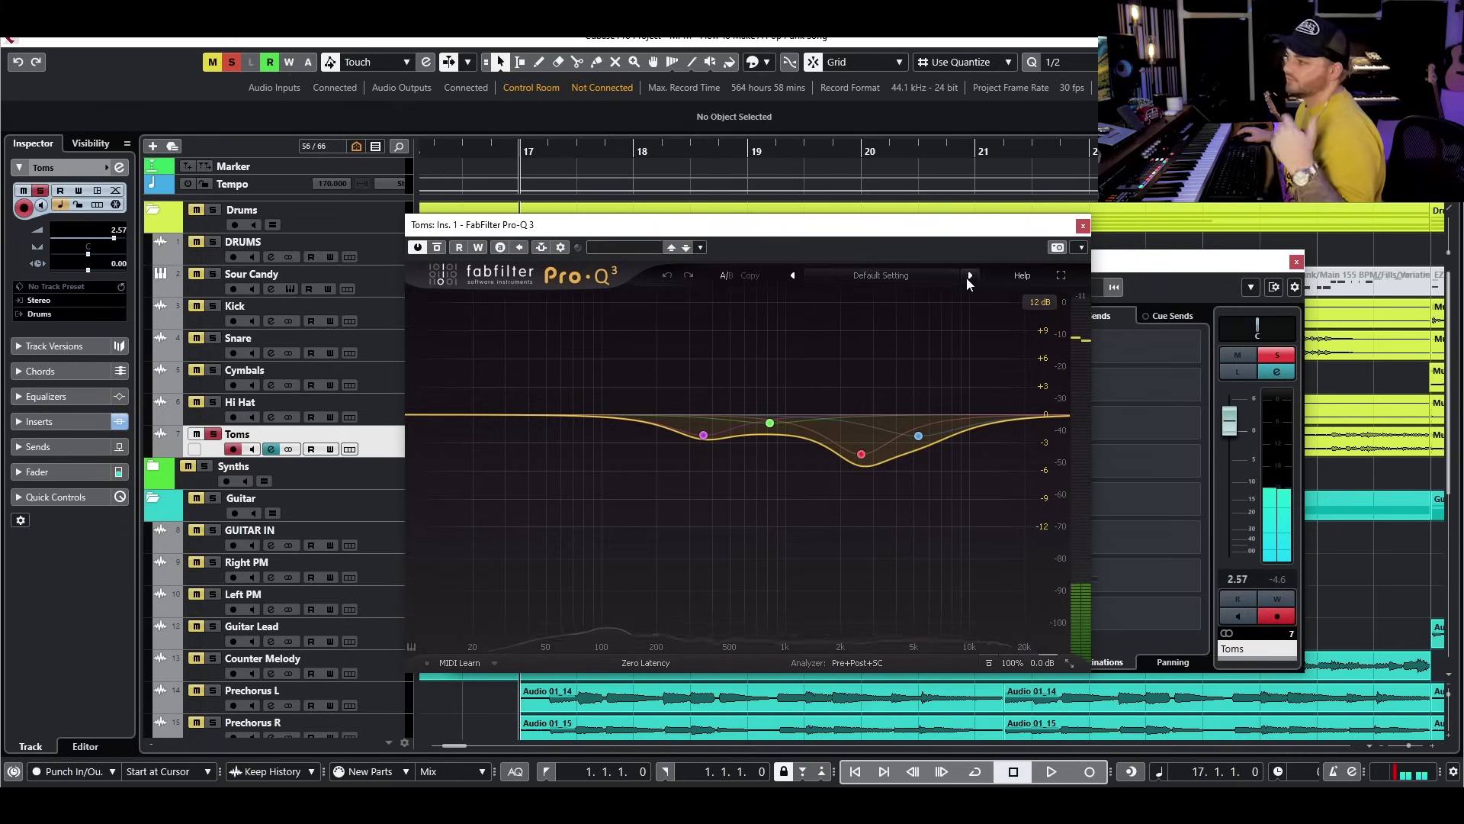
click(1084, 227)
click(496, 353)
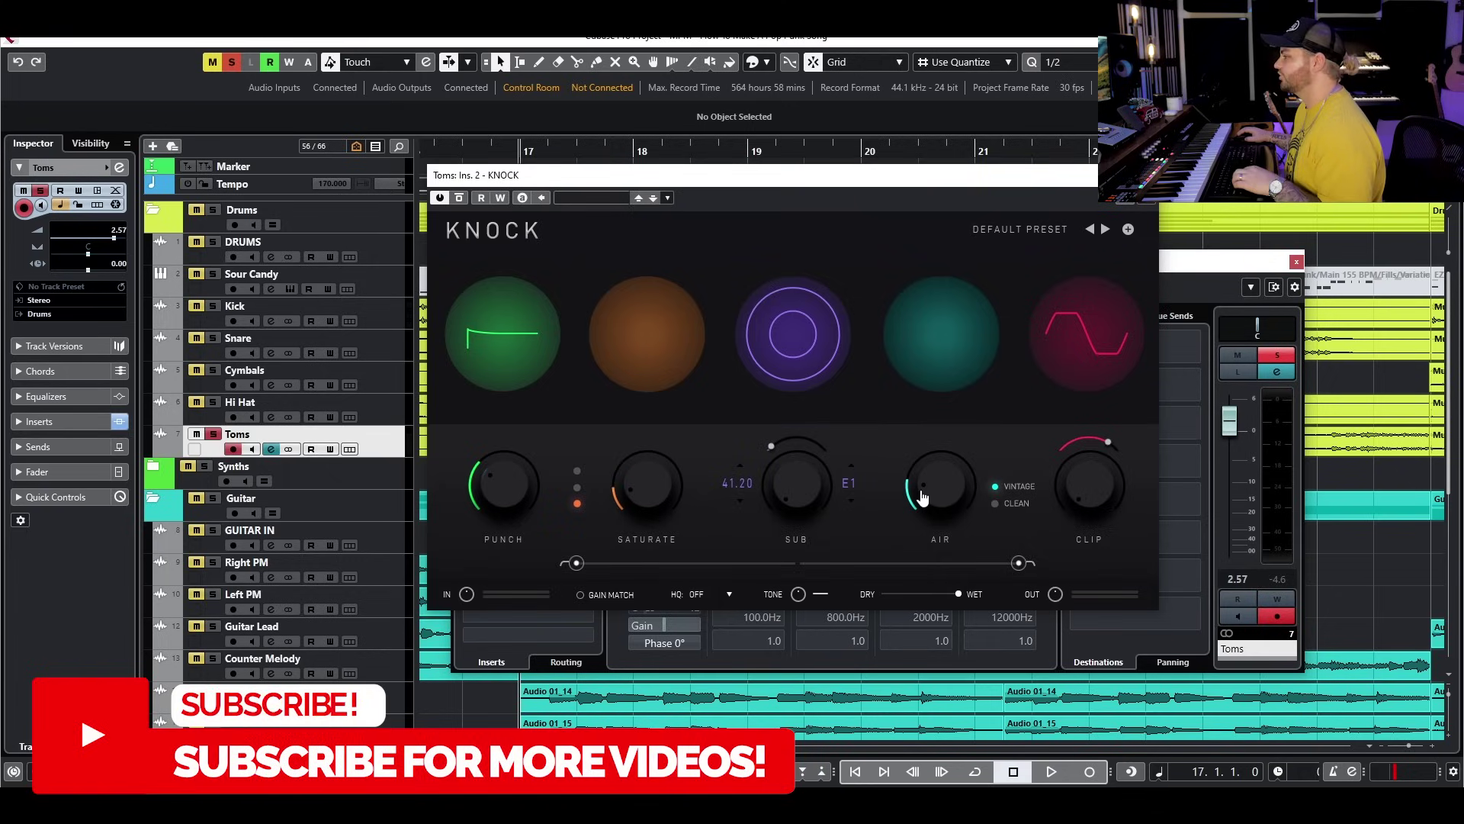
Step: Play and stop the toms to hear their KNOCK processing
key(space)
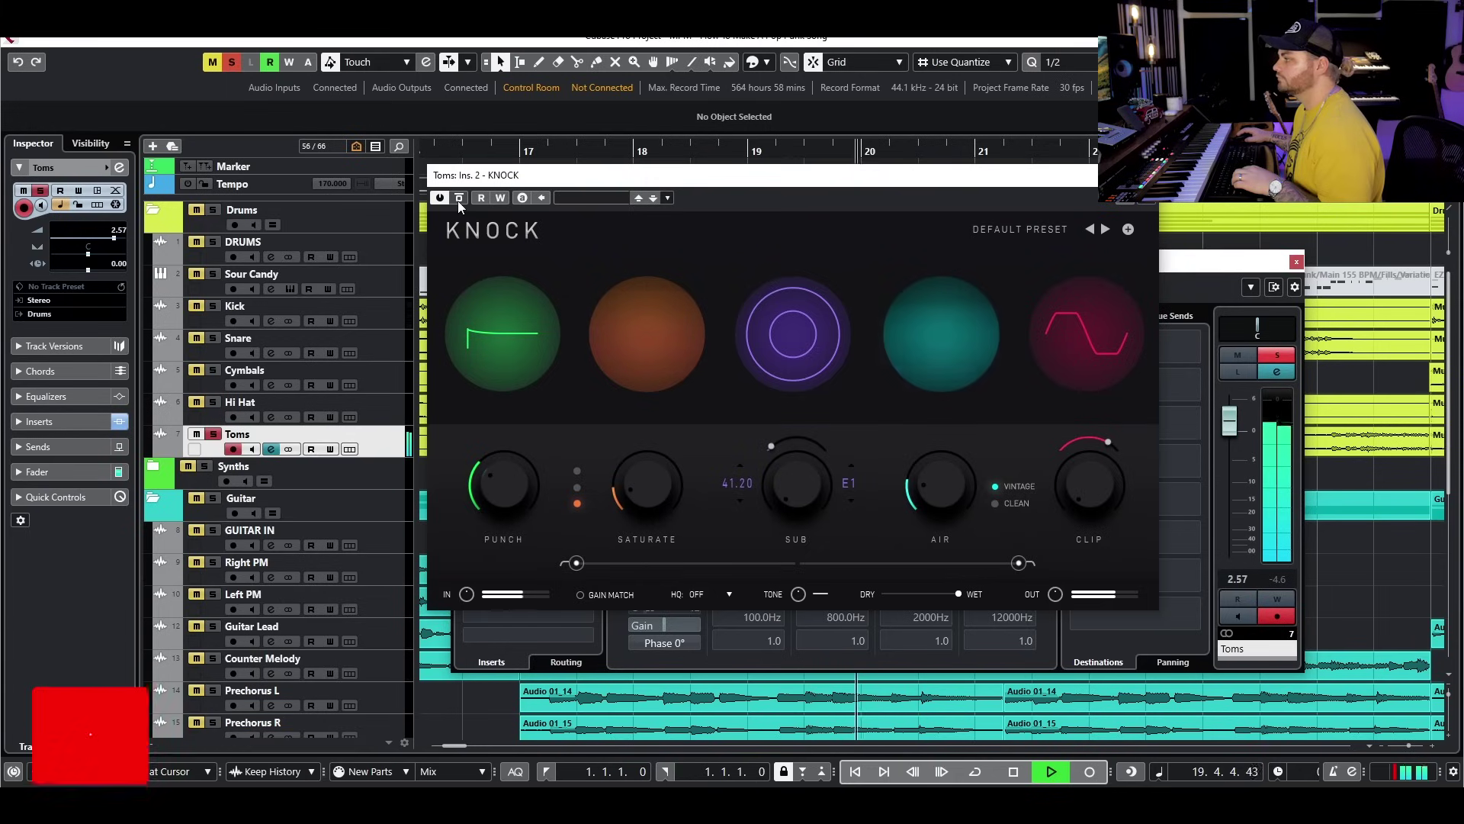
key(space)
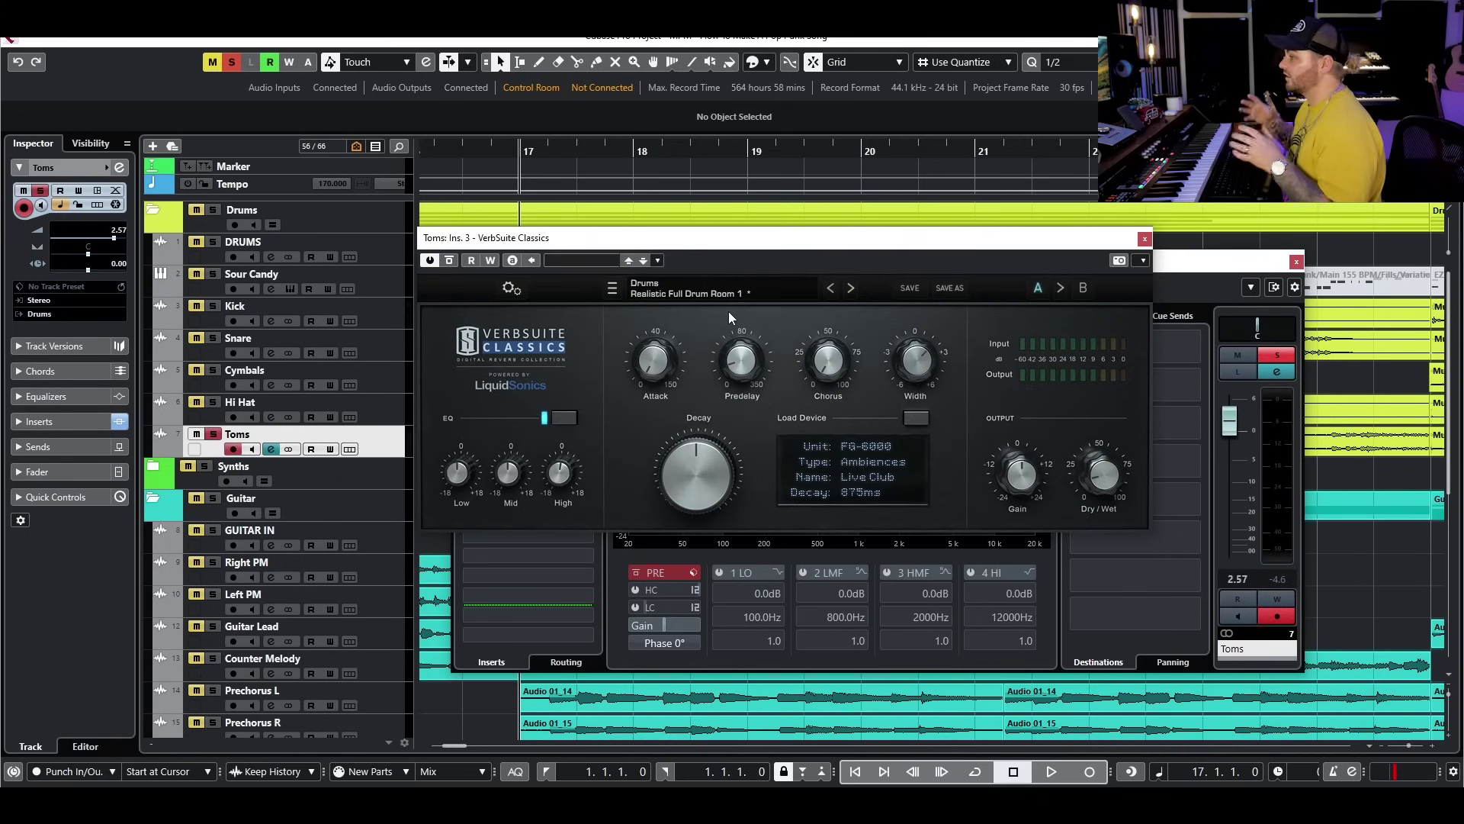
Step: Hear the toms' reverb and CLA-76 with Drums soloed, close both windows and unsolo Drums
key(space)
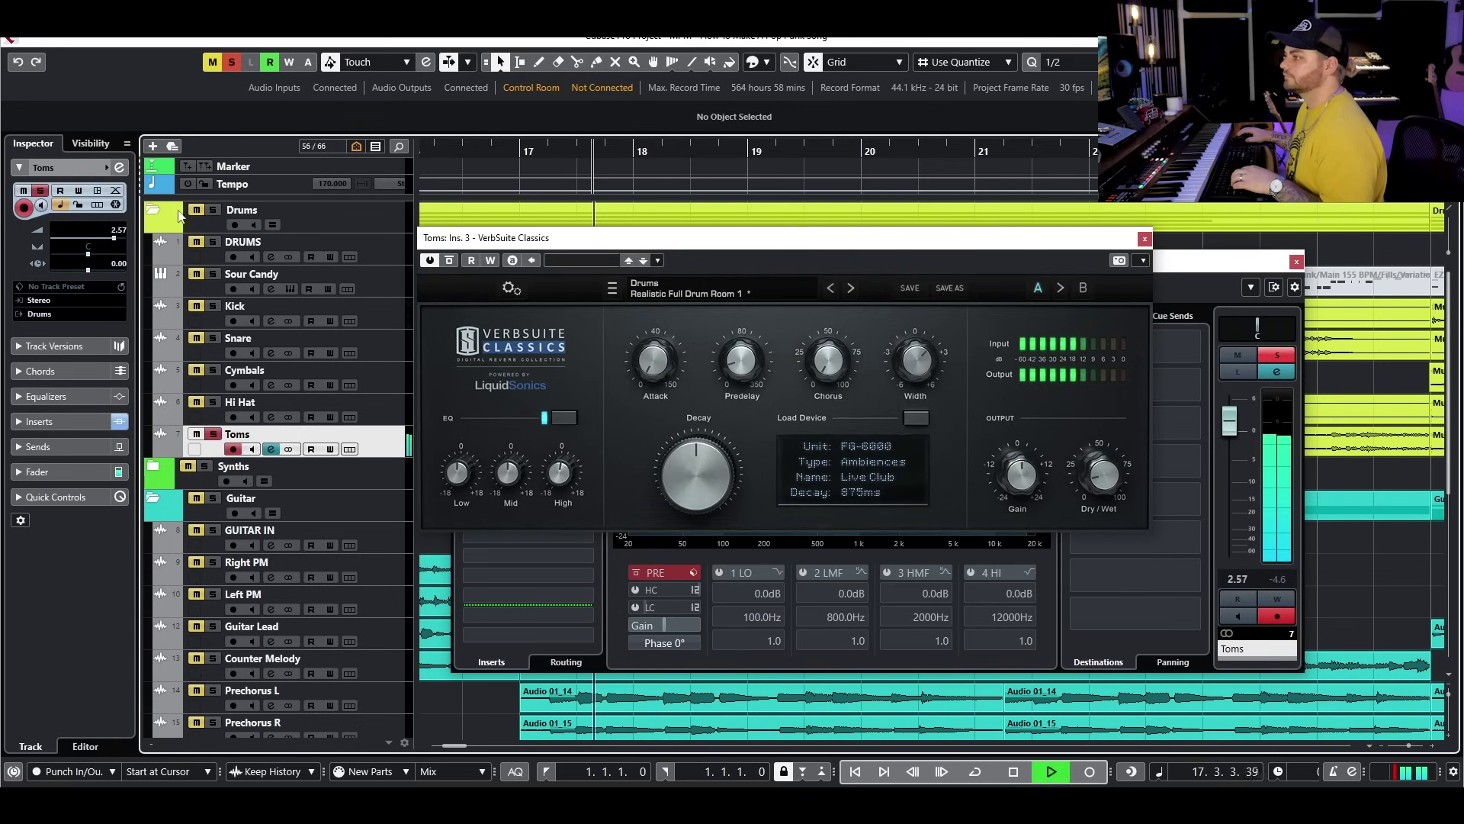
click(215, 211)
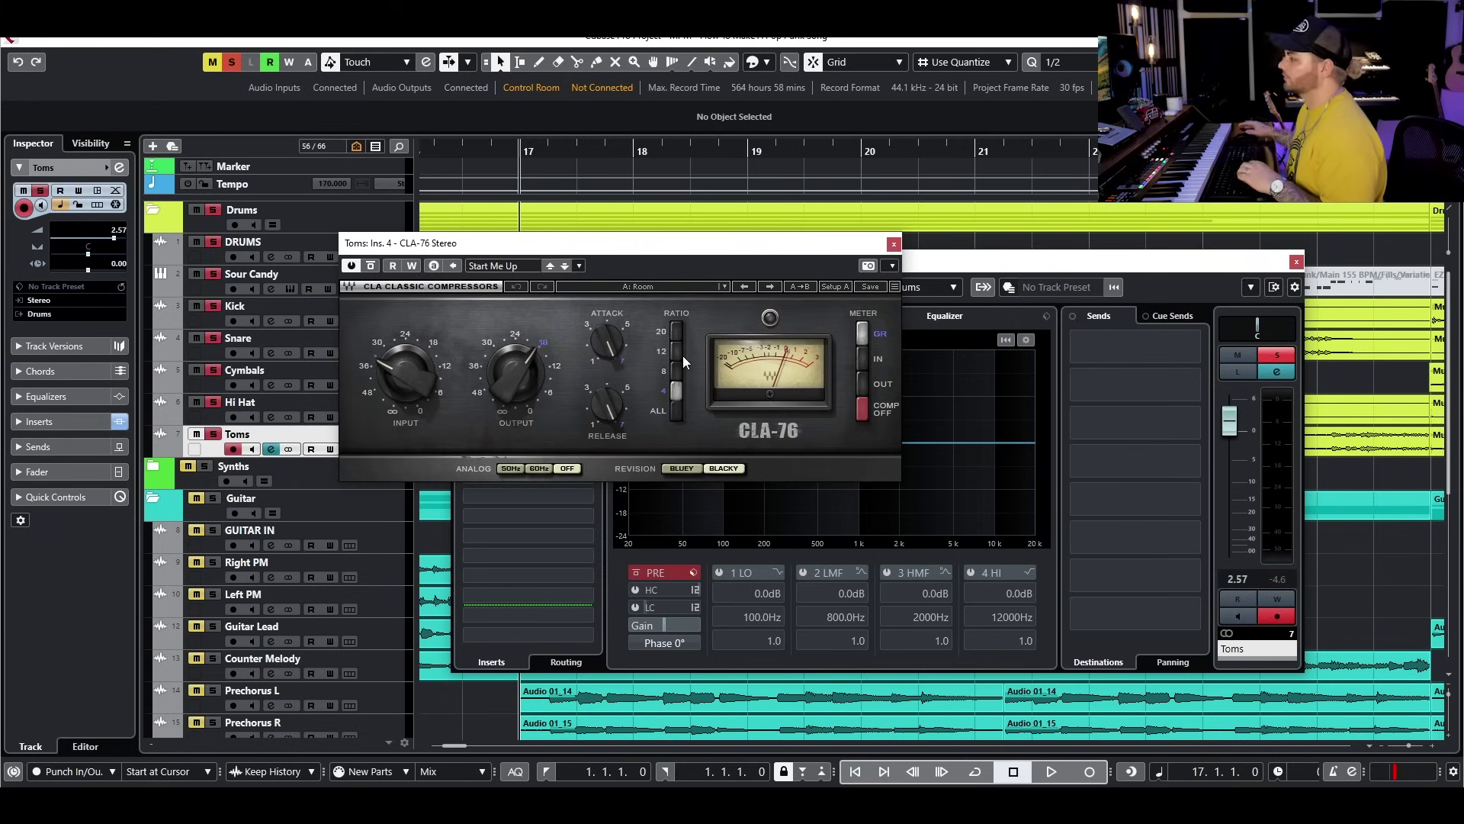
key(space)
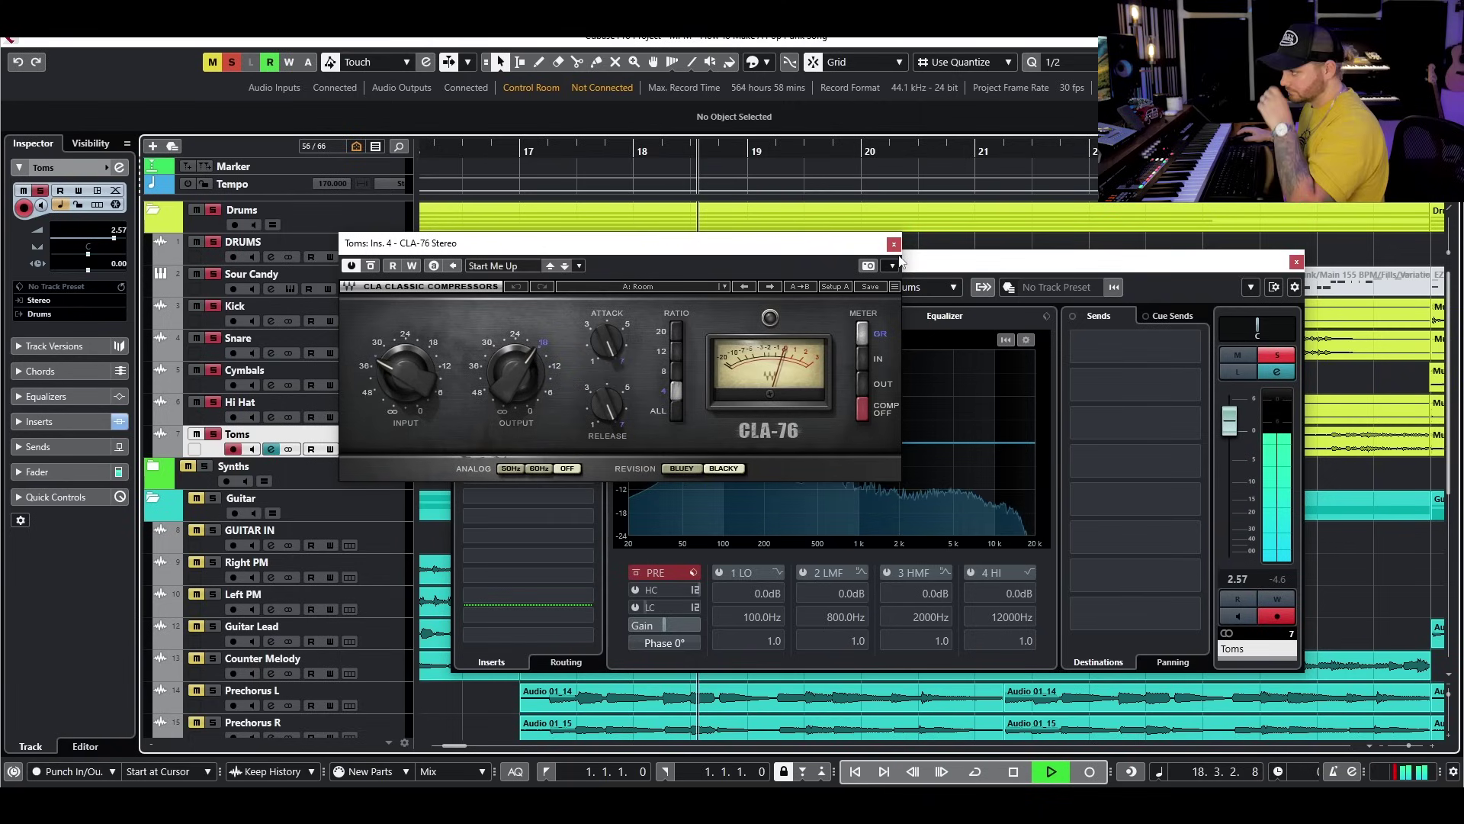
click(894, 245)
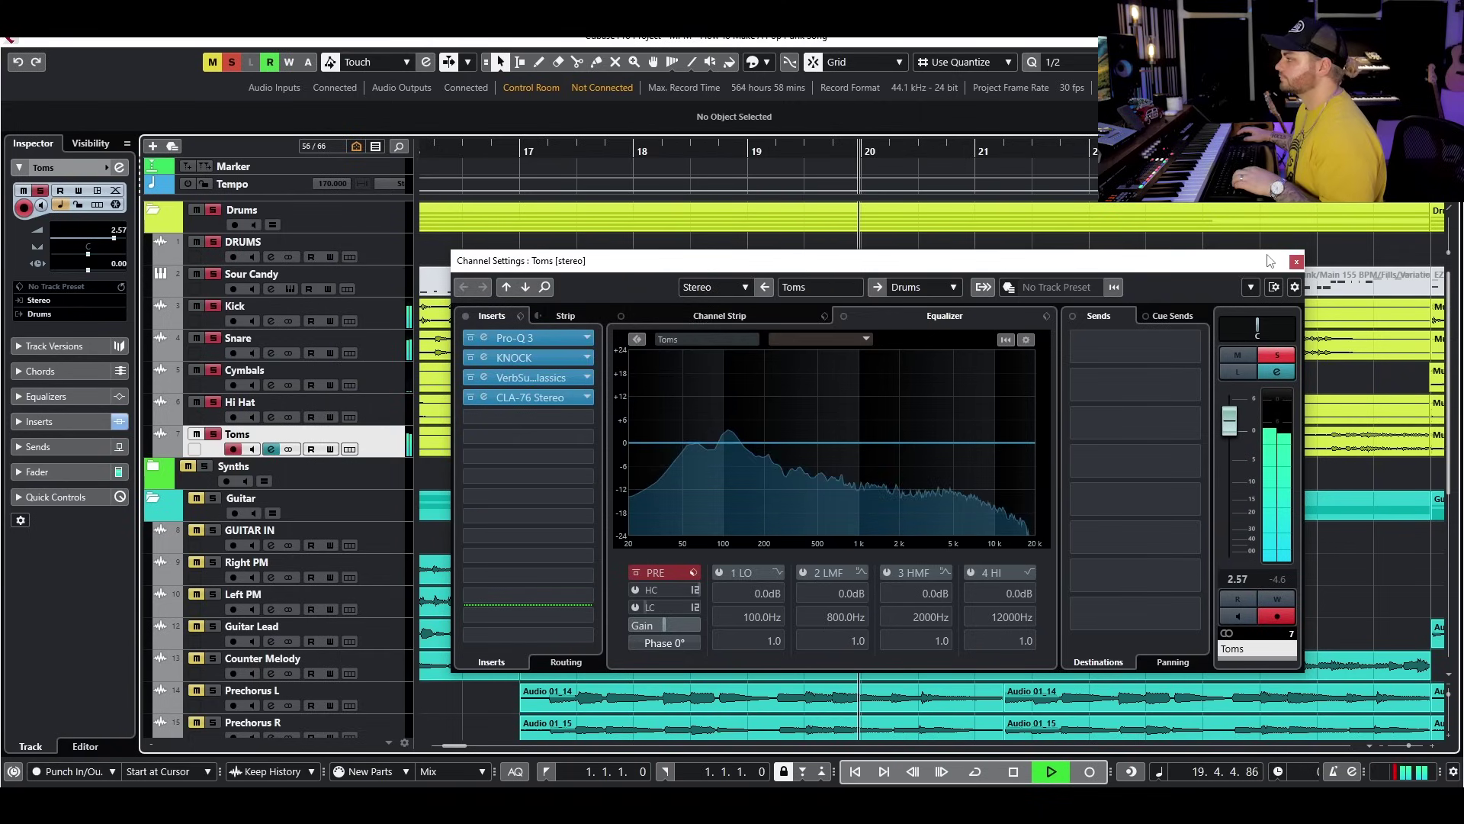
click(1296, 263)
click(213, 210)
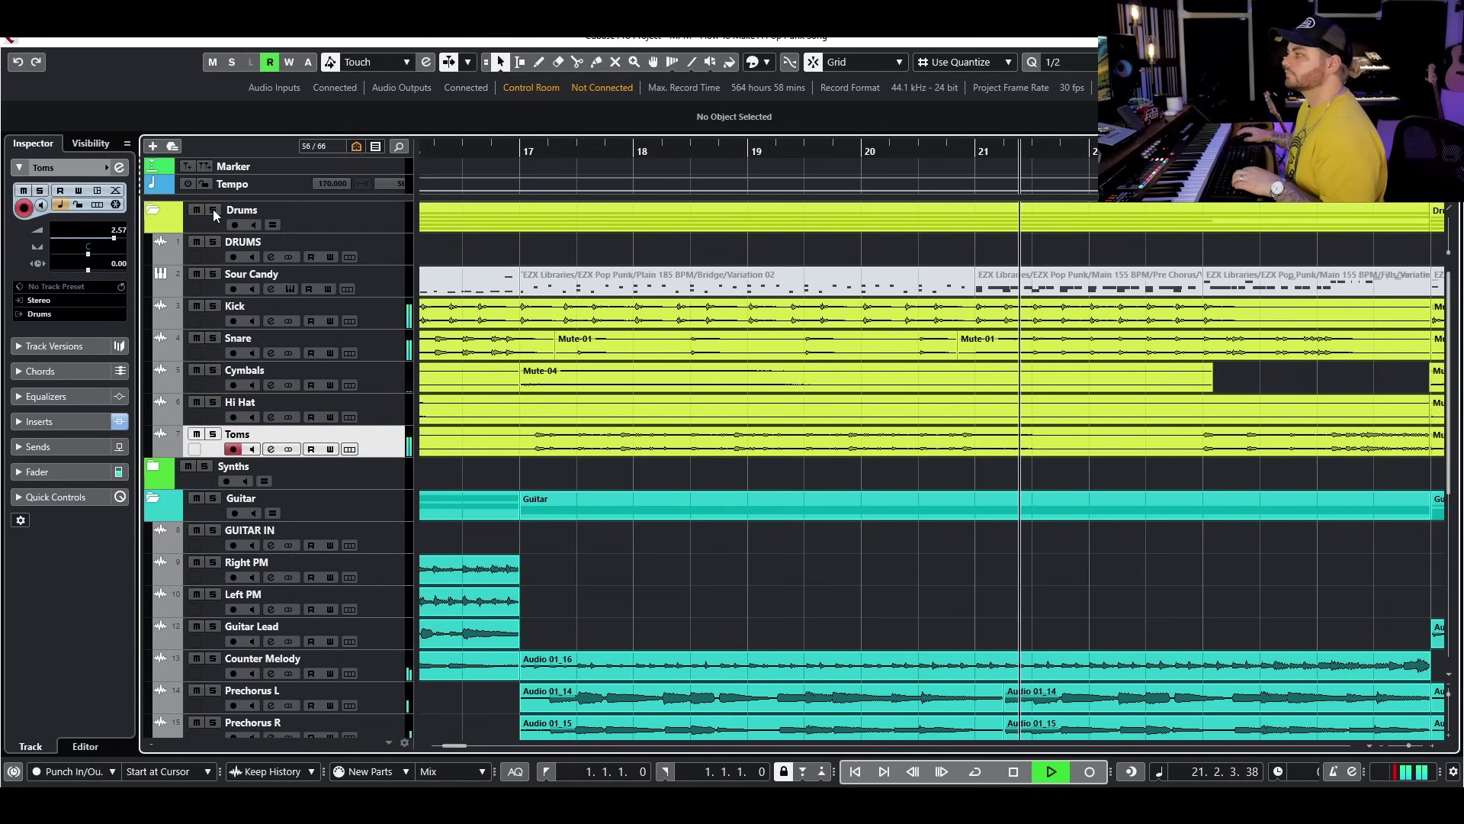
Step: Scroll down to the group tracks, stop playback, and open the Guitars group's channel settings
scroll(973, 352, down, 3)
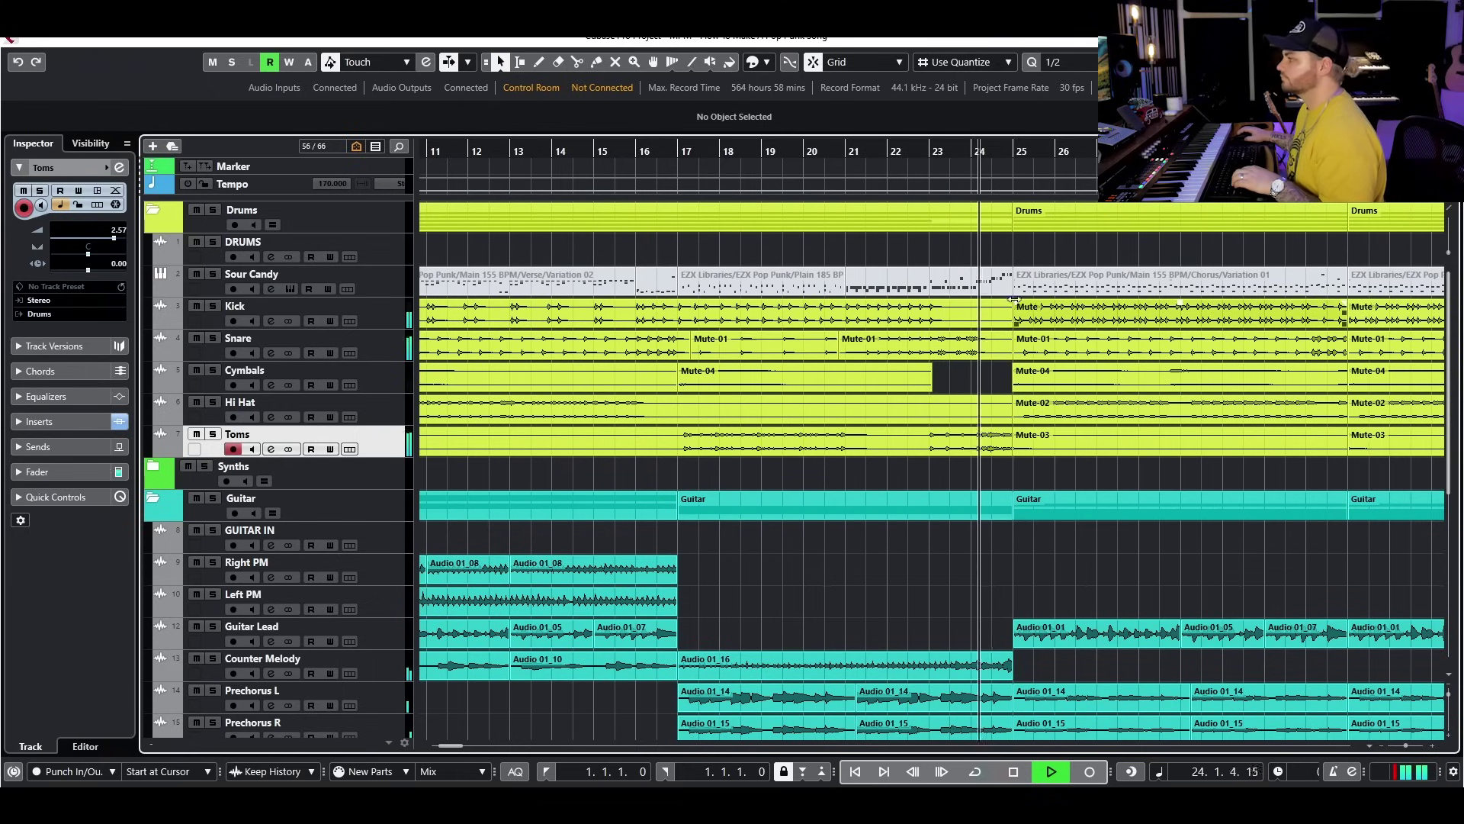
scroll(1019, 319, down, 4)
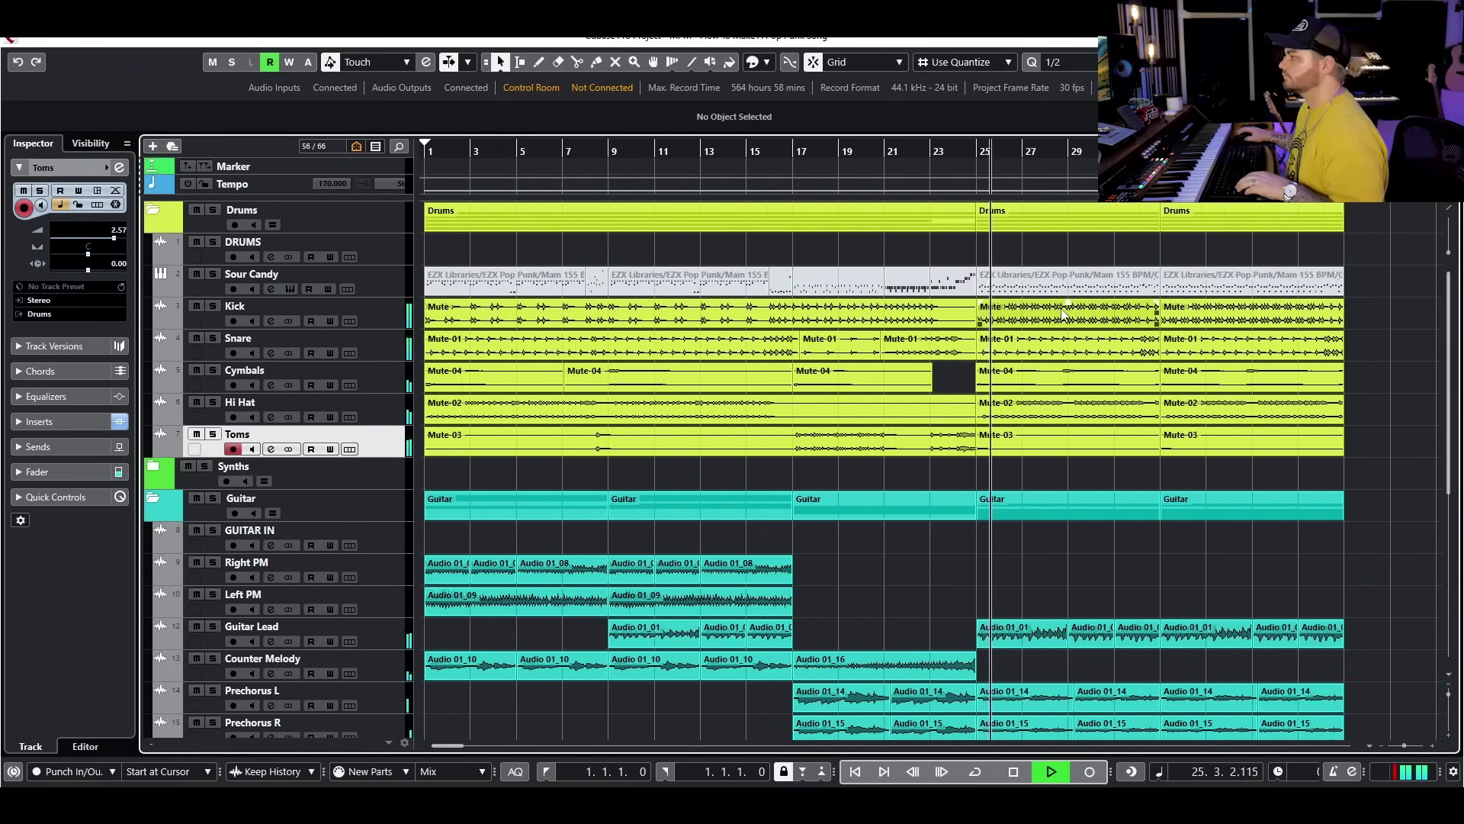
key(space)
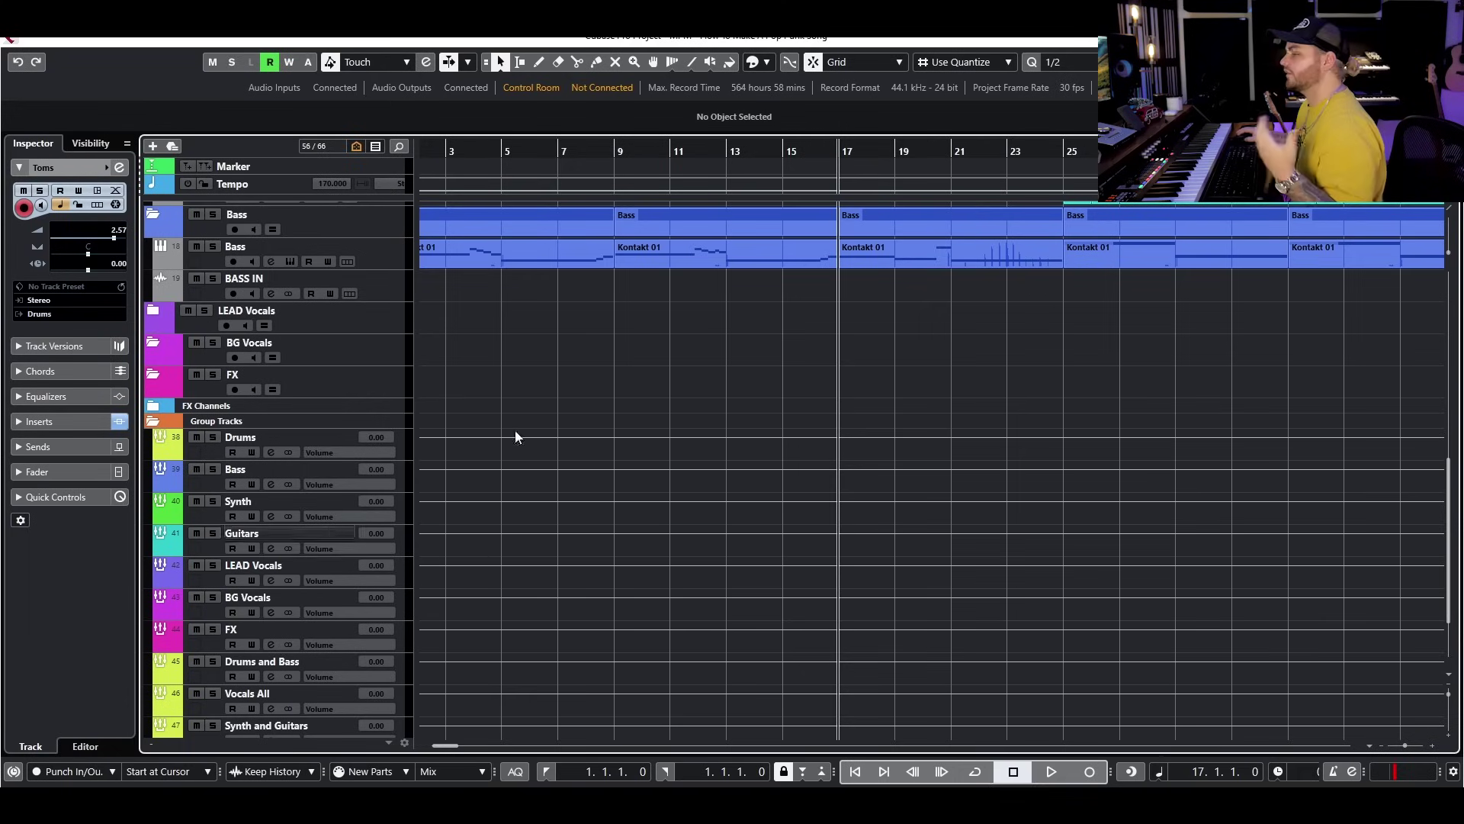
scroll(685, 360, right, 5)
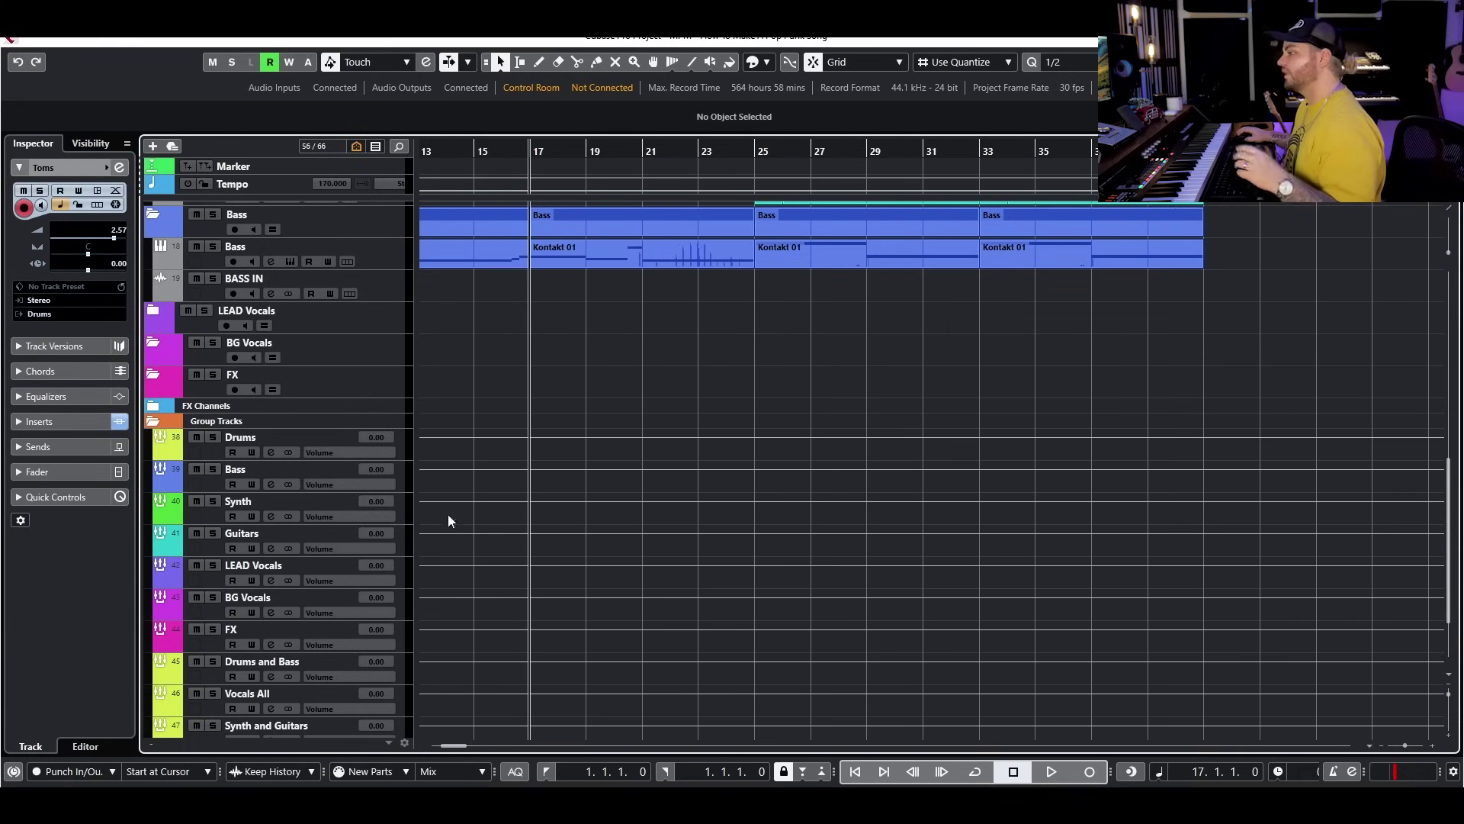
click(272, 549)
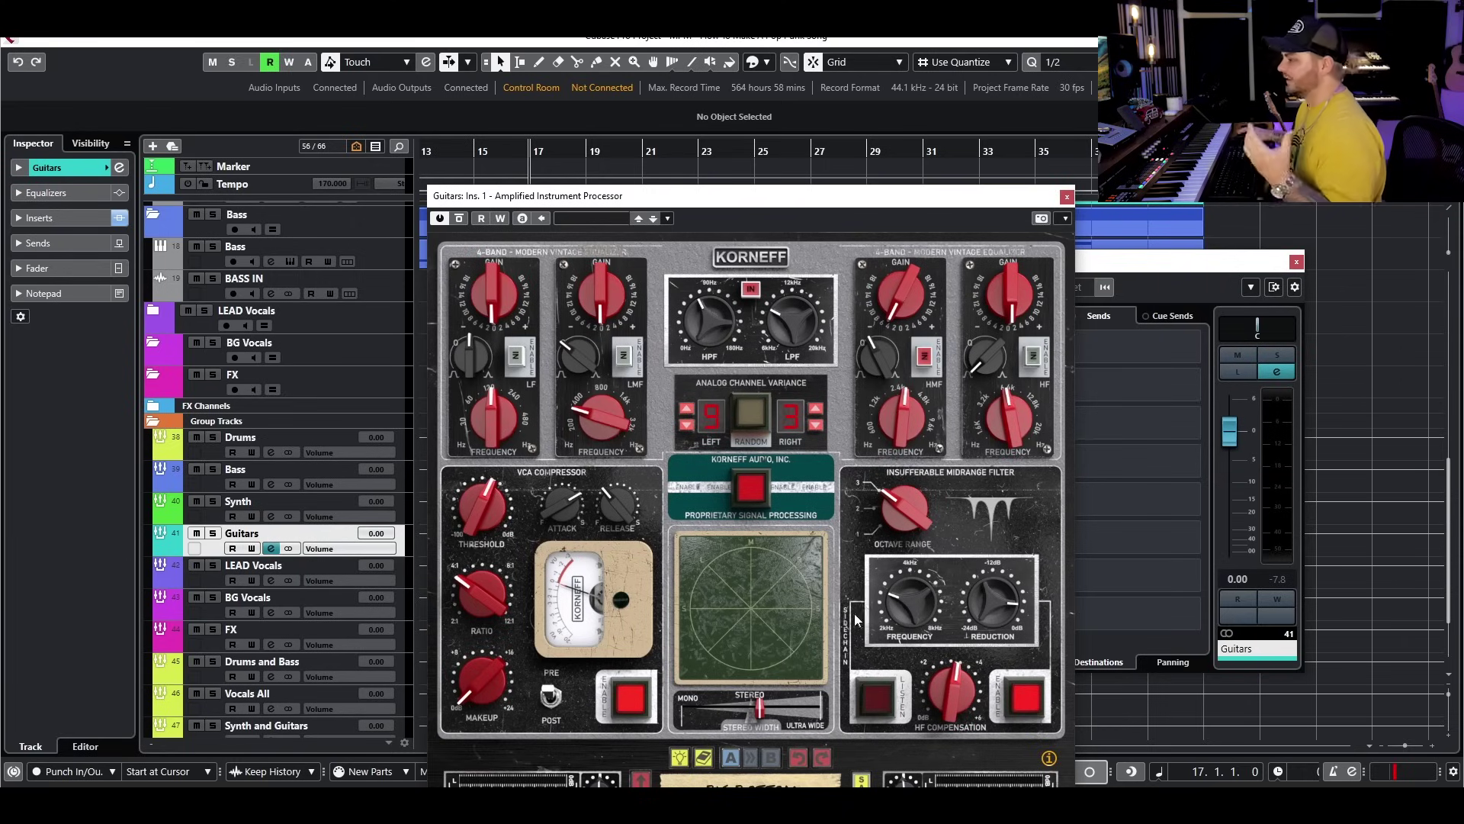
Step: Audition the soloed Guitars group from bar 28, A/B-ing its VCA compressor and Amplified Instrument Processor
key(space)
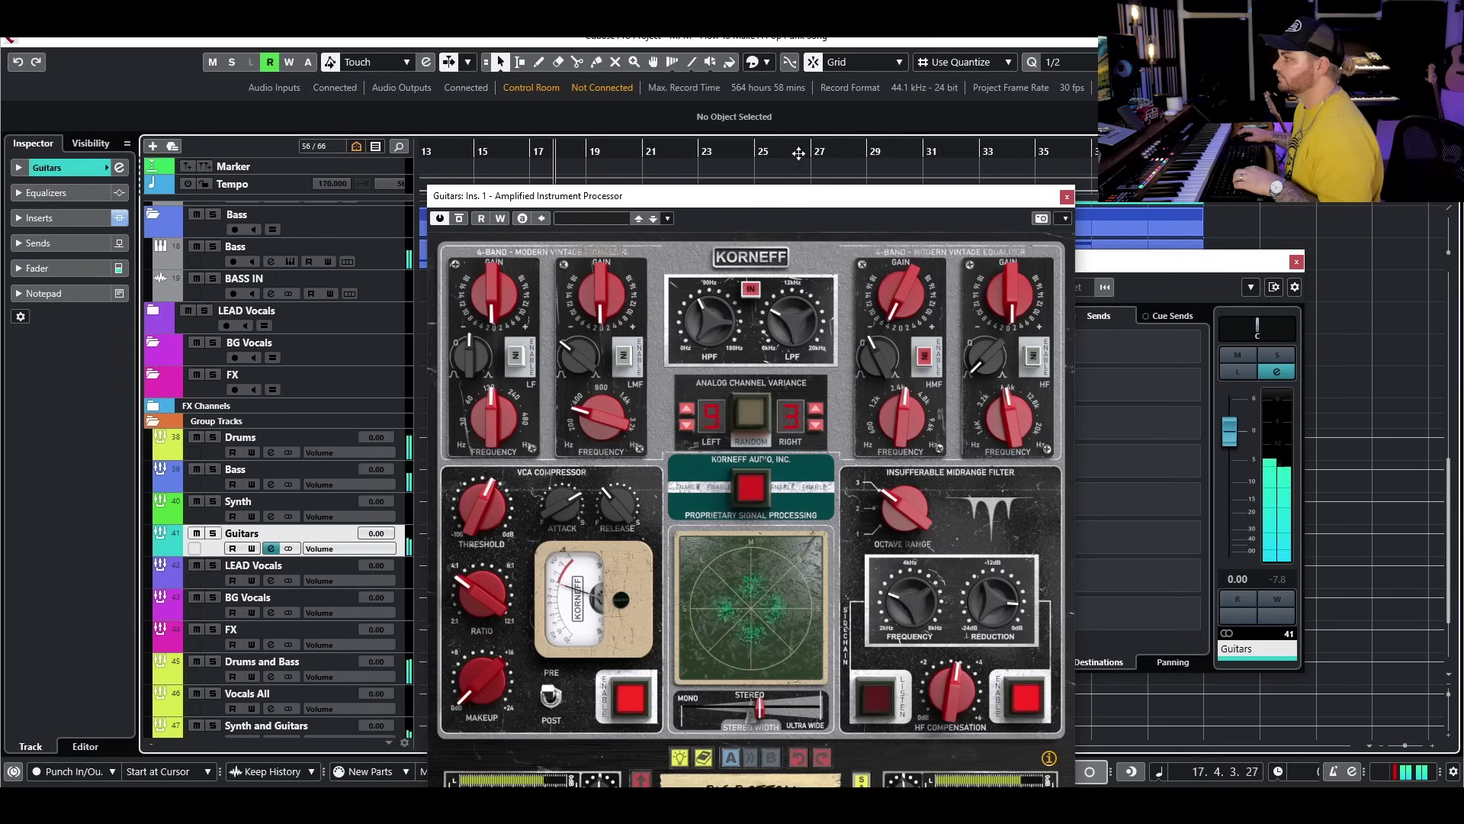
click(826, 152)
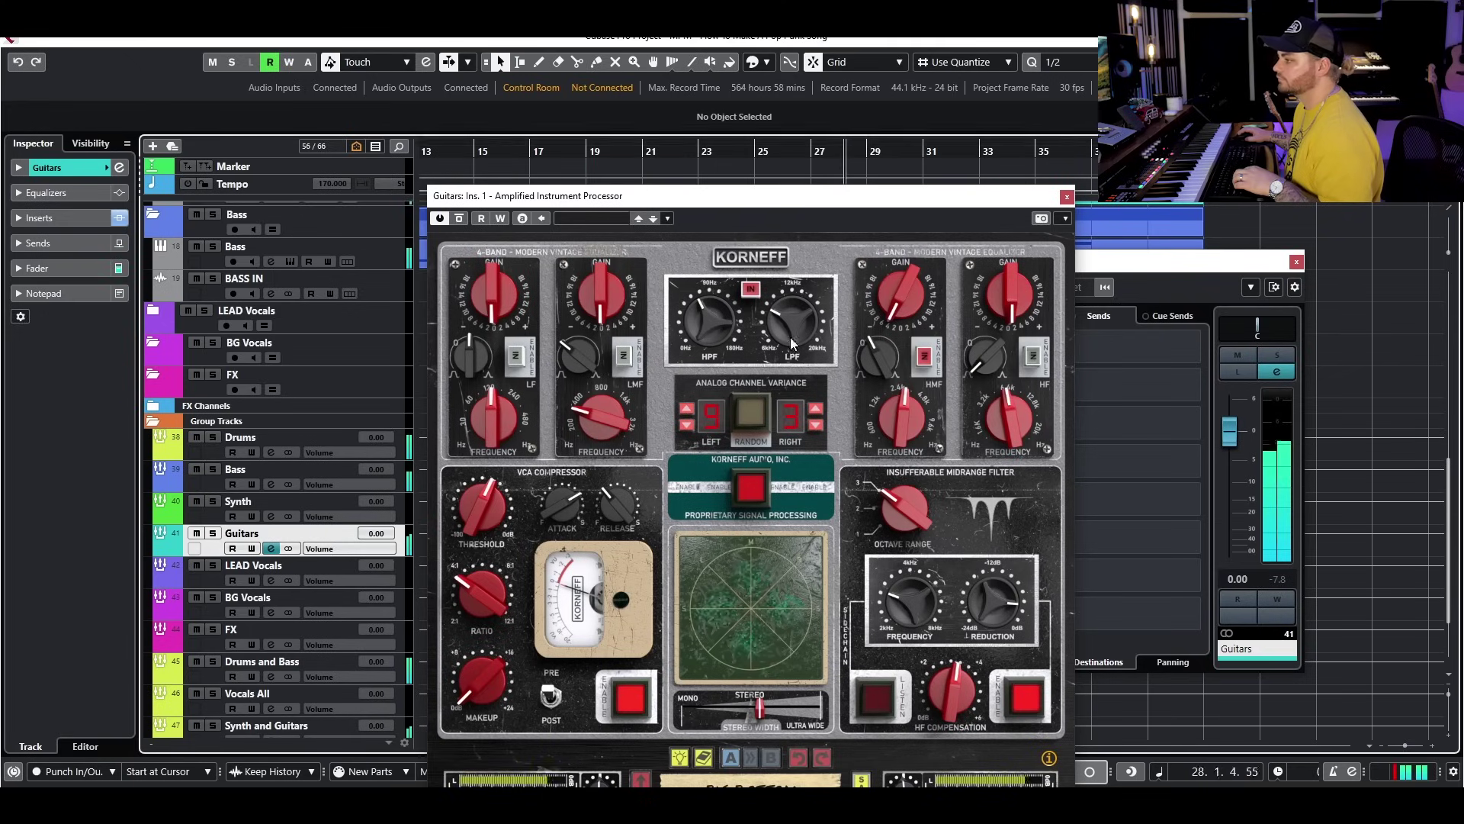
click(627, 699)
click(626, 699)
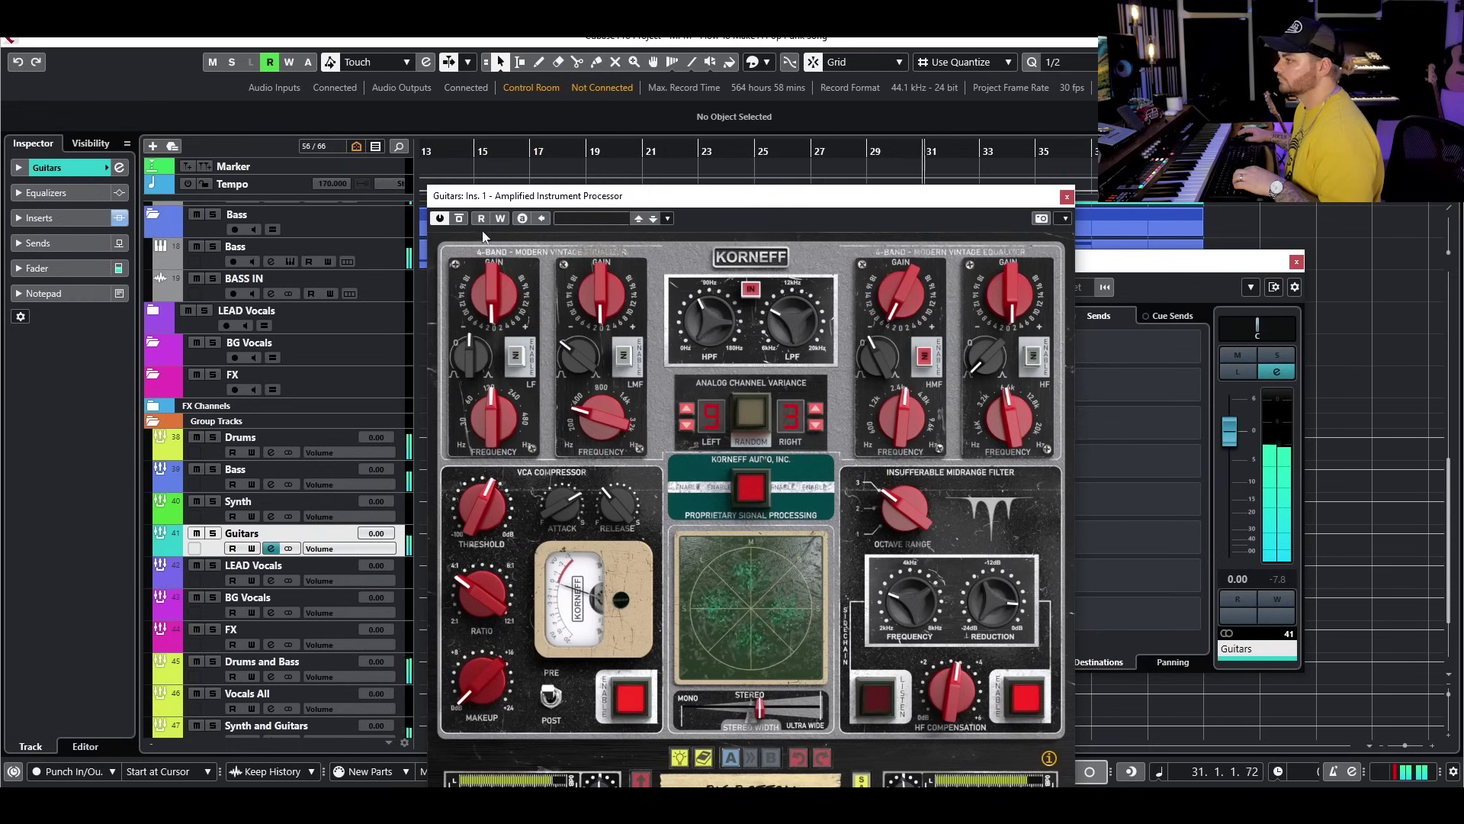
click(213, 534)
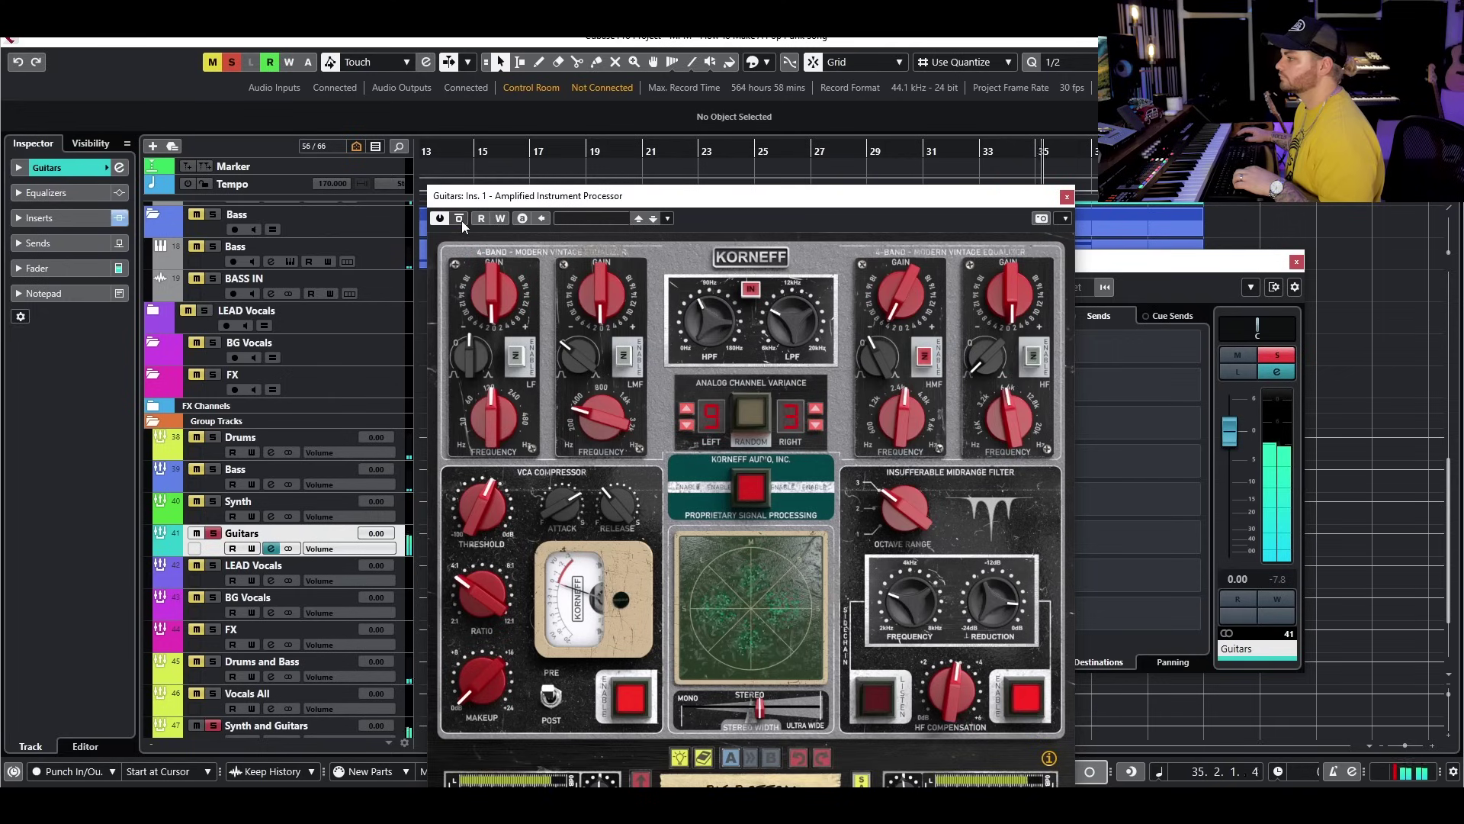
click(460, 219)
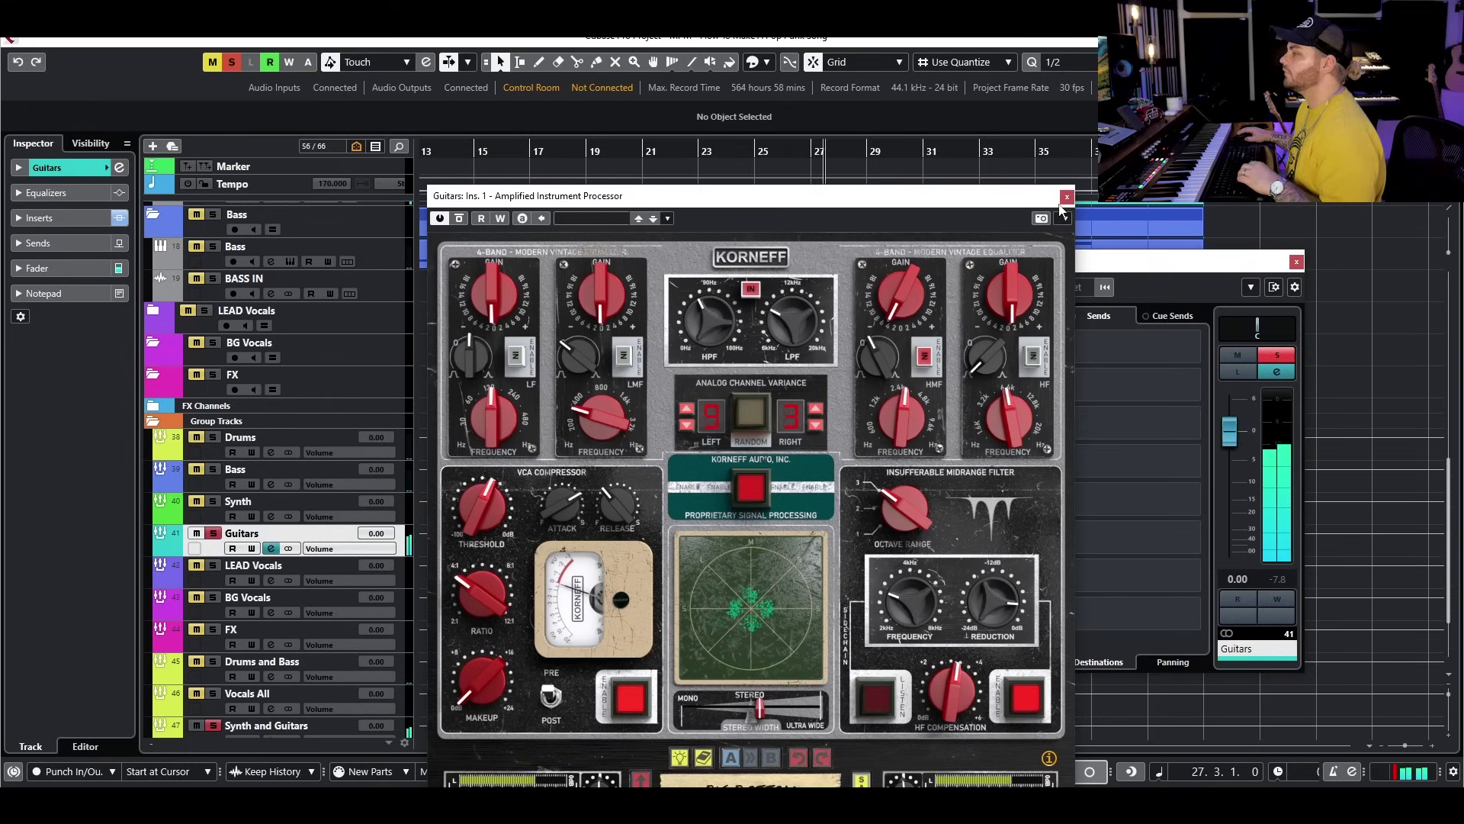
key(space)
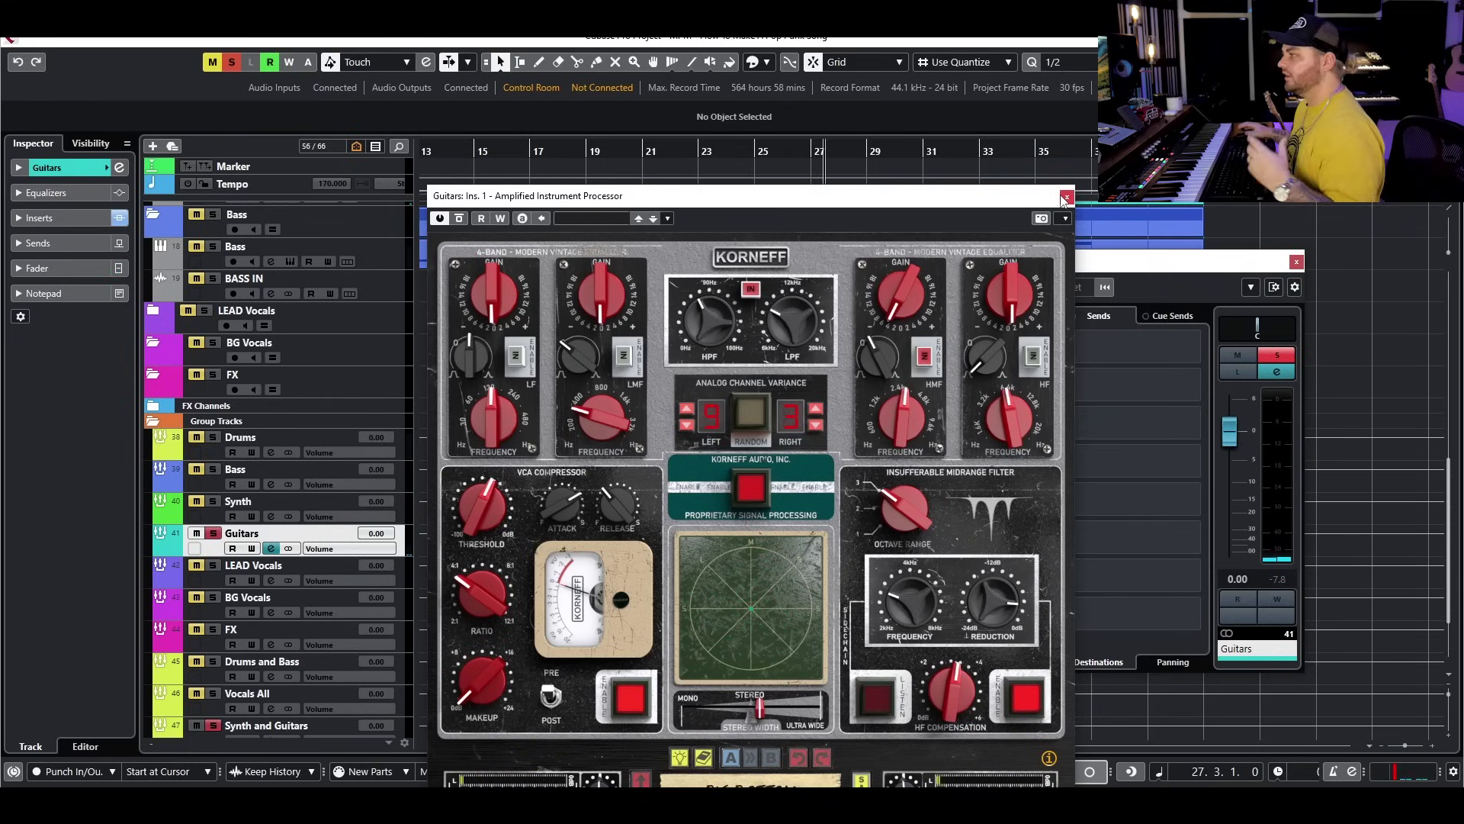
Step: Close the Korneff window, unsolo Guitars, then close its Pro-Q 3 and Channel Settings windows
click(1066, 199)
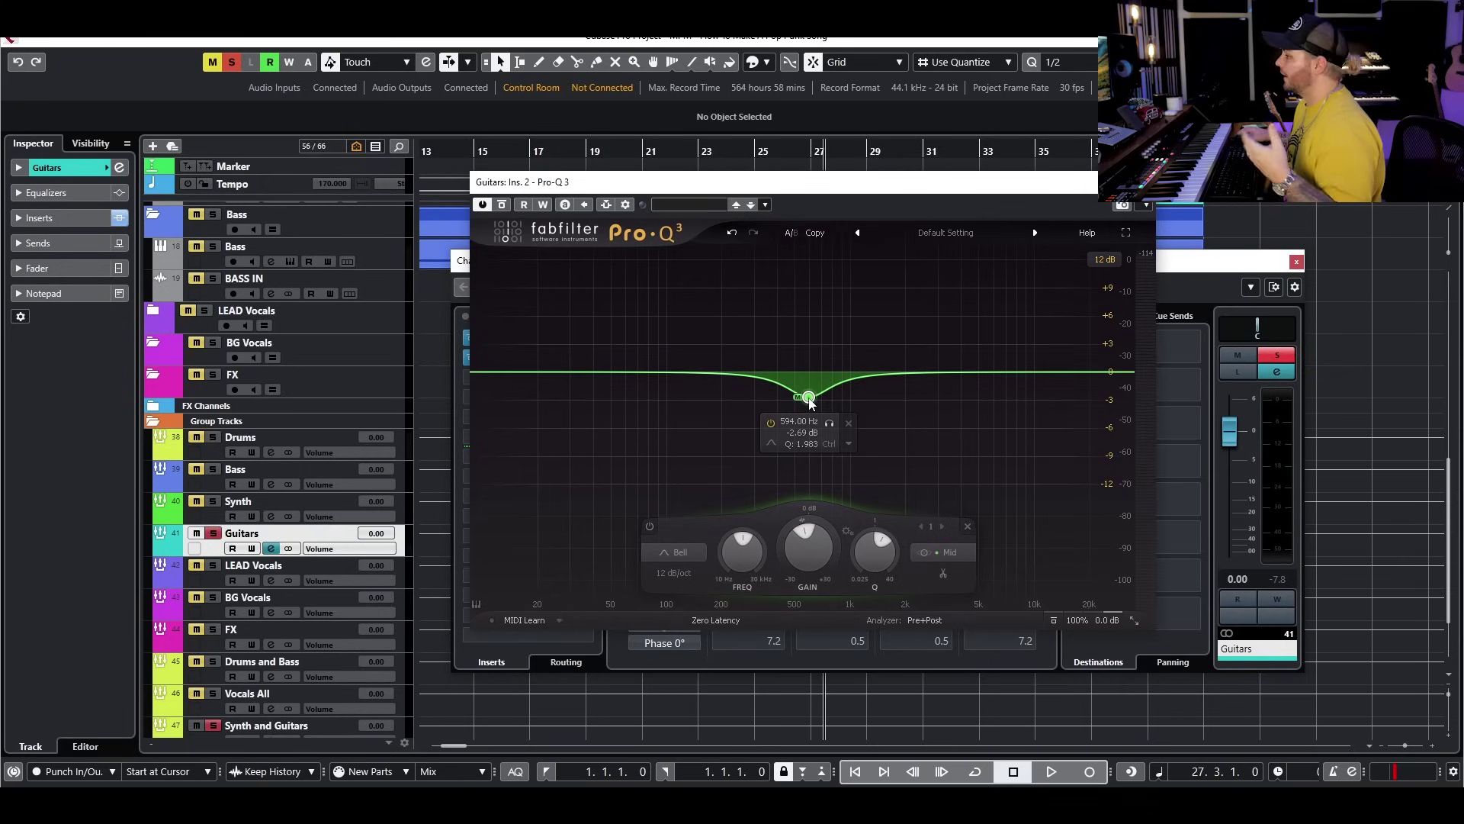
click(230, 65)
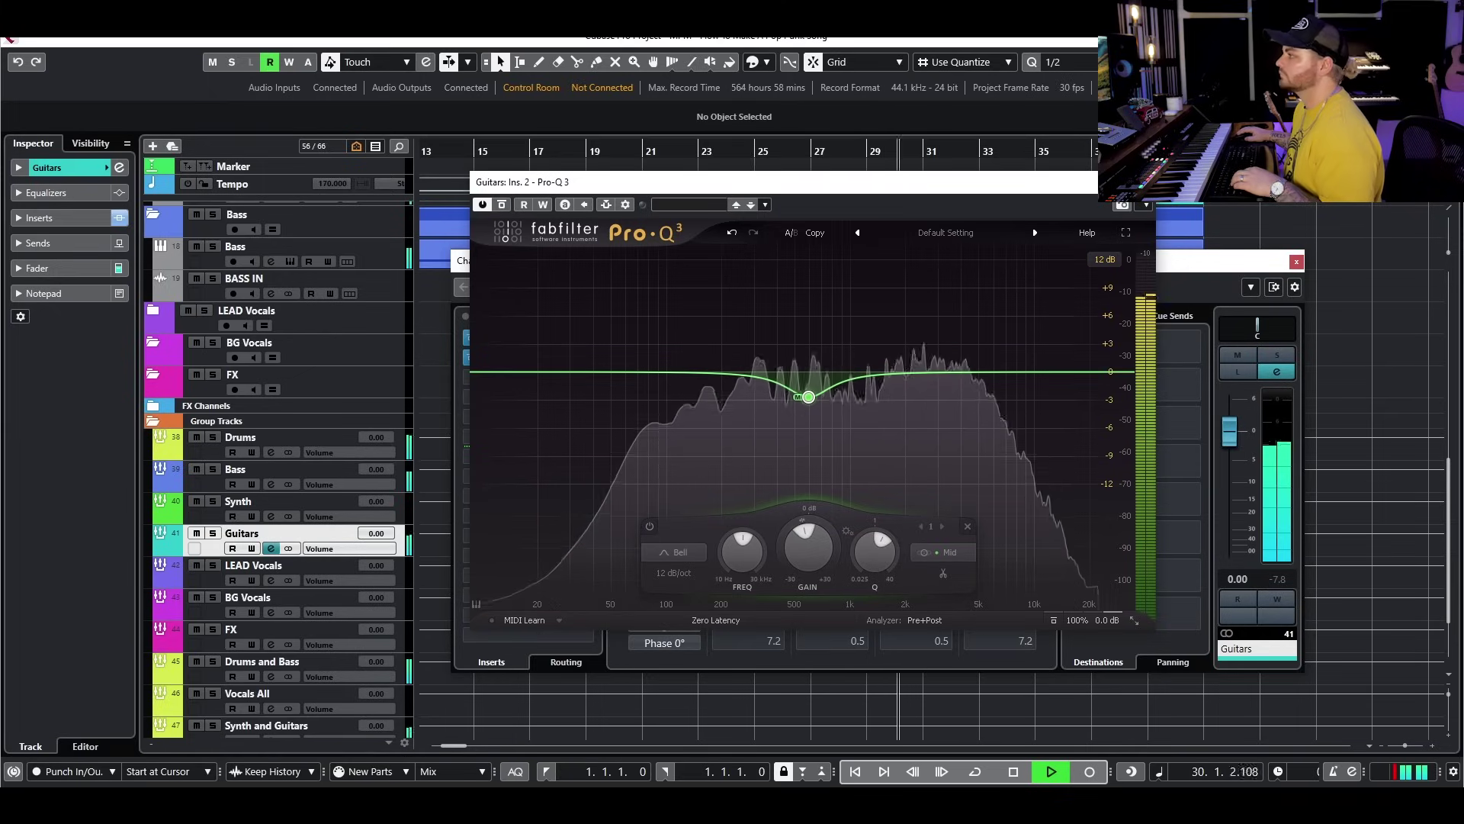
click(1145, 182)
click(1296, 262)
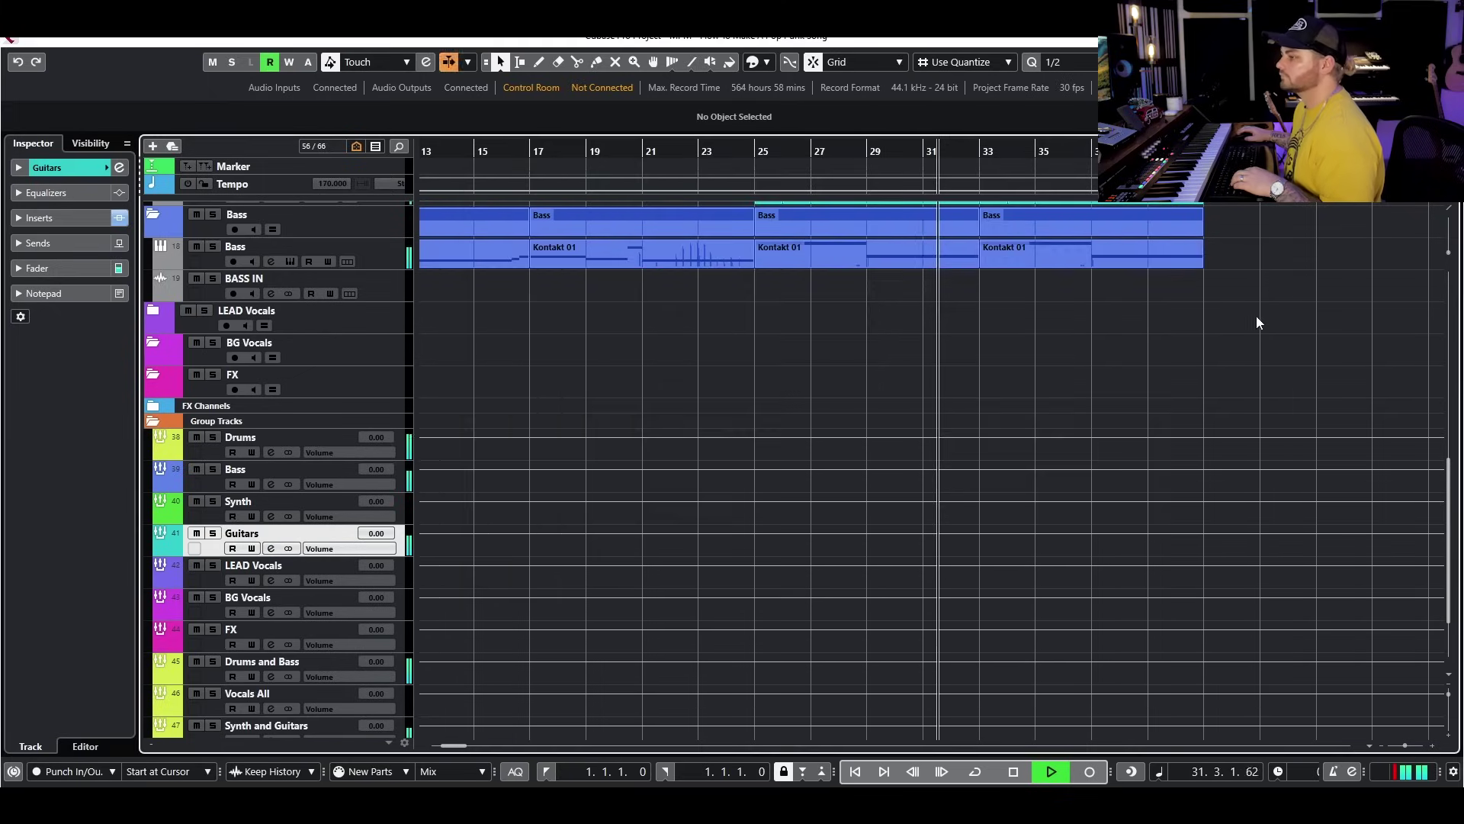
Step: Zoom to the opening bars, return to bar 1, and play the arrangement through before stopping
scroll(1284, 290, up, 10)
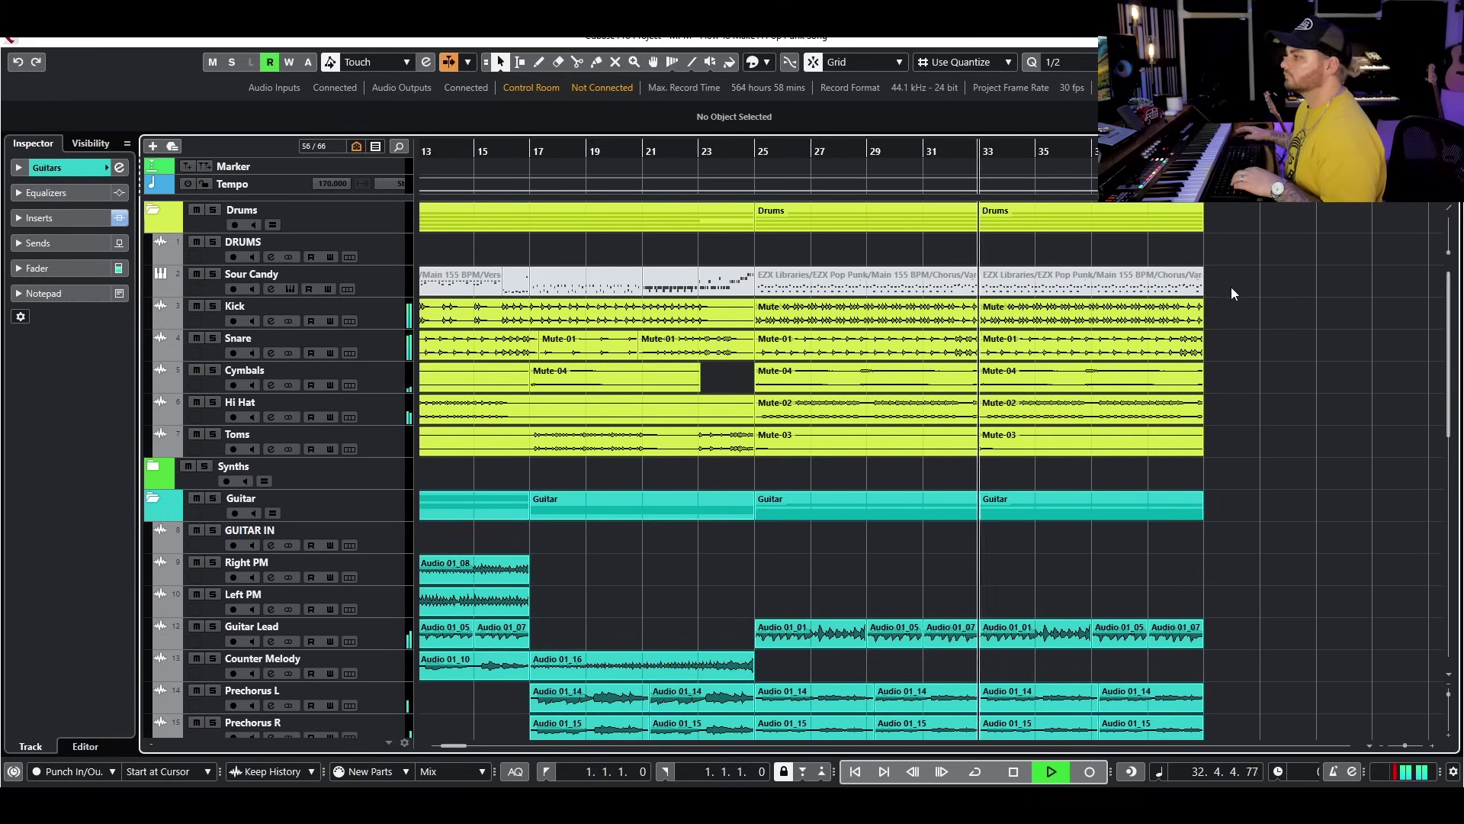
key(space)
scroll(870, 336, left, 5)
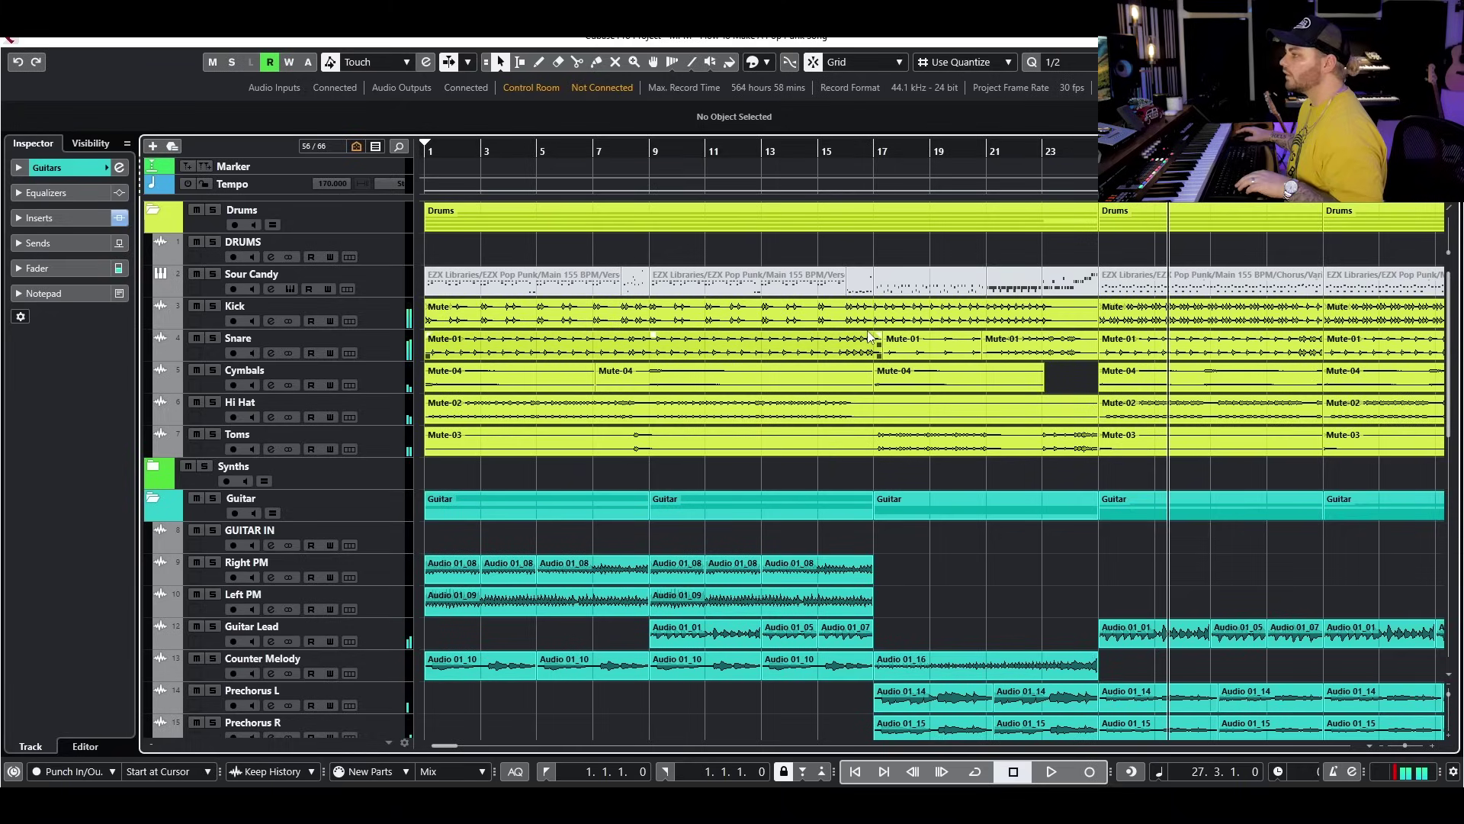
key(g)
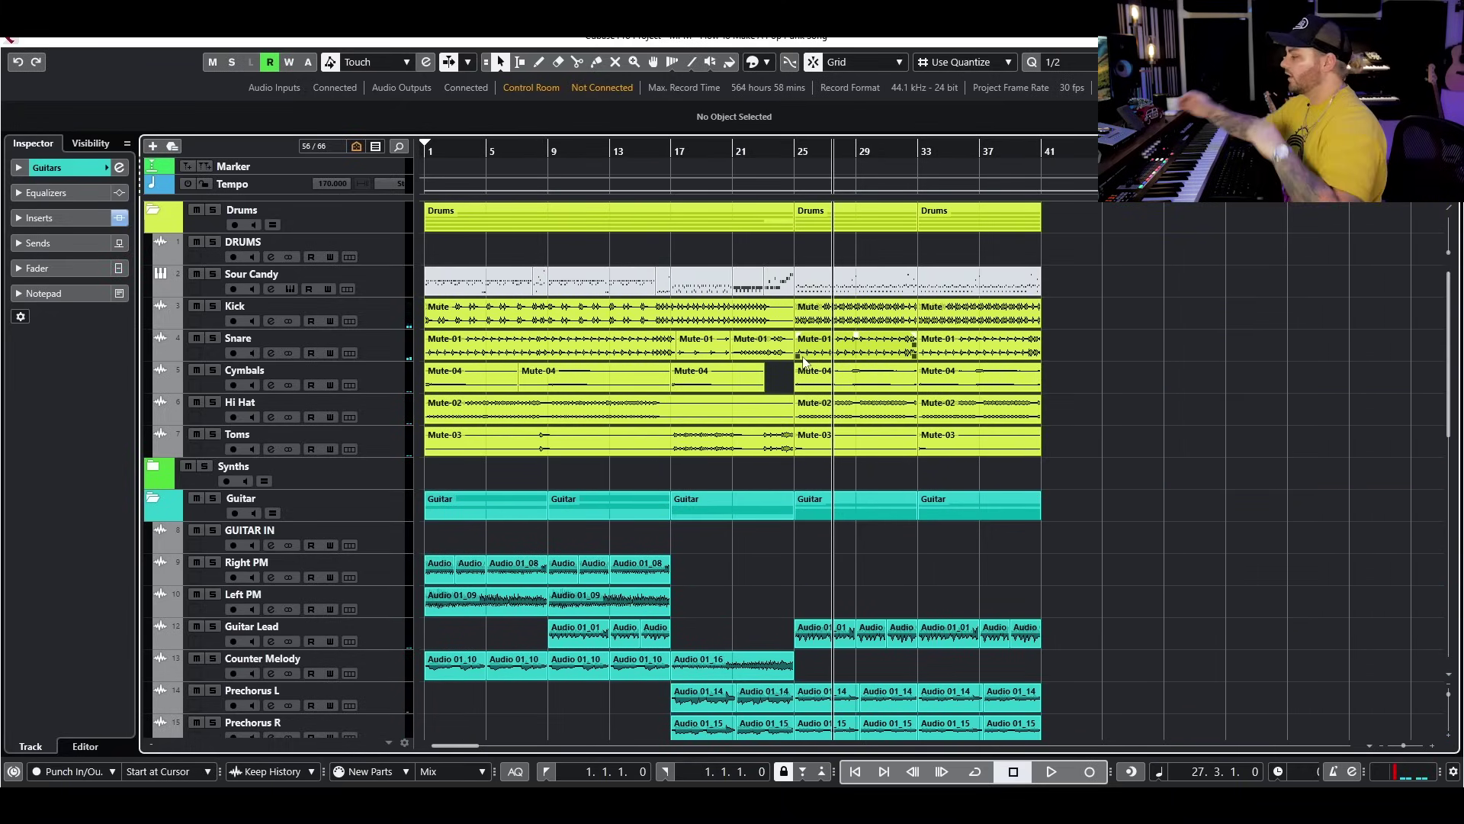
key(h)
key(h)
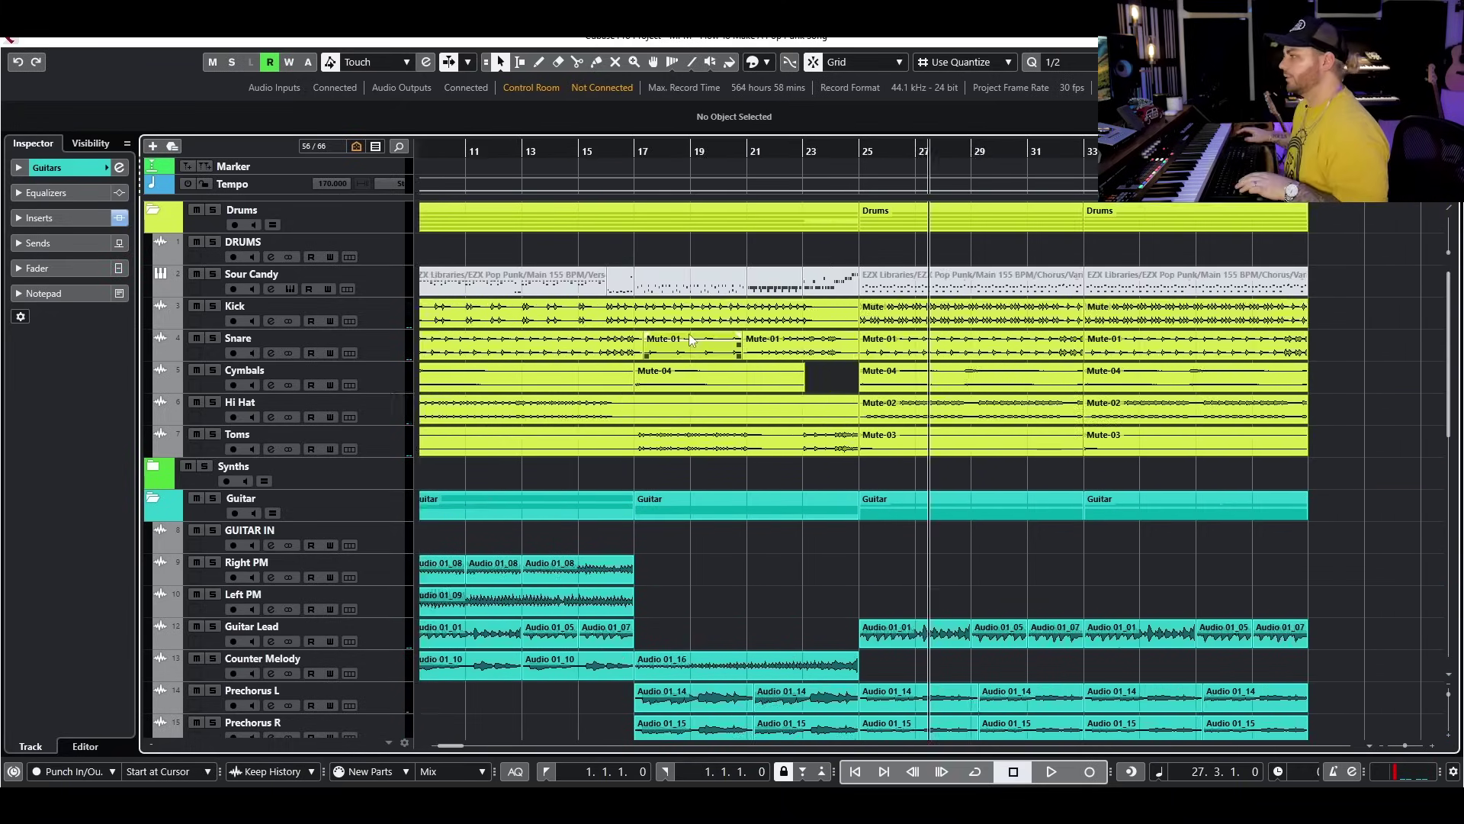
key(Home)
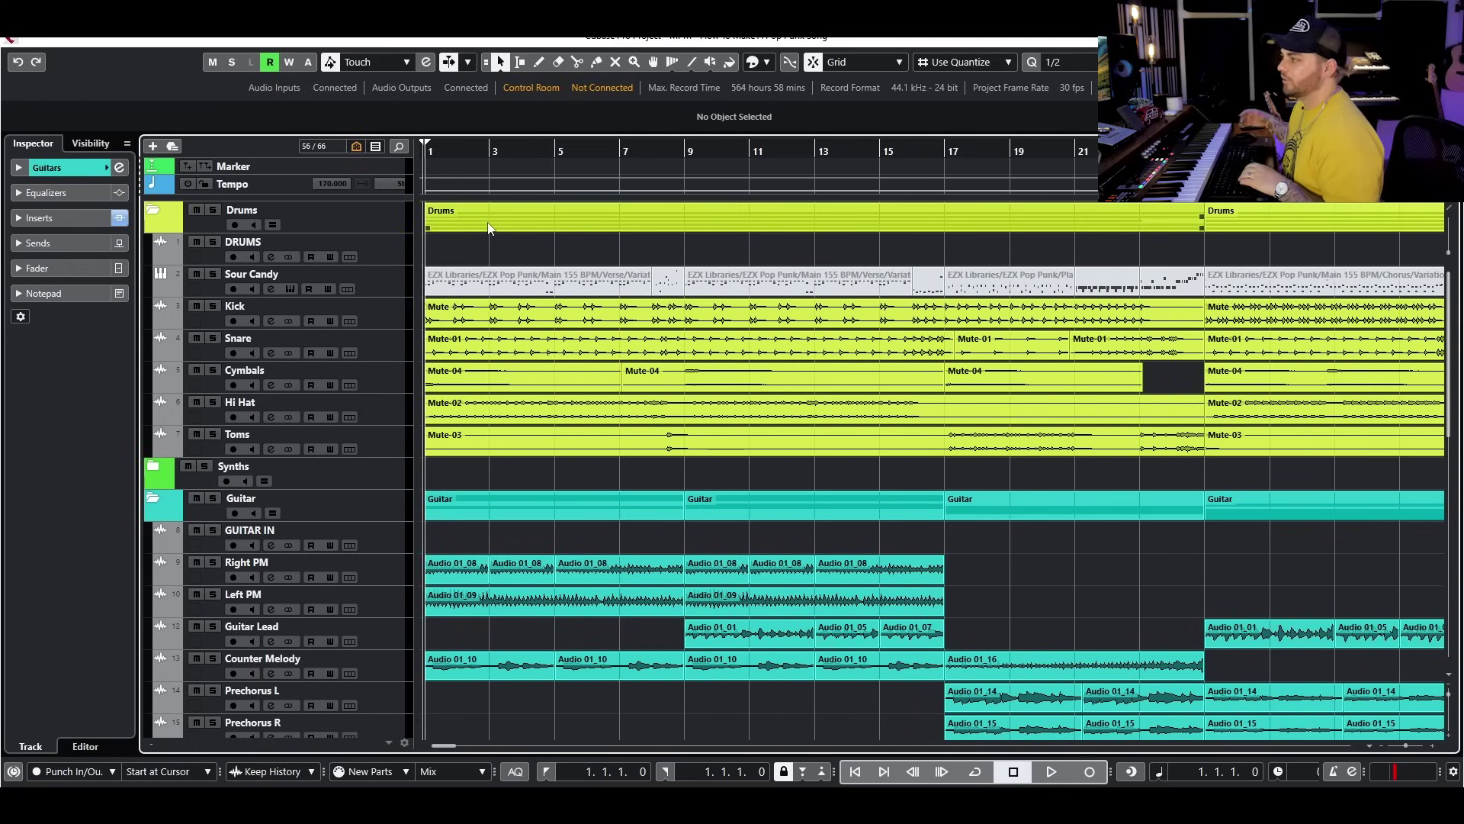
key(space)
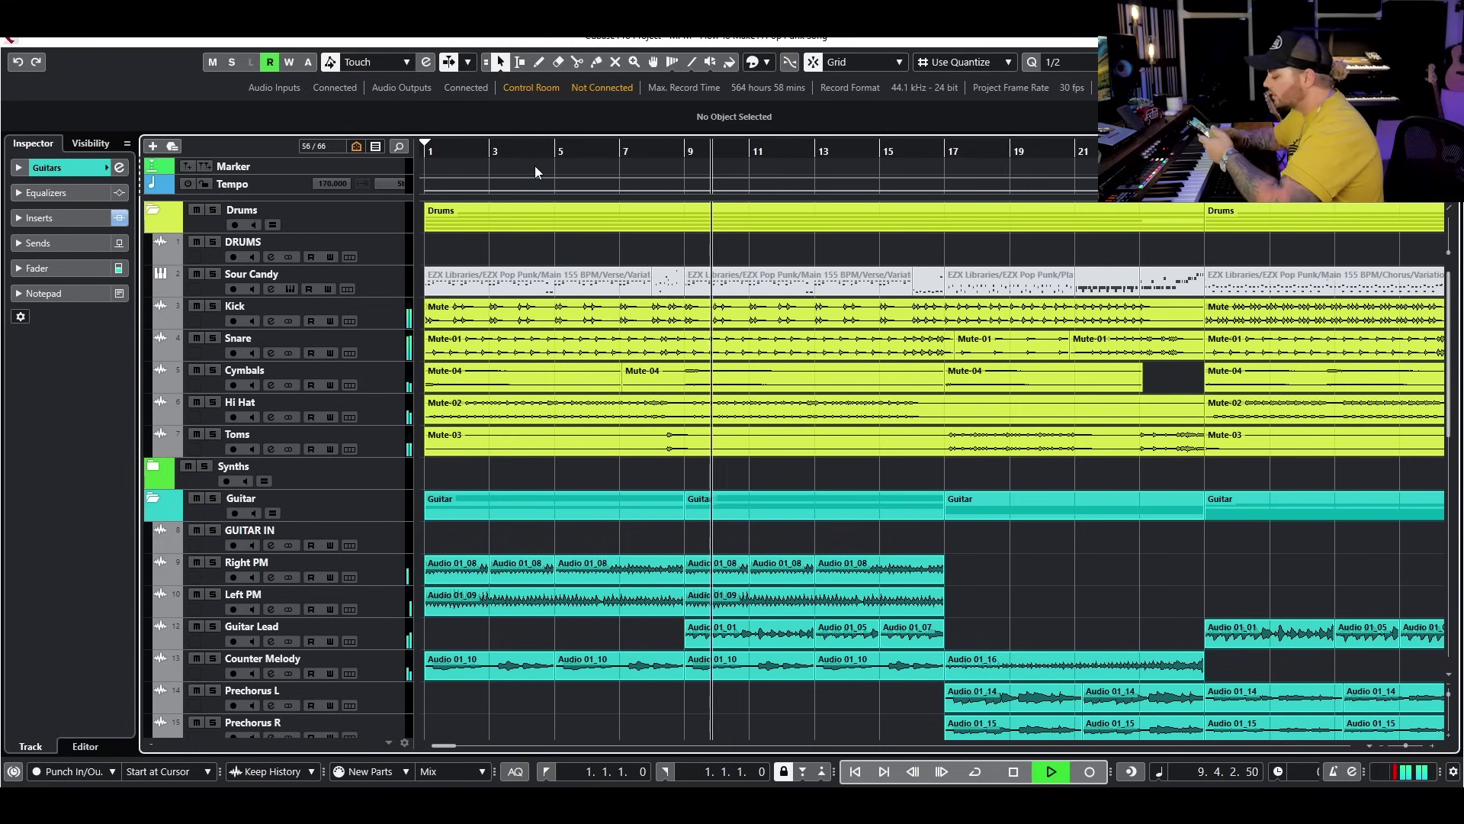
key(space)
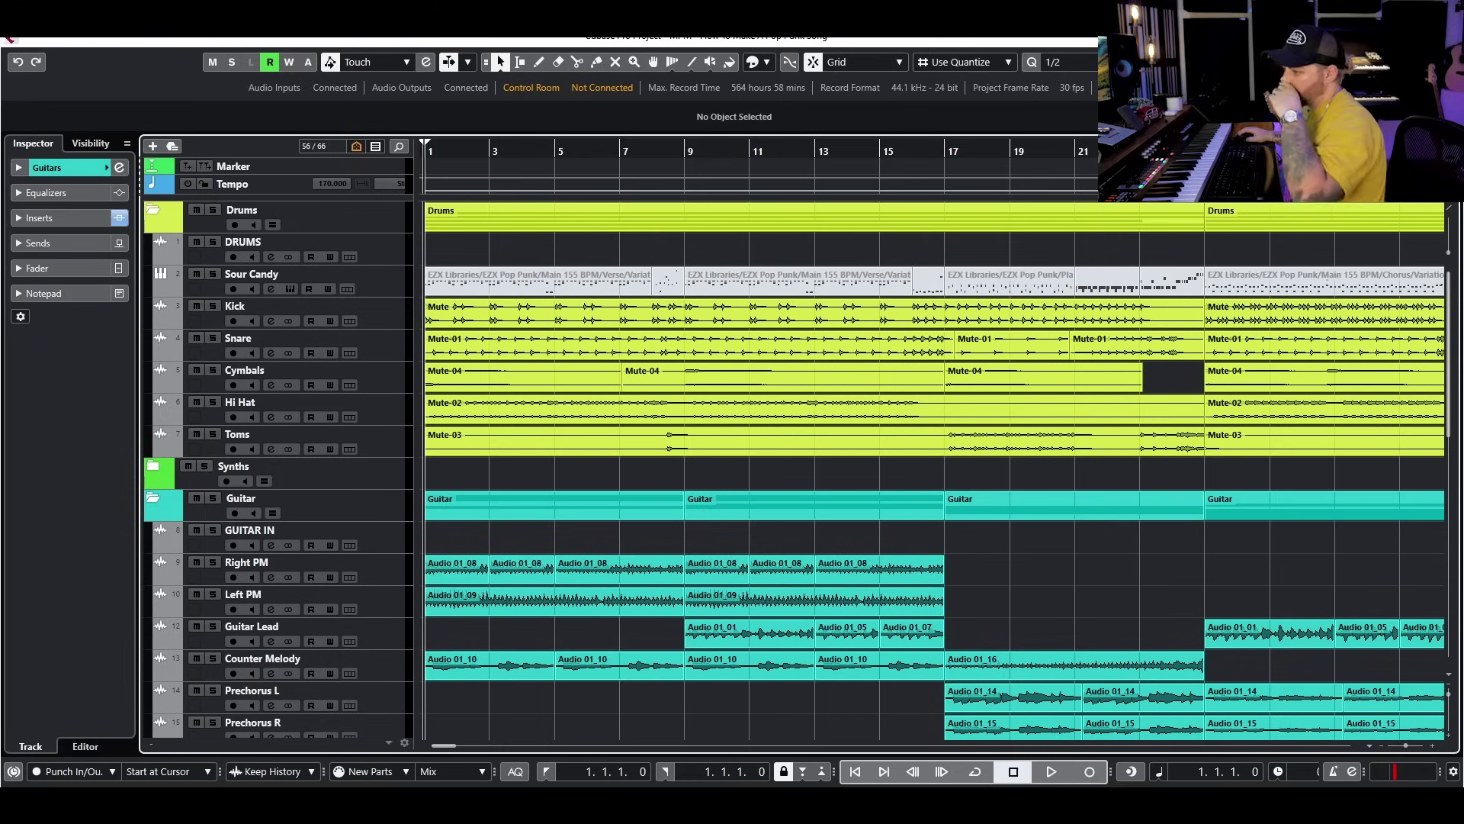
Step: Type two four-line verses, starting 'Damn' and 'I feel like I'm always wasted', into the lyric doc
key(alt+Tab)
text(I fee )
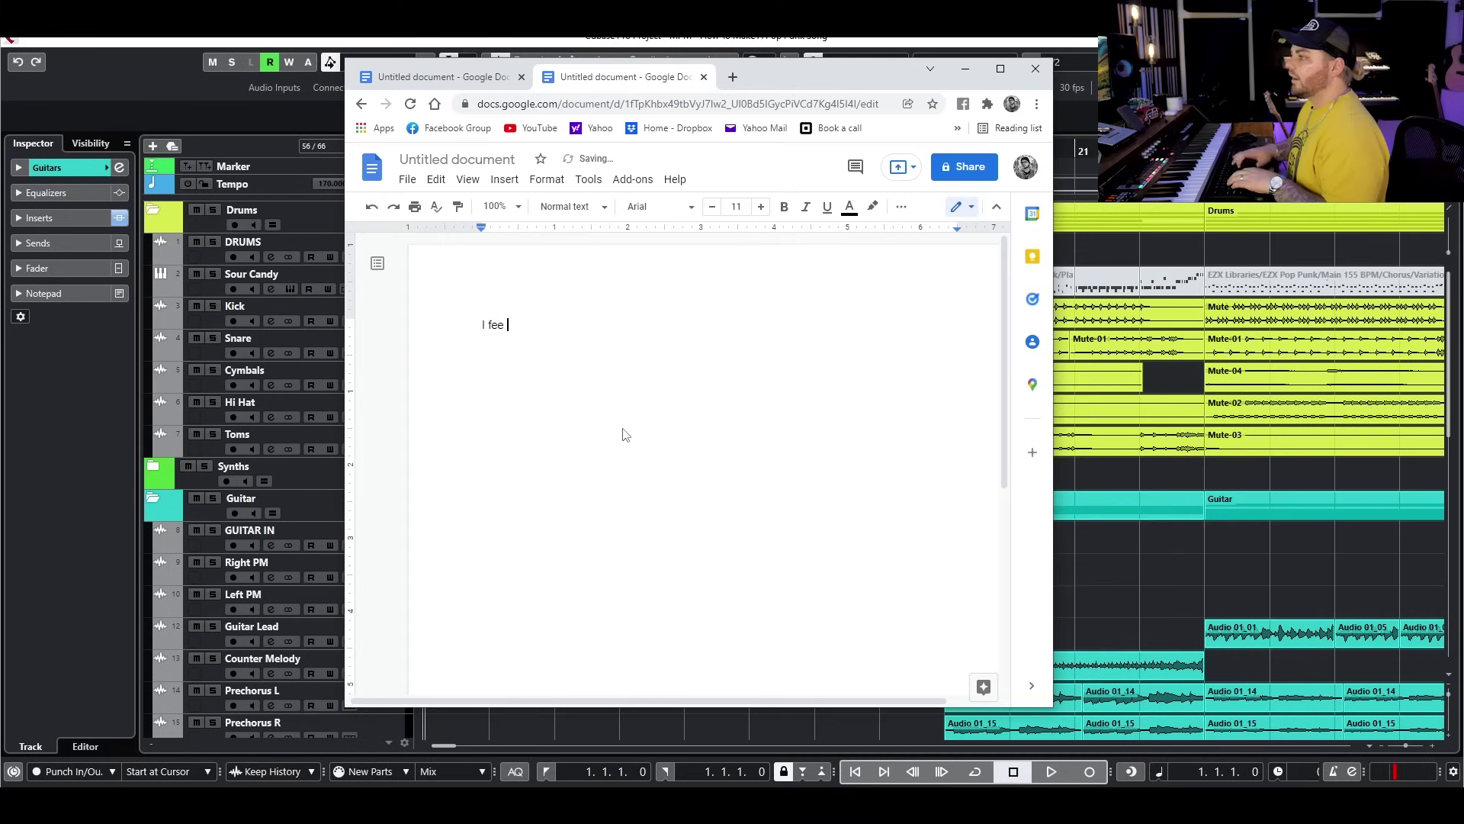
text(like I’m always wasted)
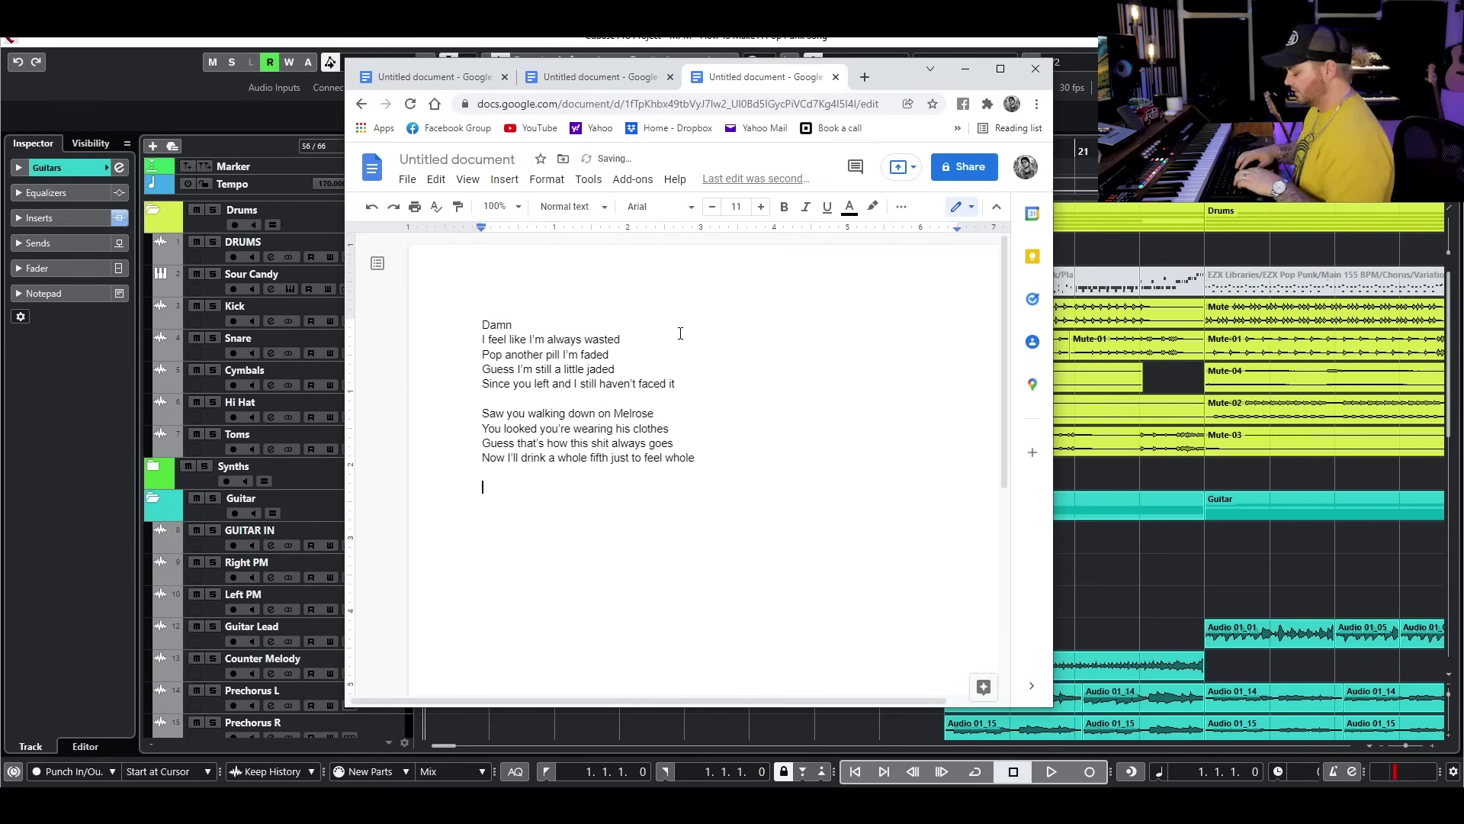
key(alt+Tab)
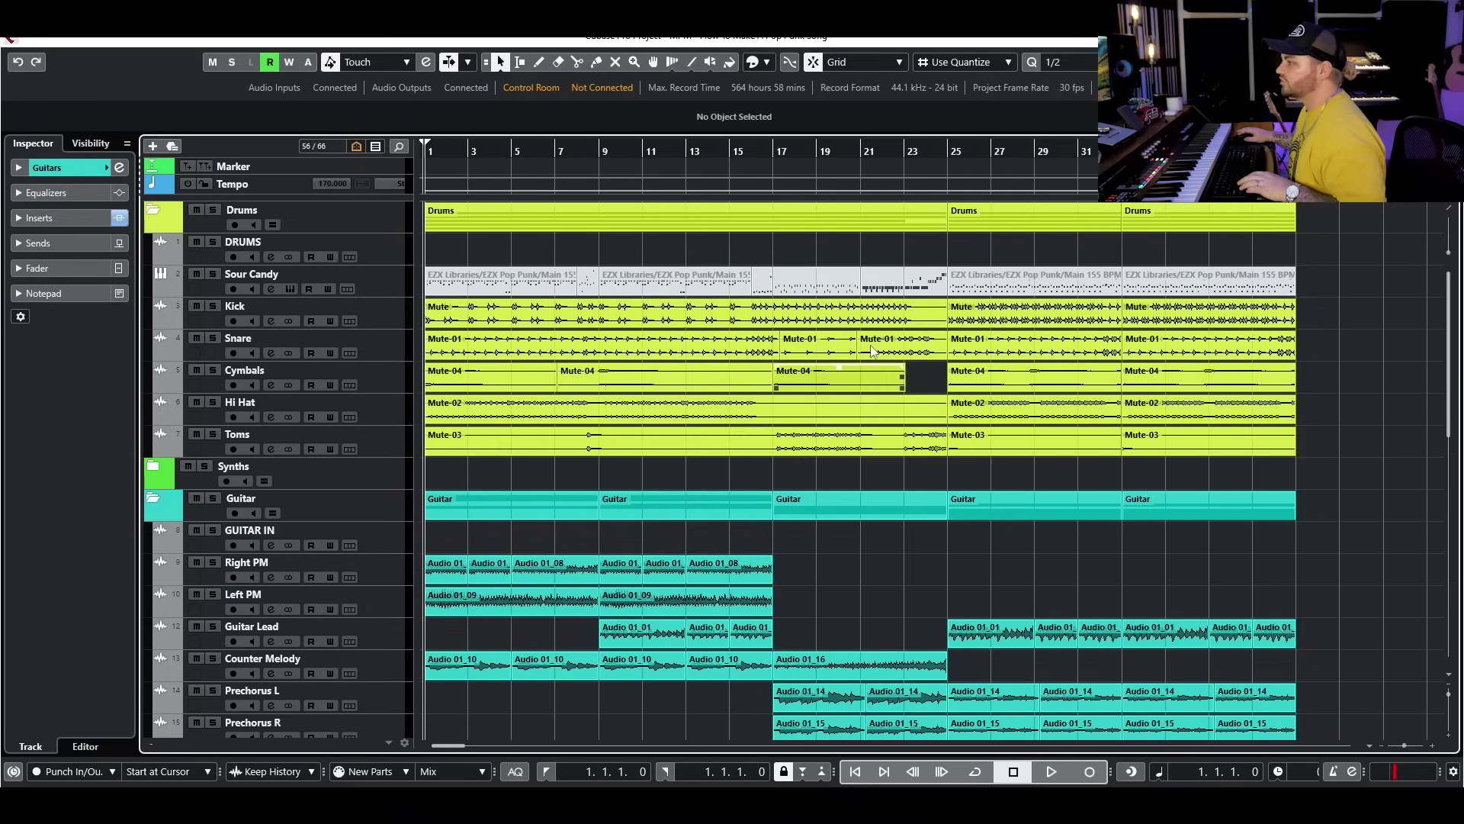
Step: Start playback from bar 17 and bring the lyrics document back up
key(space)
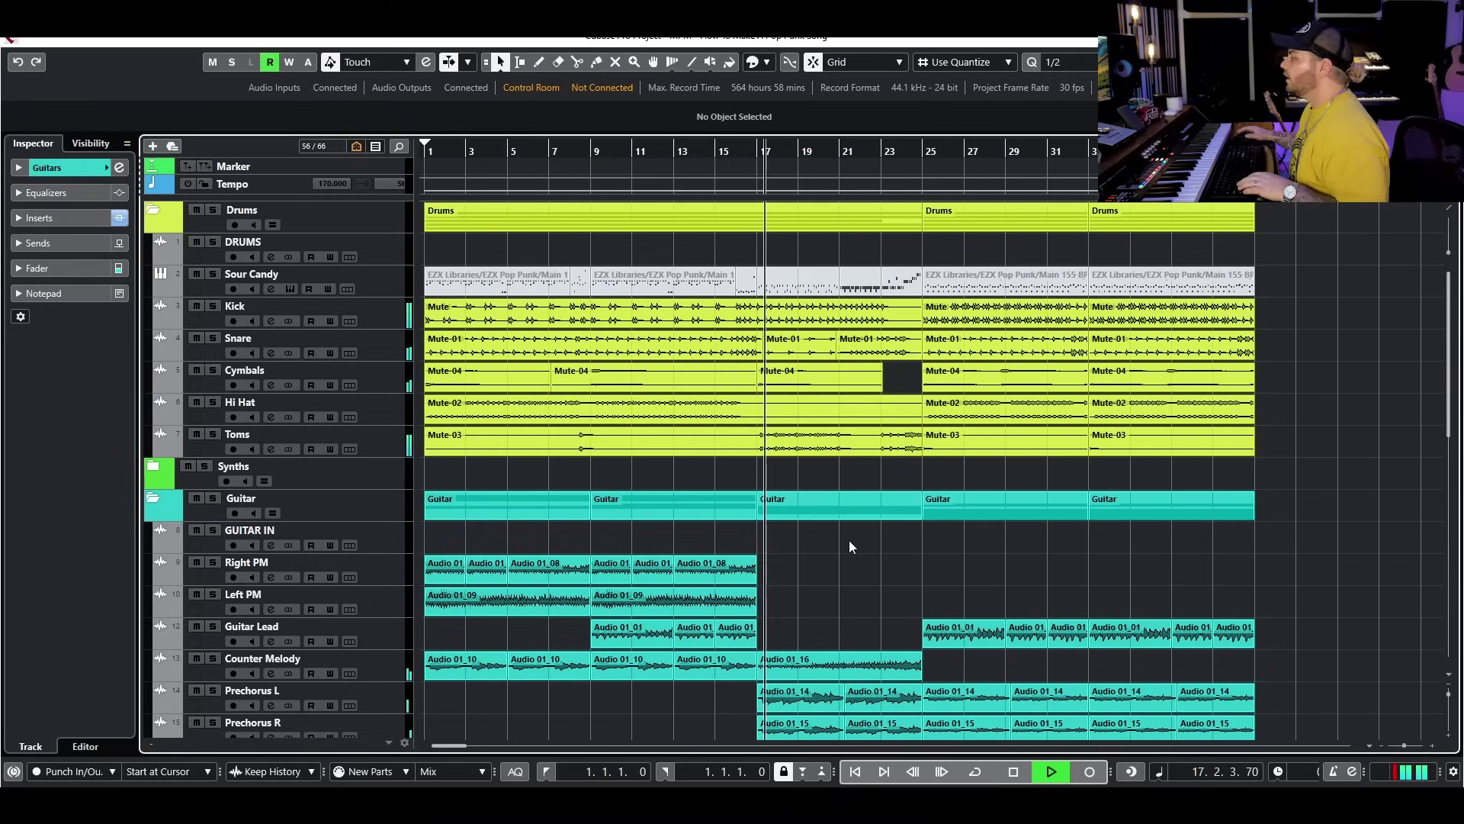
key(alt+Tab)
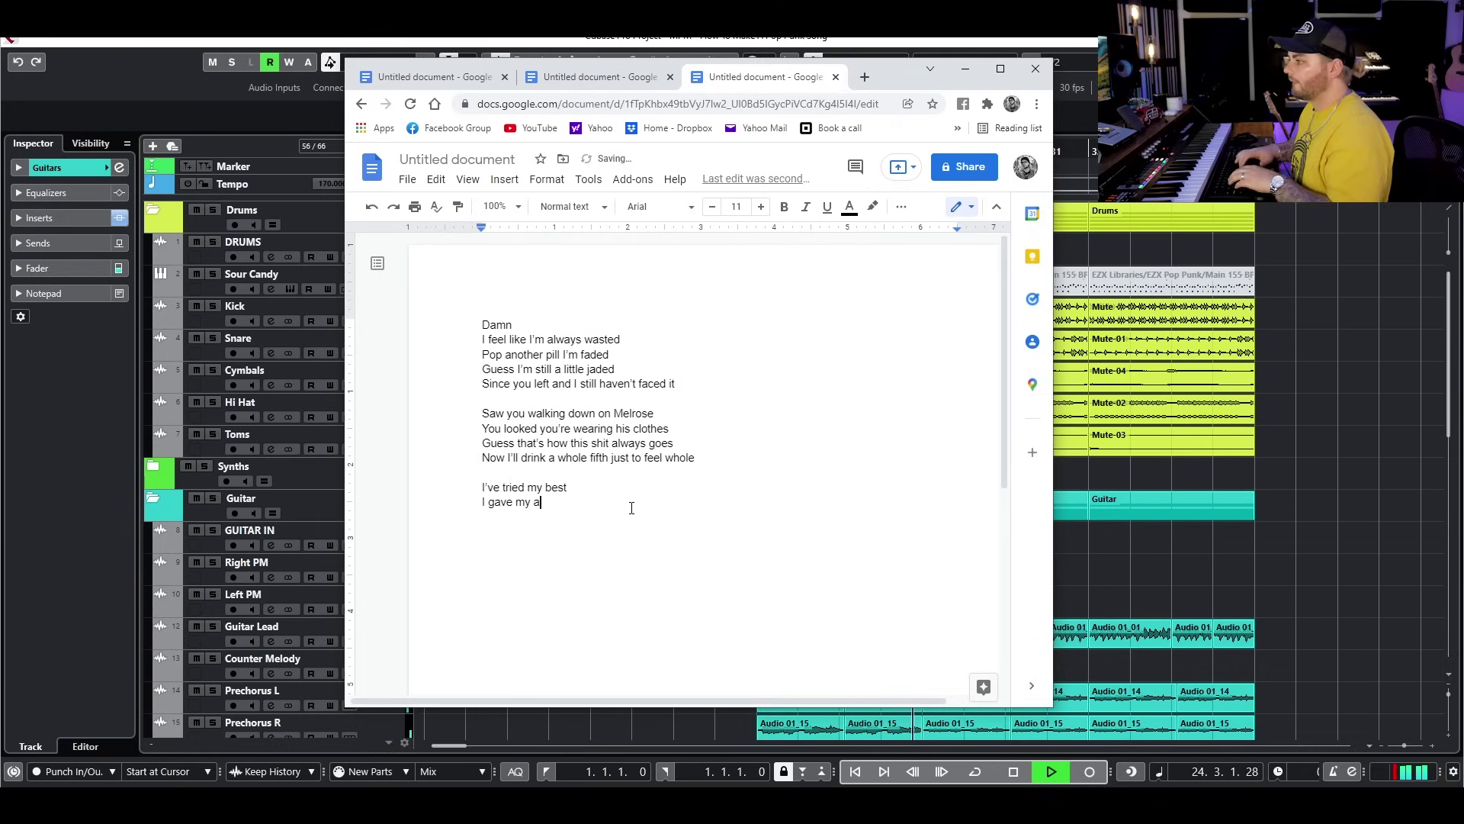
Step: Stop Cubase playback and add a line break after 'I've tried my best' in the lyrics
click(1074, 573)
key(space)
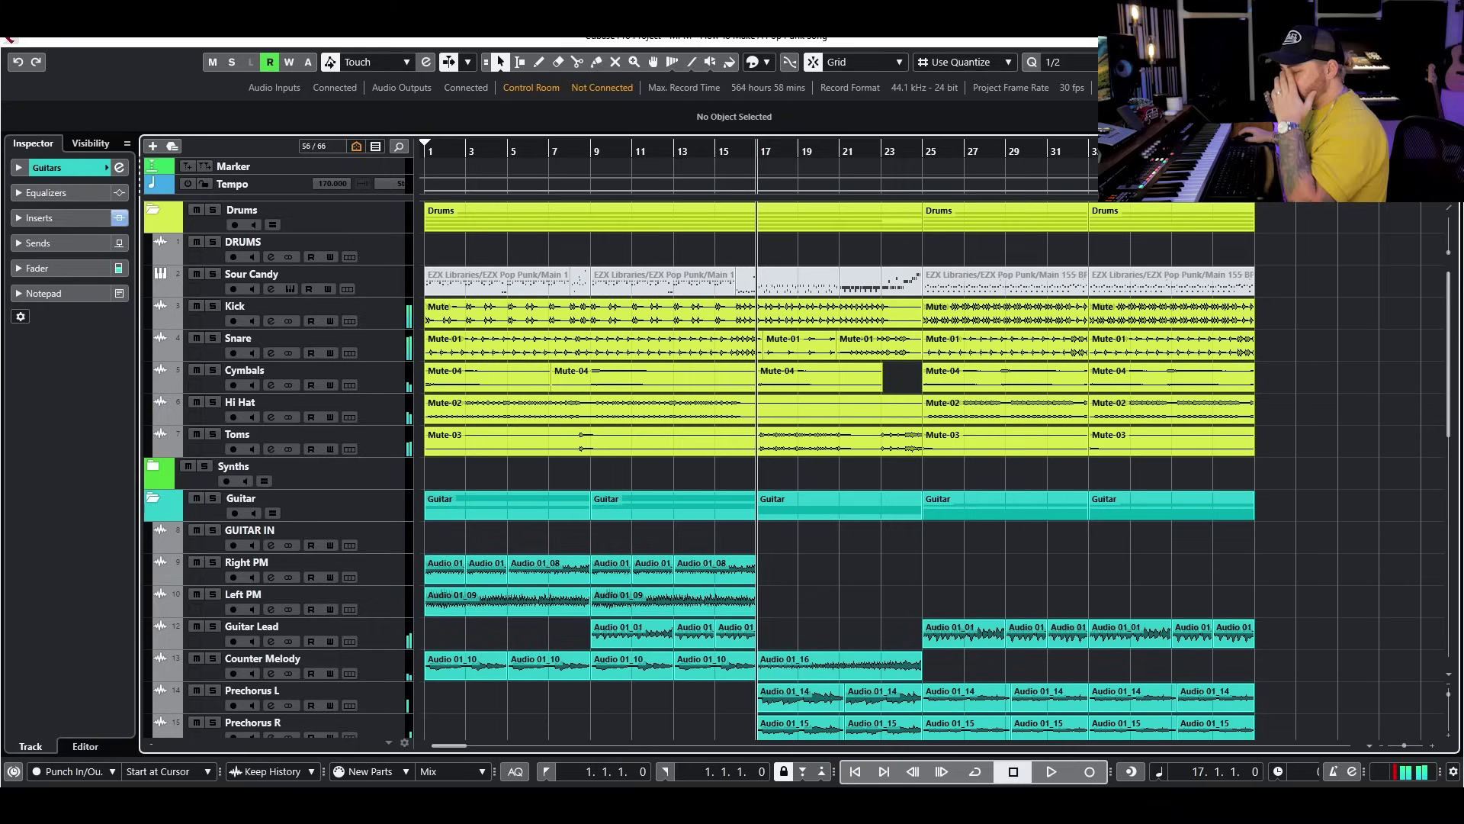
key(alt+Tab)
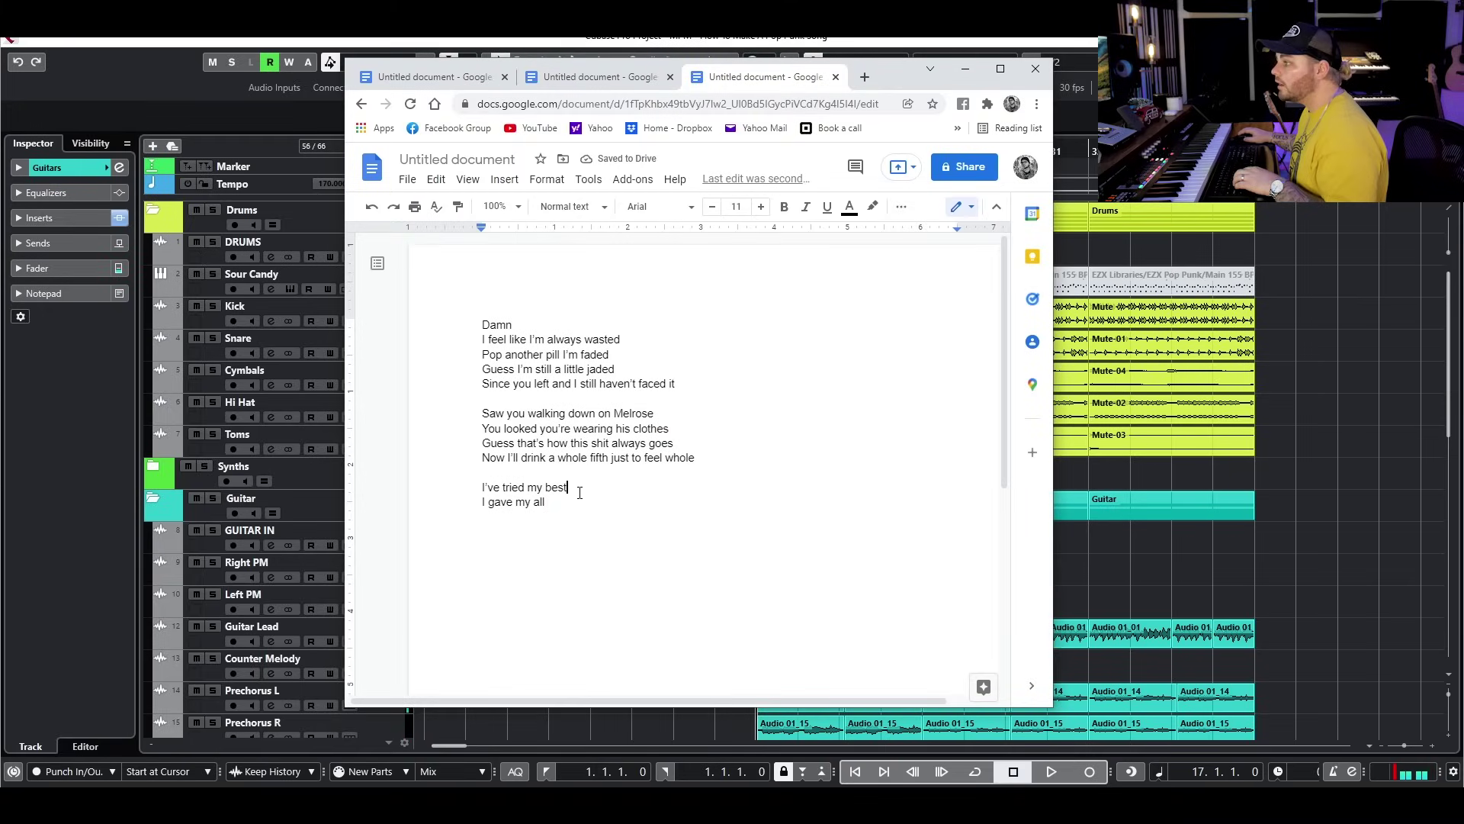
key(Return)
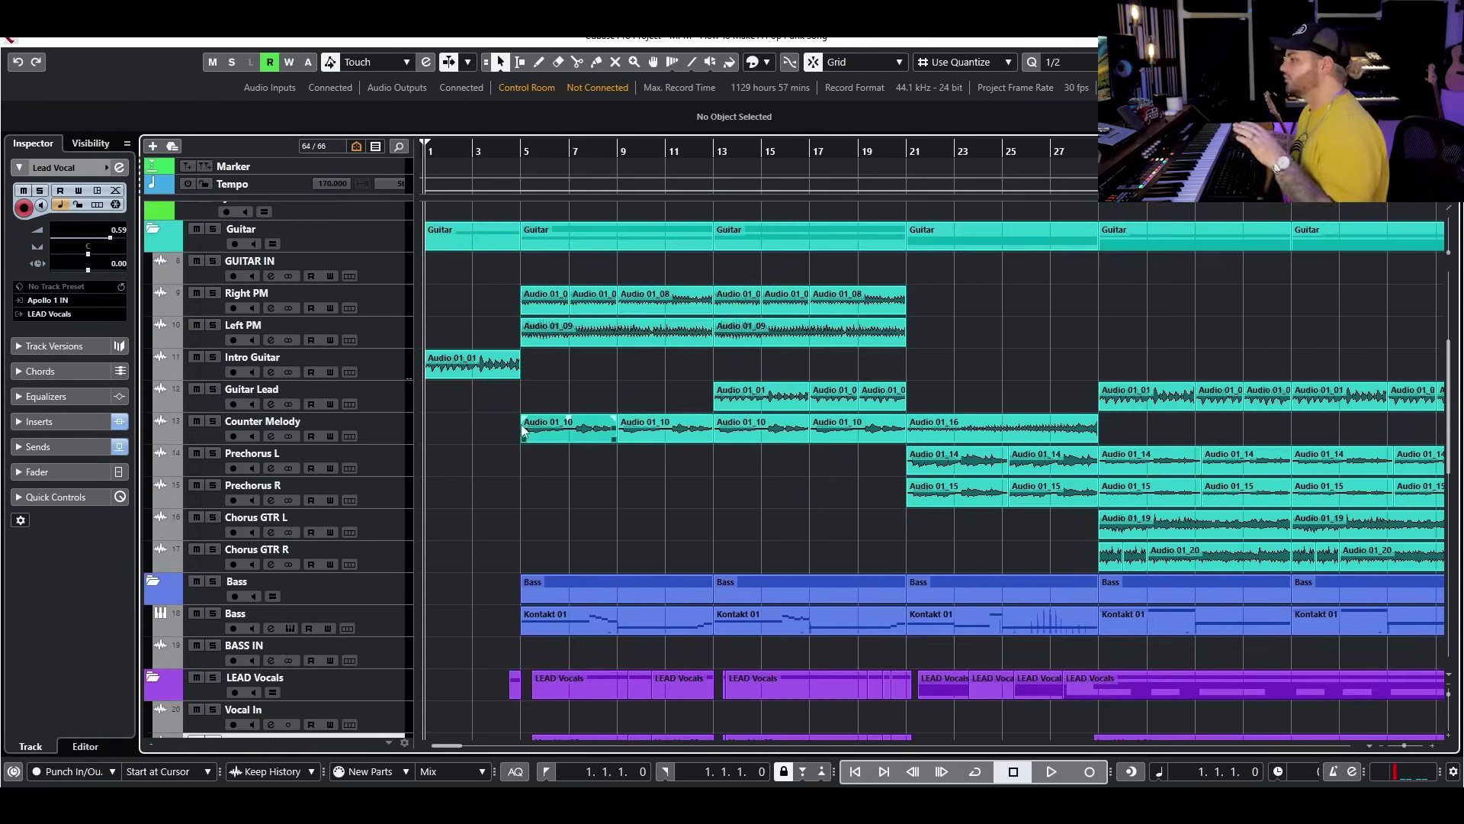
Step: Open the Lead Vocal's Auto-Tune Pro insert and audition the soloed vocal from bar 5
scroll(523, 431, down, 4)
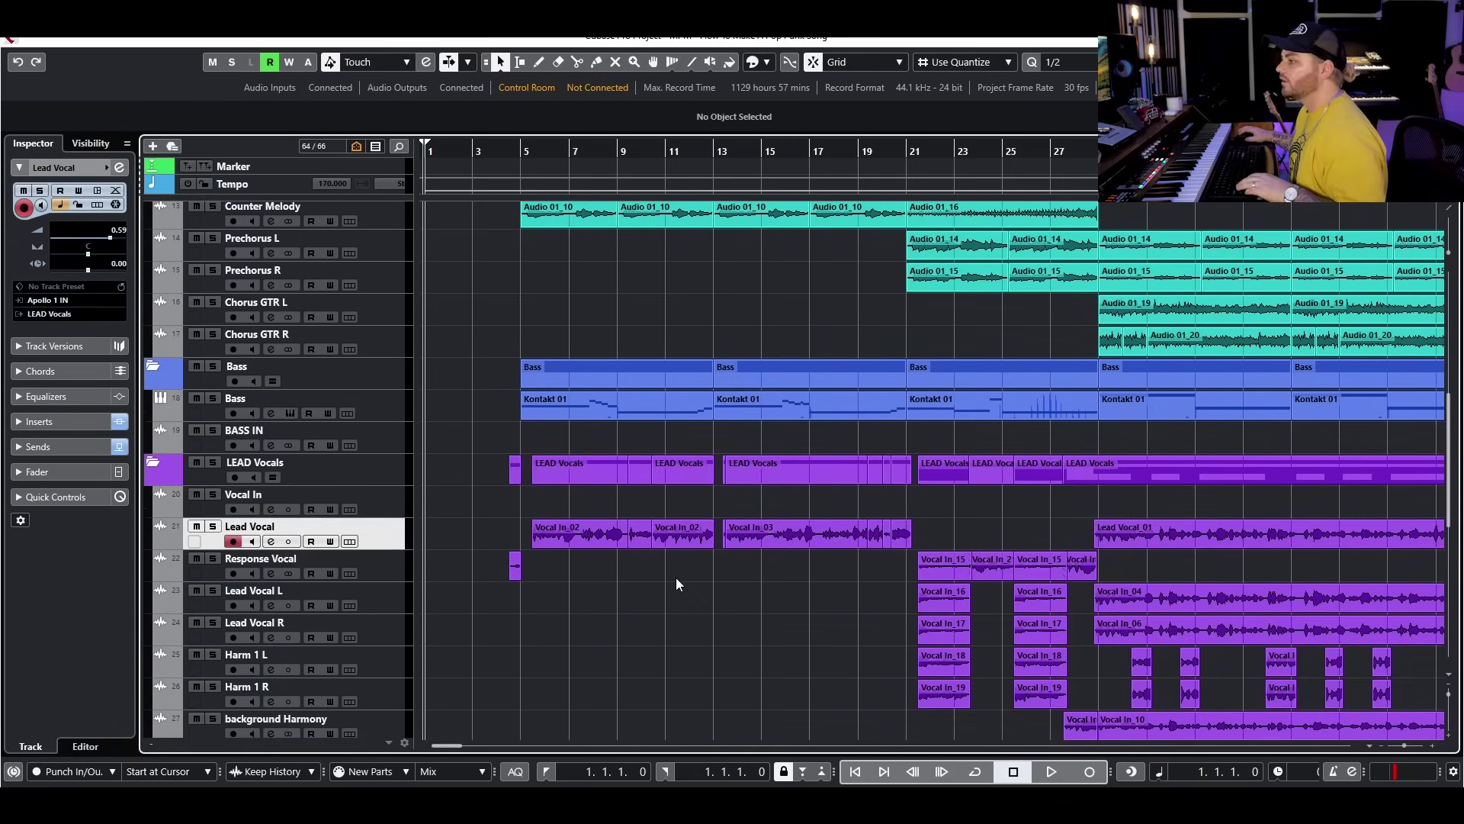
click(273, 542)
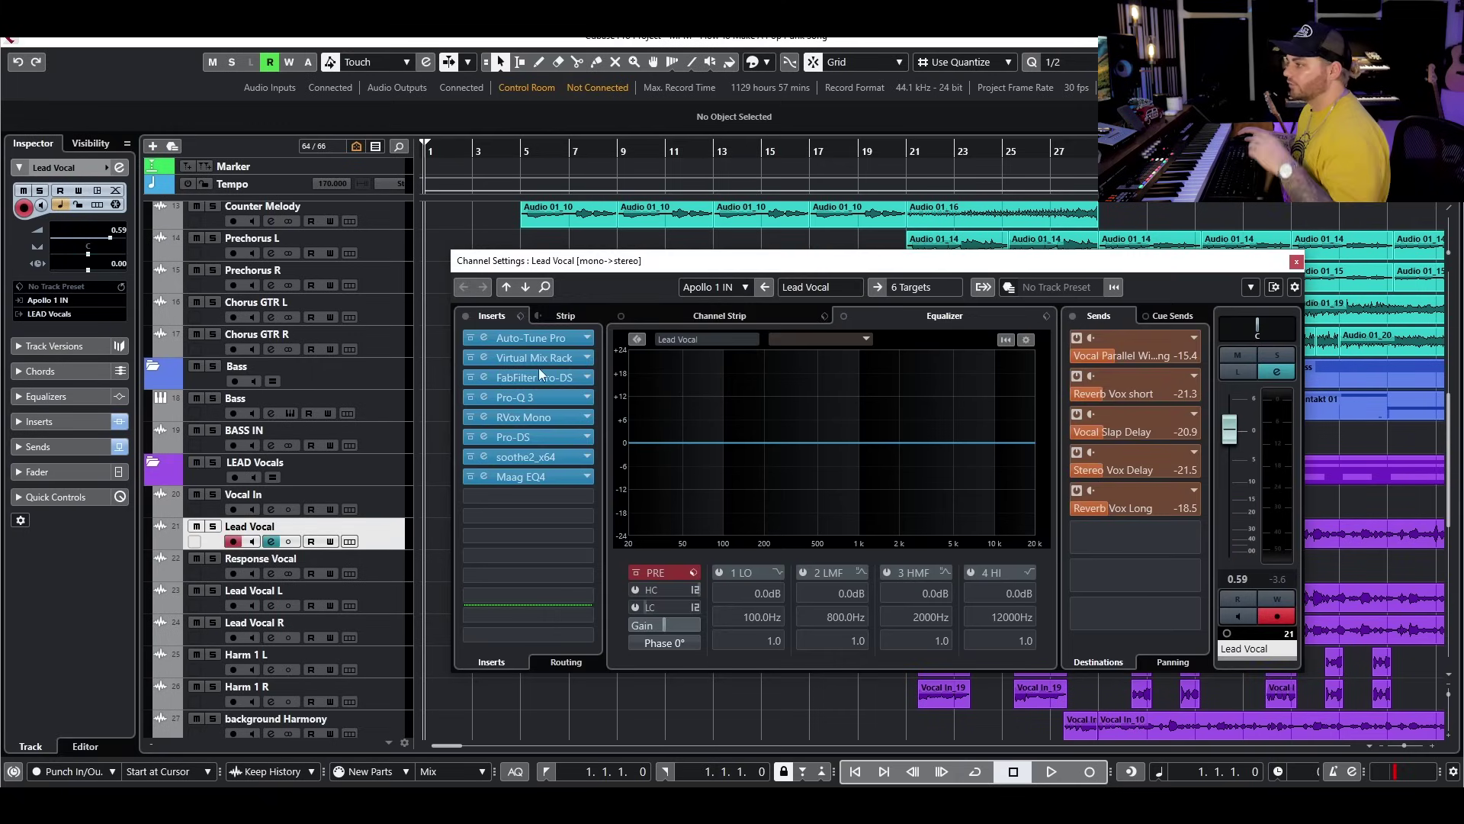
click(526, 338)
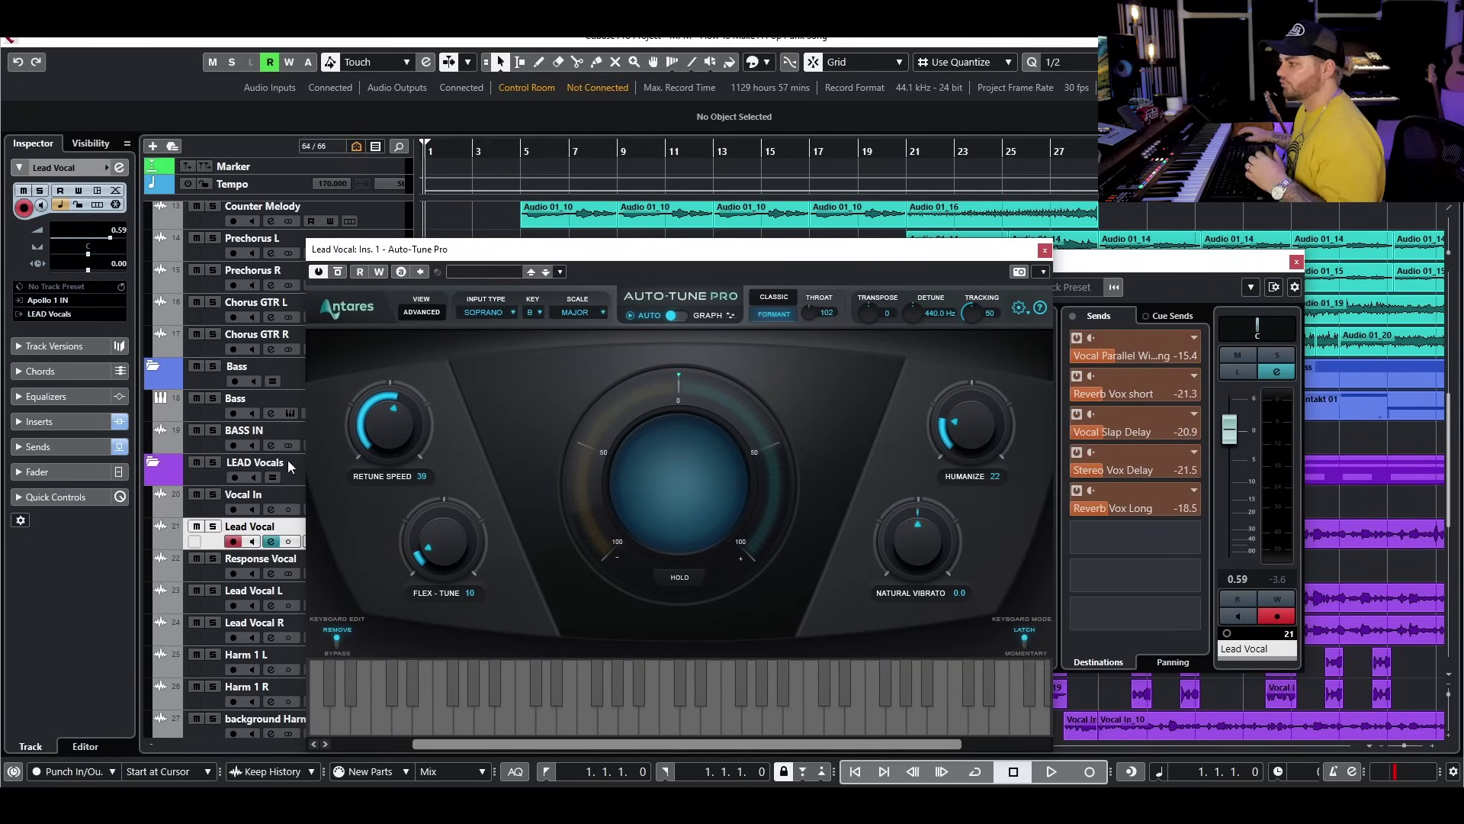
click(213, 526)
click(523, 153)
key(space)
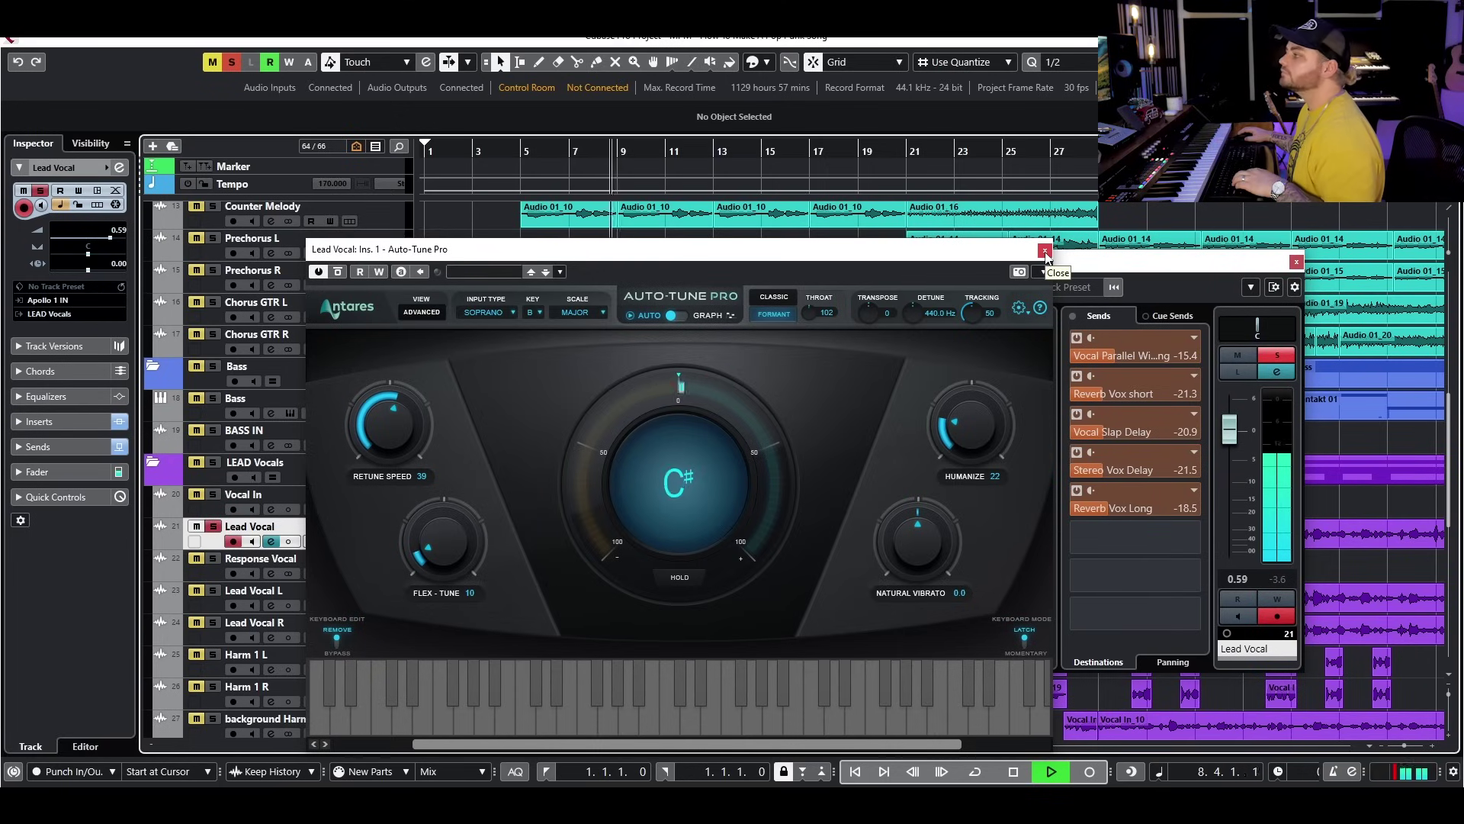
key(space)
click(1045, 251)
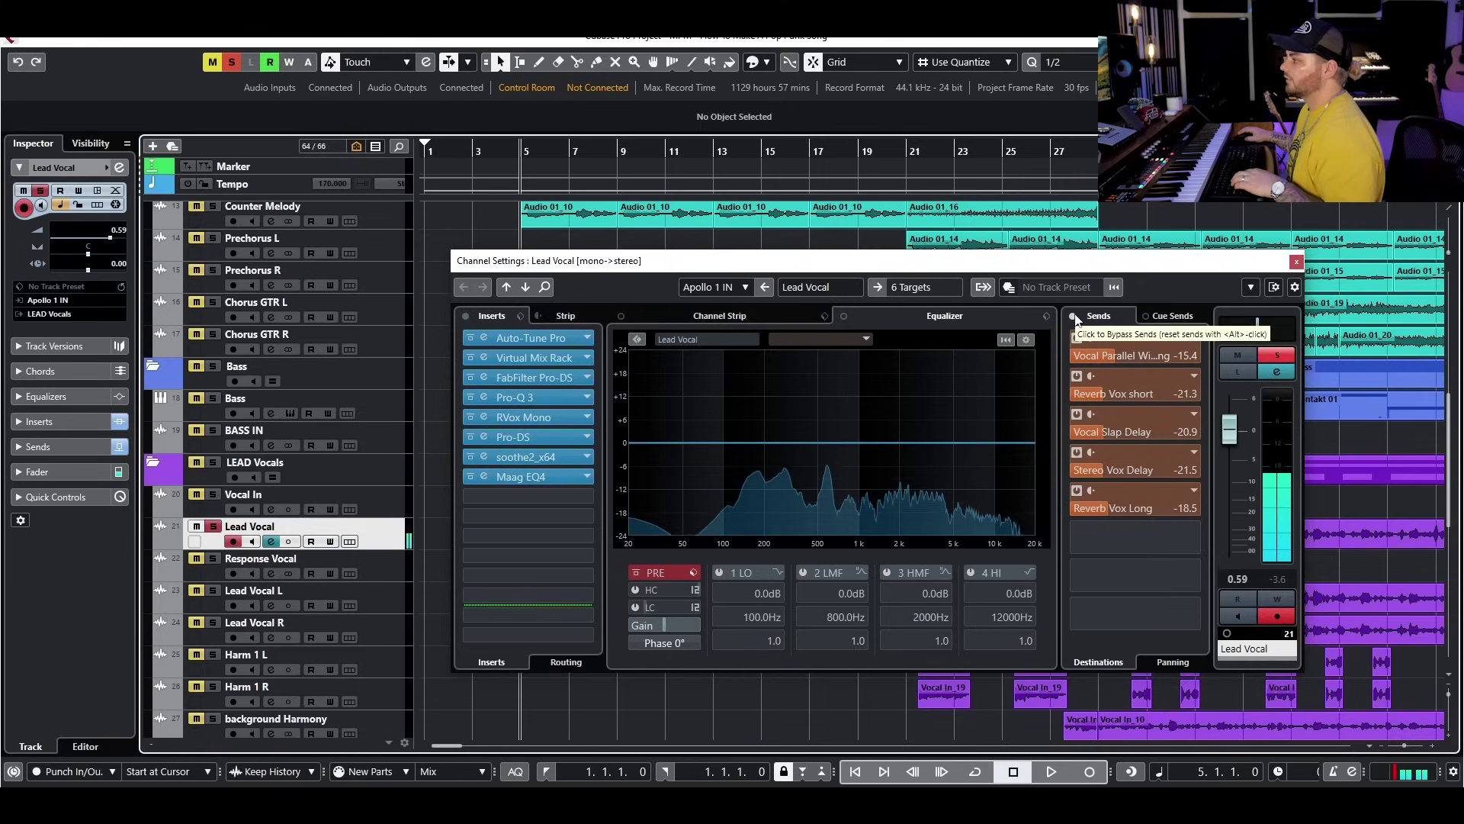
Step: Bypass the Lead Vocal sends and play the vocal through its Virtual Mix Rack insert
click(1075, 317)
click(565, 358)
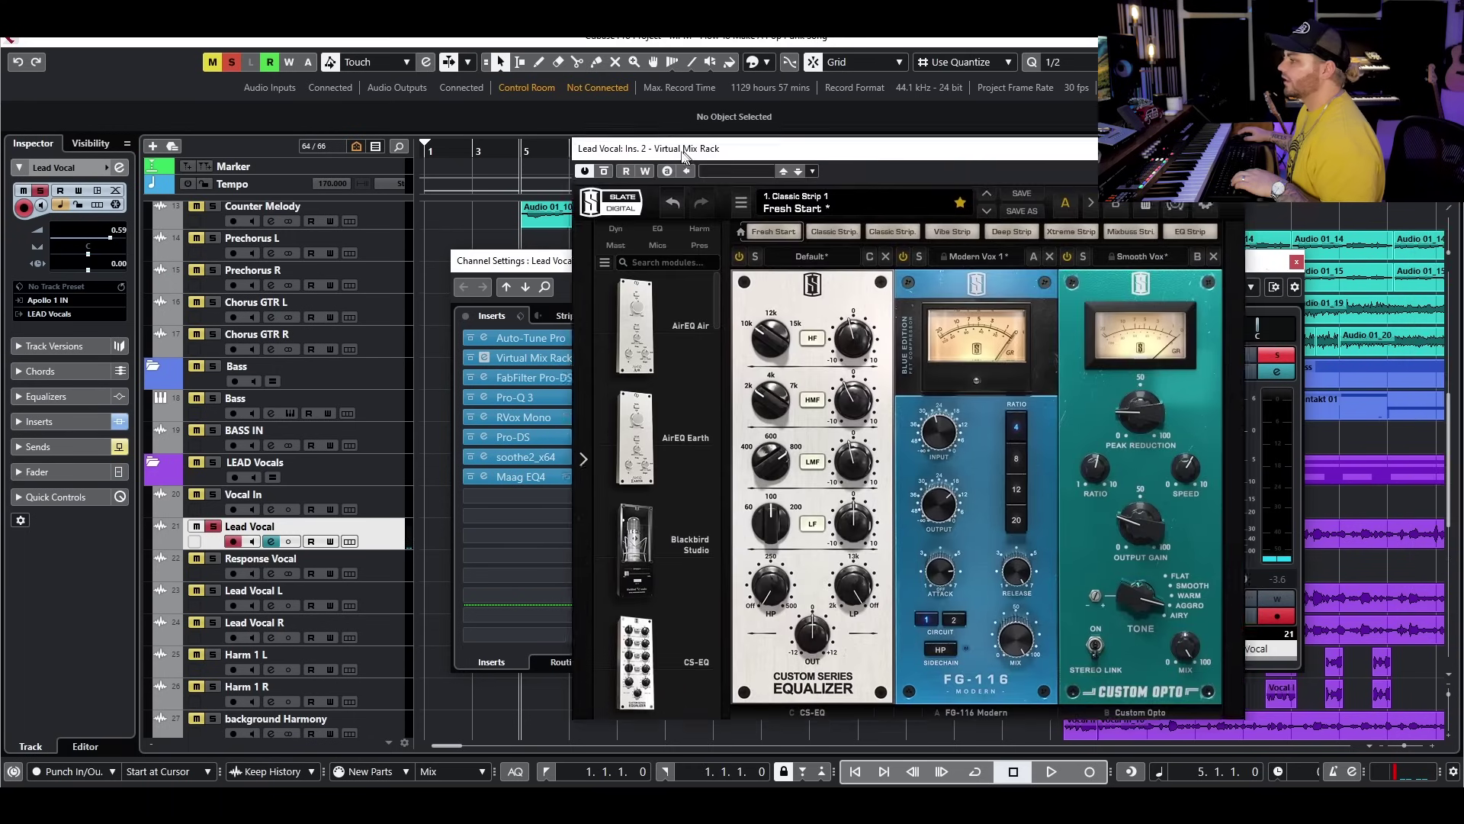
drag(684, 157, 587, 169)
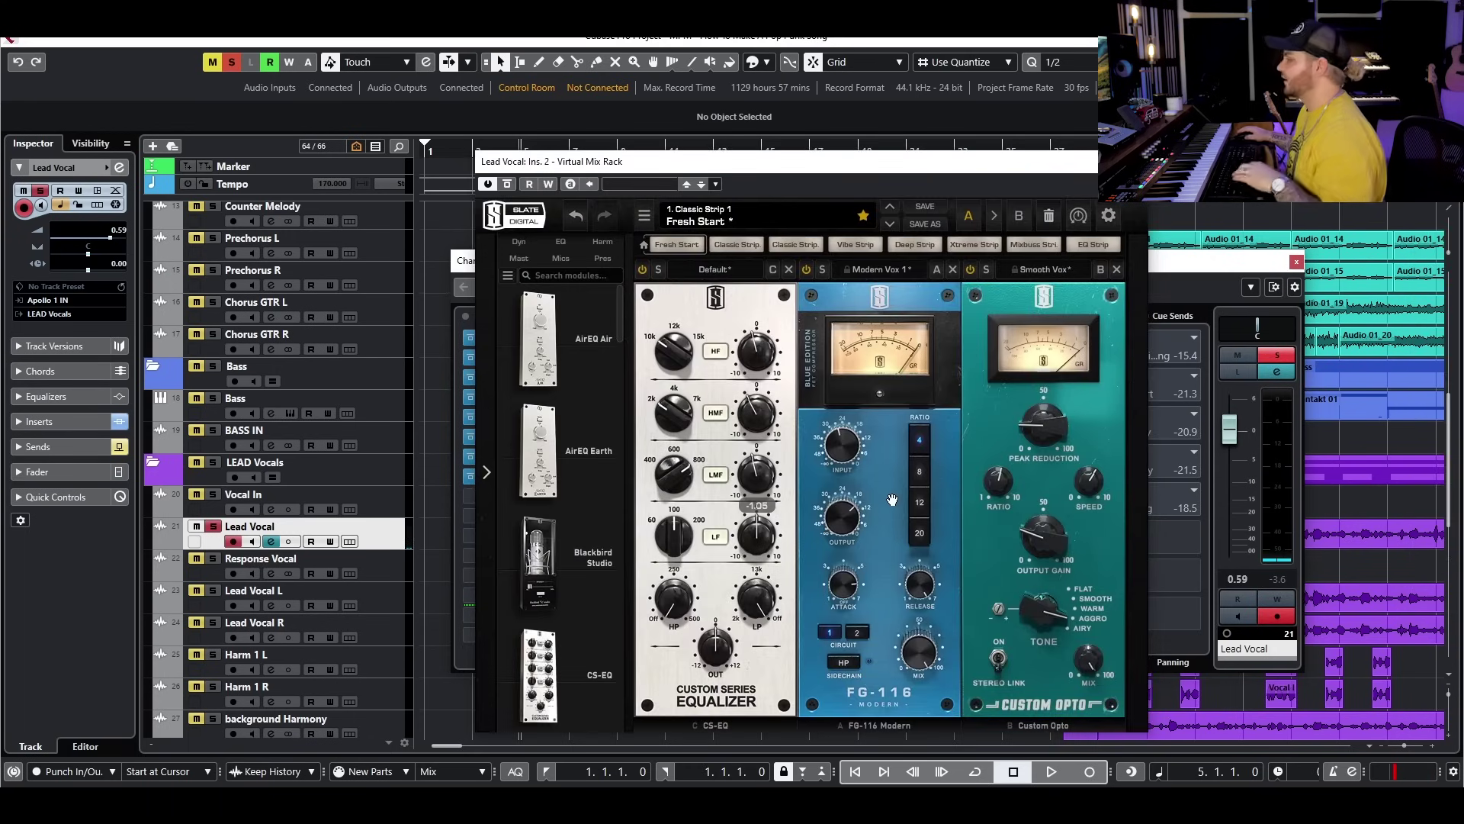
key(space)
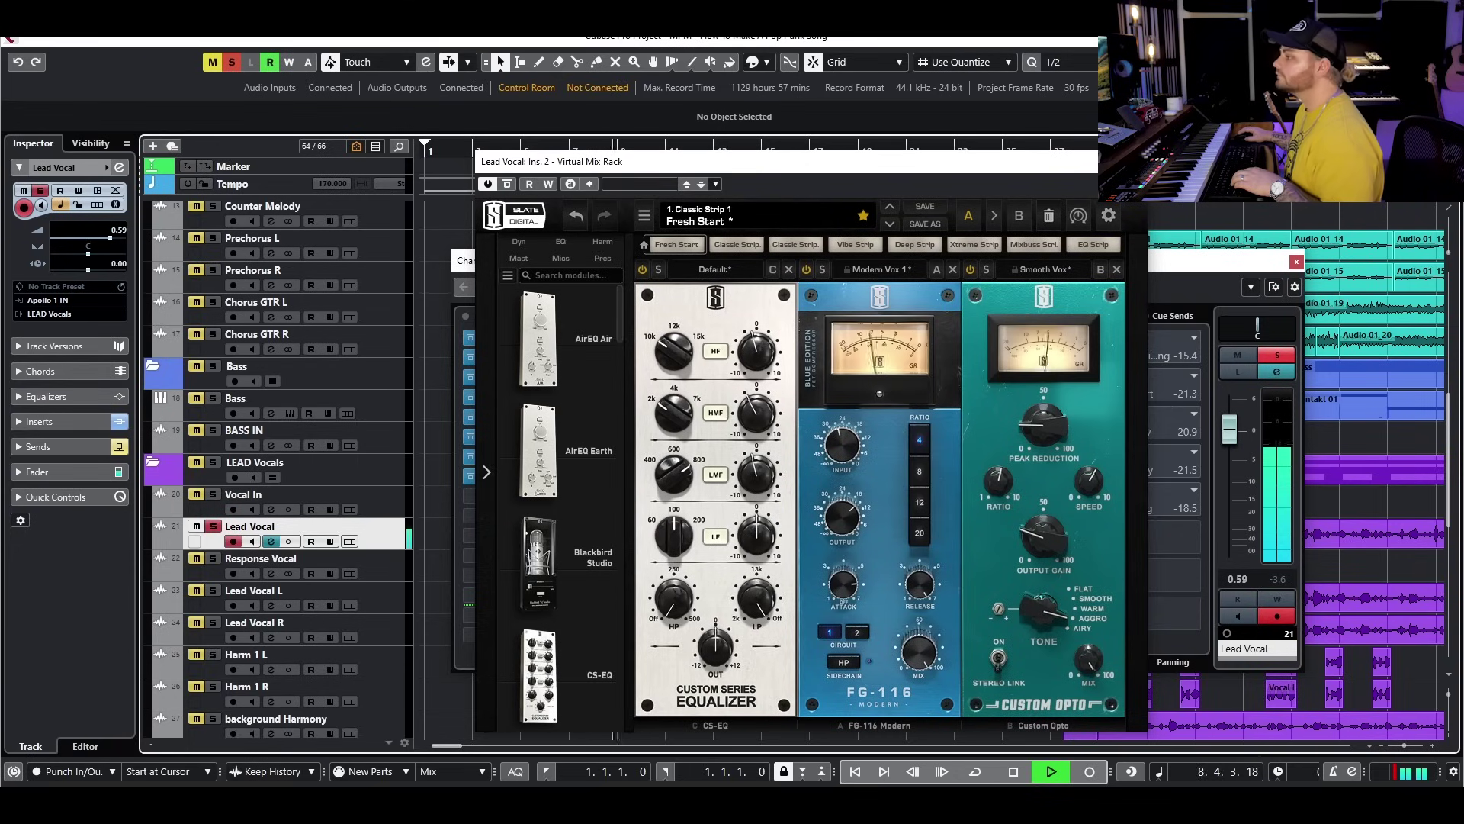
key(space)
Step: Close the Virtual Mix Rack and audition the vocal through its Pro-DS de-esser
click(1141, 161)
click(515, 377)
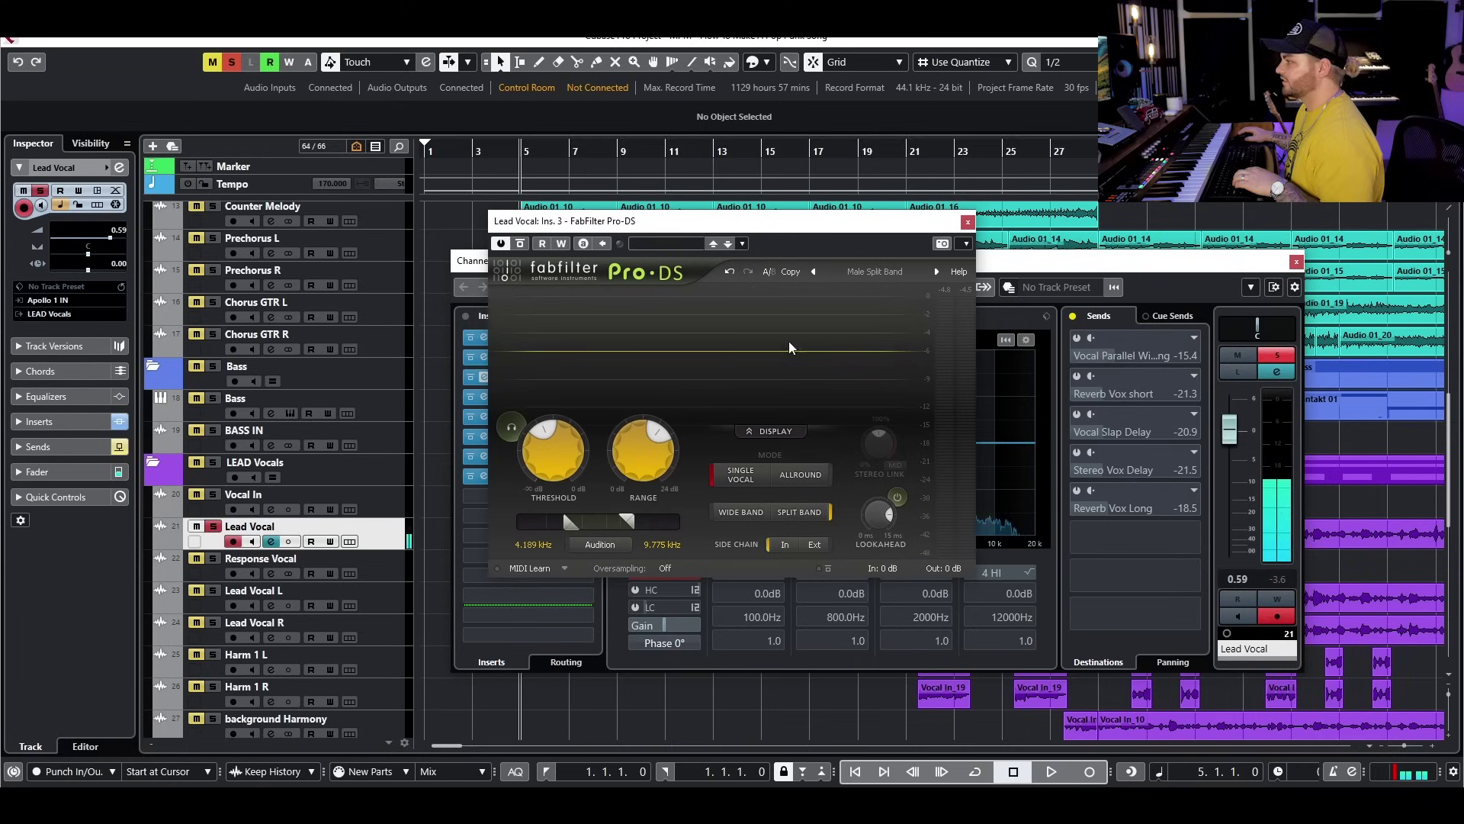
key(space)
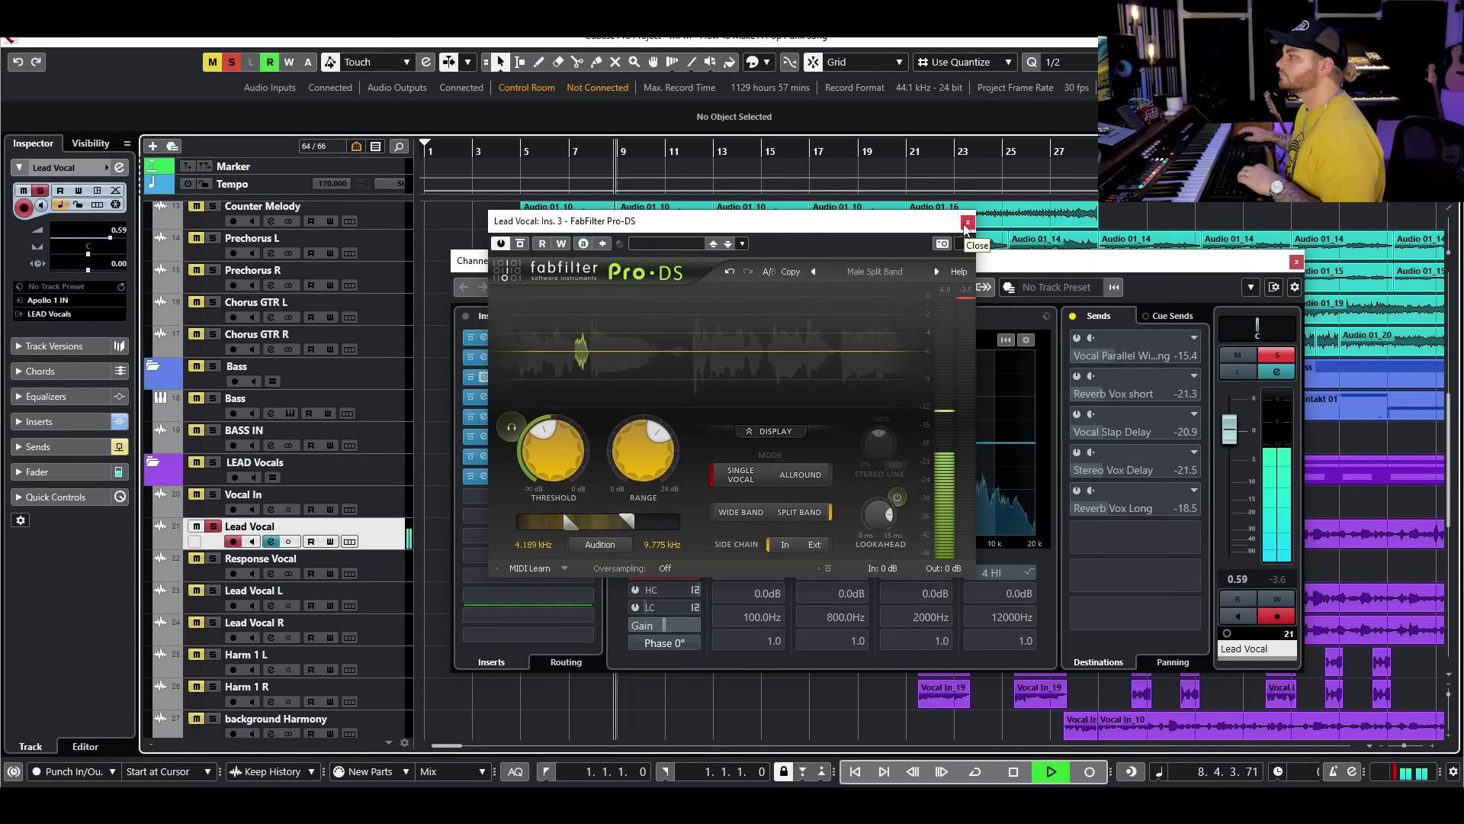
click(967, 223)
key(space)
Step: Audition the vocal through its Pro-Q 3 with the EQ re-enabled, then close it
click(506, 396)
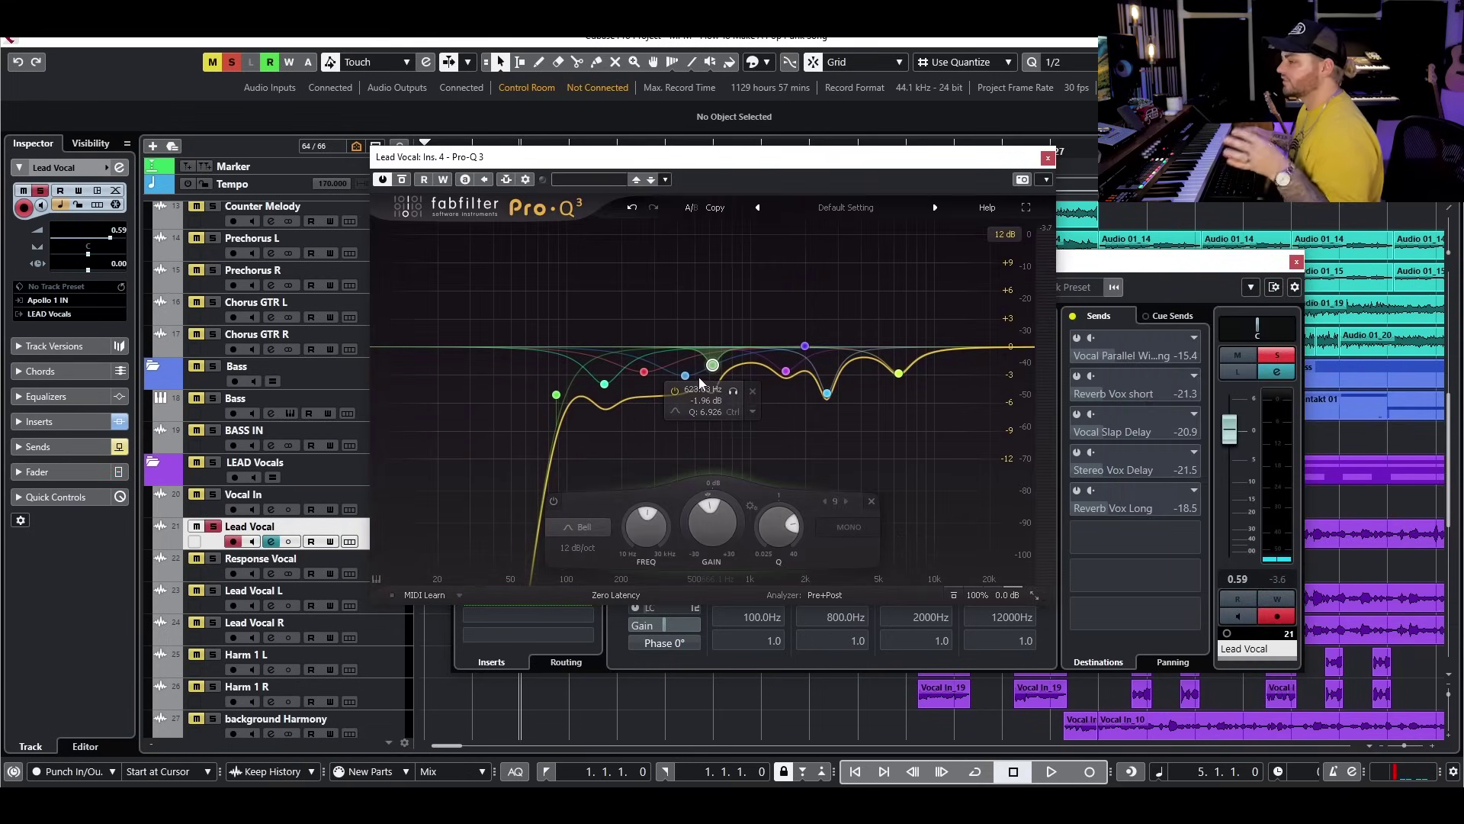
key(space)
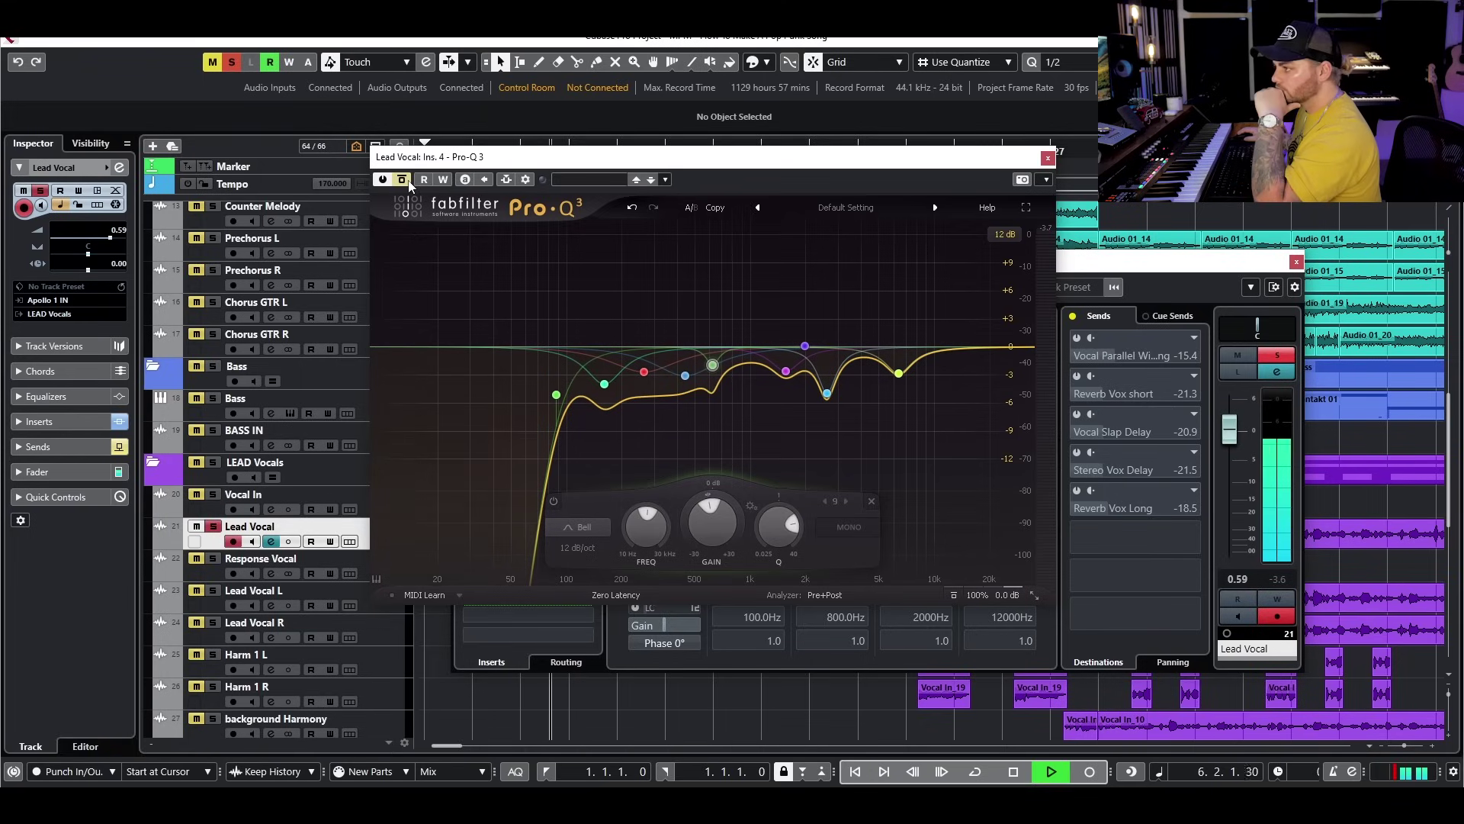
click(409, 181)
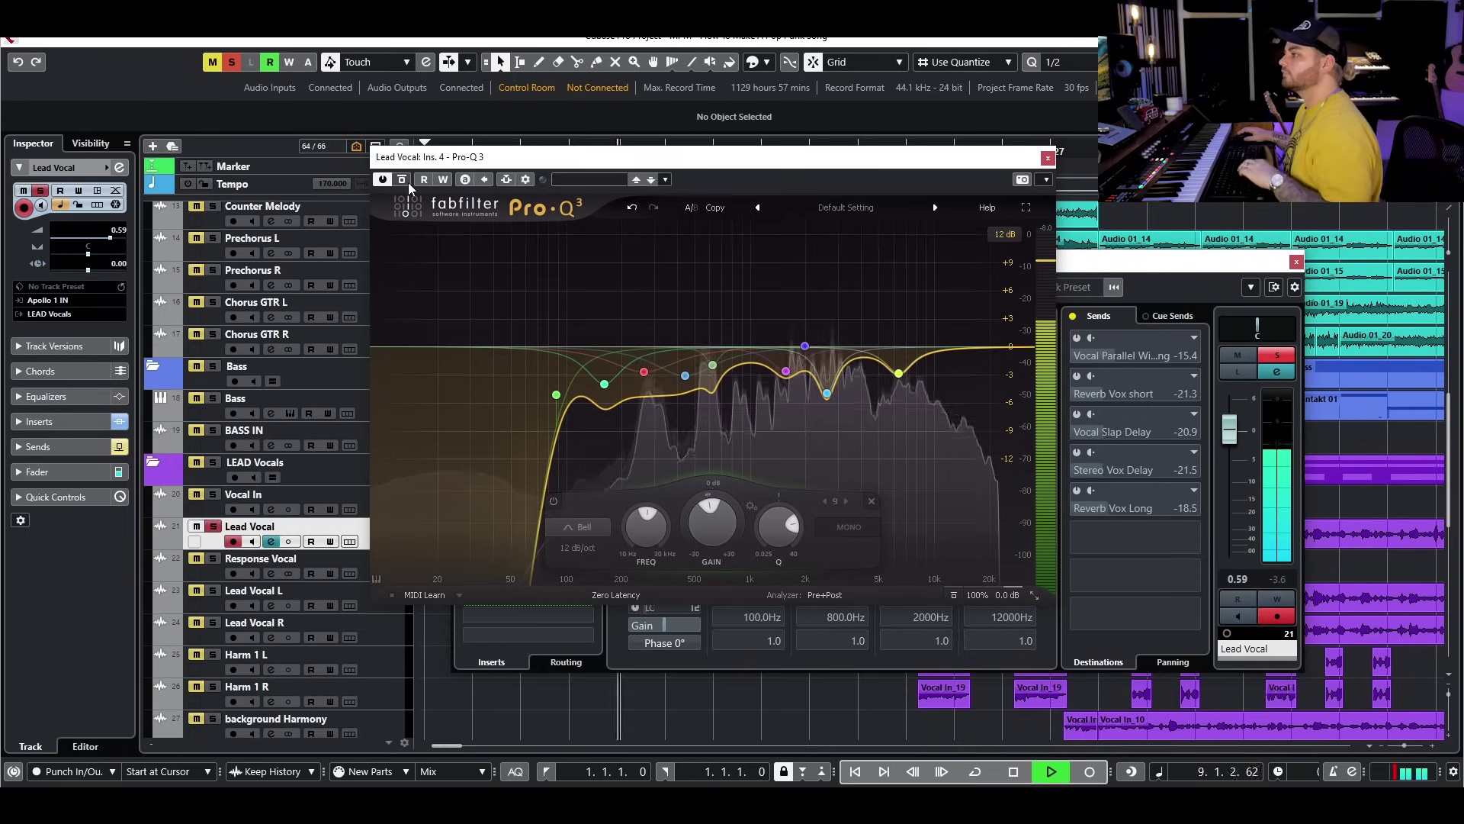
key(space)
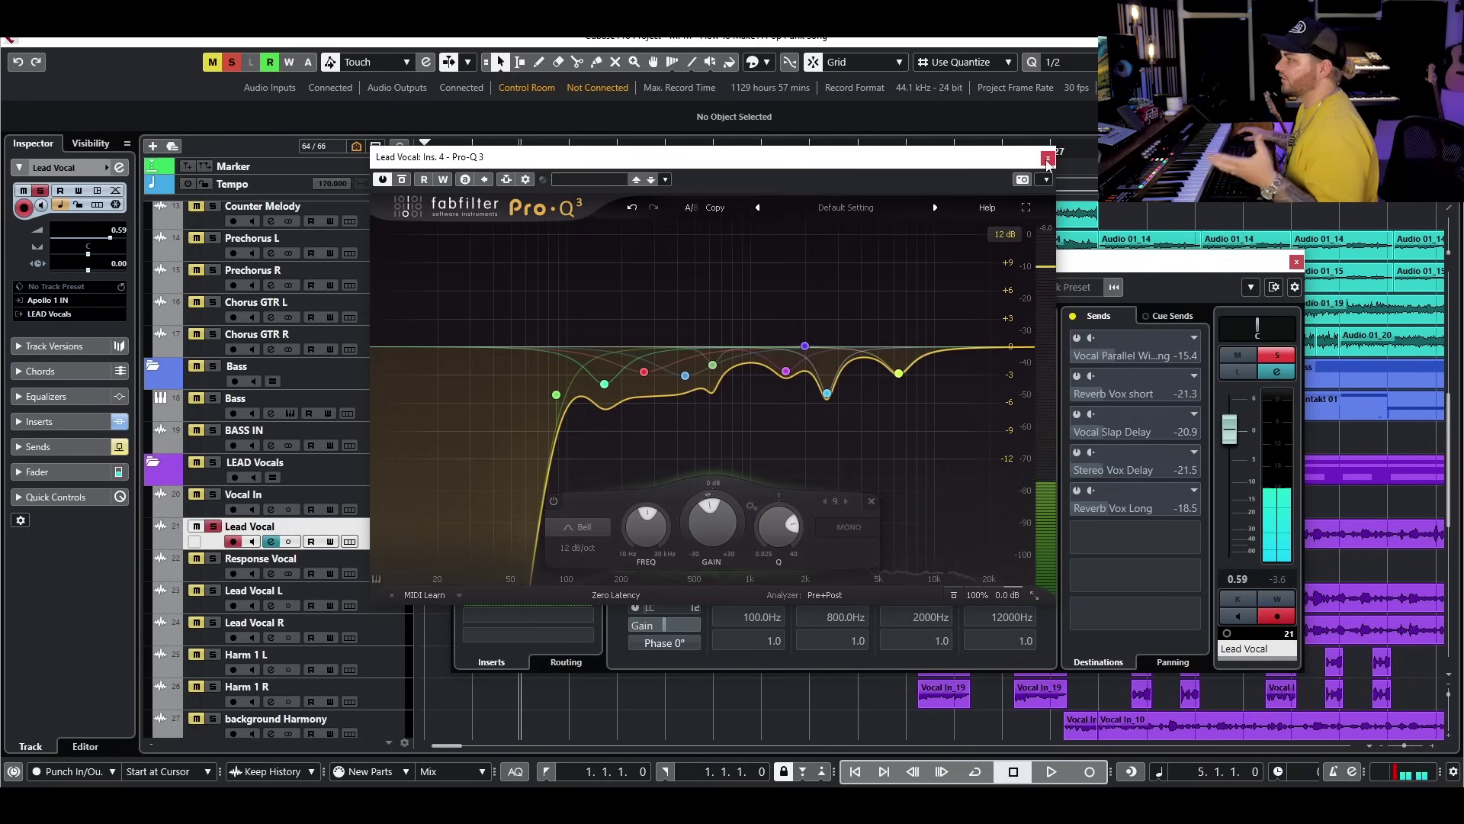
click(1048, 160)
click(484, 417)
drag(1451, 242, 891, 238)
key(space)
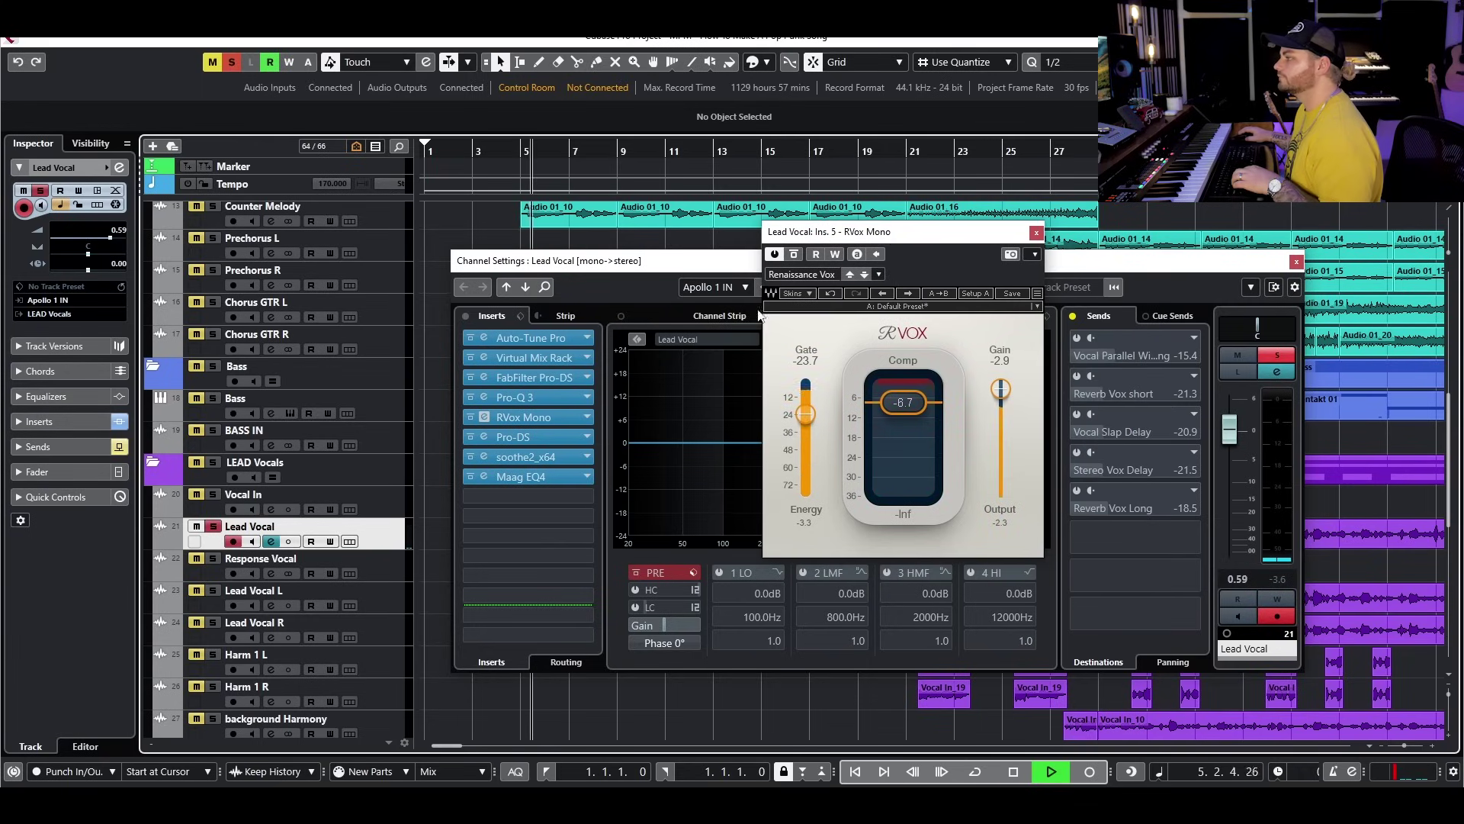
click(795, 254)
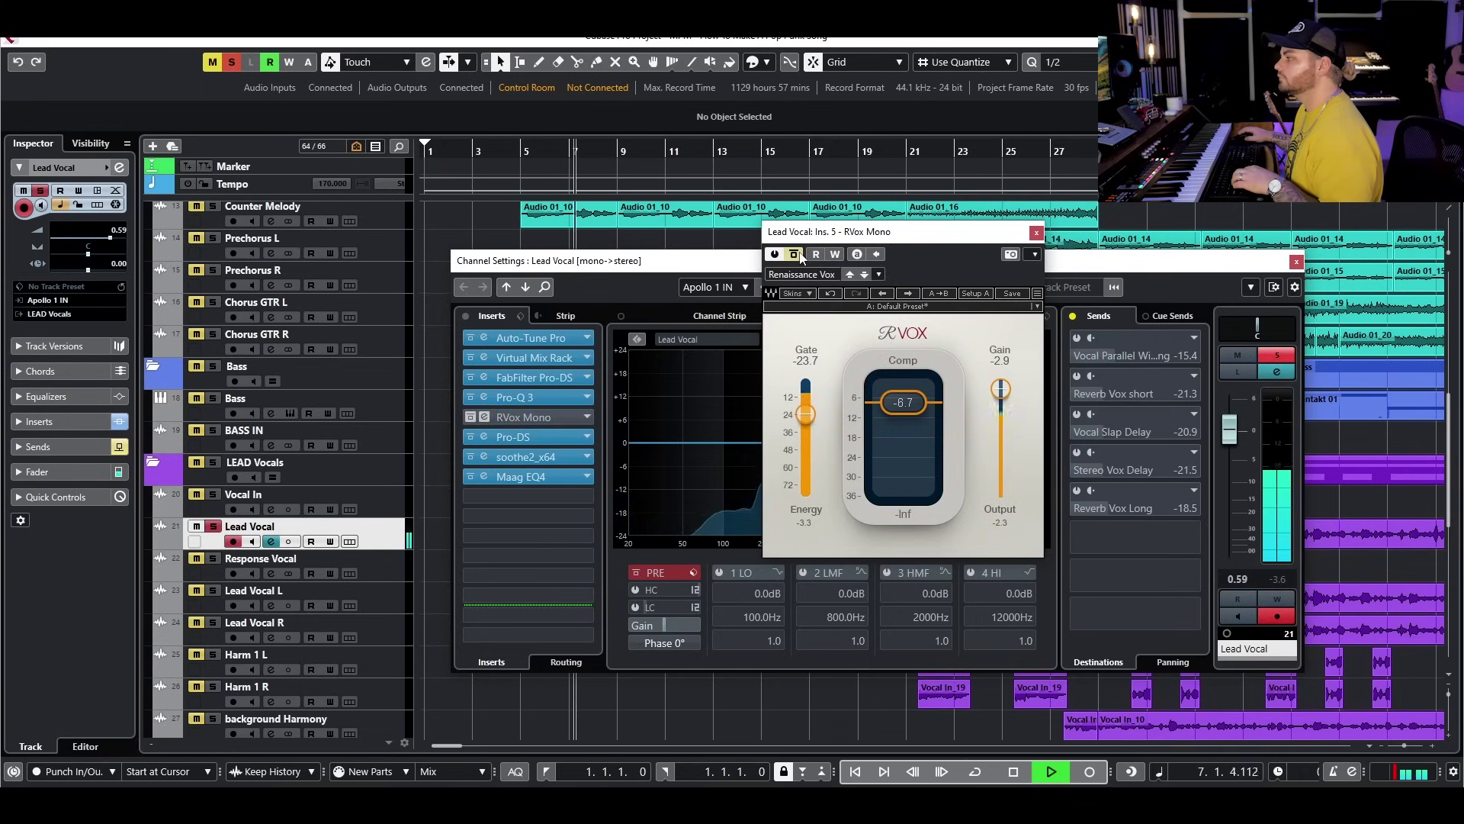
click(795, 254)
click(546, 436)
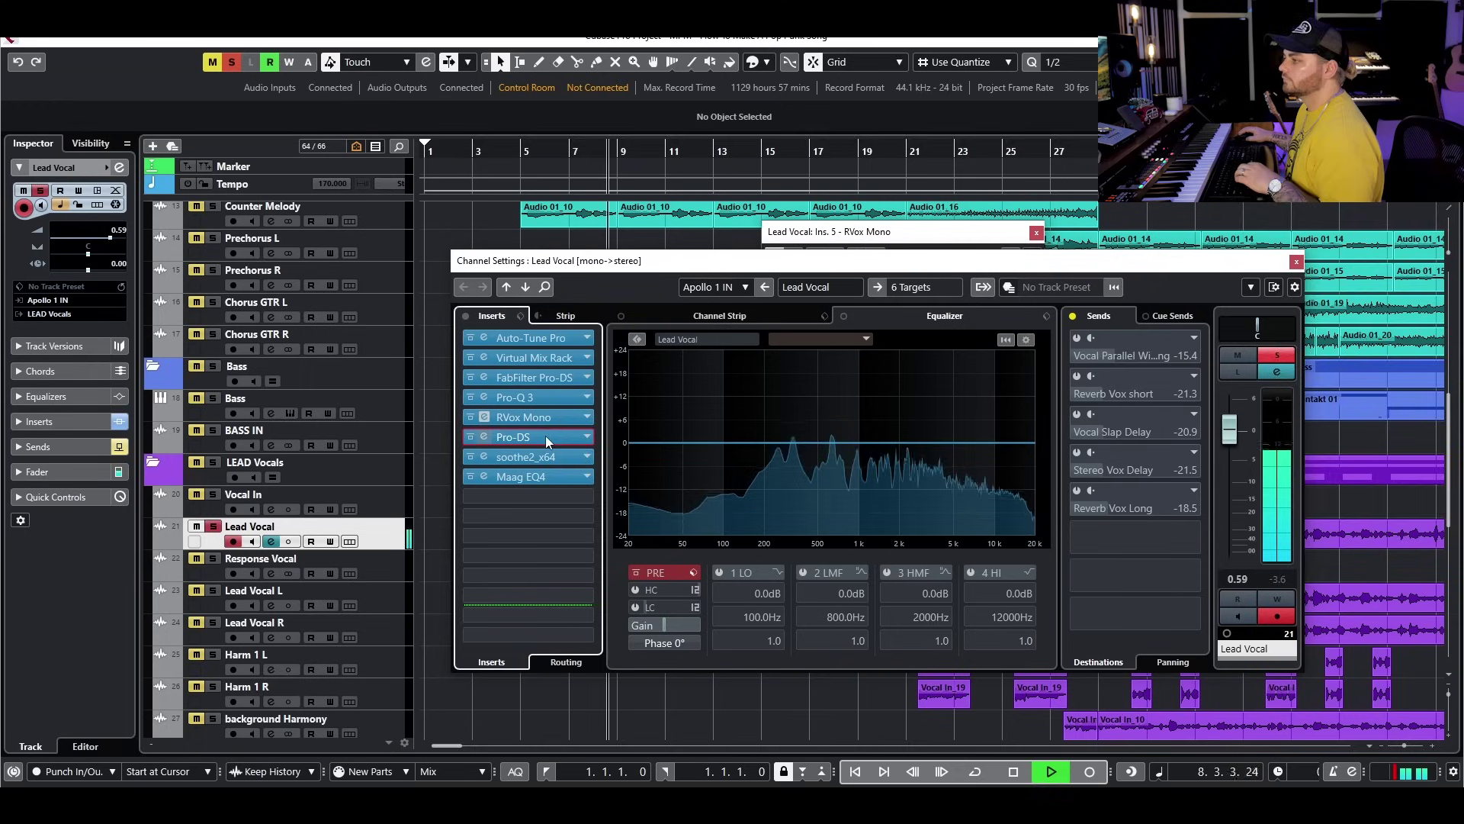
key(space)
drag(1419, 222, 840, 251)
click(1035, 232)
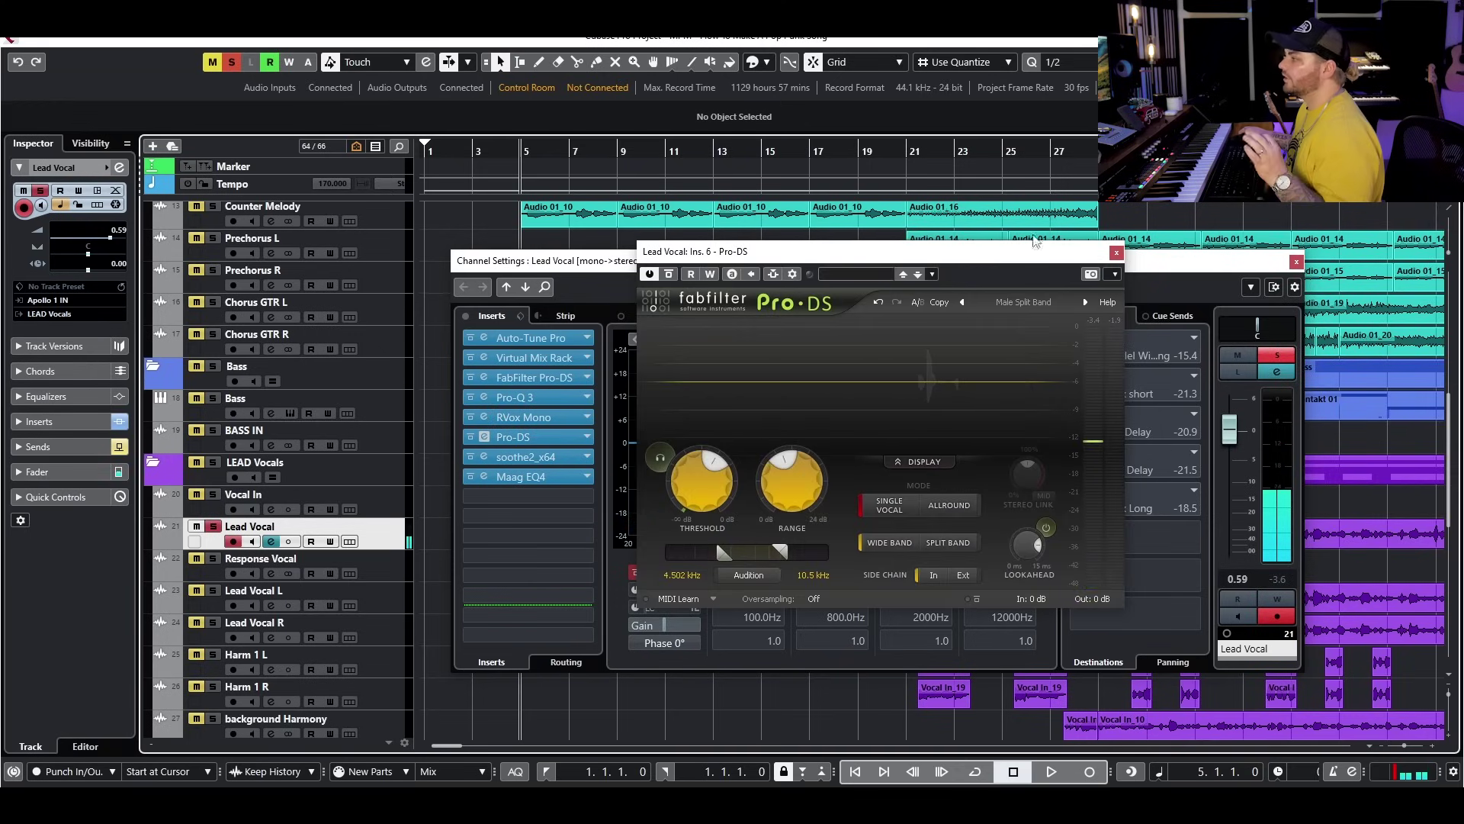
key(space)
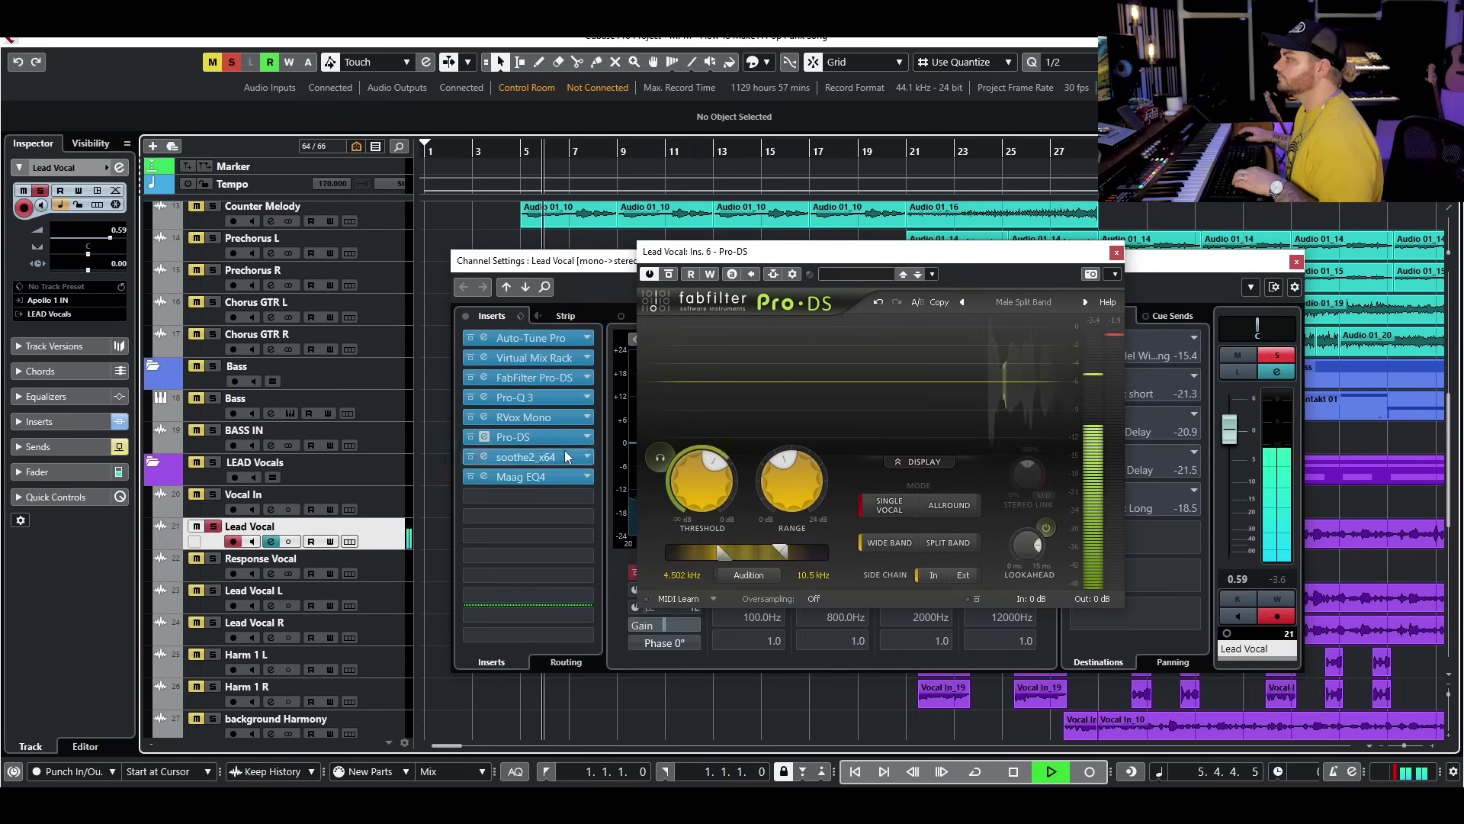
key(space)
click(1117, 251)
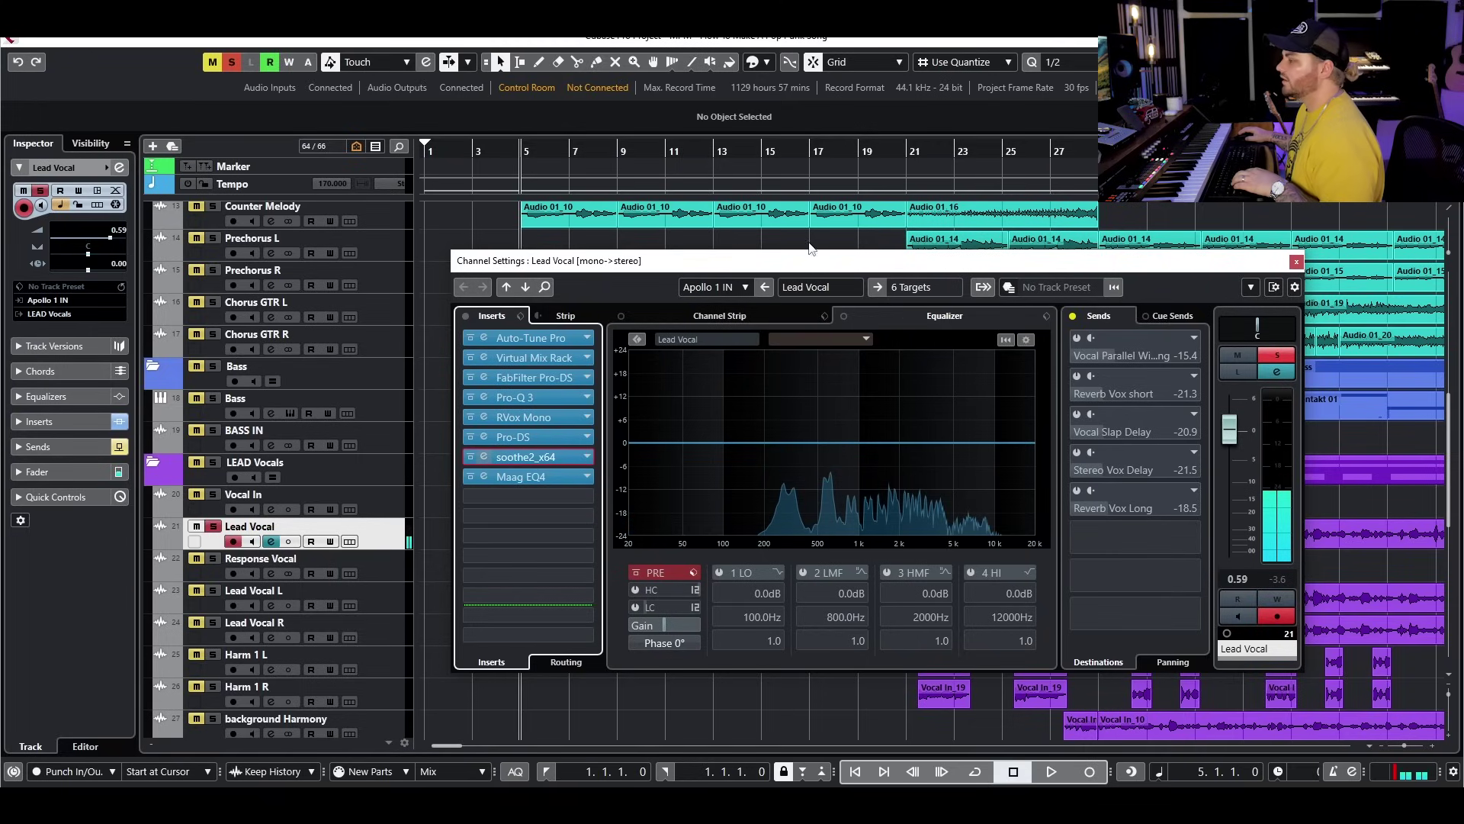
Step: Audition soothe2, then compare Maag EQ4 bypassed and active on the Lead Vocal
key(space)
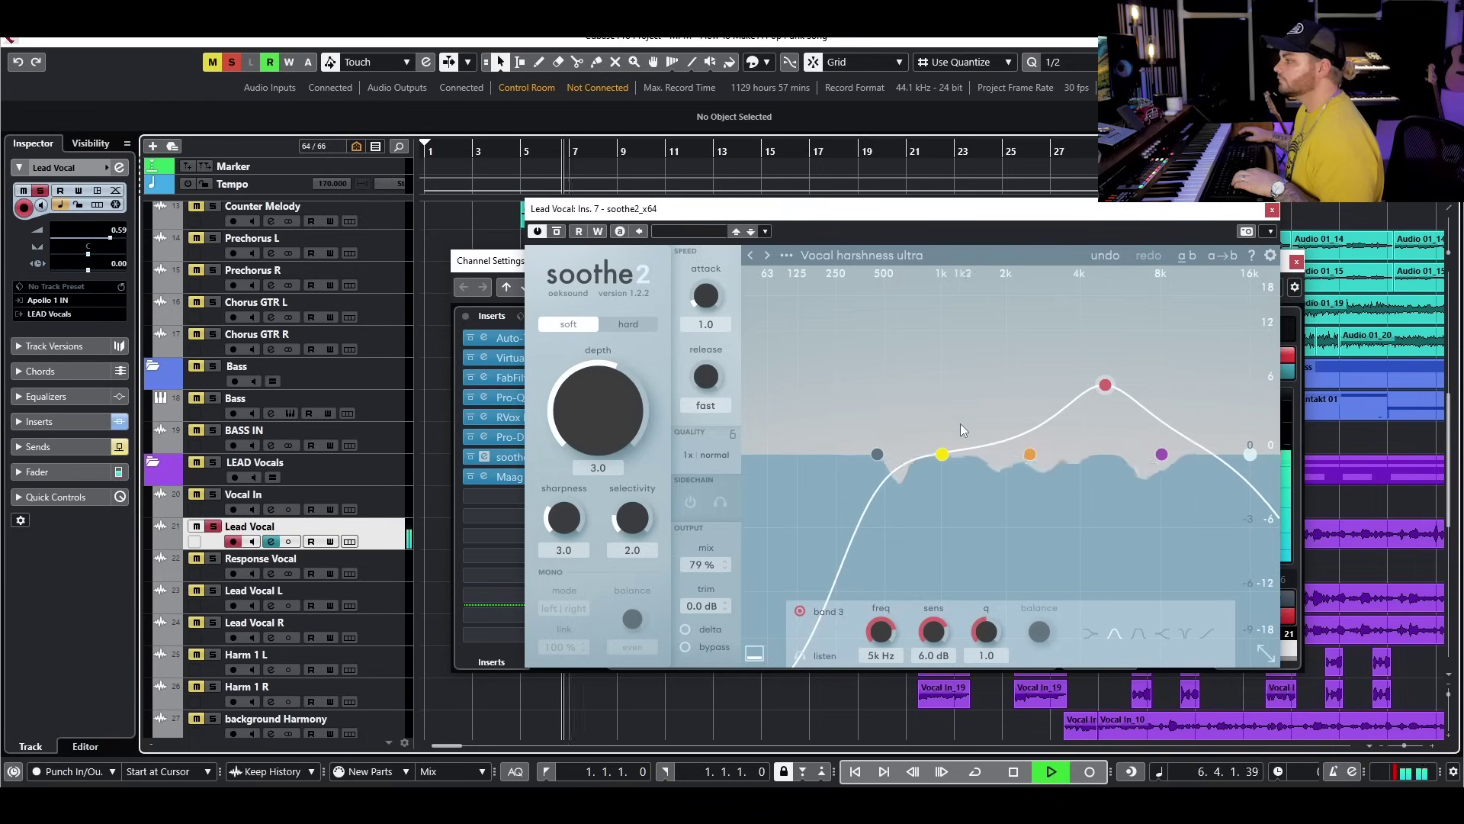
key(space)
click(1273, 210)
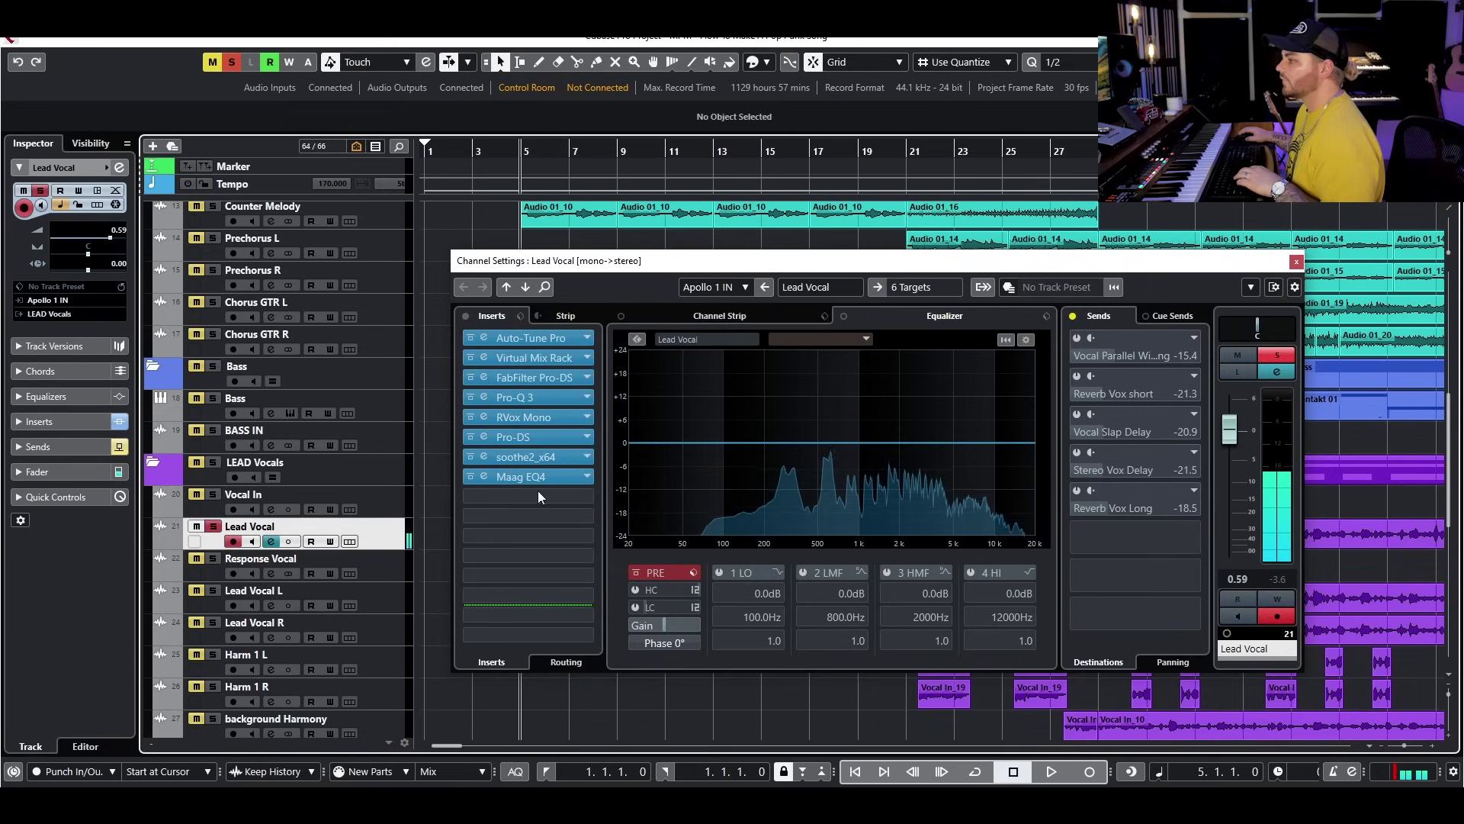
click(541, 475)
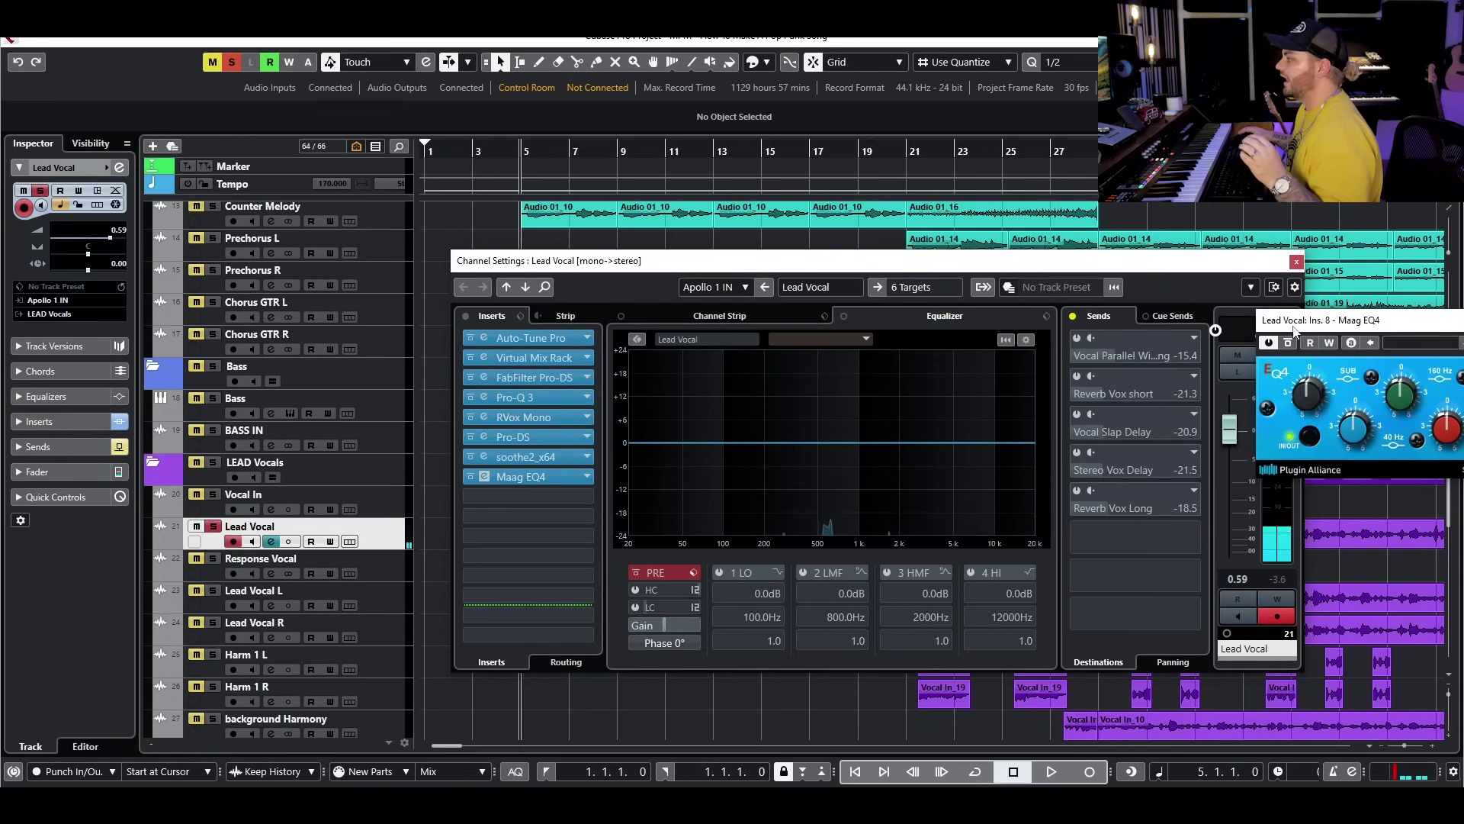
drag(1294, 327, 601, 381)
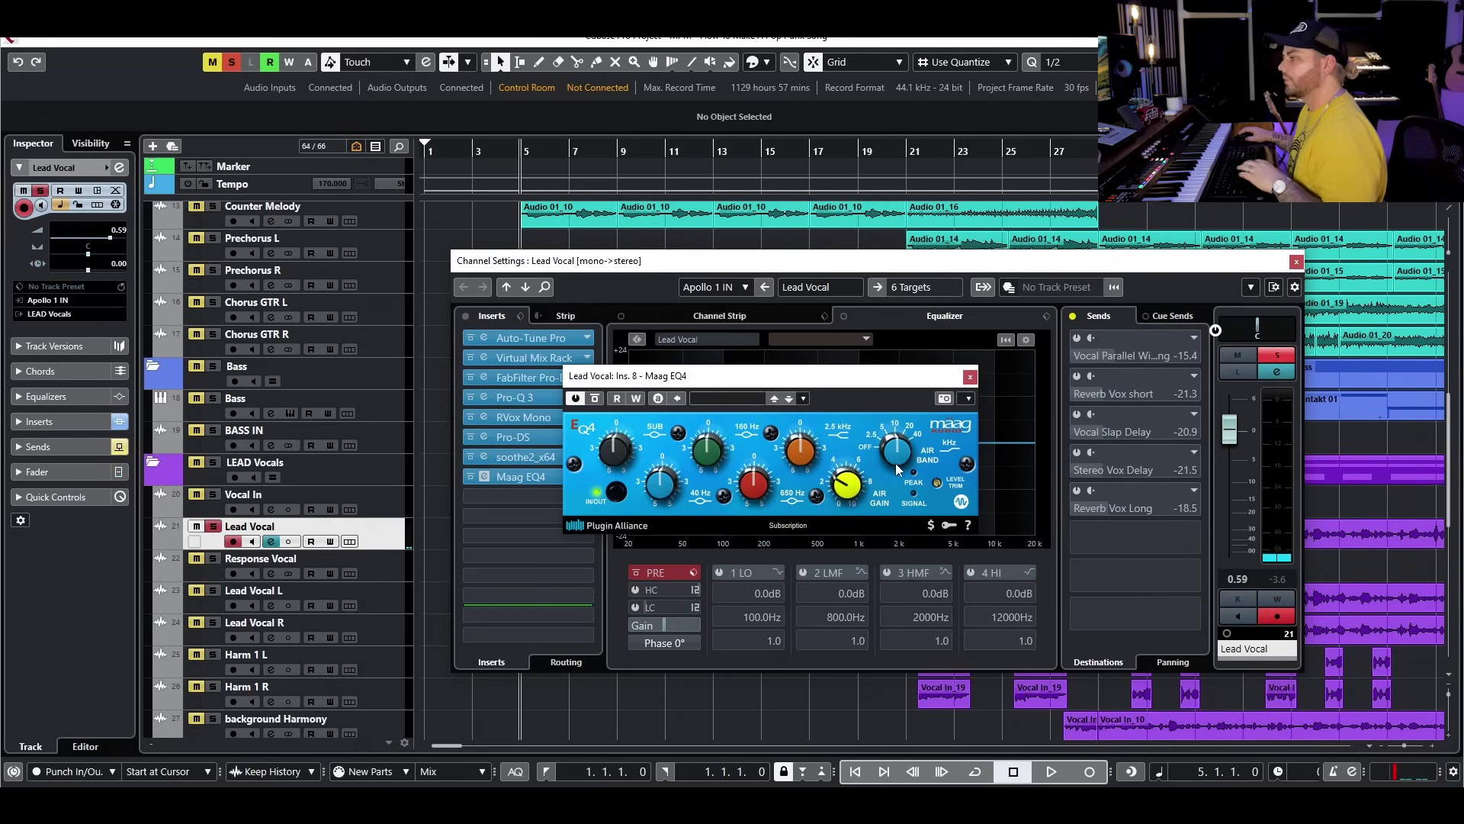
key(space)
click(595, 398)
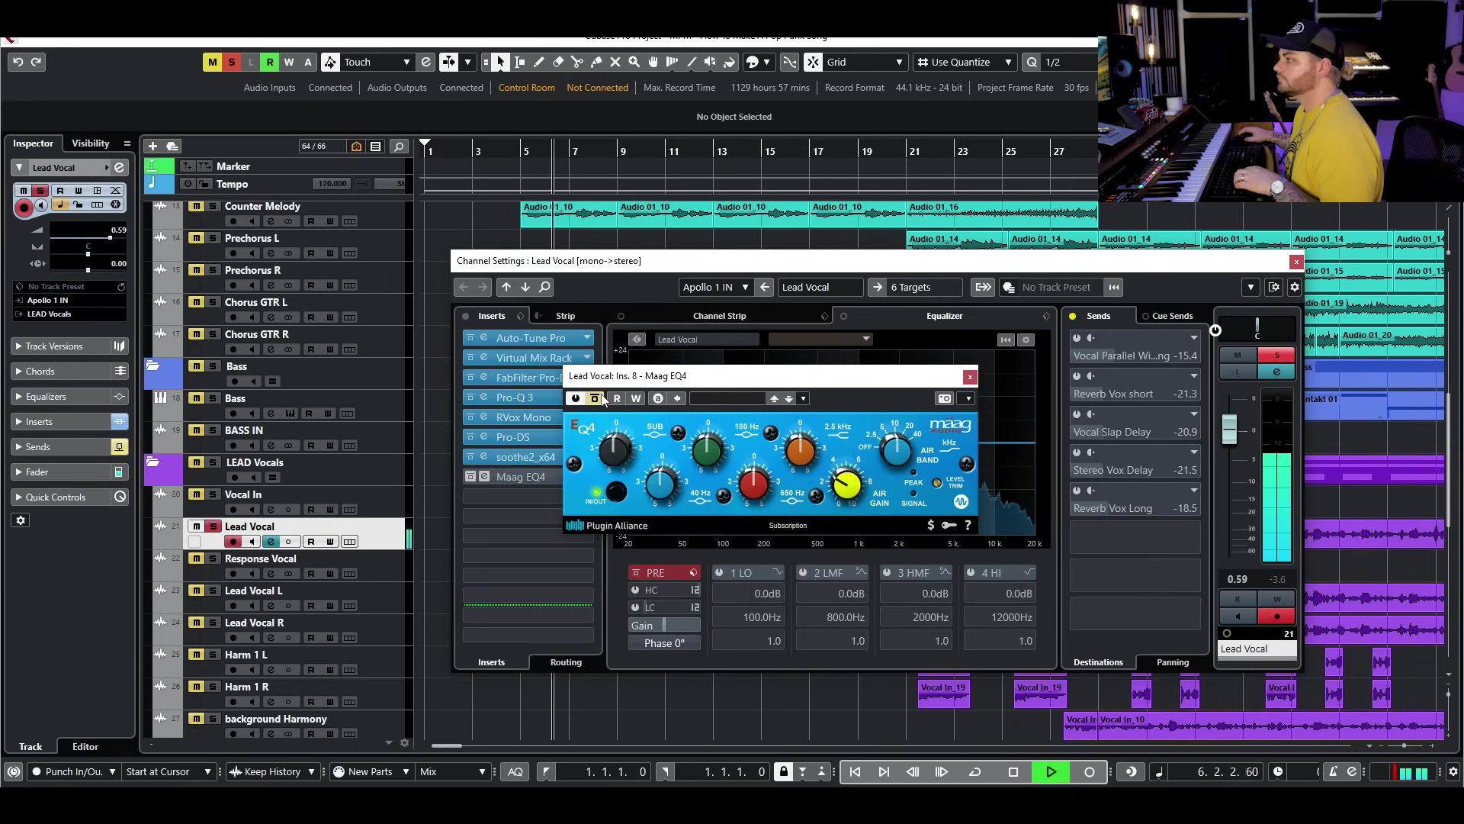
click(595, 398)
click(970, 376)
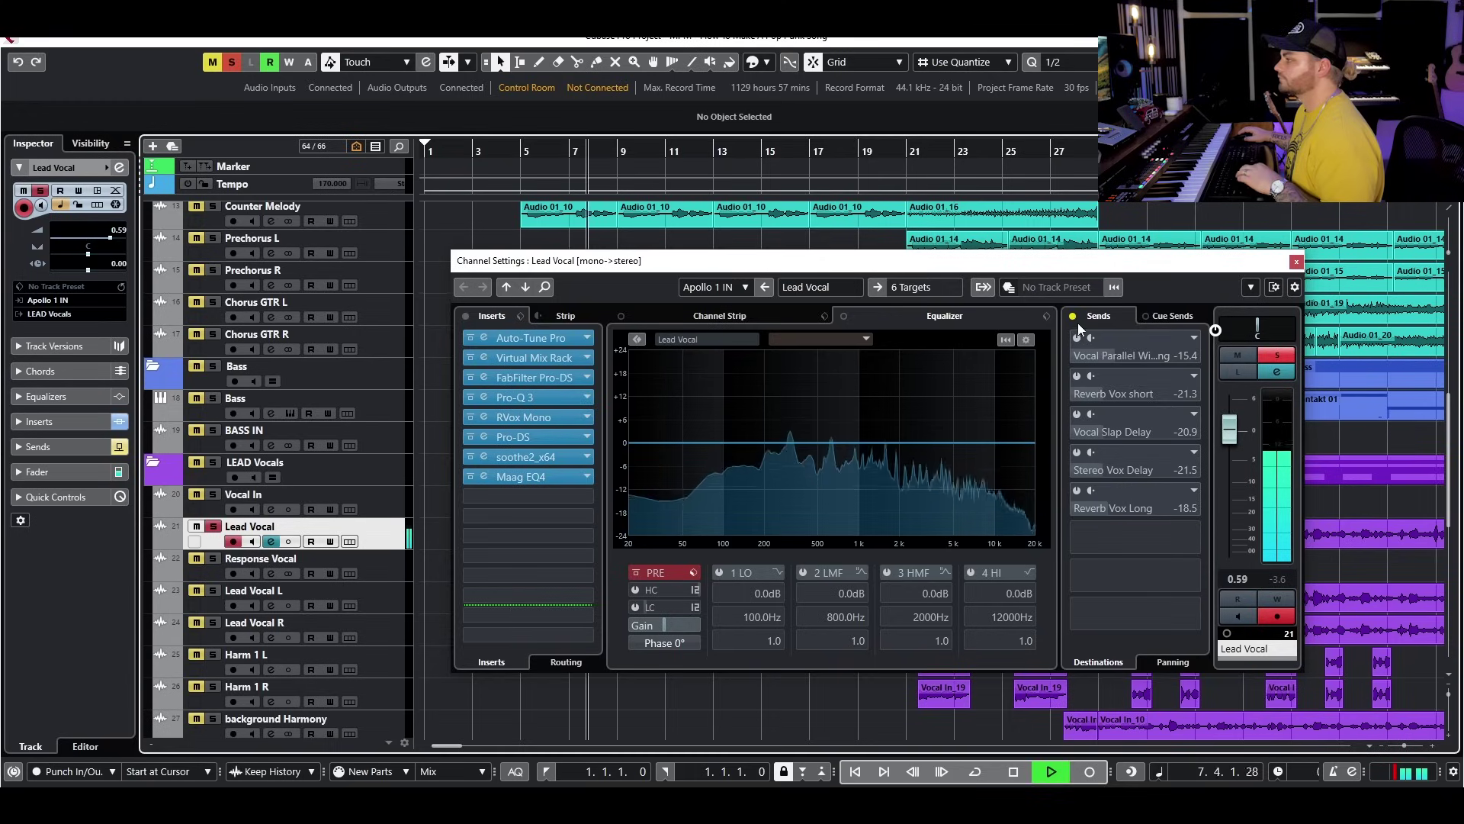
key(space)
Step: Enable the Vocal Parallel Widening, Reverb Vox short and Vocal Slap Delay sends, slap at -22.9
click(1071, 339)
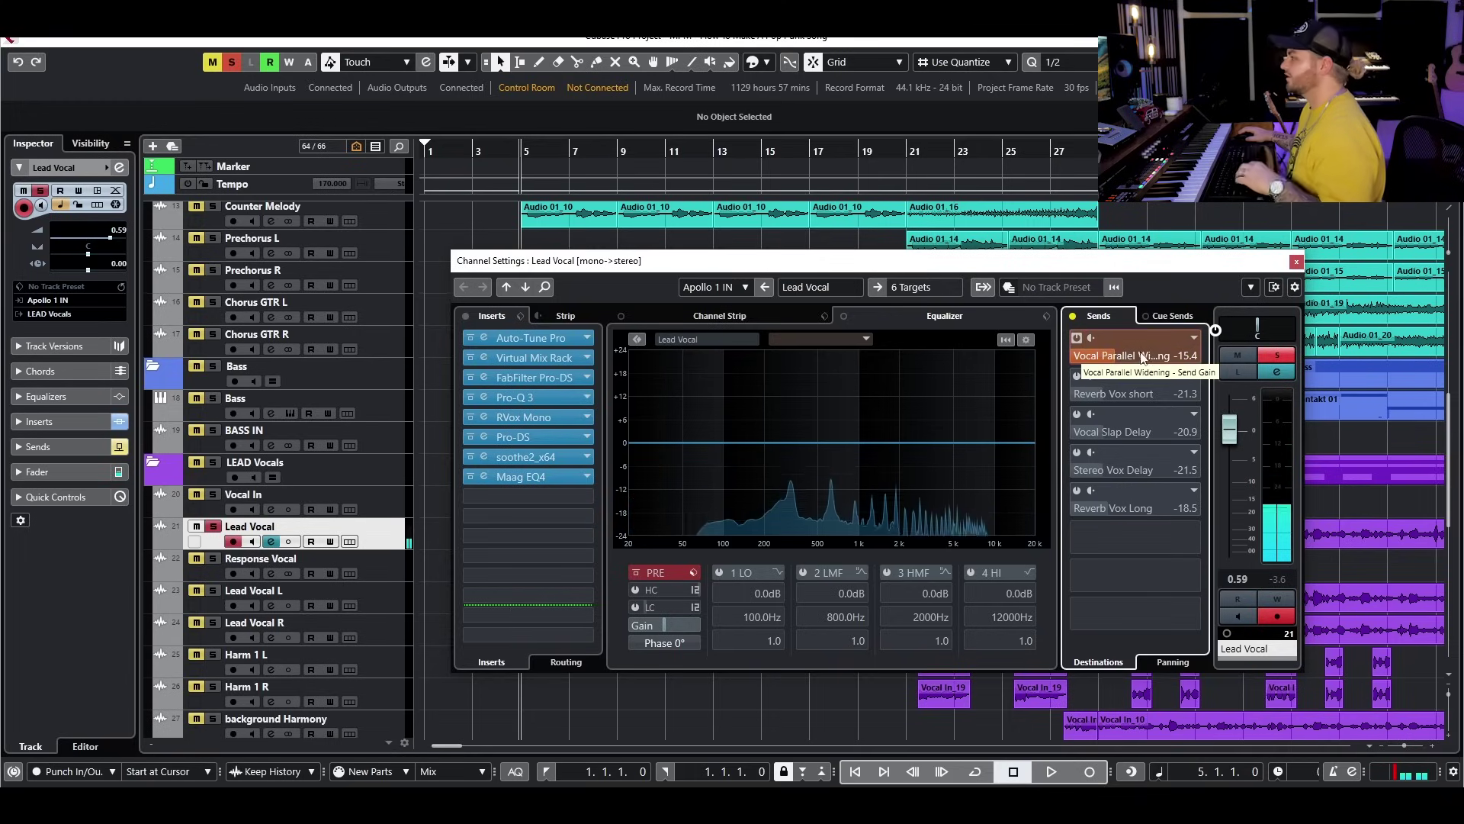
key(space)
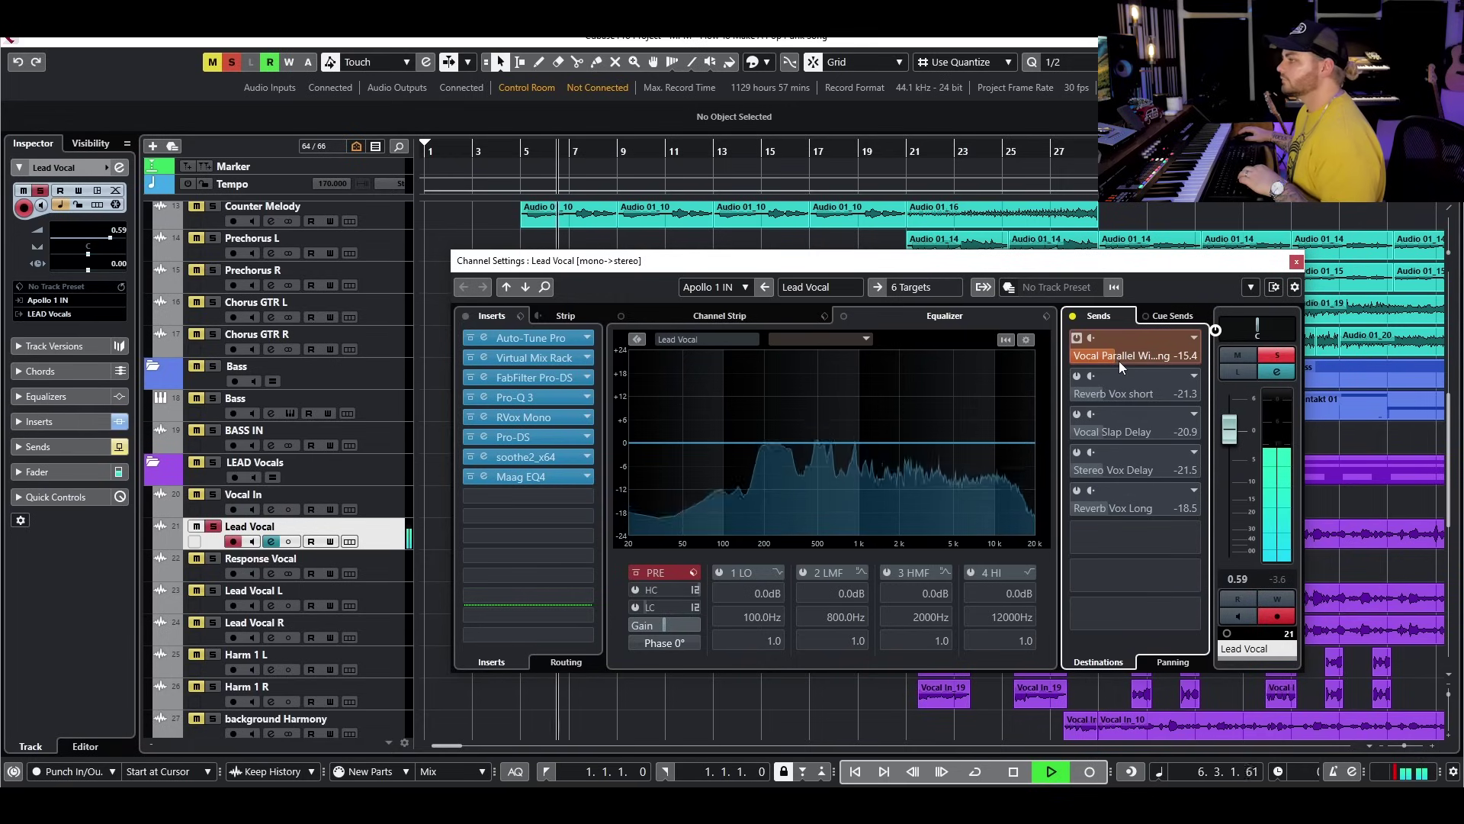
key(space)
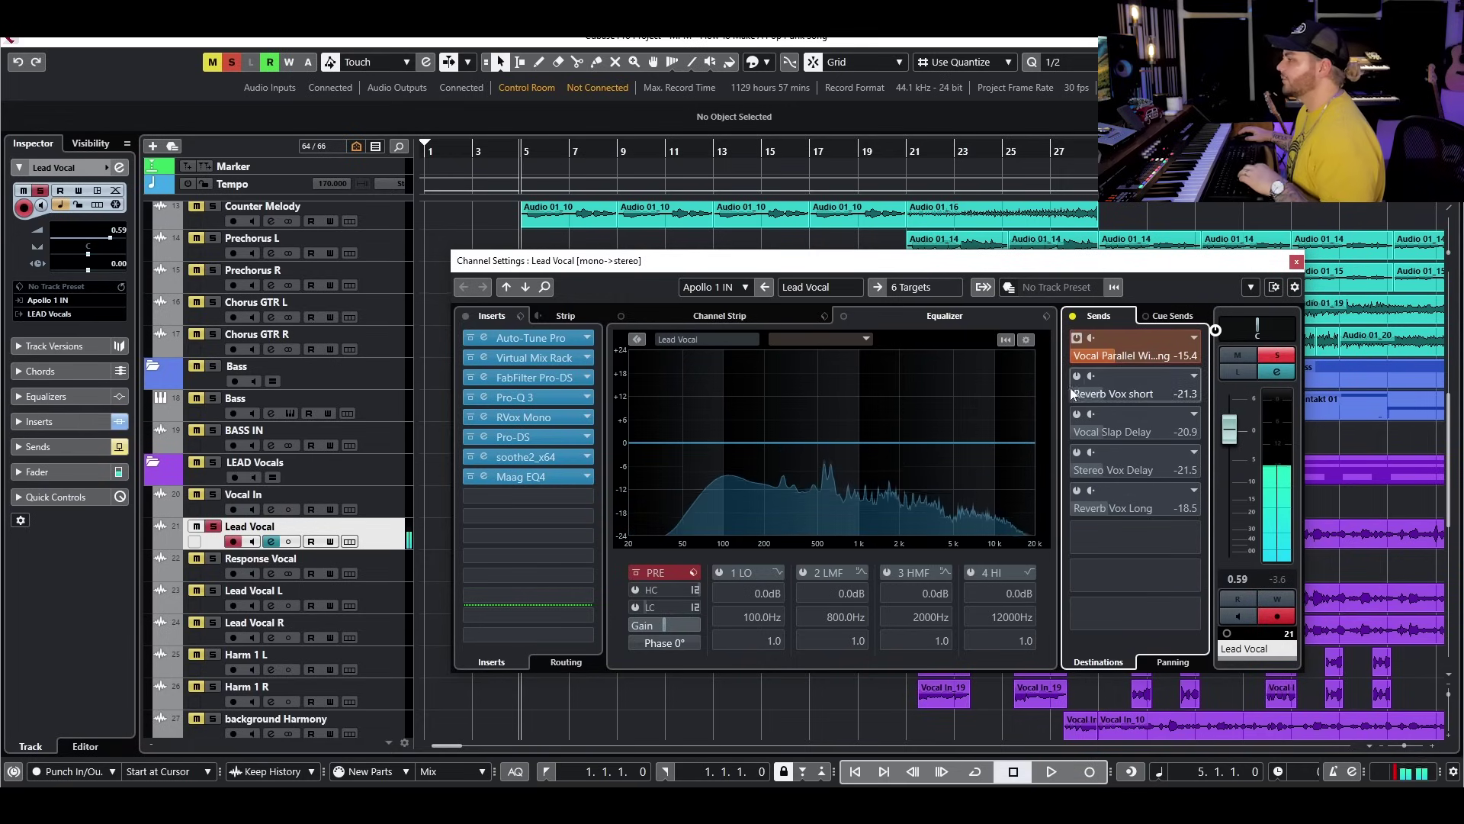
click(1077, 376)
key(space)
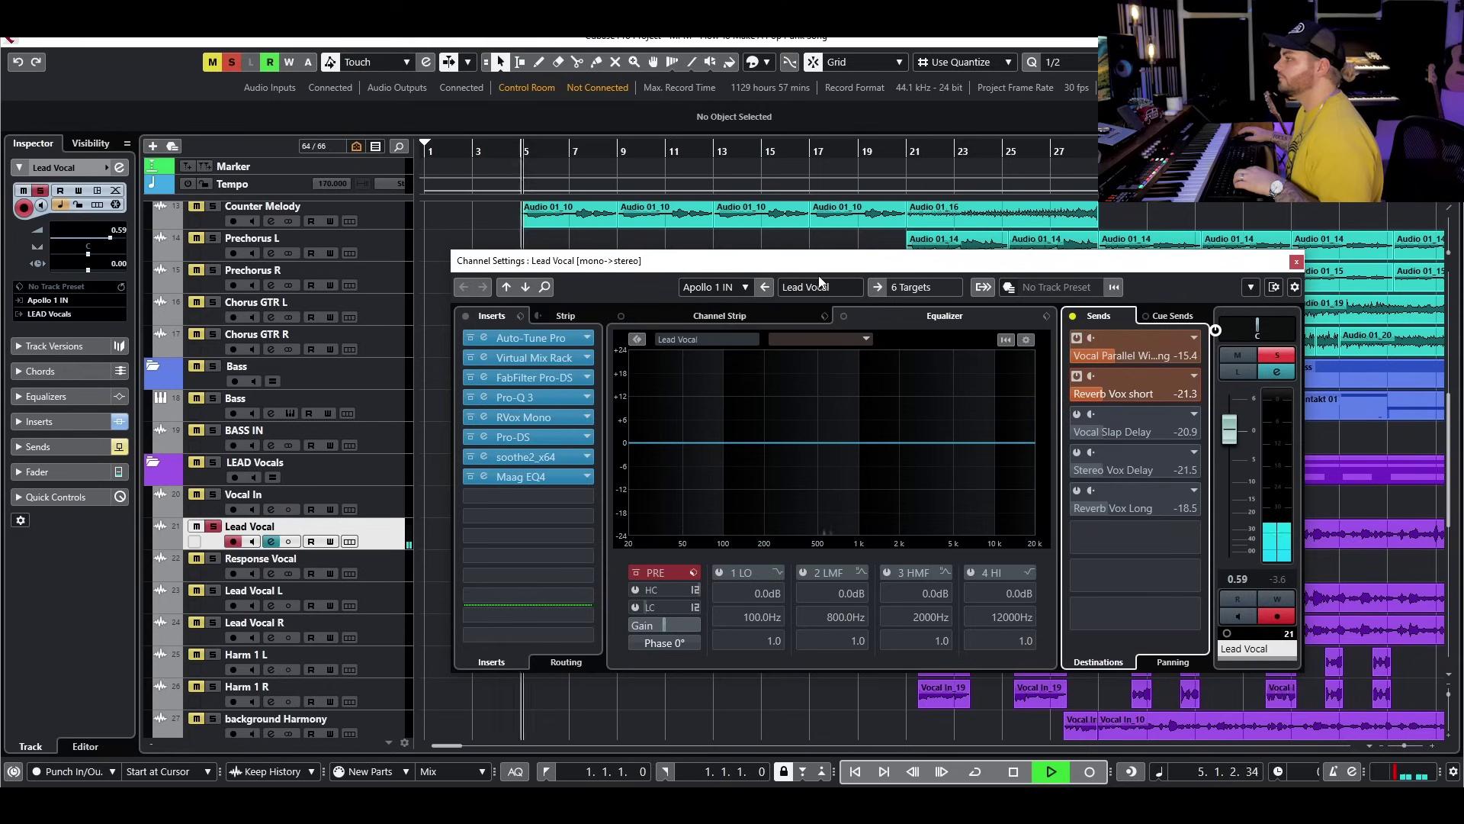
drag(1084, 393, 1179, 431)
key(space)
click(1077, 414)
key(space)
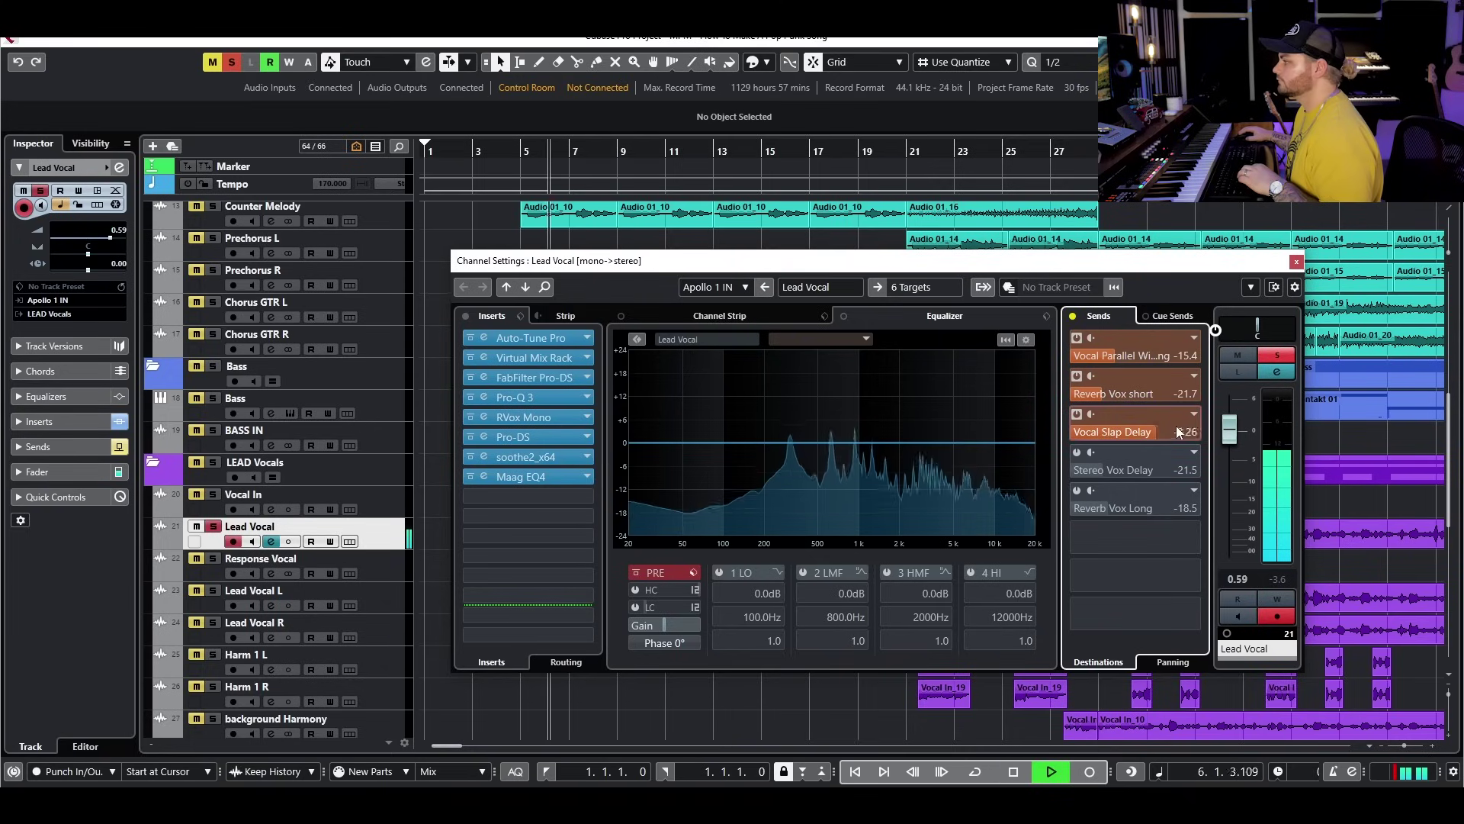
drag(1114, 437, 1110, 438)
key(space)
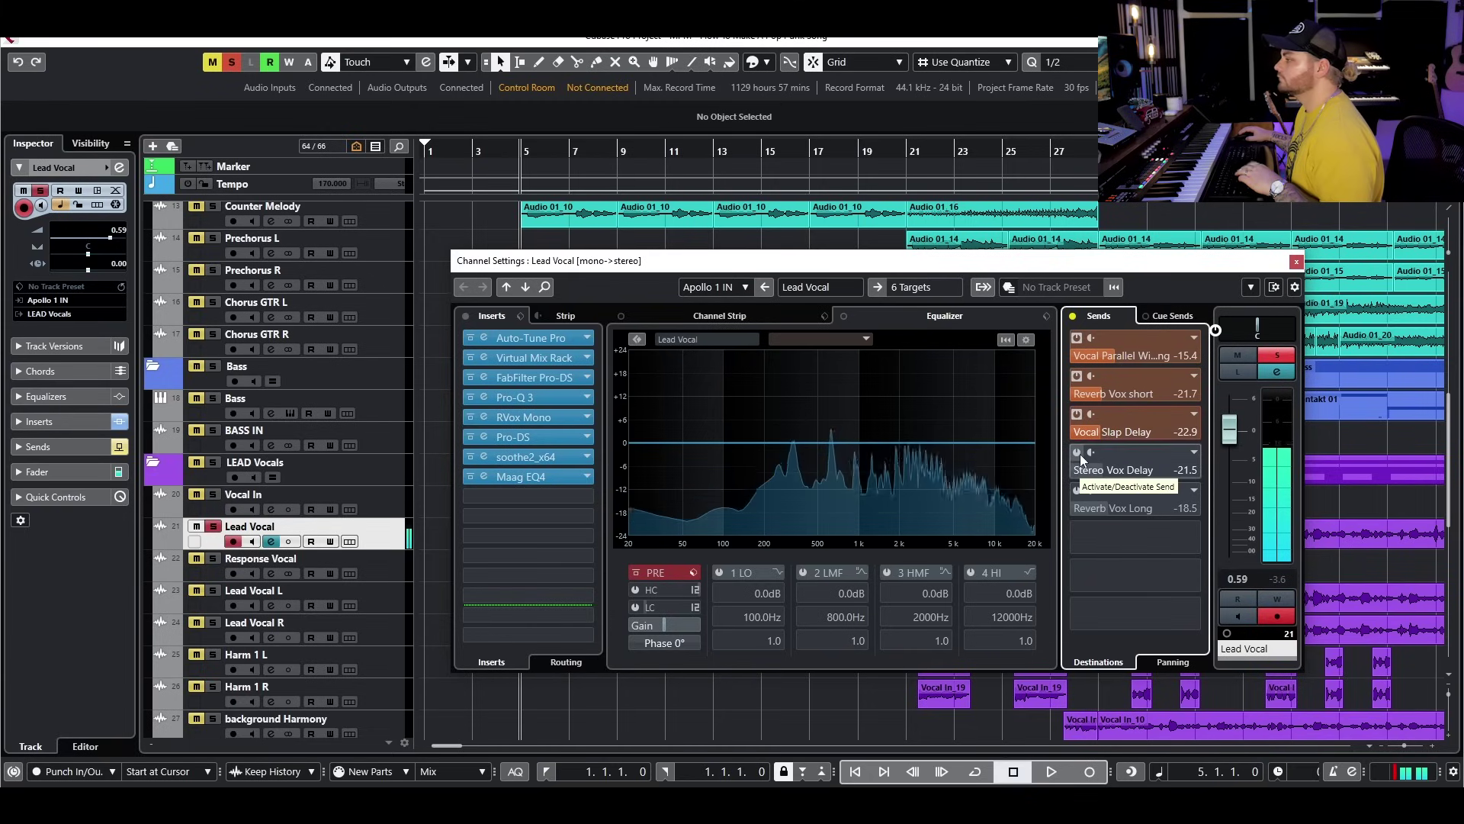
Step: Enable Stereo Vox Delay at -20.5 dB and Reverb Vox Long at -17.8 dB, then close
click(1078, 453)
key(space)
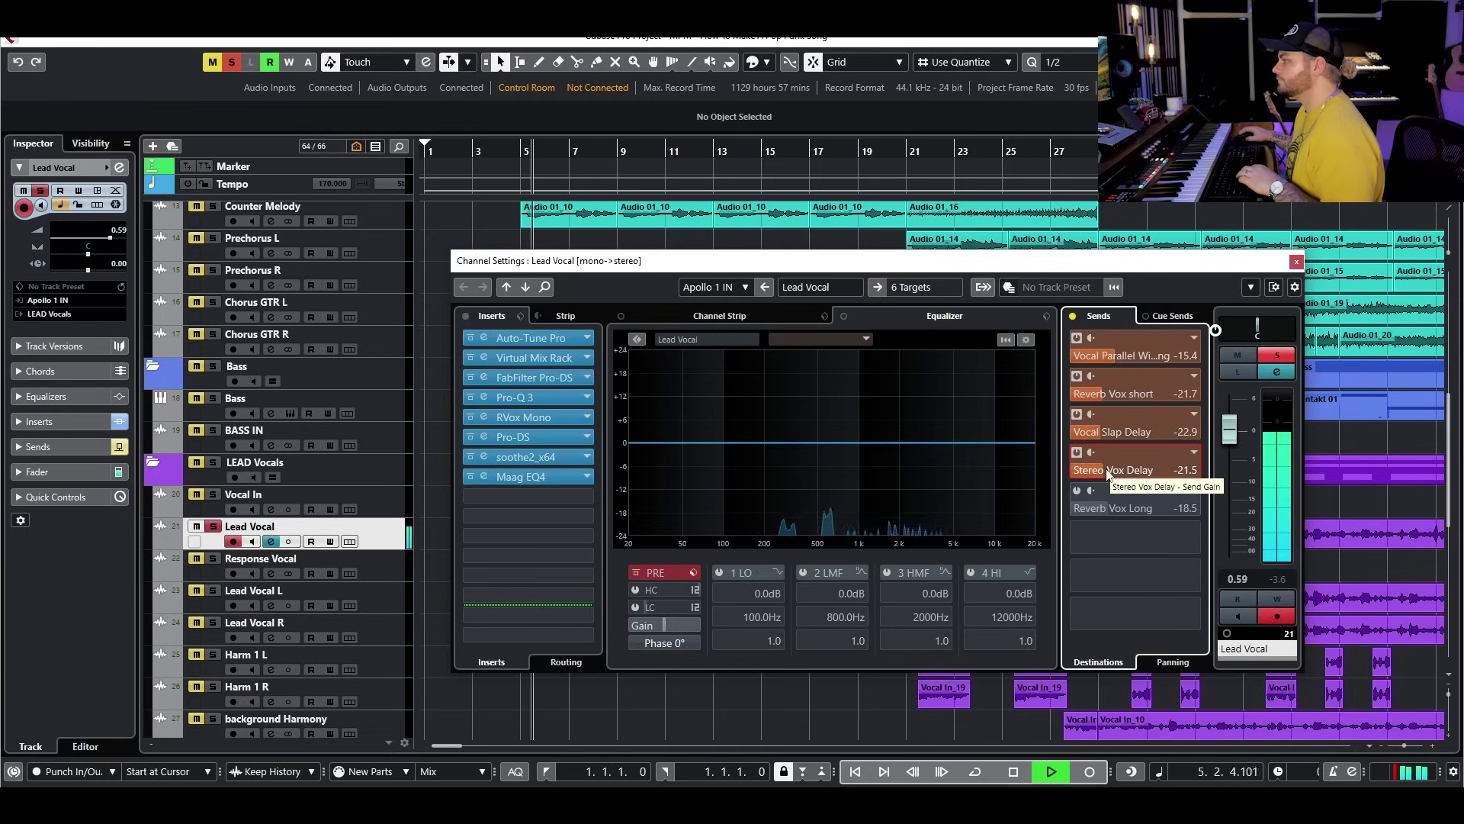
mouse_move(1107, 471)
mouse_down()
mouse_move(1174, 456)
mouse_move(1125, 469)
mouse_up()
key(space)
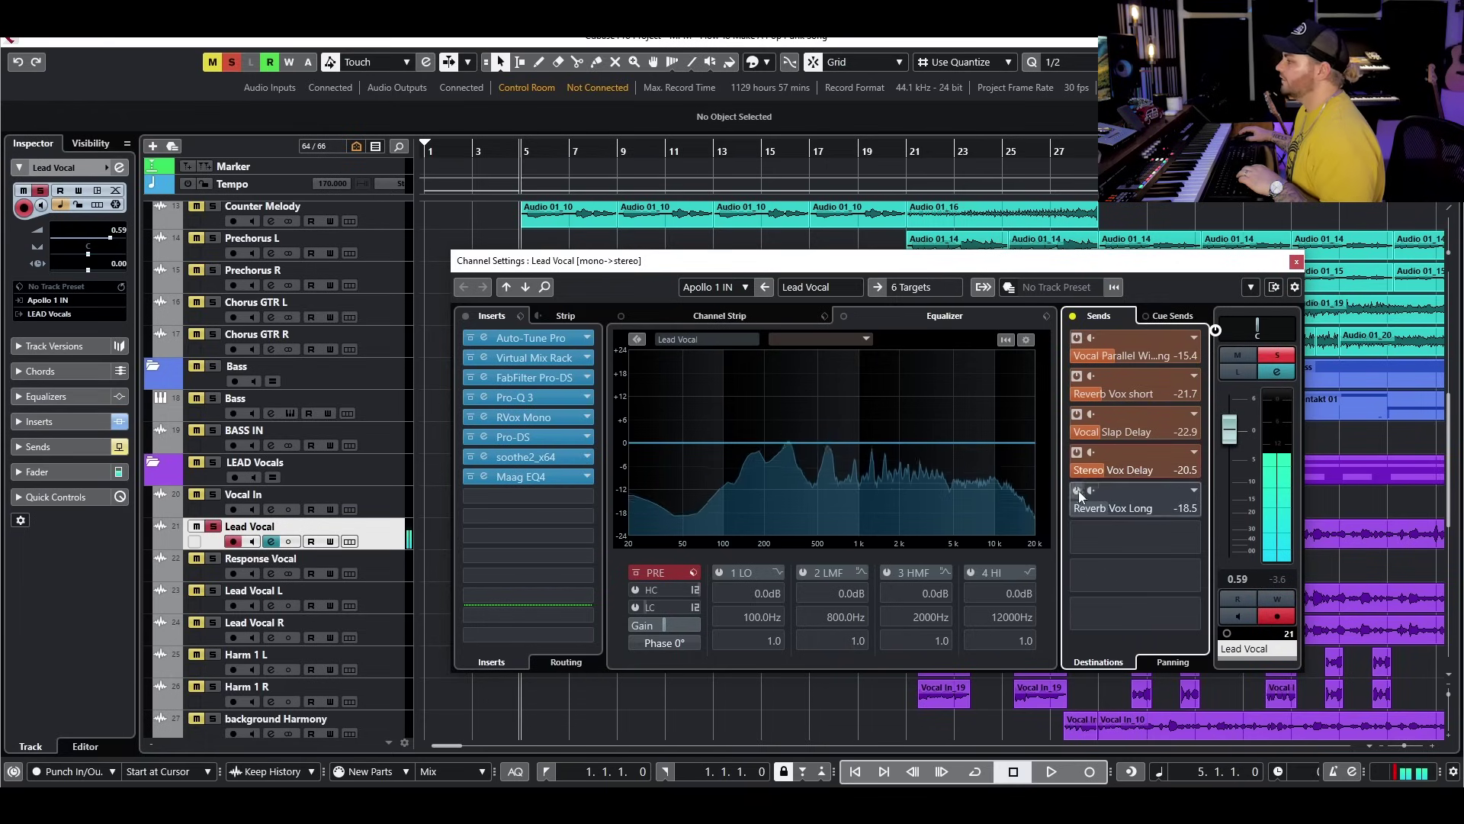
click(1077, 490)
key(space)
mouse_move(1122, 512)
mouse_down()
mouse_move(1134, 513)
mouse_move(1120, 508)
mouse_up()
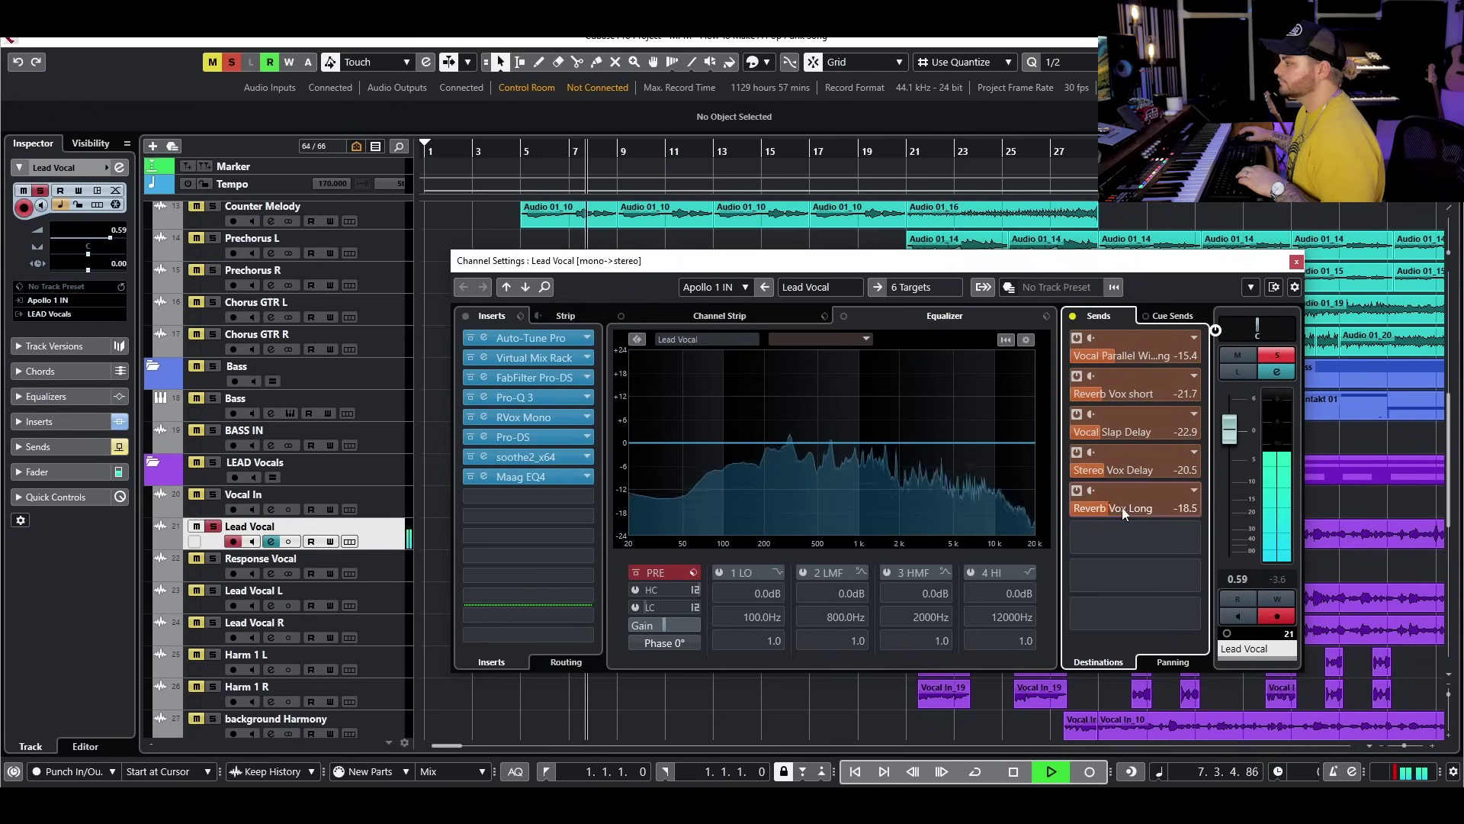
key(space)
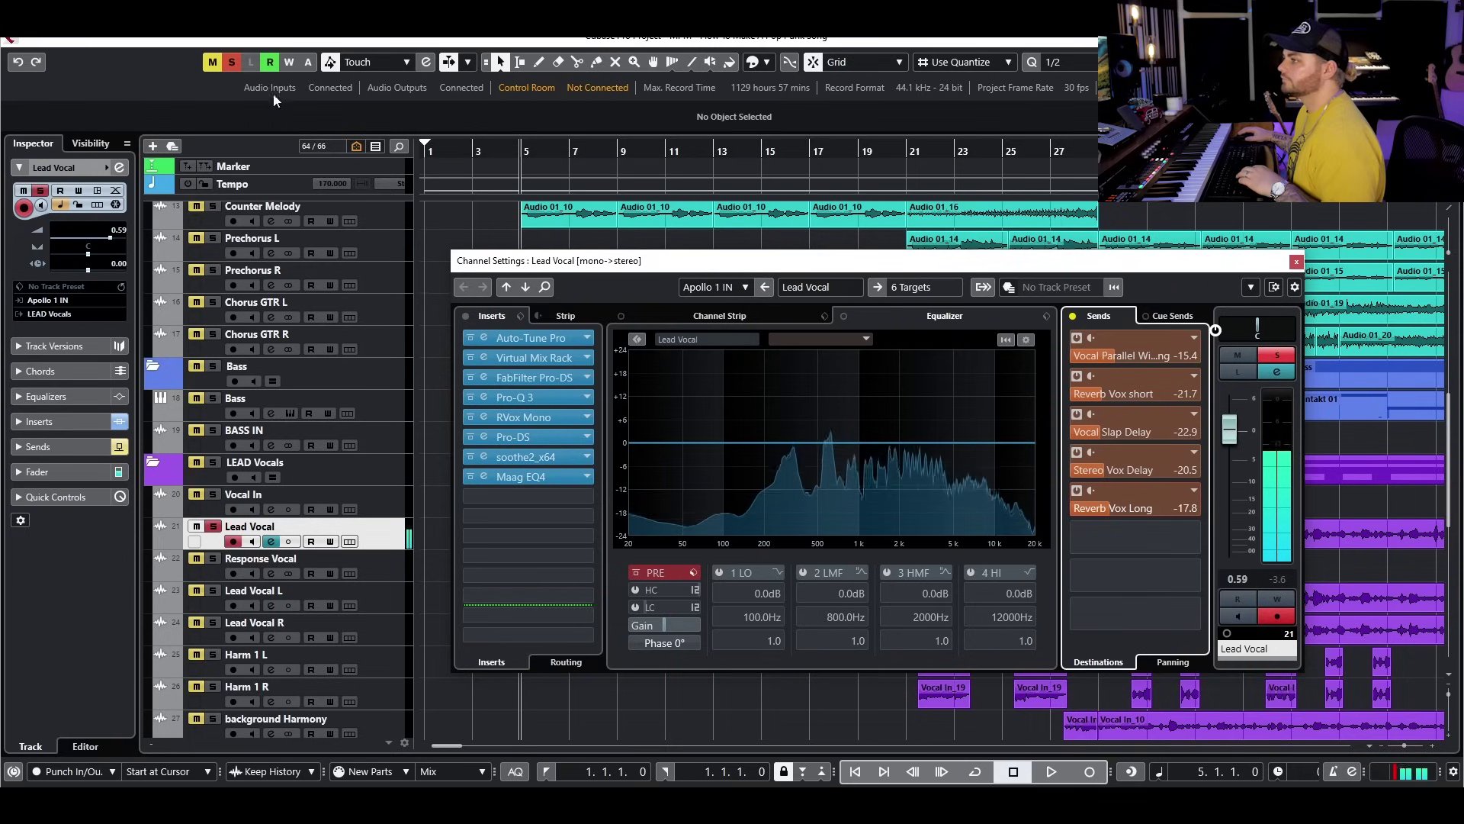
click(1296, 262)
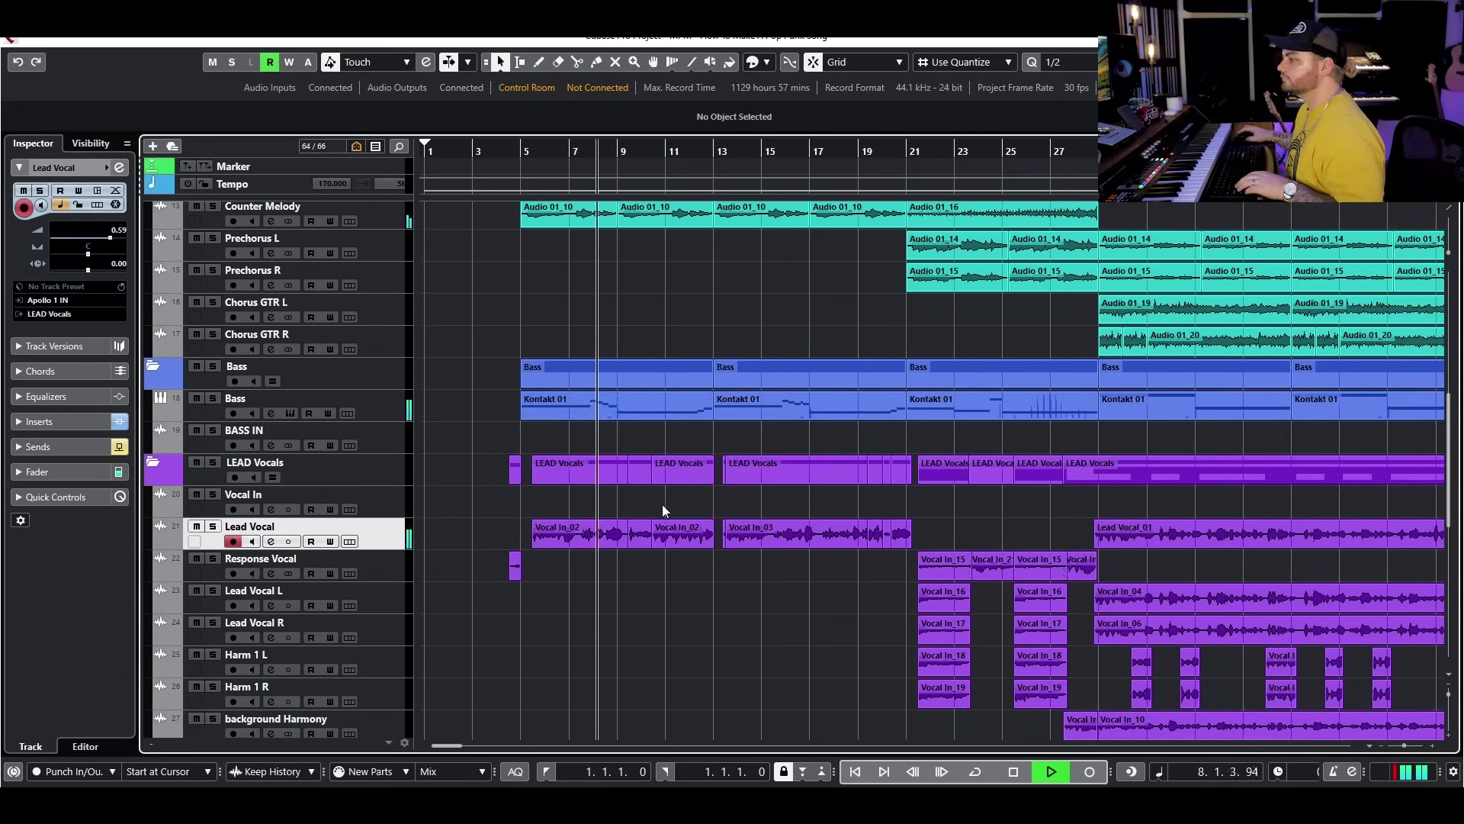
Step: Zoom onto the vocal sections, select the Lead Vocal_01 event and solo Lead Vocal L
key(g)
scroll(645, 469, down, 3)
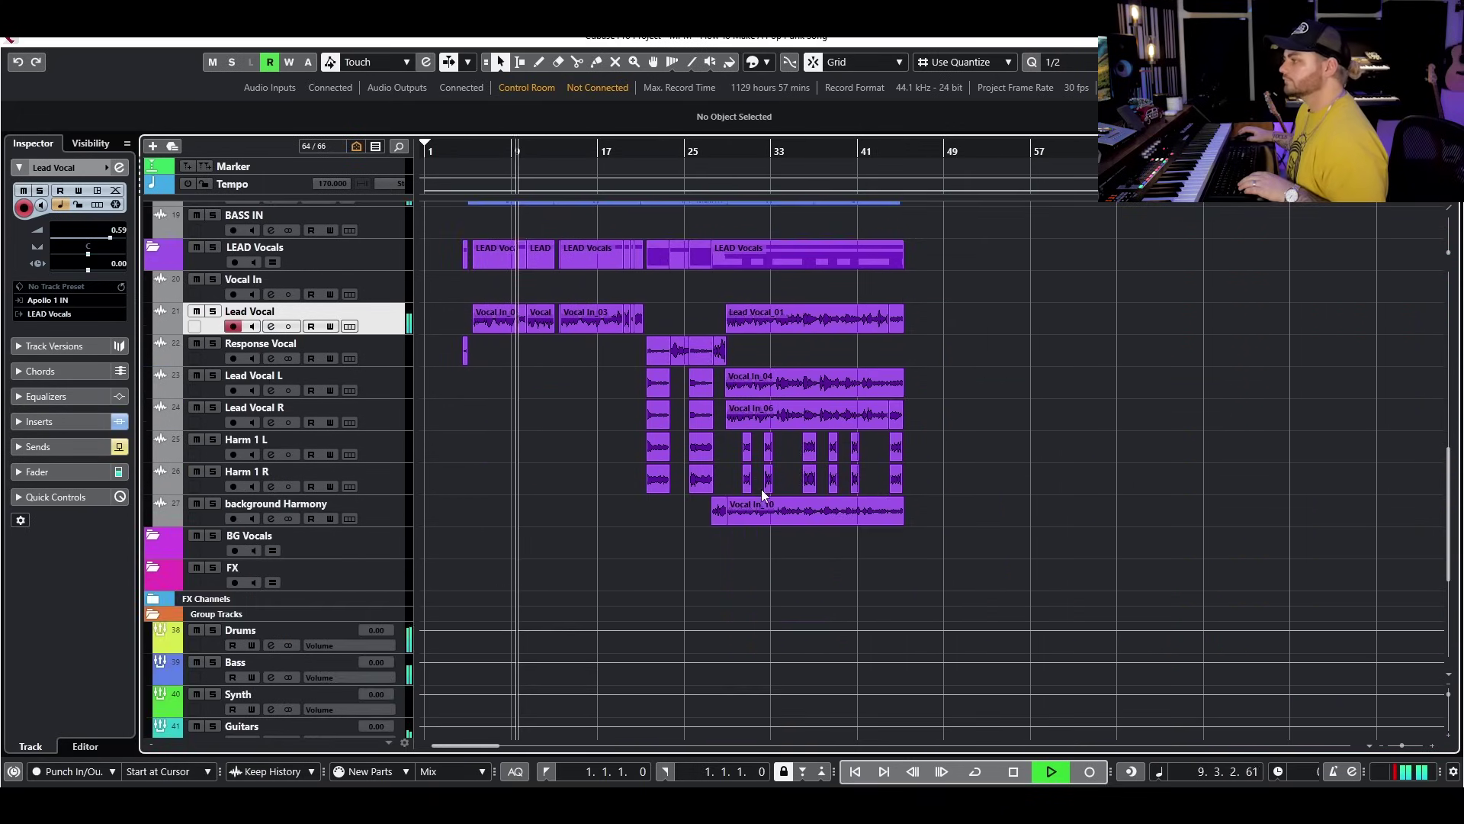
key(h)
key(h)
scroll(775, 411, right, 5)
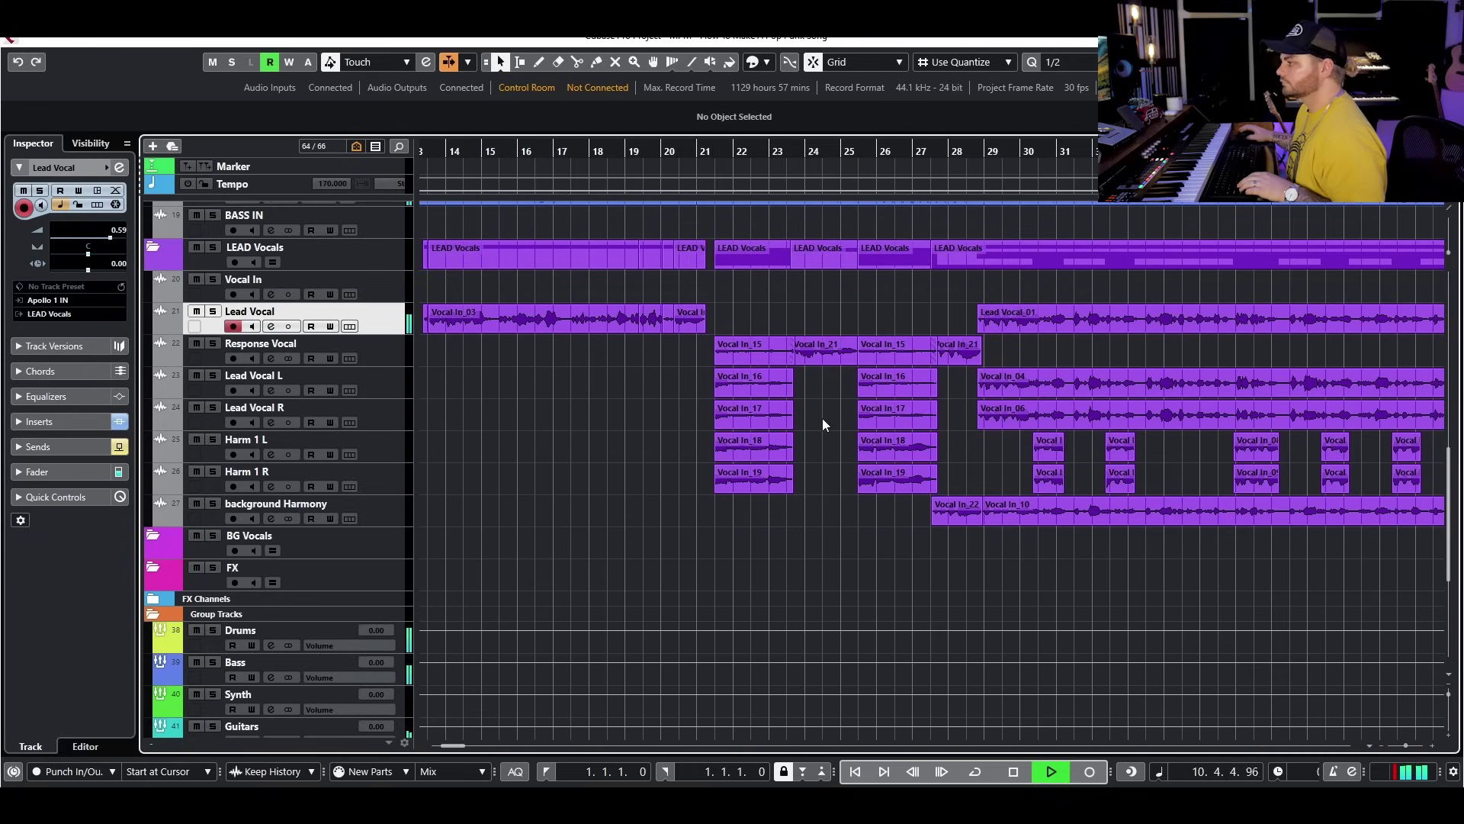
key(space)
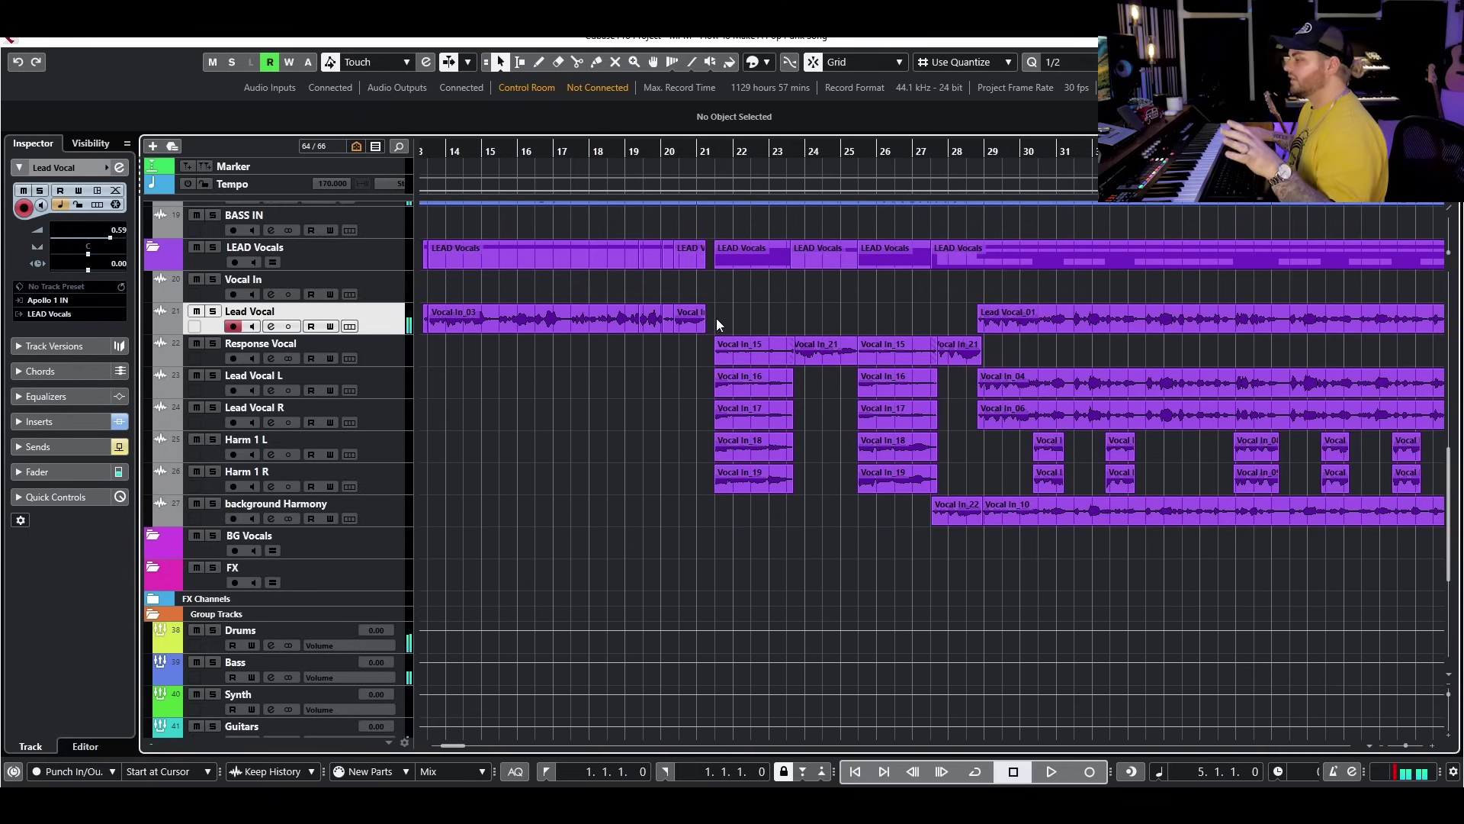
drag(897, 290, 1315, 327)
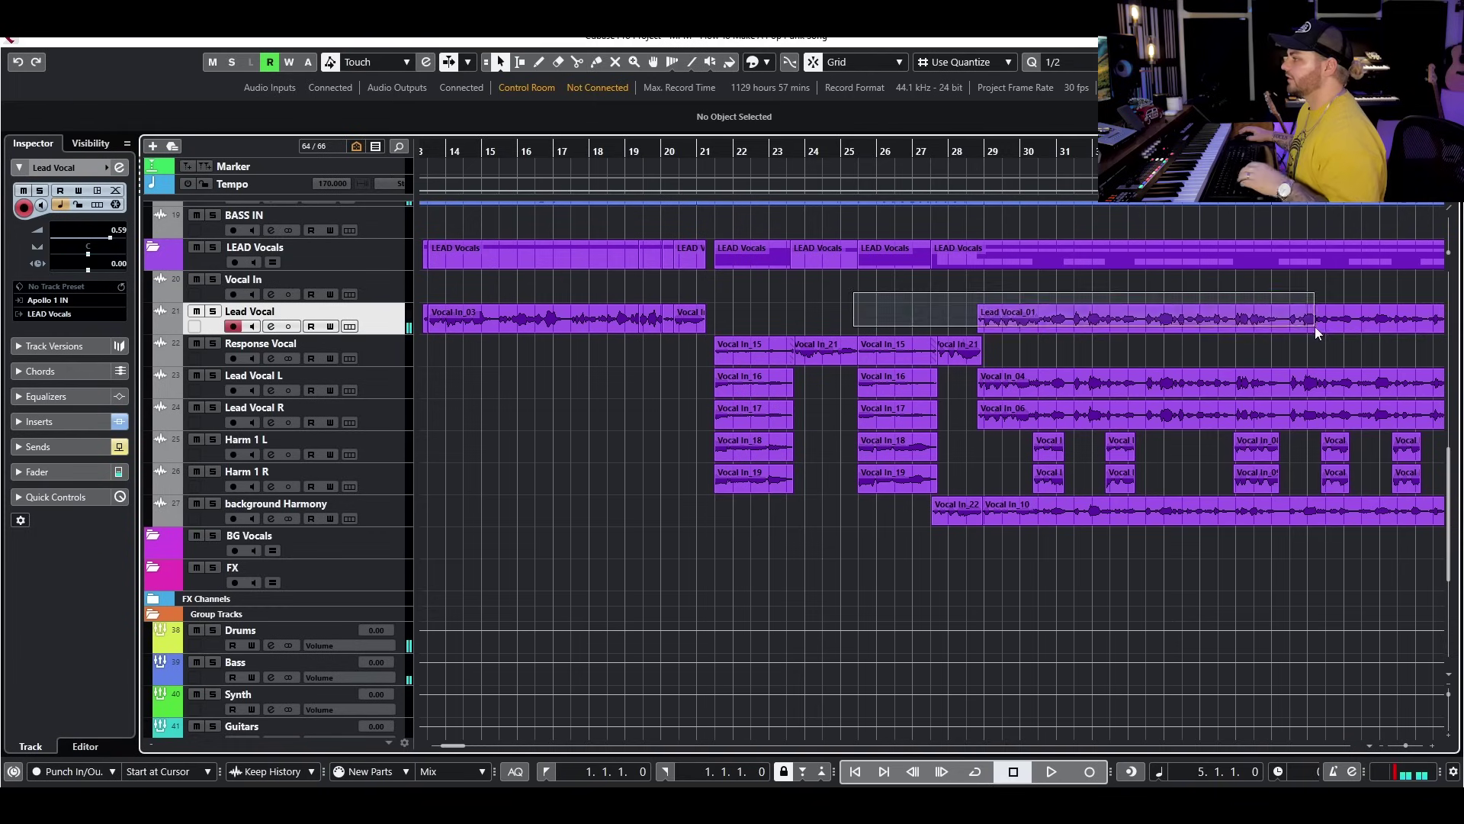
click(213, 377)
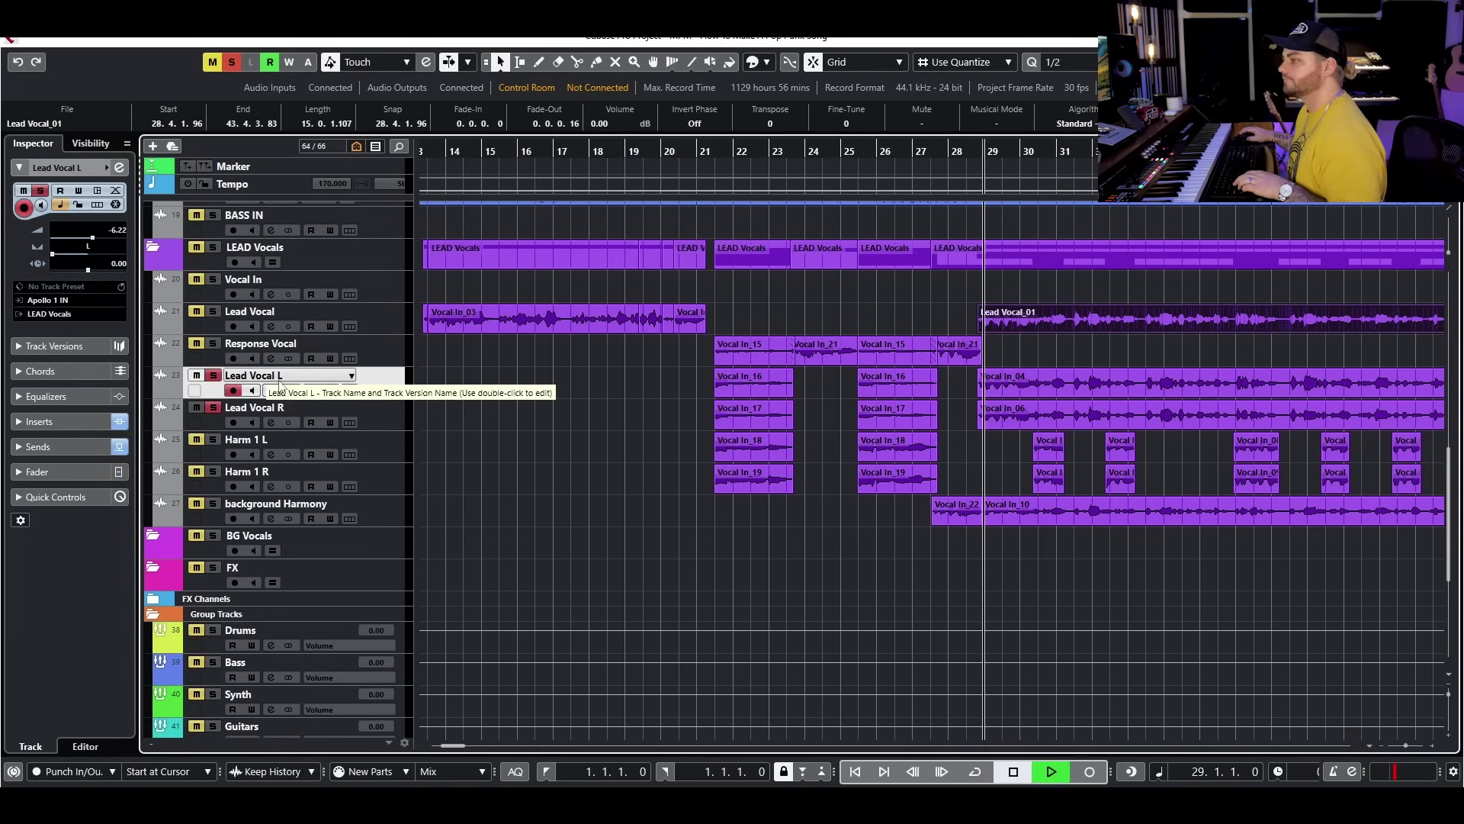
Step: Clear all solos, put the playhead at bar 21 and solo Response Vocal
scroll(657, 447, right, 3)
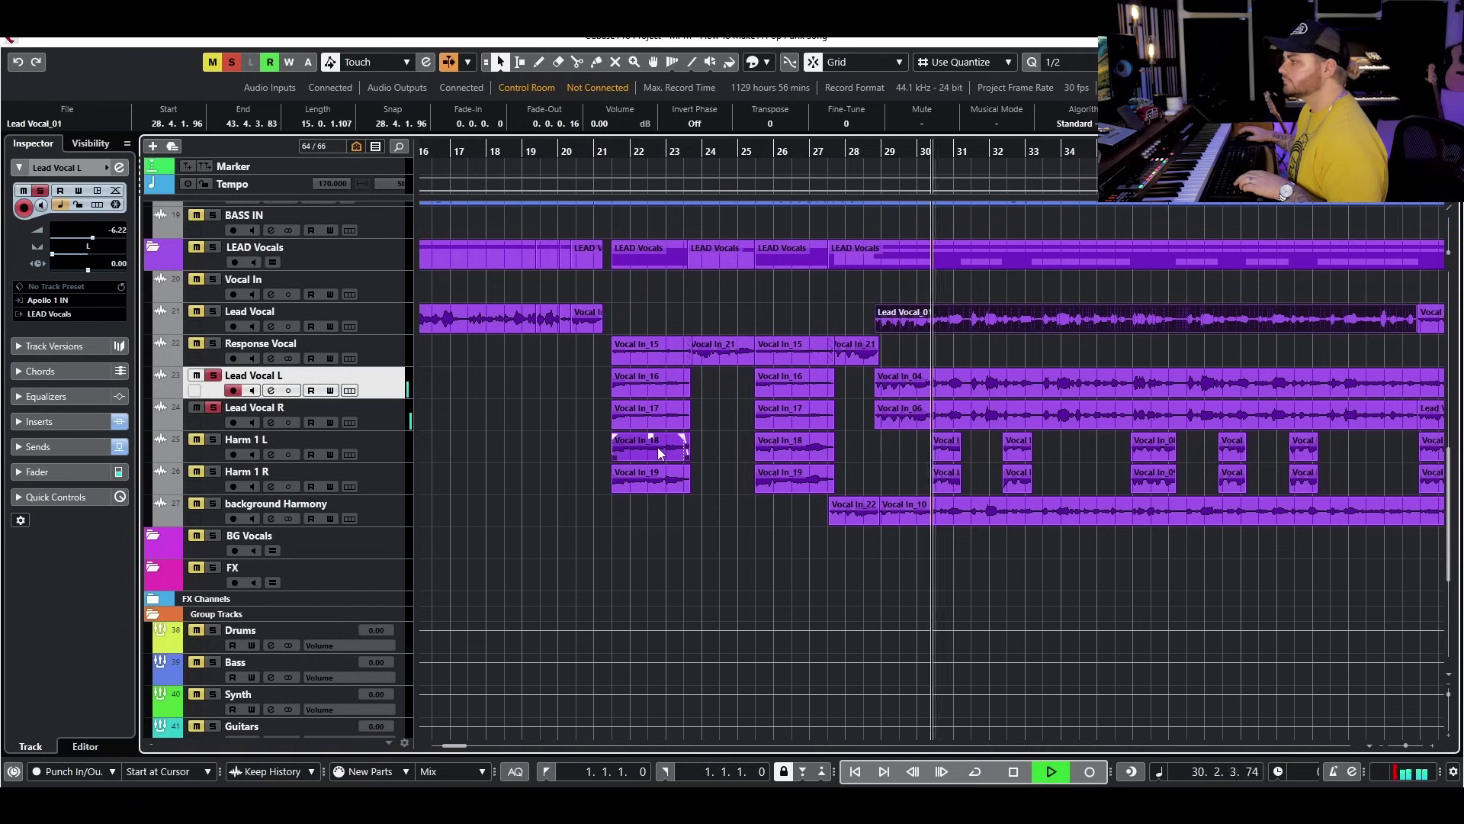
key(space)
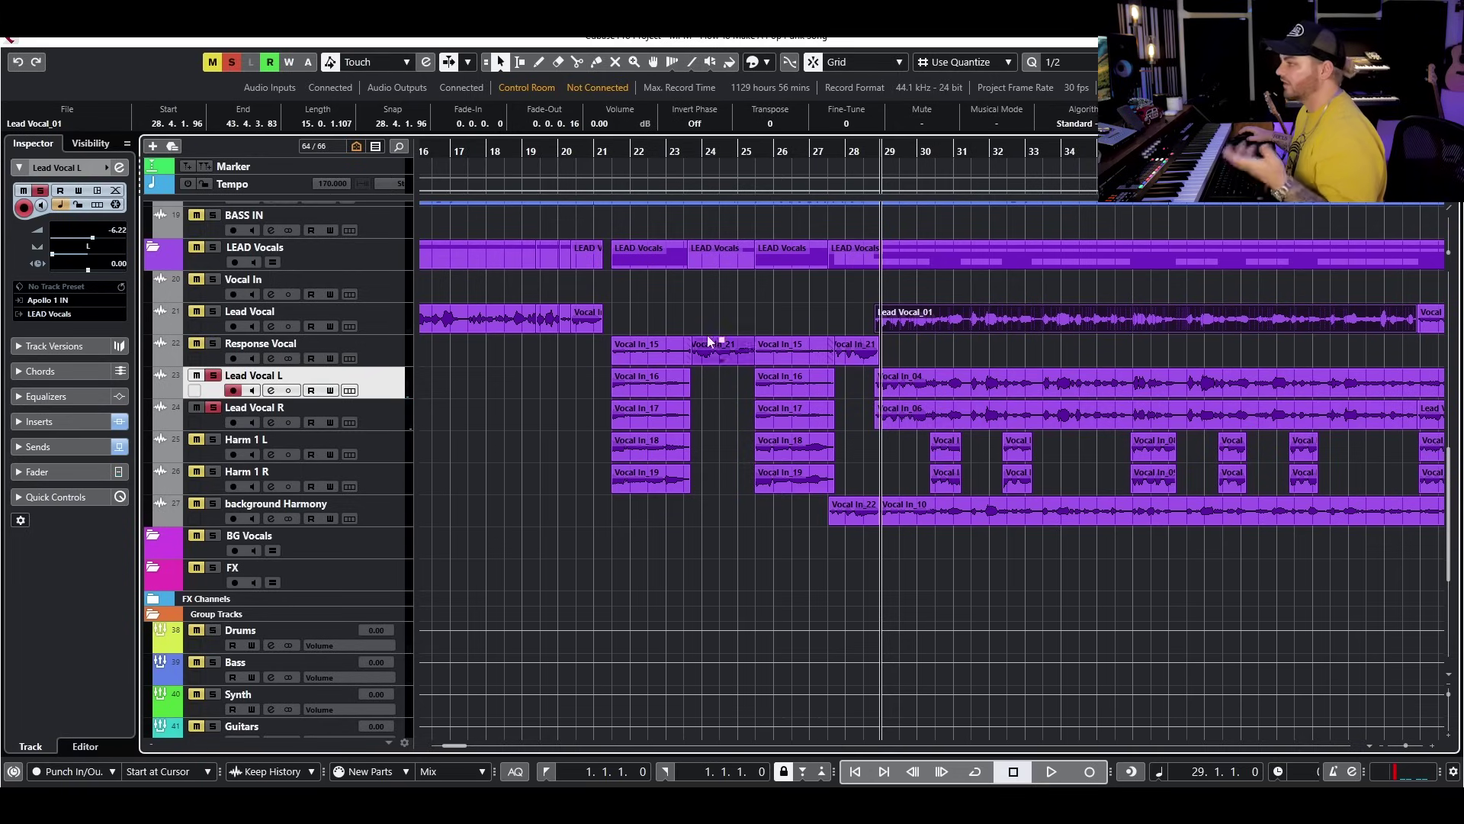
click(233, 61)
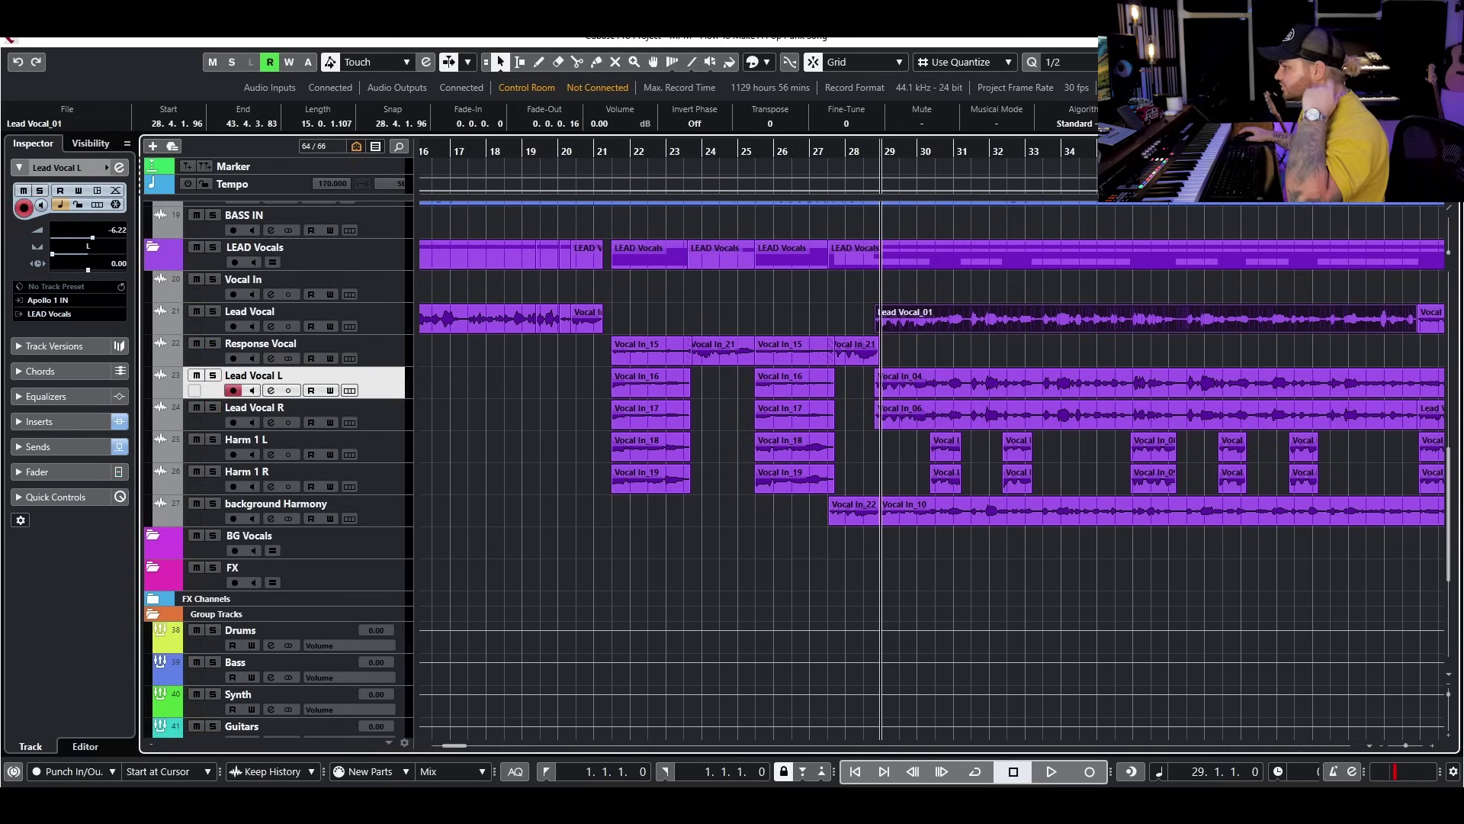
drag(613, 146, 604, 180)
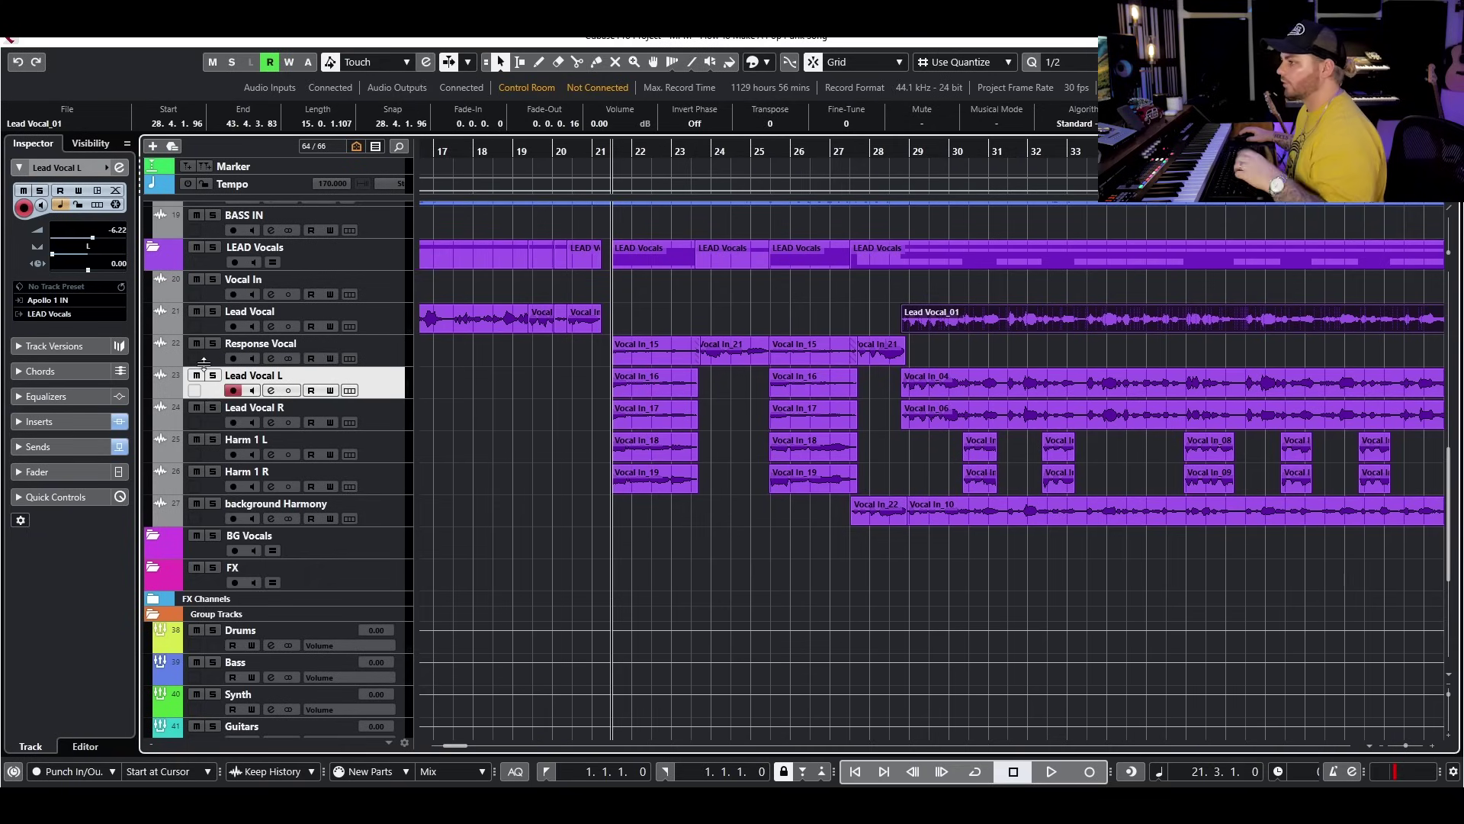
click(214, 343)
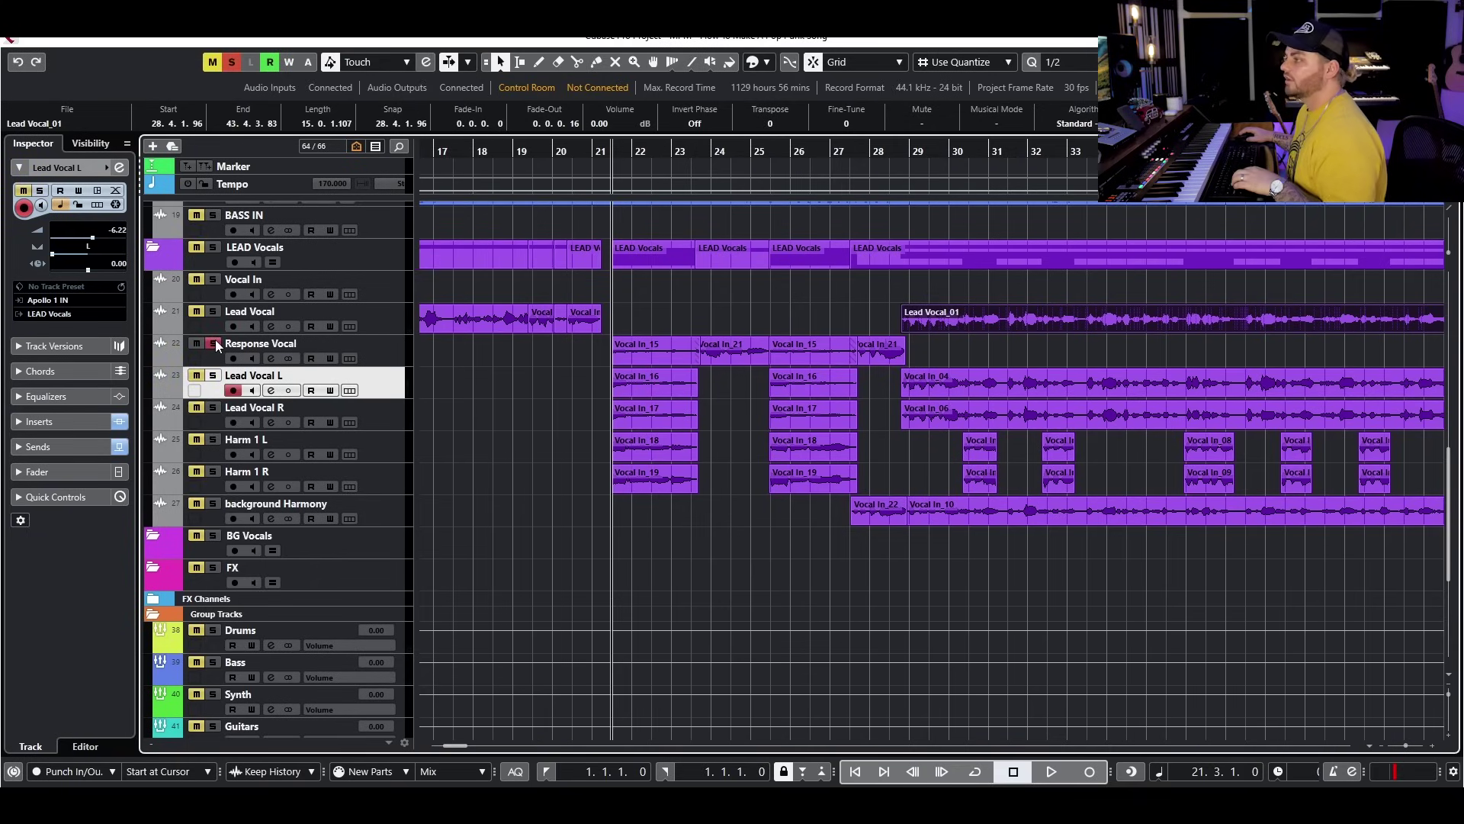
click(271, 358)
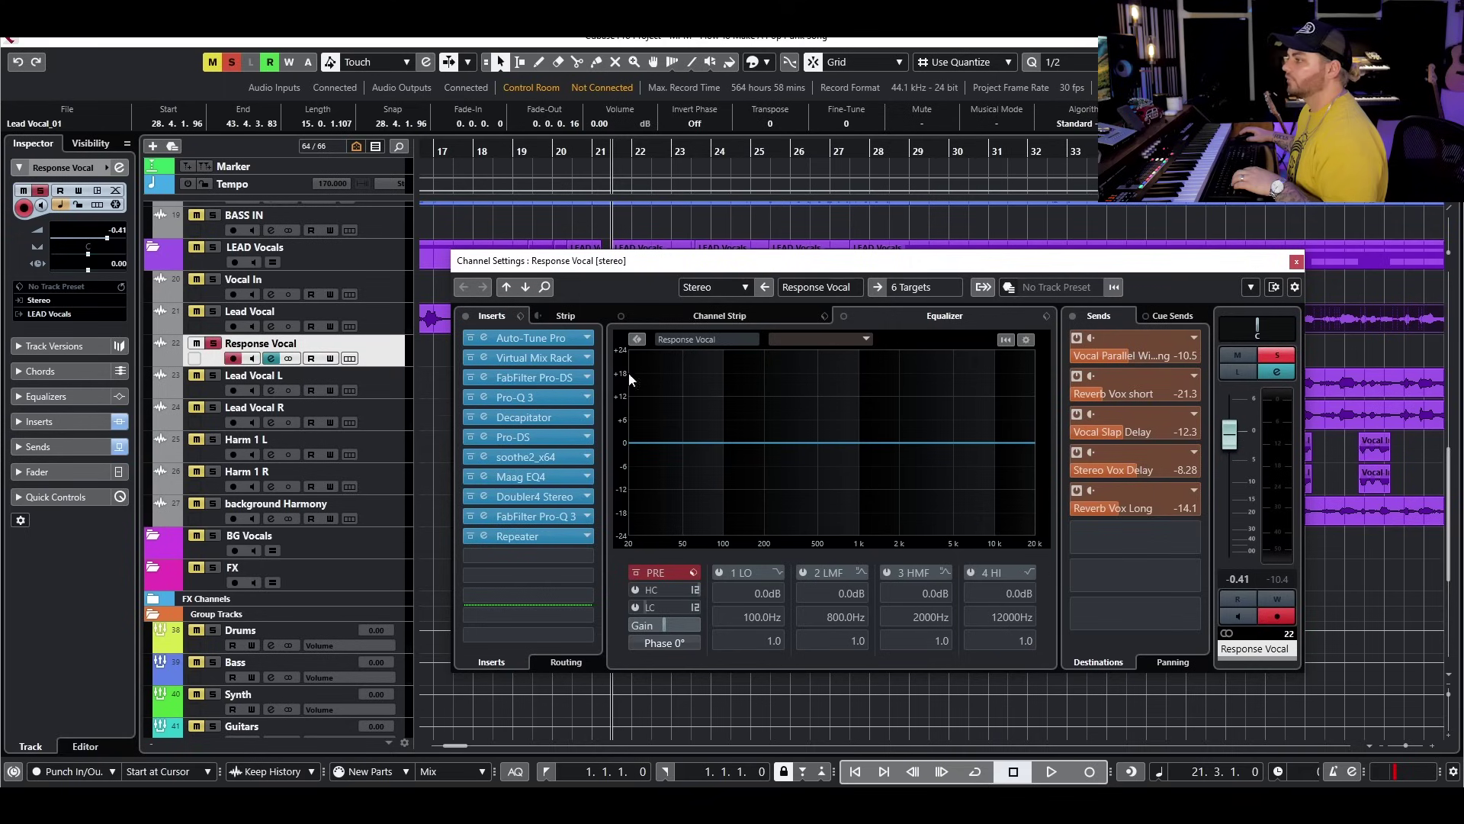
click(553, 494)
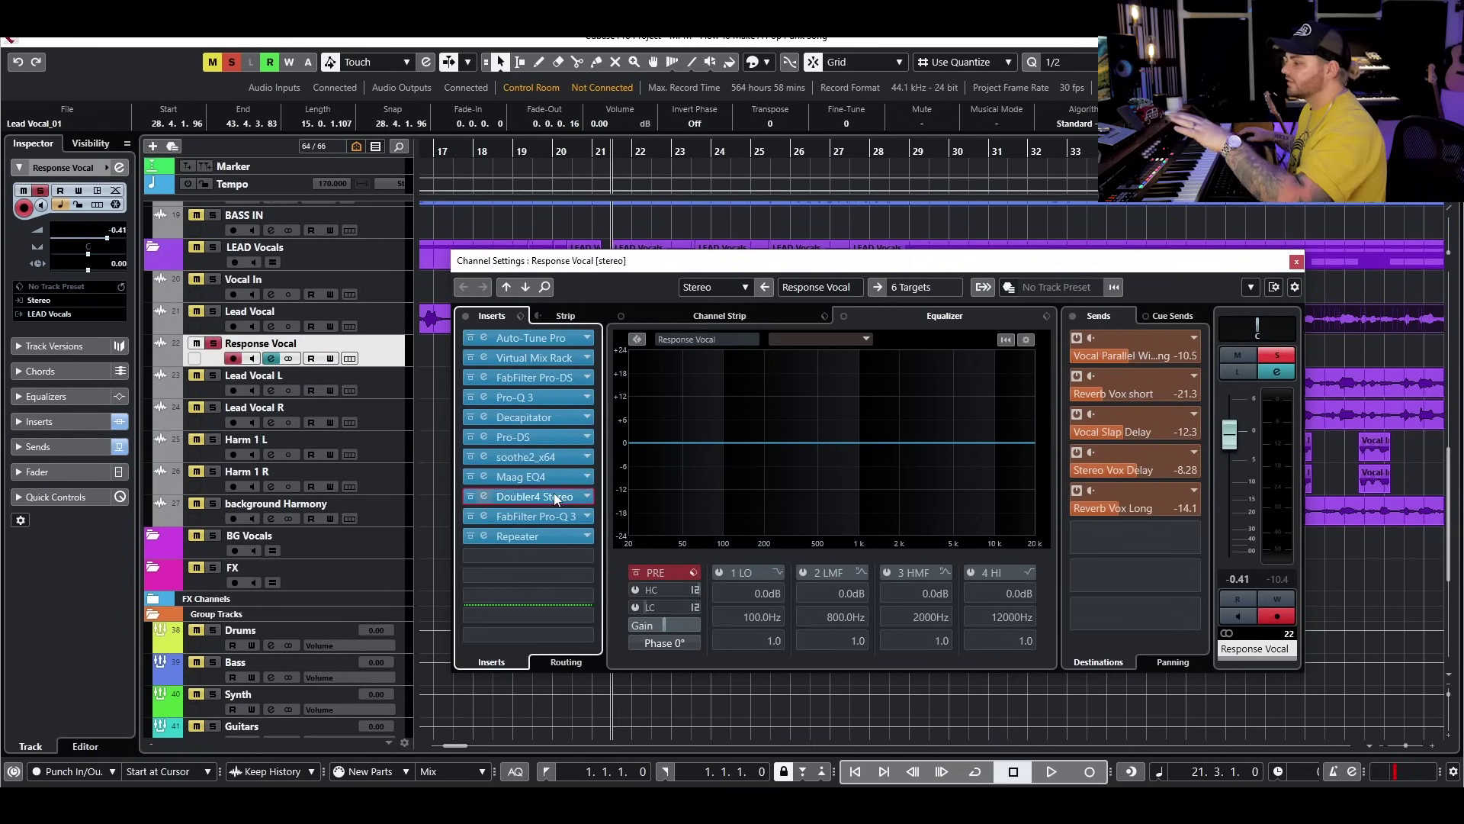
click(526, 522)
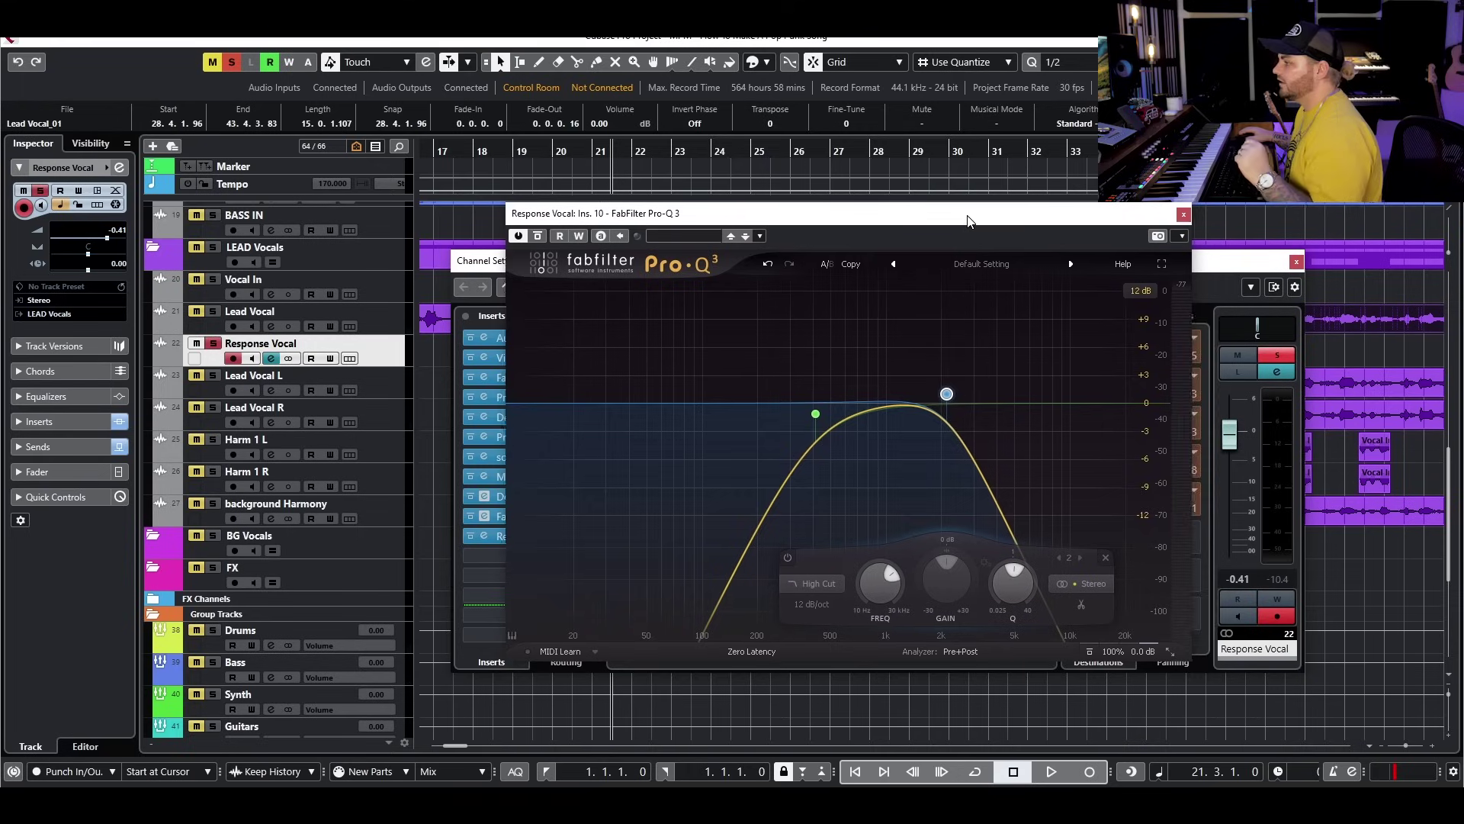
click(484, 516)
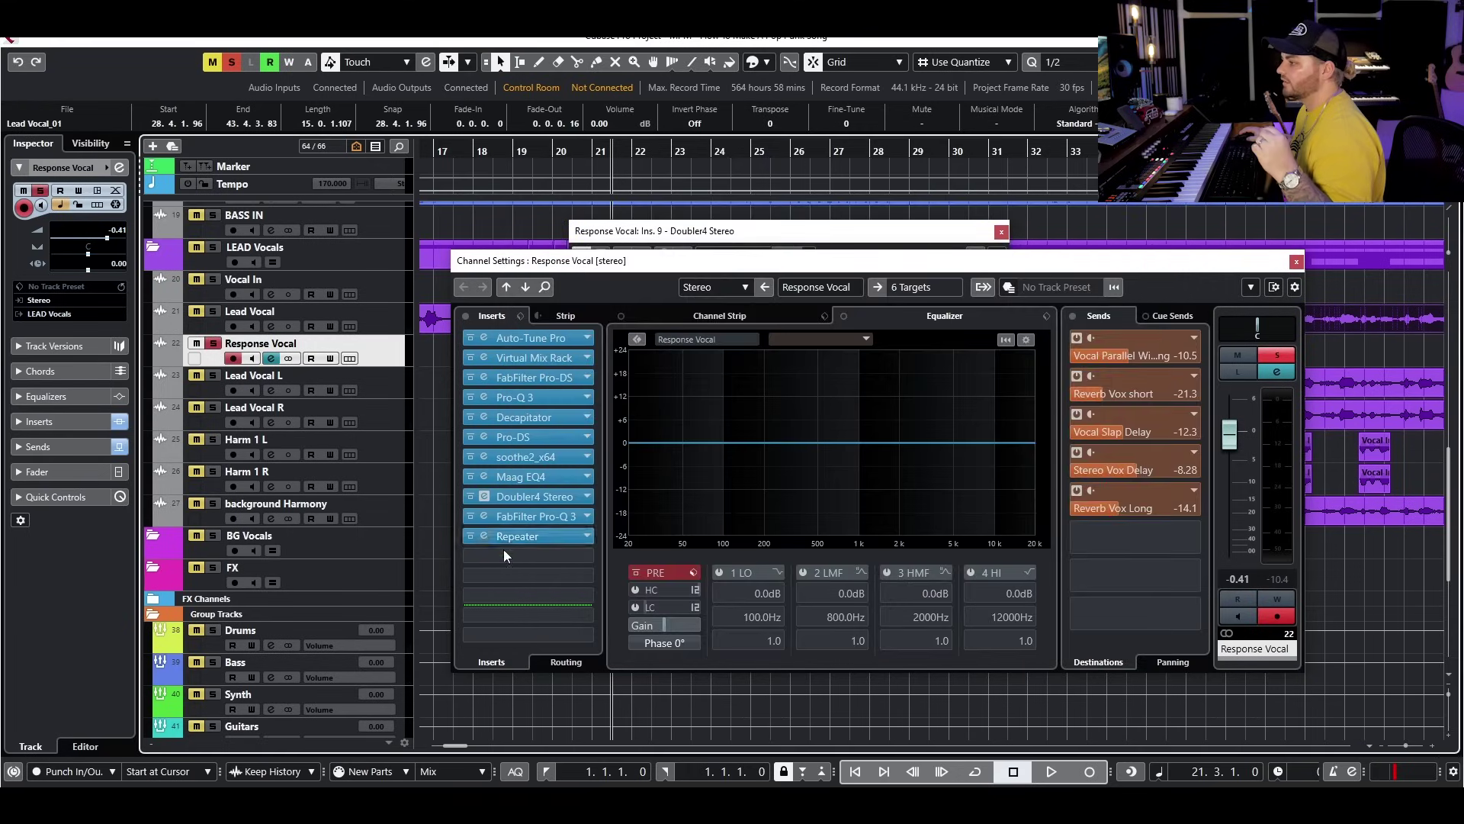
click(521, 536)
drag(1419, 259, 917, 268)
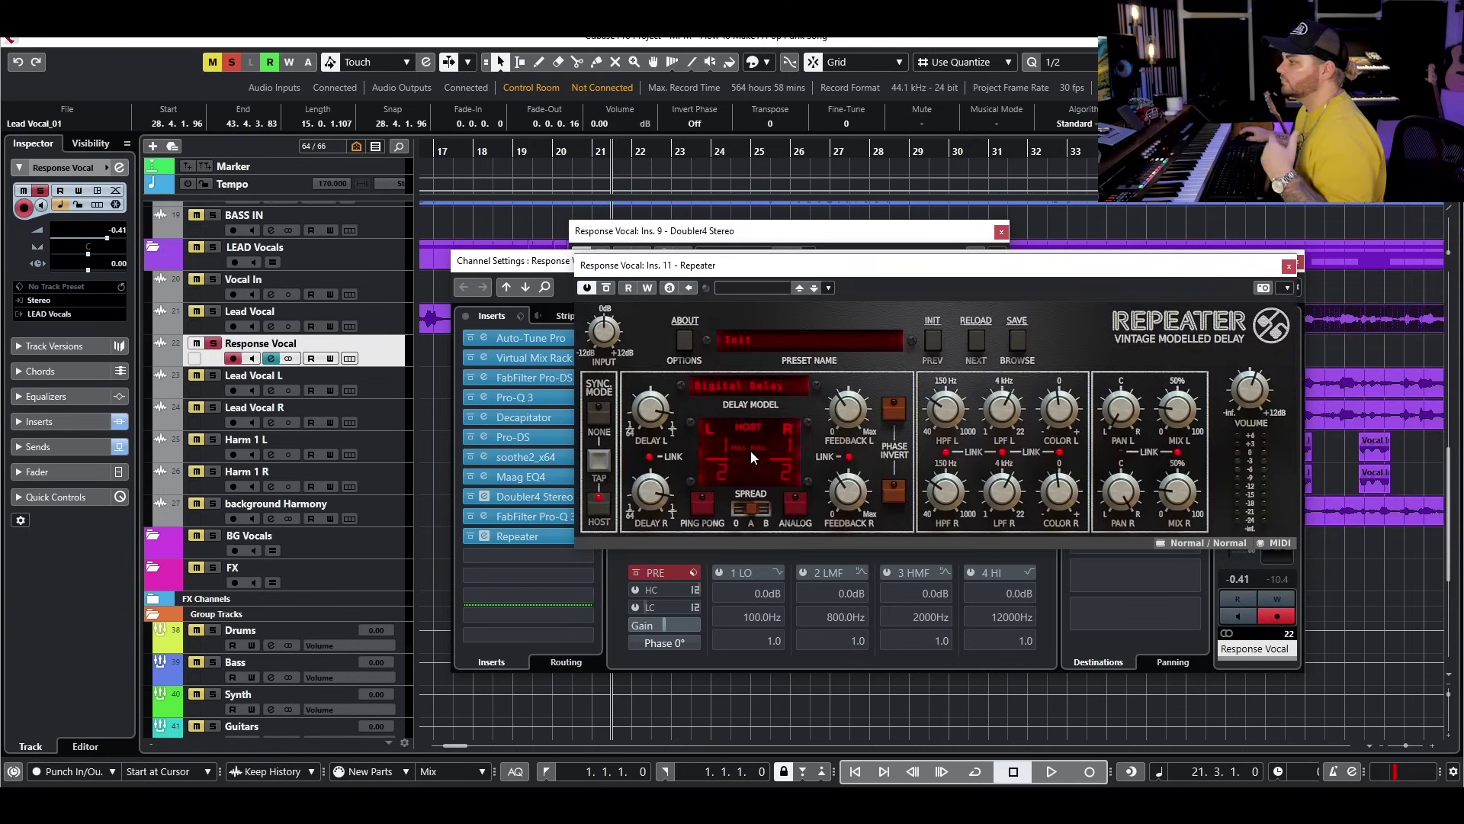
click(1289, 266)
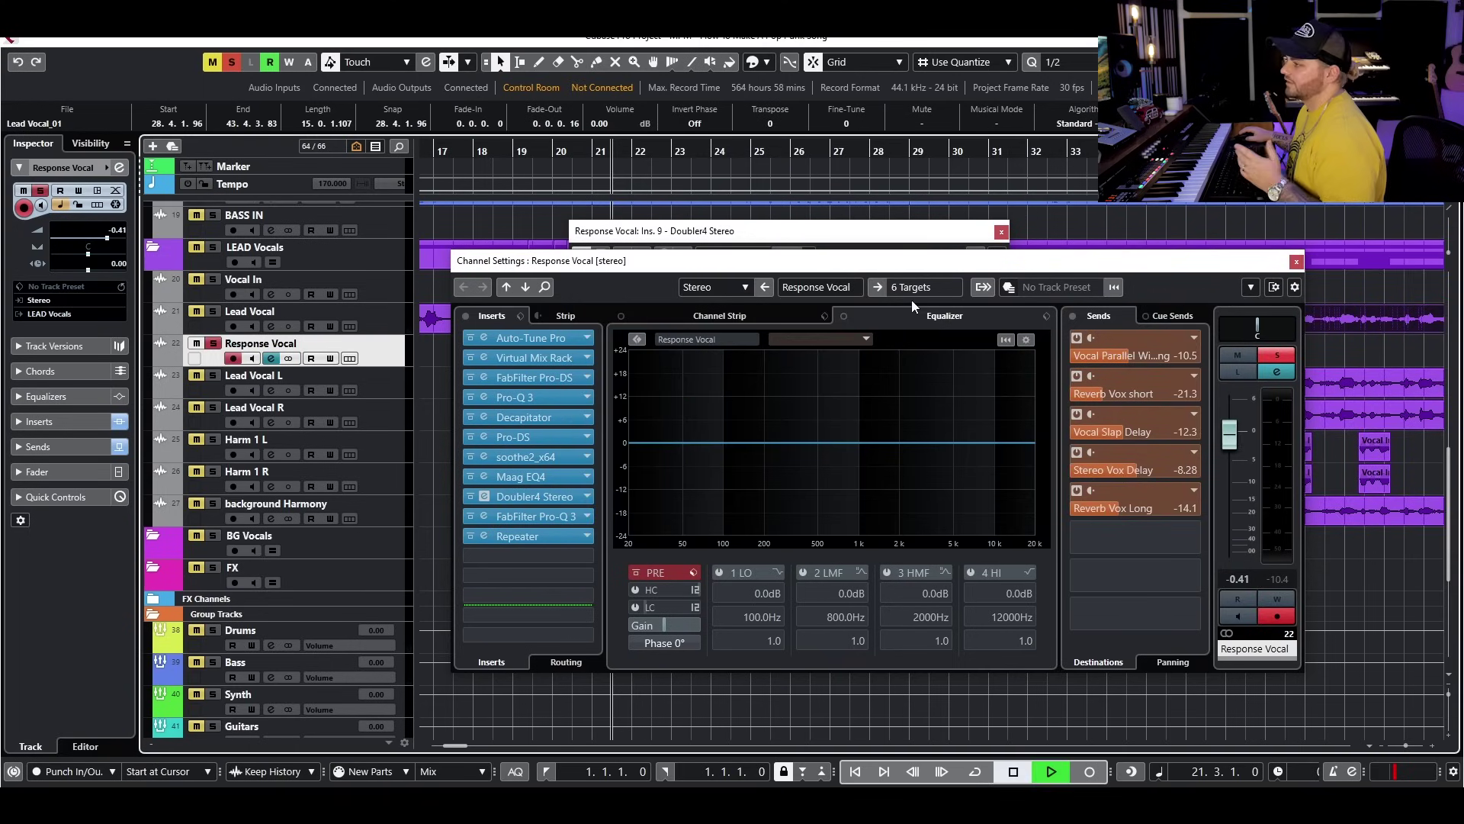
click(1002, 231)
drag(1094, 264, 1018, 428)
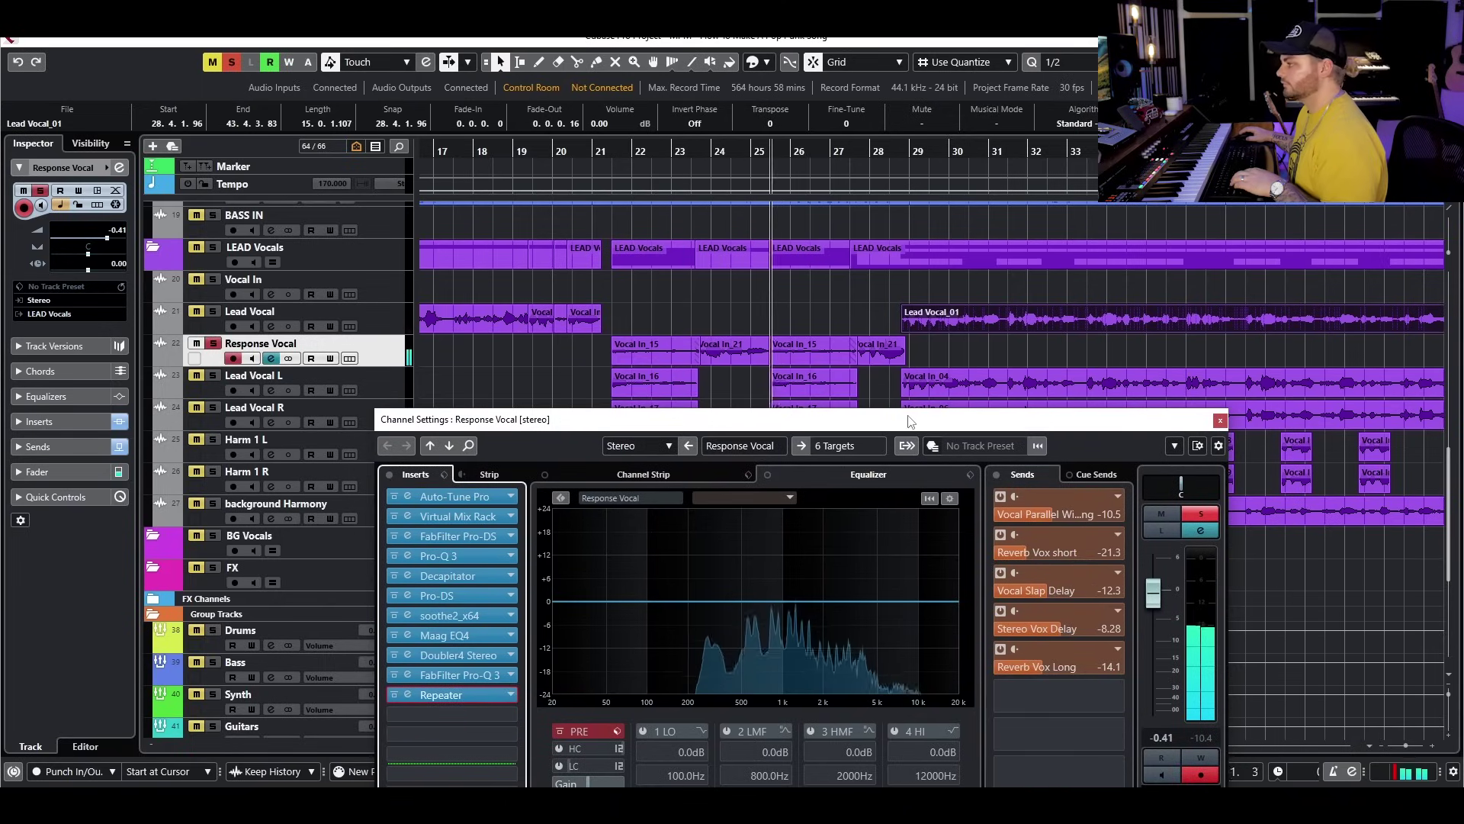
click(1221, 420)
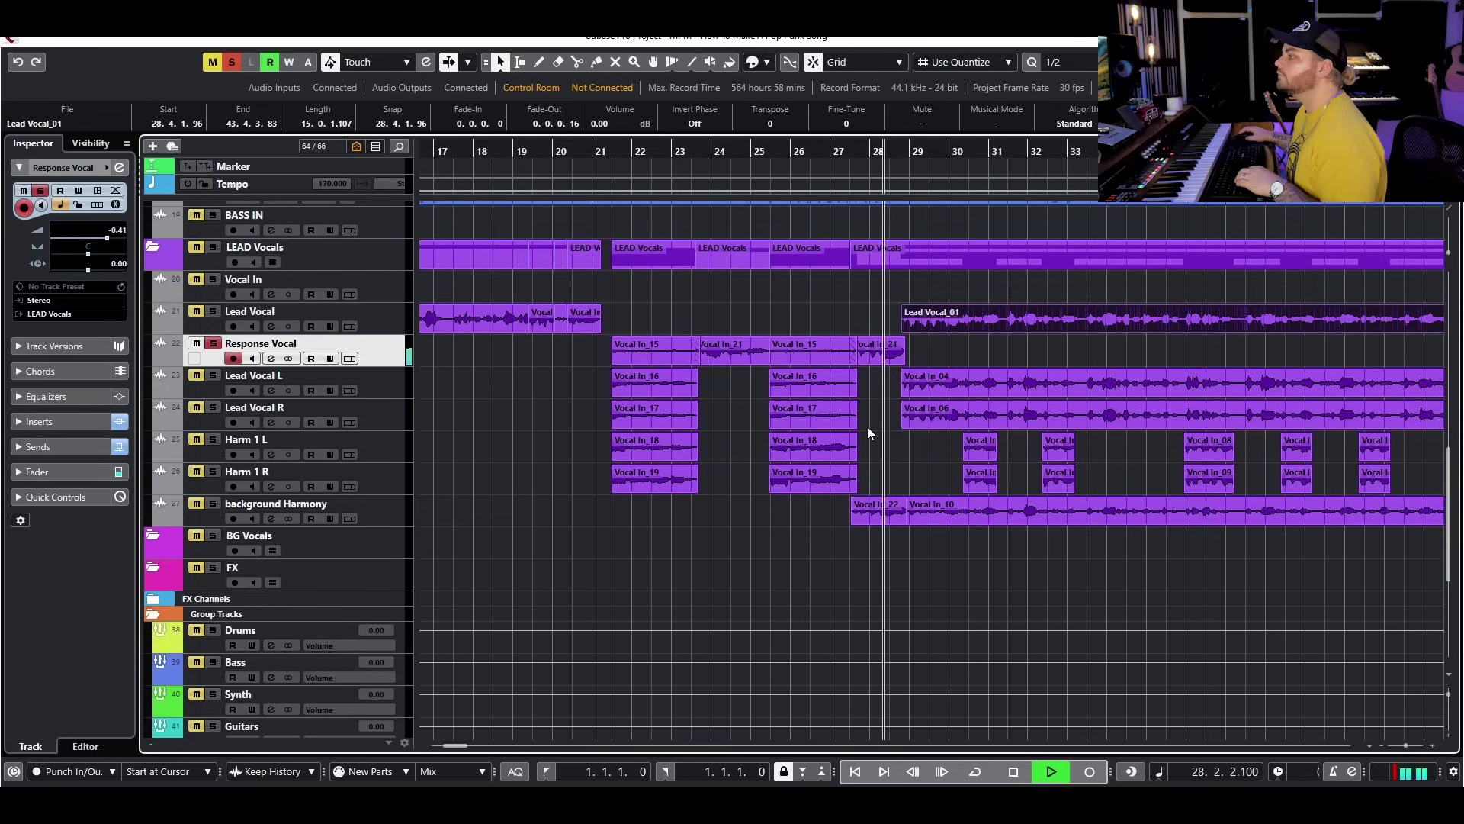
Step: Clear the solos and audition Lead Vocal L and R soloed together
key(space)
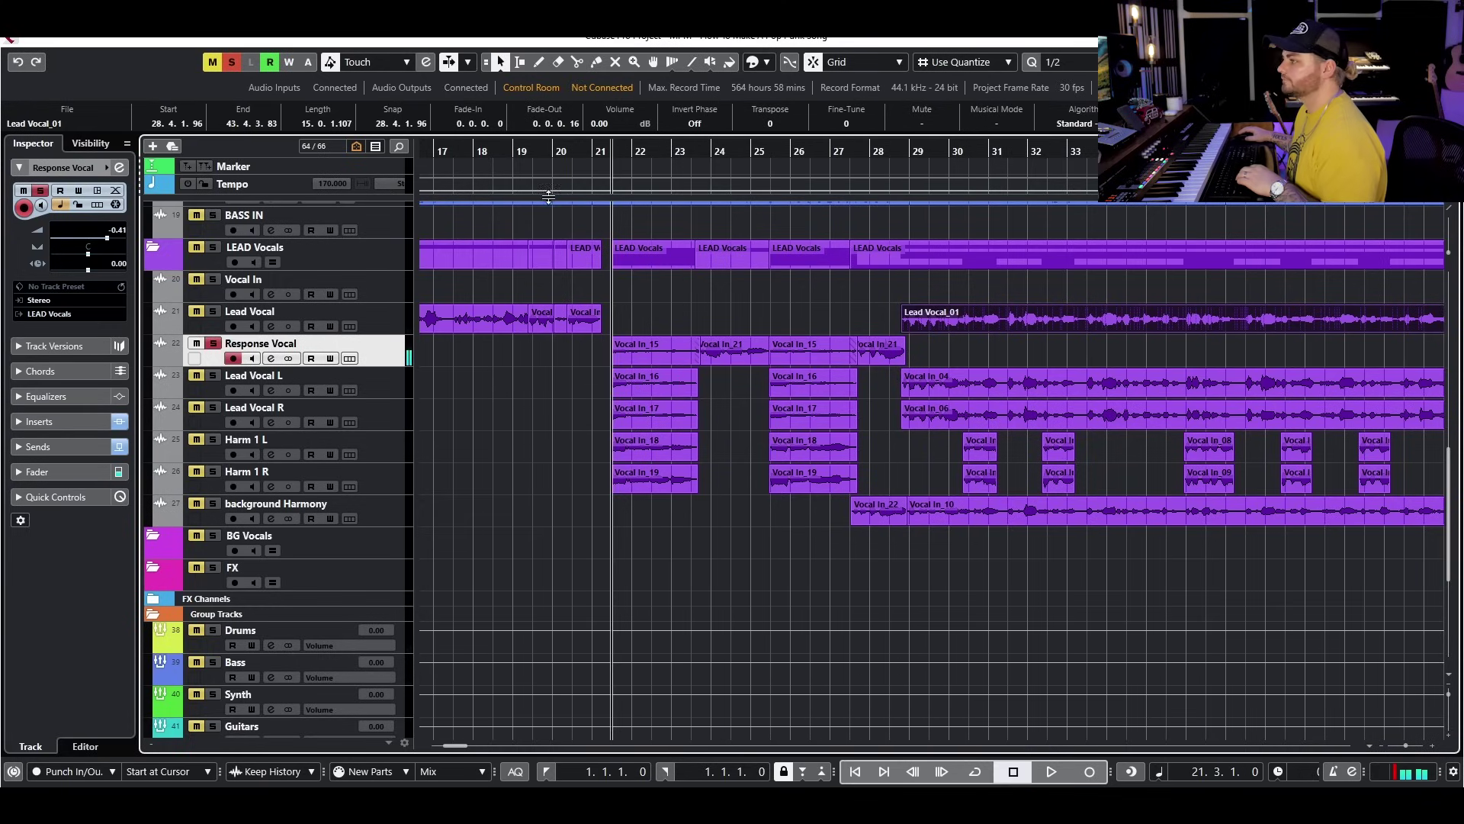
click(232, 62)
click(213, 375)
click(214, 407)
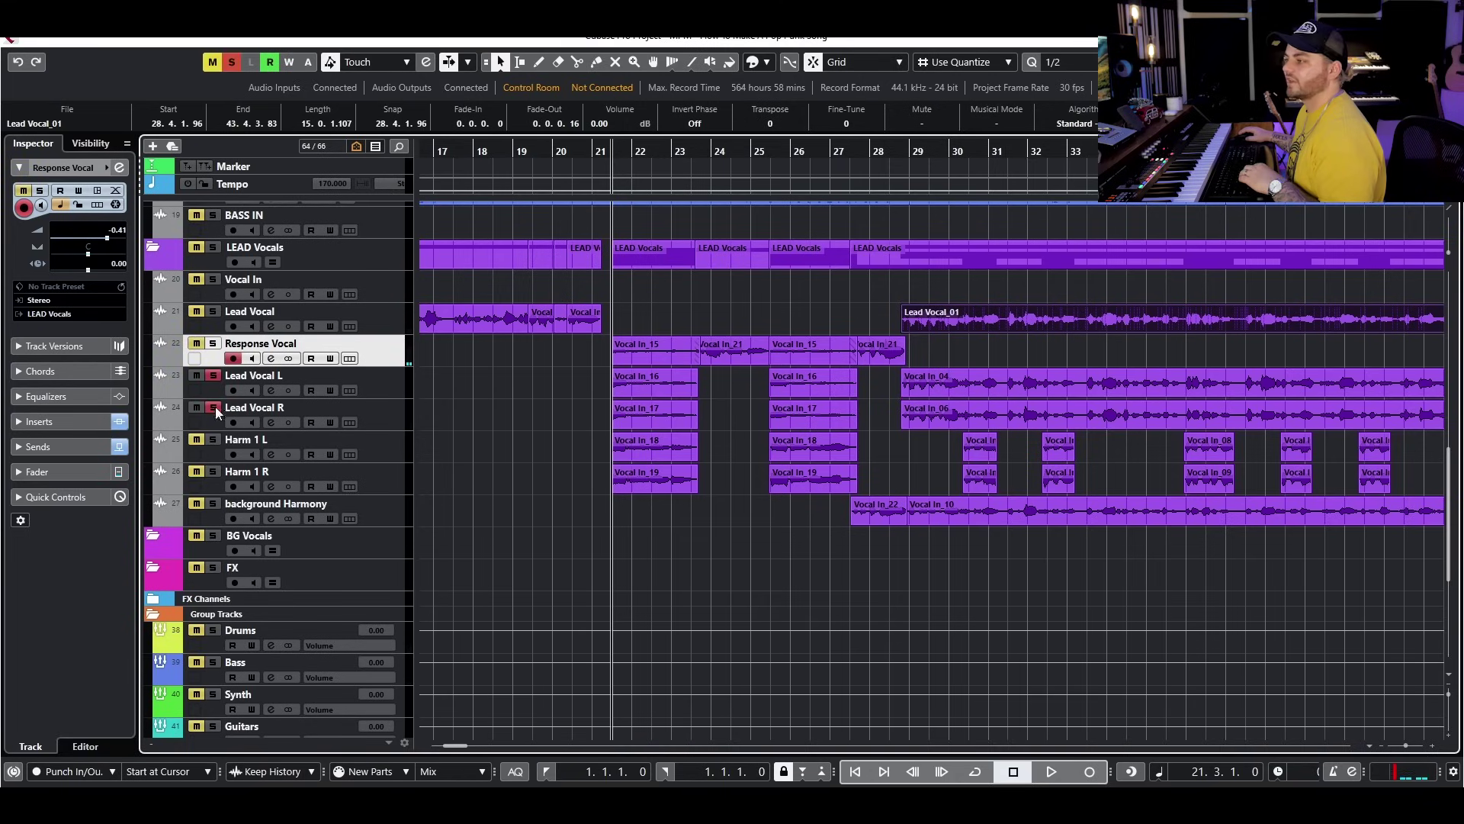
click(489, 389)
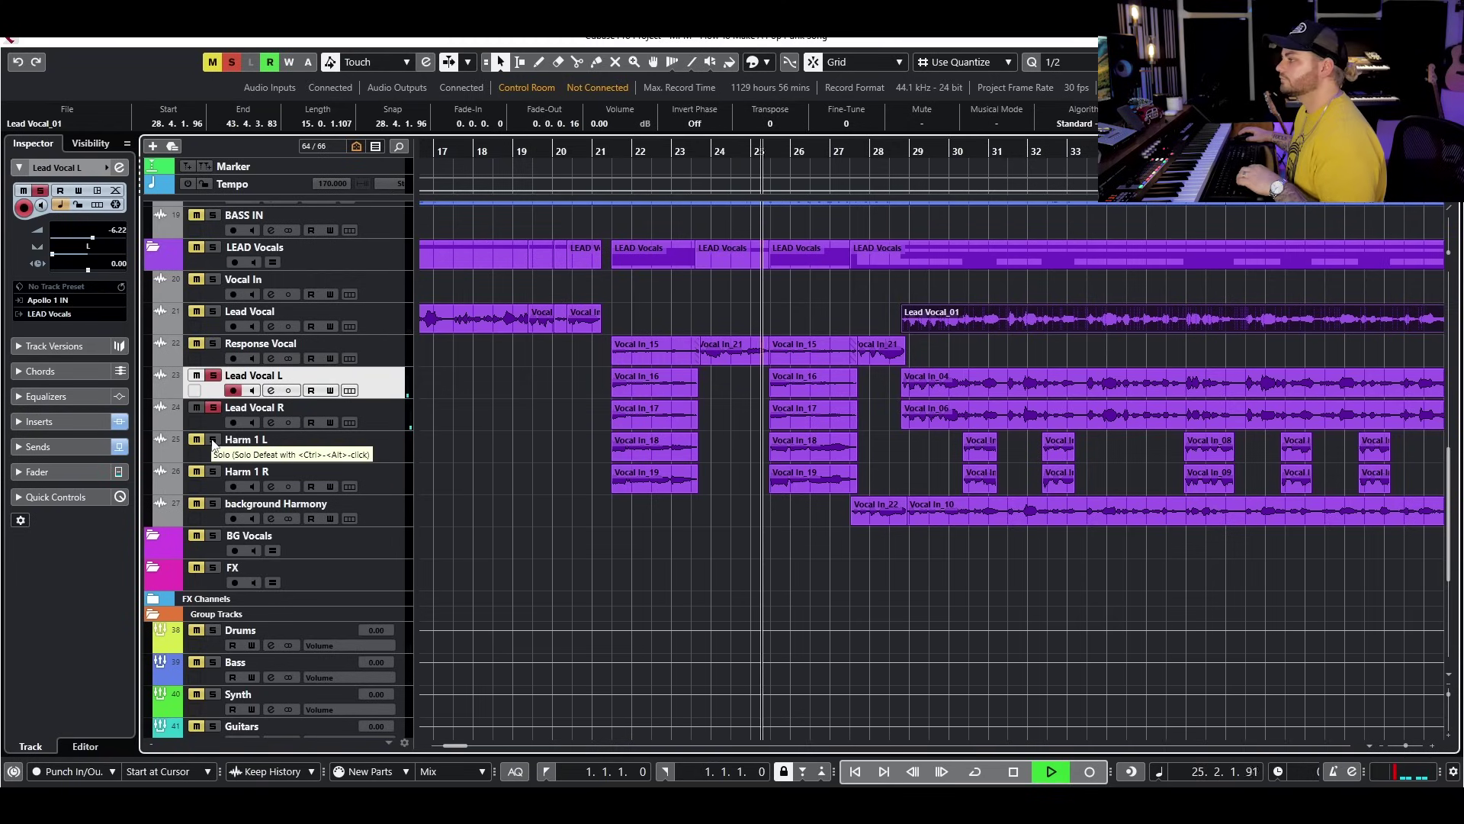
key(space)
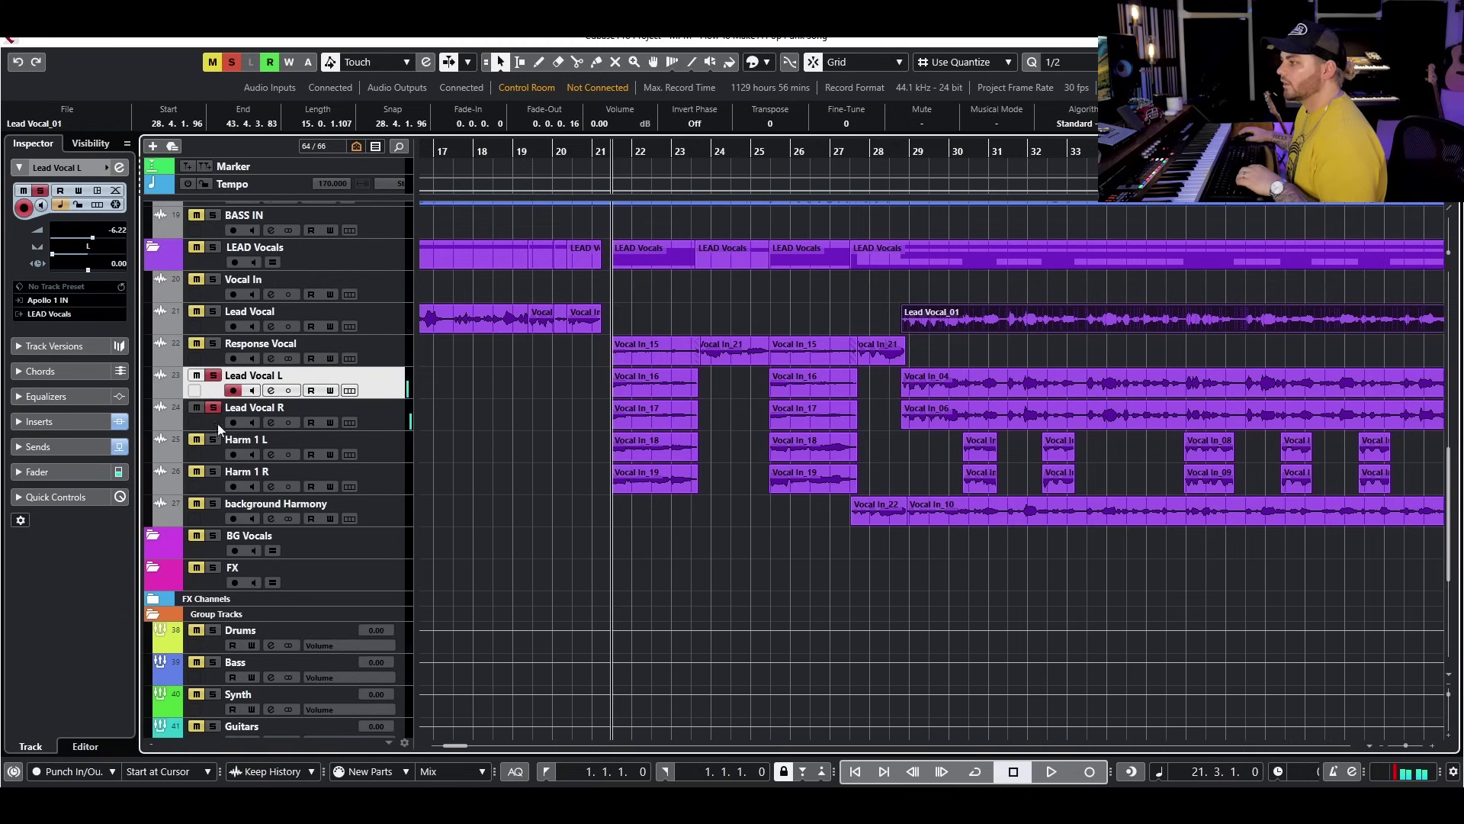
Step: Add Harm 1 L and R solos to play doubles with harmonies, then solo the LEAD Vocals folder
click(217, 415)
click(214, 440)
key(space)
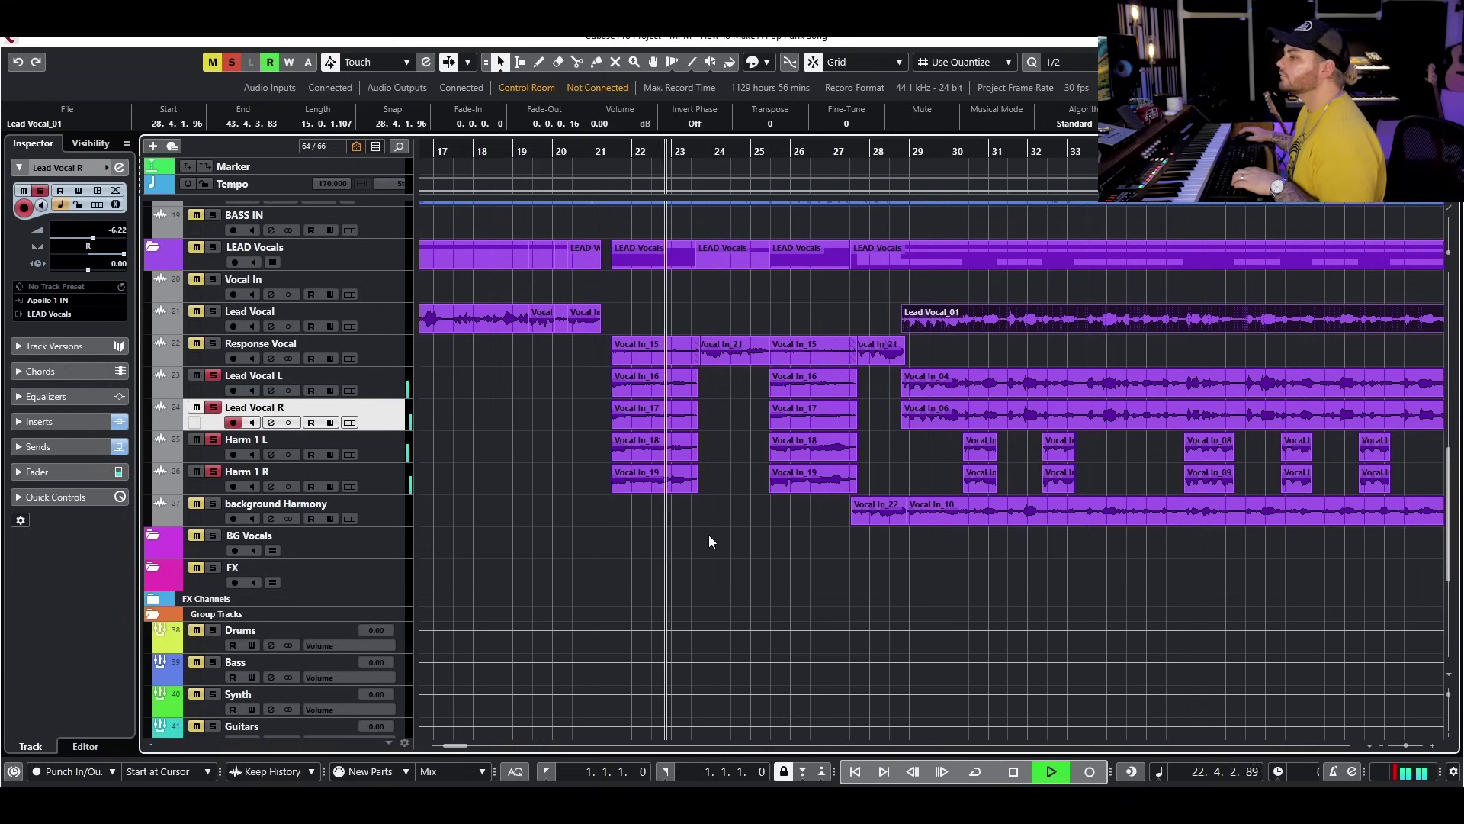
click(213, 247)
Step: Stop at bar 21, clear all solos, and select Harm 1 L then Harm 1 R
key(g)
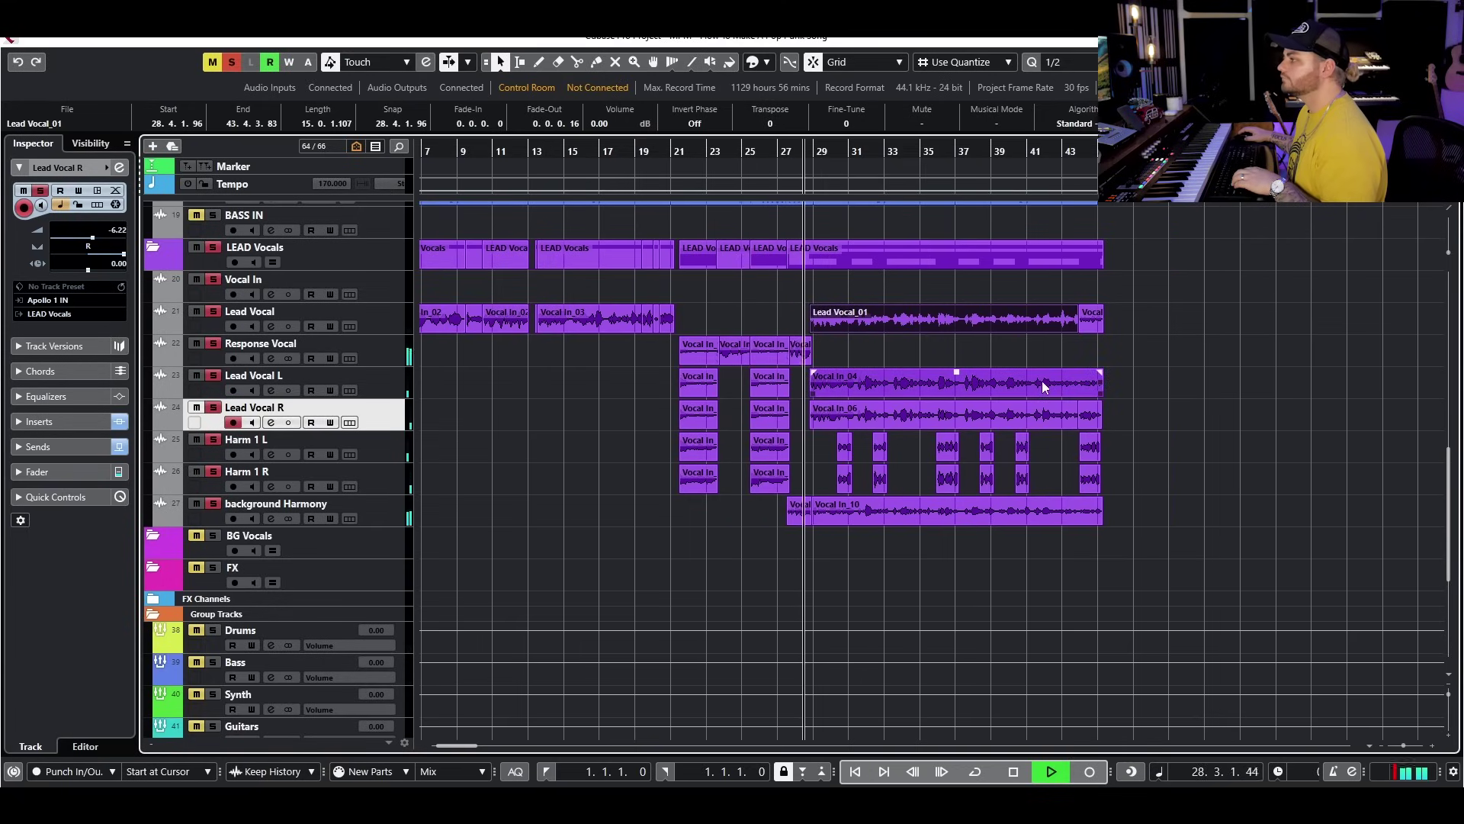
key(space)
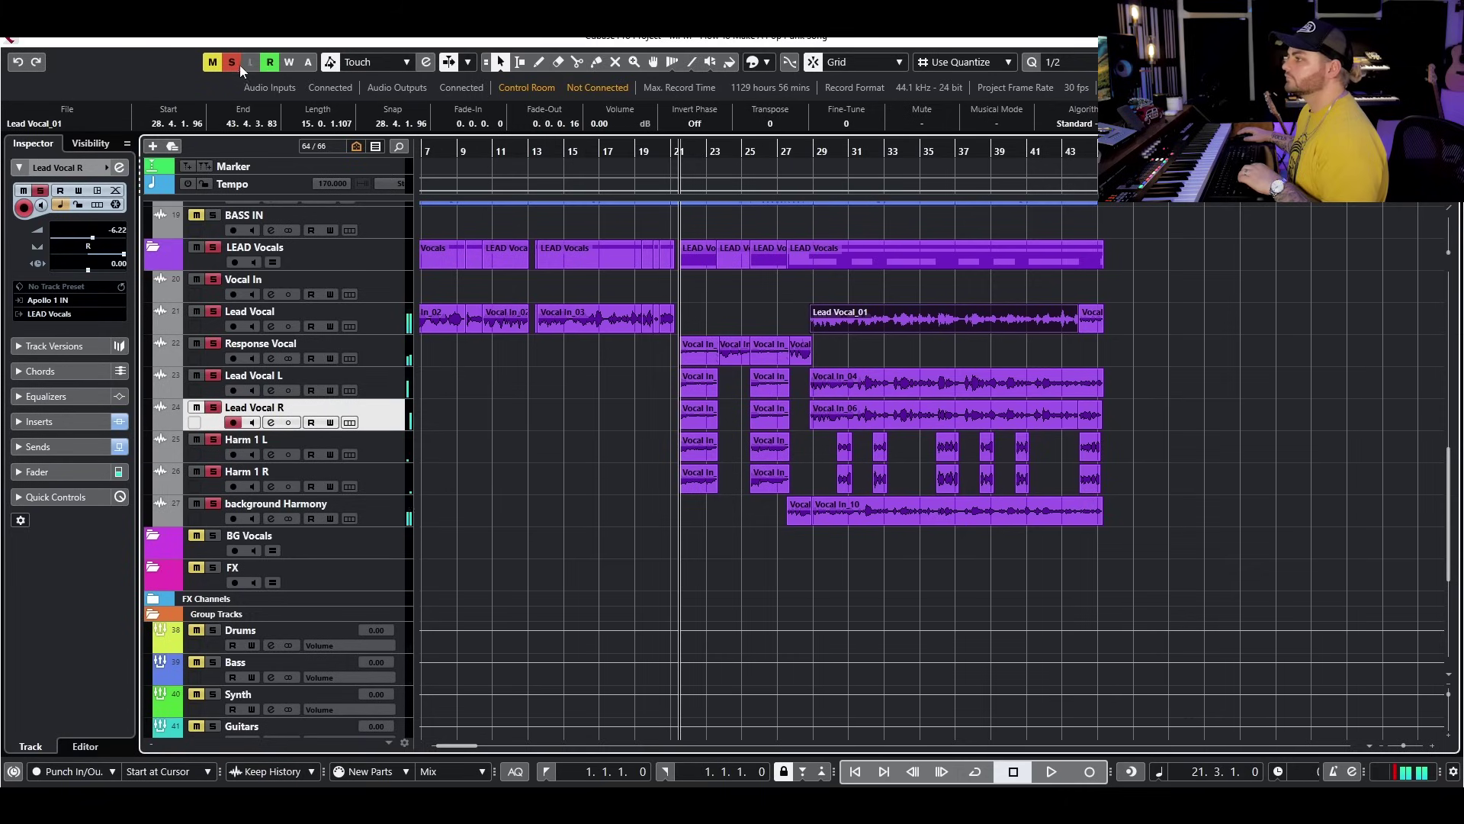
click(236, 64)
click(292, 448)
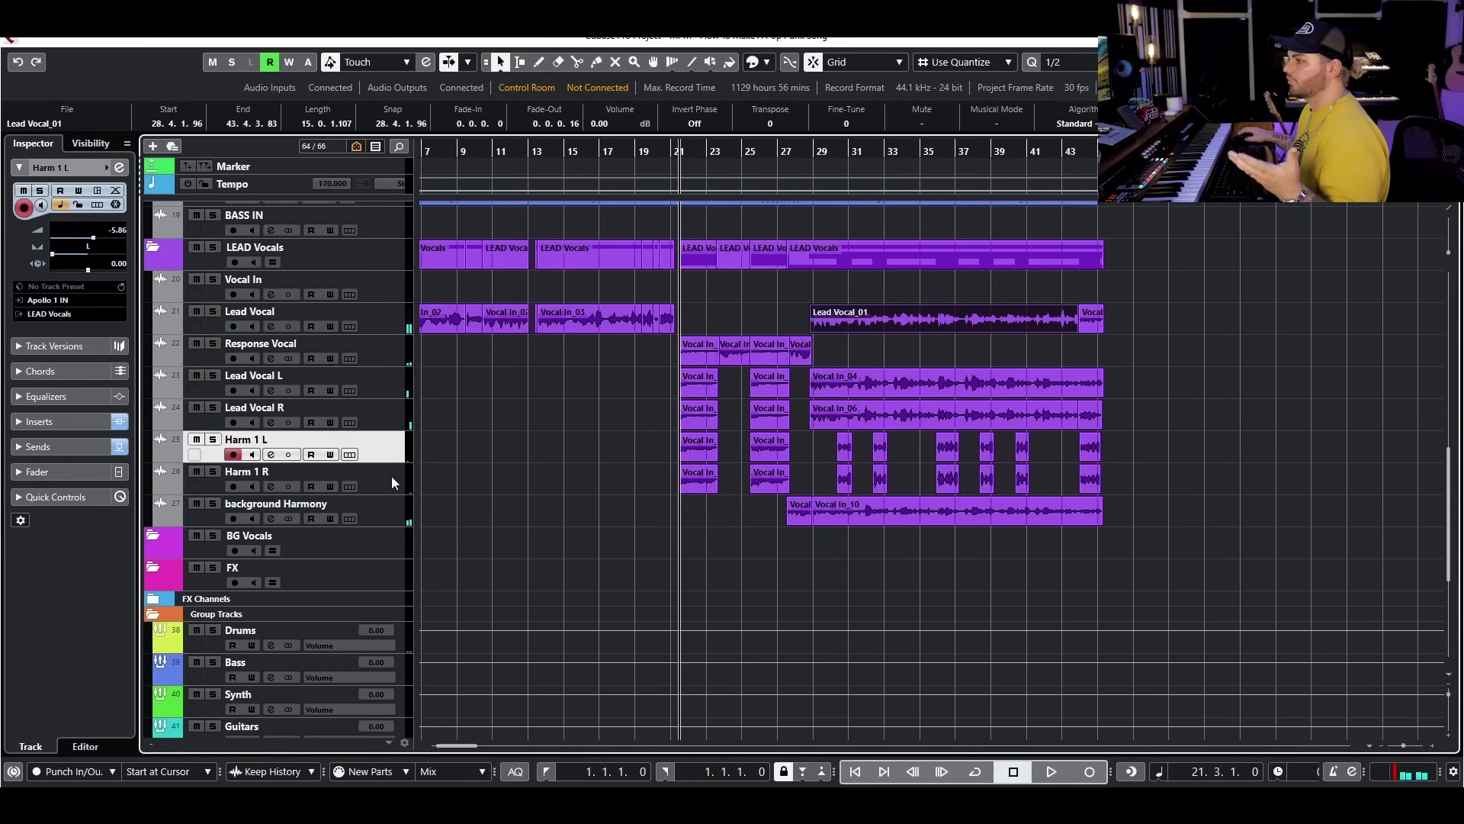
click(392, 476)
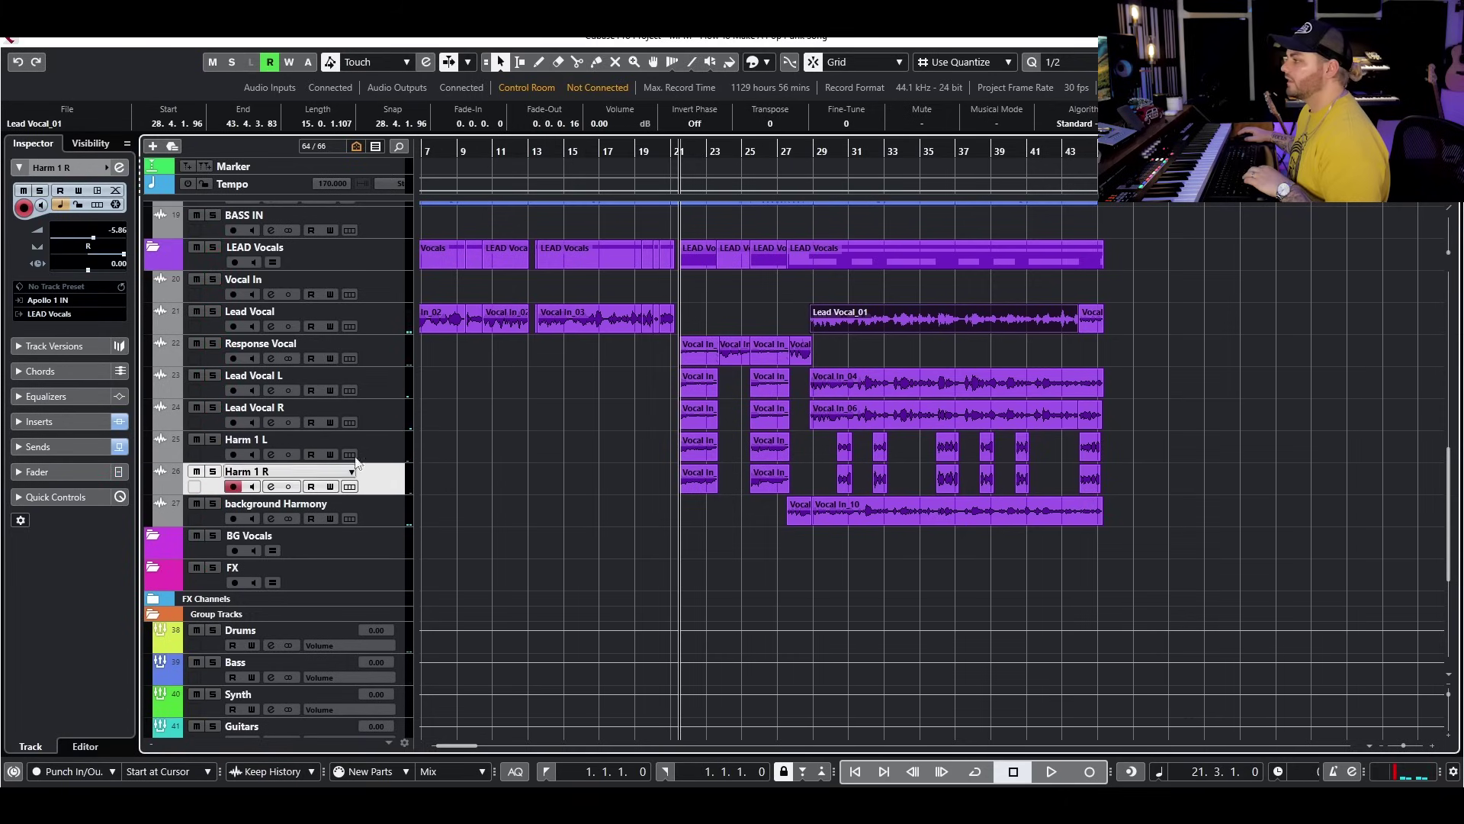
Step: Play the vocals from bar 20, then stop back at bar 20
scroll(729, 292, up, 5)
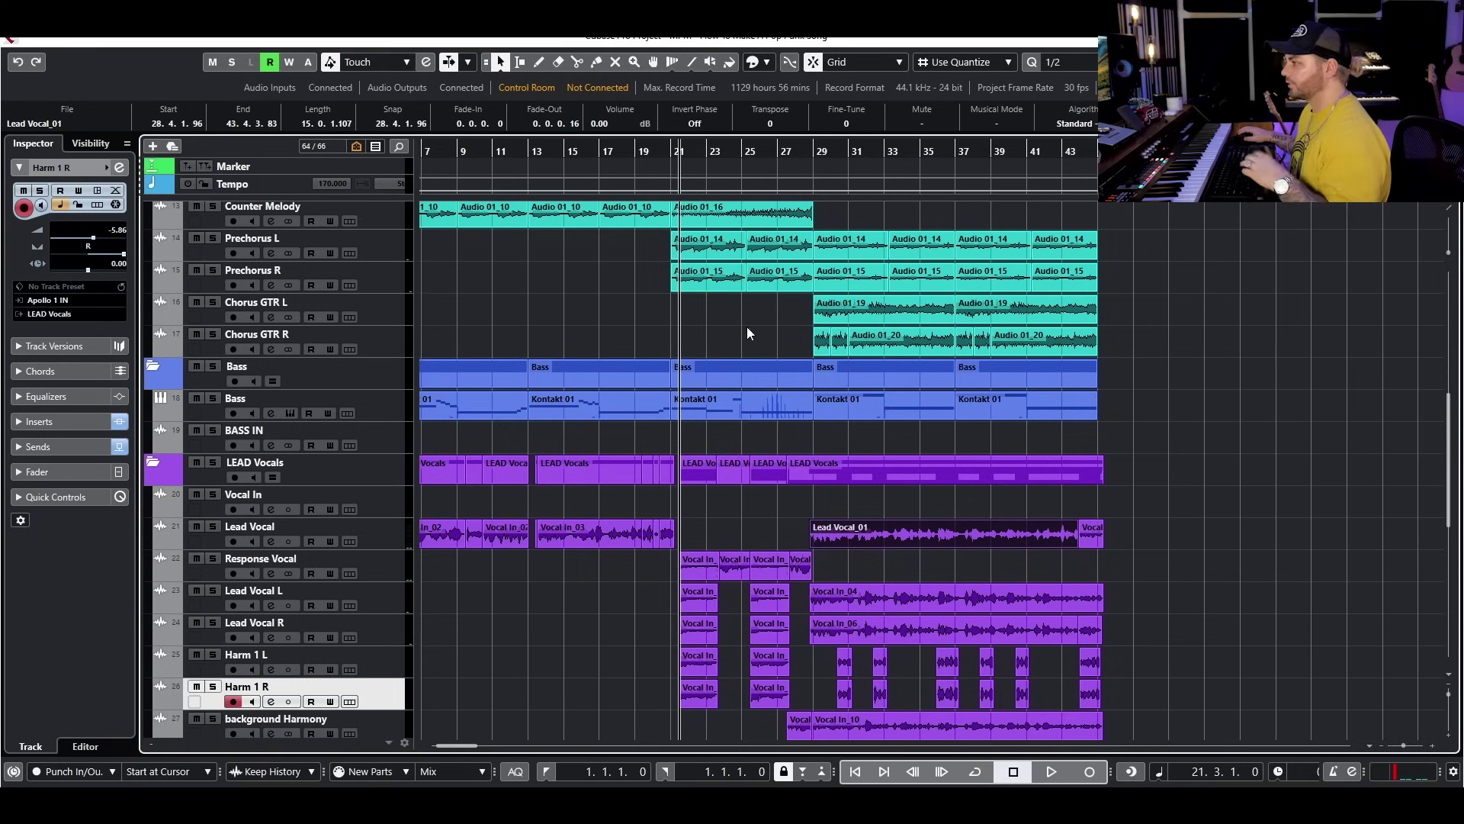
click(653, 152)
key(space)
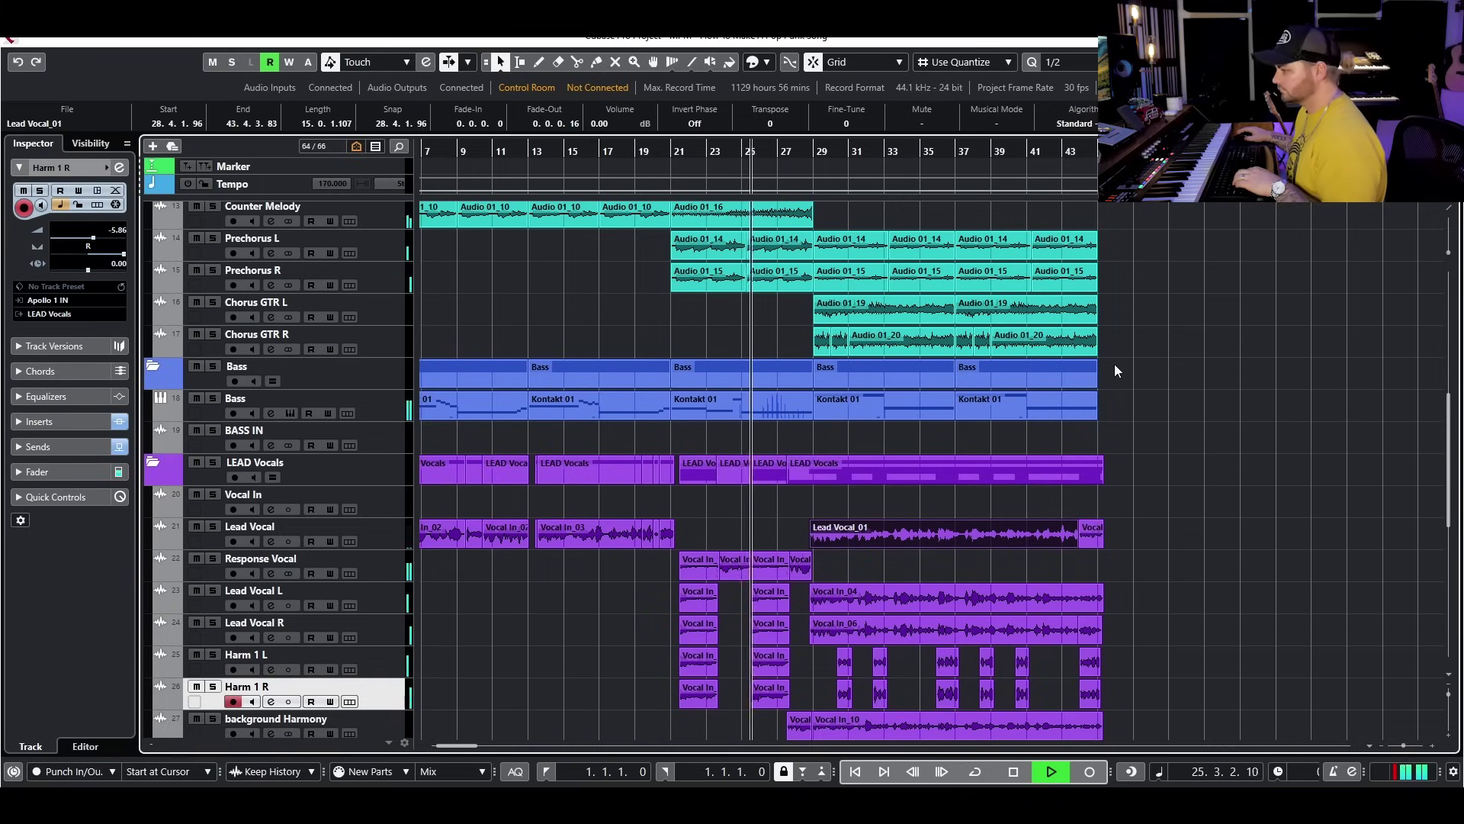
scroll(1114, 363, down, 3)
scroll(1157, 300, down, 3)
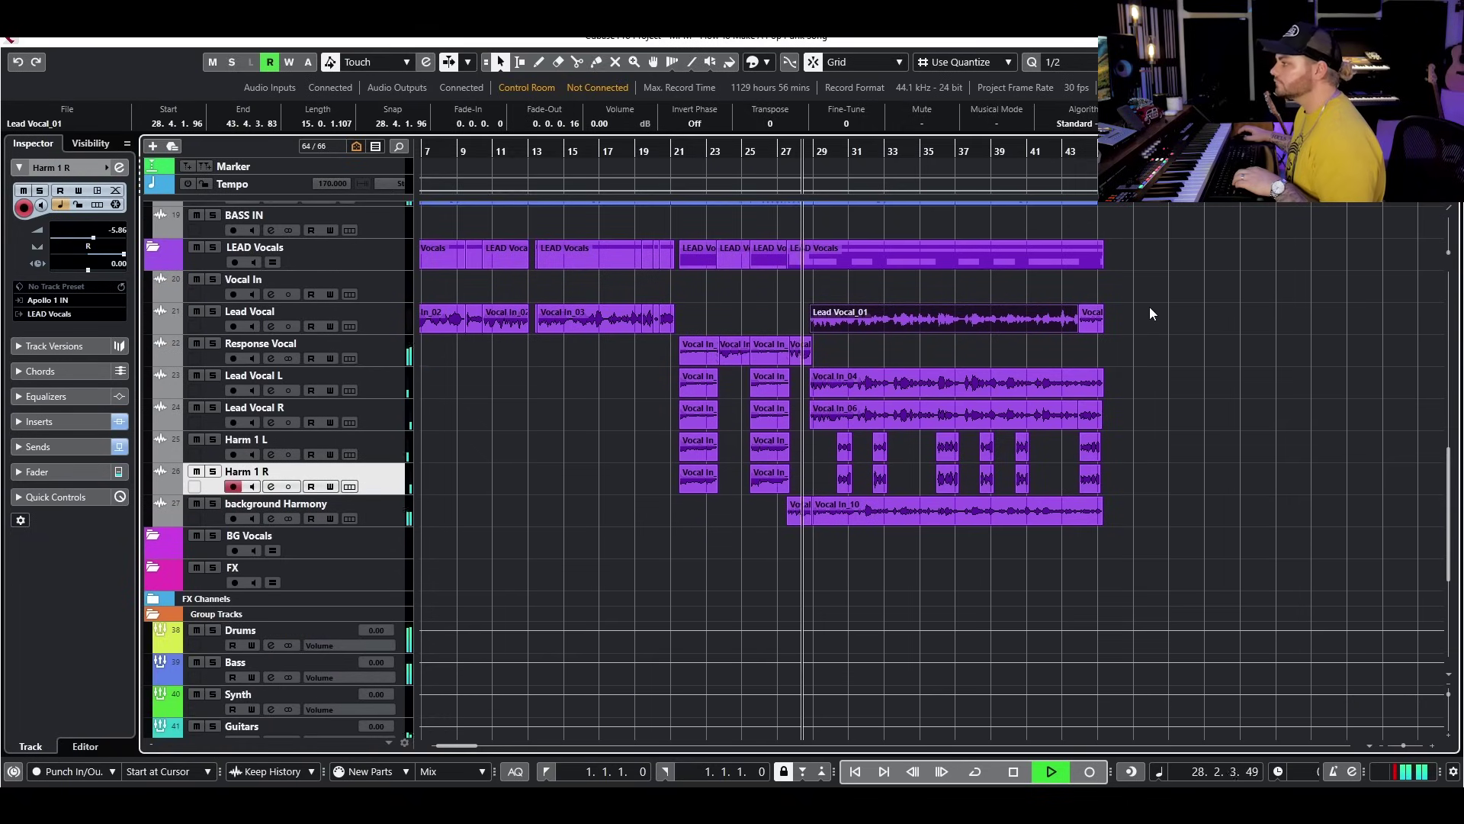
scroll(1156, 313, up, 3)
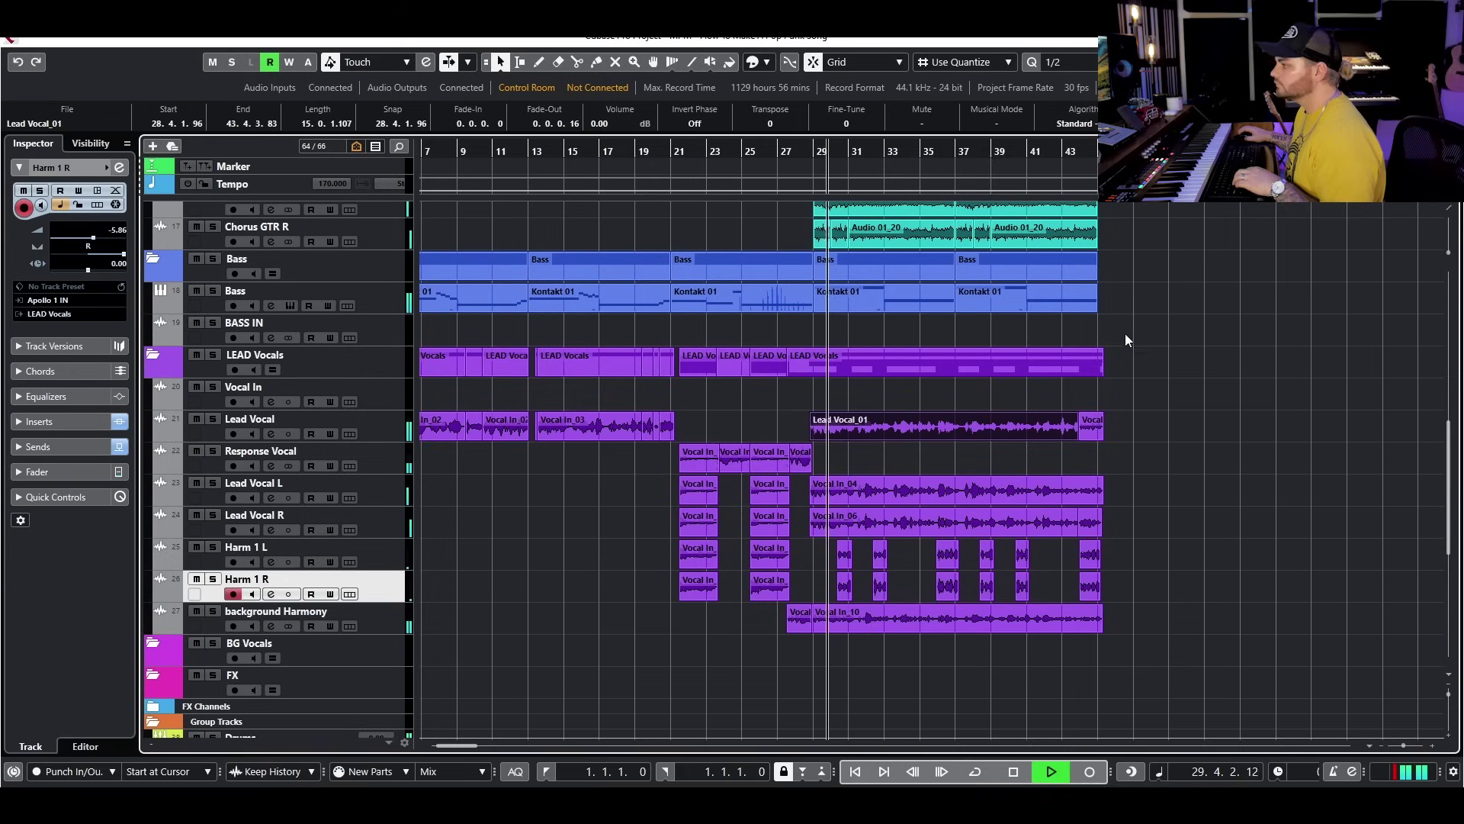
key(space)
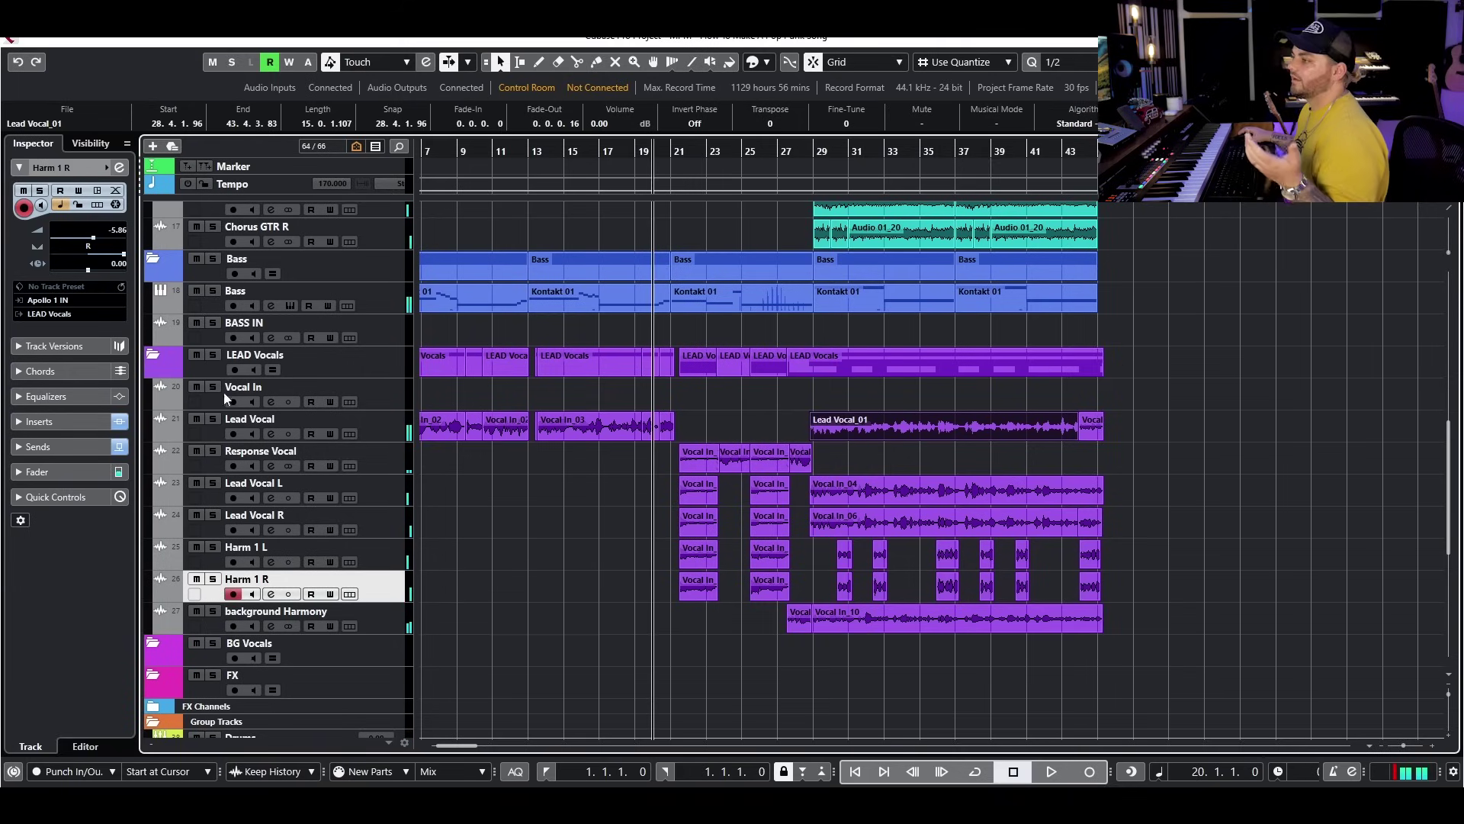
Step: Solo Lead Vocal and Lead Vocal L, with playback starting from bar 29
click(213, 419)
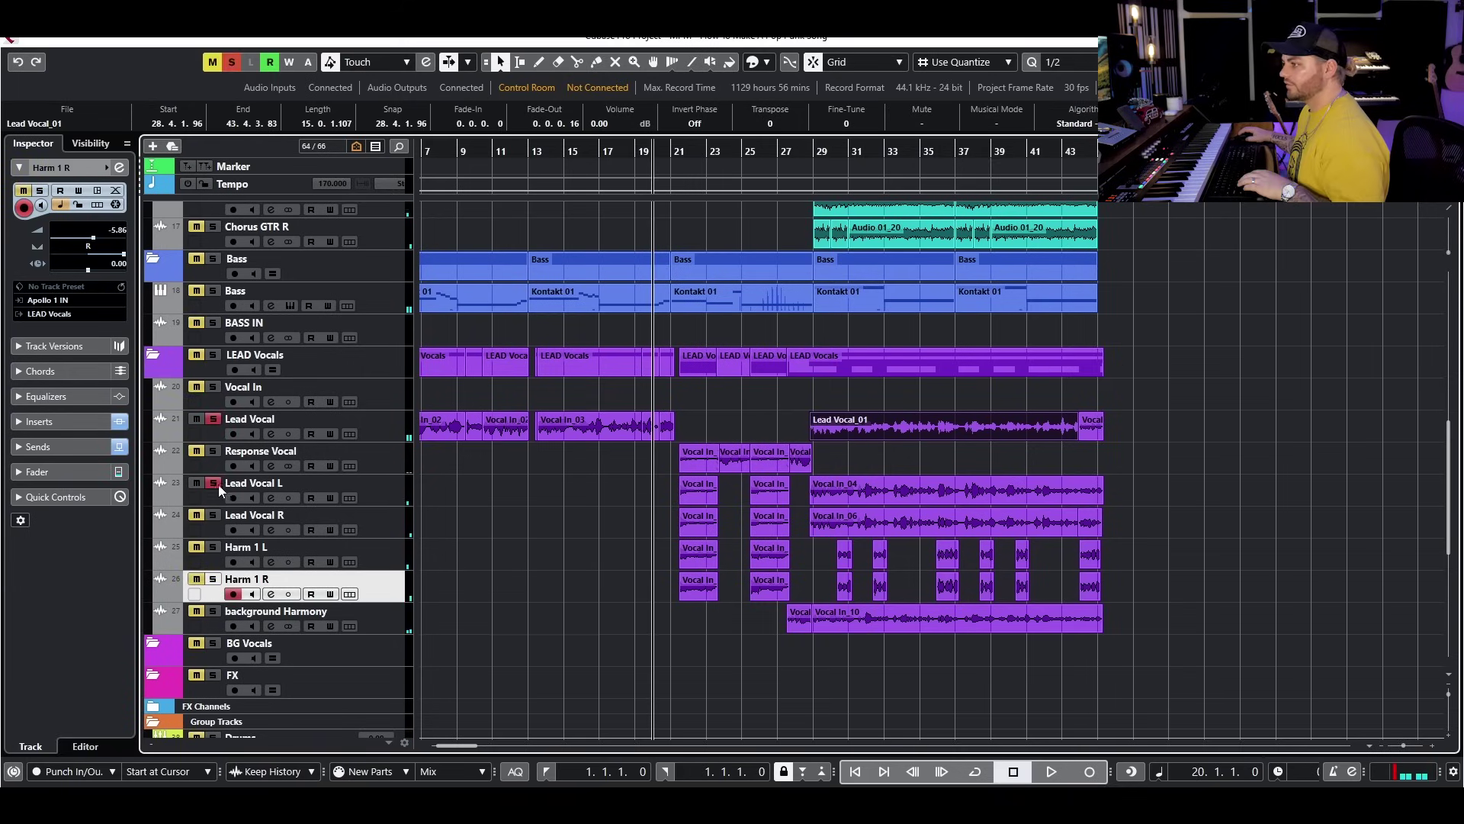
click(214, 484)
click(220, 503)
scroll(903, 466, up, 3)
click(592, 151)
scroll(740, 473, down, 4)
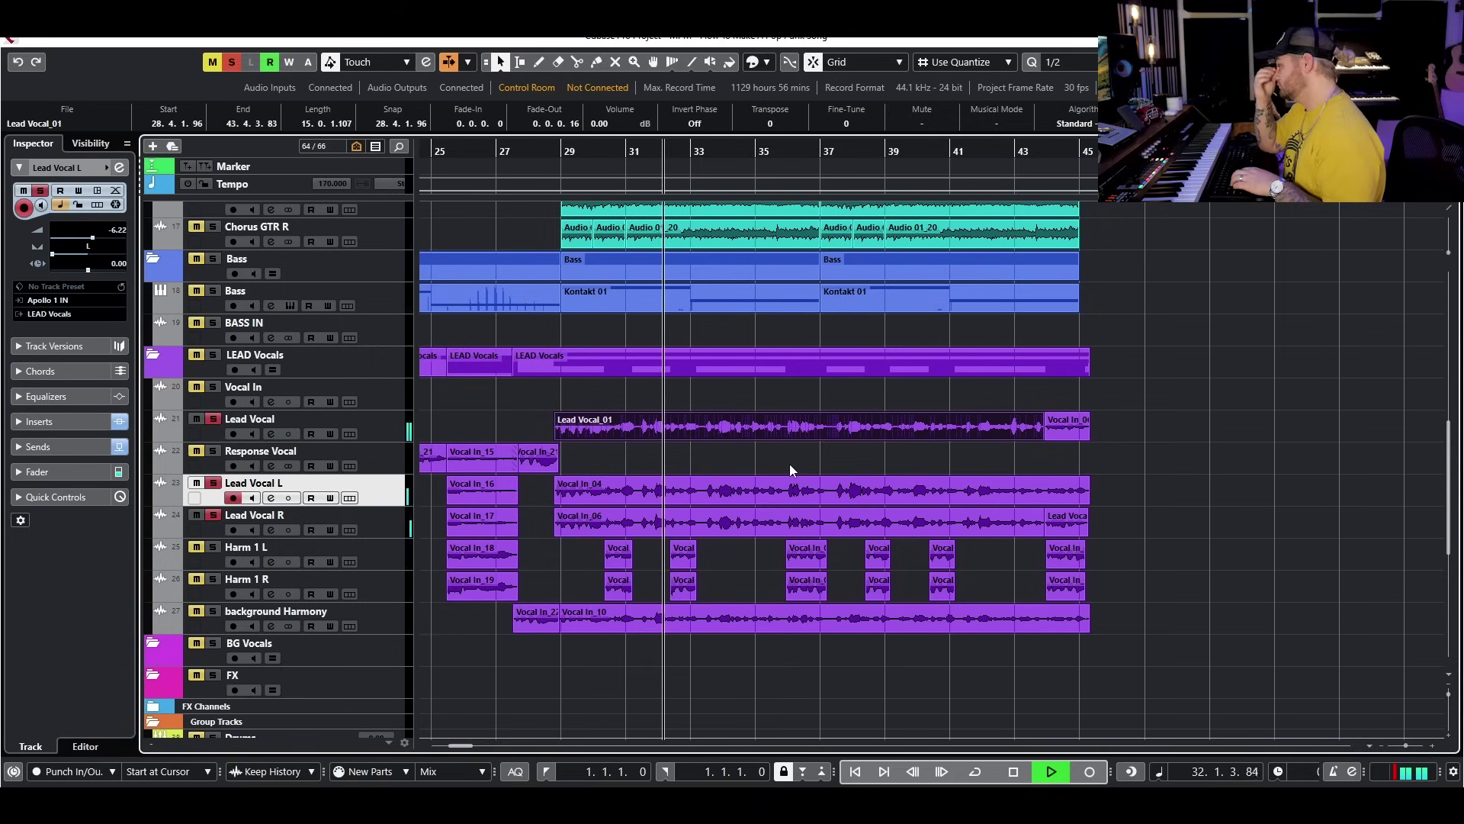
key(space)
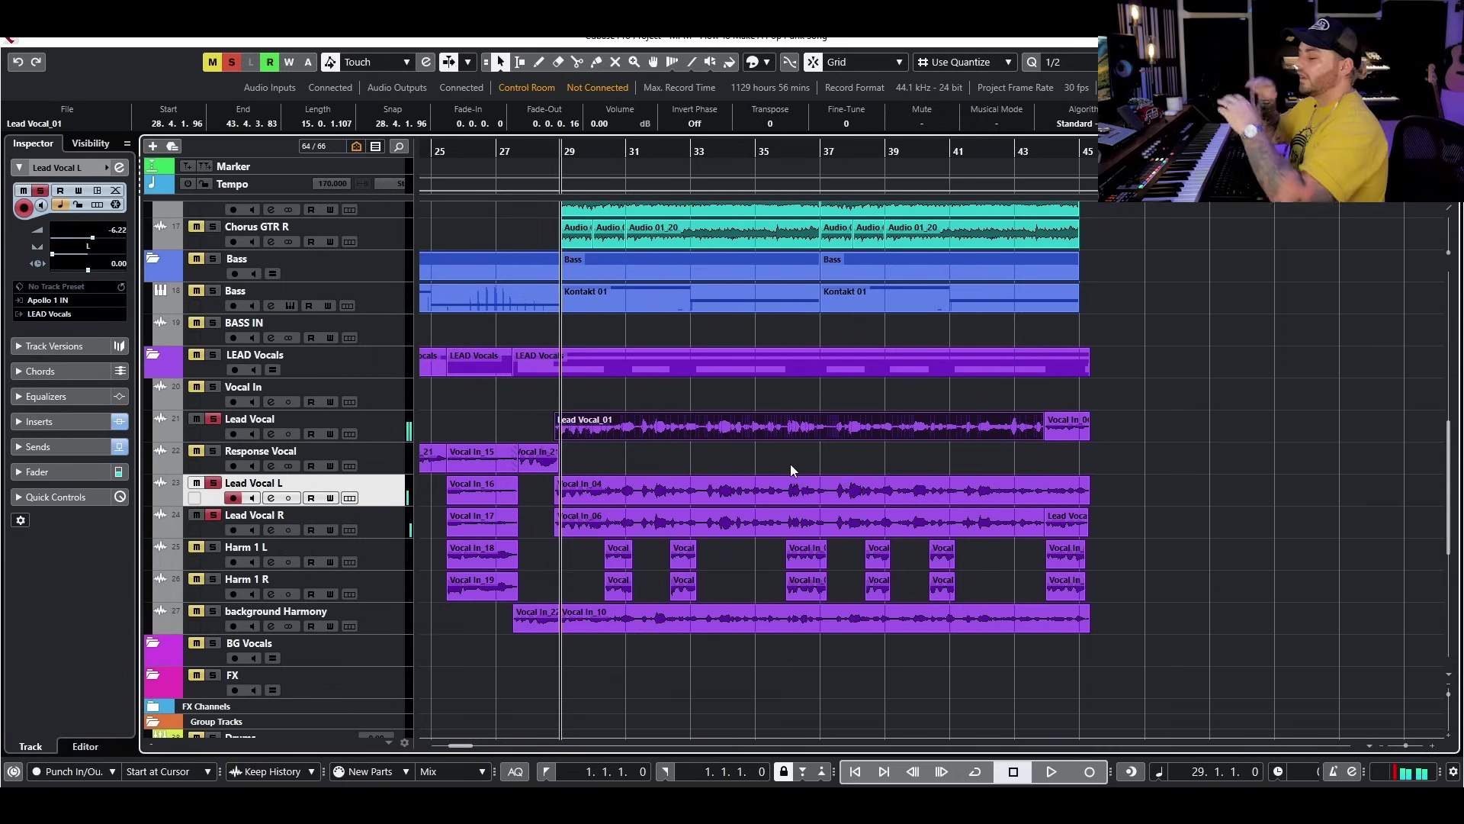
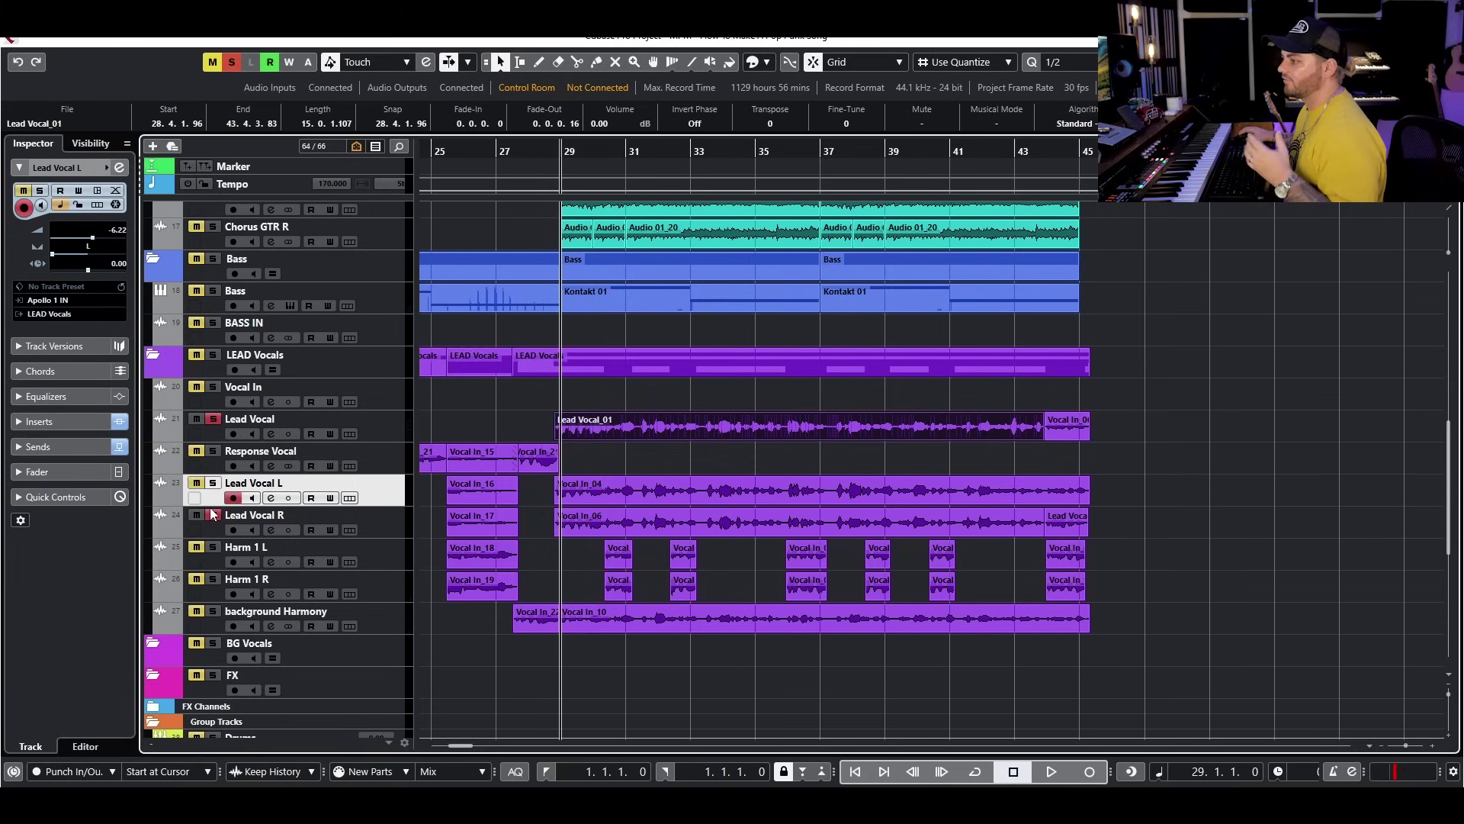
Step: Compare the Lead Vocal with its inserts and sends bypassed, then re-enable both during playback
click(271, 434)
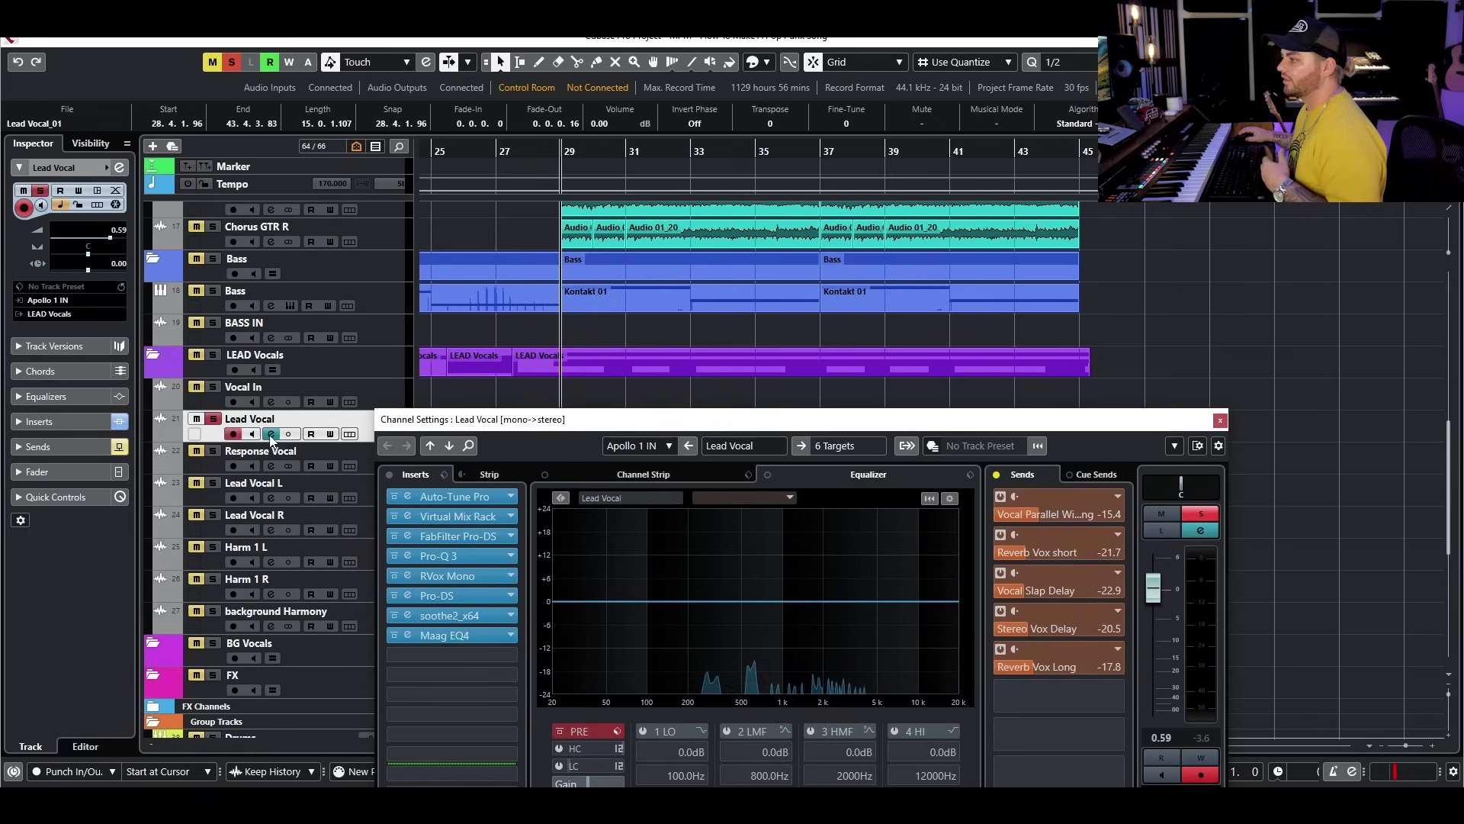
click(388, 476)
key(space)
drag(992, 426, 1003, 561)
click(1008, 611)
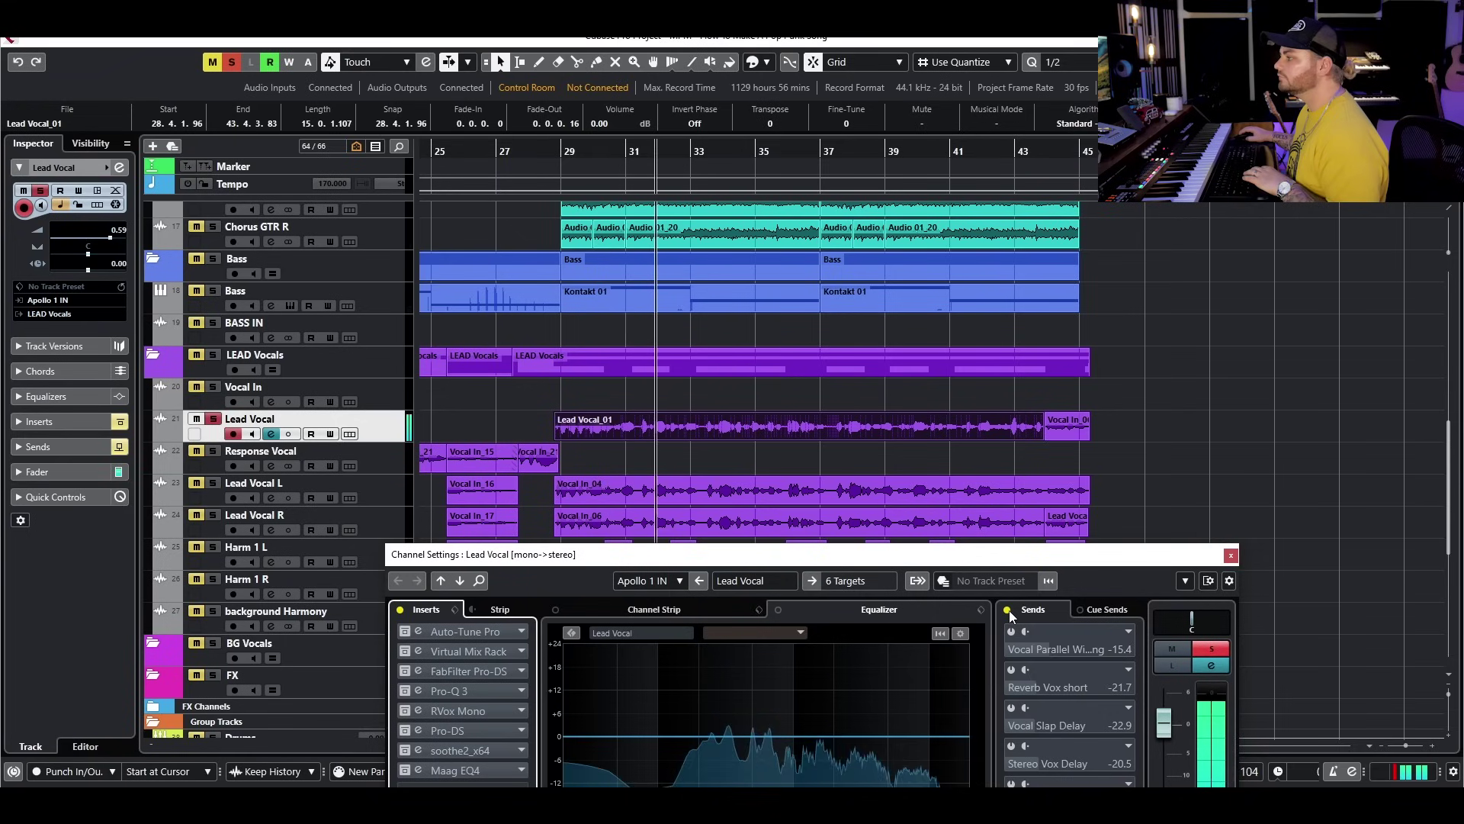
click(1009, 611)
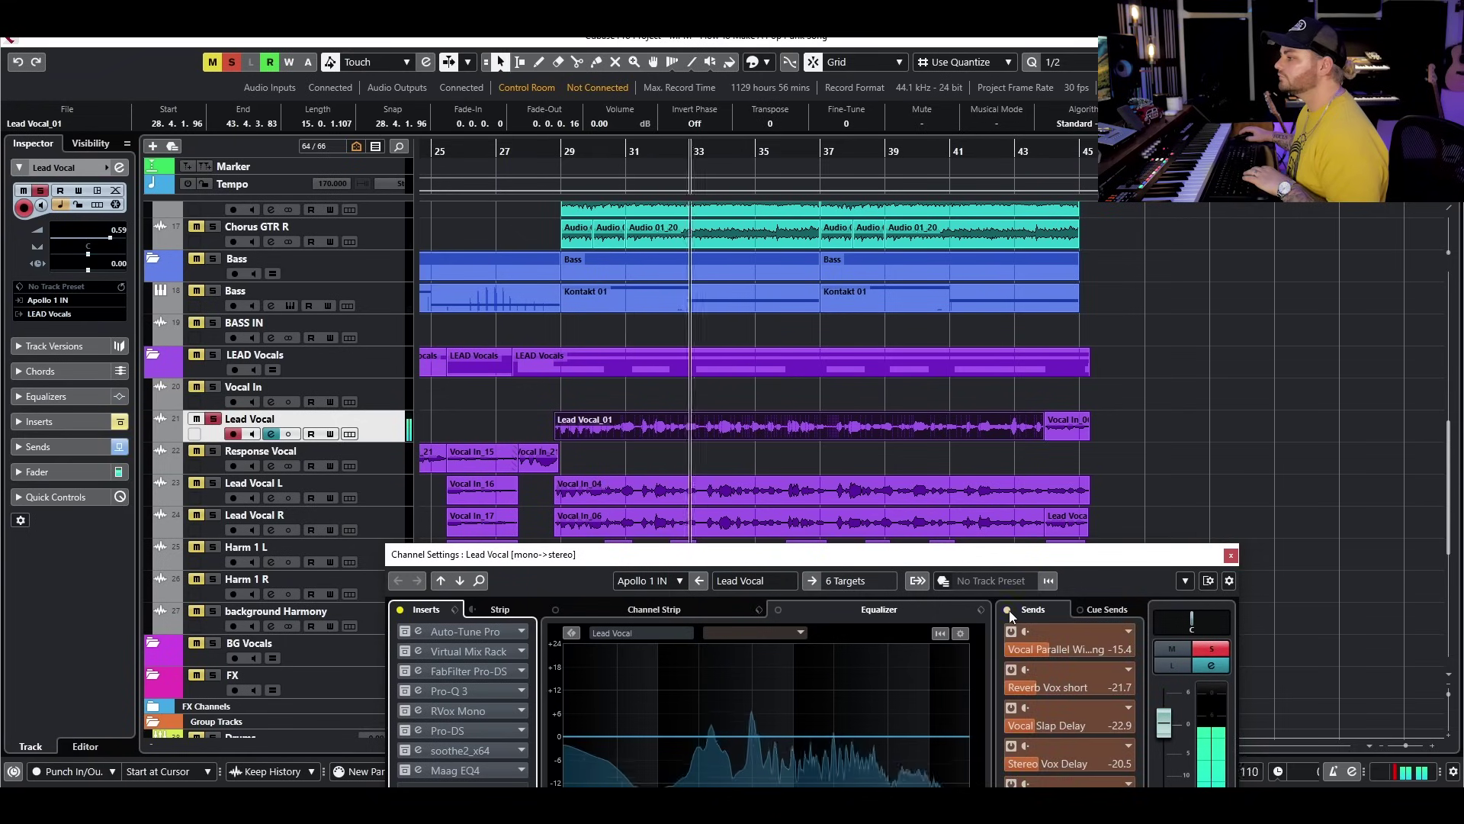
click(400, 610)
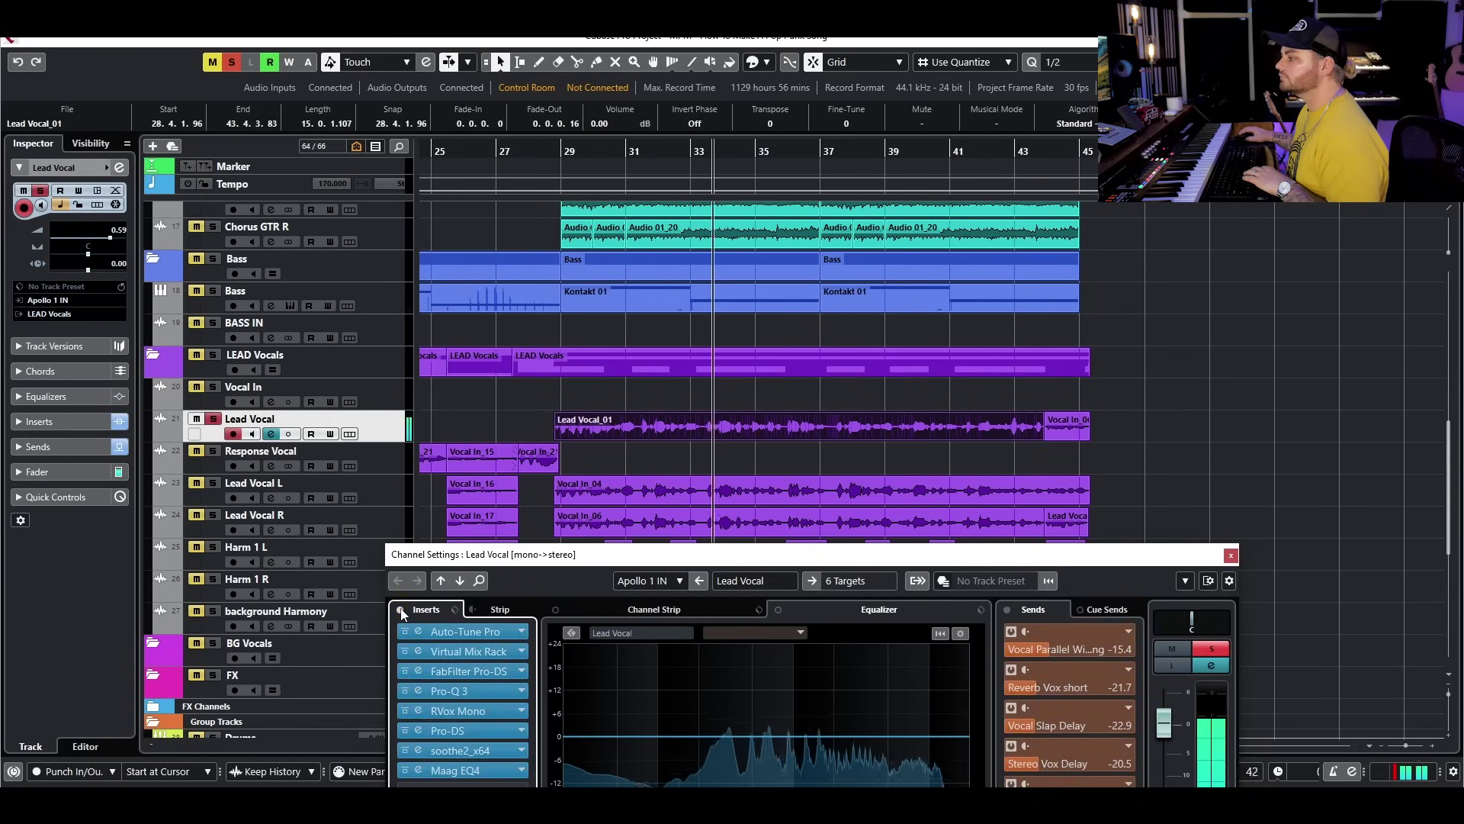
click(1231, 555)
Step: Listen to the LEAD Vocals folder soloed, then the Lead Vocal track alone, then unsolo it
click(213, 354)
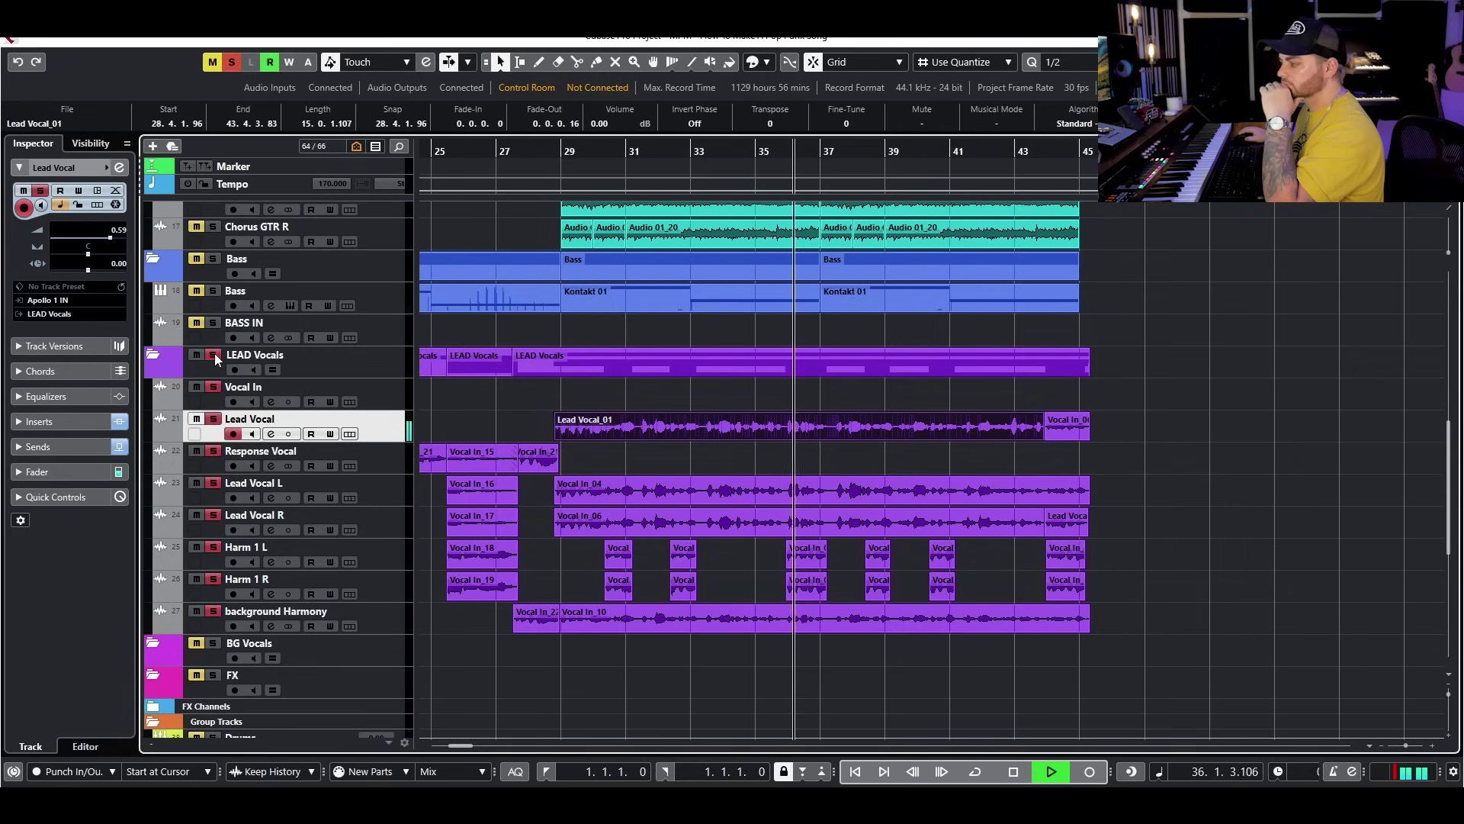
key(space)
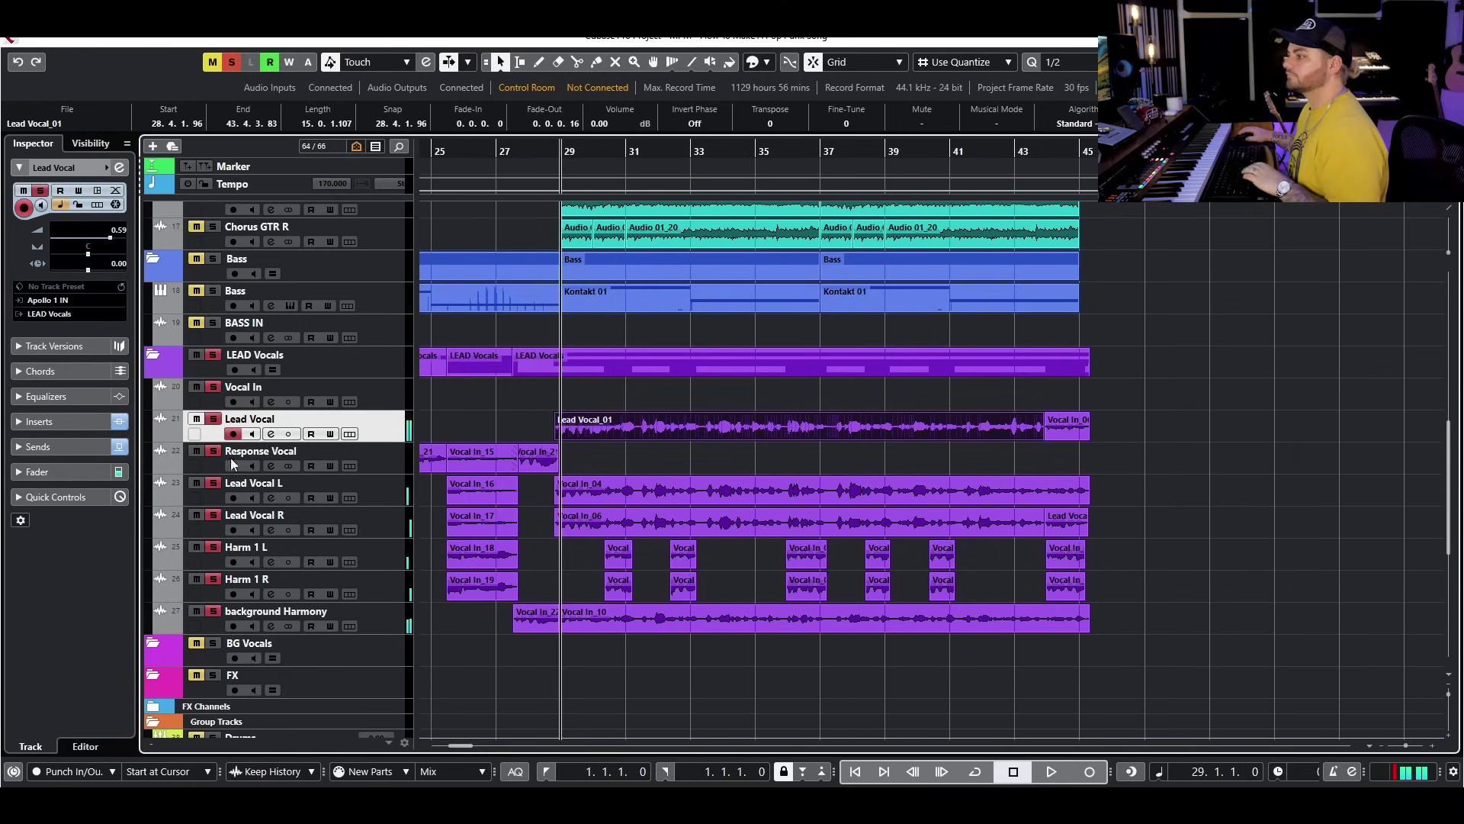
click(214, 355)
click(214, 419)
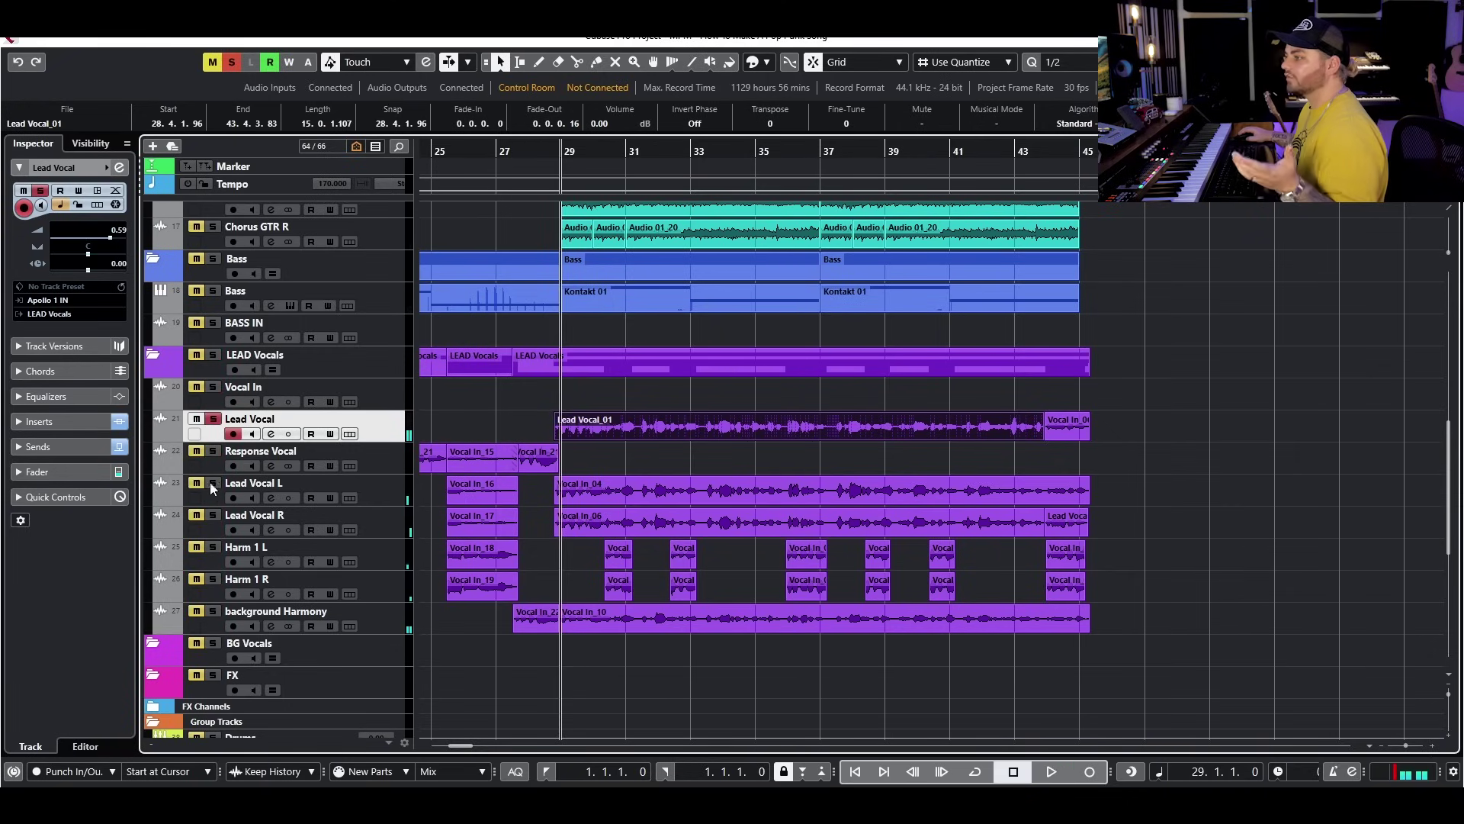
key(space)
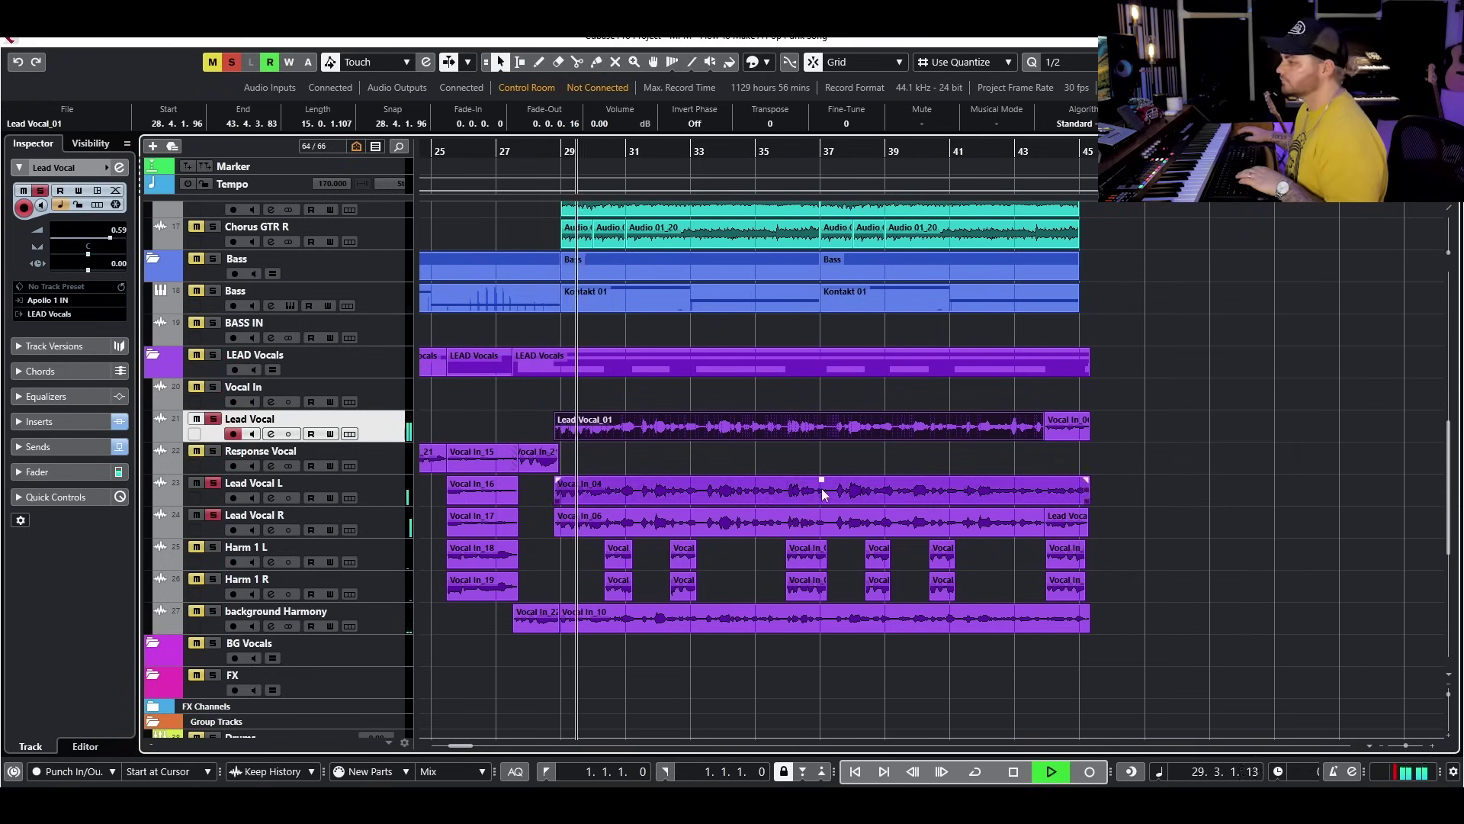
scroll(670, 437, down, 3)
key(space)
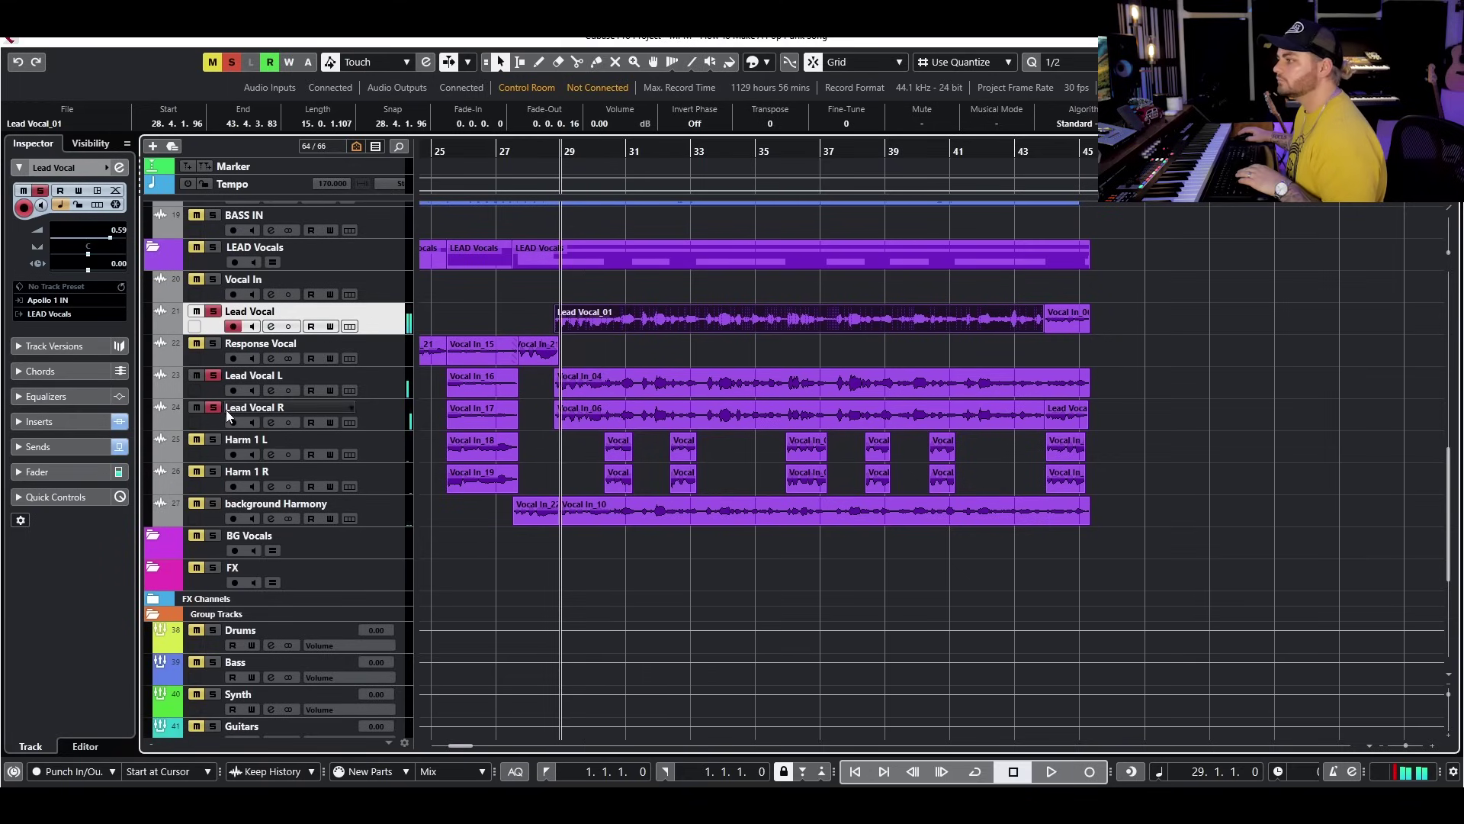
click(213, 312)
Step: Solo the background Harmony and check its Doubler4 Stereo insert during playback
click(226, 504)
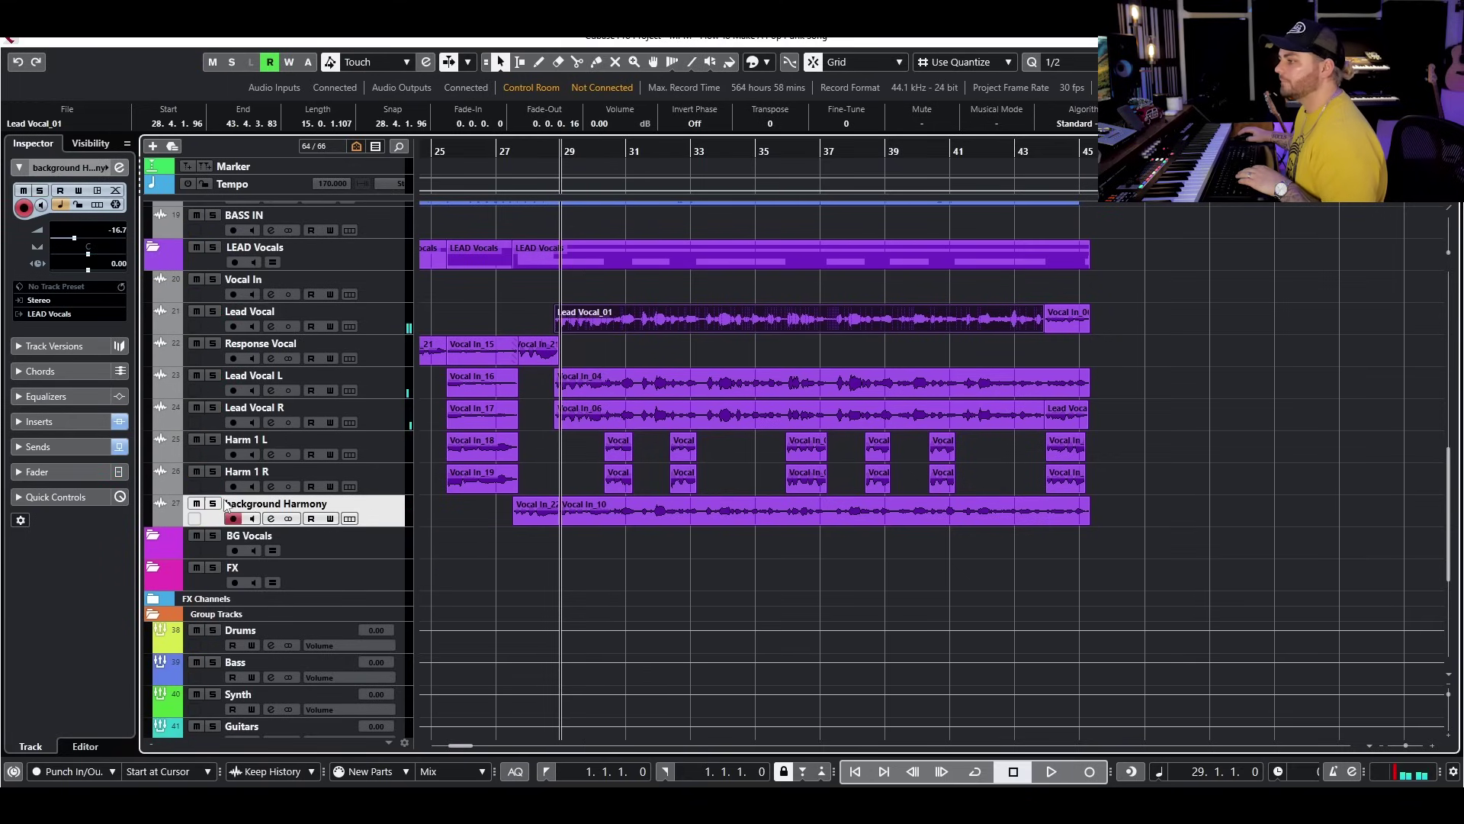
click(214, 504)
click(270, 519)
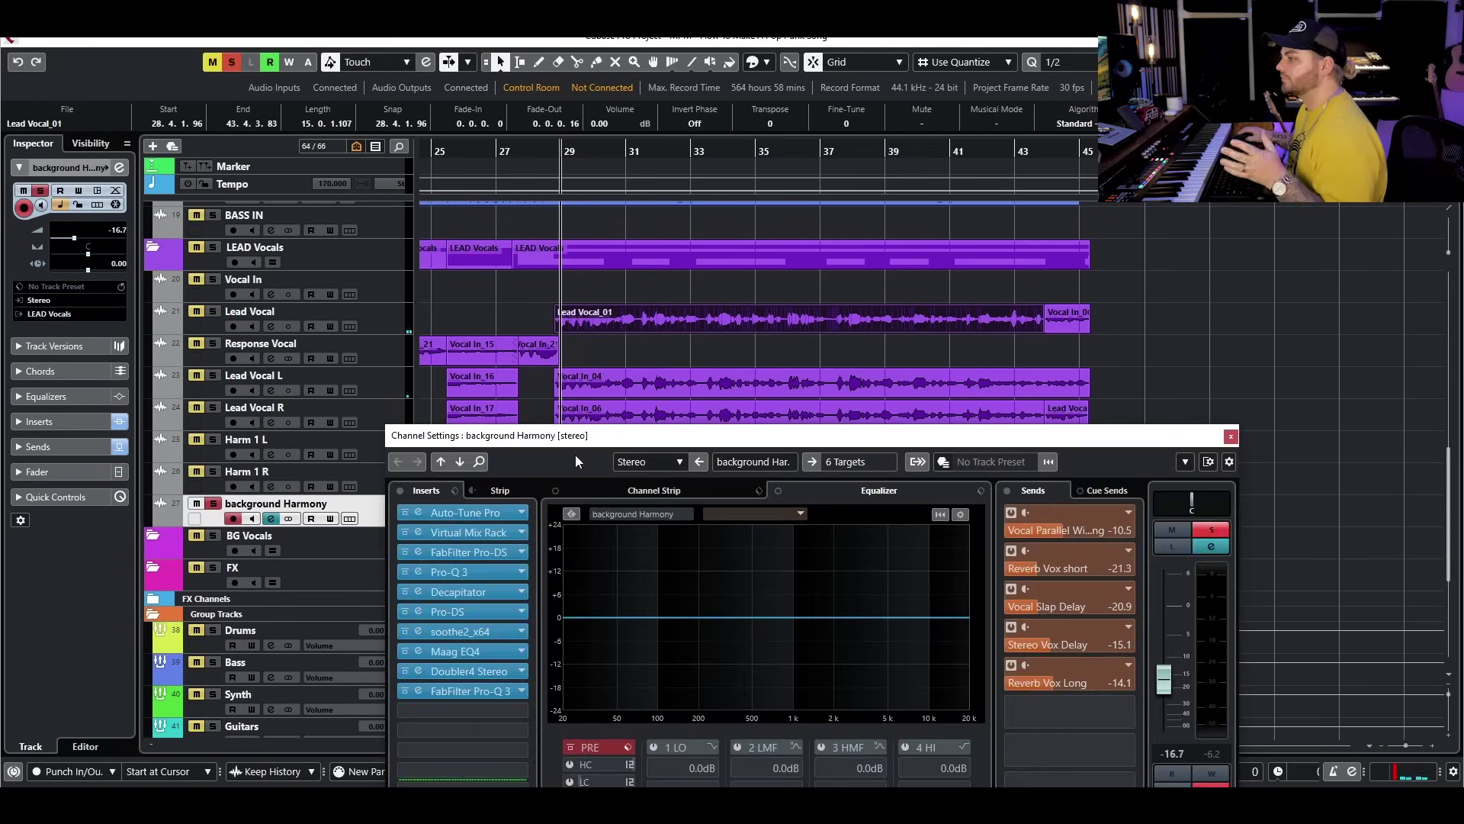
click(518, 526)
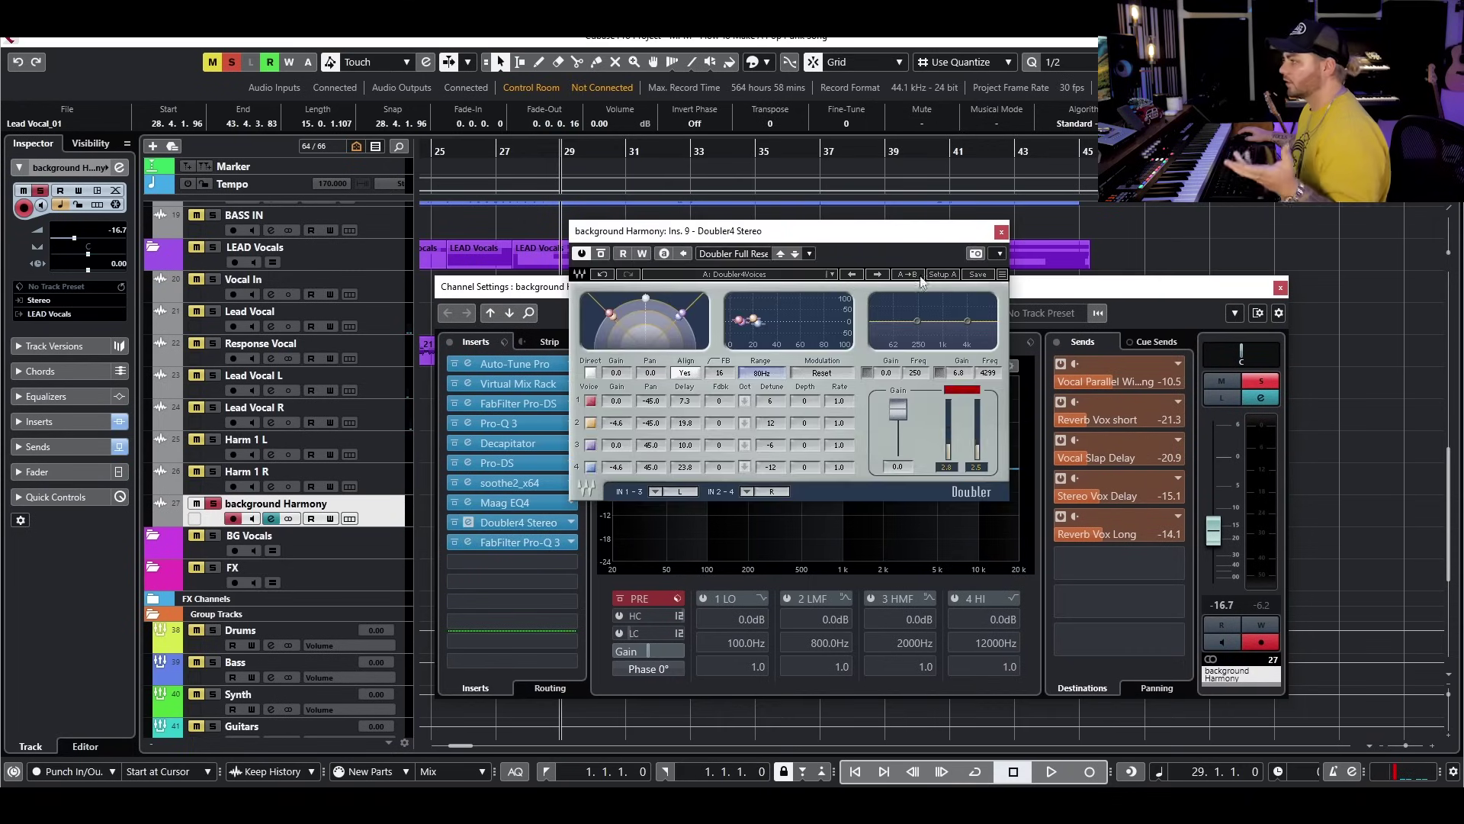
click(1002, 232)
key(space)
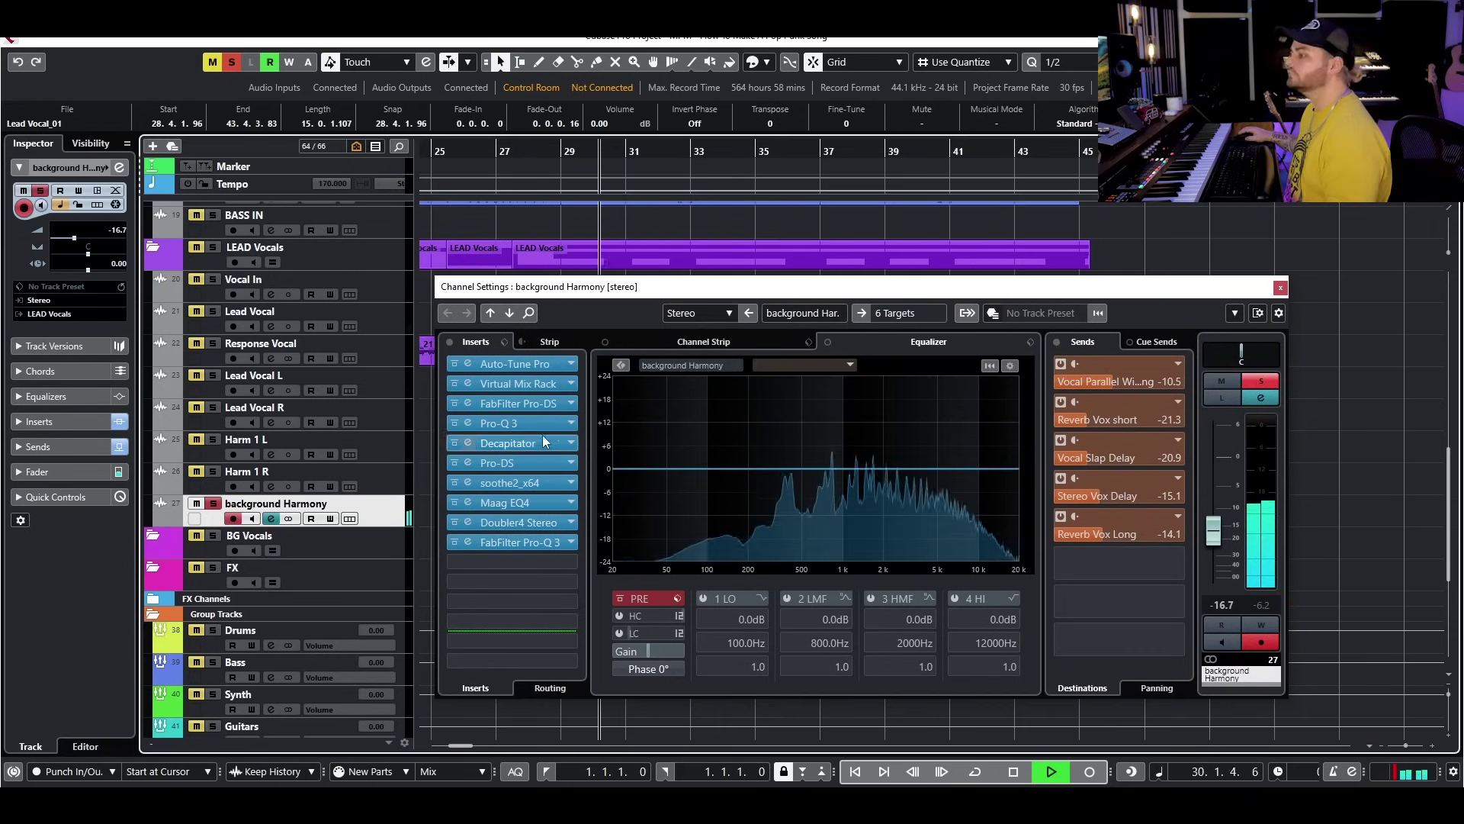
Step: Close the Harmony channel settings and add Lead Vocal, Lead Vocal L and Lead Vocal R to the solo
click(1281, 287)
click(213, 311)
click(213, 376)
click(213, 407)
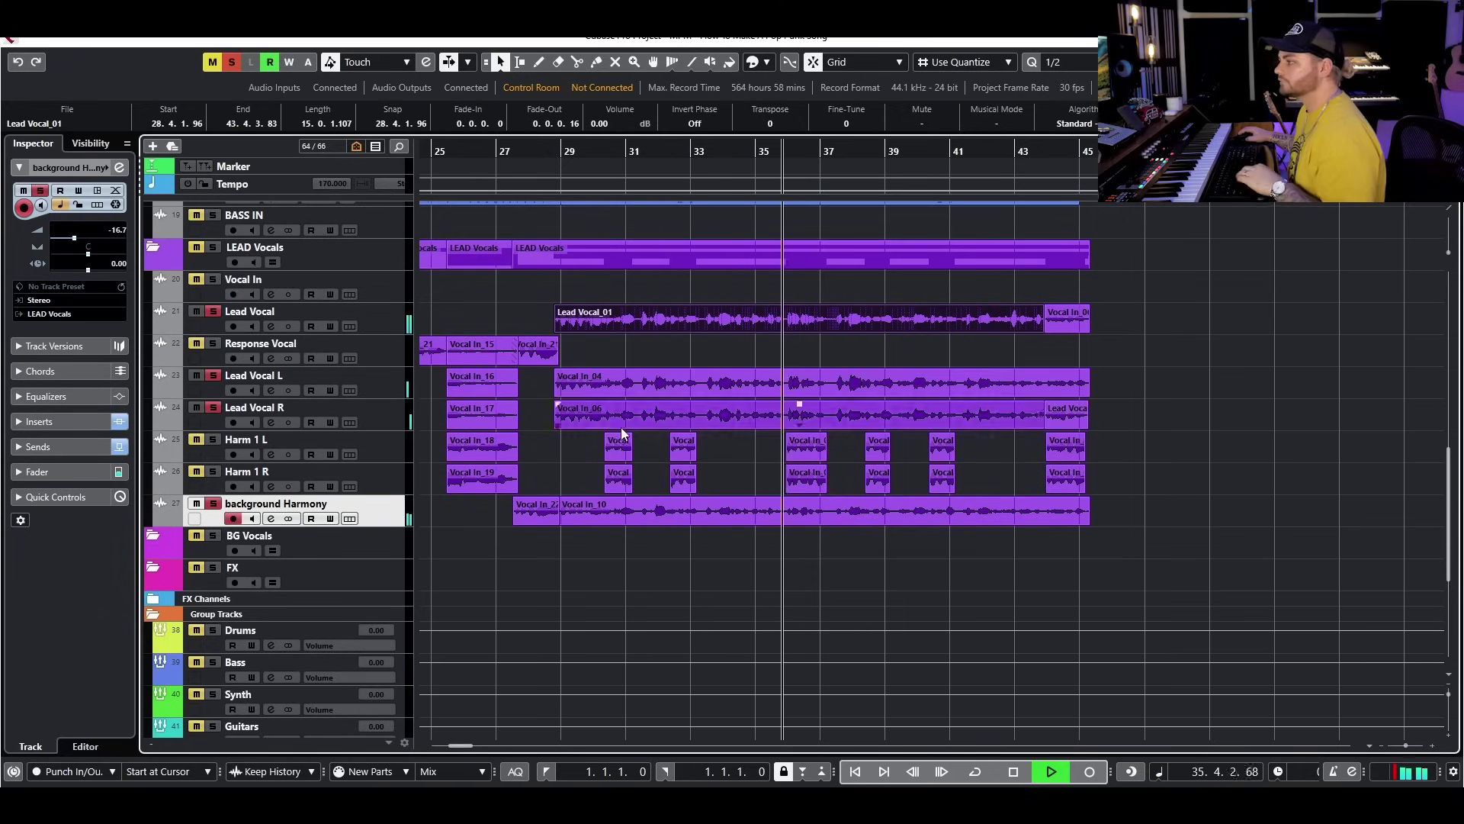
Step: Select the Harm 1 R track and solo the LEAD Vocals folder from bar 29
key(space)
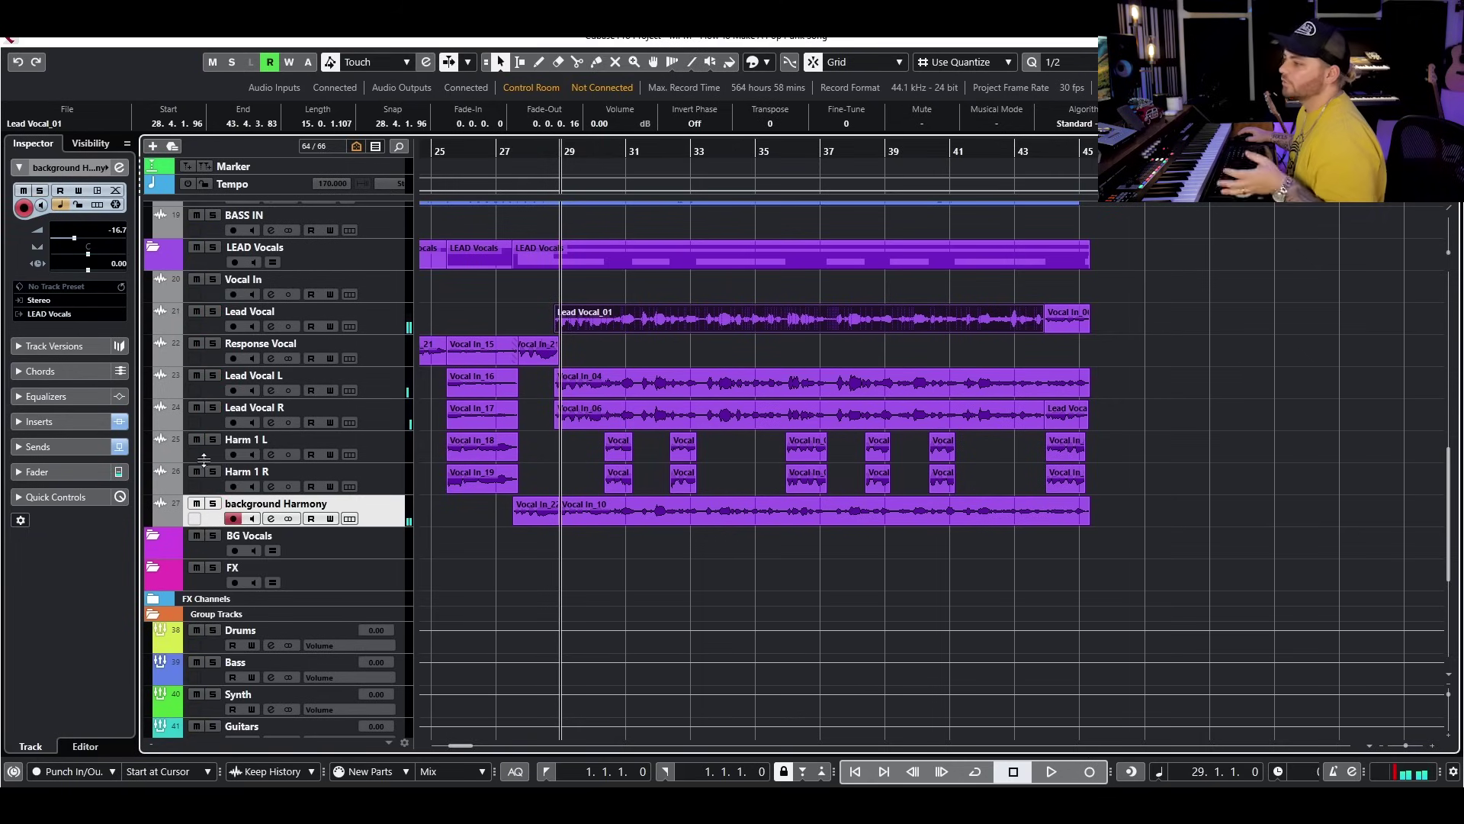
click(213, 483)
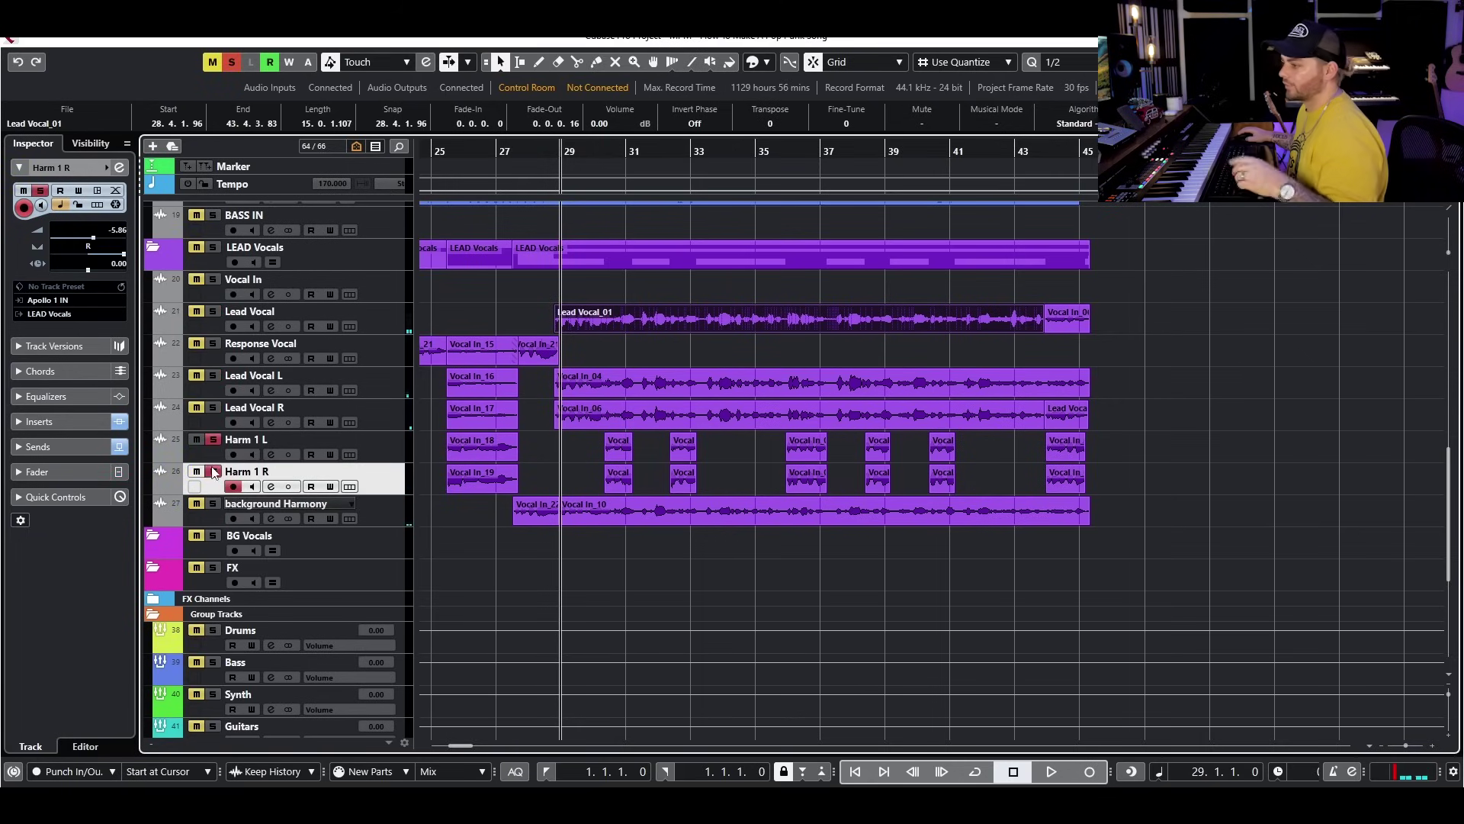
click(600, 153)
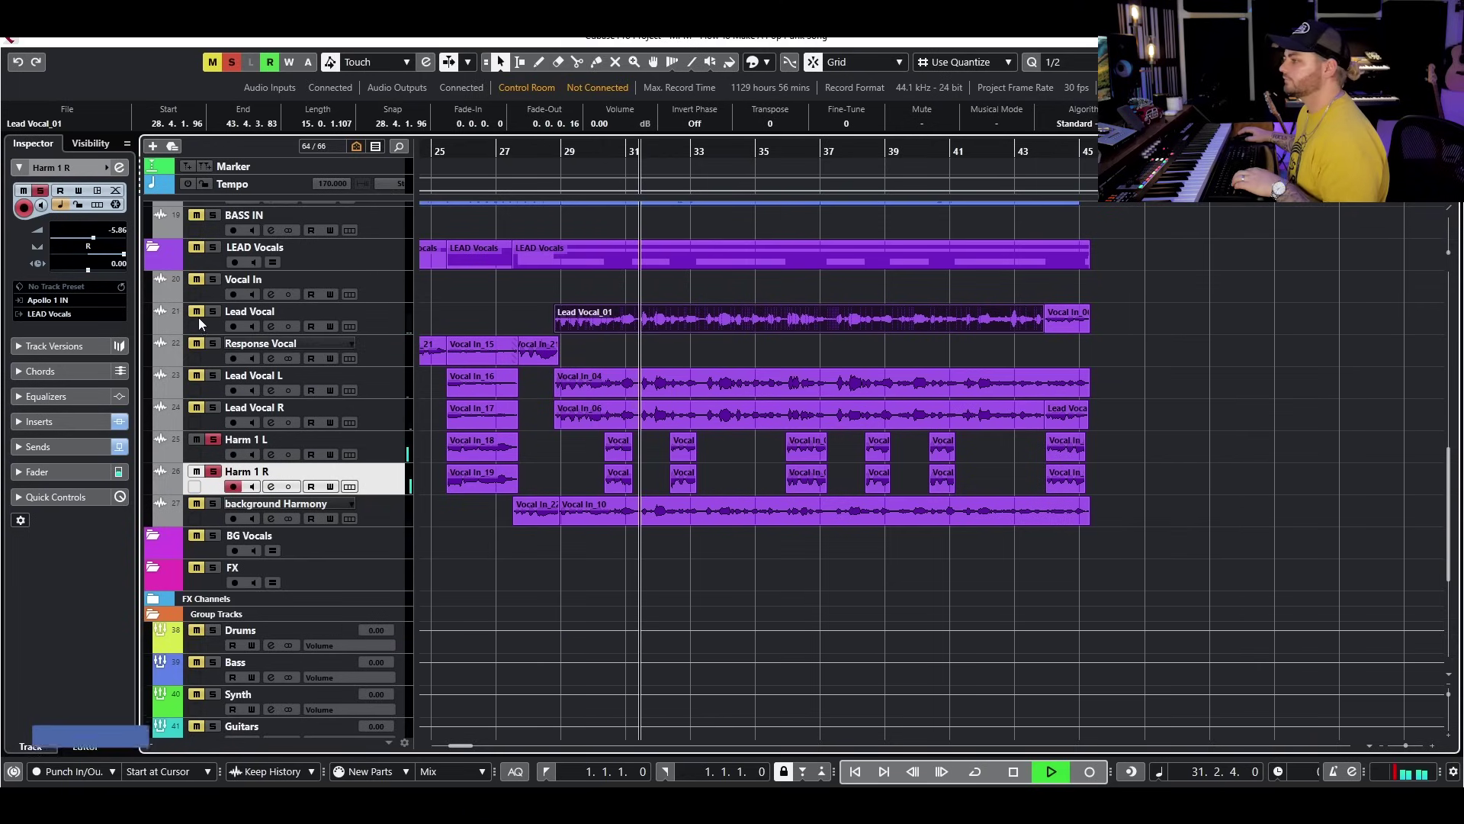
click(214, 247)
click(594, 155)
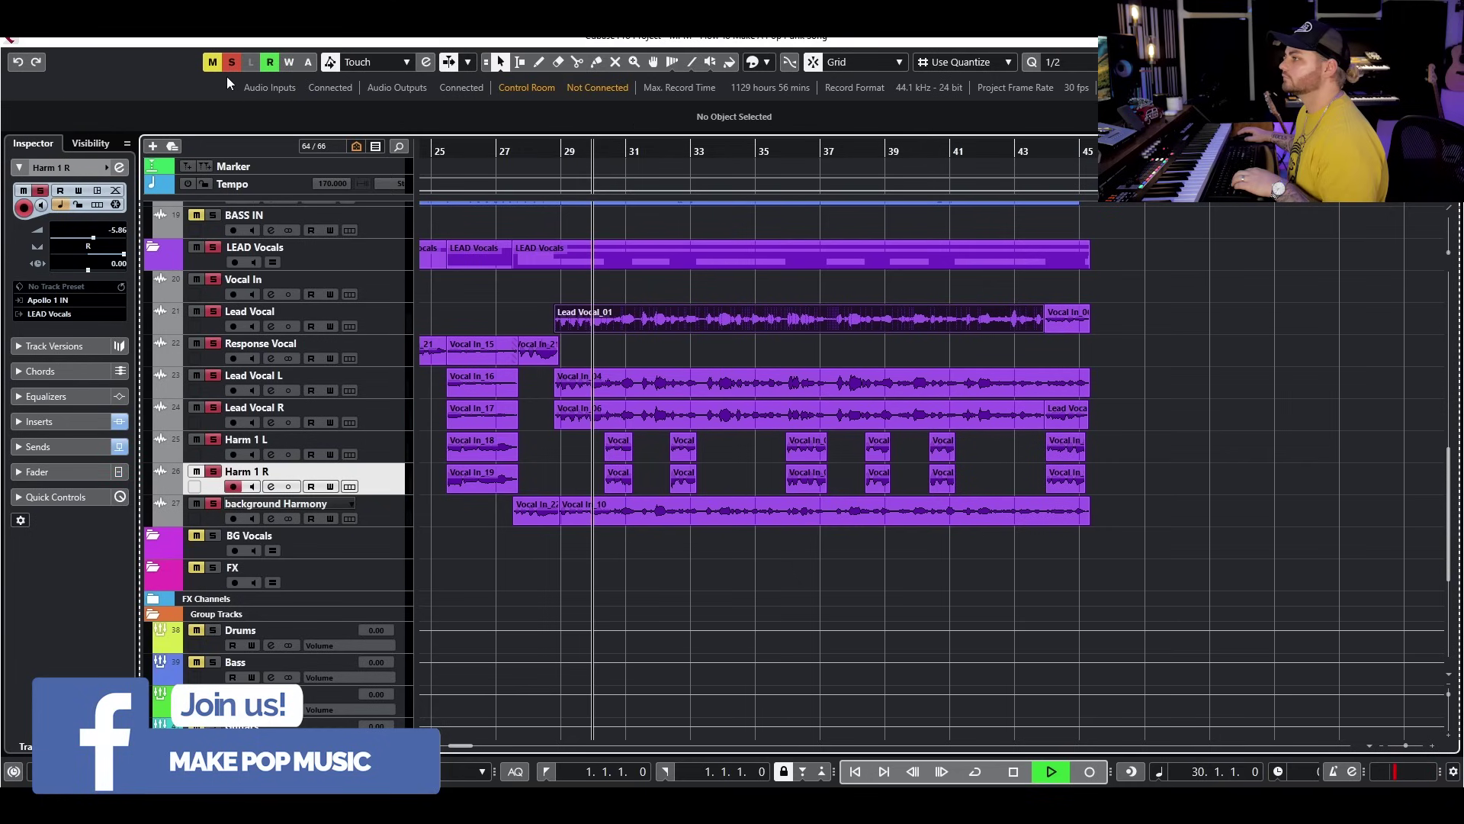
Step: Clear all solos, stop playback and place the position near bar 24
click(231, 64)
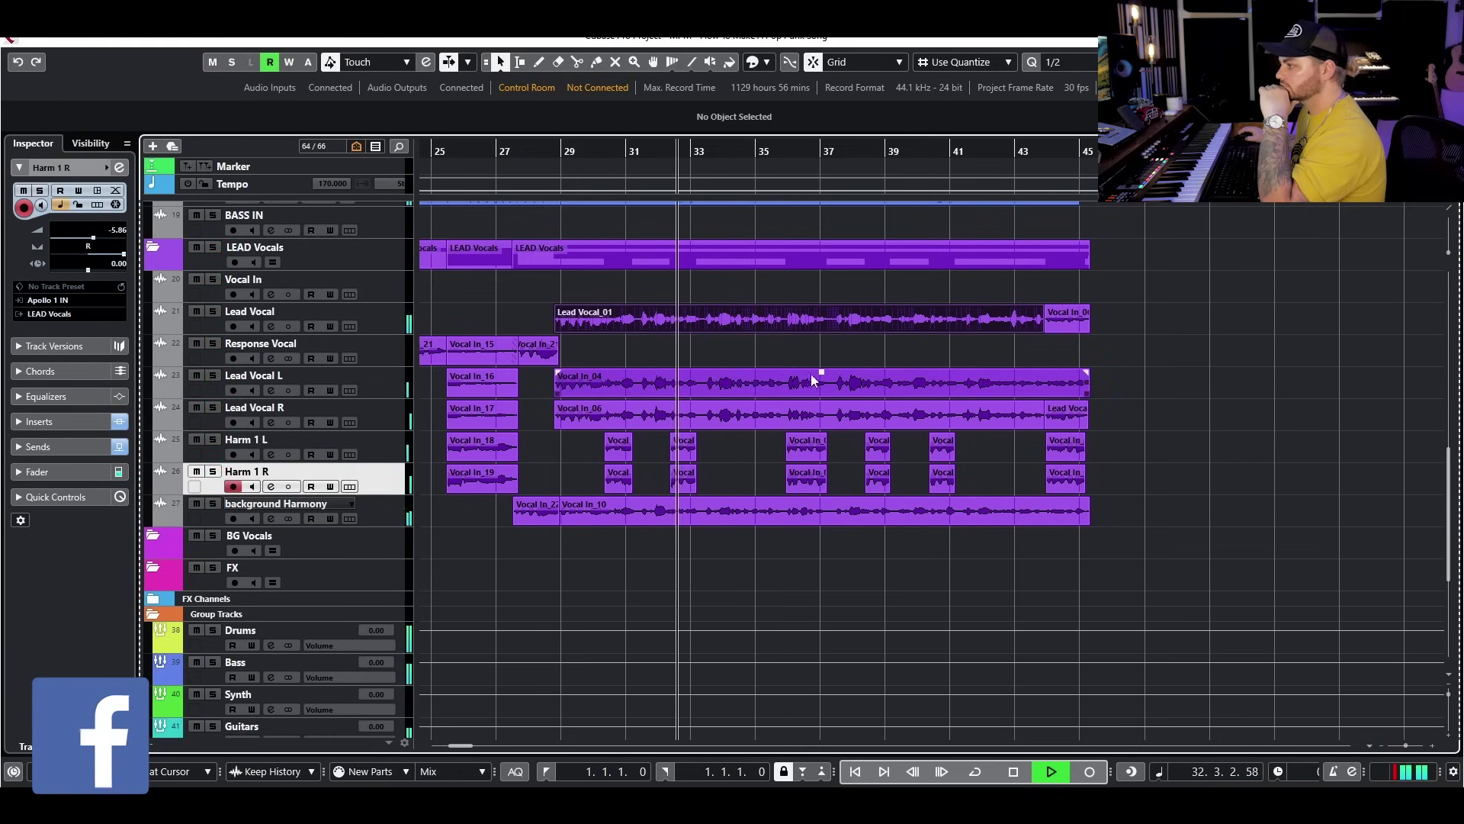
scroll(775, 378, up, 5)
scroll(881, 413, up, 10)
scroll(936, 400, down, 12)
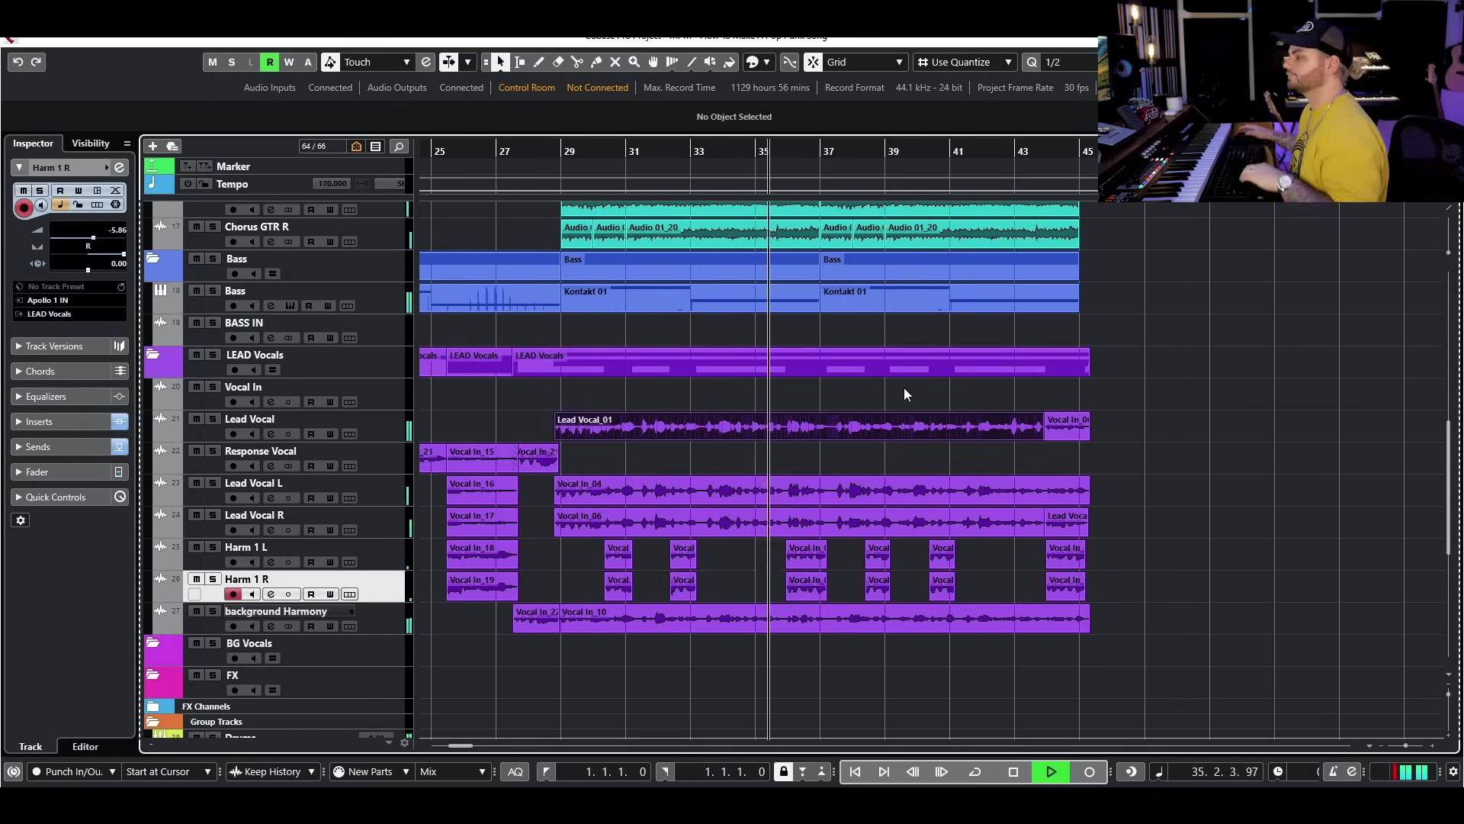
key(space)
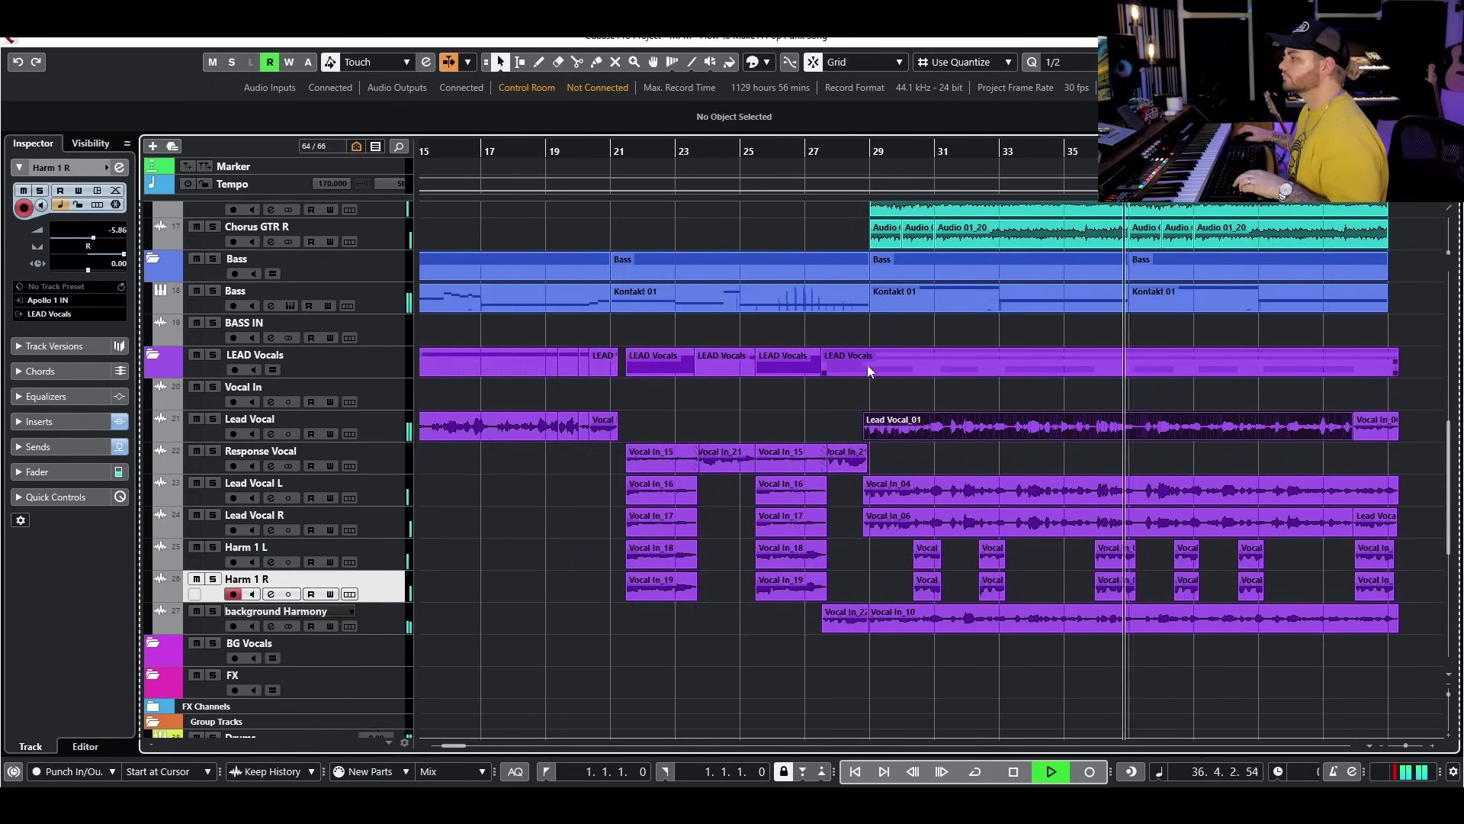
click(723, 152)
scroll(772, 300, down, 10)
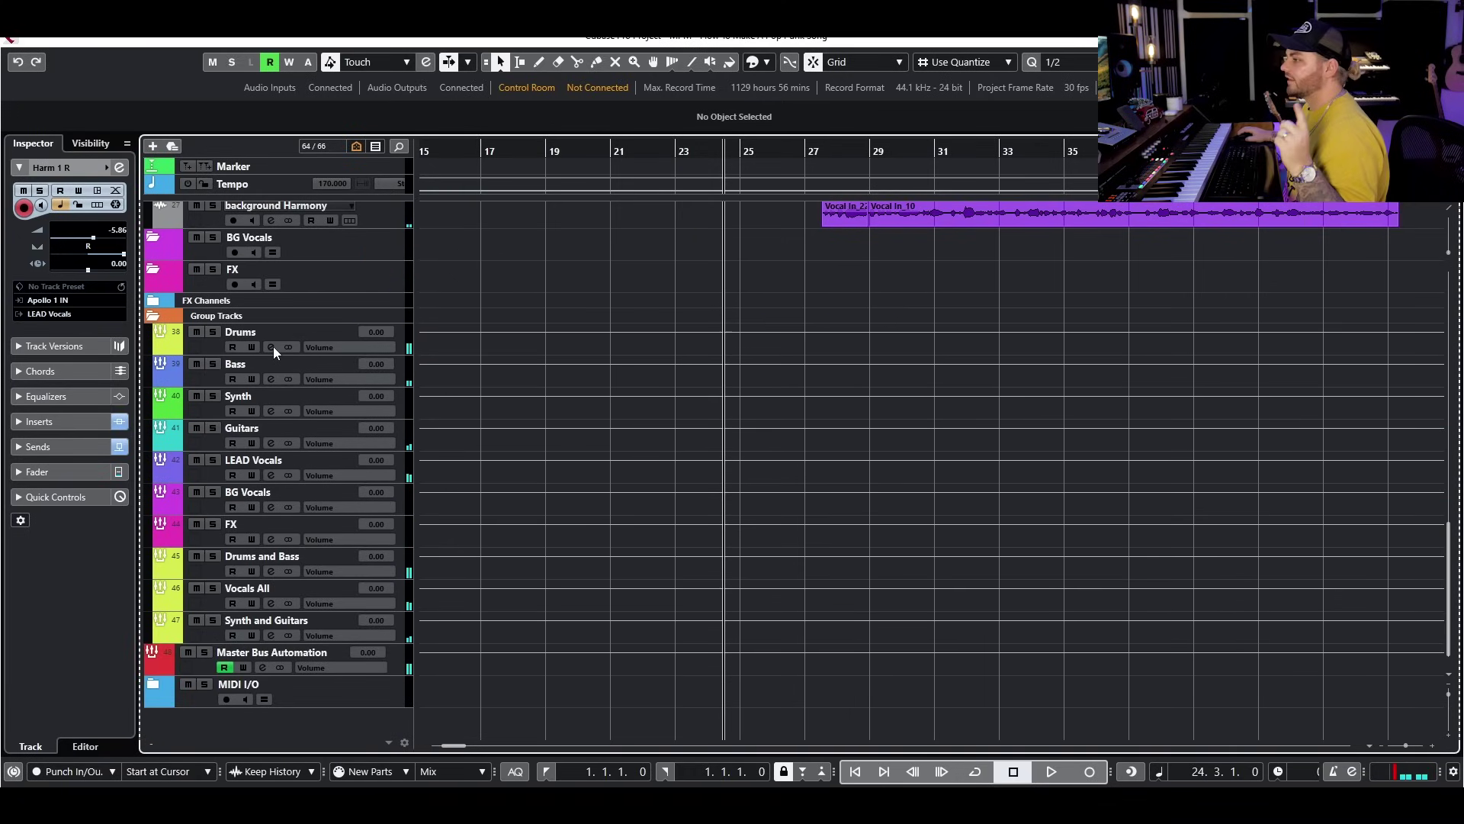
Step: Load a Phaser into the first insert of the Drums group channel
click(271, 347)
click(484, 367)
text(phaser)
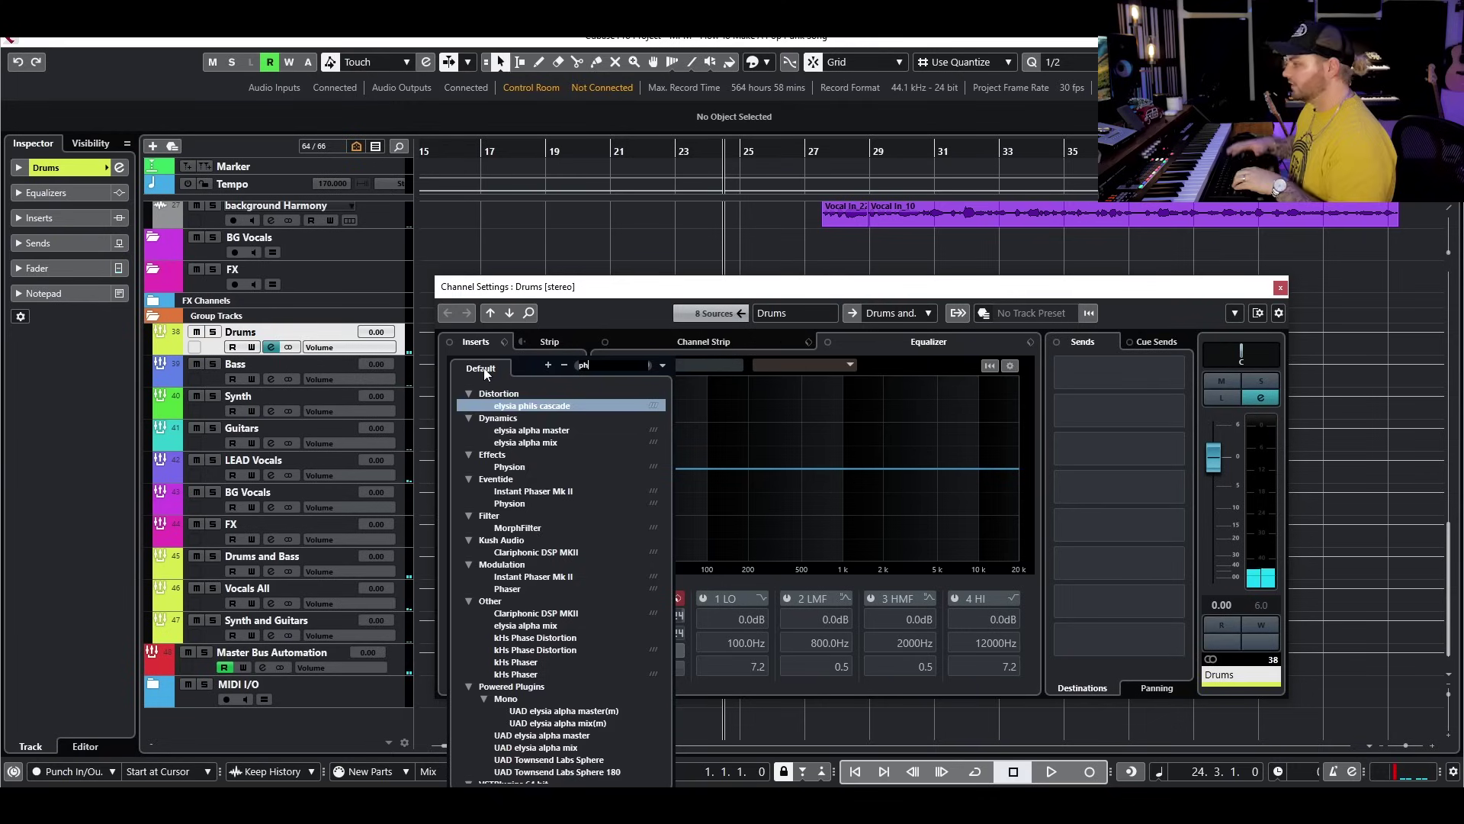
click(533, 444)
drag(1358, 272, 816, 348)
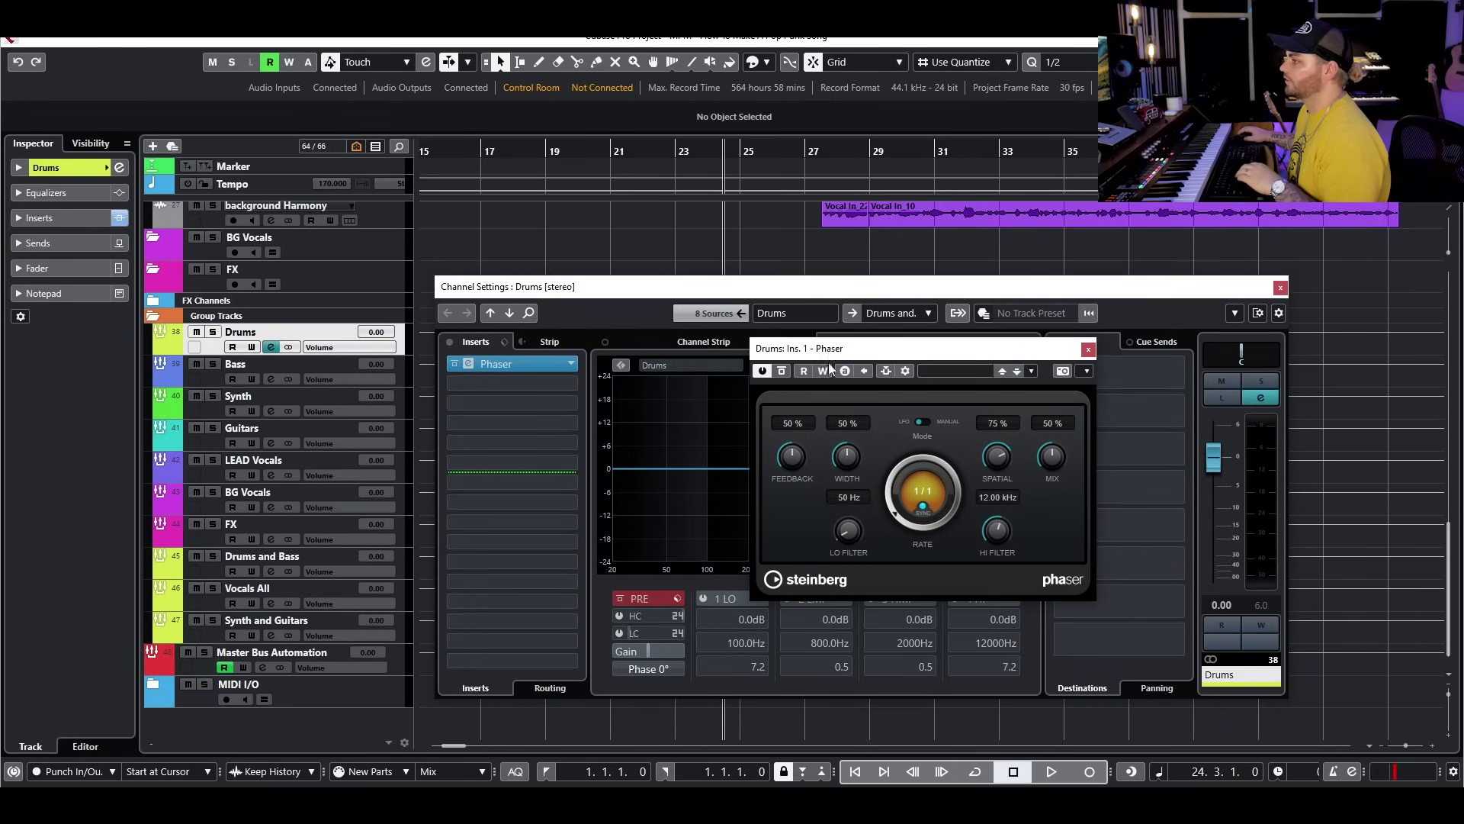
Step: Solo the Drums and audition the Phaser mix at 0% and back up, then remove it
click(213, 331)
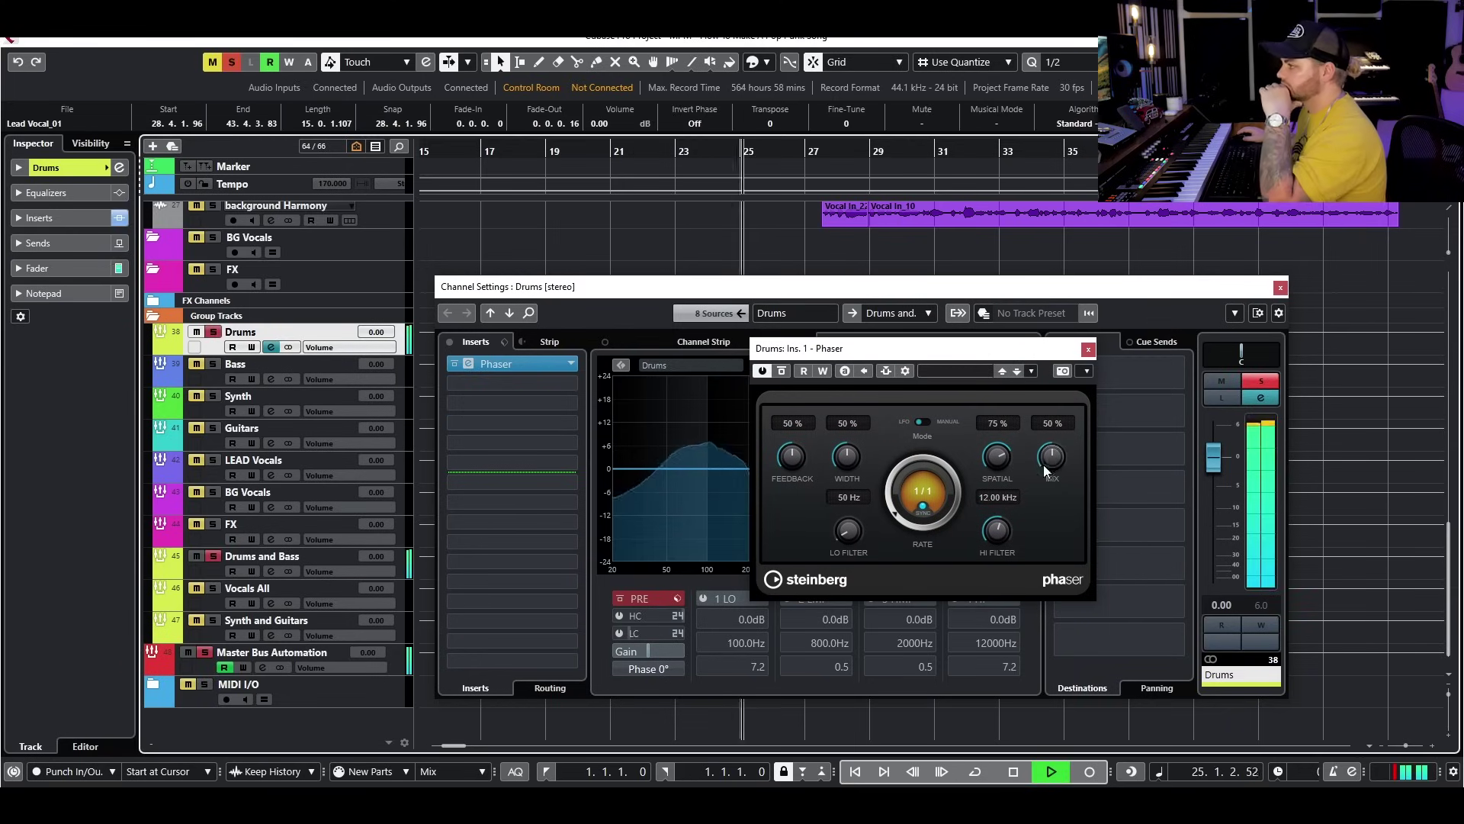
drag(1052, 456, 1022, 630)
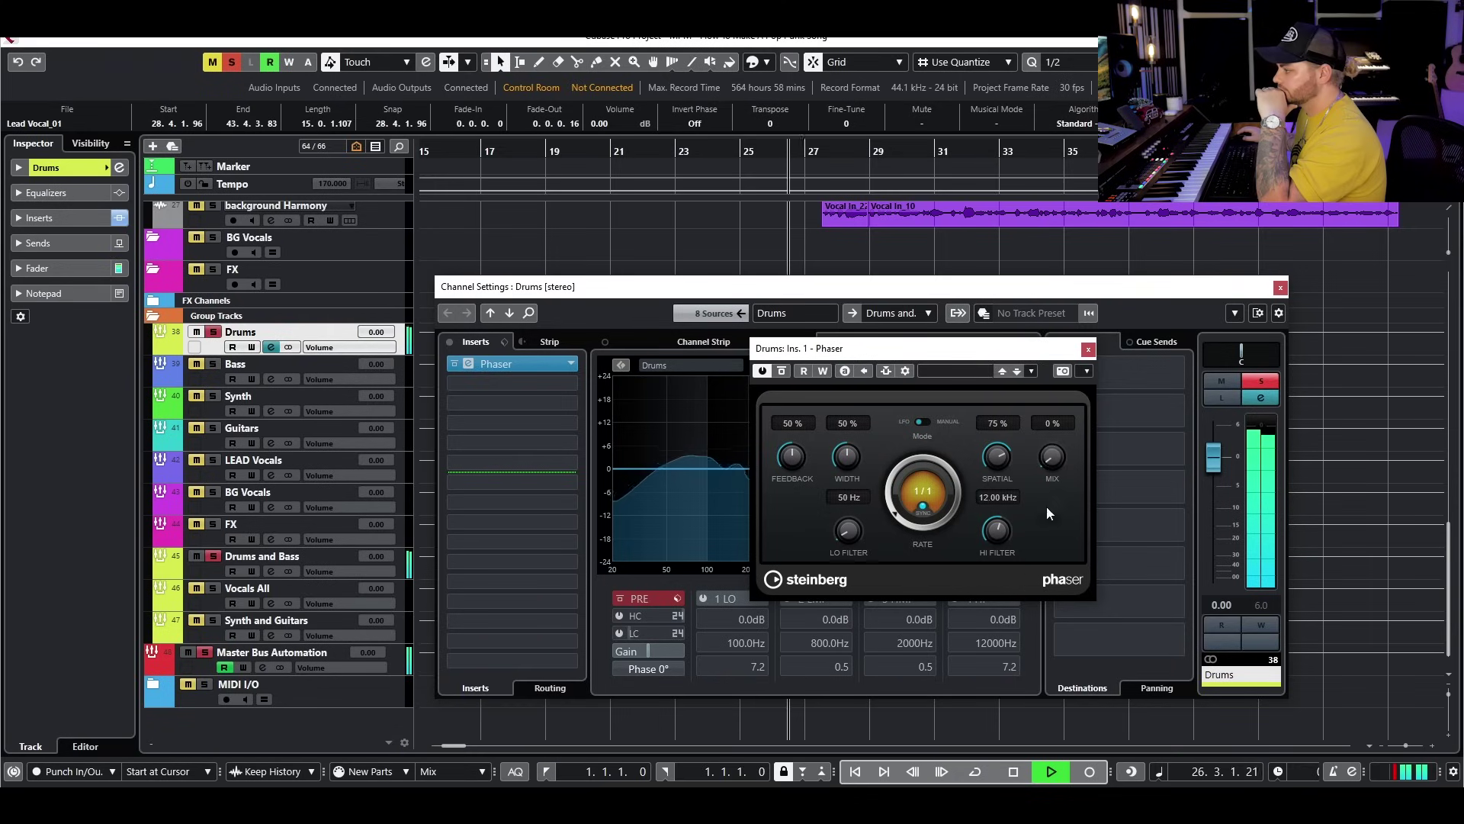
drag(1052, 468, 1065, 437)
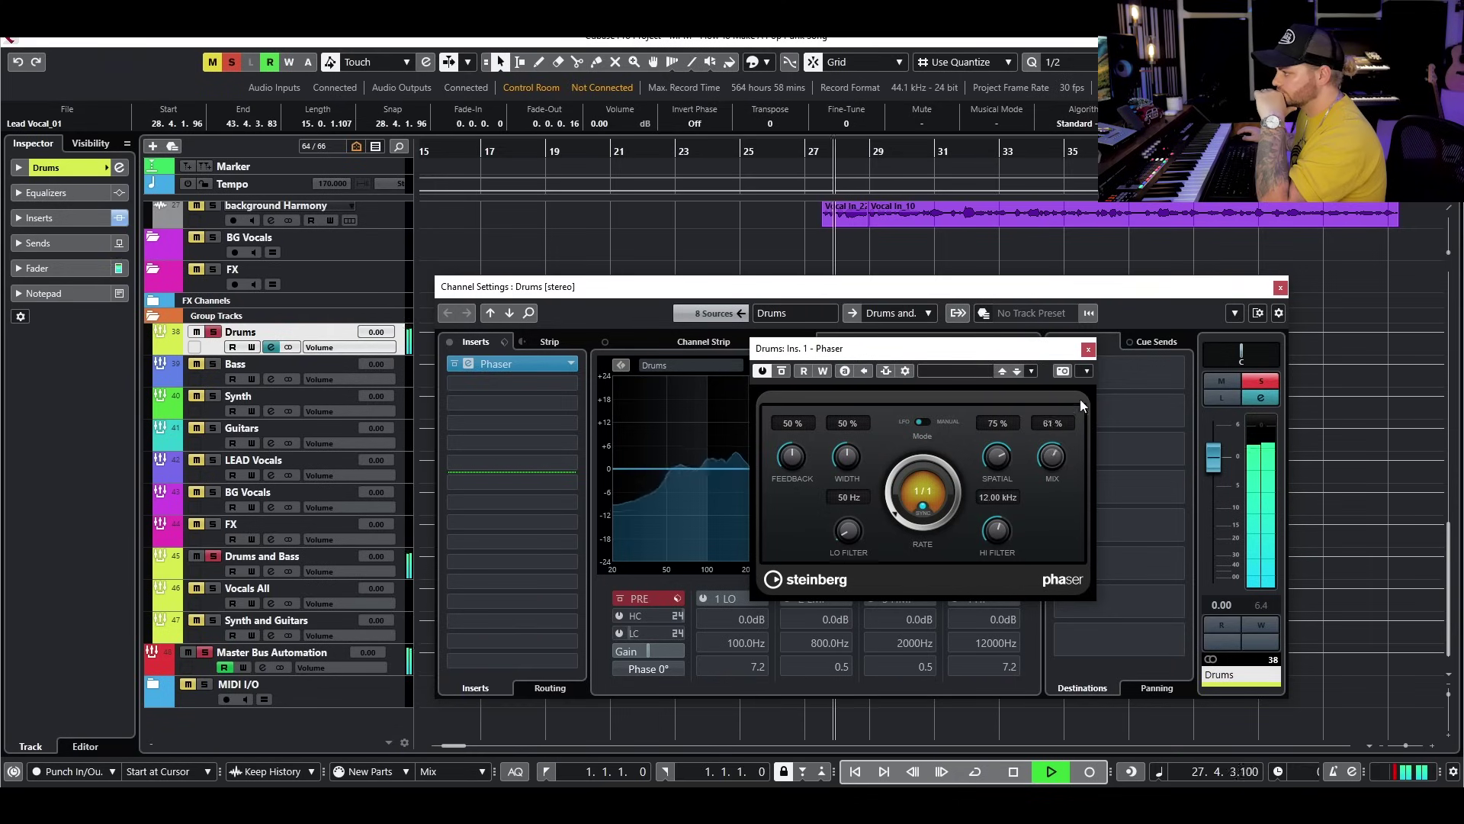
key(space)
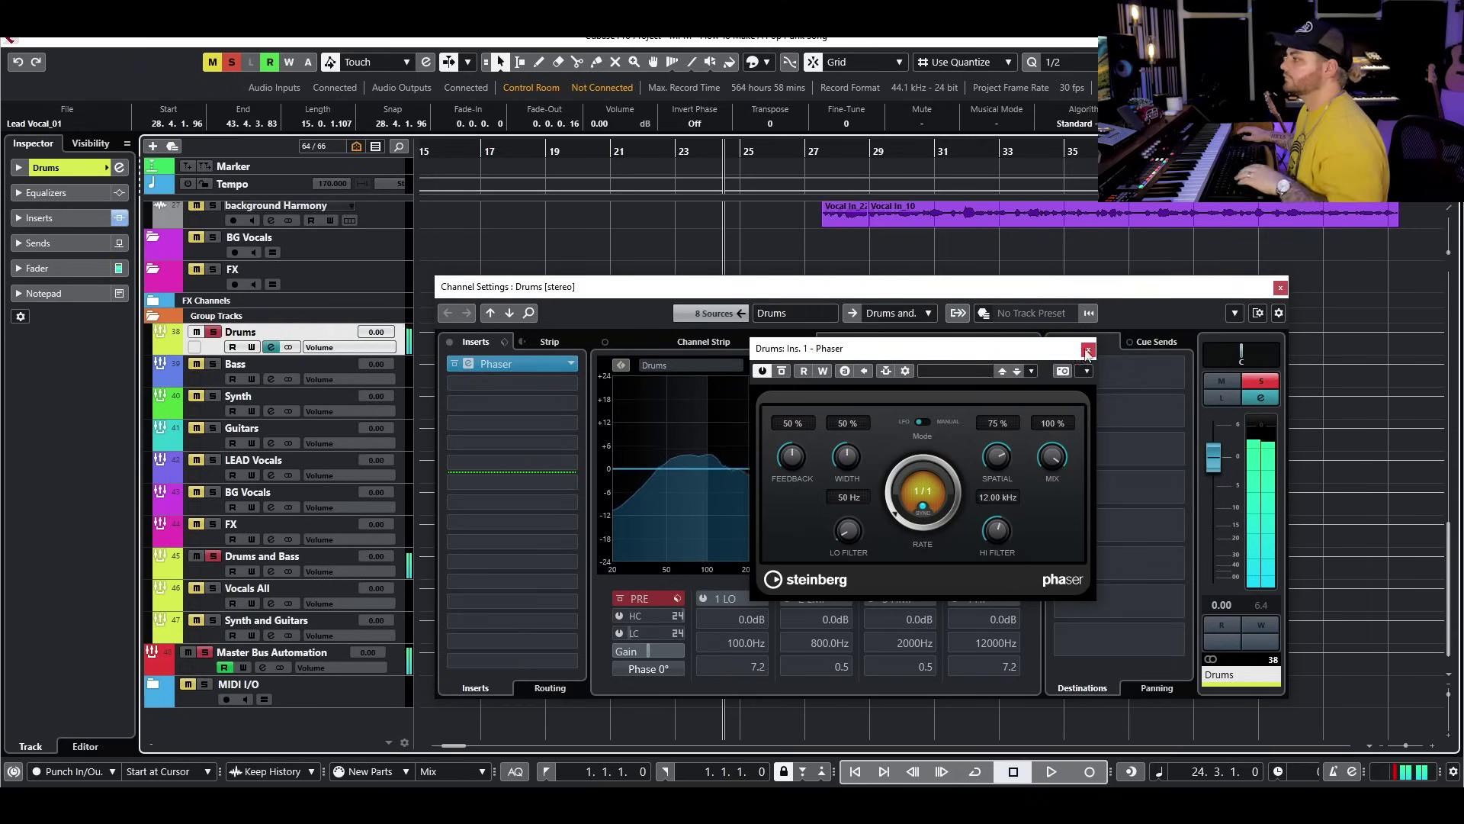
click(534, 364)
Step: Load a Flanger on the Drums group with Lo Filter at 223 Hz and mix raised
click(535, 368)
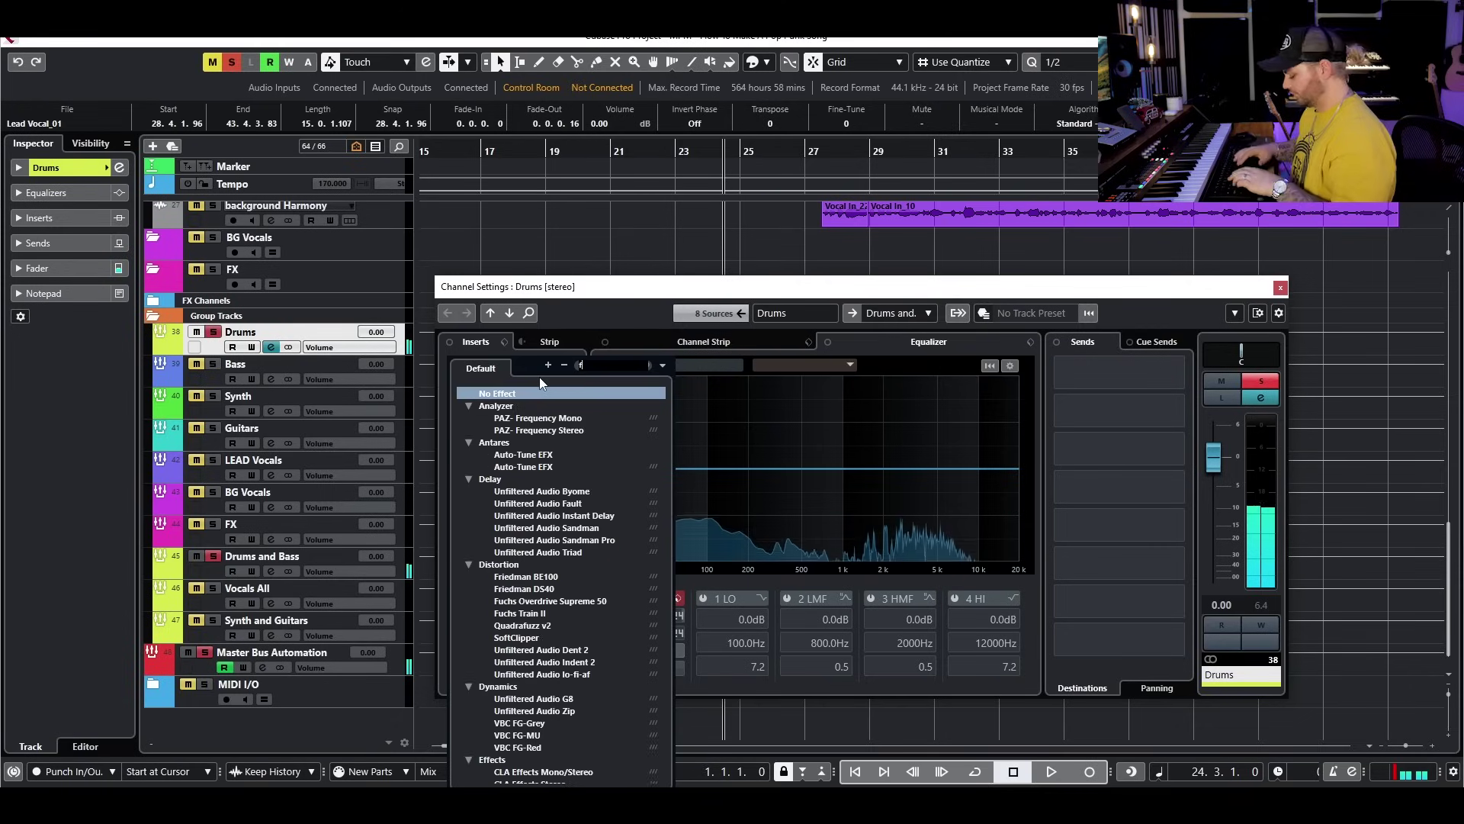
text(flanger)
click(529, 441)
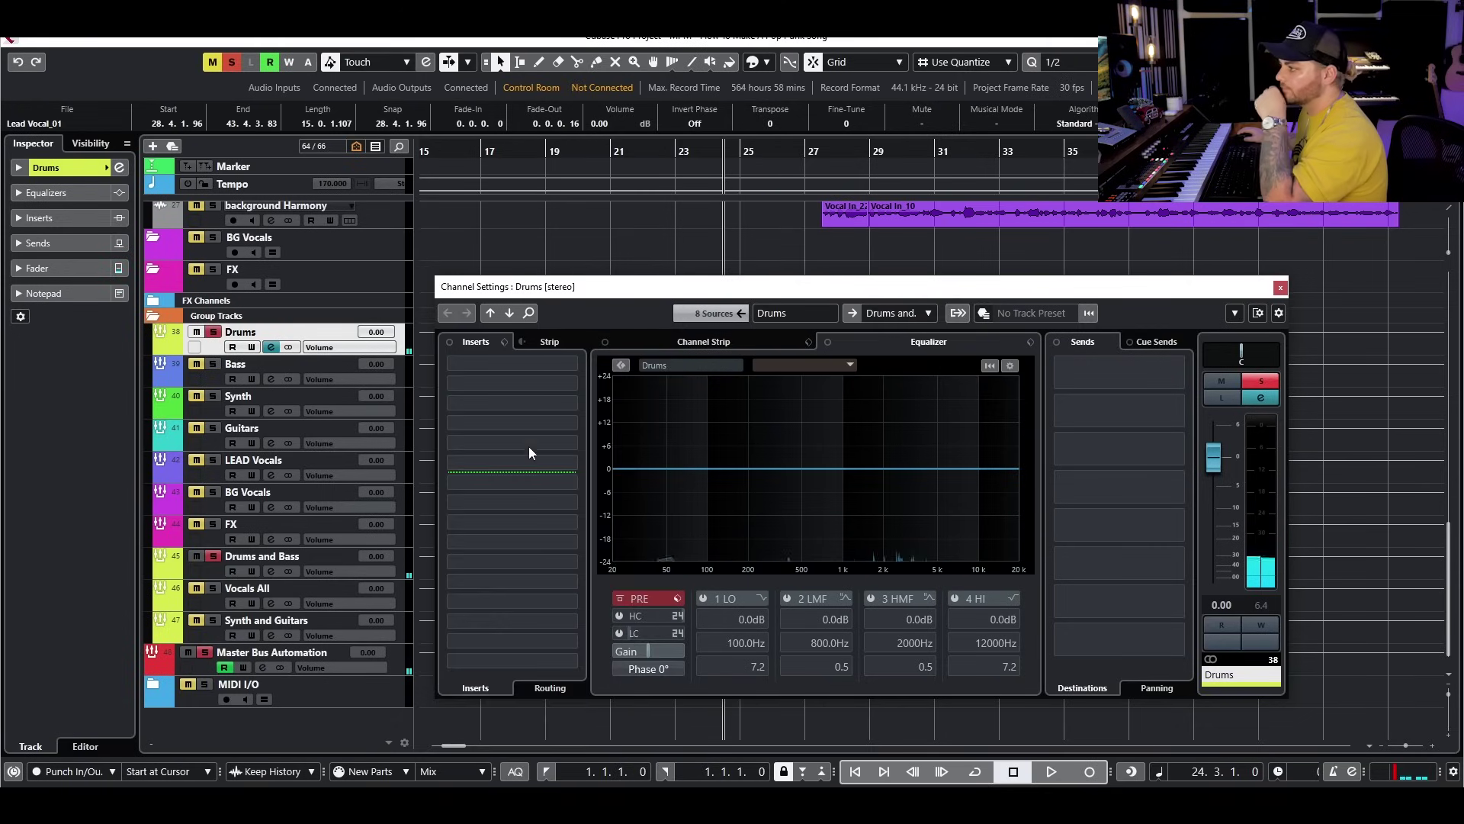
key(space)
drag(1391, 268, 808, 282)
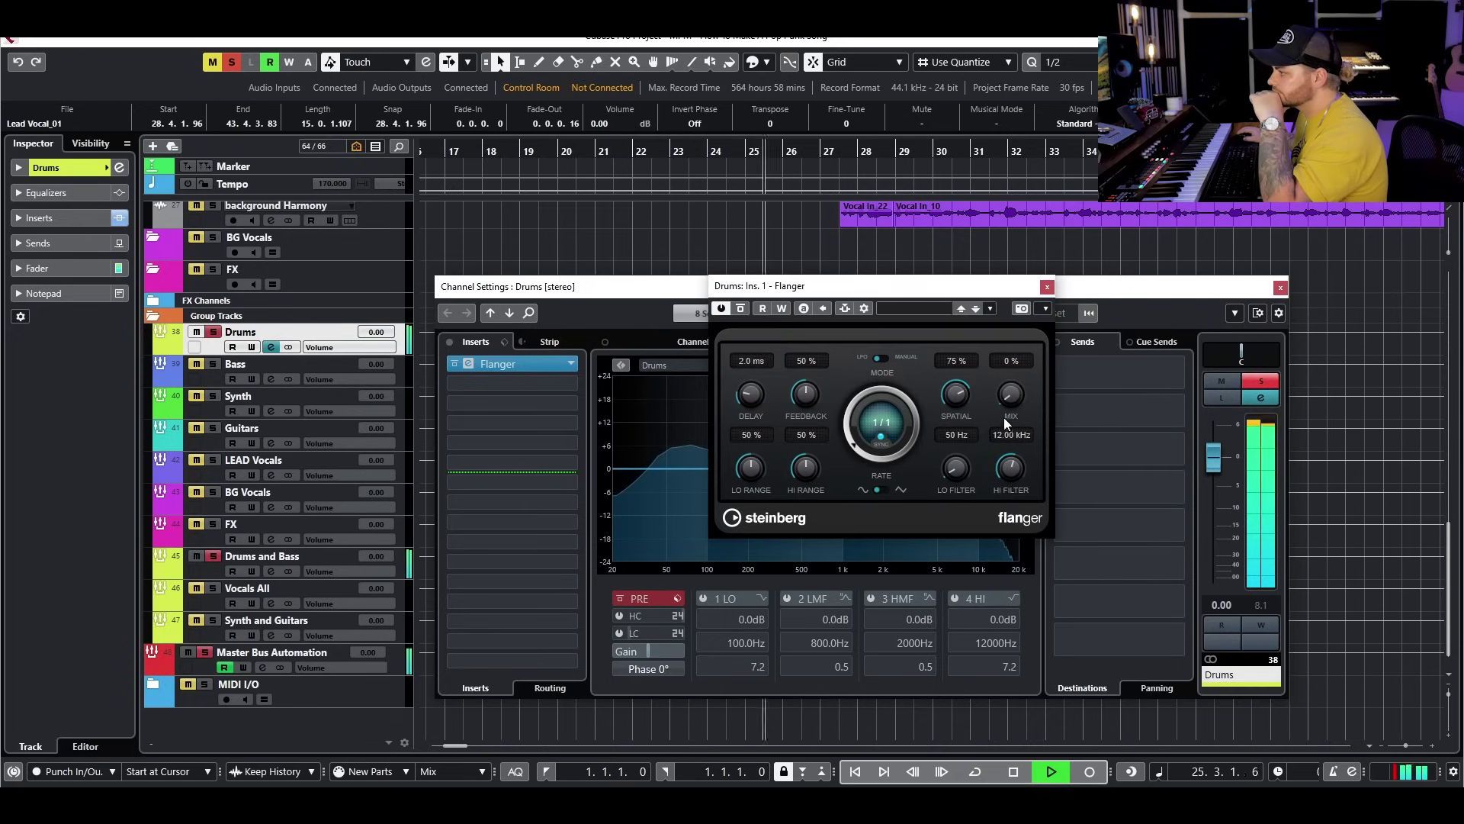
drag(971, 468, 964, 450)
drag(1011, 403, 1016, 395)
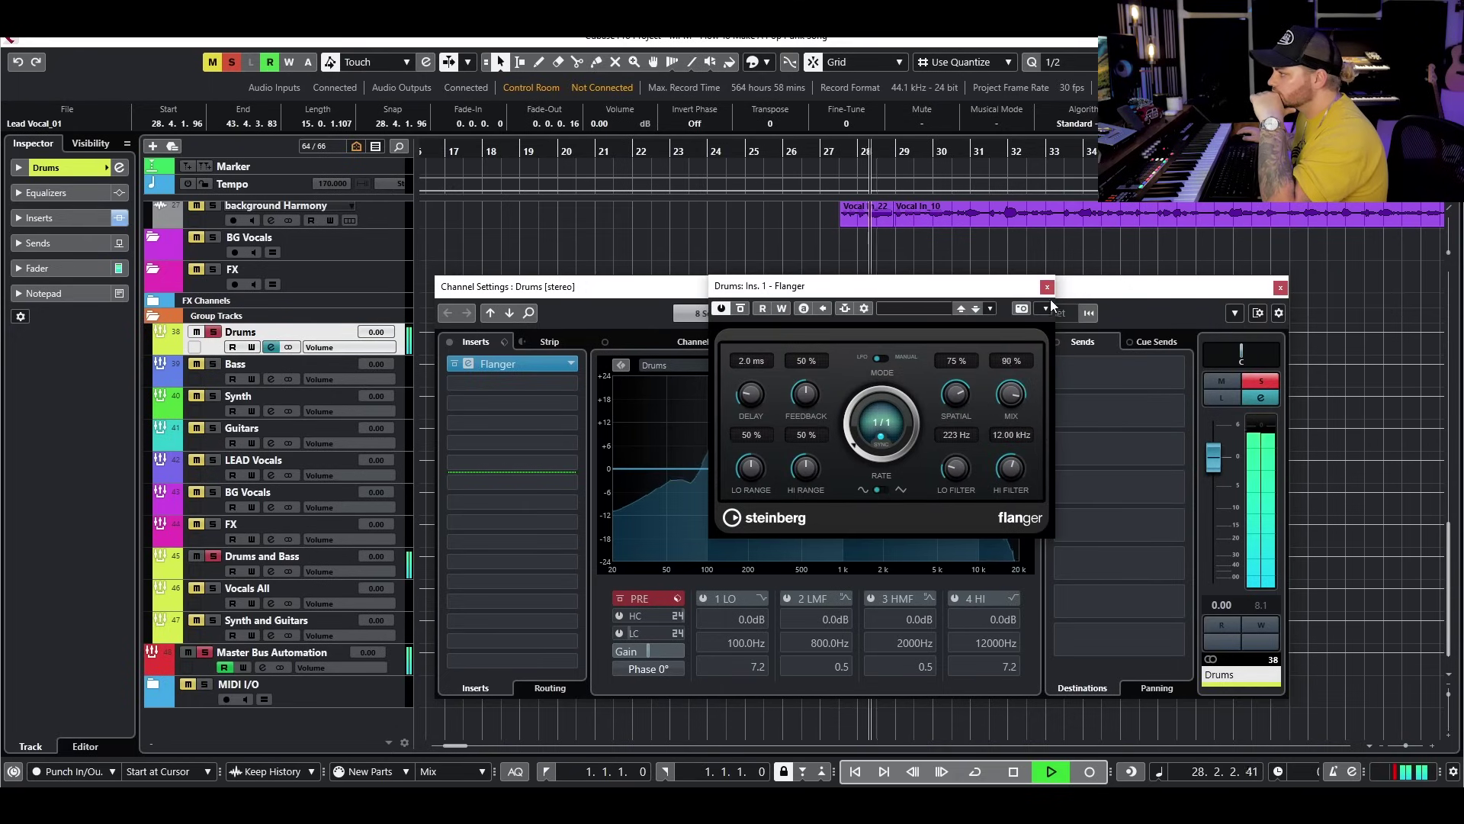
key(space)
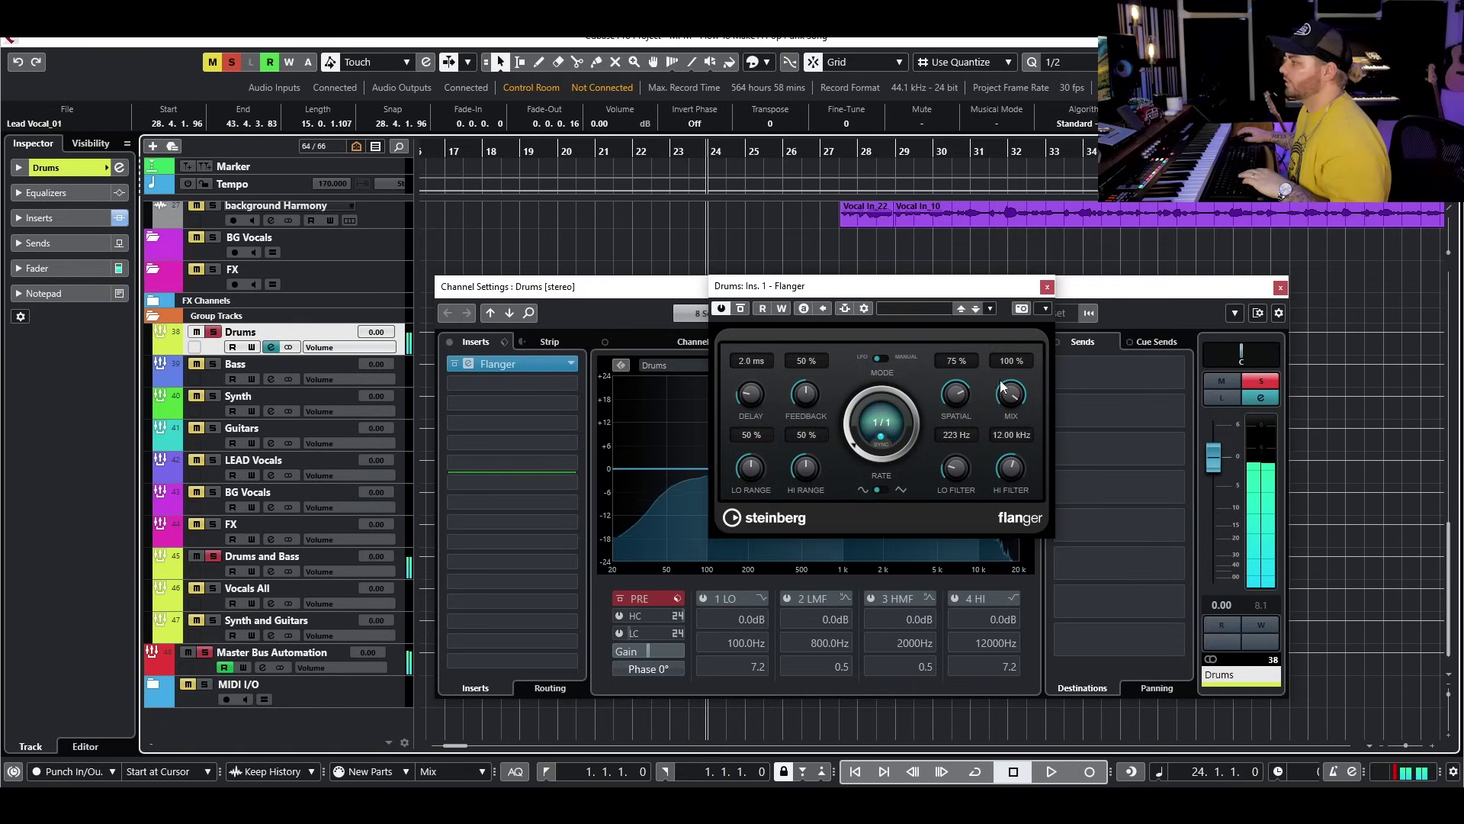
Step: Write Flanger automation: a rising mix ramp and bypass switching before the chorus at bar 29
click(781, 308)
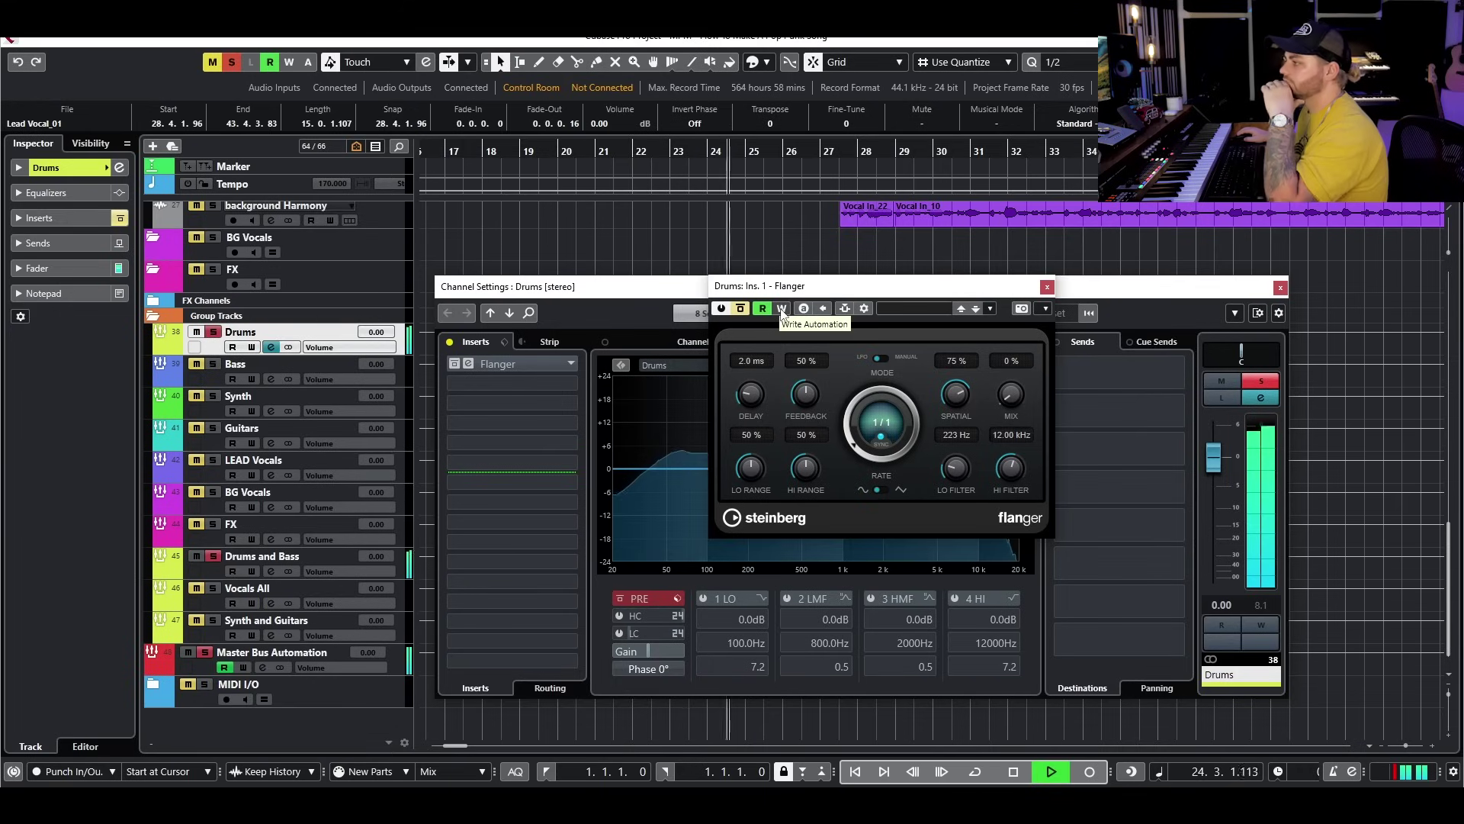
drag(1016, 398, 684, 323)
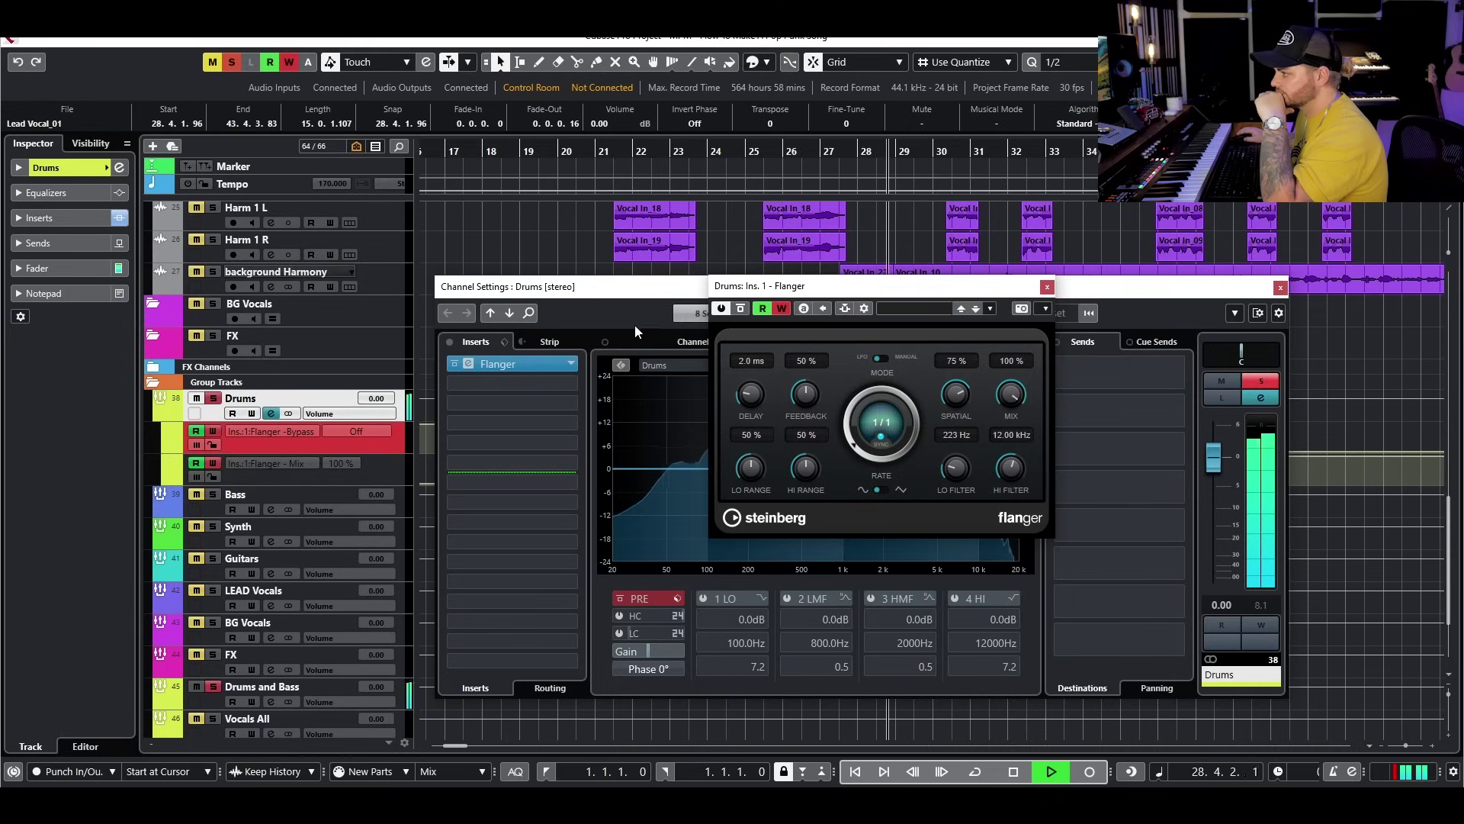
click(741, 308)
click(782, 309)
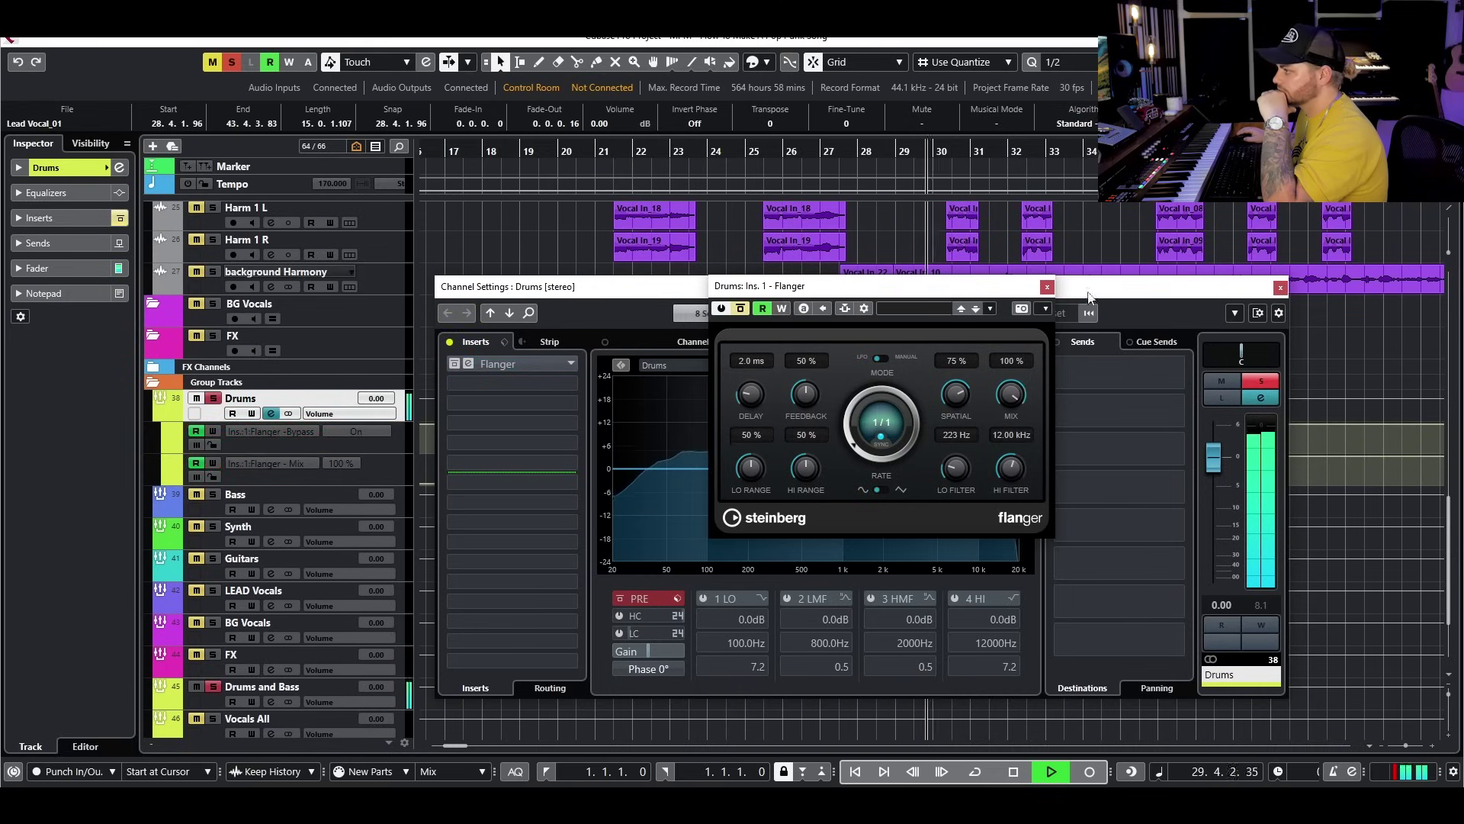
click(1048, 289)
click(1281, 287)
scroll(915, 458, up, 2)
key(space)
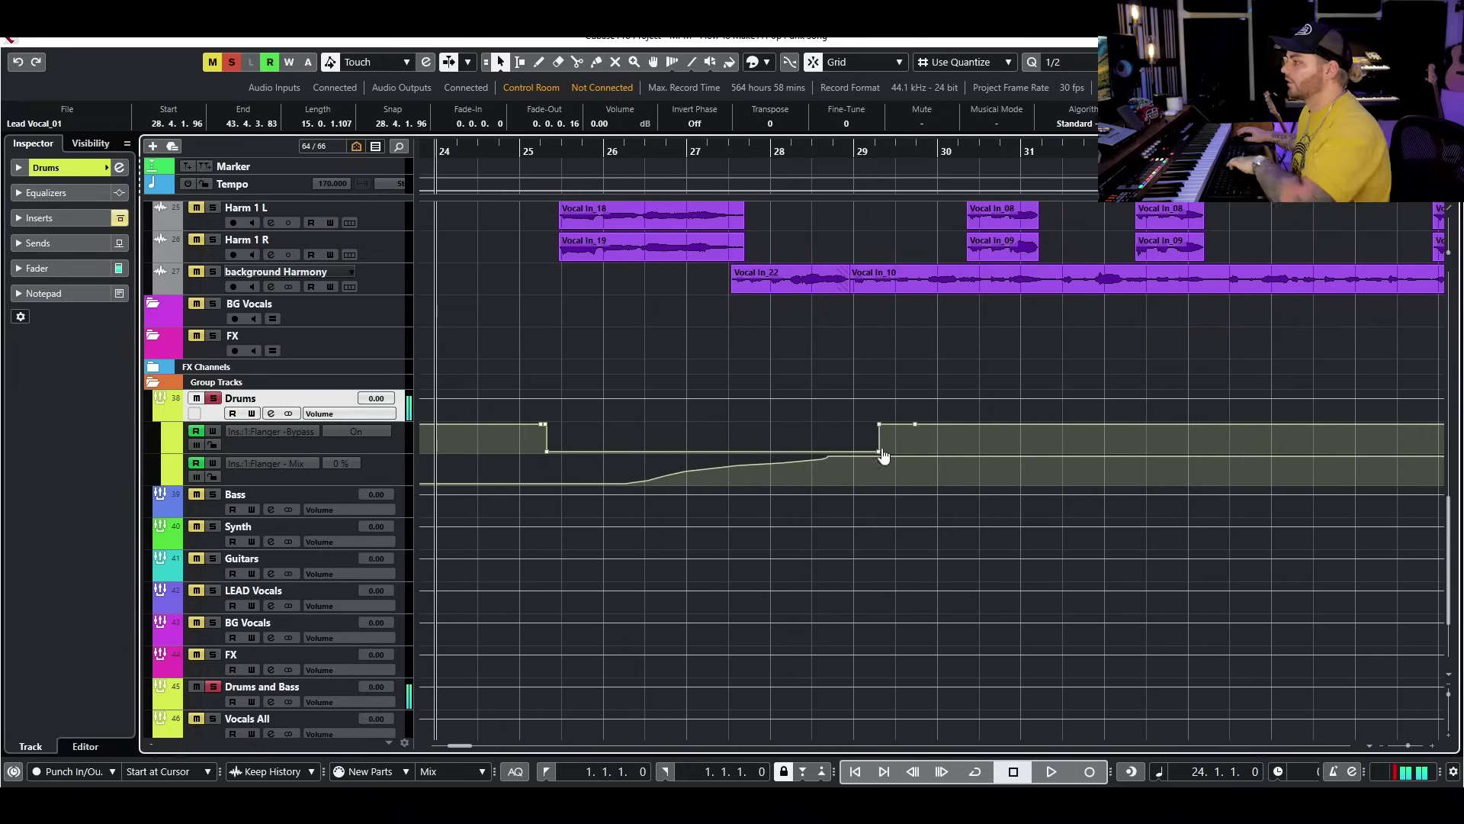
click(855, 453)
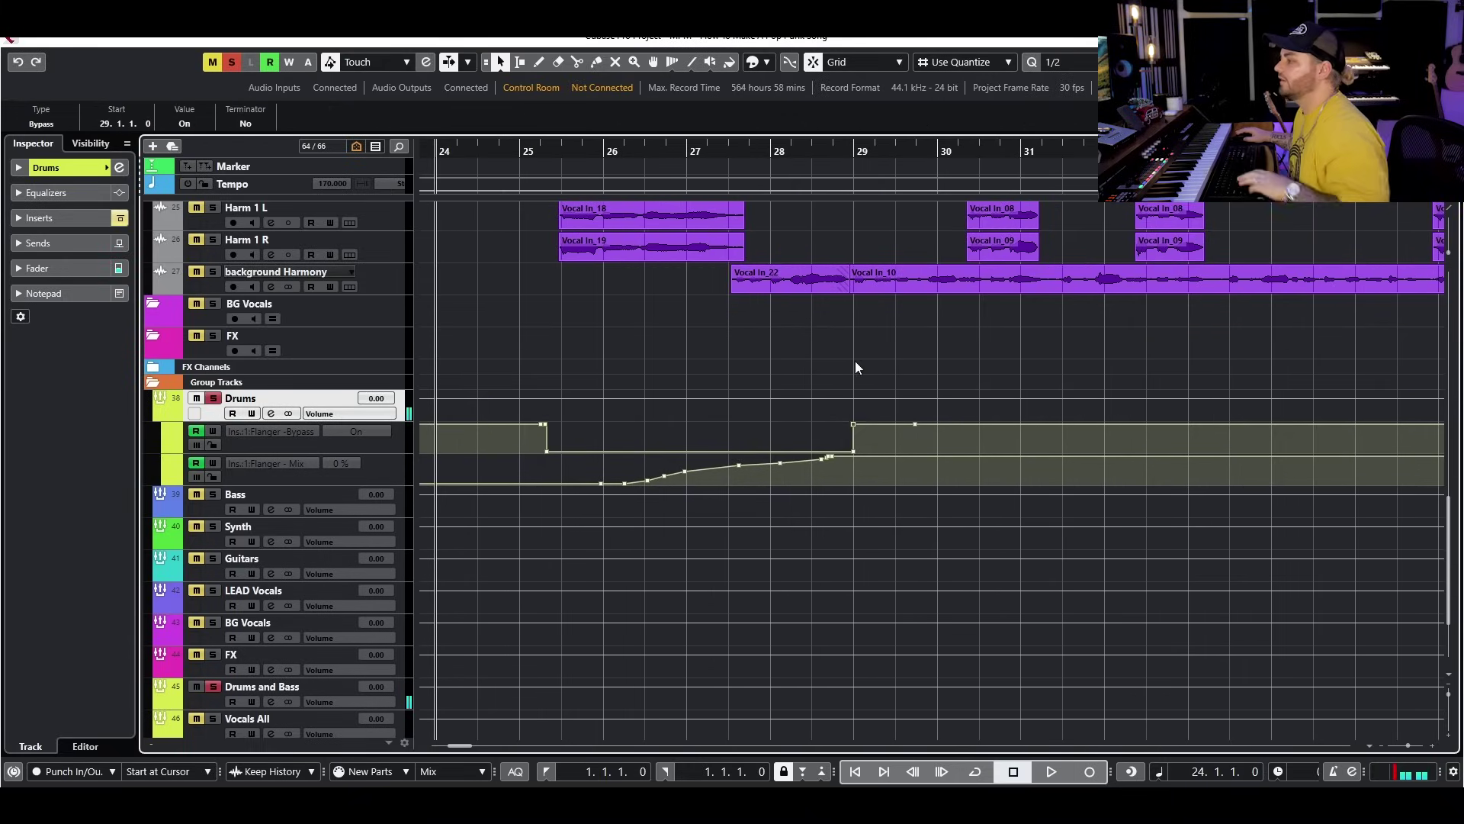
scroll(861, 363, down, 4)
scroll(862, 359, down, 3)
scroll(762, 244, up, 7)
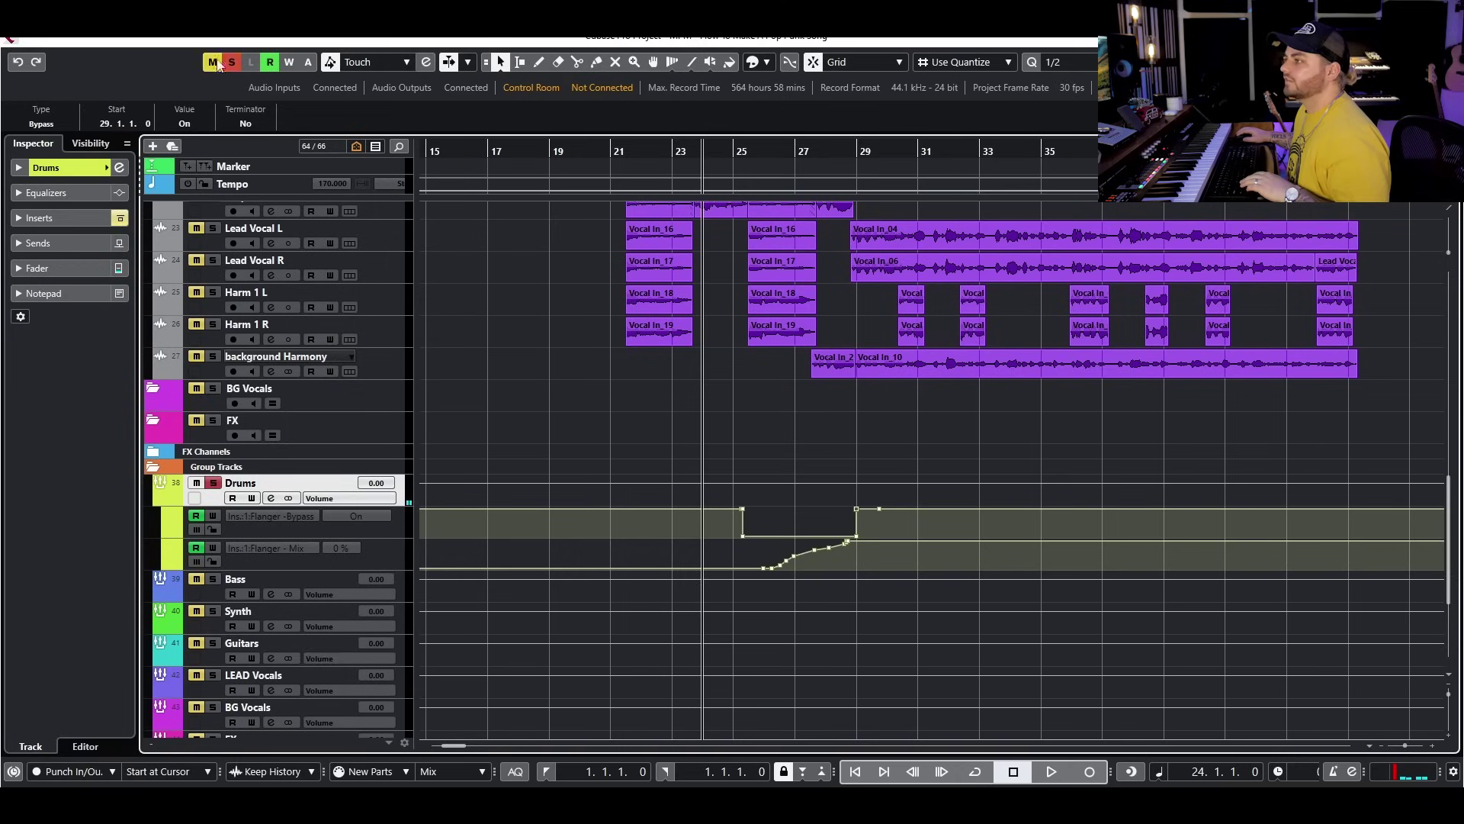
key(space)
scroll(771, 392, down, 2)
scroll(779, 420, up, 3)
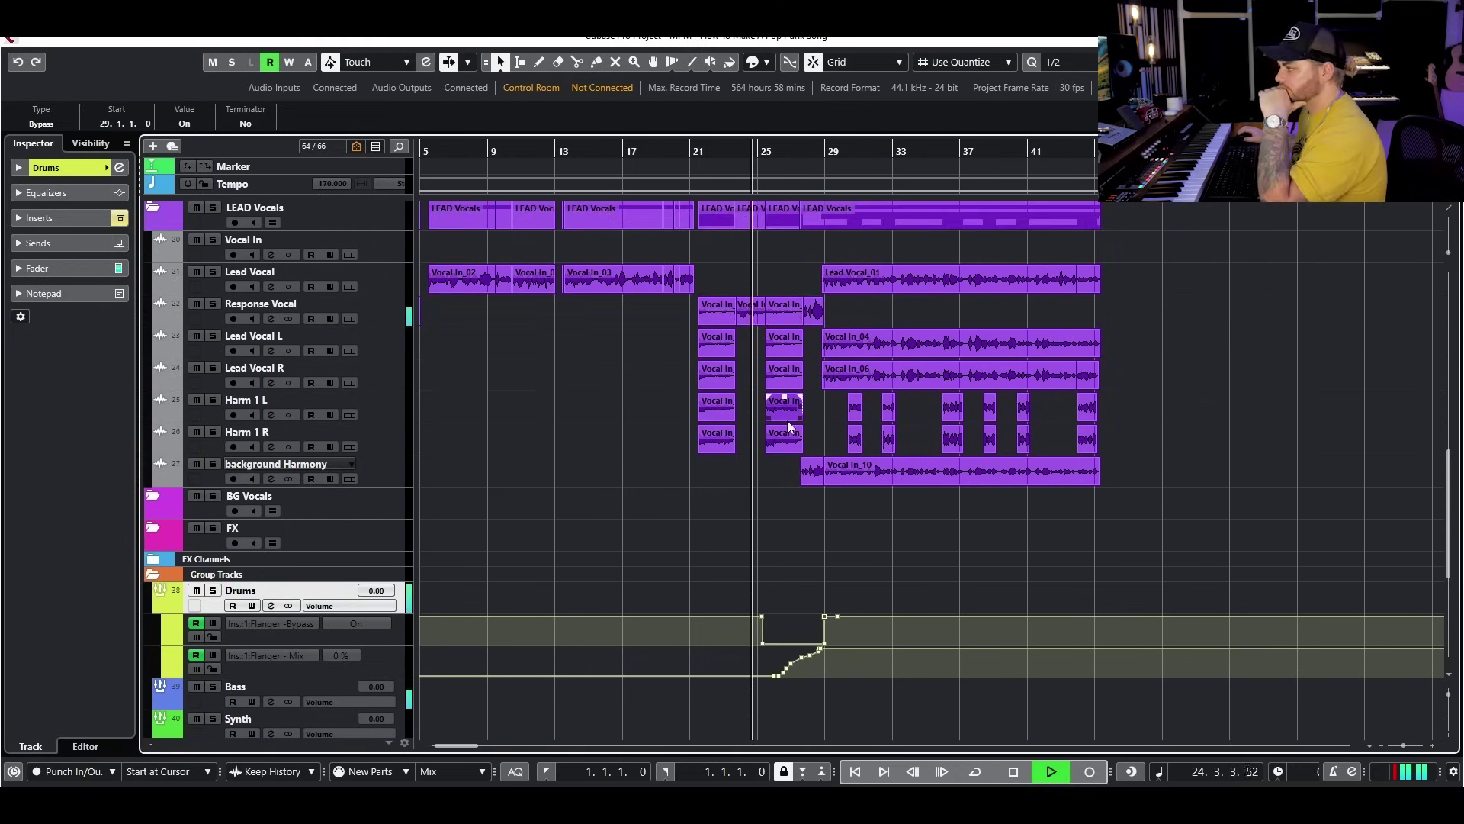
click(787, 430)
scroll(793, 431, up, 5)
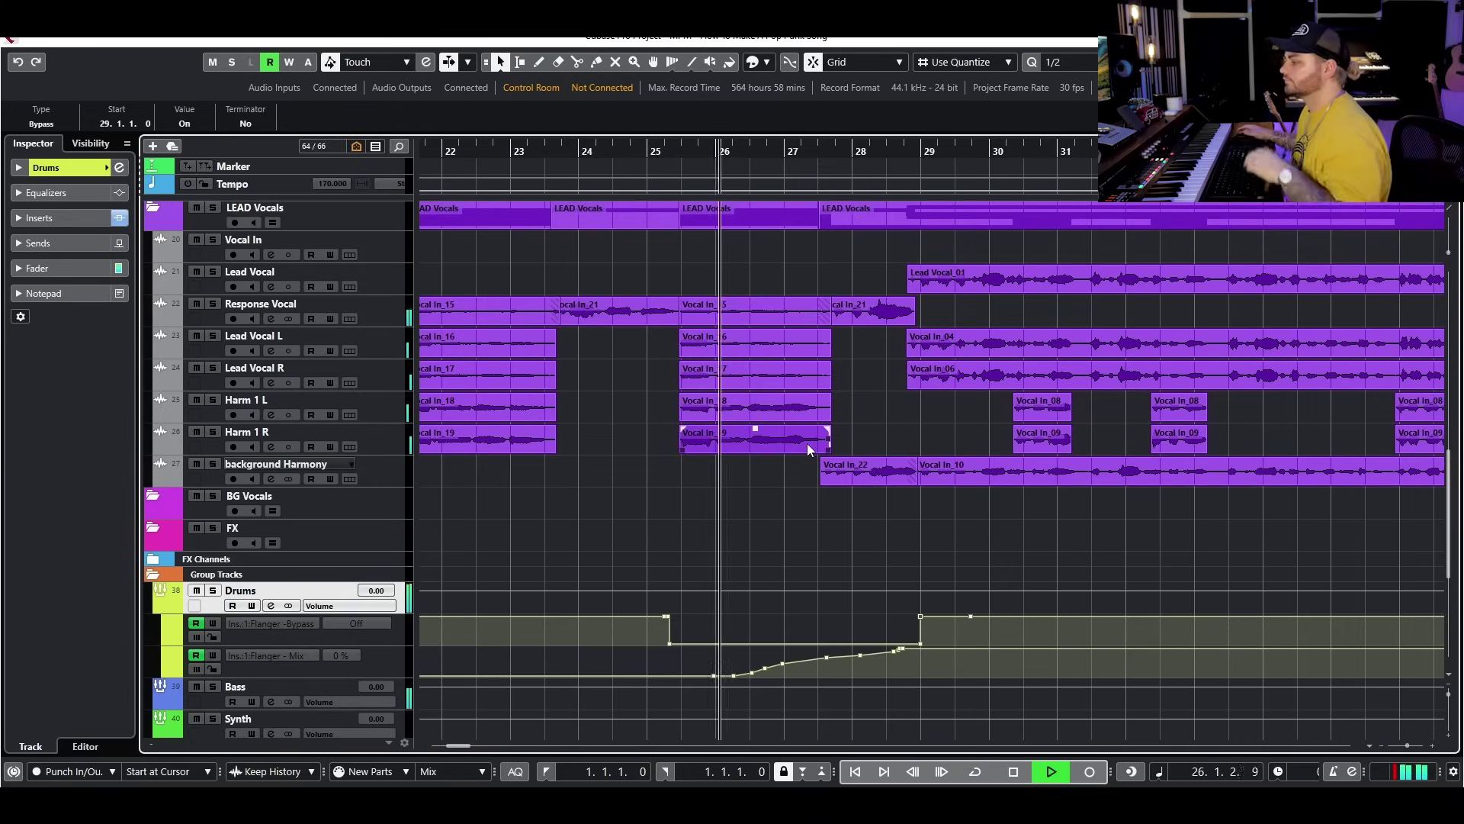
click(868, 429)
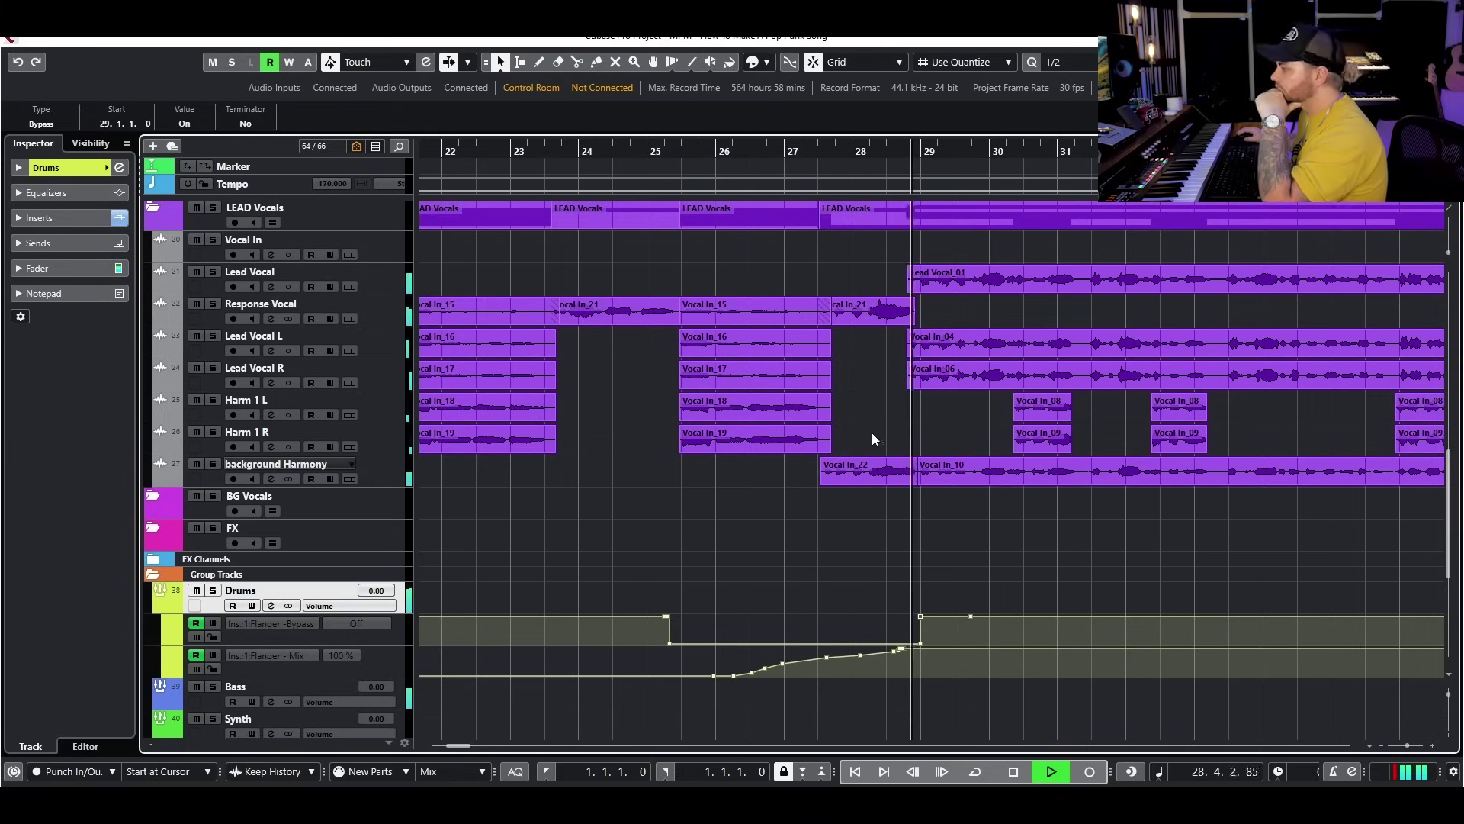
scroll(930, 476, down, 5)
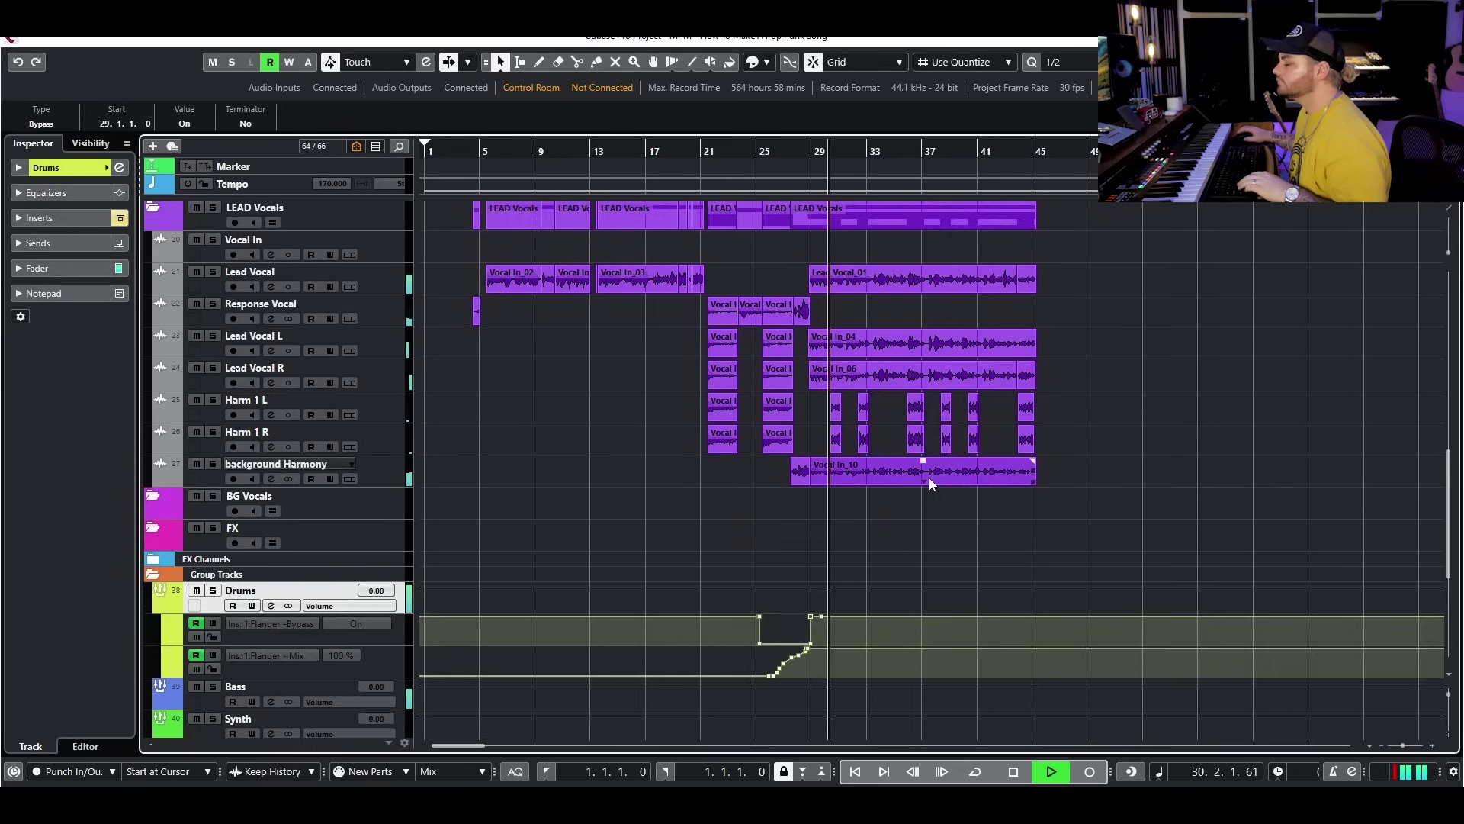
scroll(929, 477, up, 5)
scroll(929, 477, up, 3)
key(space)
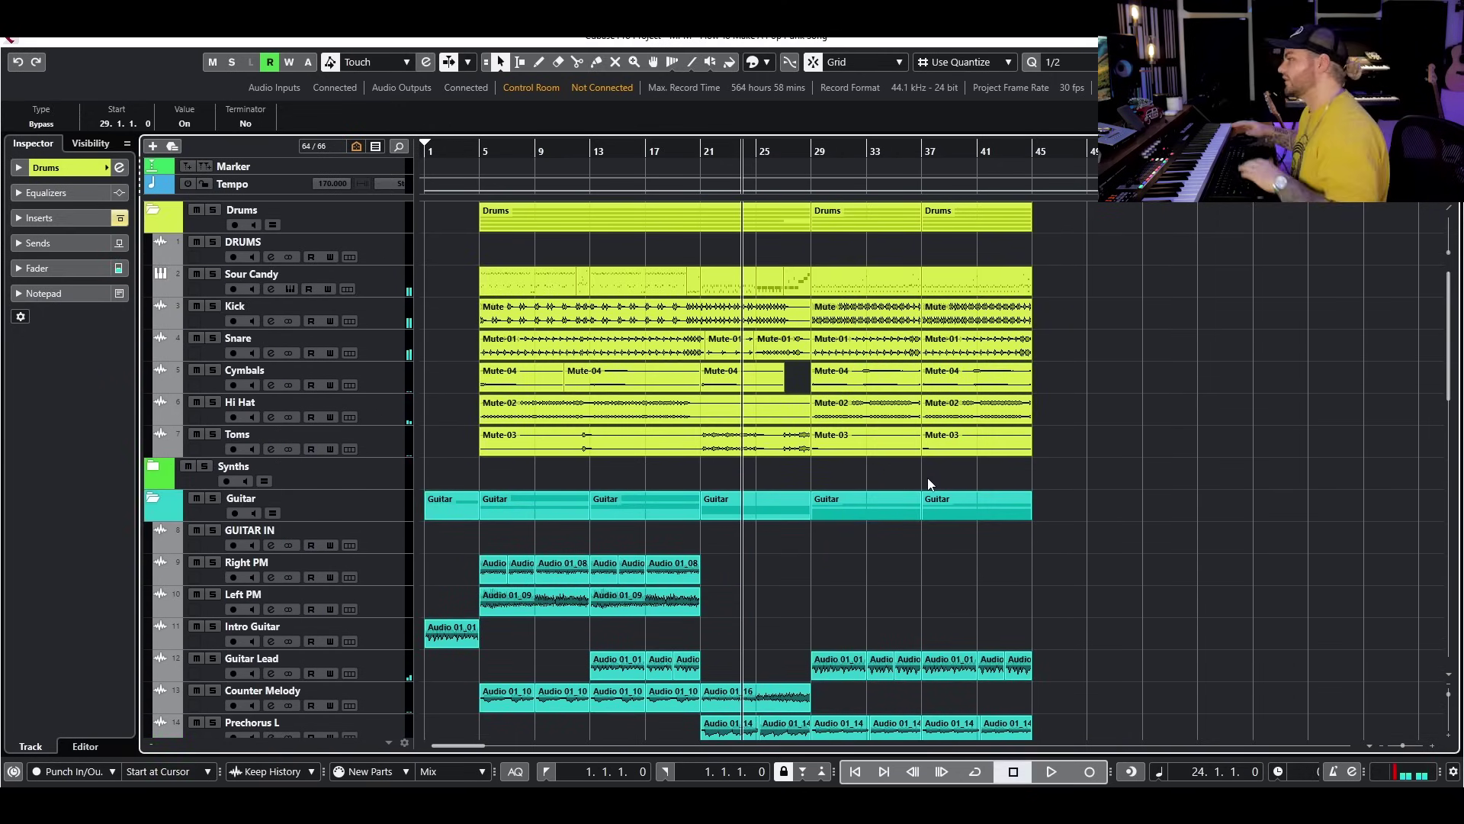
Step: Mute the Sour Candy track, select its parts and play the song from the start
key(Home)
key(g)
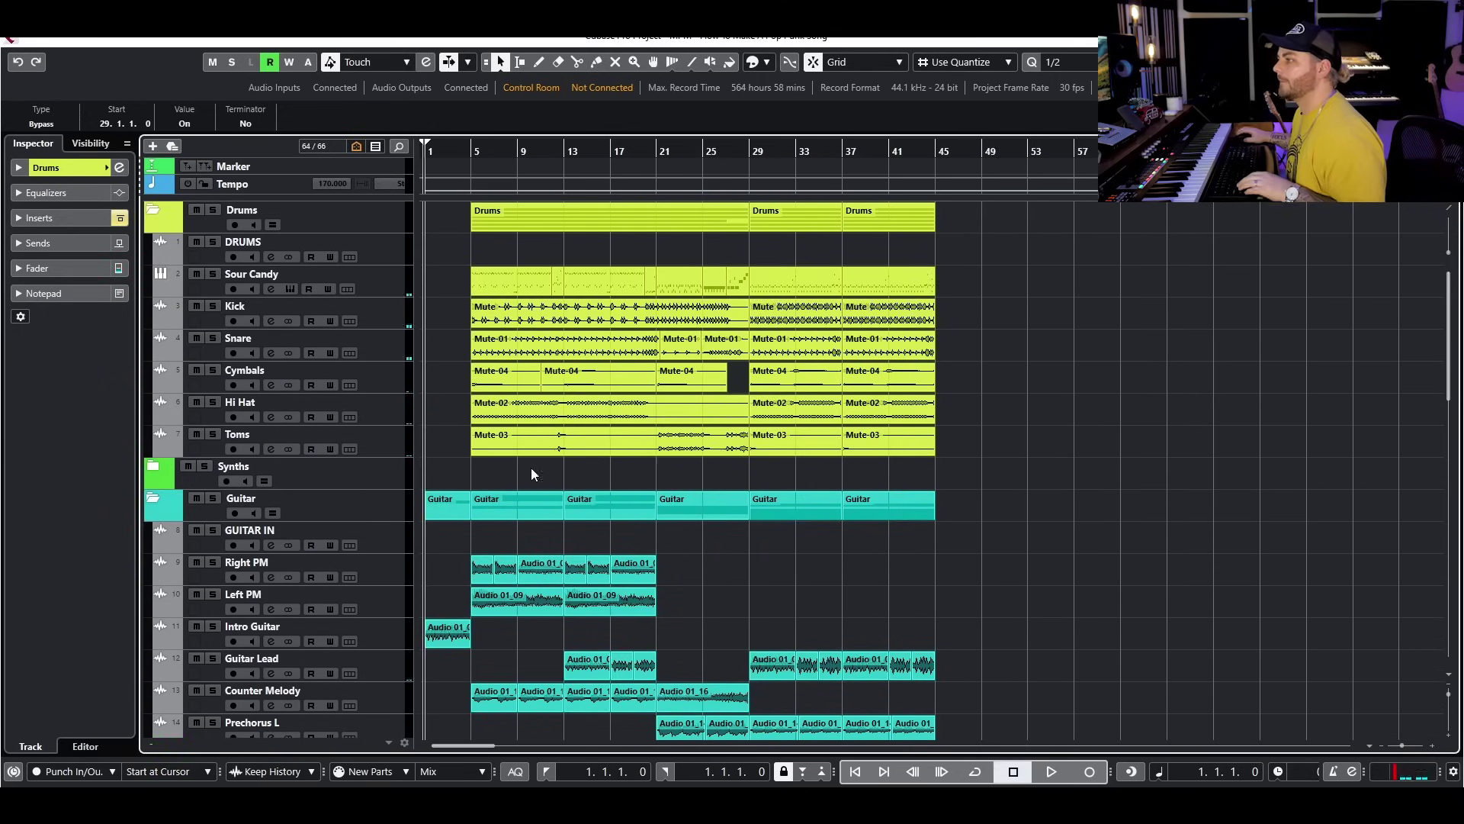
scroll(543, 382, up, 3)
click(192, 276)
scroll(789, 262, down, 5)
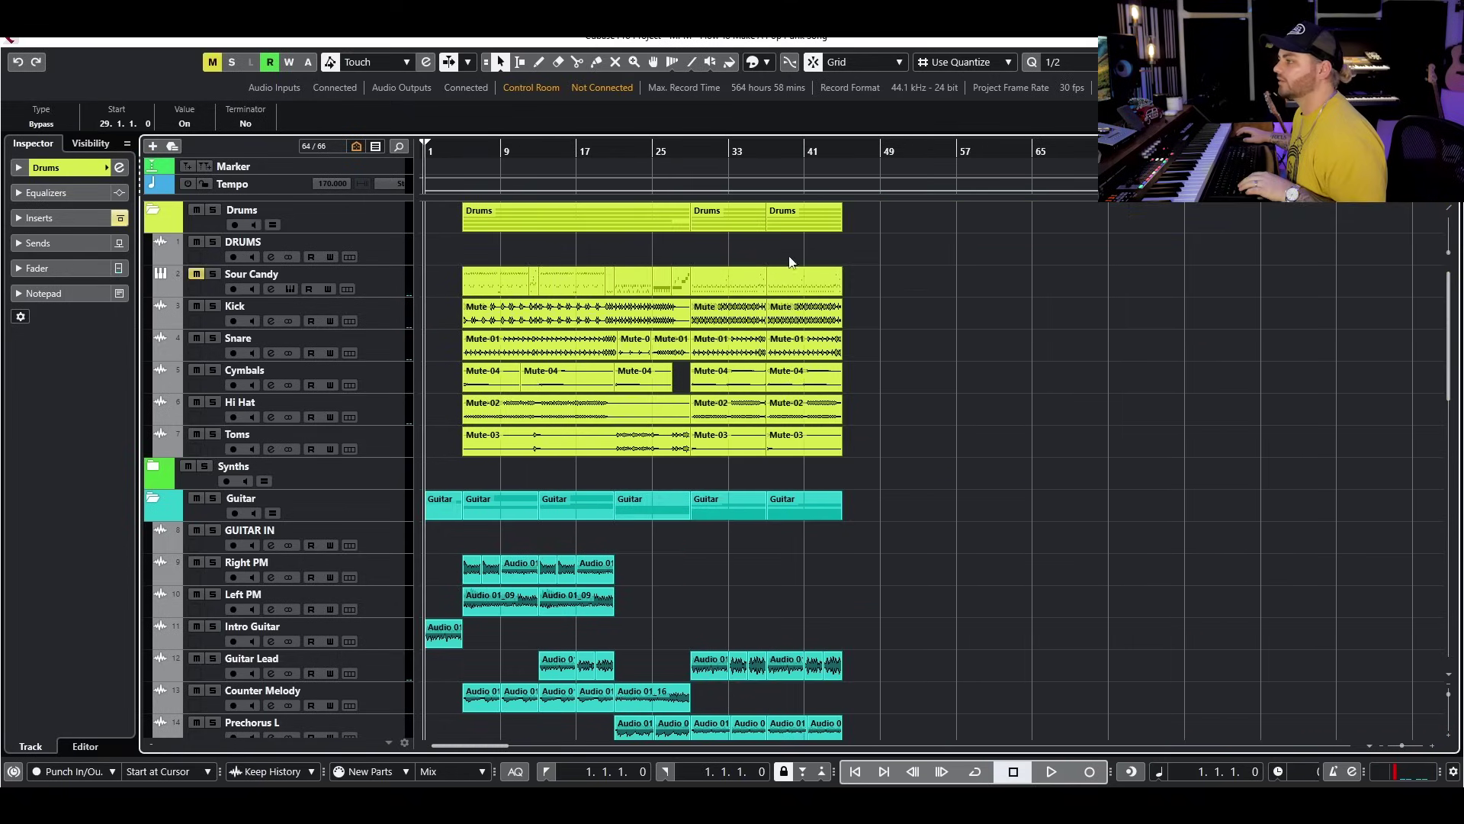
drag(431, 286, 433, 287)
key(space)
Step: Select a Bass part, then clear the Cymbals and Sour Candy selections during playback
scroll(450, 472, up, 4)
scroll(472, 458, down, 3)
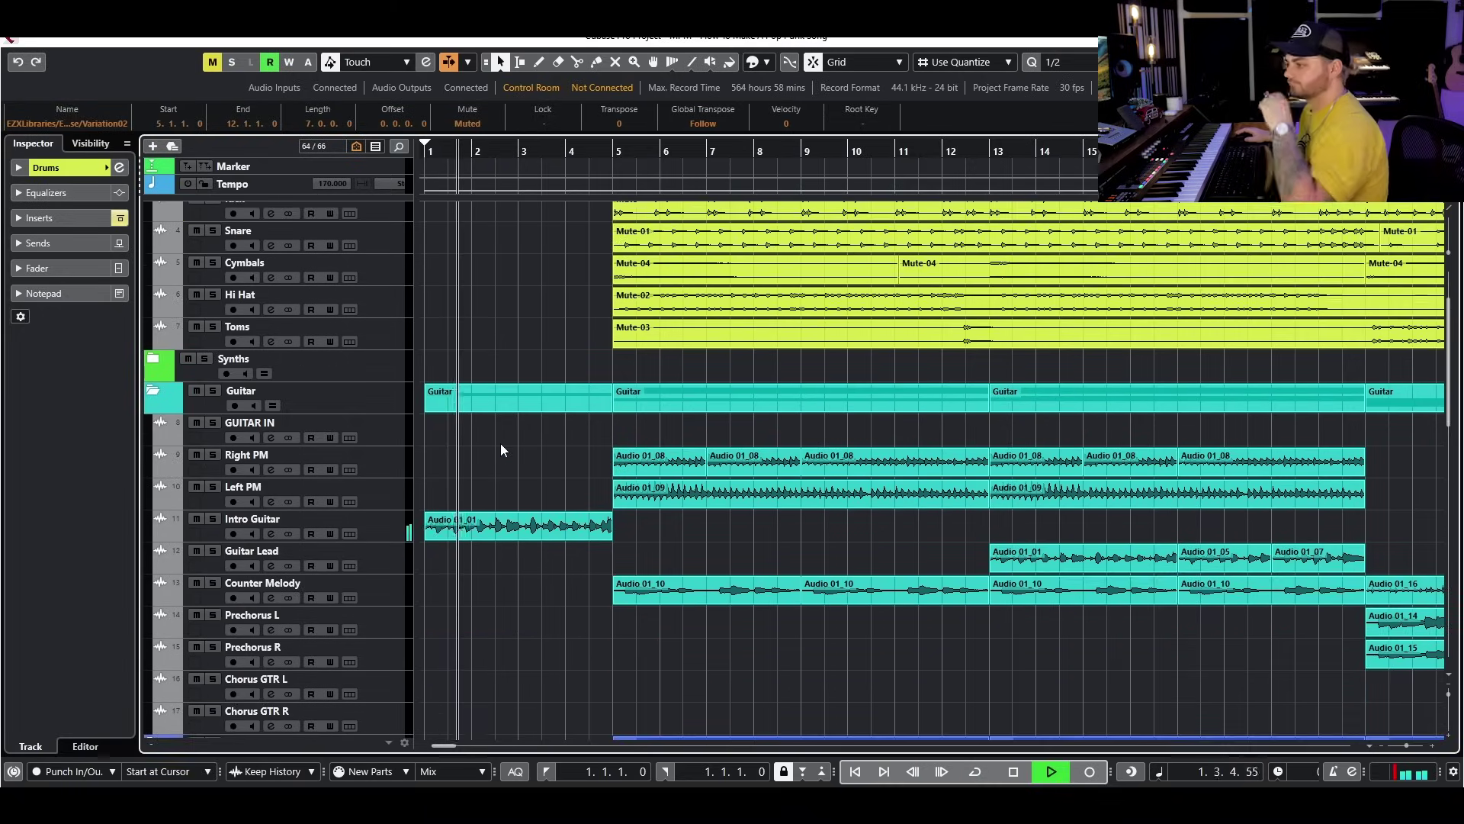
scroll(545, 450, down, 13)
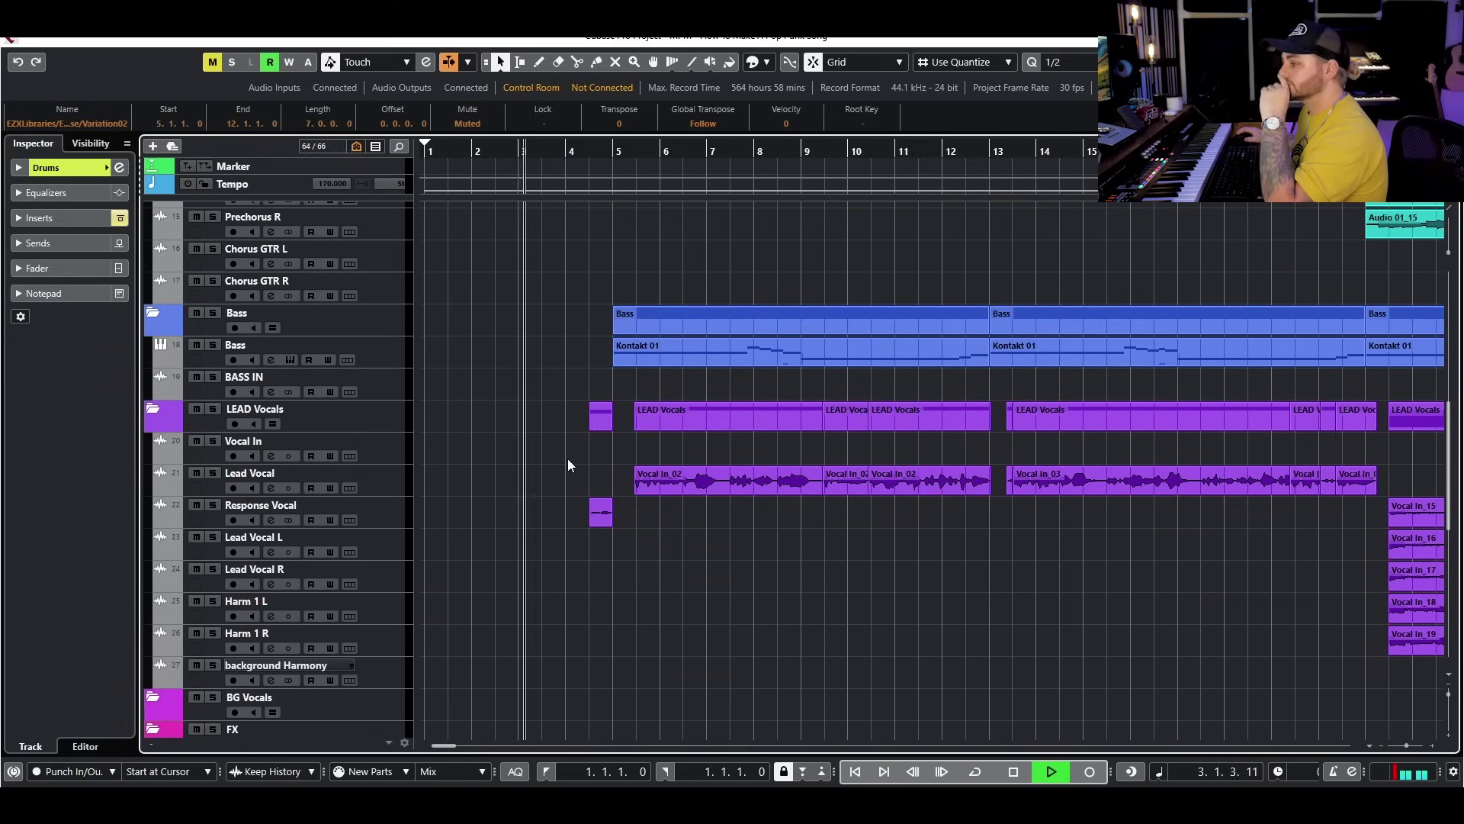
scroll(572, 466, up, 7)
scroll(578, 469, up, 8)
scroll(582, 471, down, 11)
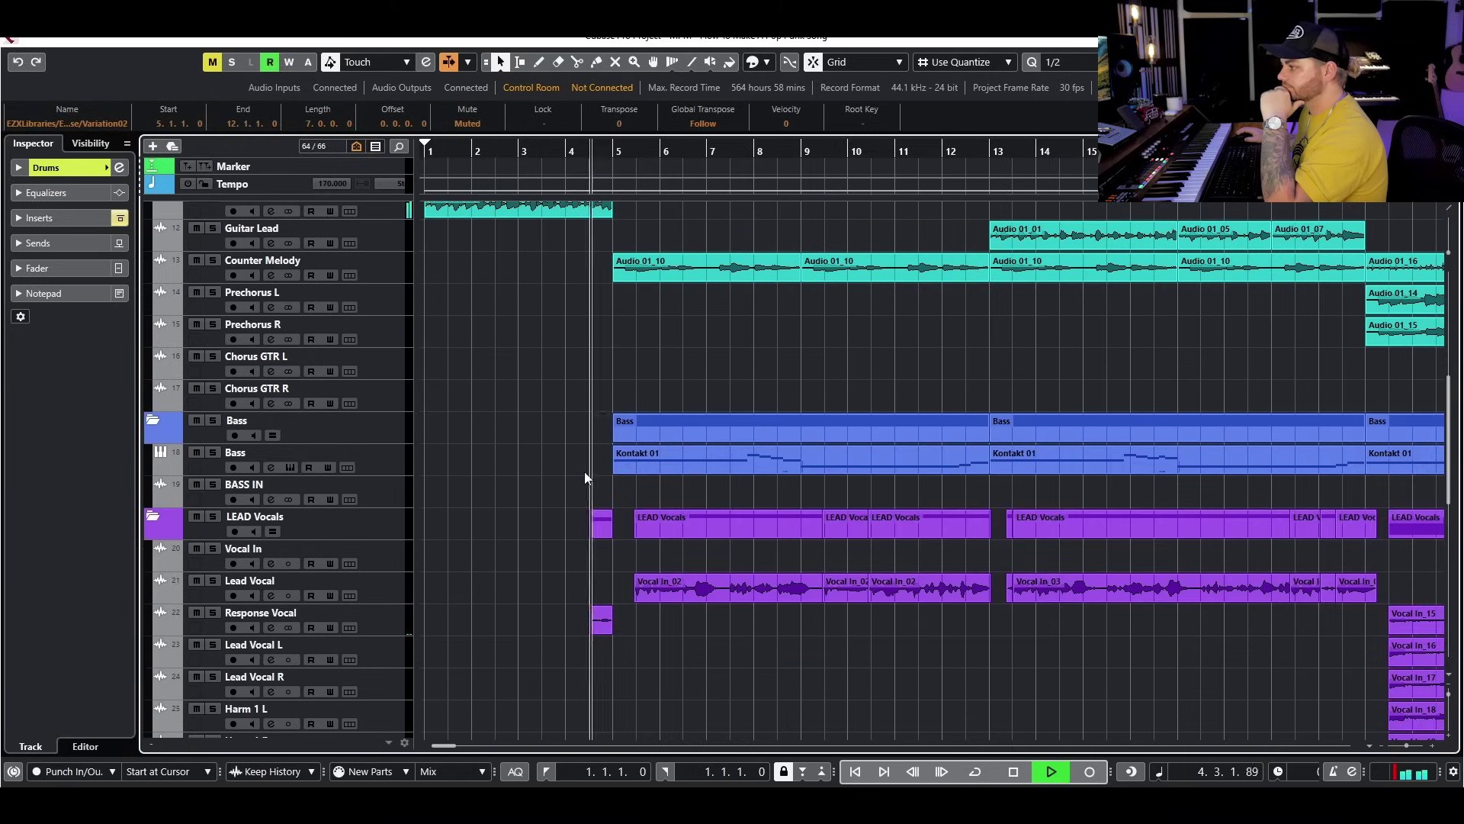
click(637, 434)
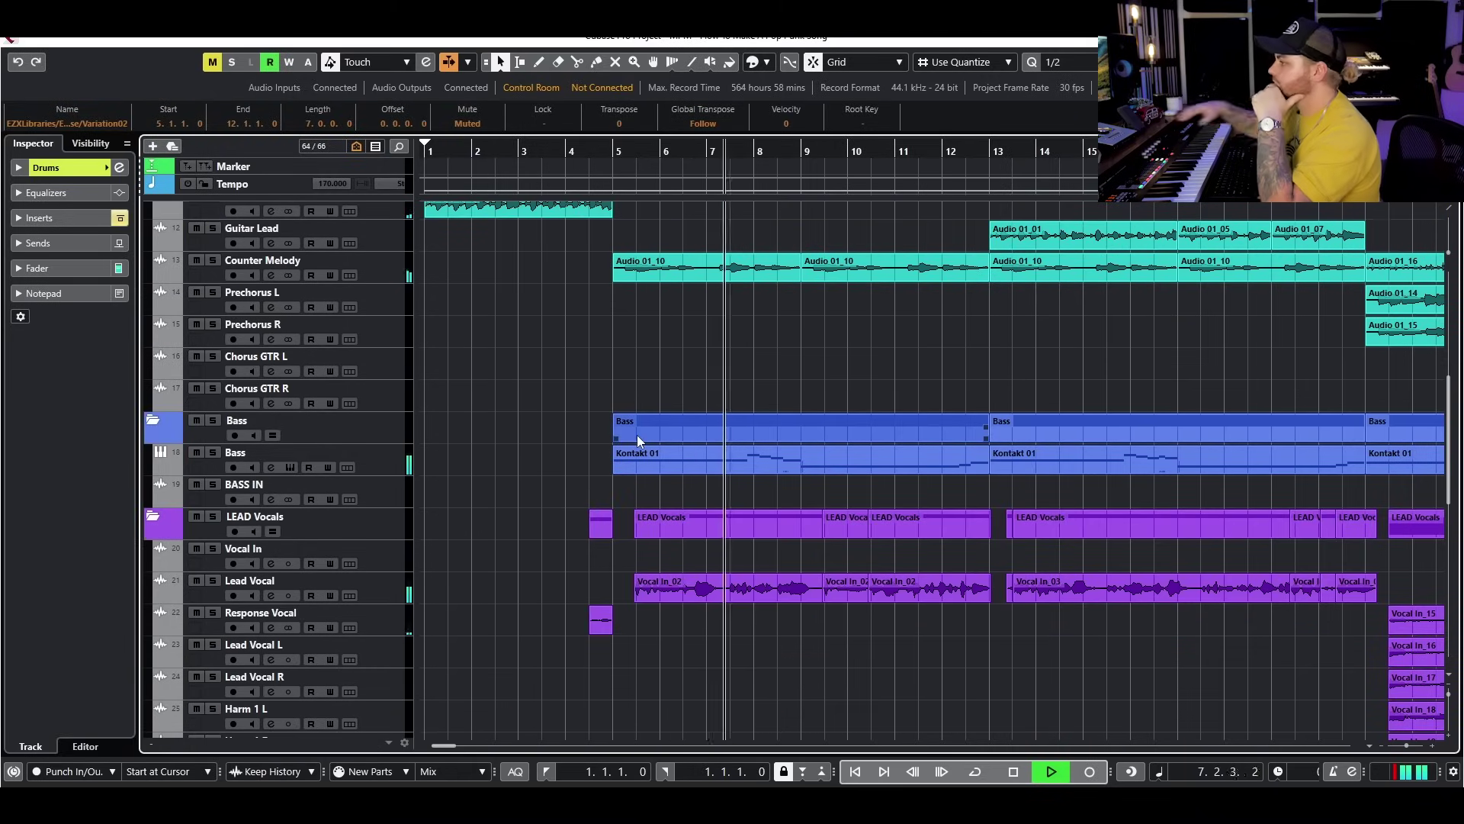
scroll(849, 378, down, 5)
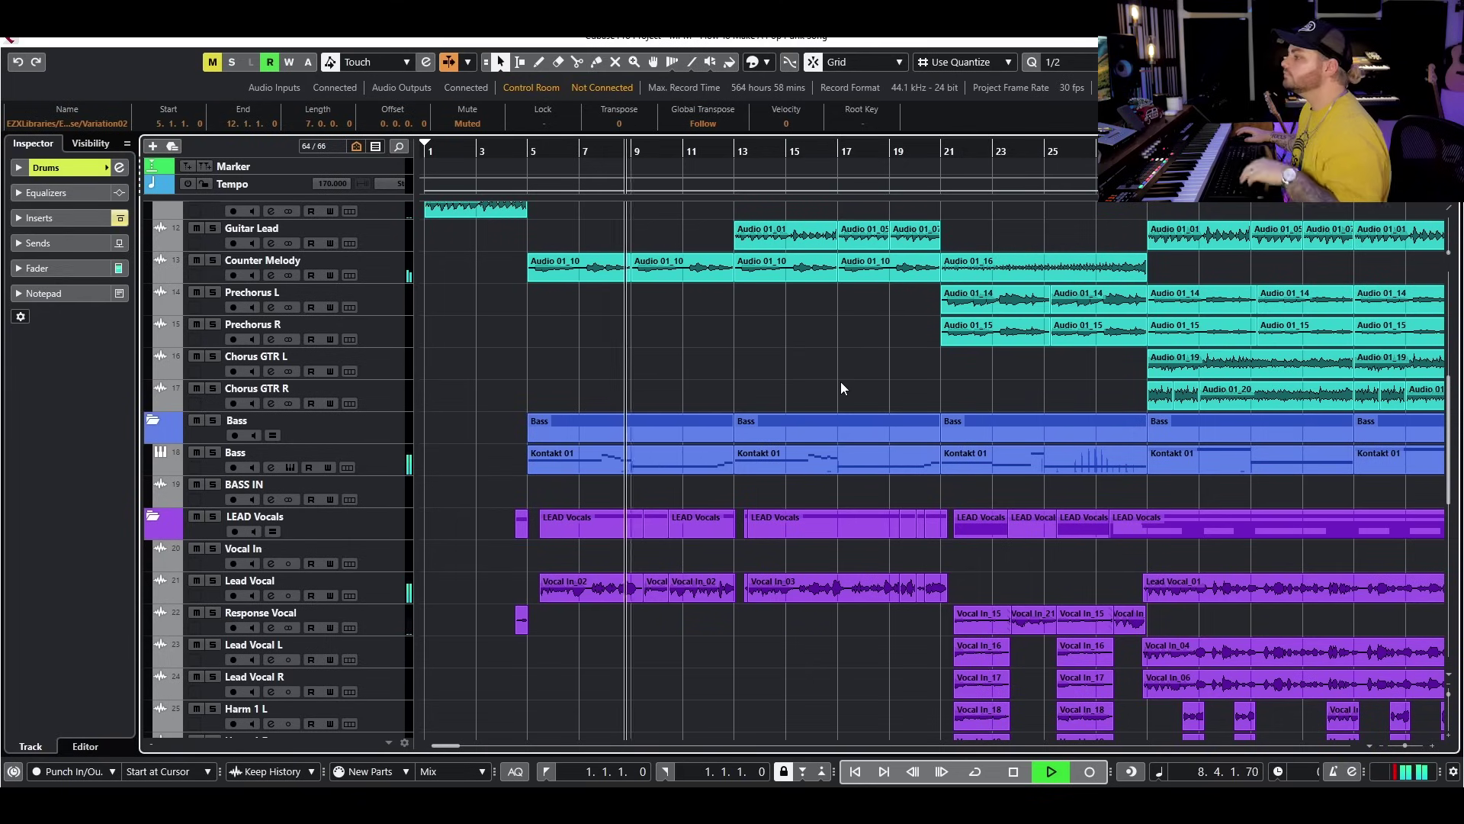
scroll(842, 383, up, 4)
scroll(847, 383, up, 6)
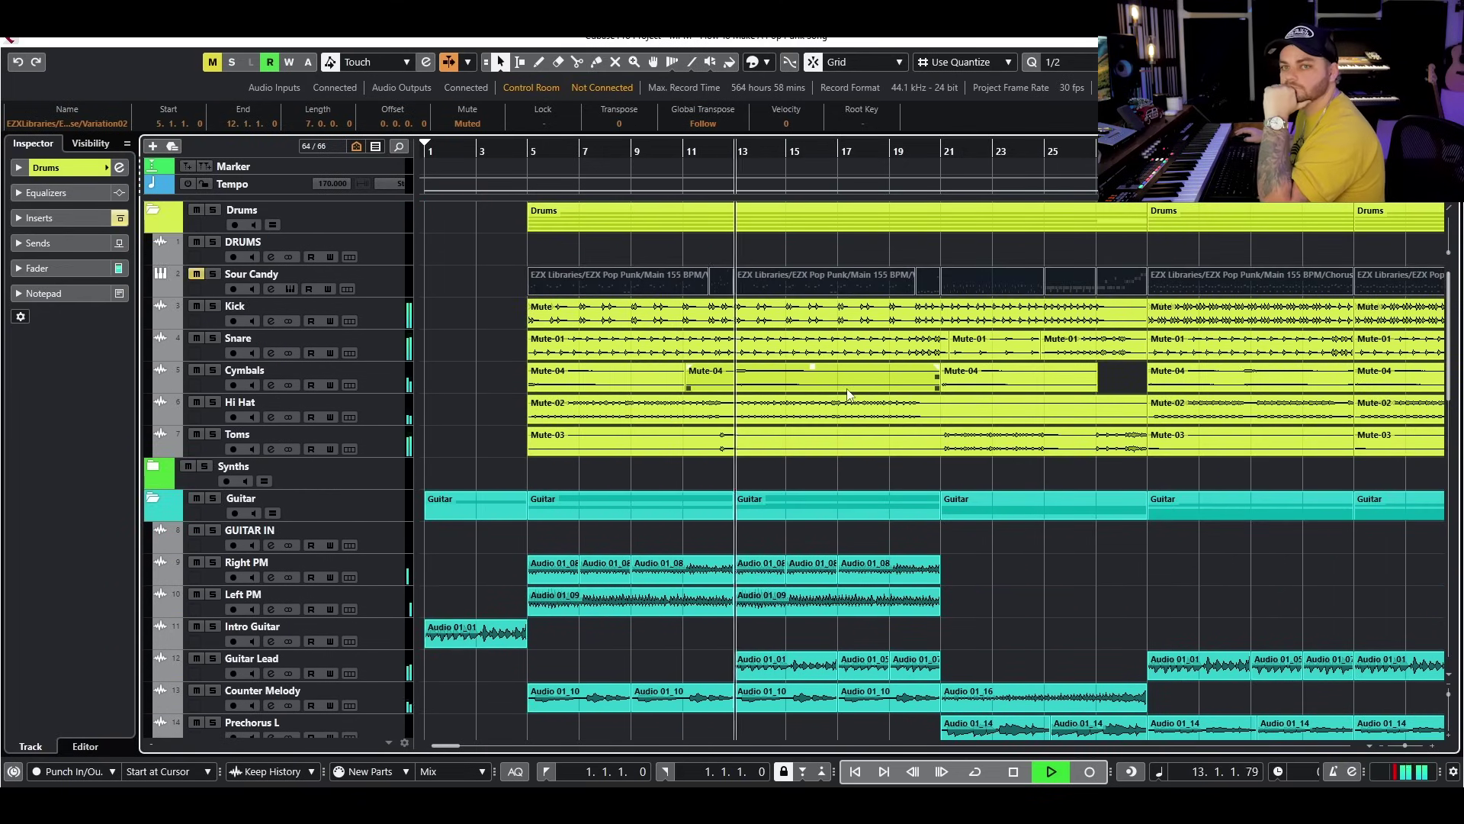
click(915, 473)
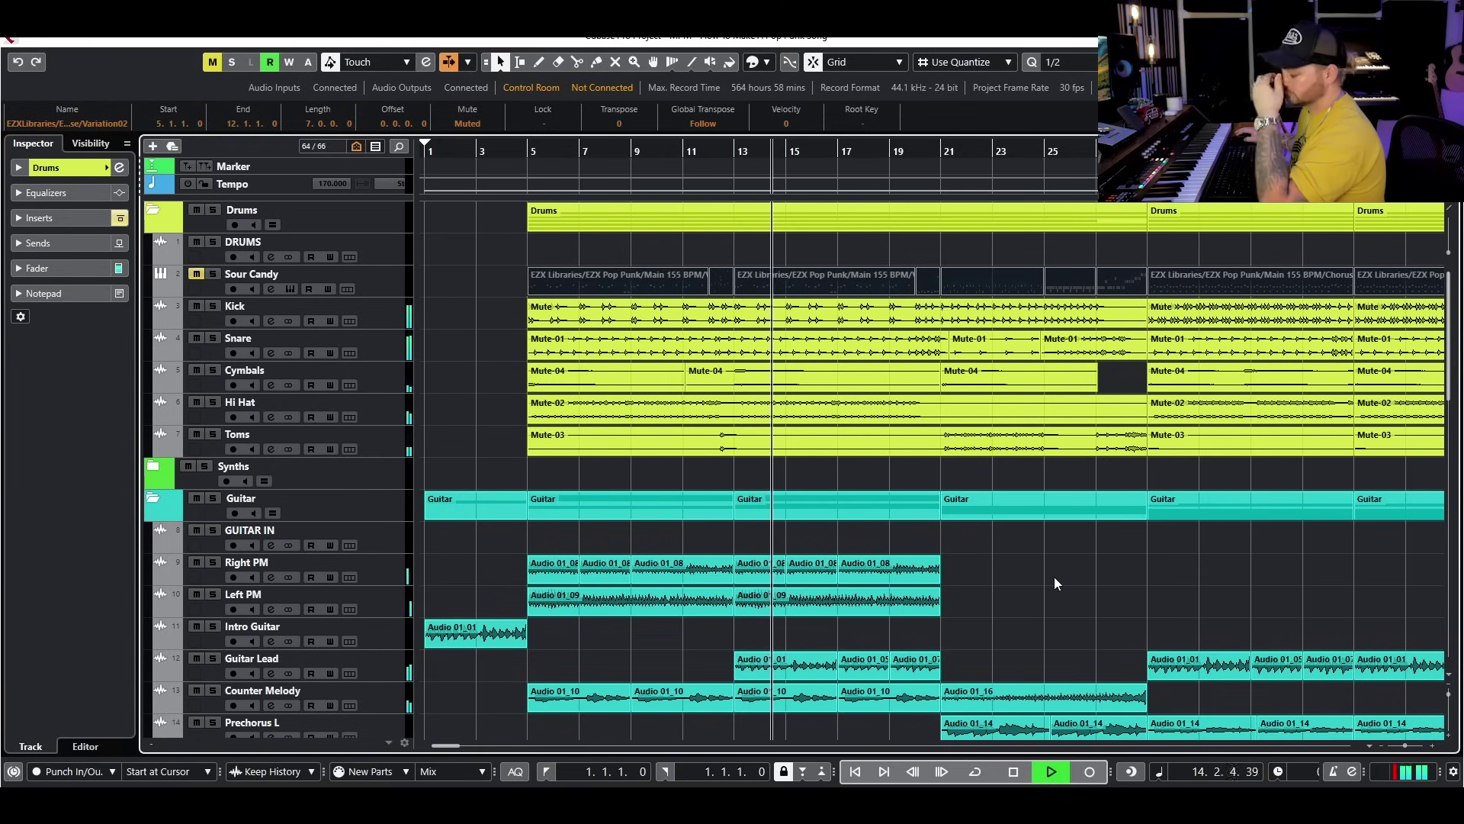
scroll(1054, 560, down, 3)
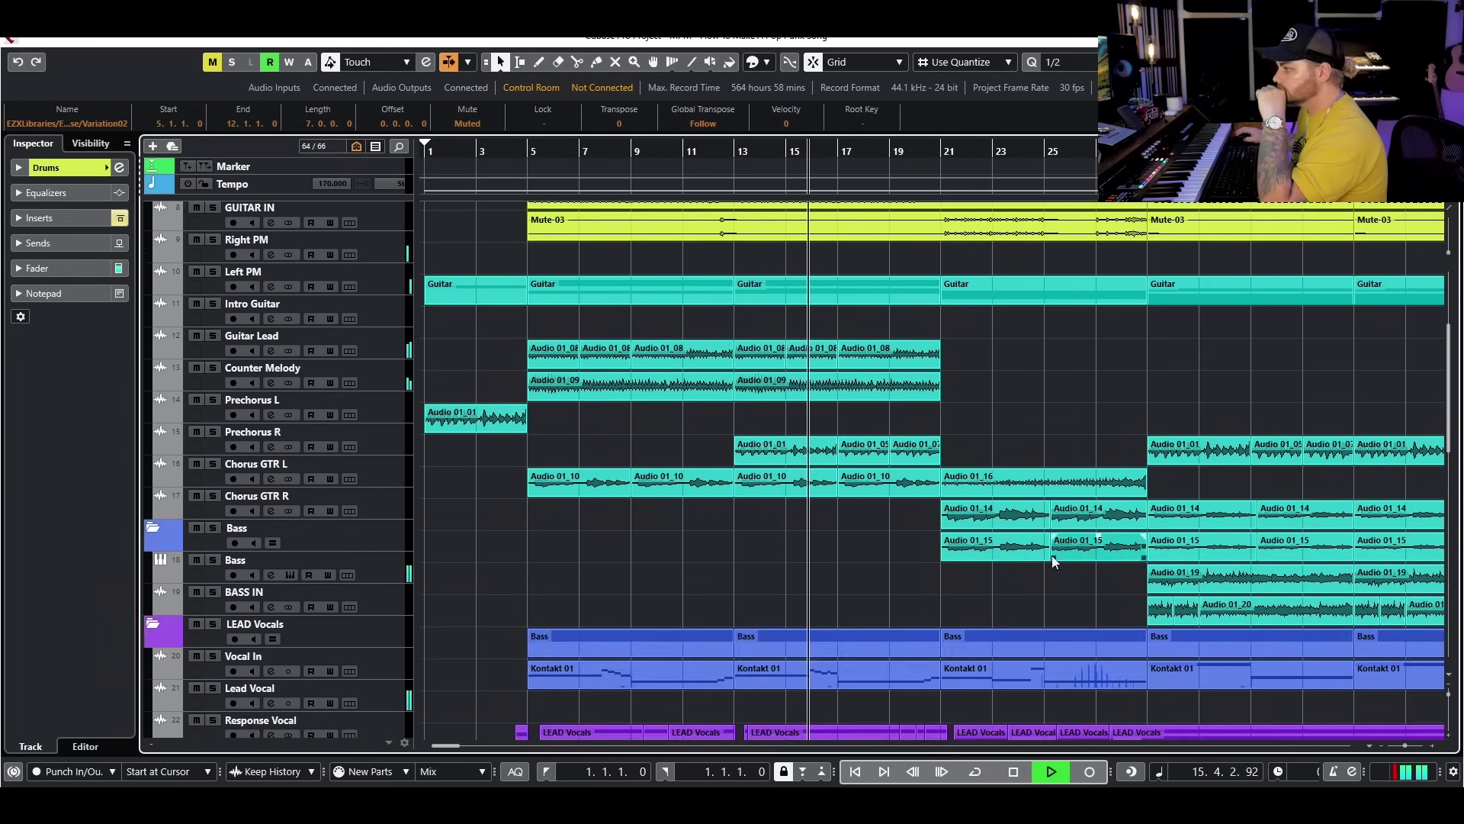
scroll(1048, 551, down, 2)
scroll(1098, 520, up, 5)
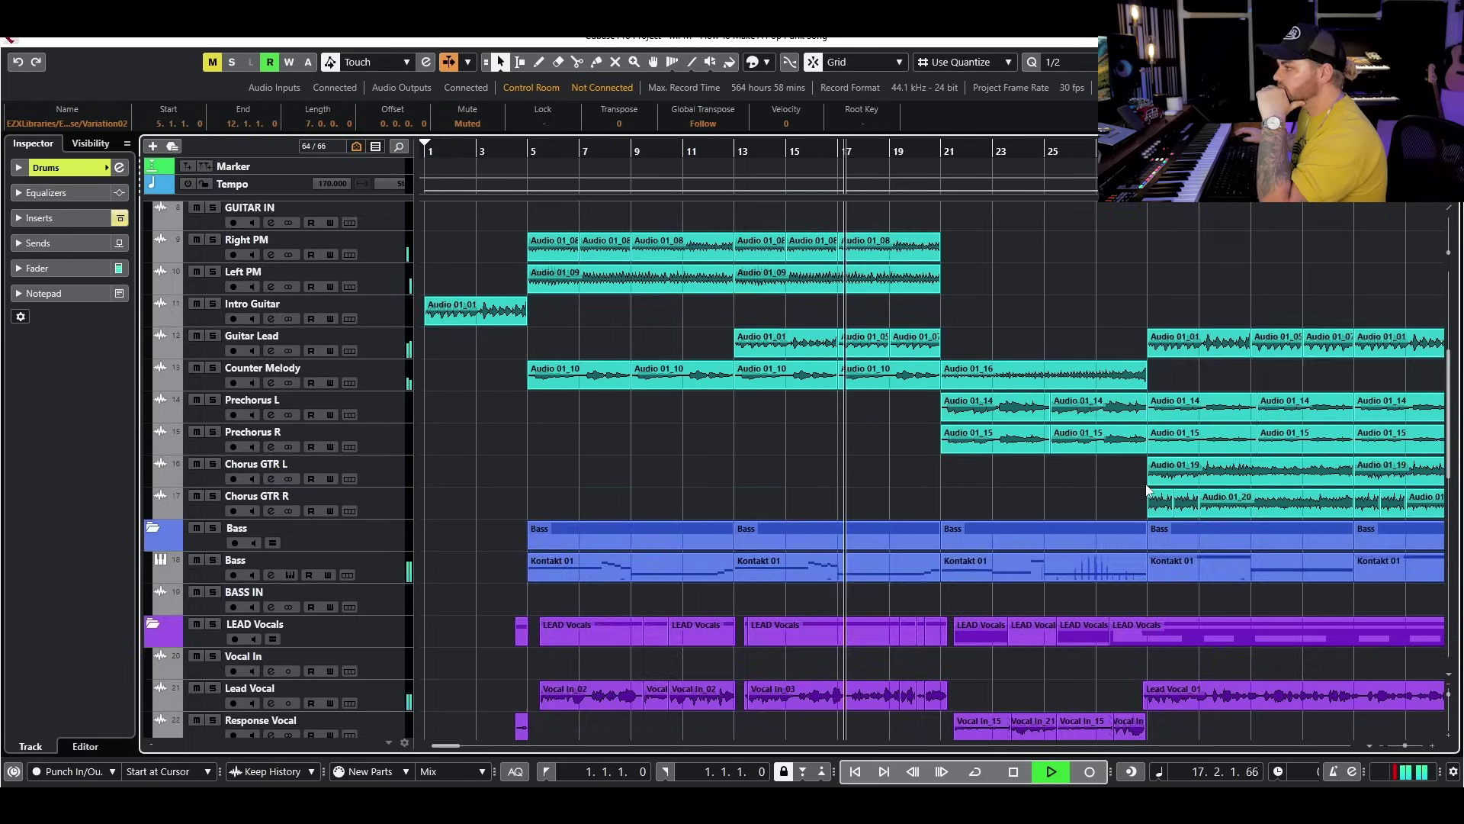
click(1138, 593)
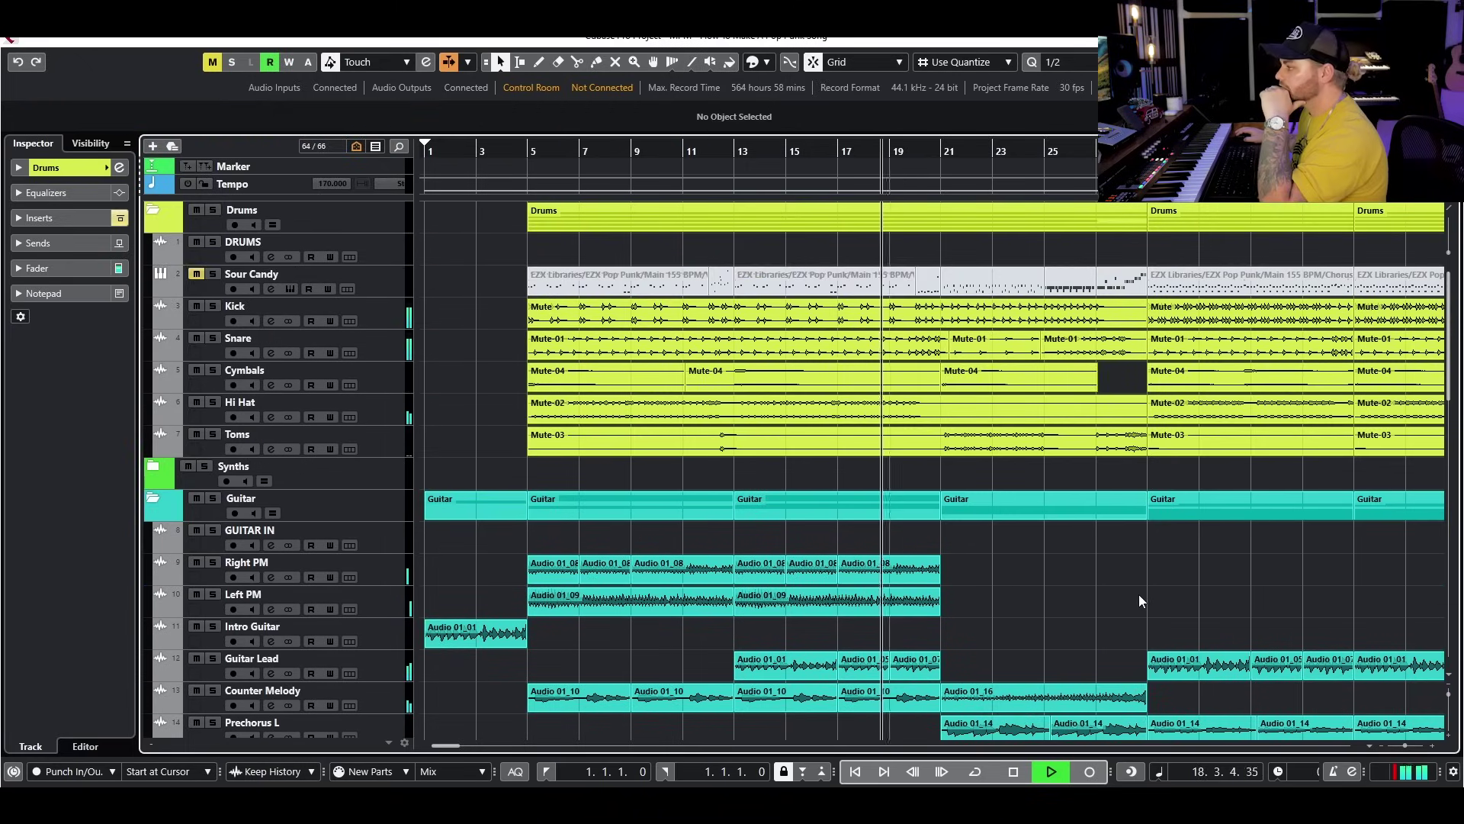
Step: Scroll through the arrangement while listening to the Drums flanger automation
scroll(1137, 592, right, 4)
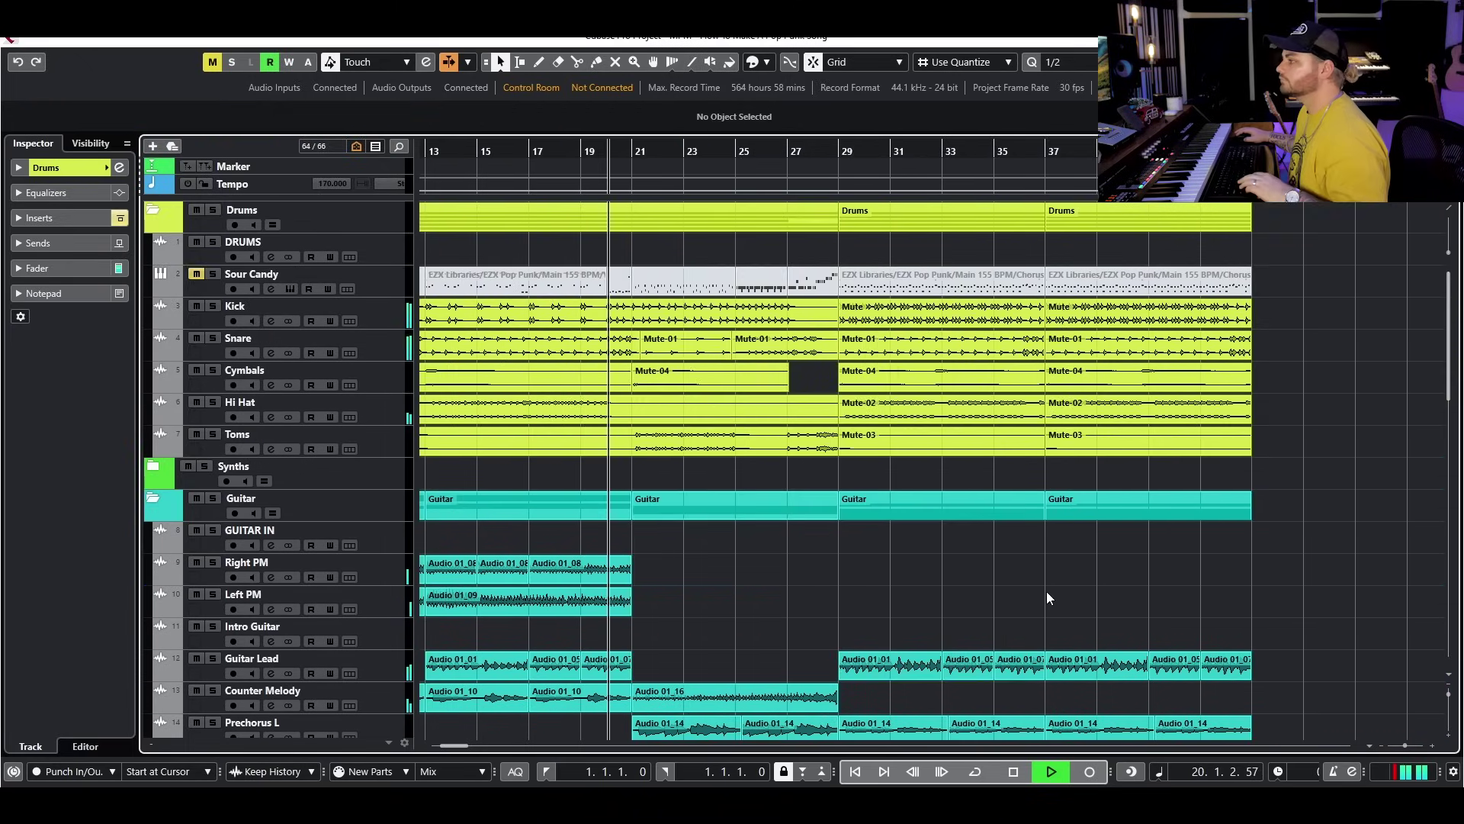
scroll(949, 567, down, 3)
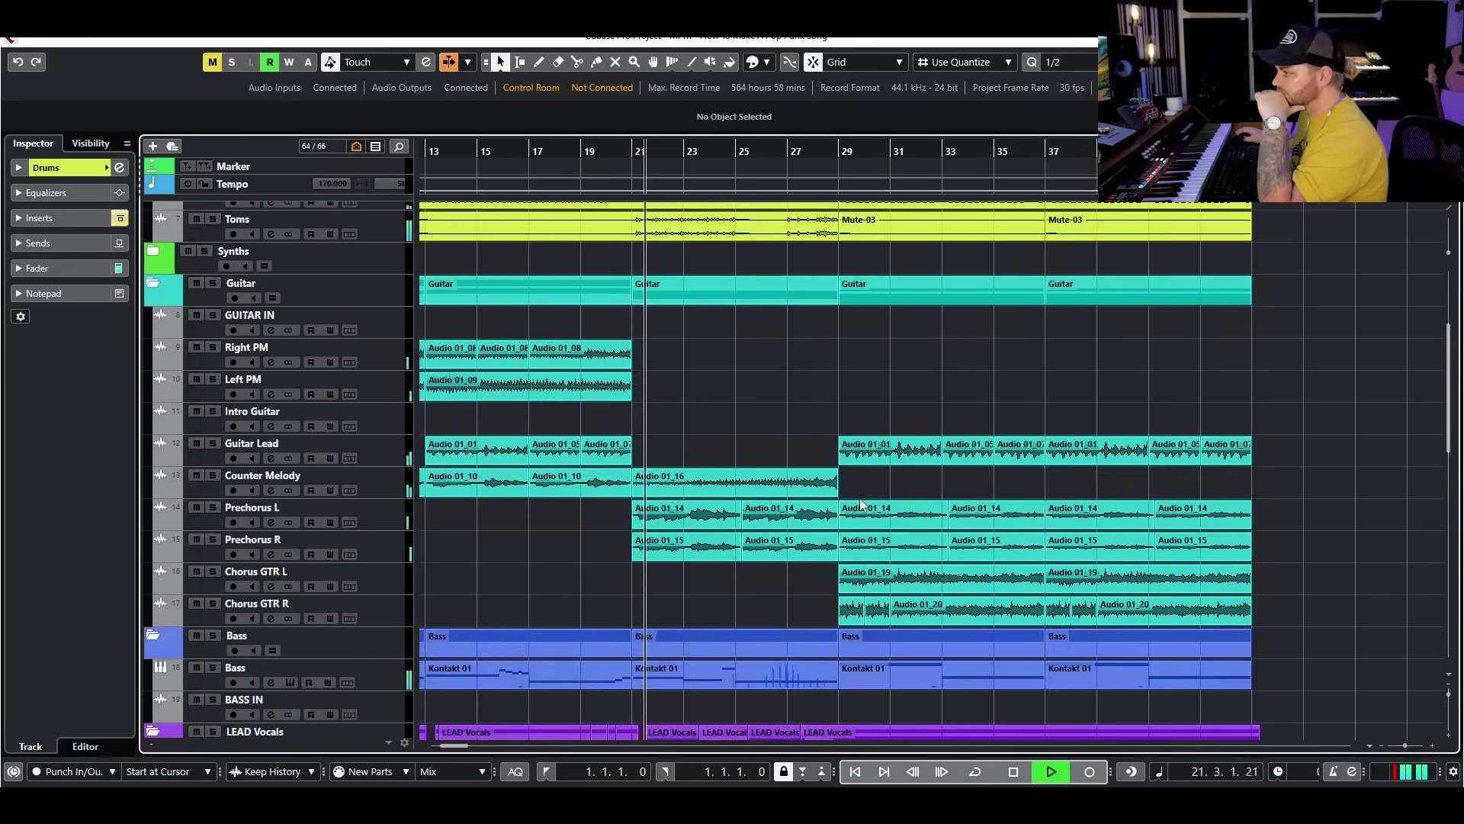
scroll(859, 495, down, 5)
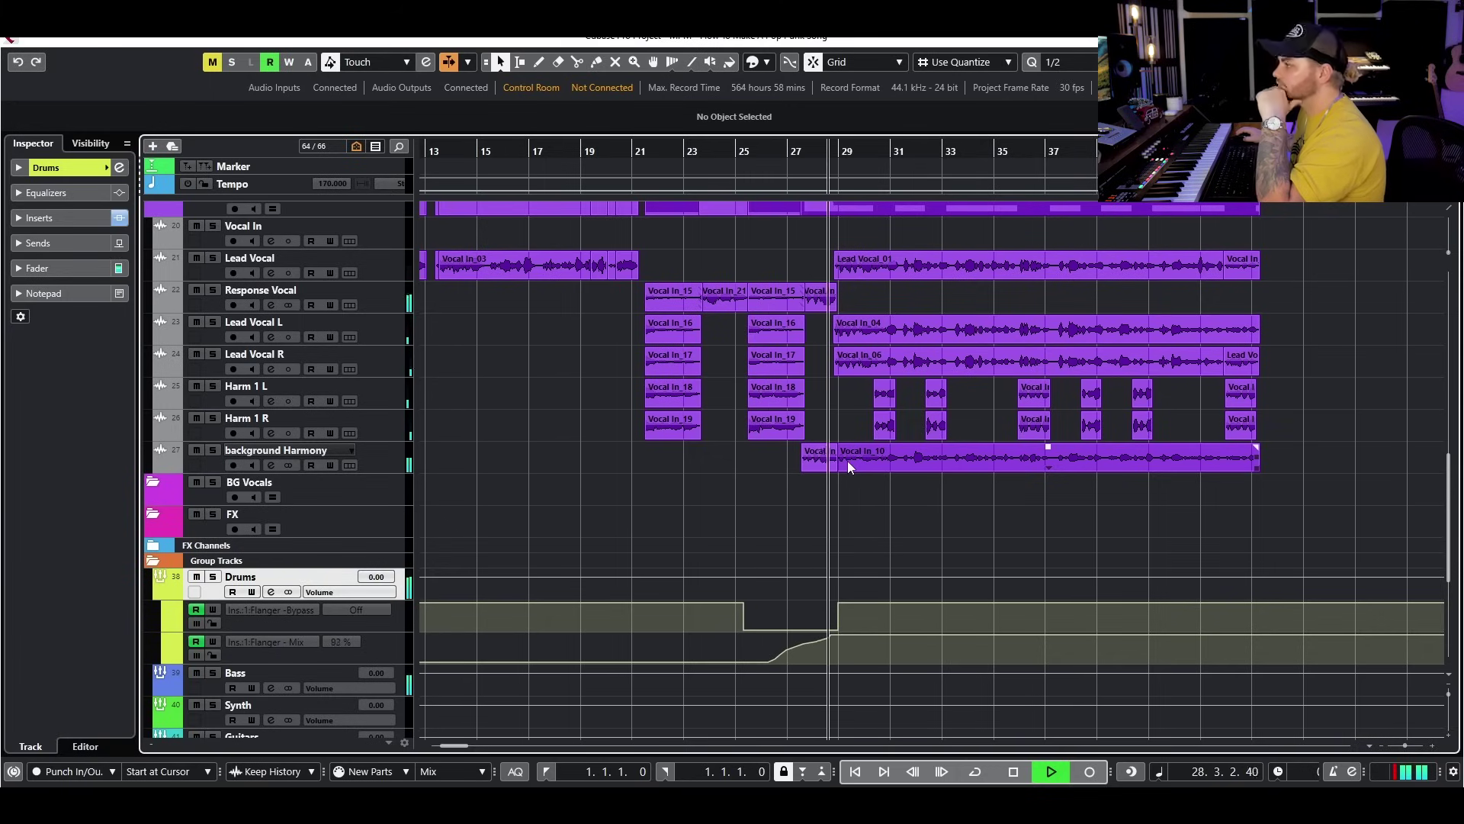
scroll(1254, 400, up, 8)
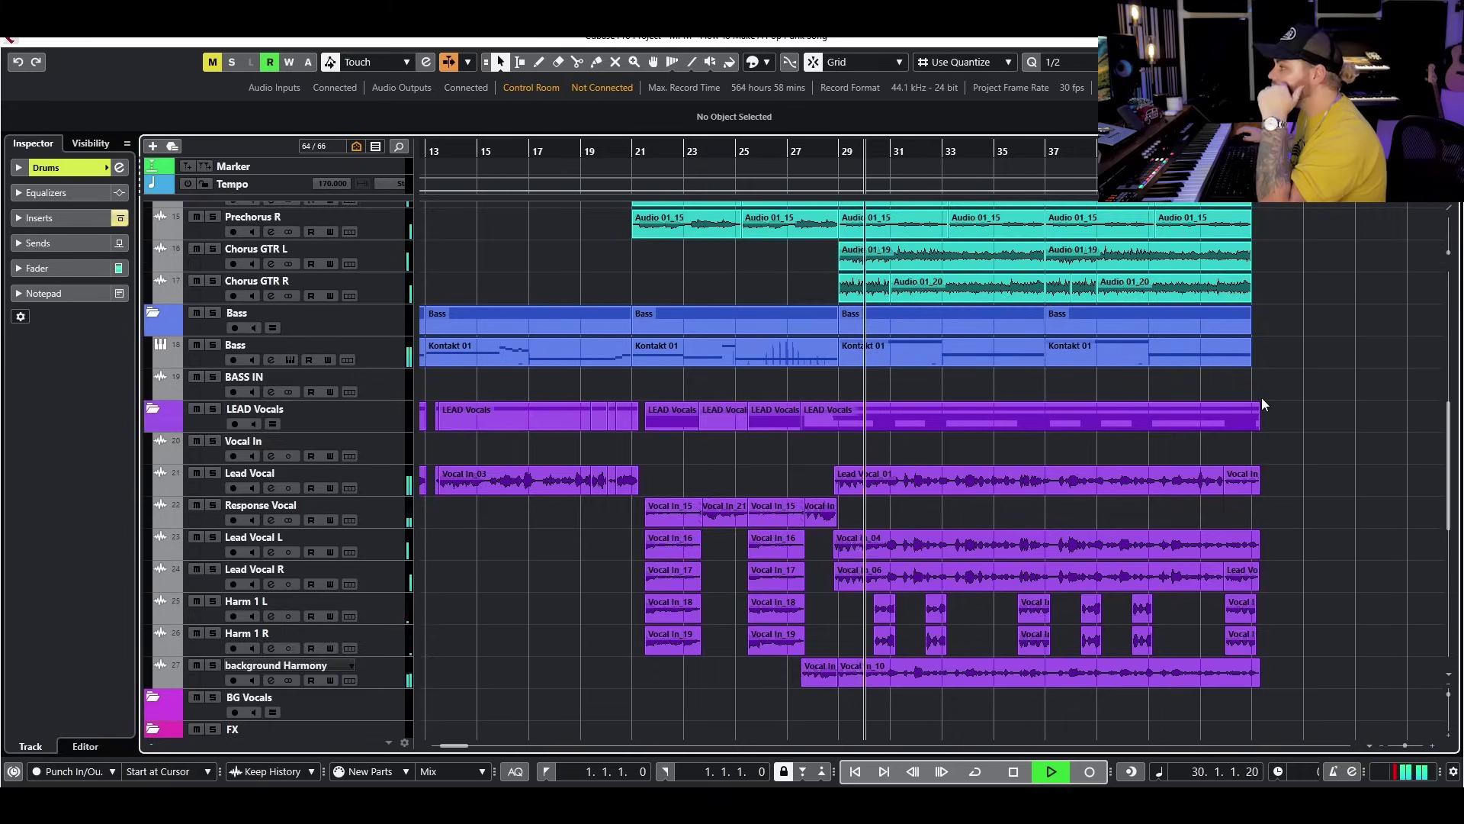
scroll(1263, 394, up, 3)
scroll(1266, 392, down, 8)
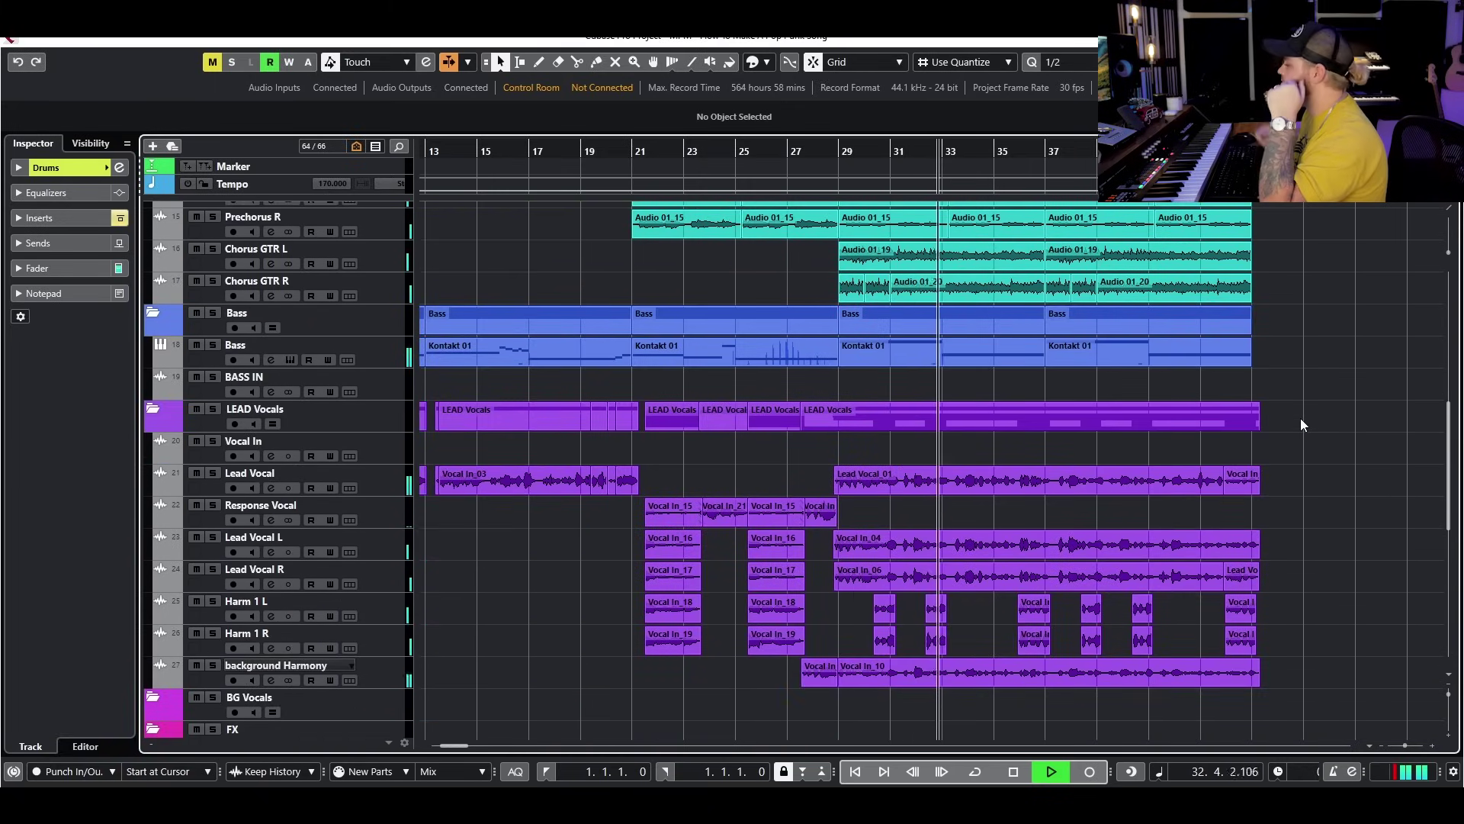
scroll(1292, 417, up, 8)
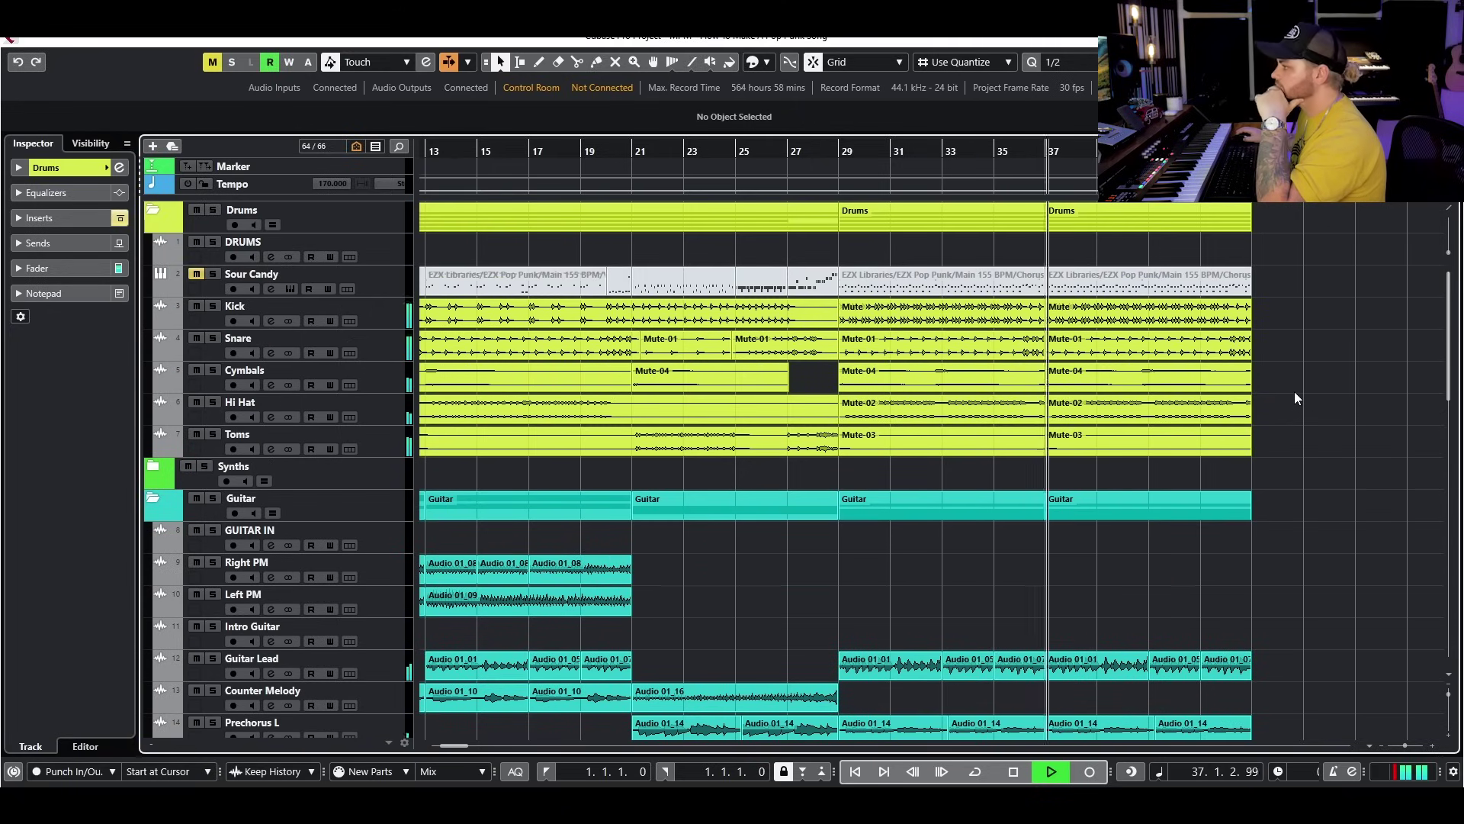
scroll(1294, 393, down, 3)
scroll(1294, 389, down, 6)
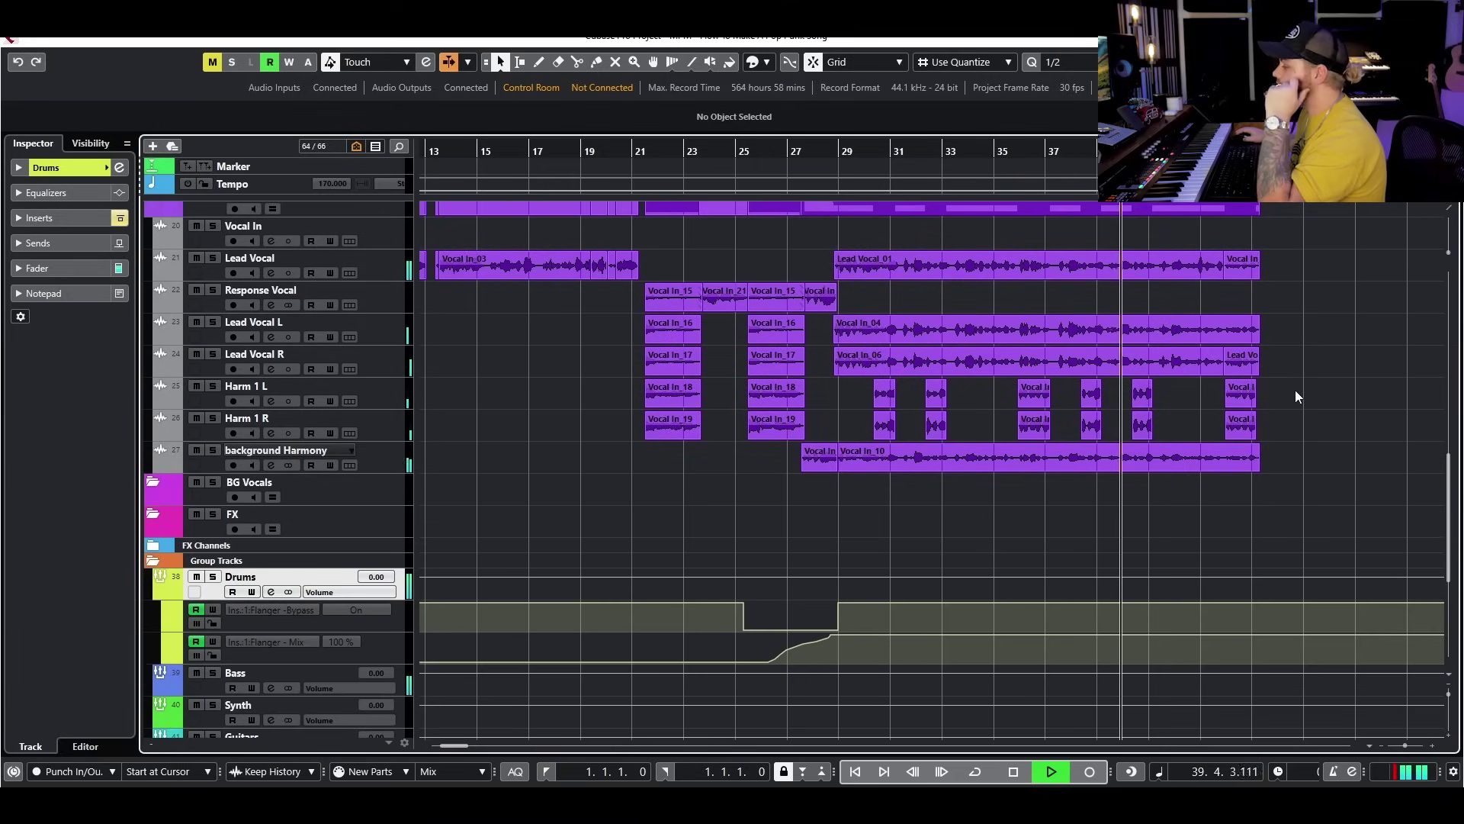
scroll(1295, 391, up, 5)
scroll(1295, 390, up, 5)
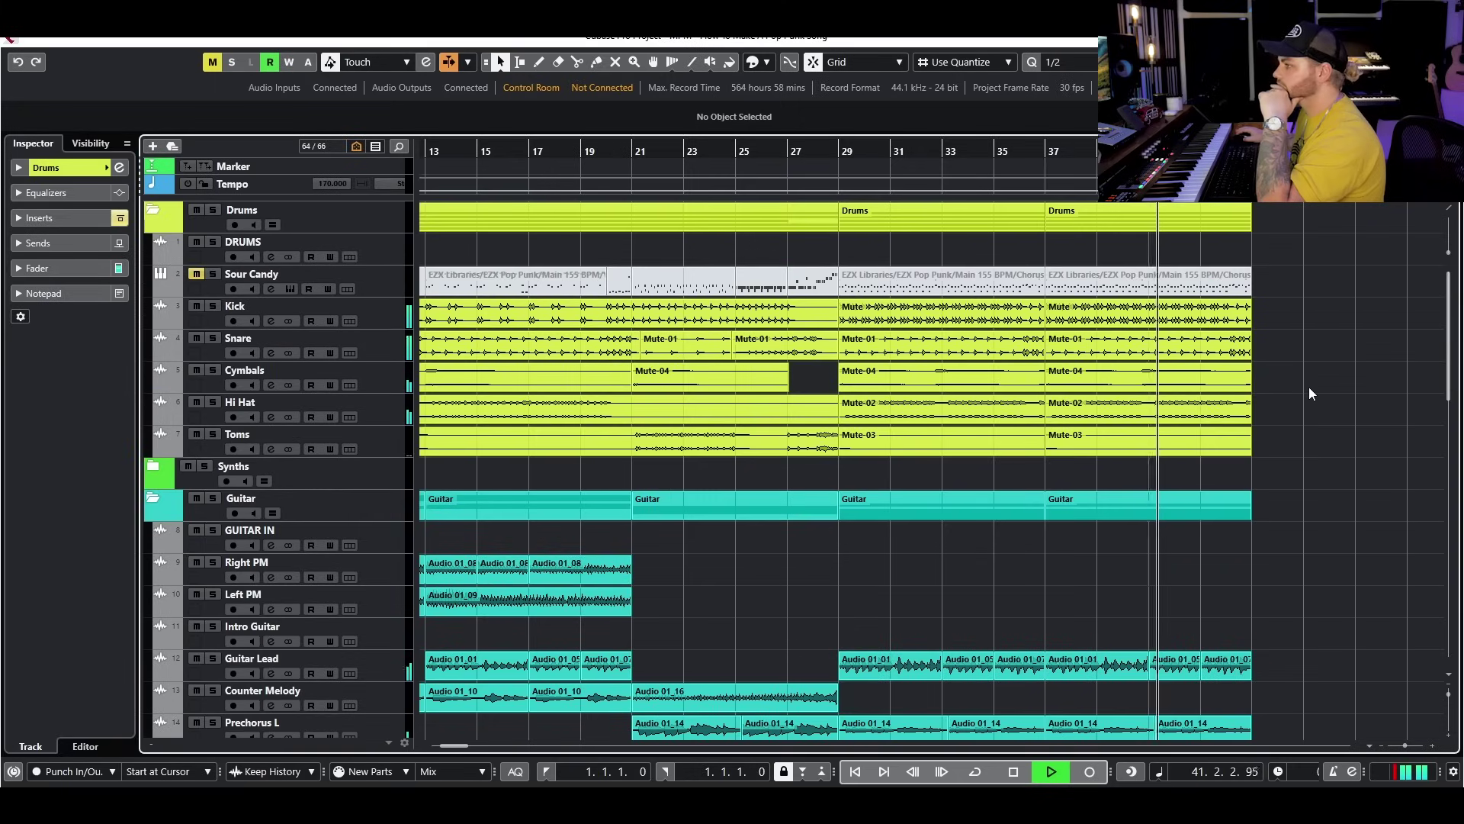